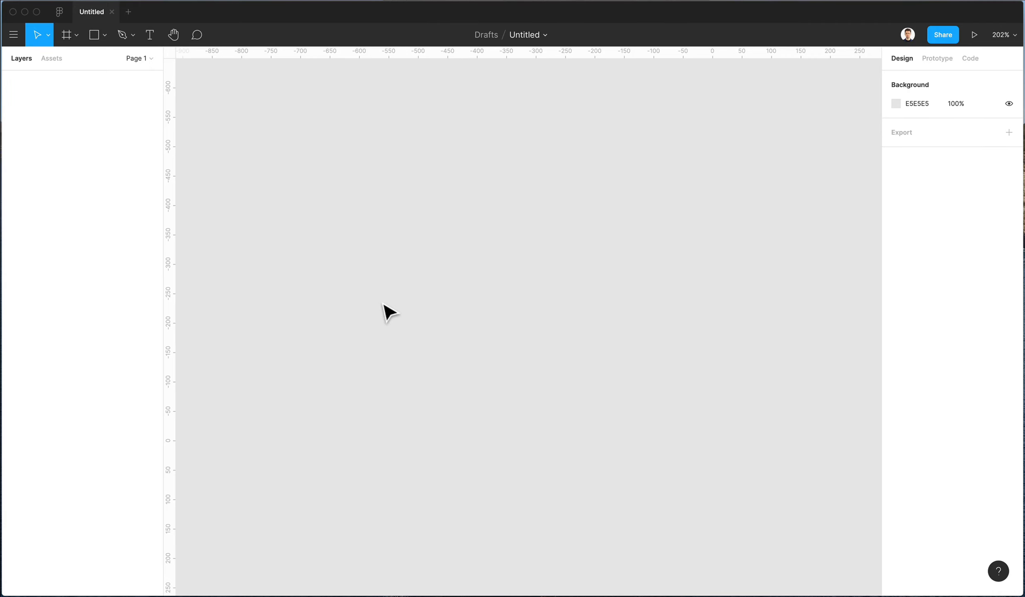
- Create a frame from the Desktop preset (1440×1024) and shorten its height to 956
{"action": "scroll", "coordinate": [384, 307], "scroll_direction": "up", "scroll_amount": 2}
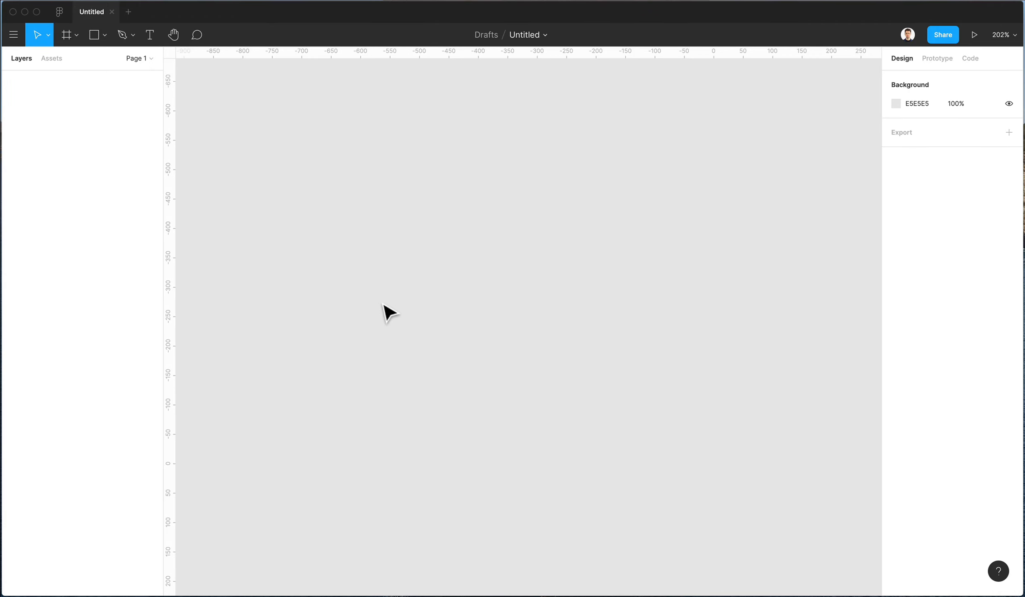
{"action": "left_click", "coordinate": [66, 35]}
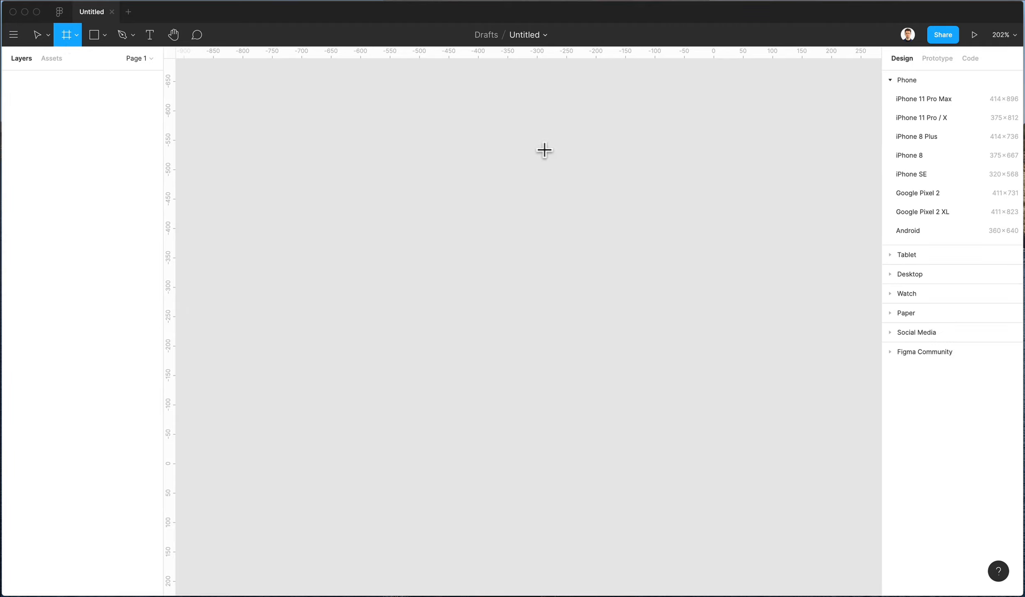
{"action": "left_click", "coordinate": [910, 274]}
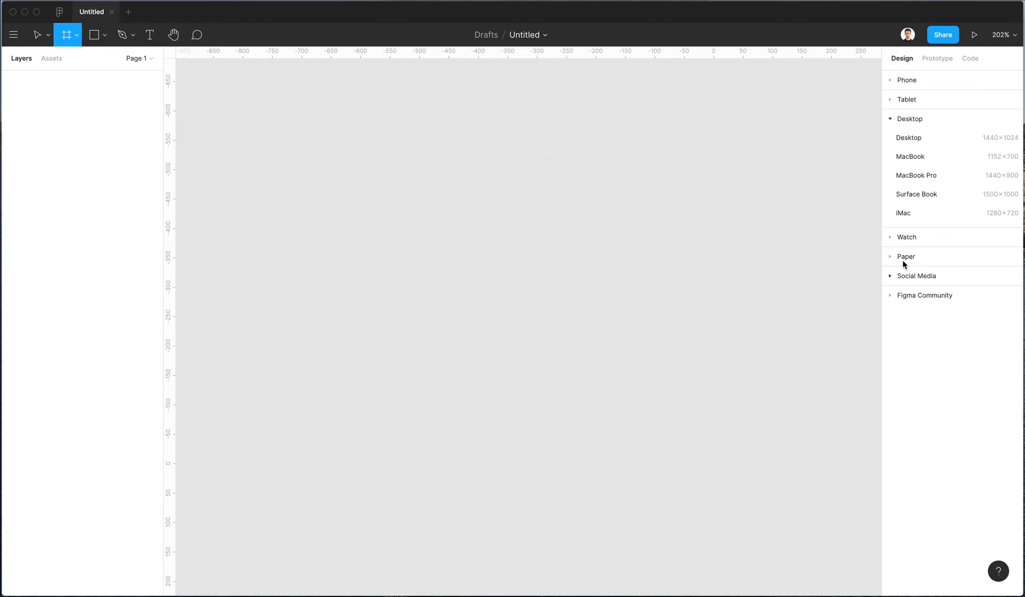
{"action": "left_click", "coordinate": [914, 140]}
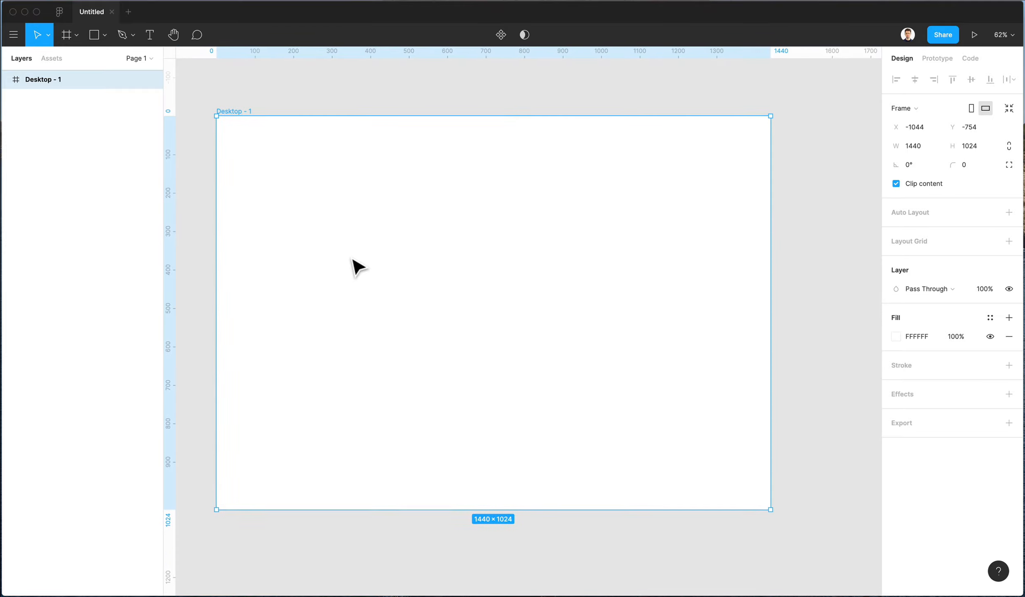
{"action": "left_click_drag", "start_coordinate": [410, 520], "coordinate": [413, 495]}
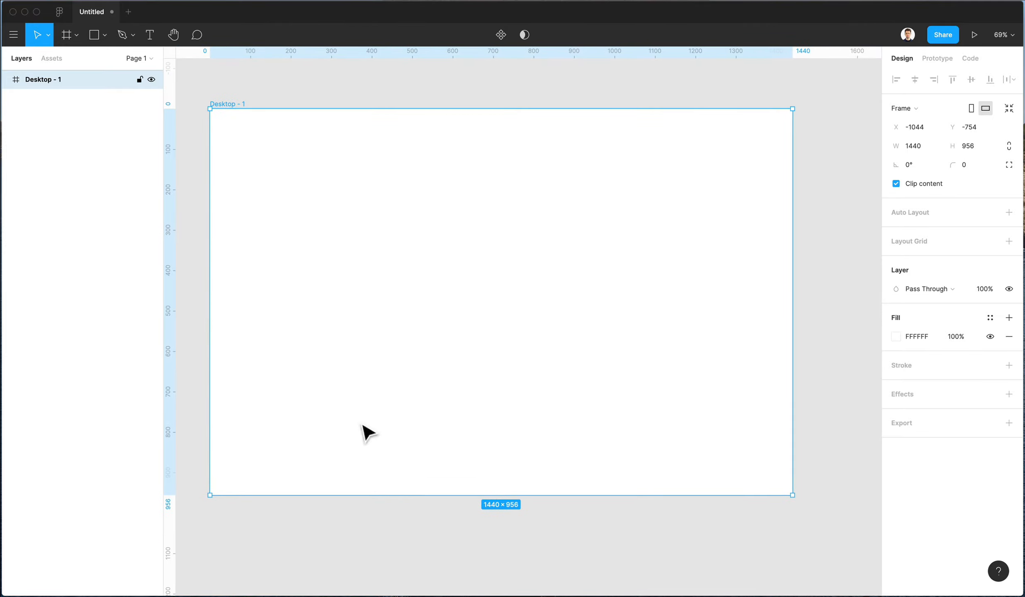
- Rename the desktop frame as 1 and deselect it
{"action": "key", "text": "super+r"}
{"action": "type", "text": "1"}
{"action": "key", "text": "Return"}
{"action": "left_click", "coordinate": [324, 97]}
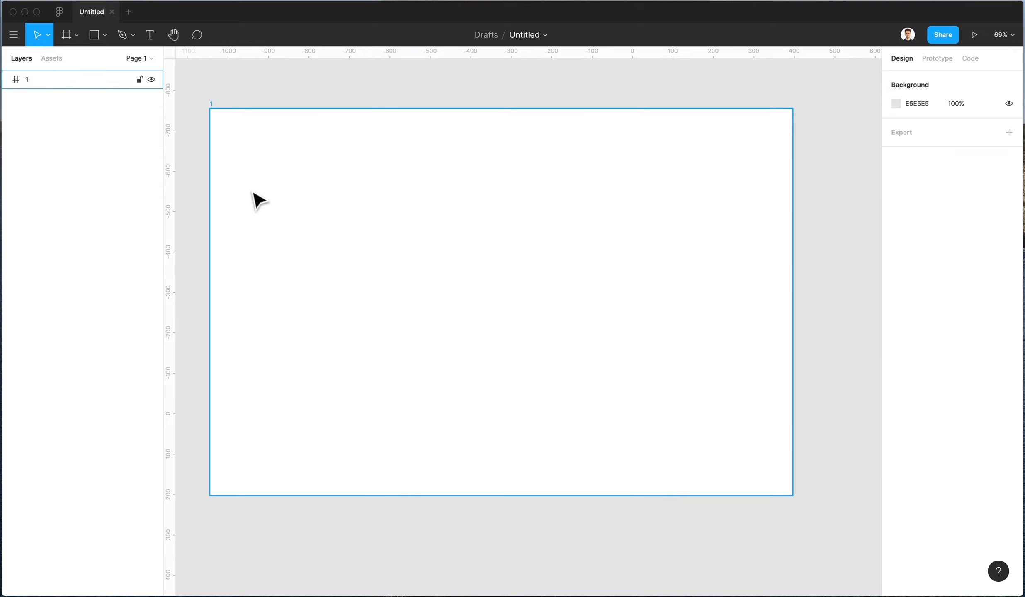
- Draw a full-height sidebar rectangle along the frame's left edge, about 88 wide and 956 high
{"action": "key", "text": "r"}
{"action": "mouse_move", "coordinate": [210, 109]}
{"action": "left_mouse_down"}
{"action": "mouse_move", "coordinate": [300, 191]}
{"action": "mouse_move", "coordinate": [349, 456]}
{"action": "mouse_move", "coordinate": [302, 493]}
{"action": "mouse_move", "coordinate": [319, 496]}
{"action": "left_mouse_up"}
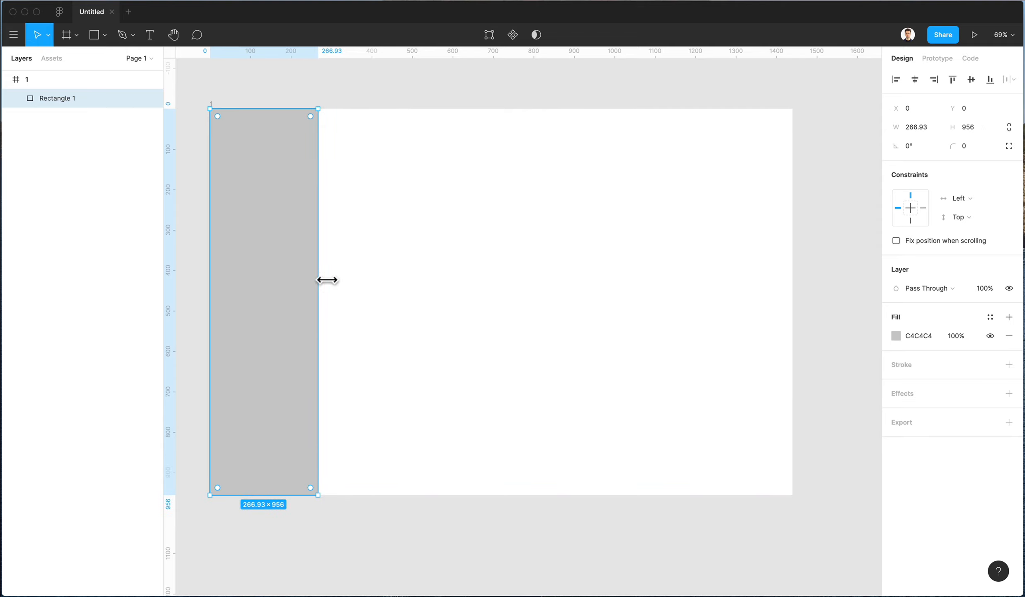
{"action": "left_click_drag", "start_coordinate": [327, 280], "coordinate": [254, 276]}
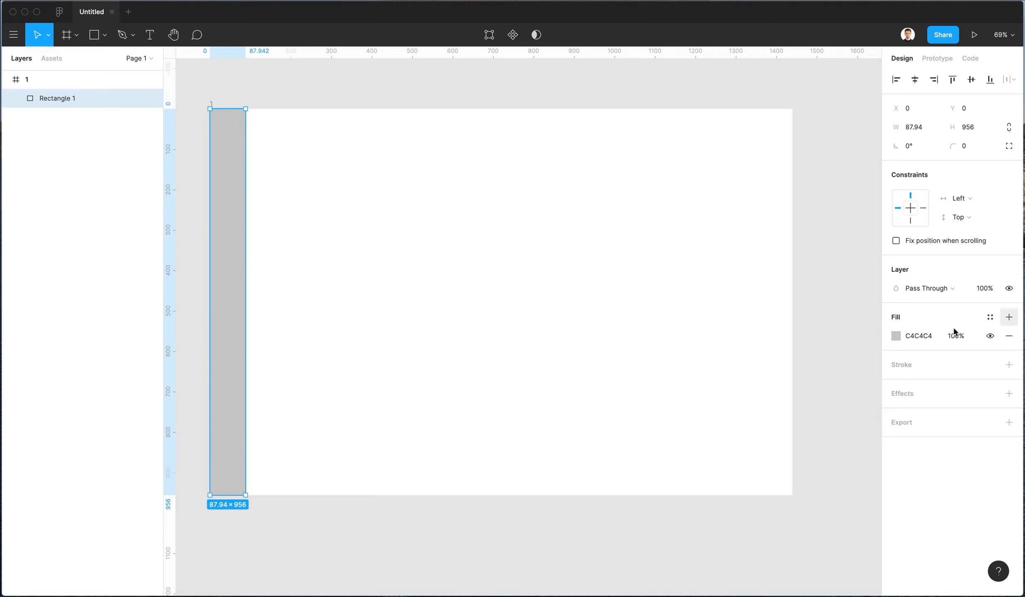
- Change the sidebar rectangle's solid fill to dark purple 57009C
{"action": "left_click", "coordinate": [896, 336]}
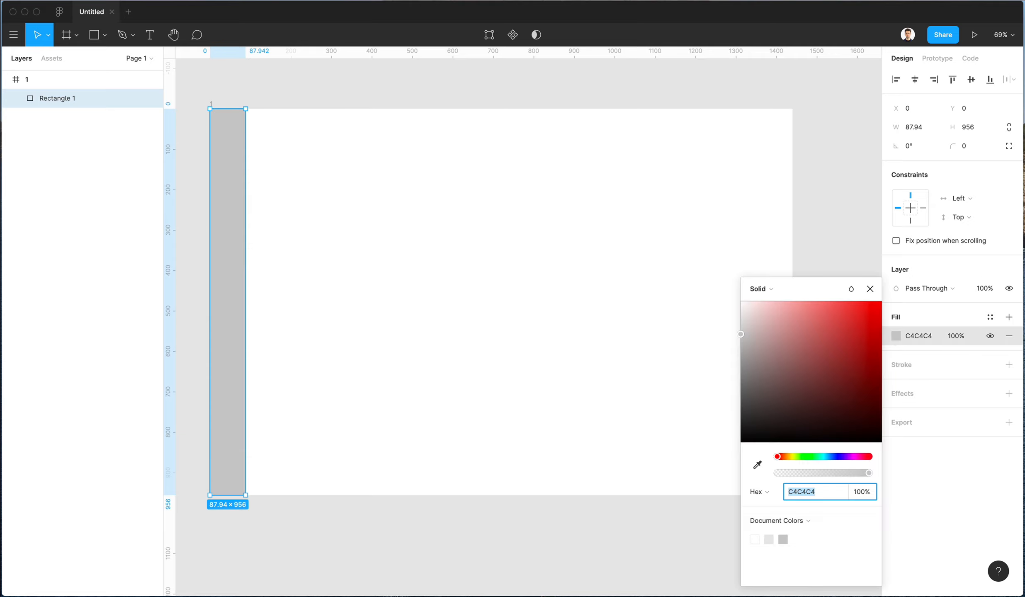
{"action": "key", "text": "super+Tab"}
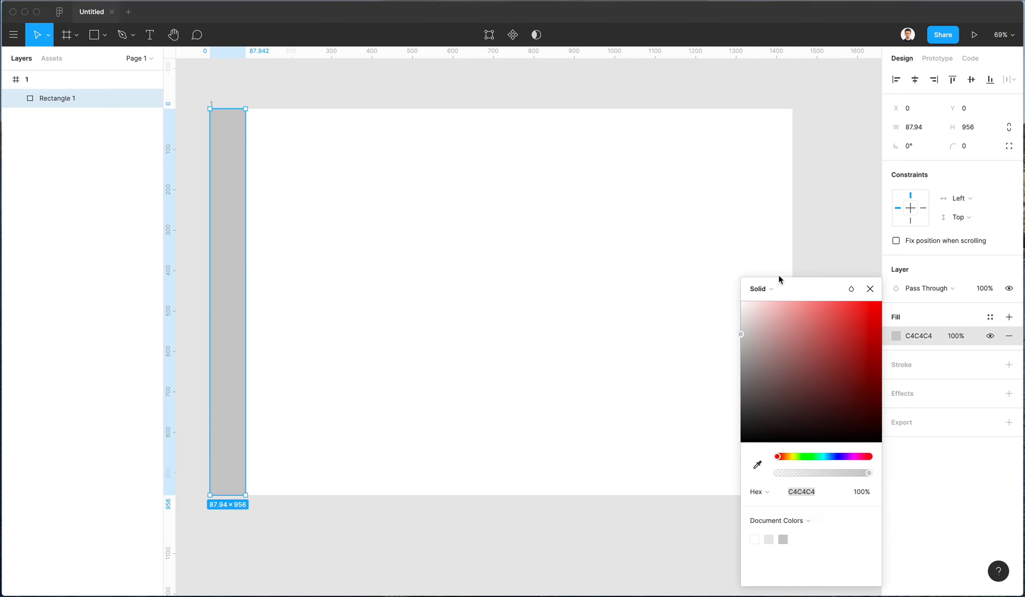
{"action": "left_click", "coordinate": [848, 458]}
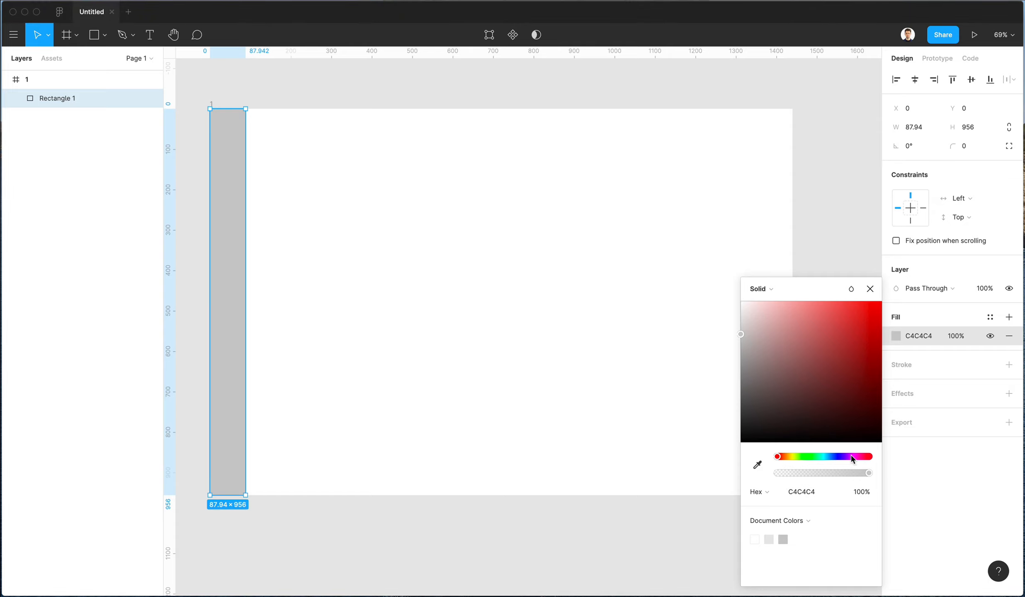
{"action": "left_click", "coordinate": [848, 457]}
{"action": "left_click_drag", "start_coordinate": [846, 392], "coordinate": [882, 356]}
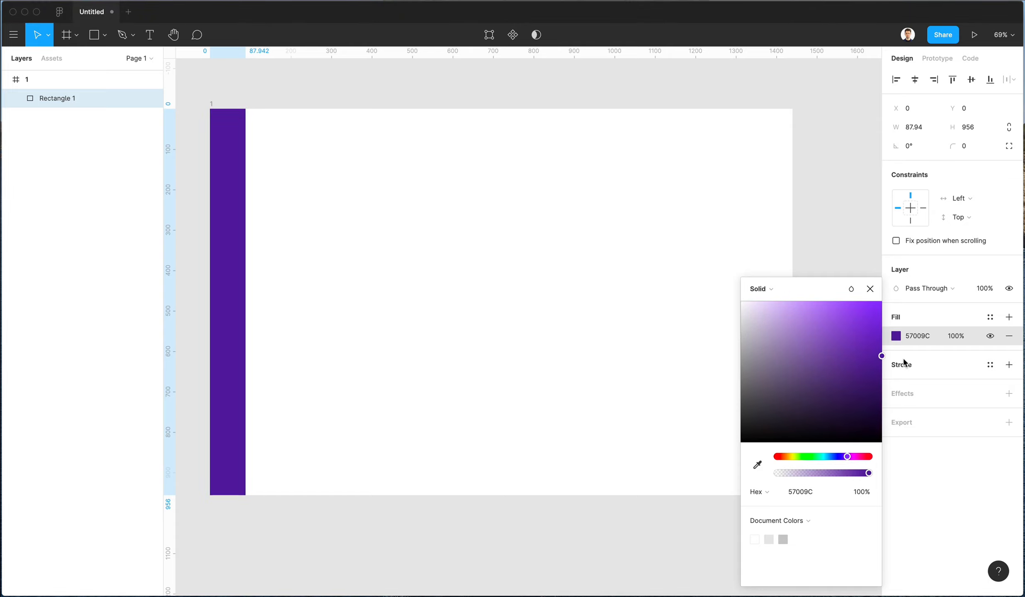
- Convert the sidebar's fill to a linear gradient and set its end stop to 7400CF at 100% opacity
{"action": "left_click", "coordinate": [761, 288]}
{"action": "left_click", "coordinate": [780, 303]}
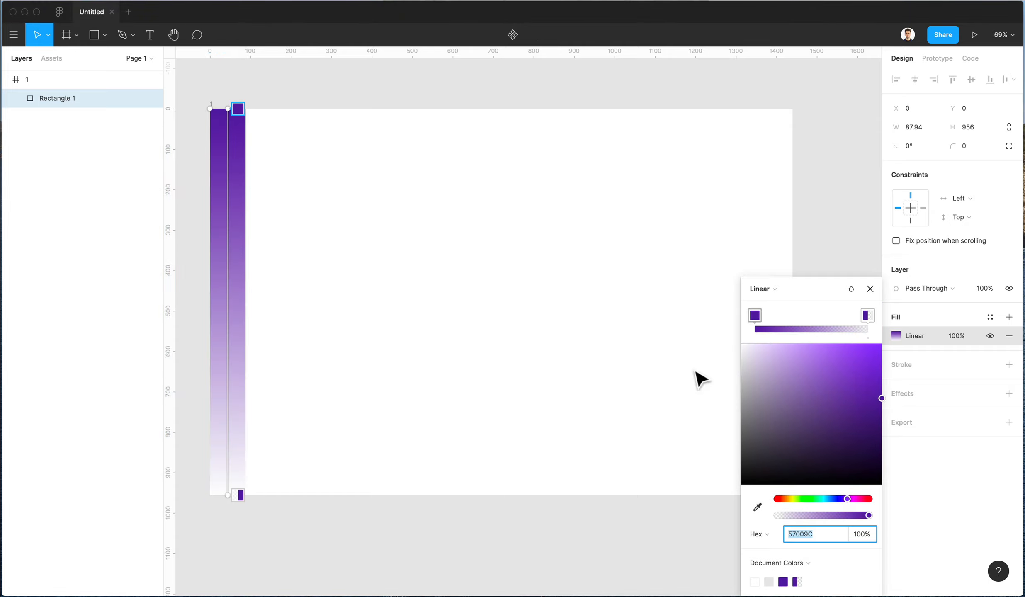
{"action": "left_click", "coordinate": [866, 318]}
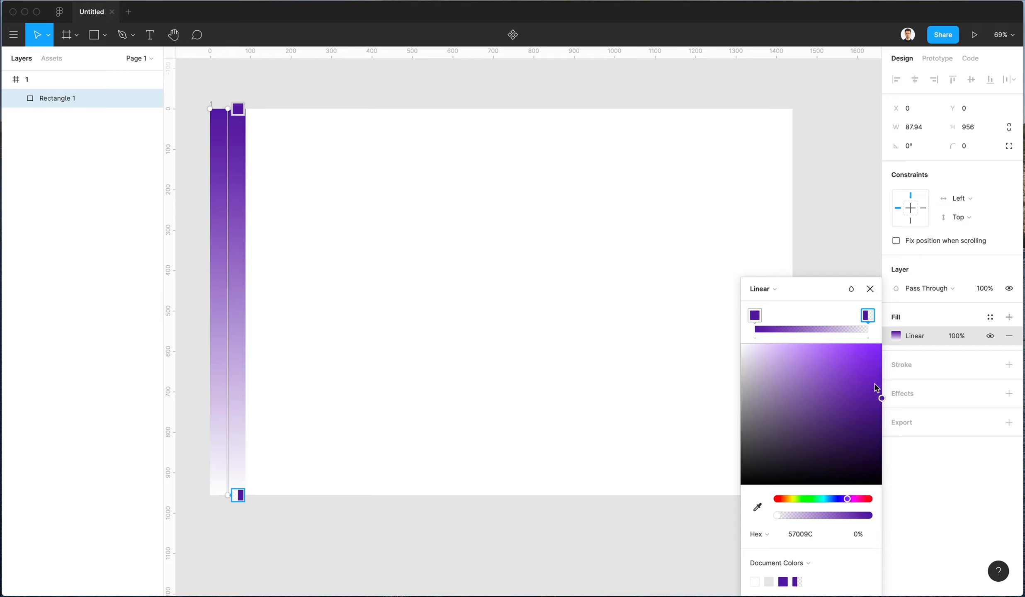
{"action": "left_click_drag", "start_coordinate": [875, 388], "coordinate": [889, 371]}
{"action": "left_click_drag", "start_coordinate": [779, 518], "coordinate": [990, 512]}
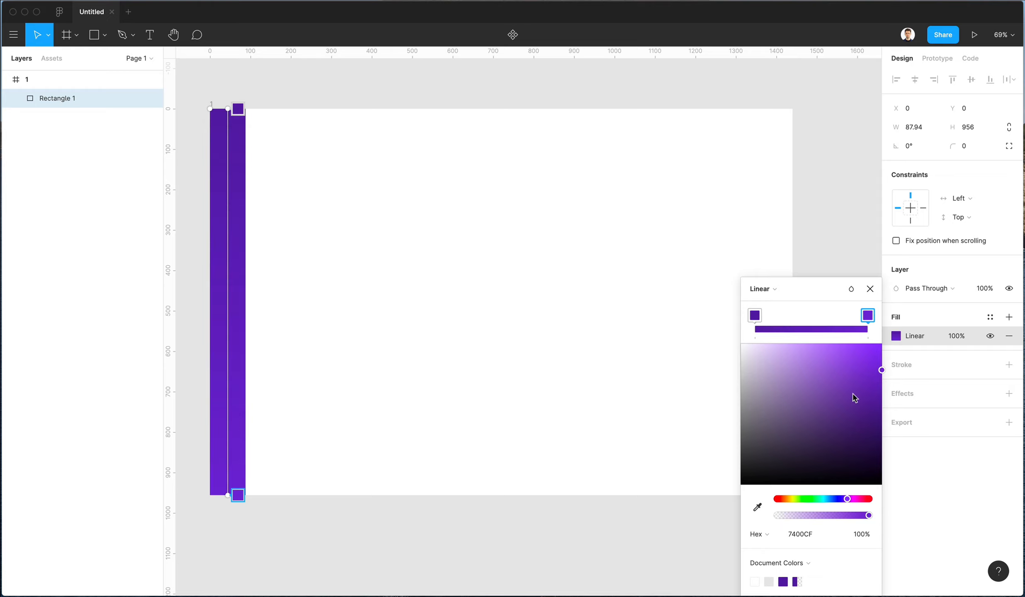
- Set the sidebar gradient's start stop to bright purple 8F00FF and close the fill editing
{"action": "left_click_drag", "start_coordinate": [880, 371], "coordinate": [912, 337]}
{"action": "left_click", "coordinate": [755, 315]}
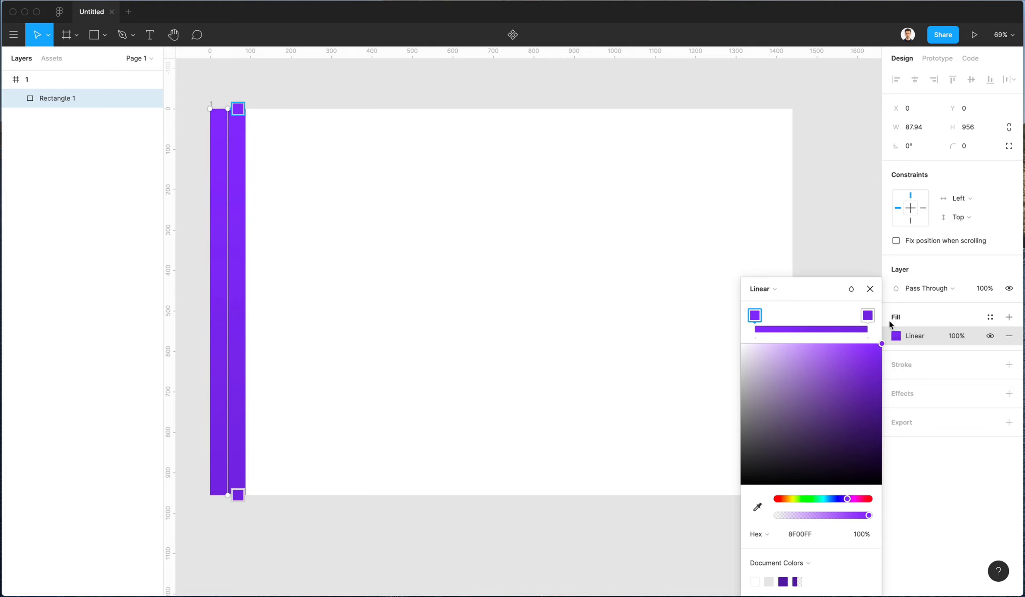
{"action": "left_click", "coordinate": [332, 295]}
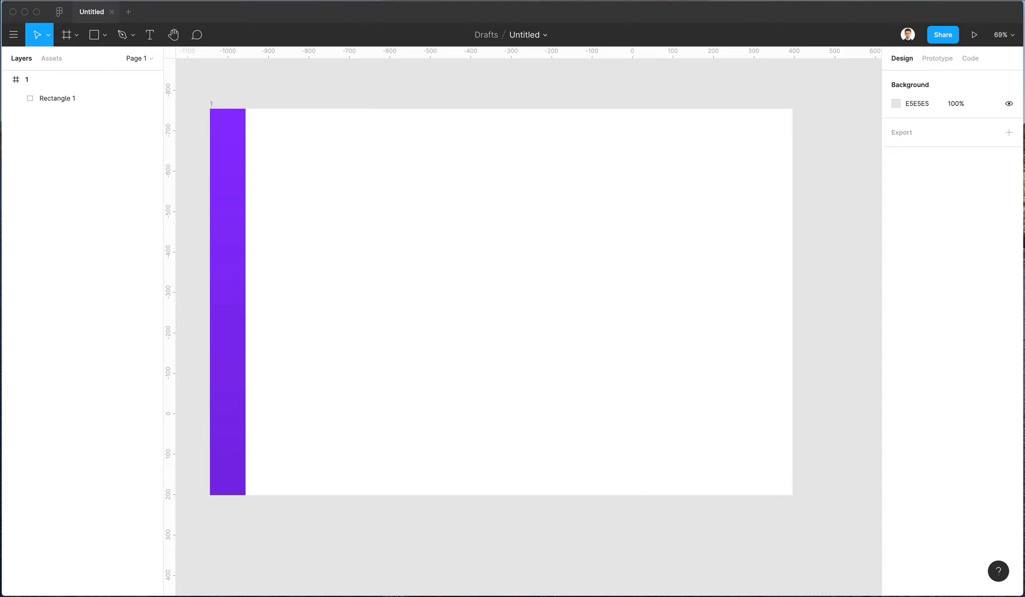
- Switch to Nucleo and place the 64 px outline contactless card icon on the frame beside the sidebar, at about X 114, Y 111
{"action": "left_click_drag", "start_coordinate": [1024, 331], "coordinate": [701, 154]}
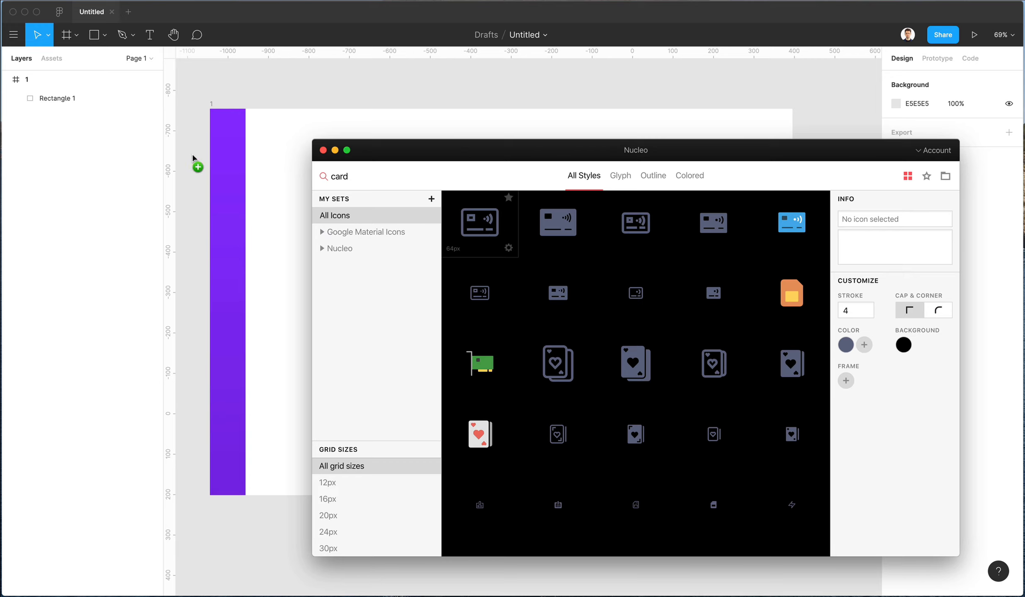
{"action": "left_click_drag", "start_coordinate": [192, 158], "coordinate": [267, 165]}
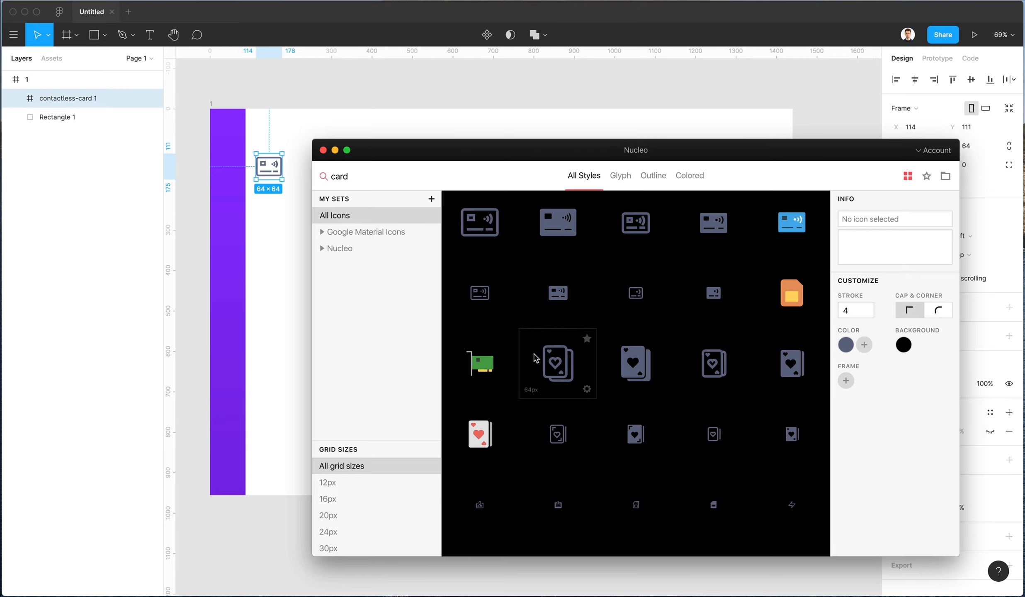
- Clear the card search in the icon library and limit all icons to the Outline style
{"action": "scroll", "coordinate": [535, 358], "scroll_direction": "down", "scroll_amount": 2}
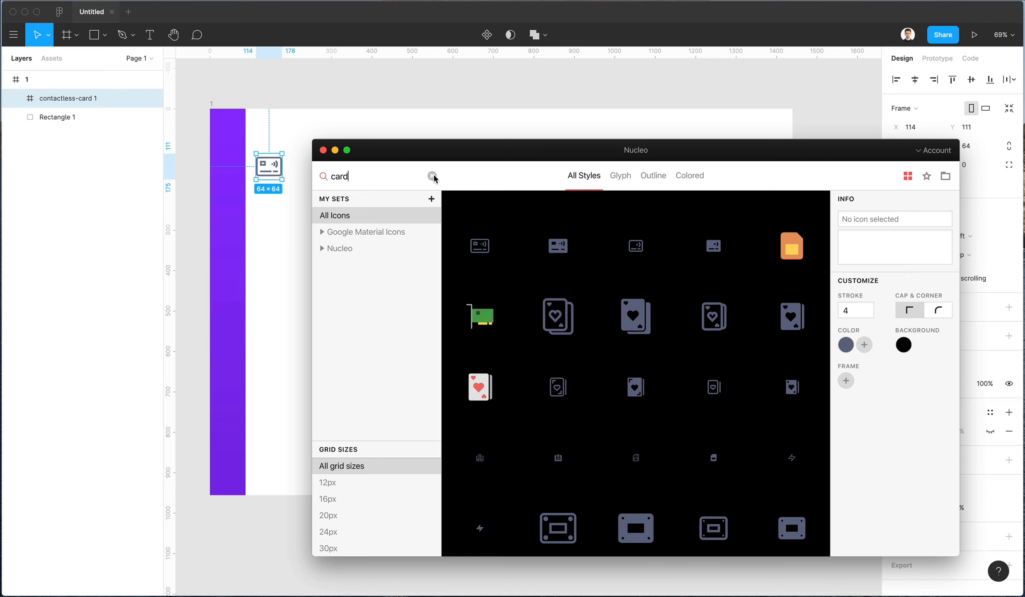
{"action": "left_click", "coordinate": [433, 176]}
{"action": "scroll", "coordinate": [635, 327], "scroll_direction": "down", "scroll_amount": 8}
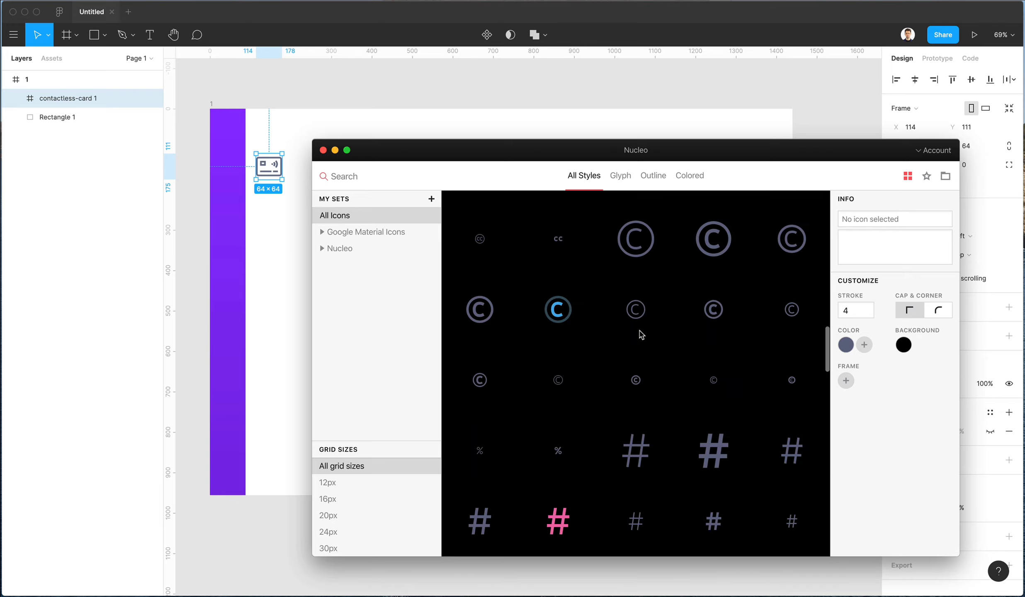
{"action": "scroll", "coordinate": [641, 334], "scroll_direction": "down", "scroll_amount": 15}
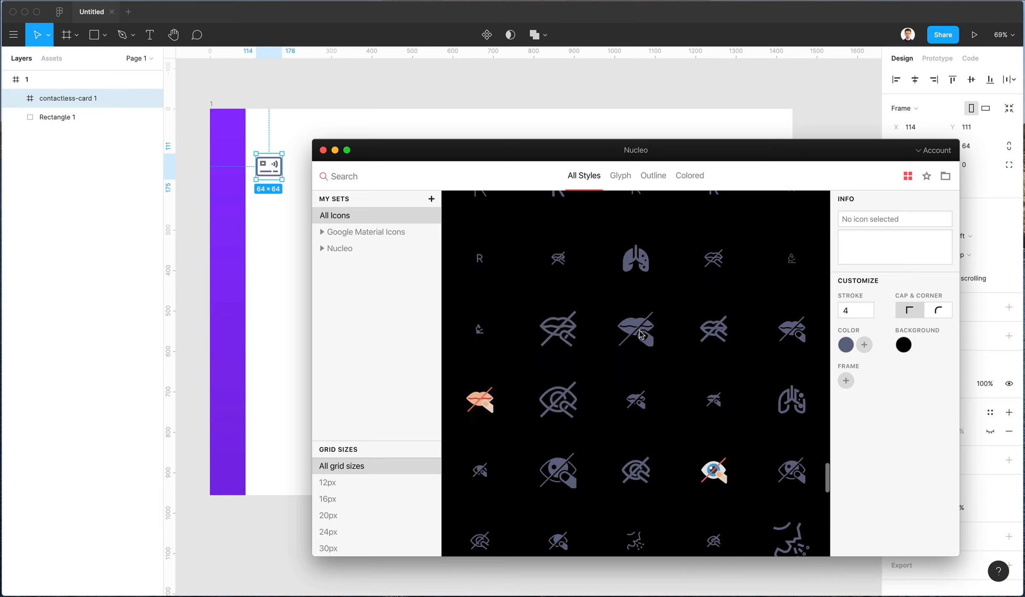
{"action": "scroll", "coordinate": [641, 334], "scroll_direction": "down", "scroll_amount": 15}
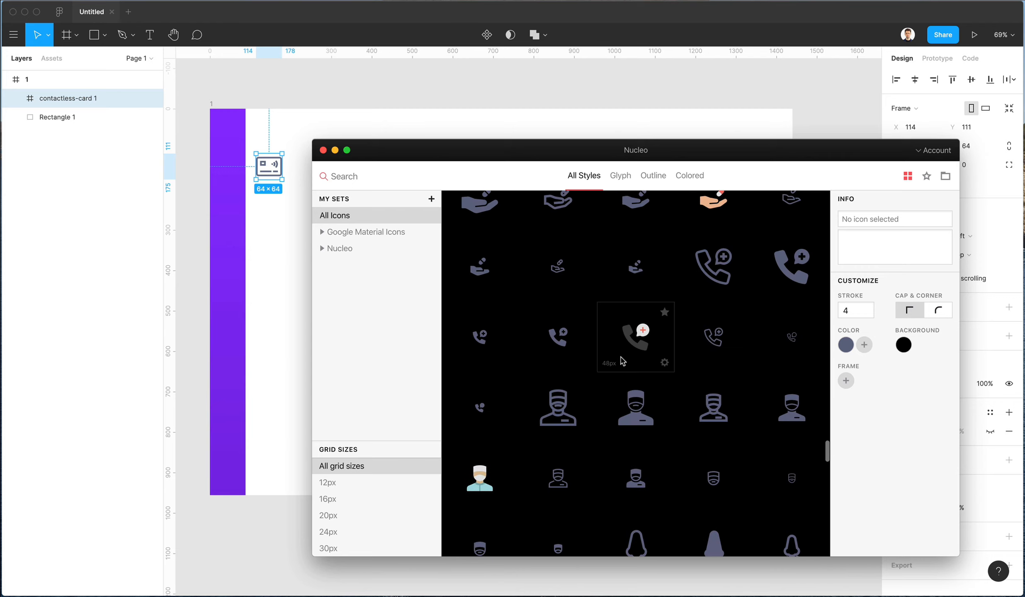
{"action": "left_click", "coordinate": [618, 180]}
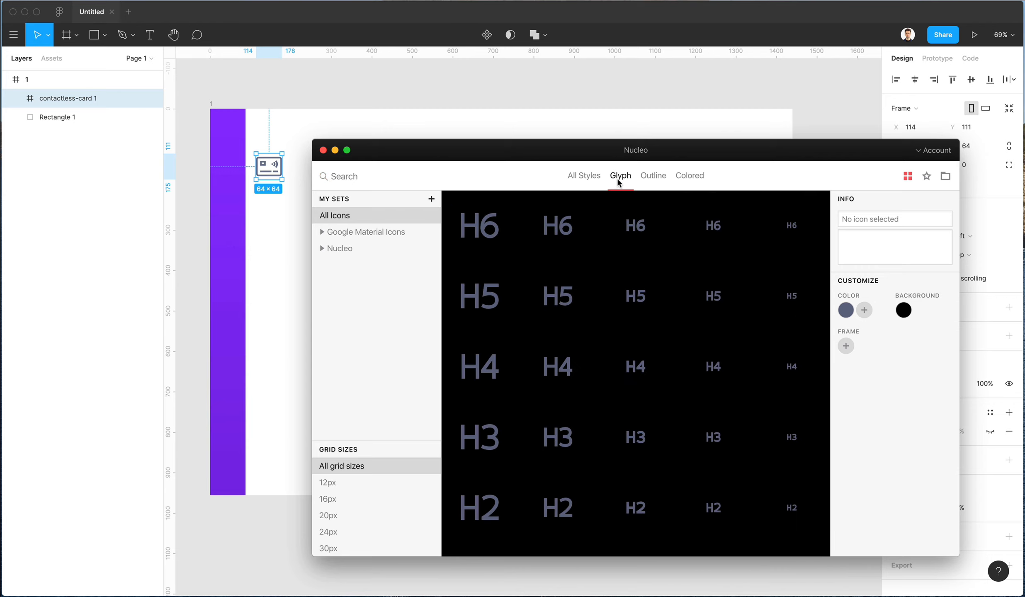
{"action": "left_click", "coordinate": [654, 179]}
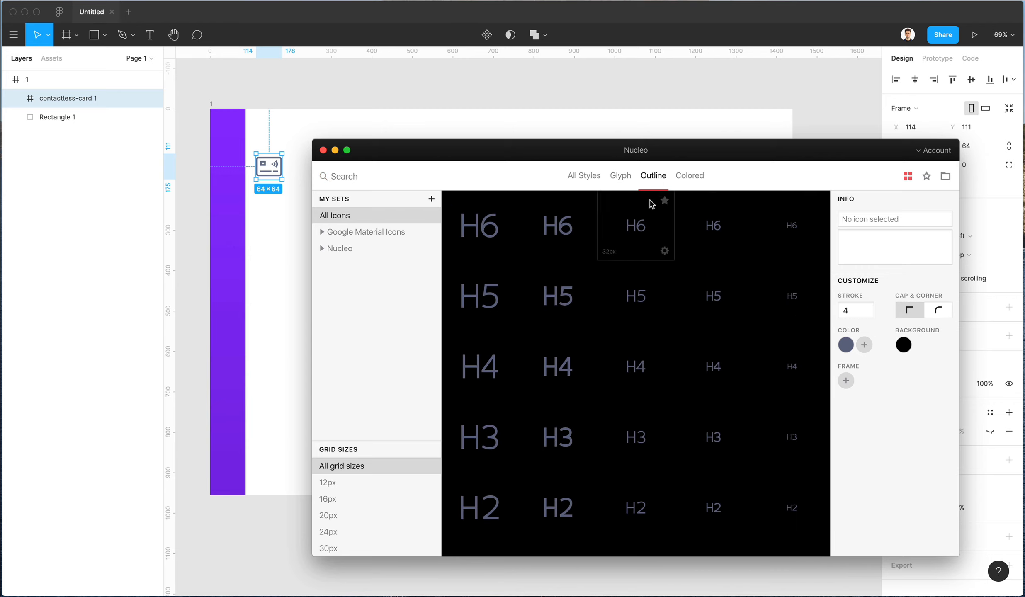
- Place the 64 px outline potion flask icon below the card icon, at about X 105, Y 182
{"action": "scroll", "coordinate": [678, 295], "scroll_direction": "down", "scroll_amount": 20}
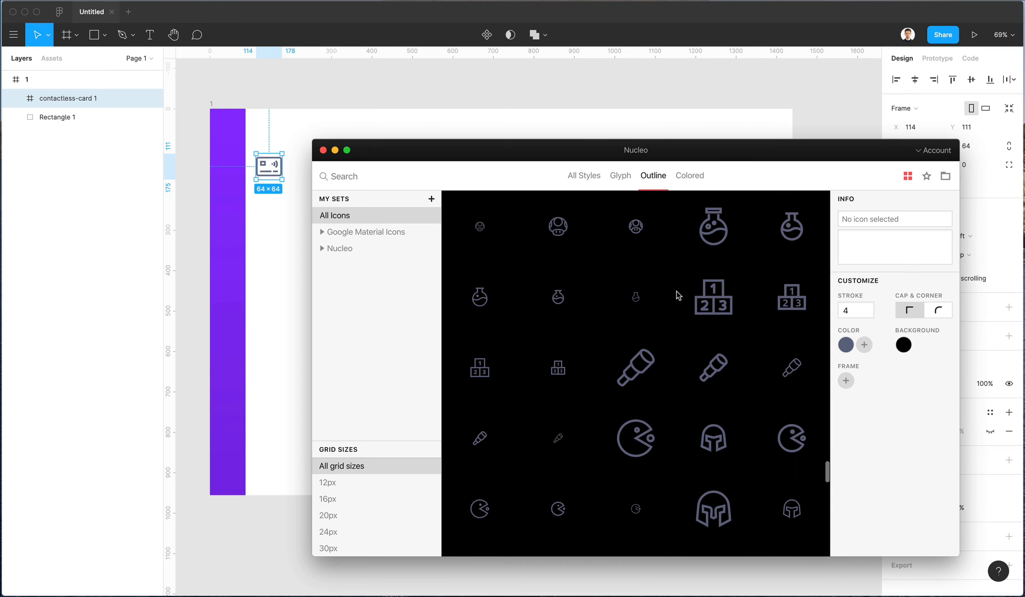
{"action": "scroll", "coordinate": [679, 296], "scroll_direction": "down", "scroll_amount": 2}
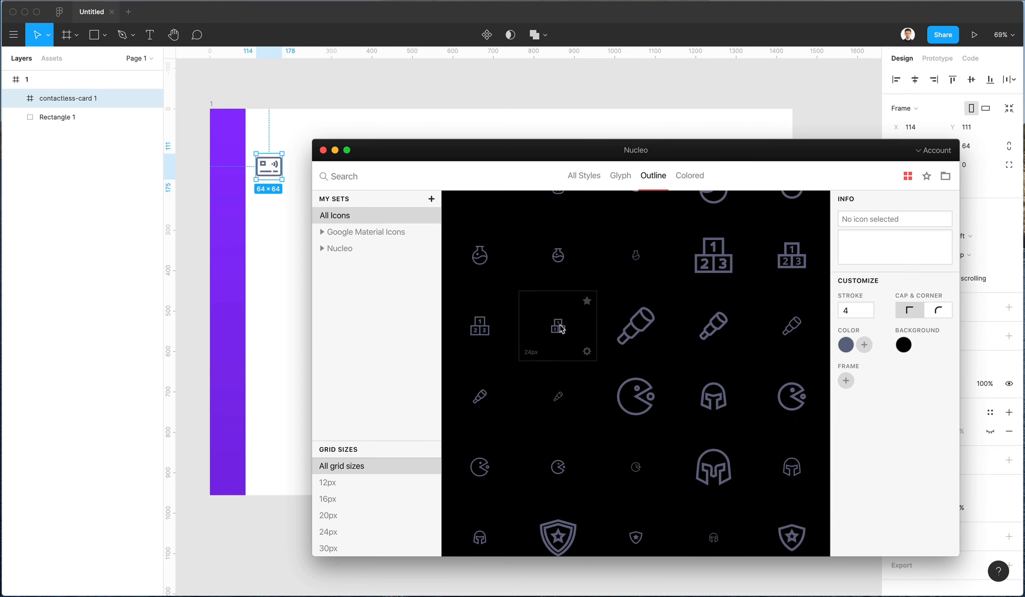
{"action": "scroll", "coordinate": [551, 265], "scroll_direction": "up", "scroll_amount": 1}
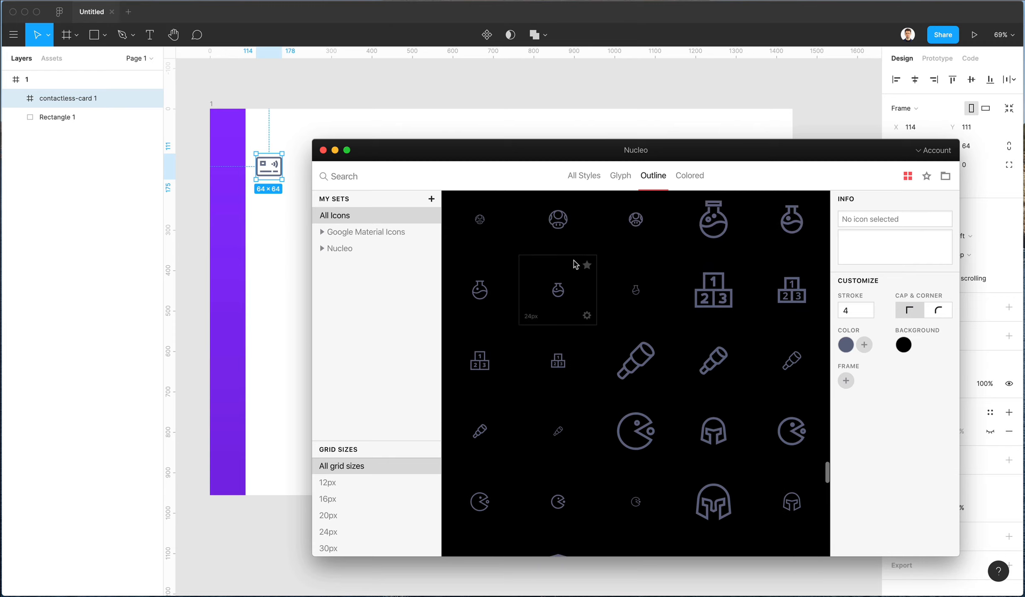
{"action": "left_click_drag", "start_coordinate": [692, 226], "coordinate": [268, 199]}
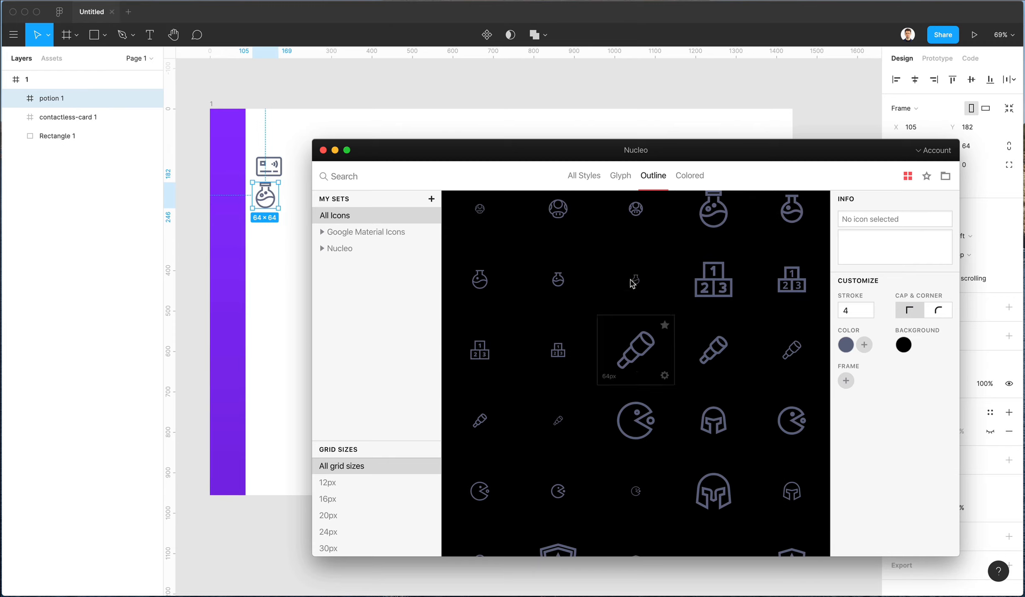
- Place the 64 px outline archive box icon with the down arrow below the potion icon, at about X 105, Y 264
{"action": "scroll", "coordinate": [658, 350], "scroll_direction": "down", "scroll_amount": 10}
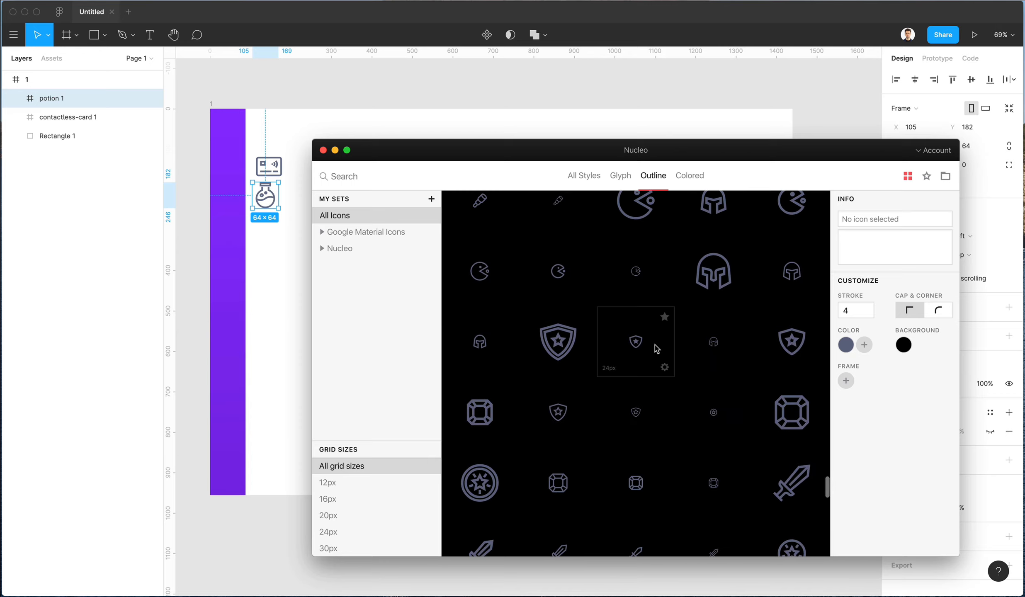
{"action": "scroll", "coordinate": [660, 336], "scroll_direction": "down", "scroll_amount": 5}
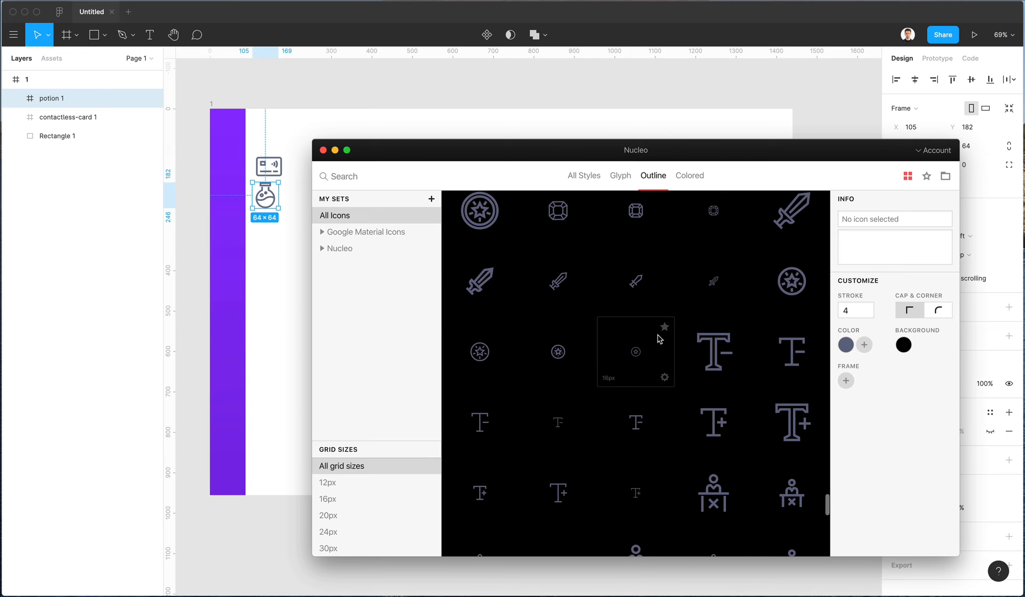
{"action": "scroll", "coordinate": [660, 354], "scroll_direction": "down", "scroll_amount": 8}
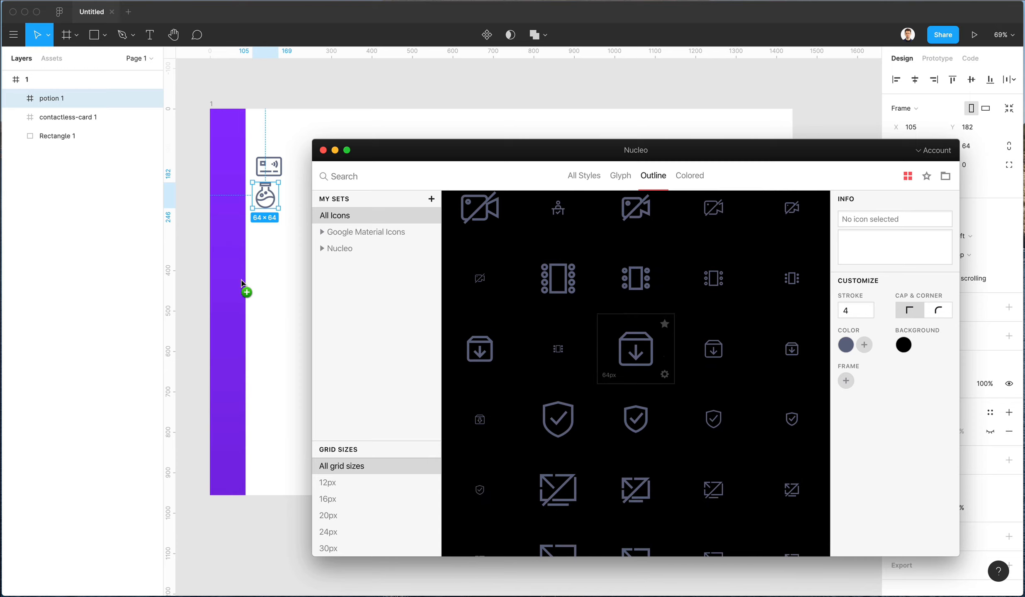
{"action": "left_click_drag", "start_coordinate": [241, 283], "coordinate": [266, 232]}
- Place the 32 px outline hand-and-coin loan icon below the archive icon, at about X 129, Y 379
{"action": "scroll", "coordinate": [734, 381], "scroll_direction": "down", "scroll_amount": 8}
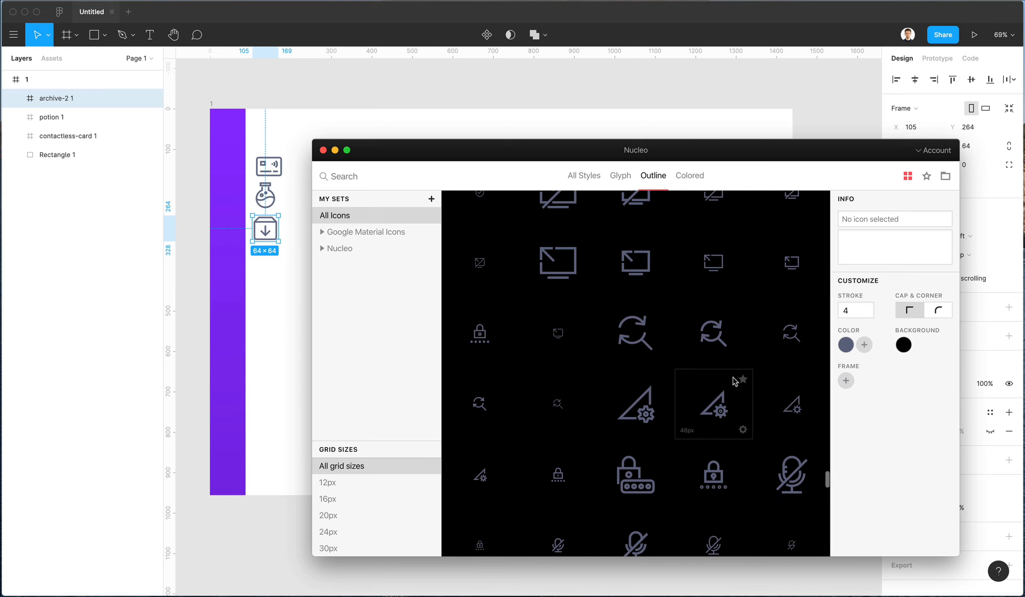
{"action": "scroll", "coordinate": [734, 381], "scroll_direction": "down", "scroll_amount": 6}
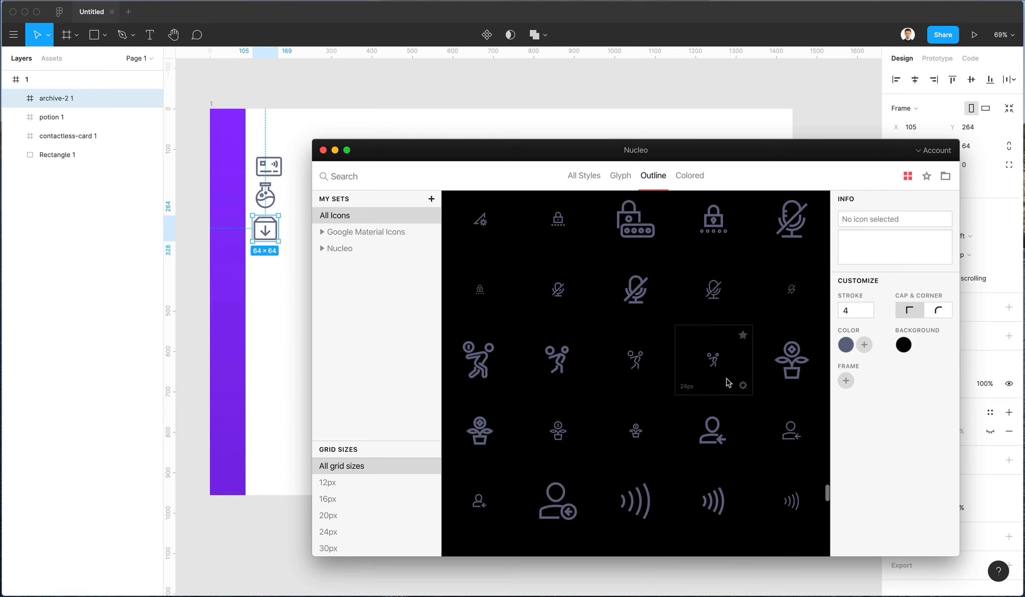
{"action": "scroll", "coordinate": [696, 364], "scroll_direction": "down", "scroll_amount": 8}
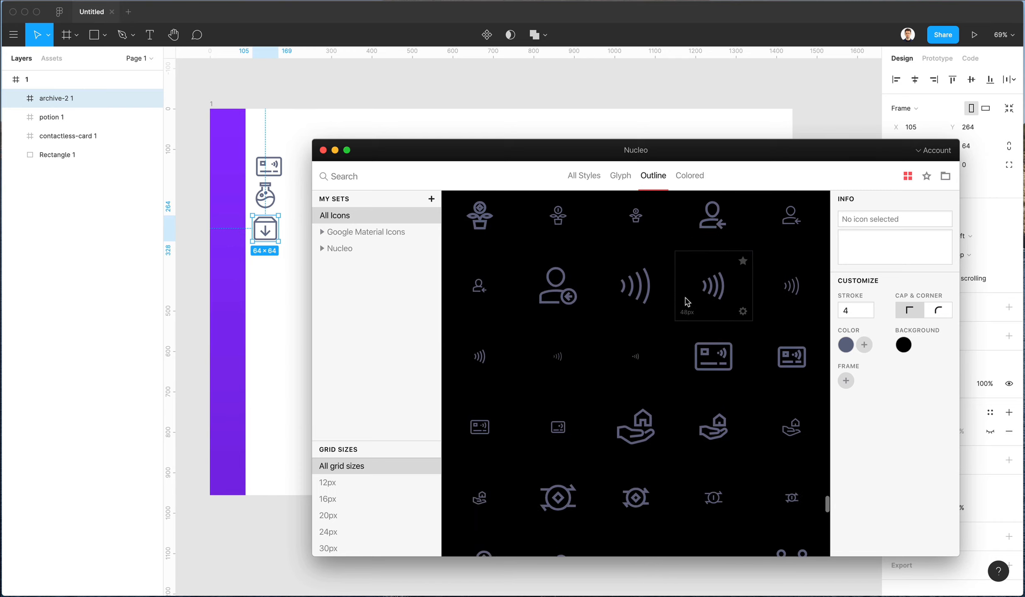
{"action": "scroll", "coordinate": [687, 302], "scroll_direction": "down", "scroll_amount": 1}
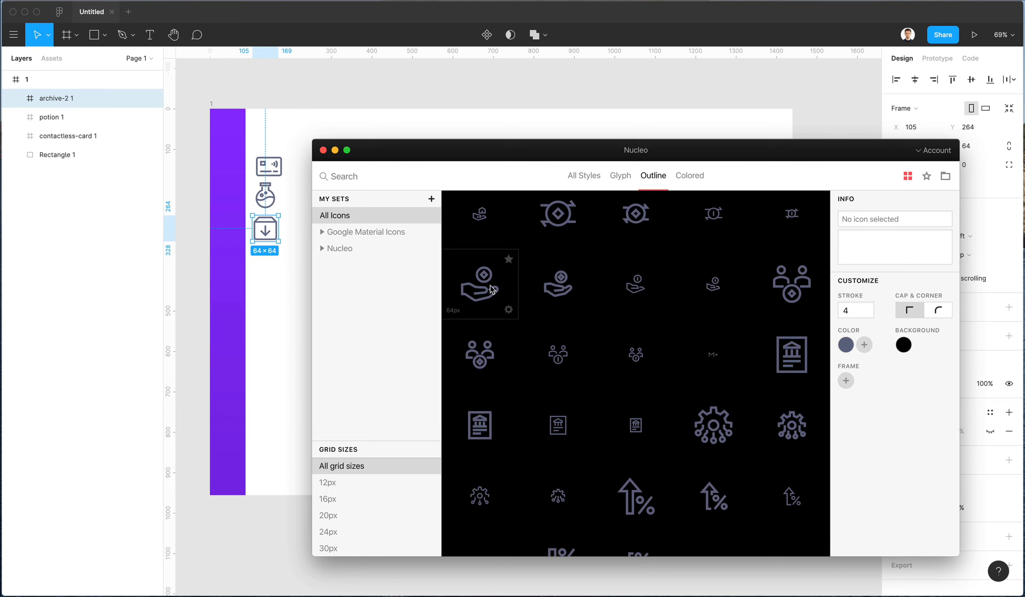
{"action": "left_click_drag", "start_coordinate": [330, 307], "coordinate": [270, 270]}
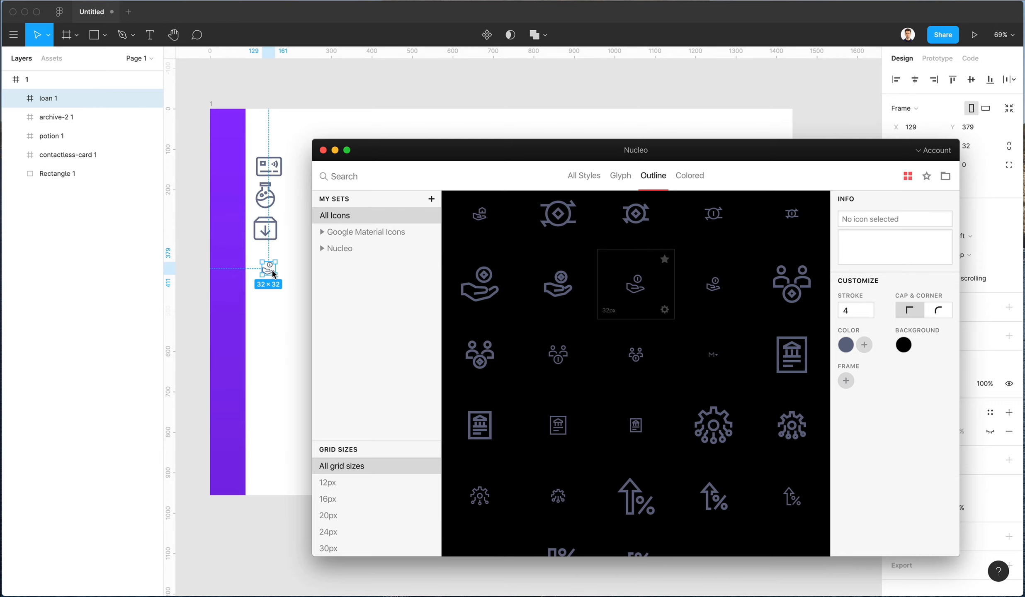
- Place the 48 px outline person icon with the right arrow below the loan icon, at about X 119, Y 429
{"action": "scroll", "coordinate": [503, 286], "scroll_direction": "down", "scroll_amount": 5}
{"action": "scroll", "coordinate": [503, 286], "scroll_direction": "down", "scroll_amount": 6}
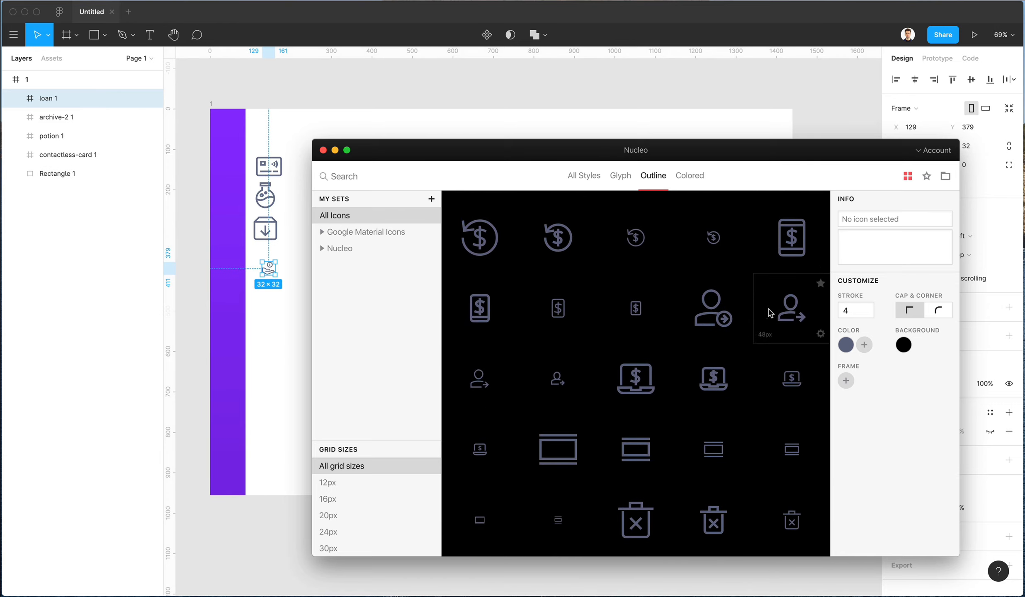
{"action": "left_click_drag", "start_coordinate": [272, 353], "coordinate": [267, 293]}
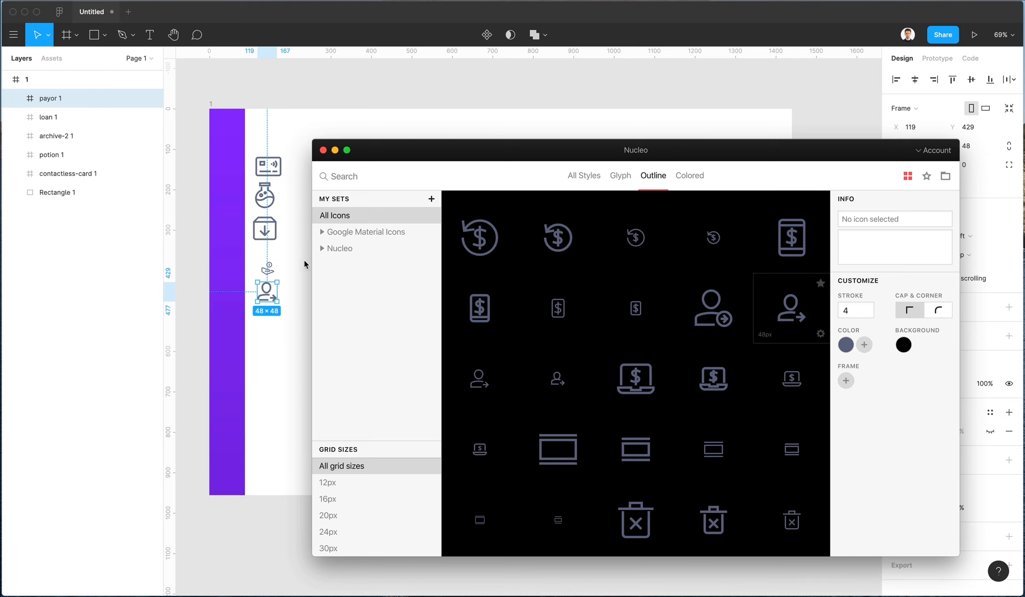
{"action": "scroll", "coordinate": [682, 451], "scroll_direction": "down", "scroll_amount": 3}
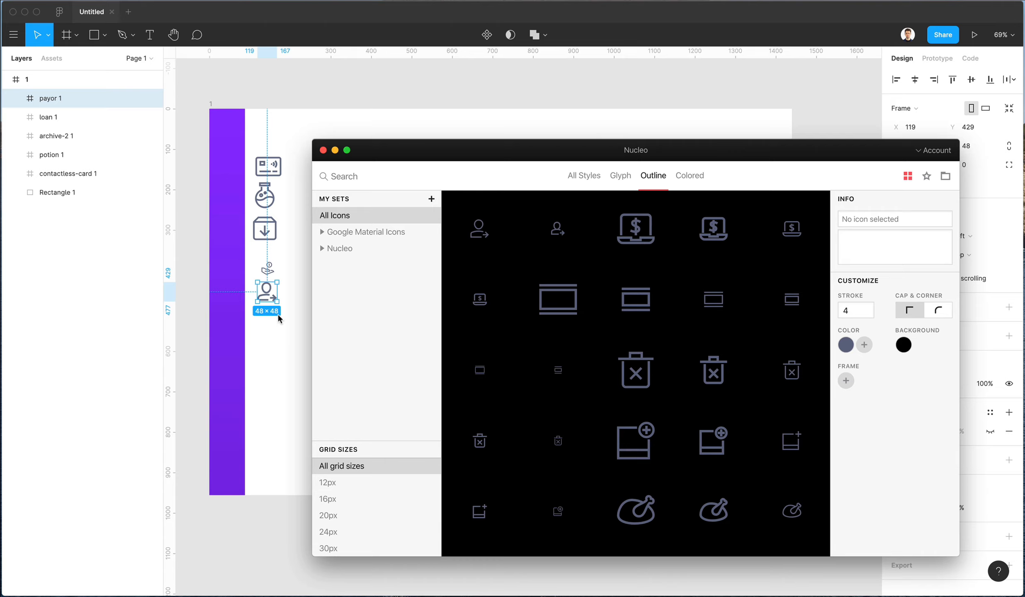
- Switch back to Figma and align the five placed icons on their horizontal centers
{"action": "left_click", "coordinate": [288, 366]}
{"action": "left_click_drag", "start_coordinate": [251, 151], "coordinate": [328, 369]}
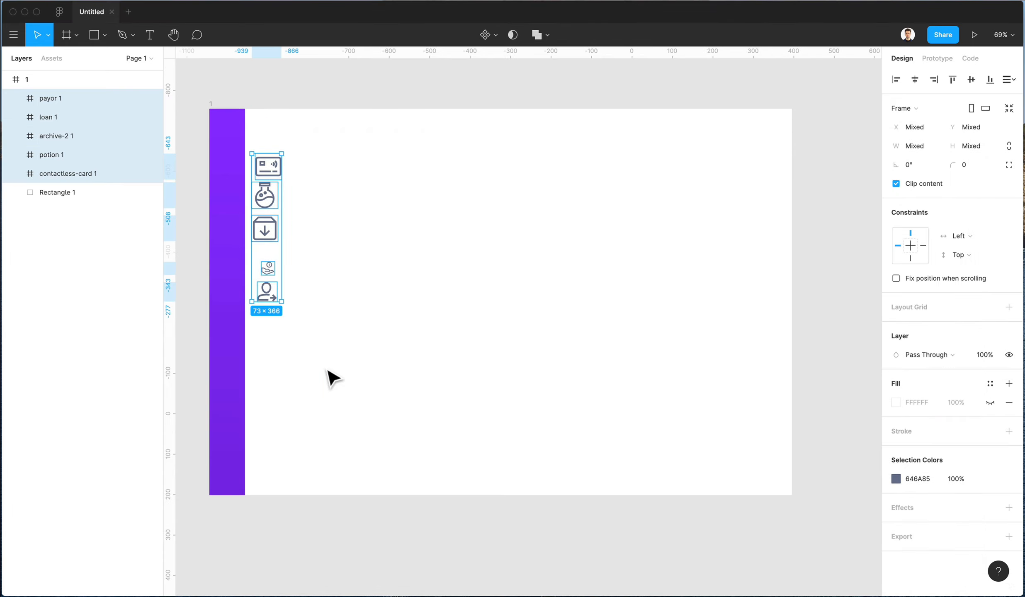
{"action": "scroll", "coordinate": [296, 232], "scroll_direction": "up", "scroll_amount": 5}
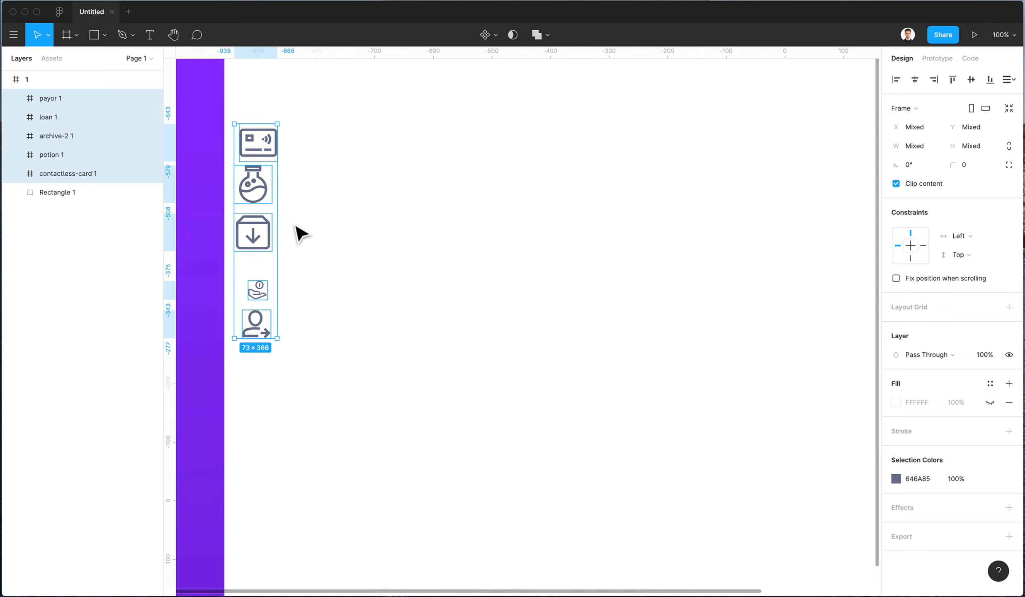
{"action": "scroll", "coordinate": [332, 239], "scroll_direction": "left", "scroll_amount": 6}
{"action": "scroll", "coordinate": [332, 238], "scroll_direction": "up", "scroll_amount": 1}
{"action": "scroll", "coordinate": [333, 238], "scroll_direction": "up", "scroll_amount": 2}
{"action": "scroll", "coordinate": [332, 239], "scroll_direction": "down", "scroll_amount": 3}
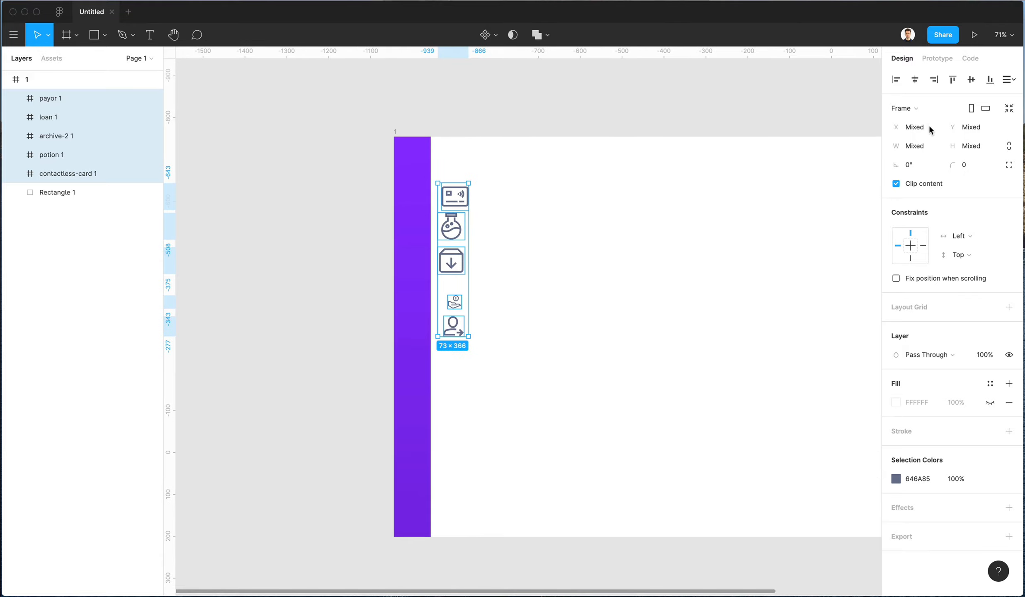
{"action": "left_click", "coordinate": [914, 83]}
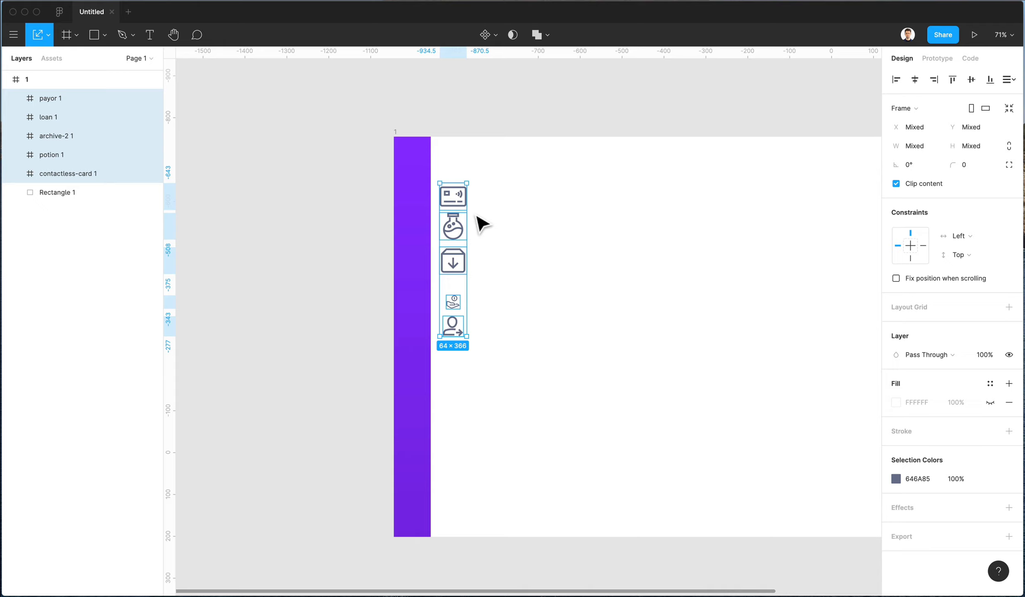
- Scale the five icons down together to about 34 × 194
{"action": "left_click_drag", "start_coordinate": [467, 183], "coordinate": [460, 264]}
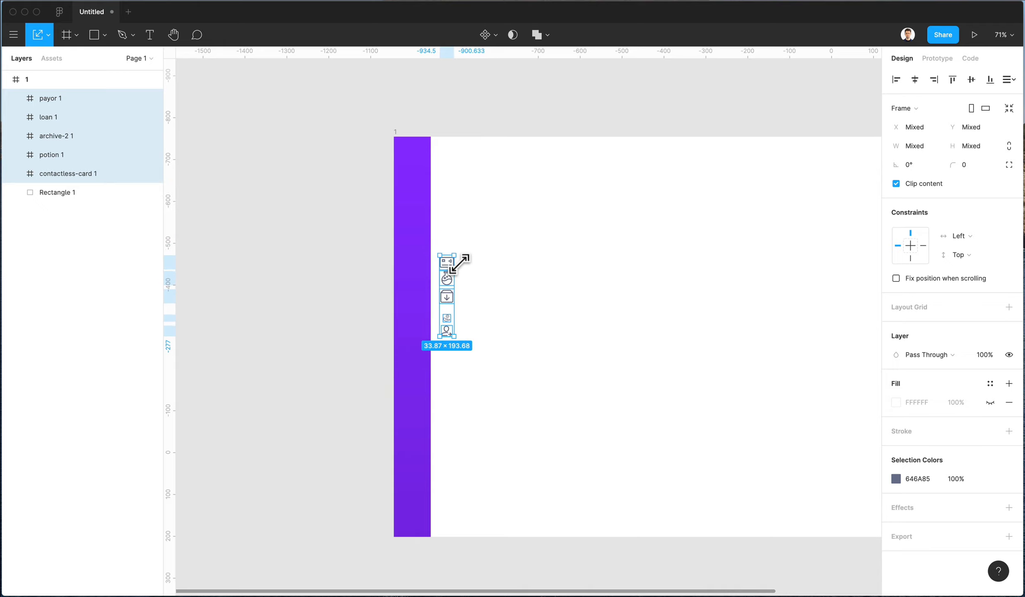
{"action": "scroll", "coordinate": [459, 264], "scroll_direction": "down", "scroll_amount": 3}
{"action": "scroll", "coordinate": [459, 264], "scroll_direction": "up", "scroll_amount": 6}
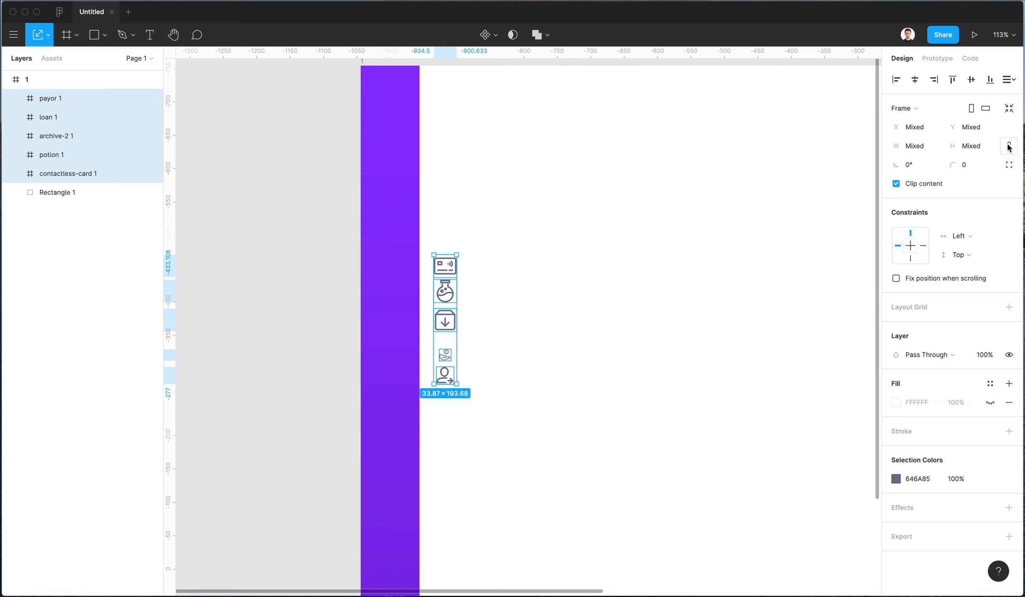
- Lock the proportions of the five selected icons and set their width to 20
{"action": "left_click", "coordinate": [510, 293]}
{"action": "left_click_drag", "start_coordinate": [437, 225], "coordinate": [517, 452]}
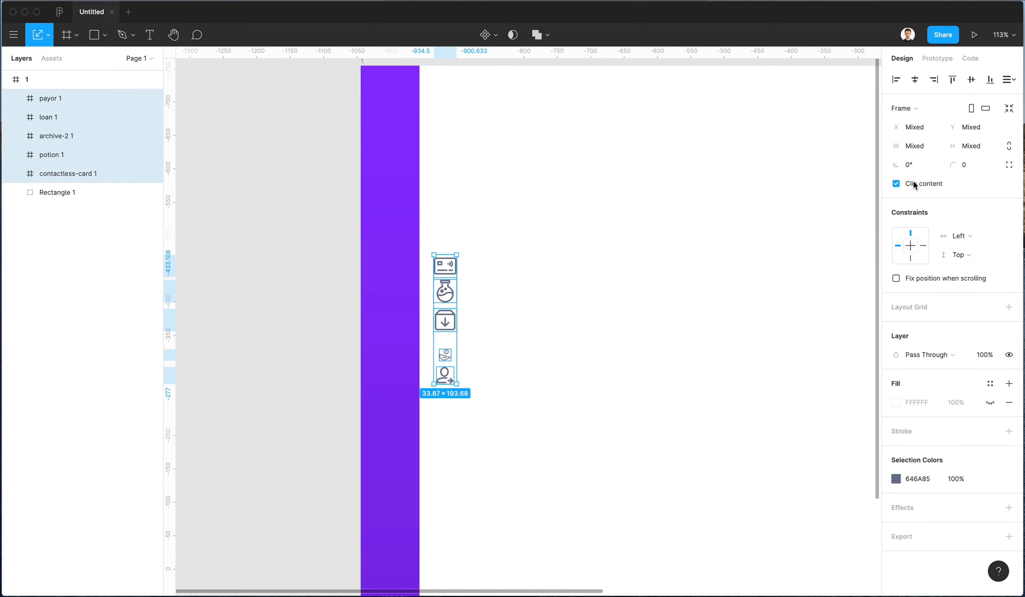
{"action": "left_click", "coordinate": [1009, 149]}
{"action": "left_click", "coordinate": [926, 147]}
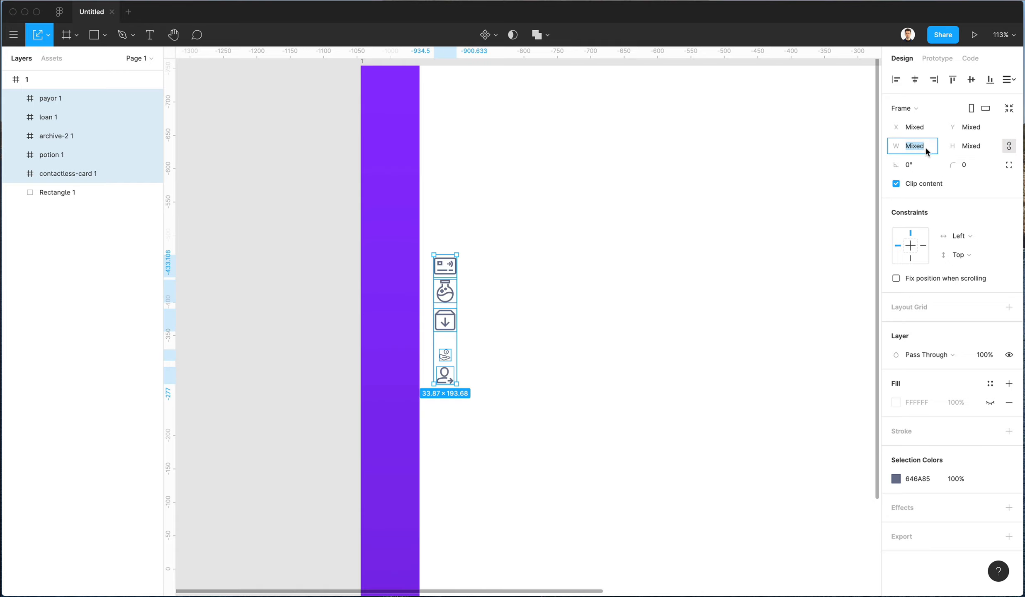
{"action": "type", "text": "20"}
{"action": "key", "text": "Return"}
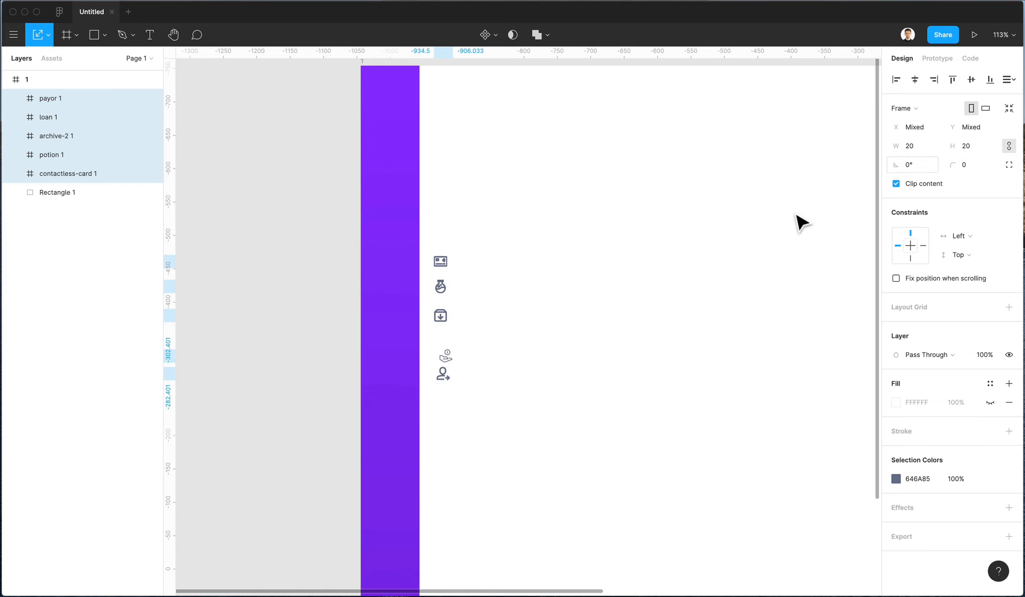
- Set the width of all five icons to 34
{"action": "left_click", "coordinate": [924, 148]}
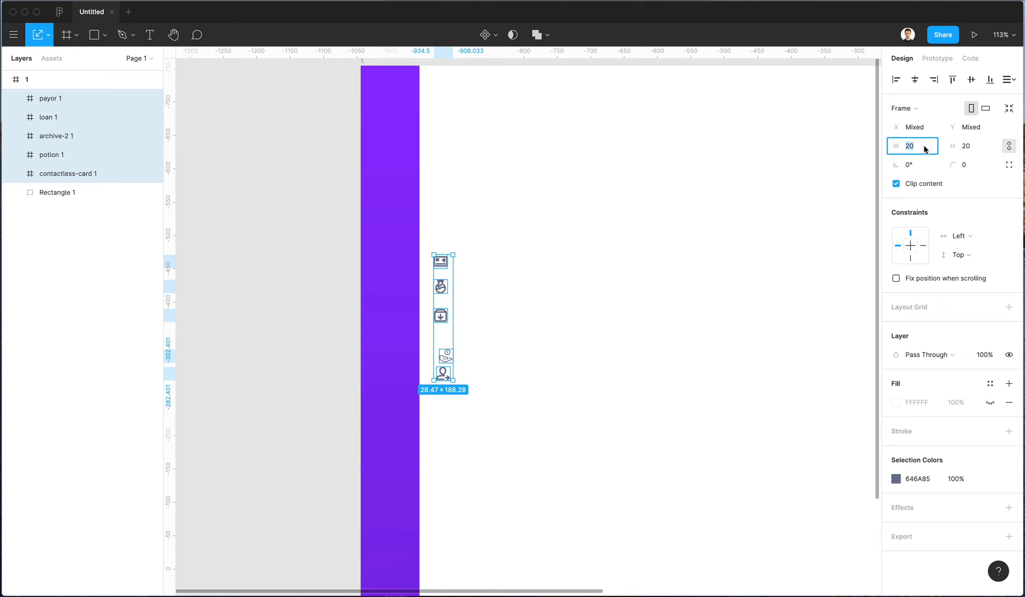
{"action": "type", "text": "34"}
{"action": "key", "text": "Return"}
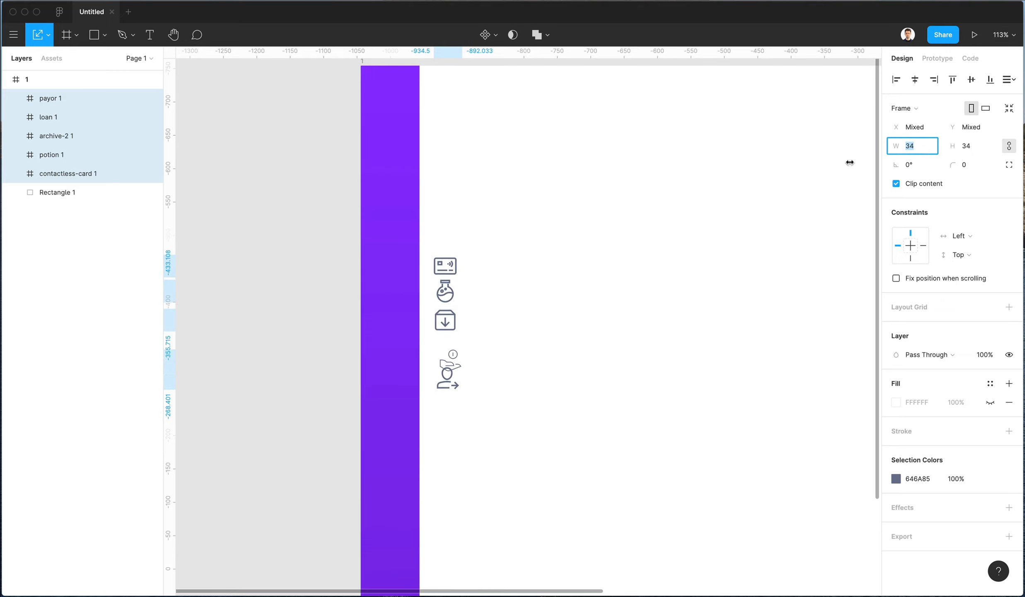
- Align the five icons on their horizontal centers and move the person icon down, clear of the hand-and-coin icon
{"action": "left_click", "coordinate": [915, 80]}
{"action": "left_click", "coordinate": [475, 354]}
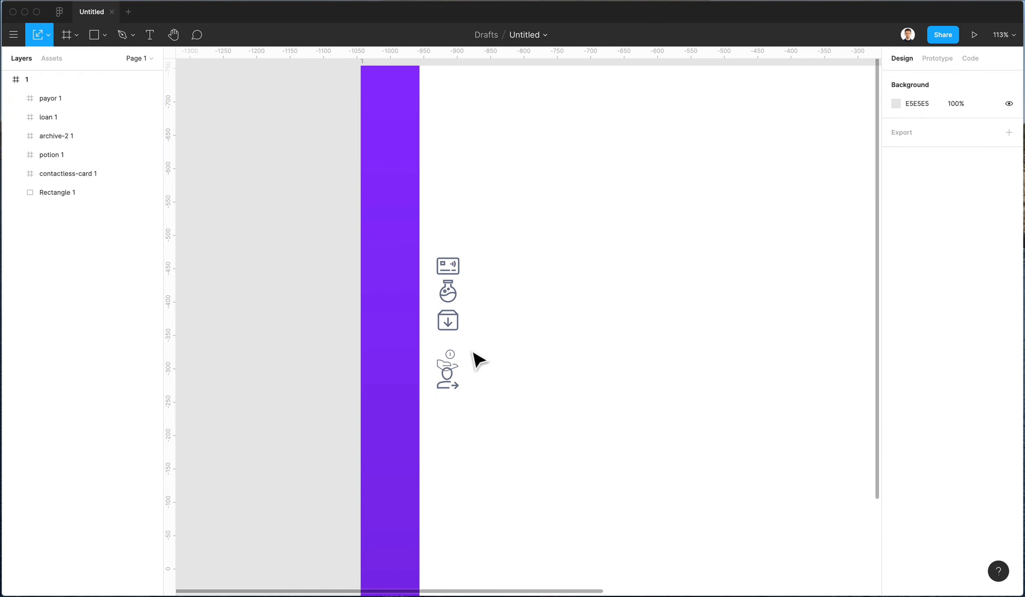
{"action": "left_click_drag", "start_coordinate": [453, 389], "coordinate": [460, 439]}
- Try adding a white stroke to the frame of the hand-and-coin icon
{"action": "left_click", "coordinate": [454, 369]}
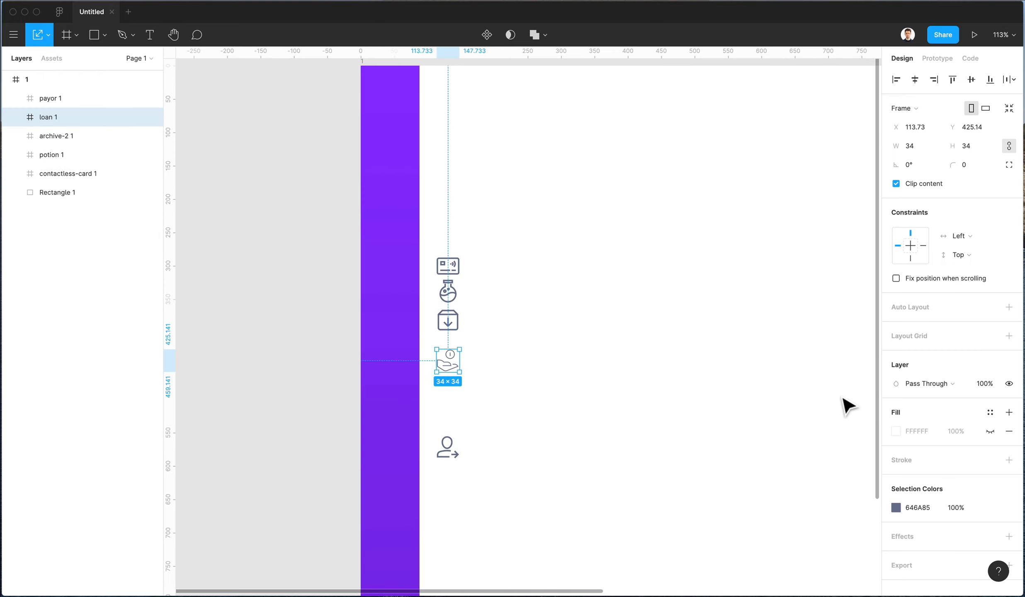
{"action": "left_click", "coordinate": [904, 458]}
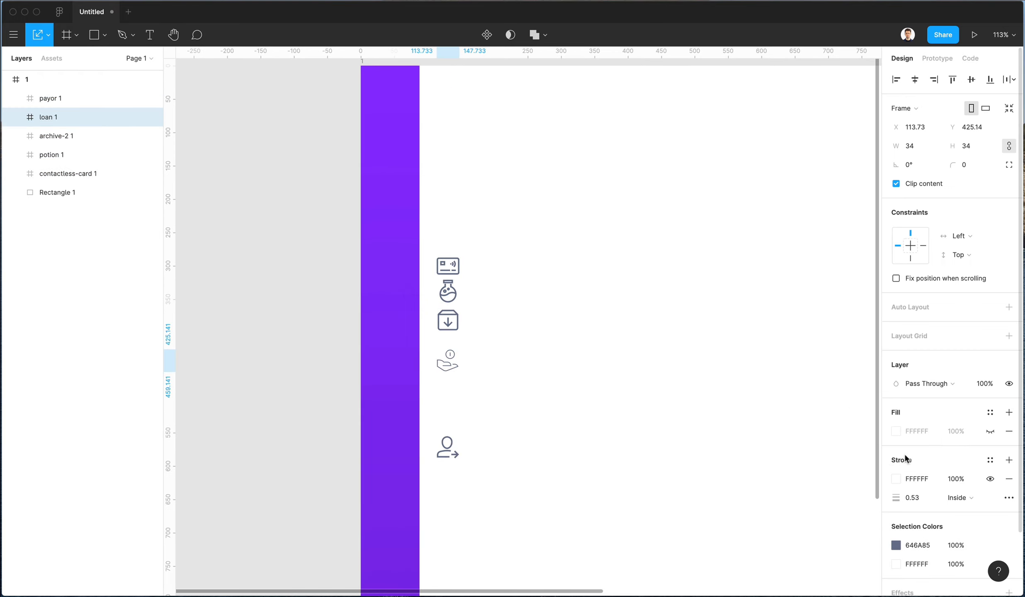
{"action": "left_click", "coordinate": [911, 496]}
- Ungroup the five icon frames and distribute the icons with equal vertical spacing
{"action": "left_click_drag", "start_coordinate": [426, 234], "coordinate": [560, 519]}
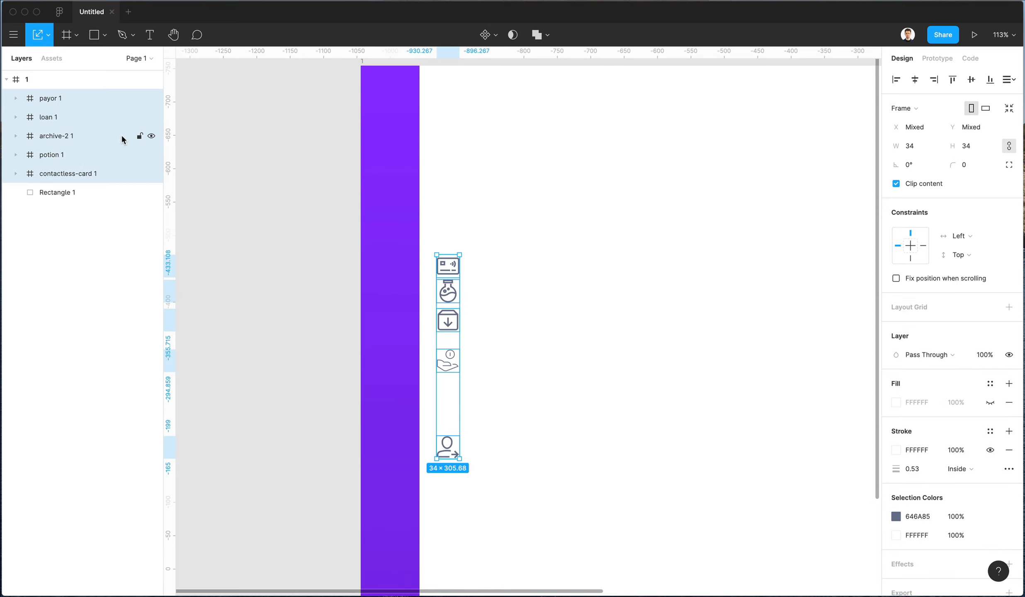
{"action": "key", "text": "super+shift+g"}
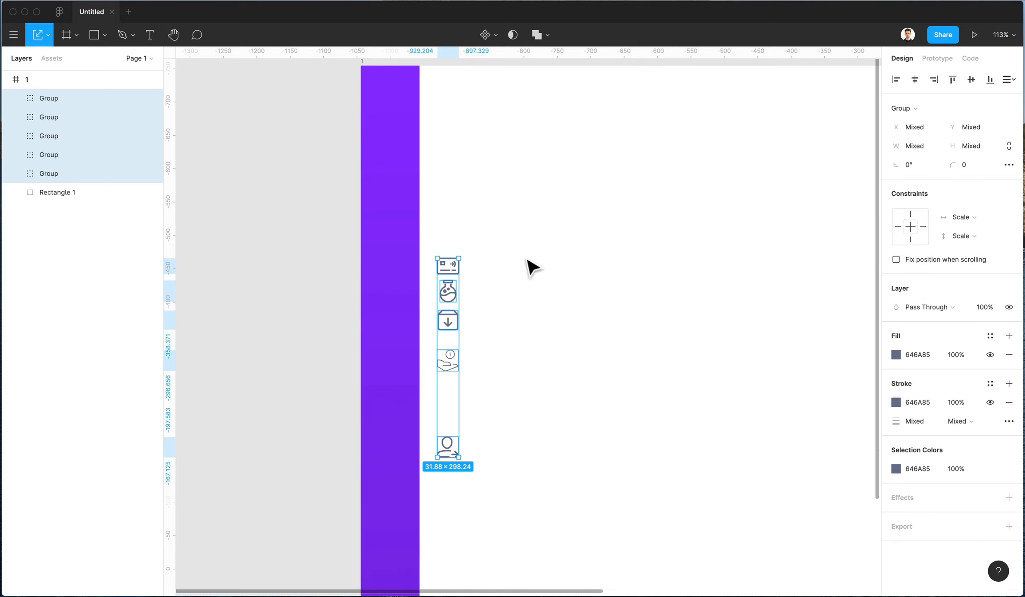
{"action": "left_click", "coordinate": [1001, 82]}
{"action": "left_click", "coordinate": [966, 116]}
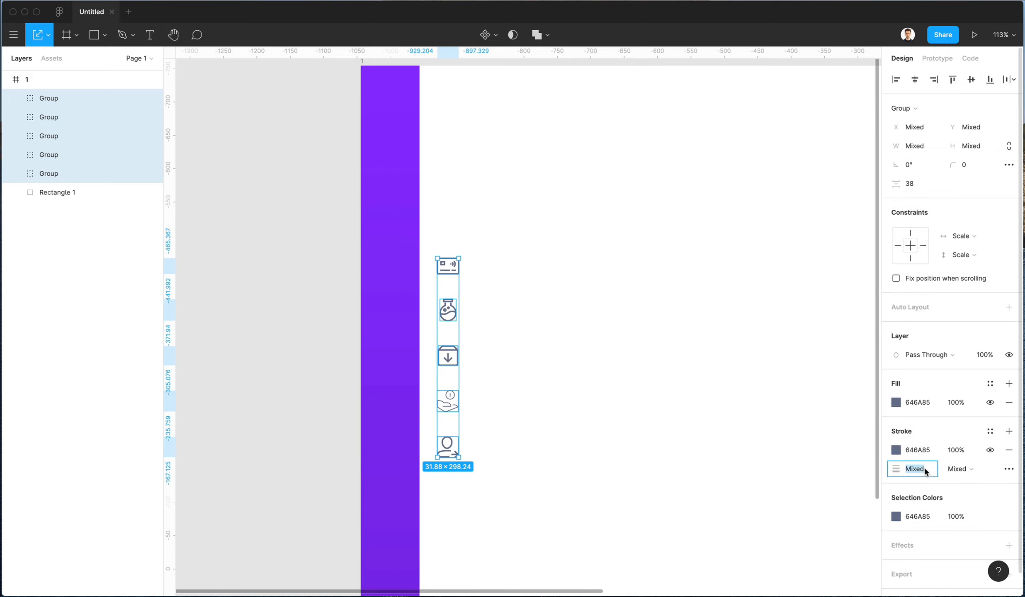
- Set the stroke weight of the five icons to 2 and move them onto the upper part of the purple sidebar
{"action": "type", "text": "2"}
{"action": "key", "text": "Return"}
{"action": "scroll", "coordinate": [502, 276], "scroll_direction": "left", "scroll_amount": 2}
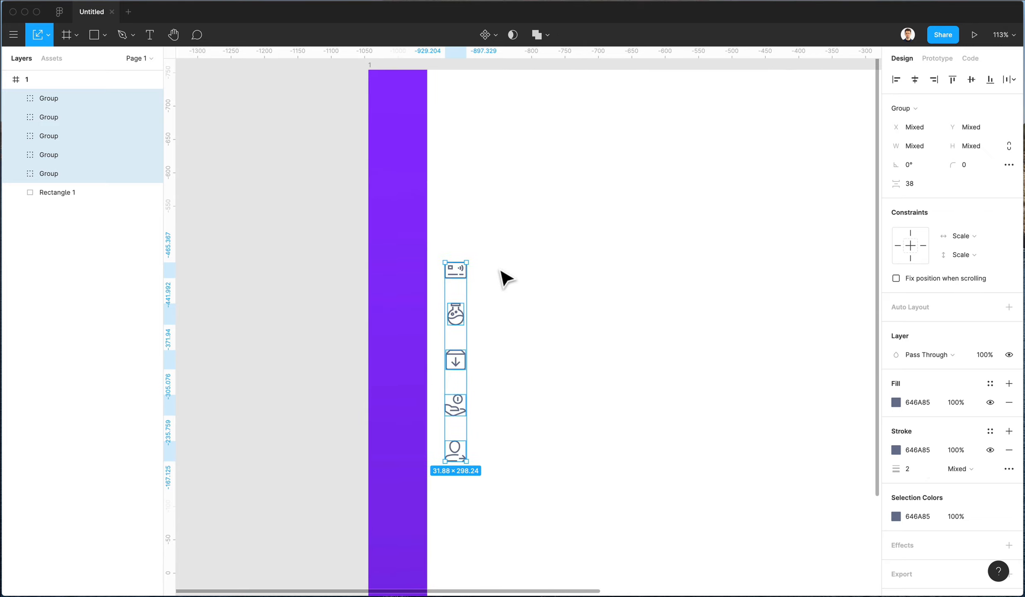
{"action": "left_click_drag", "start_coordinate": [460, 275], "coordinate": [407, 160]}
- Recolor the five icons to FFFFFF sampled from the canvas and scale them up together to about 35 × 330
{"action": "key", "text": "i"}
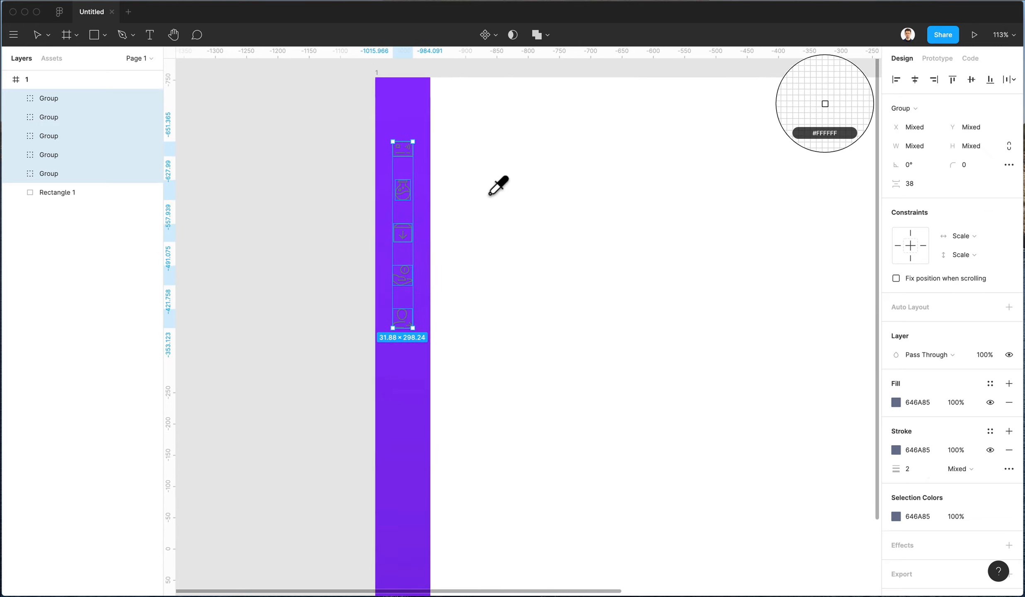
{"action": "left_click", "coordinate": [490, 193]}
{"action": "scroll", "coordinate": [497, 195], "scroll_direction": "up", "scroll_amount": 2}
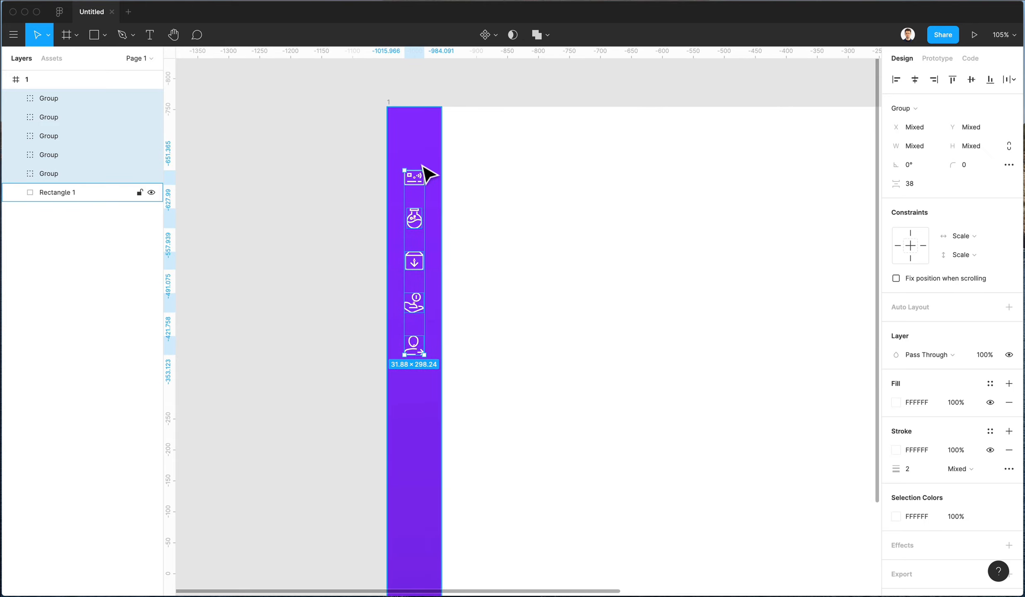
{"action": "left_click_drag", "start_coordinate": [423, 168], "coordinate": [422, 169]}
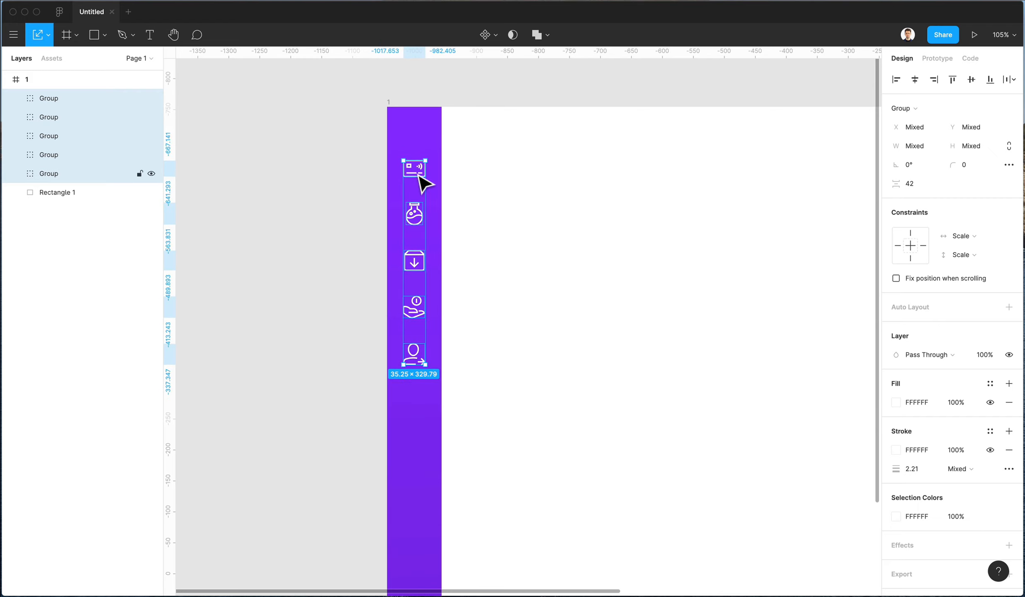
- Try the icon column 50 px higher on the sidebar and move it back down
{"action": "key", "text": "shift+Up"}
{"action": "key", "text": "shift+Up"}
{"action": "key", "text": "shift+Up"}
{"action": "key", "text": "shift+Up"}
{"action": "key", "text": "shift+Up"}
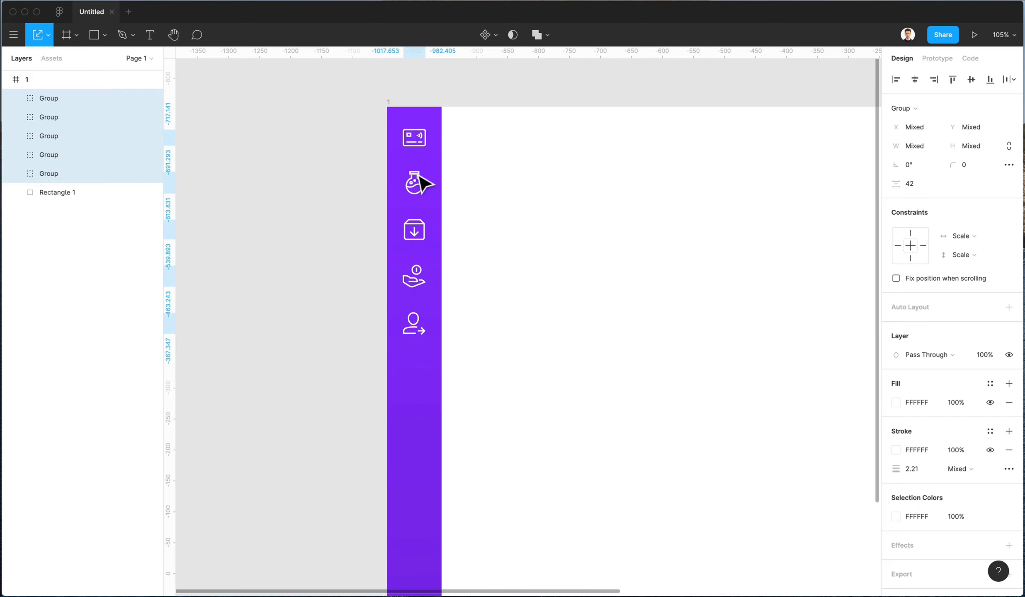
{"action": "key", "text": "shift+Down"}
{"action": "key", "text": "shift+Down"}
{"action": "key", "text": "shift+Down"}
{"action": "key", "text": "shift+Down"}
{"action": "key", "text": "shift+Down"}
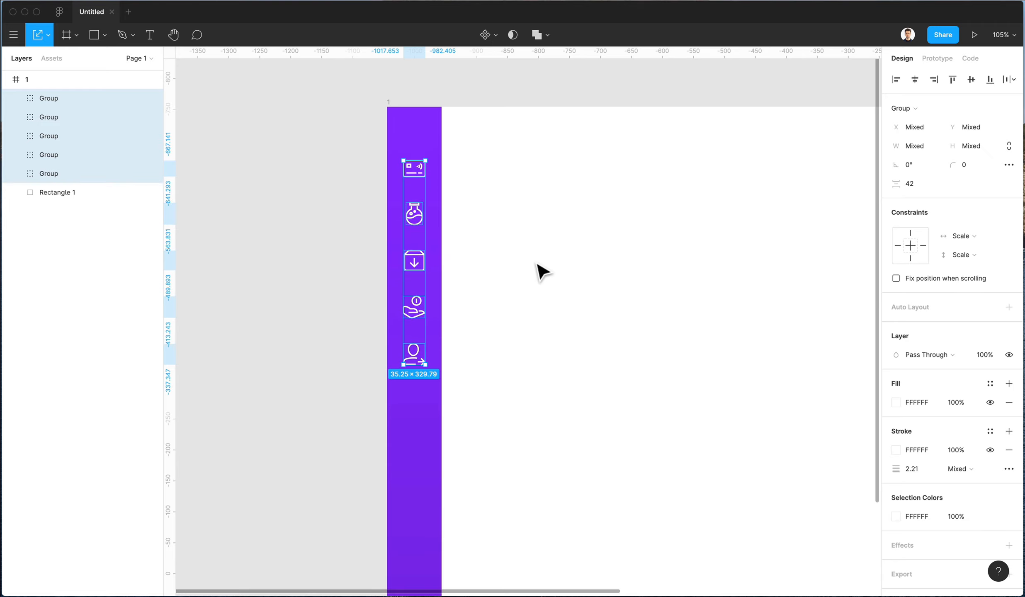
- Move only the person icon down to the foot of the sidebar, at about Y 884
{"action": "left_click", "coordinate": [541, 272]}
{"action": "scroll", "coordinate": [538, 270], "scroll_direction": "down", "scroll_amount": 3}
{"action": "scroll", "coordinate": [477, 270], "scroll_direction": "down", "scroll_amount": 3}
{"action": "left_click_drag", "start_coordinate": [441, 248], "coordinate": [451, 501]}
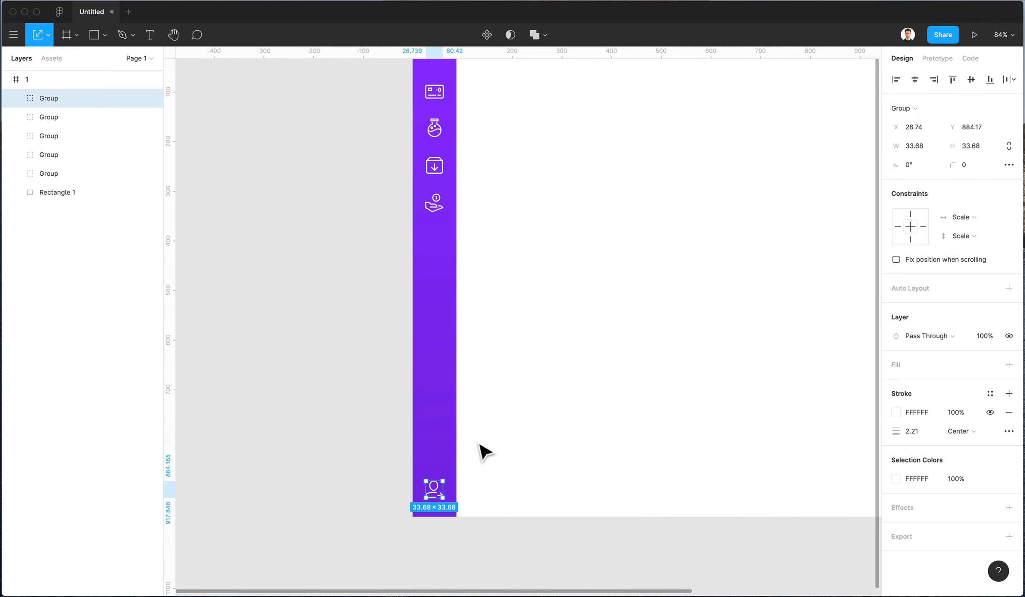
{"action": "scroll", "coordinate": [479, 456], "scroll_direction": "up", "scroll_amount": 4}
{"action": "scroll", "coordinate": [434, 268], "scroll_direction": "down", "scroll_amount": 4}
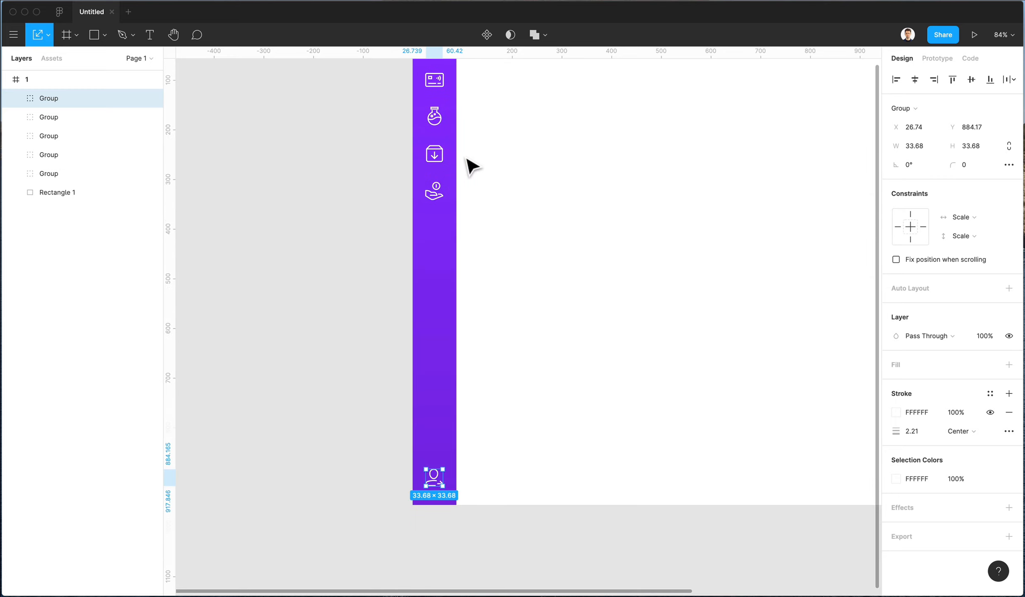
- Lock the purple sidebar rectangle and select all five icons on it
{"action": "left_click", "coordinate": [454, 158]}
{"action": "right_click", "coordinate": [456, 152]}
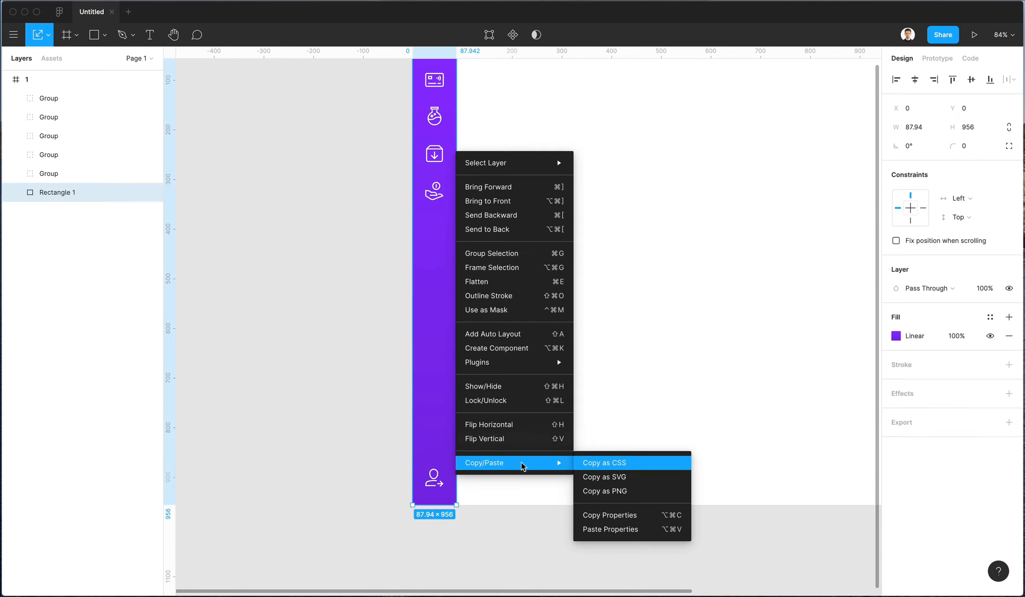
{"action": "left_click", "coordinate": [516, 398]}
{"action": "left_click_drag", "start_coordinate": [408, 71], "coordinate": [440, 583]}
{"action": "scroll", "coordinate": [490, 323], "scroll_direction": "up", "scroll_amount": 4}
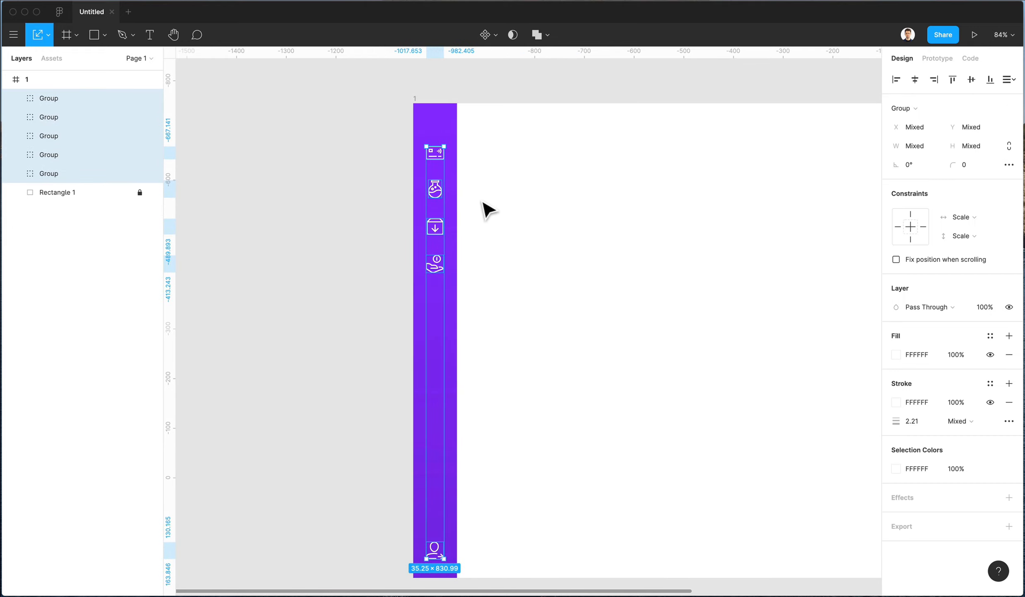
- Set the opacity of the five selected icons to 77% and scale them down together to about 34 px wide
{"action": "key", "text": "7"}
{"action": "key", "text": "7"}
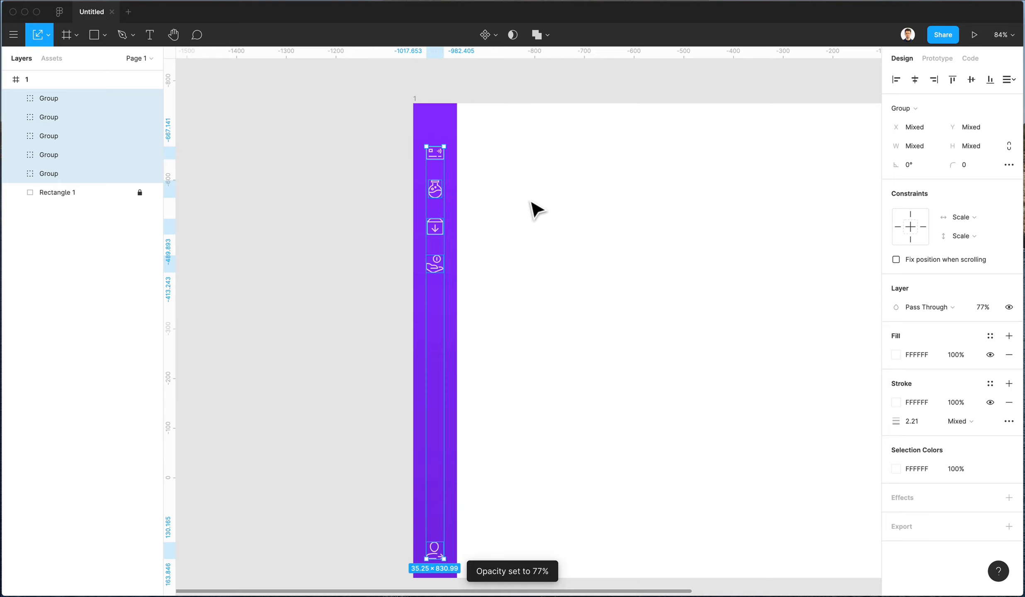
{"action": "left_click_drag", "start_coordinate": [454, 158], "coordinate": [448, 163]}
{"action": "left_click", "coordinate": [481, 159]}
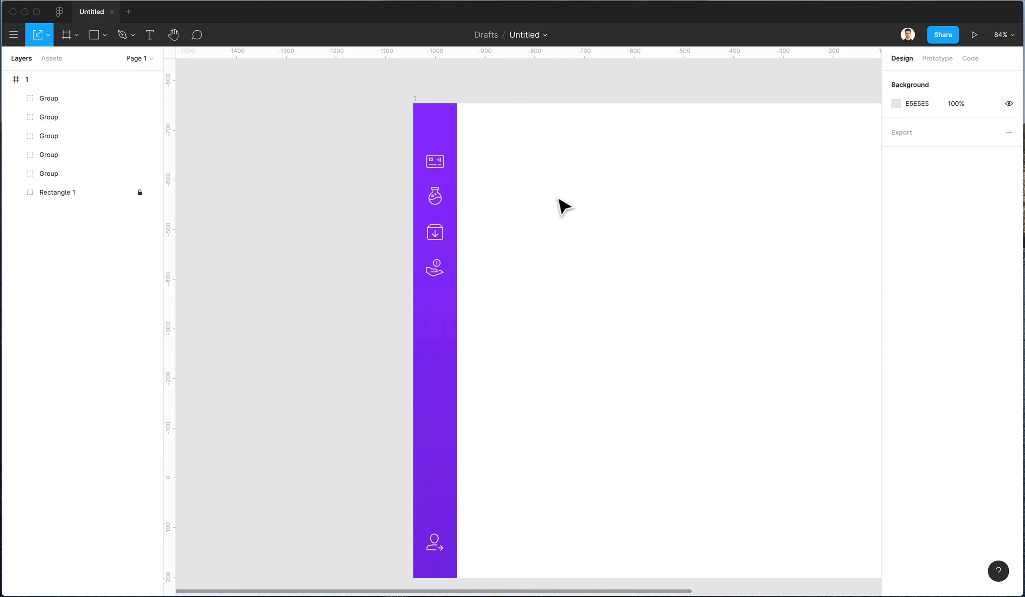
- Move the person icon slightly down to about Y 883 near the foot of the sidebar
{"action": "left_click", "coordinate": [440, 548]}
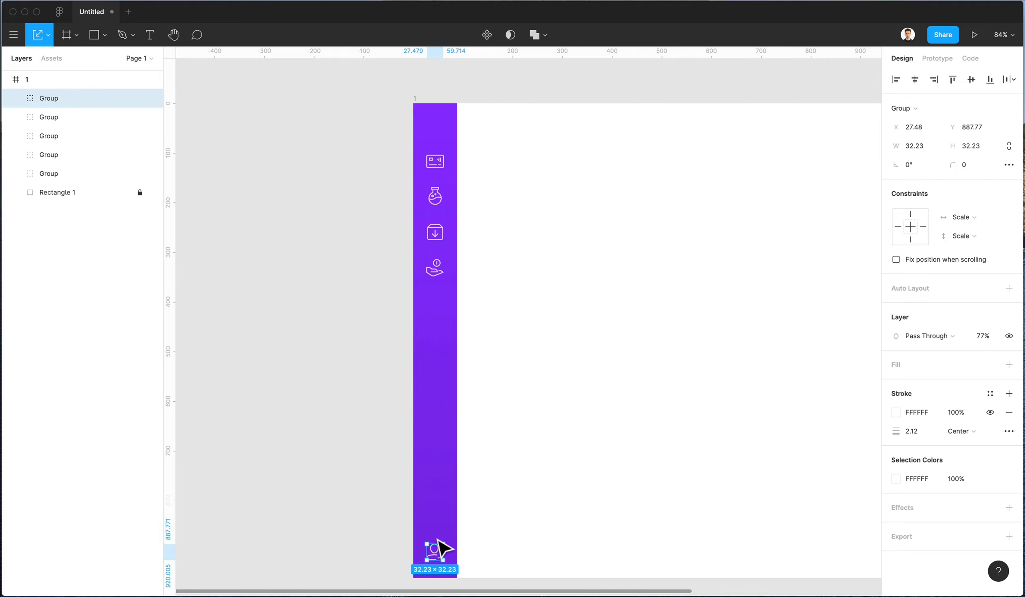
{"action": "left_click_drag", "start_coordinate": [439, 540], "coordinate": [436, 538]}
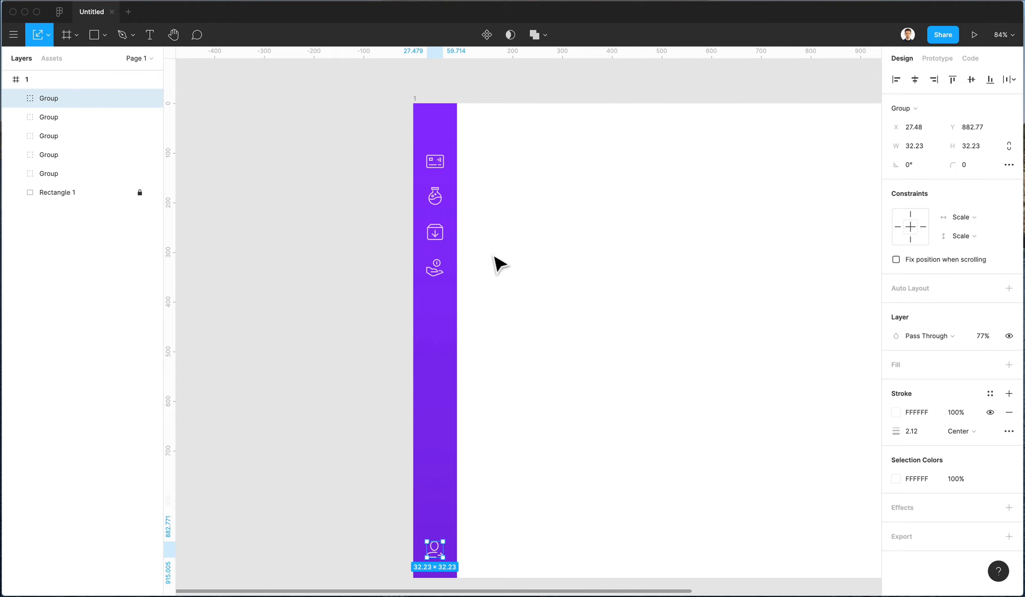
{"action": "left_click", "coordinate": [503, 185]}
{"action": "key", "text": "o"}
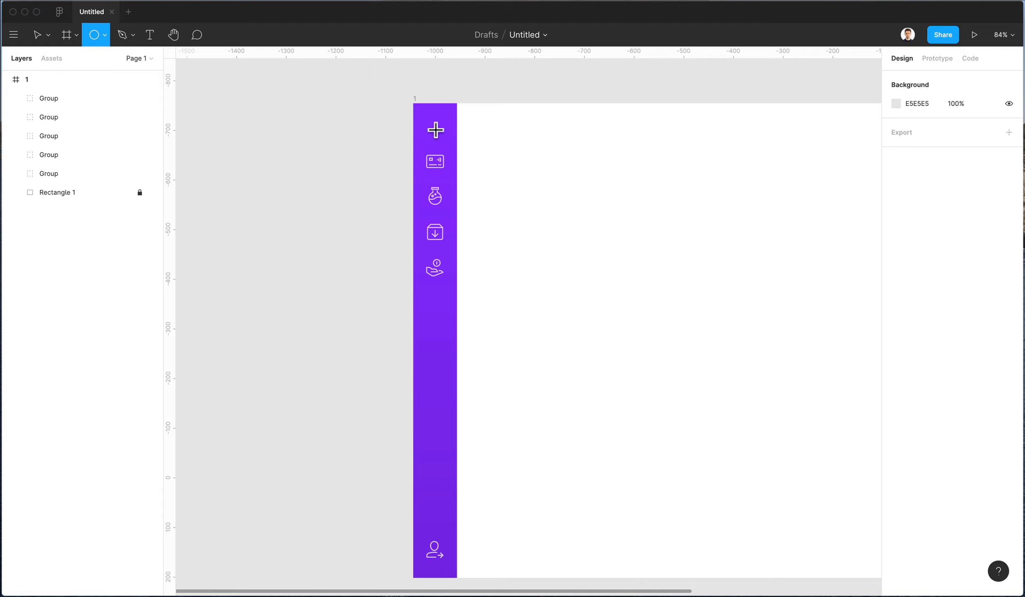
{"action": "mouse_move", "coordinate": [435, 130]}
{"action": "left_mouse_down"}
{"action": "mouse_move", "coordinate": [450, 143]}
{"action": "mouse_move", "coordinate": [445, 134]}
{"action": "left_mouse_up"}
{"action": "key", "text": "Delete"}
- Draw a square about 38 × 38 above the card icon with an FFFFFF stroke and no fill
{"action": "key", "text": "r"}
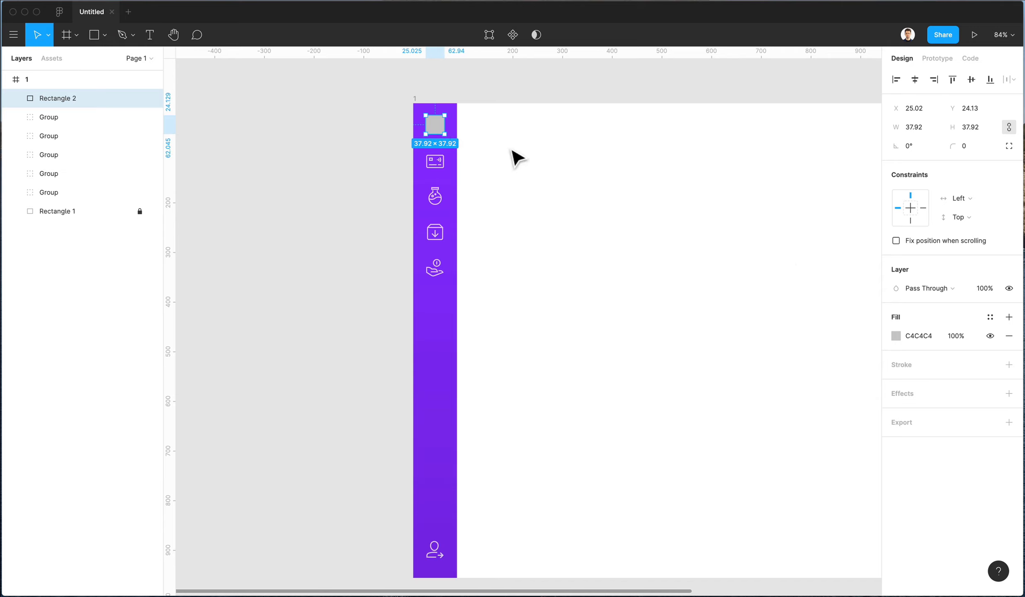
{"action": "left_click", "coordinate": [905, 365]}
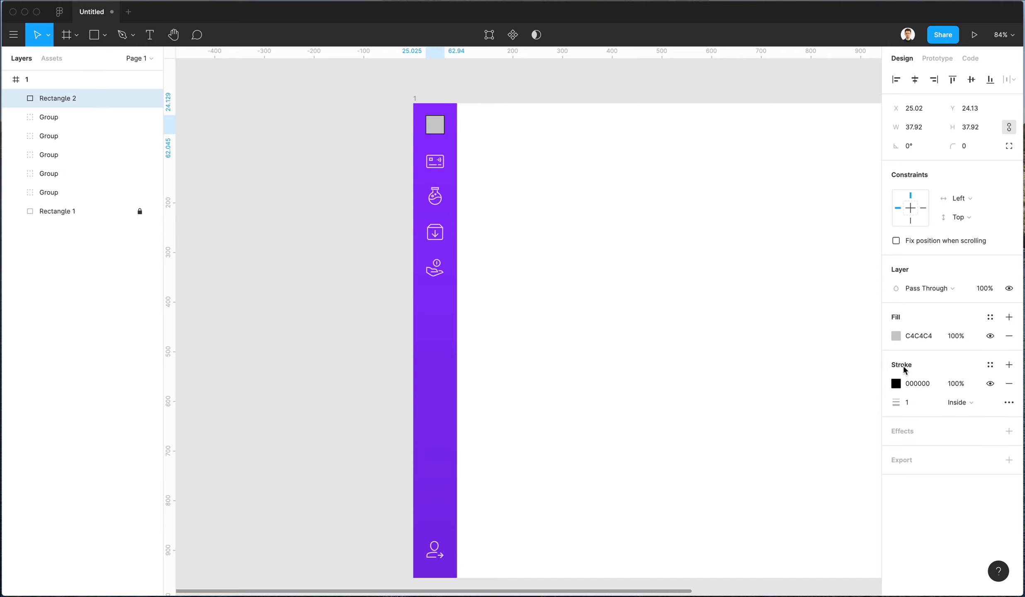
{"action": "left_click", "coordinate": [897, 385]}
{"action": "type", "text": "FFFFFF"}
{"action": "key", "text": "Return"}
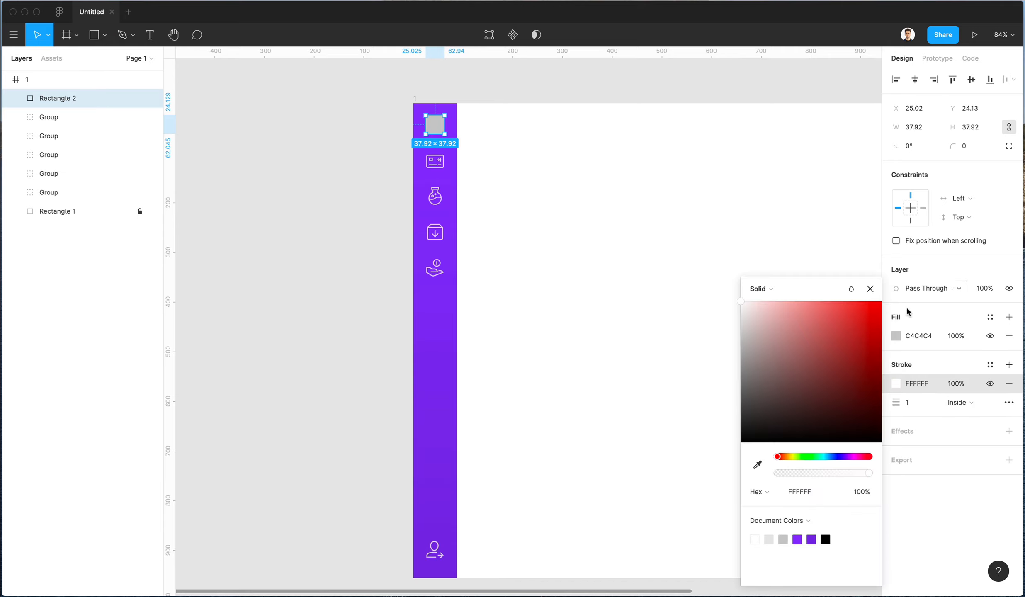
{"action": "left_click", "coordinate": [1010, 337]}
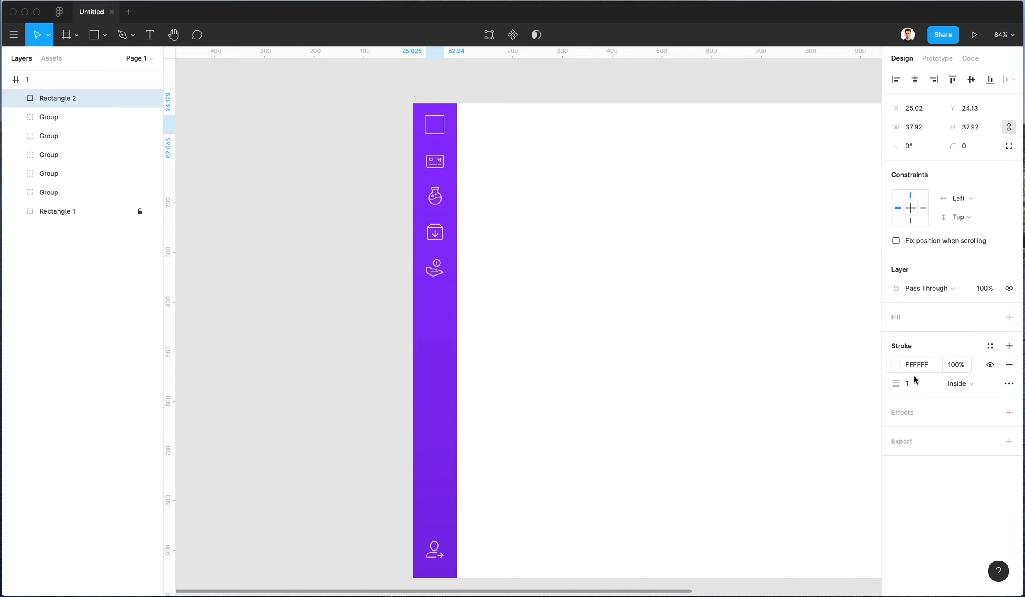
- Set the square's stroke weight to 8 and its corner radius to 6
{"action": "left_click", "coordinate": [908, 384]}
{"action": "key", "text": "shift+Up"}
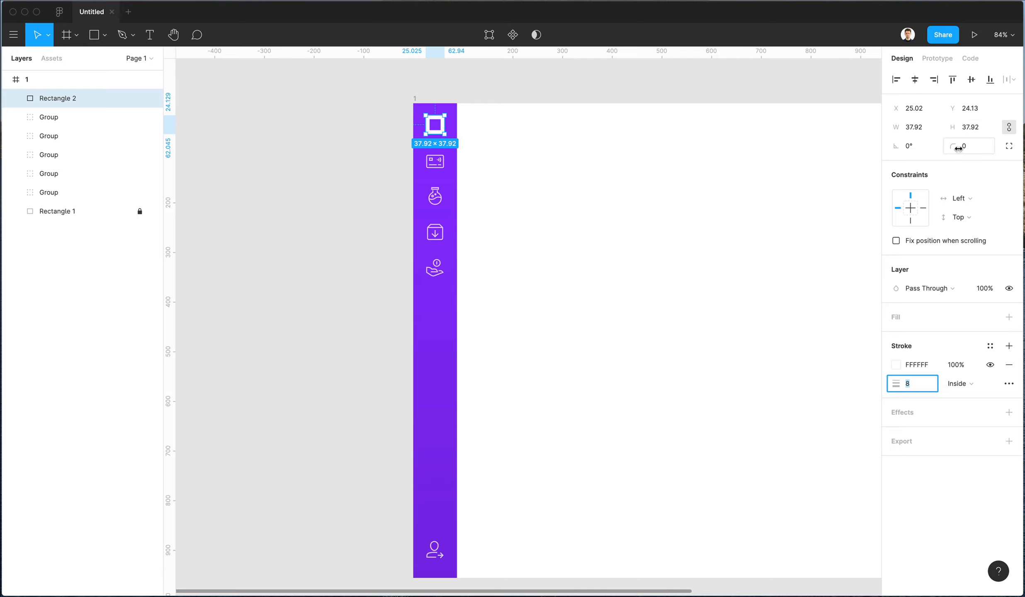
{"action": "left_click_drag", "start_coordinate": [959, 147], "coordinate": [974, 148]}
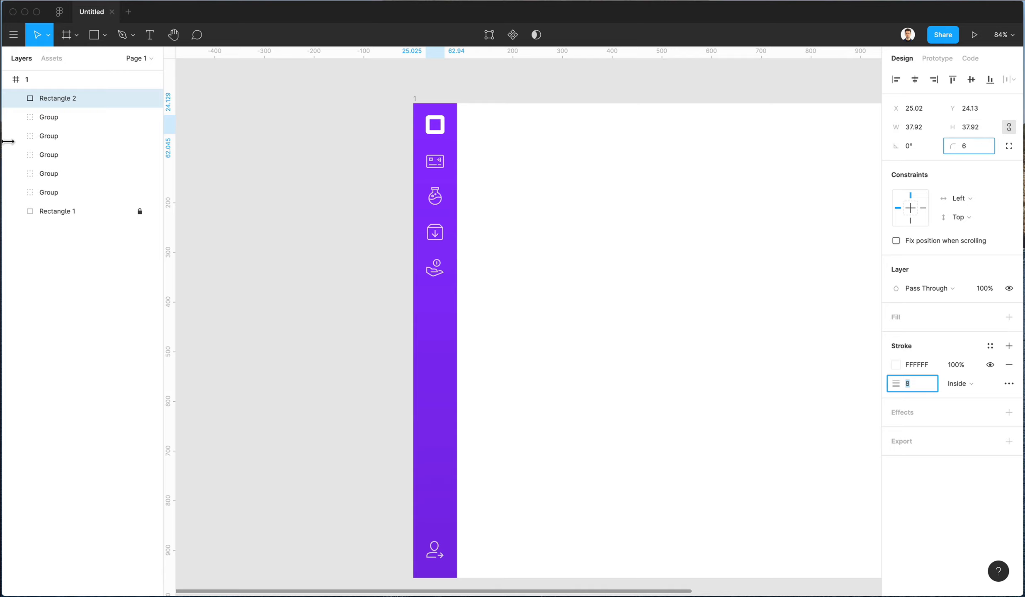
{"action": "left_click", "coordinate": [655, 171]}
- Nudge the square and the four icons below it down about 7 px, leaving out the person icon
{"action": "scroll", "coordinate": [475, 179], "scroll_direction": "right", "scroll_amount": 2}
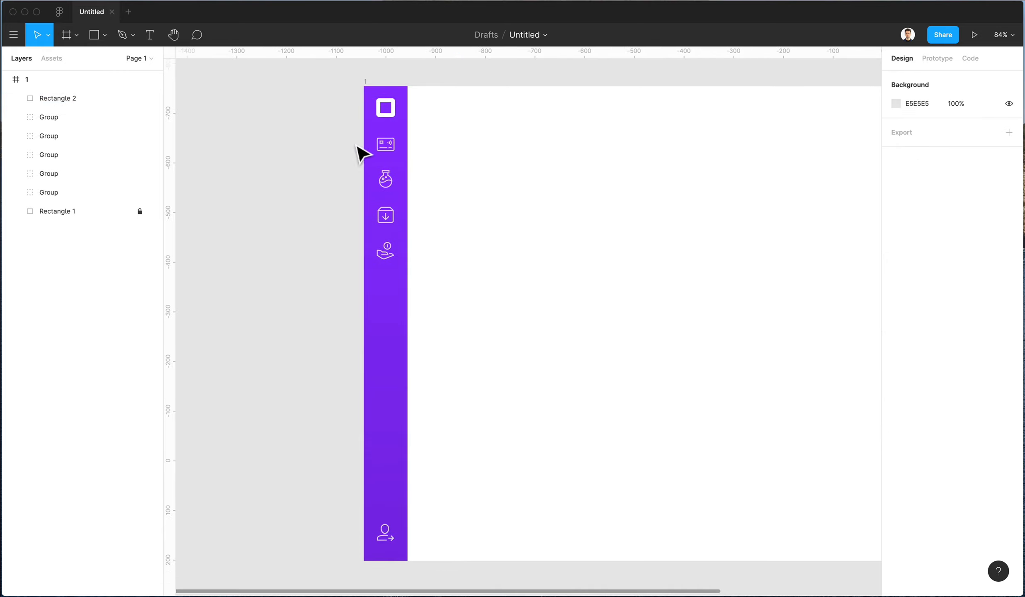
{"action": "left_click_drag", "start_coordinate": [325, 103], "coordinate": [419, 346]}
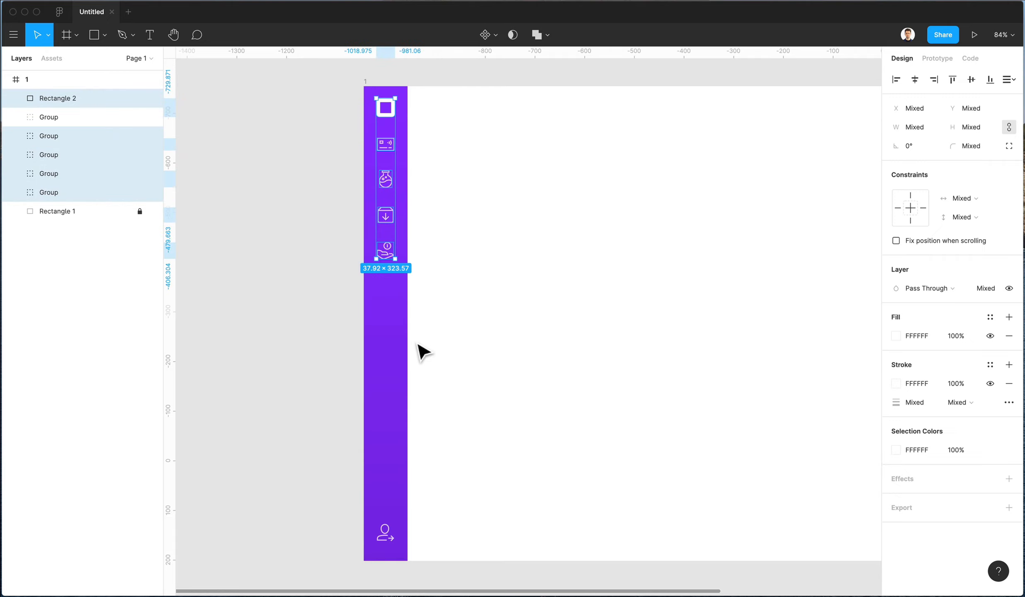
{"action": "key", "text": "Down"}
{"action": "key", "text": "Down"}
{"action": "key", "text": "Down"}
{"action": "key", "text": "Down"}
{"action": "key", "text": "Down"}
{"action": "key", "text": "Down"}
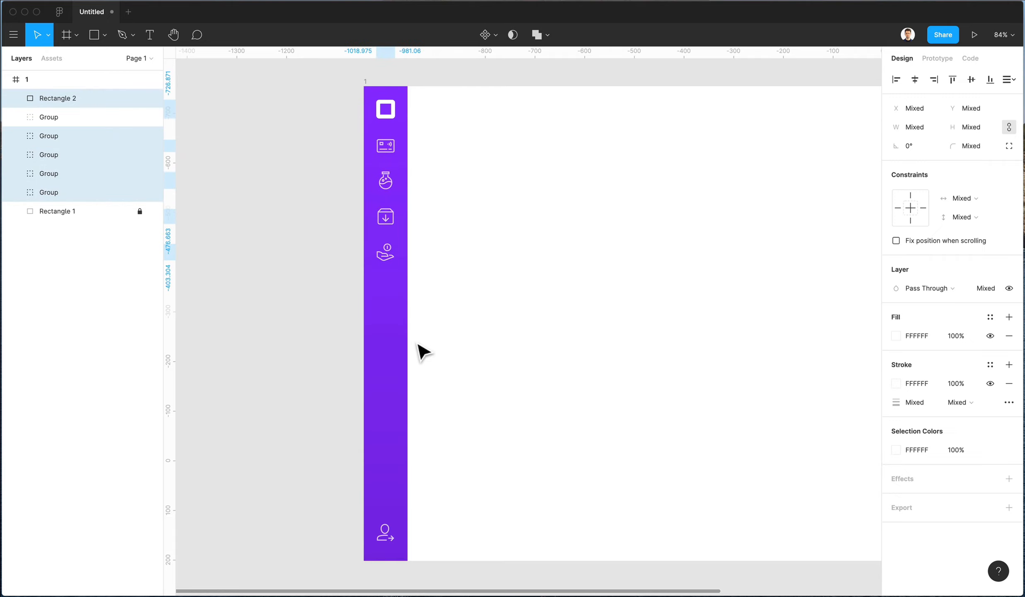
{"action": "left_click", "coordinate": [426, 229]}
- Scale all five icons down together to about 33 × 788, keeping the square out of the selection
{"action": "scroll", "coordinate": [427, 228], "scroll_direction": "down", "scroll_amount": 2}
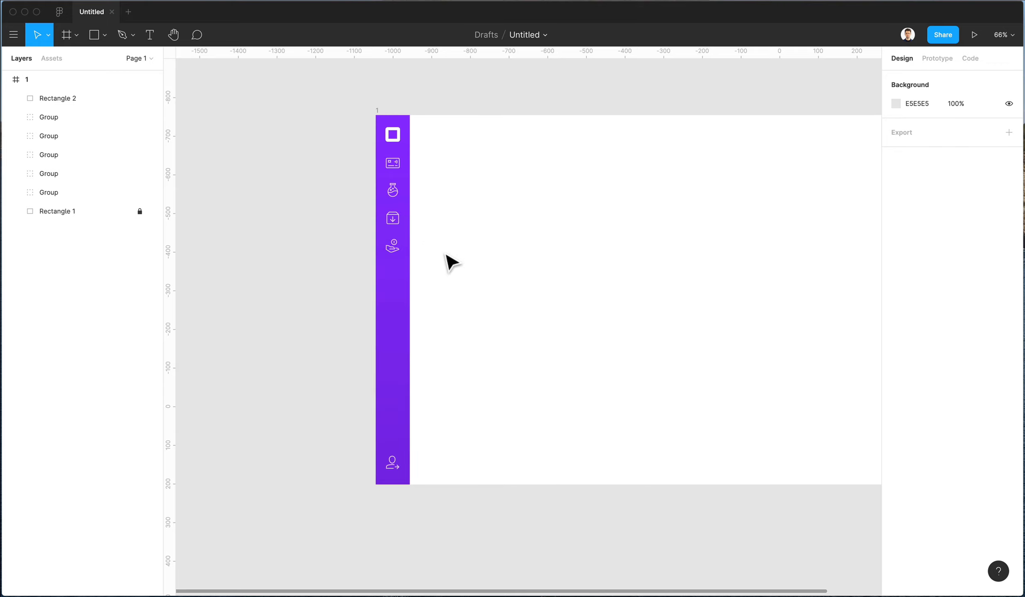
{"action": "scroll", "coordinate": [449, 261], "scroll_direction": "right", "scroll_amount": 3}
{"action": "left_click_drag", "start_coordinate": [292, 157], "coordinate": [336, 251]}
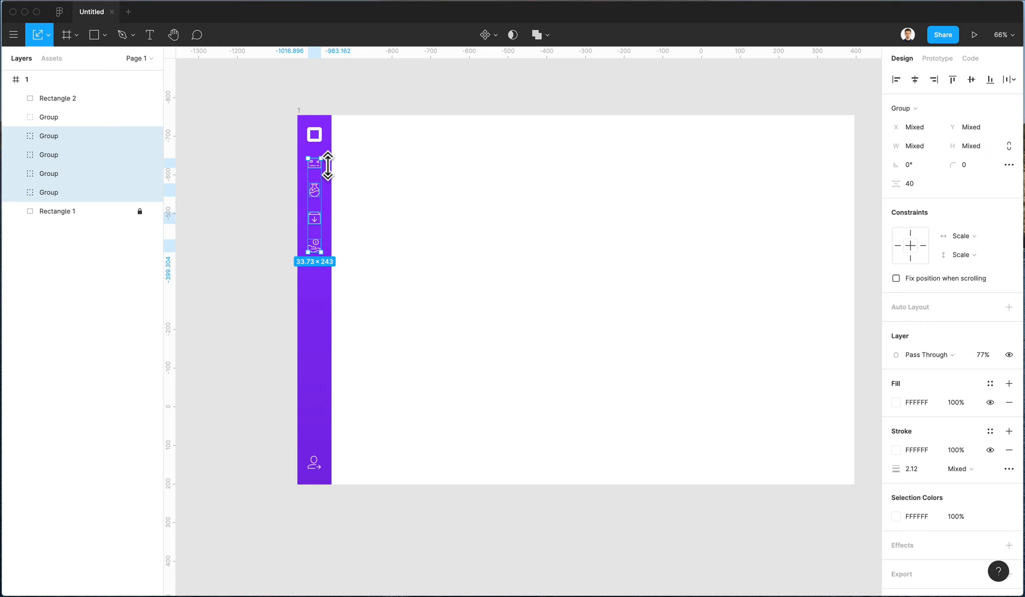
{"action": "left_click_drag", "start_coordinate": [324, 166], "coordinate": [390, 480]}
{"action": "left_click_drag", "start_coordinate": [325, 168], "coordinate": [325, 174]}
- Try a stroke weight of 3 on the five icons
{"action": "left_click", "coordinate": [925, 423]}
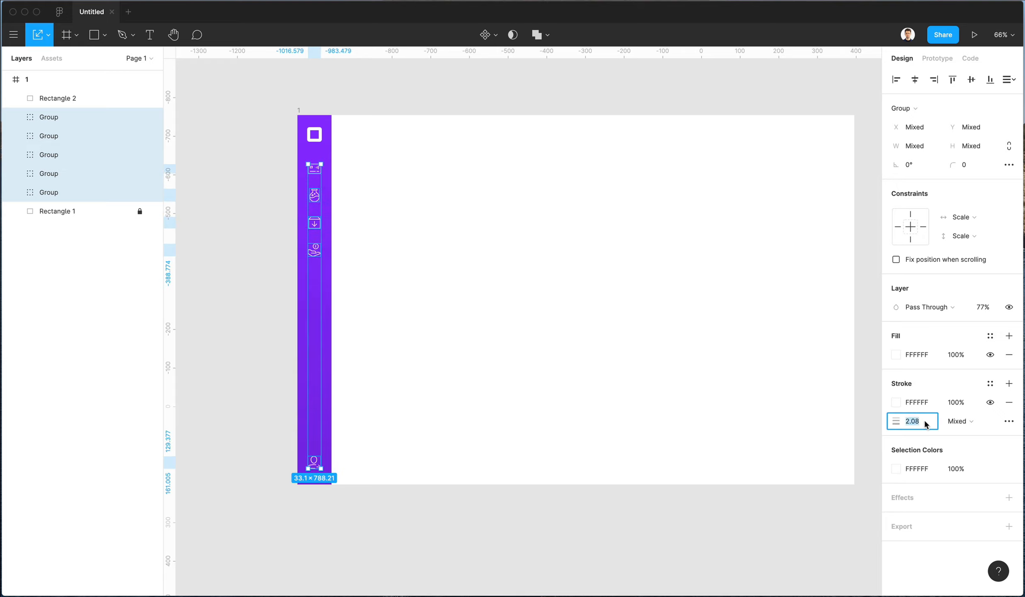
{"action": "type", "text": "3"}
{"action": "key", "text": "Return"}
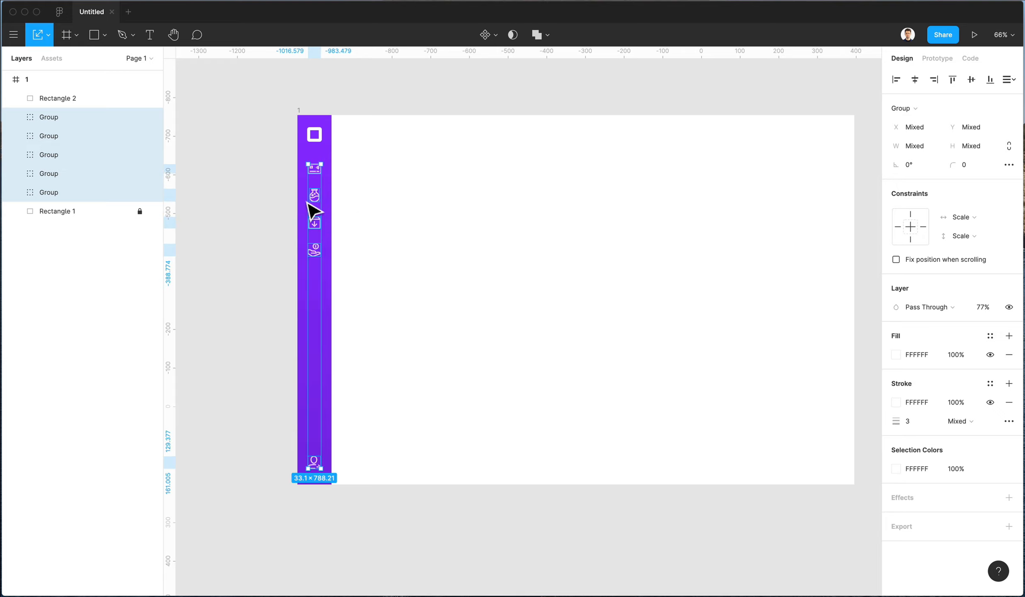
- Set the stroke weight of the five icons to 2.5 and deselect them
{"action": "left_click", "coordinate": [892, 420]}
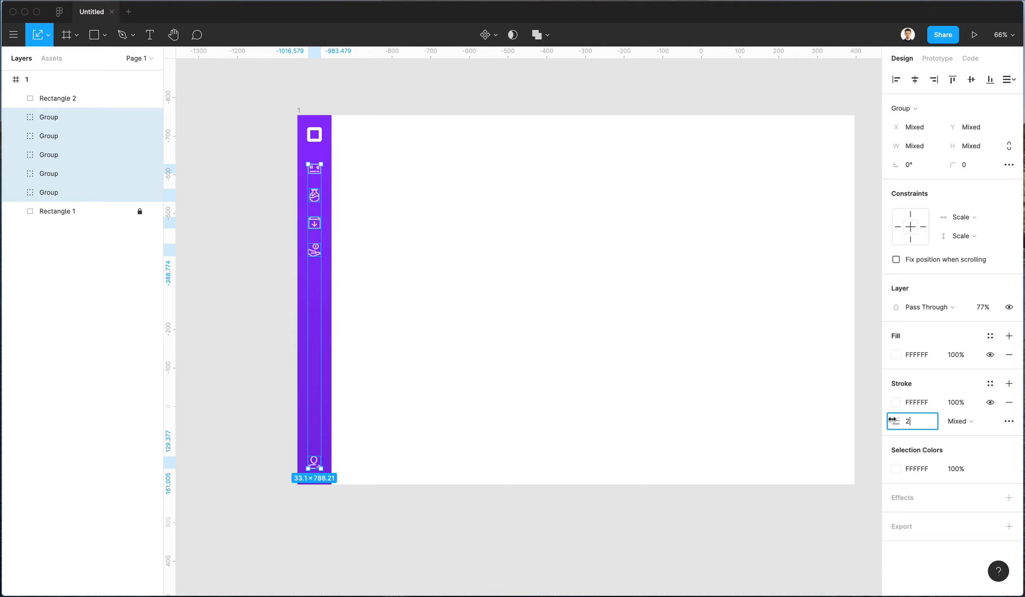
{"action": "type", "text": "2,5"}
{"action": "key", "text": "Return"}
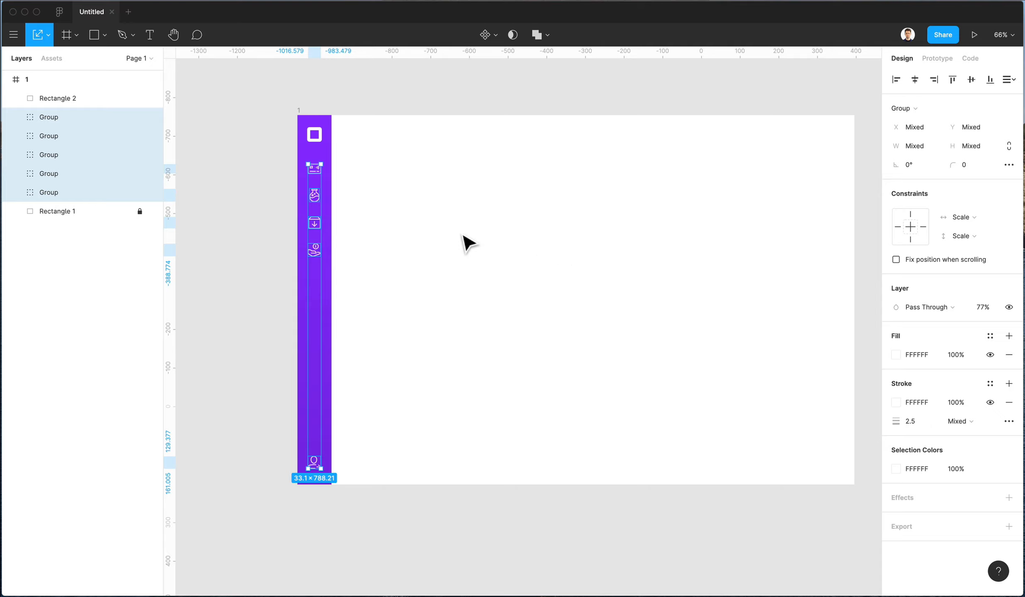
{"action": "left_click", "coordinate": [430, 224]}
- Scale the white square above the icons down to about 37 × 37
{"action": "scroll", "coordinate": [282, 166], "scroll_direction": "up", "scroll_amount": 5, "text": "ctrl"}
{"action": "left_click", "coordinate": [369, 103]}
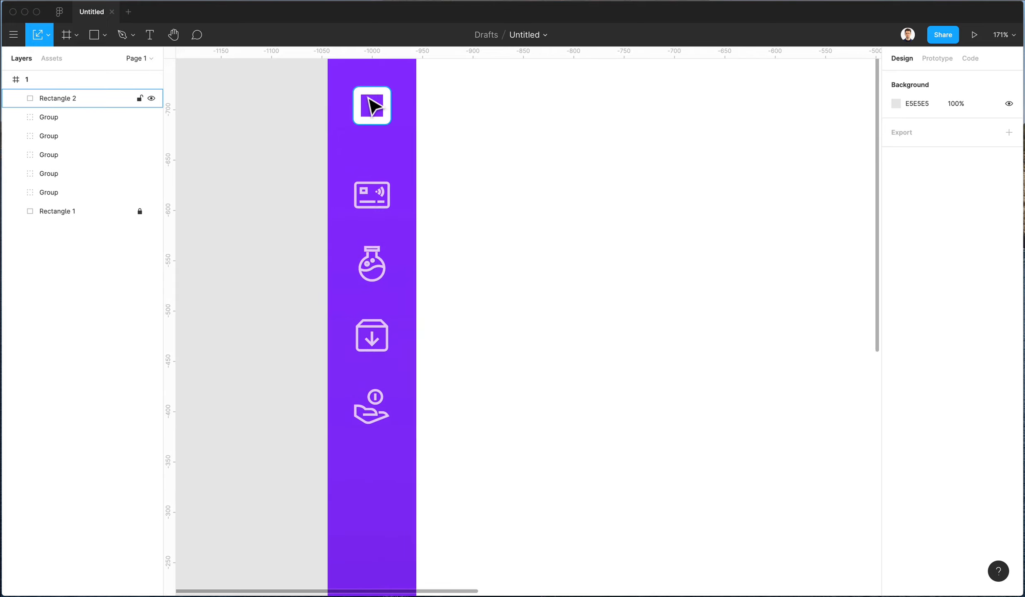
{"action": "left_click_drag", "start_coordinate": [380, 89], "coordinate": [383, 90]}
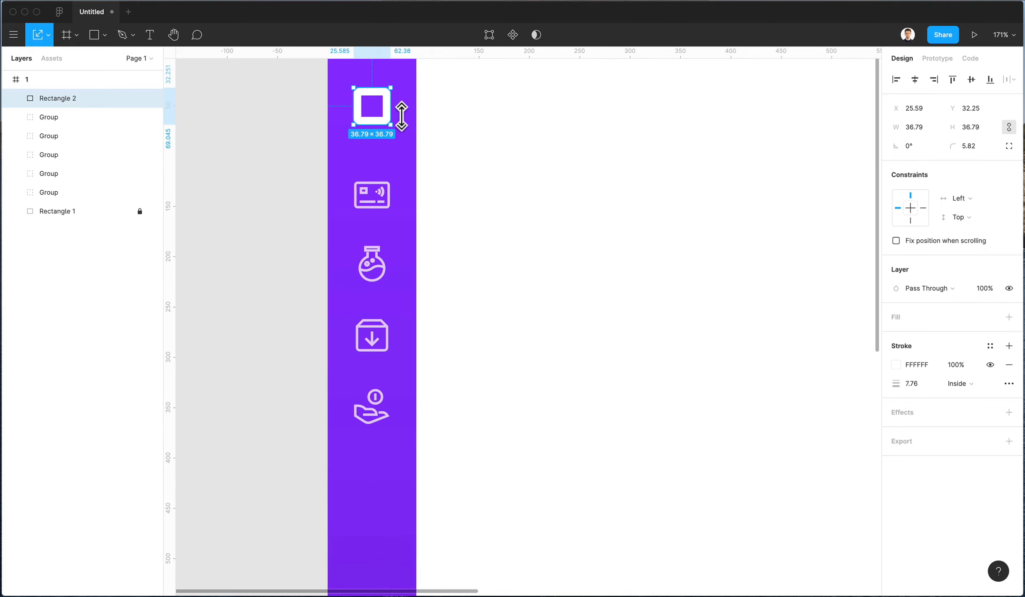
{"action": "scroll", "coordinate": [418, 139], "scroll_direction": "down", "scroll_amount": 3}
{"action": "scroll", "coordinate": [421, 140], "scroll_direction": "down", "scroll_amount": 5, "text": "ctrl"}
{"action": "scroll", "coordinate": [421, 145], "scroll_direction": "right", "scroll_amount": 3}
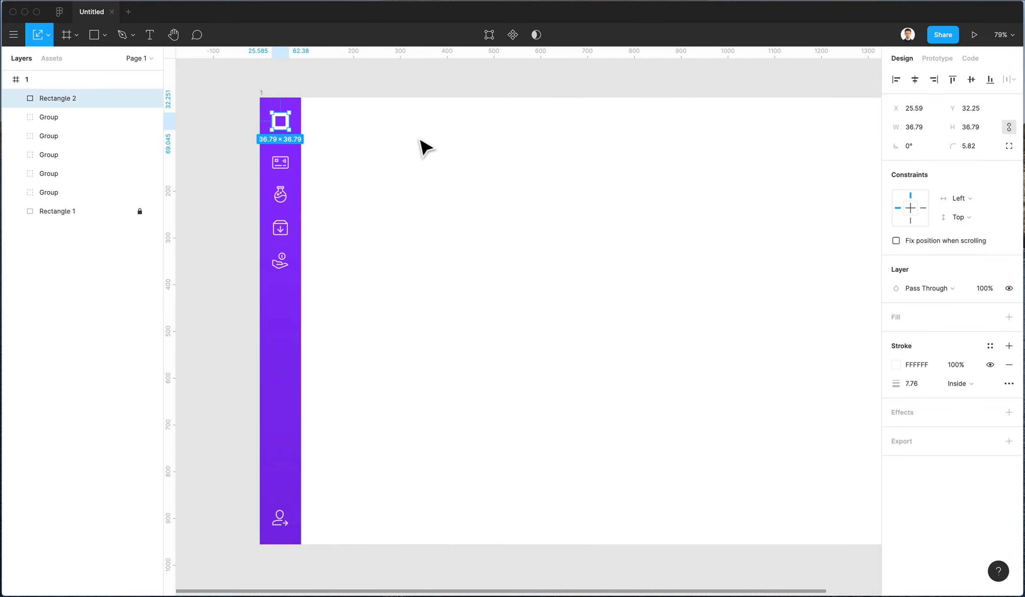
{"action": "left_click", "coordinate": [331, 204]}
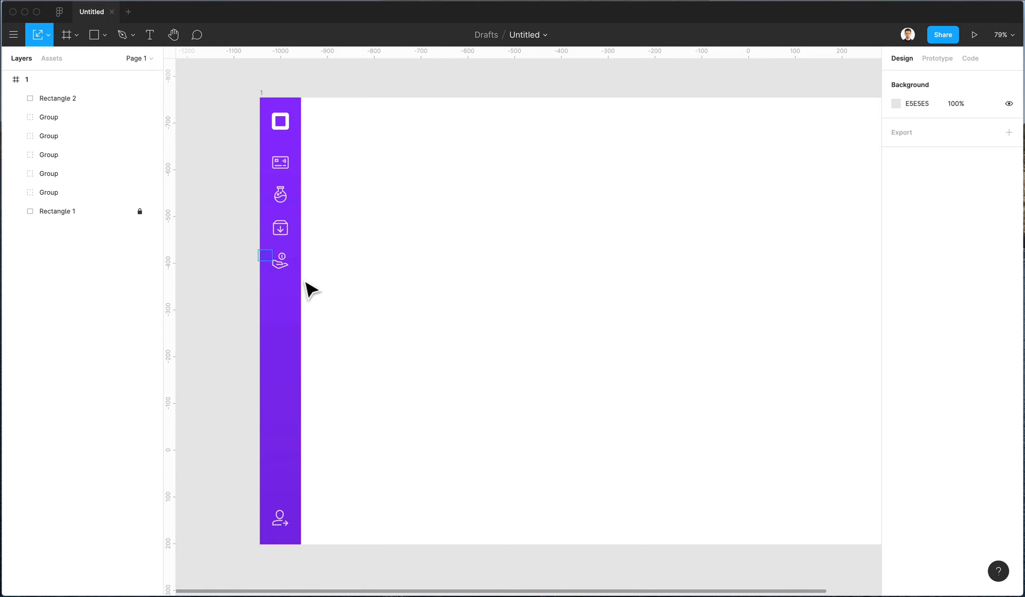
- Move the hand-and-coin icon down 20 px and distribute the vertical spacing of the four upper icons
{"action": "left_click", "coordinate": [285, 270]}
{"action": "key", "text": "shift+Down"}
{"action": "key", "text": "shift+Down"}
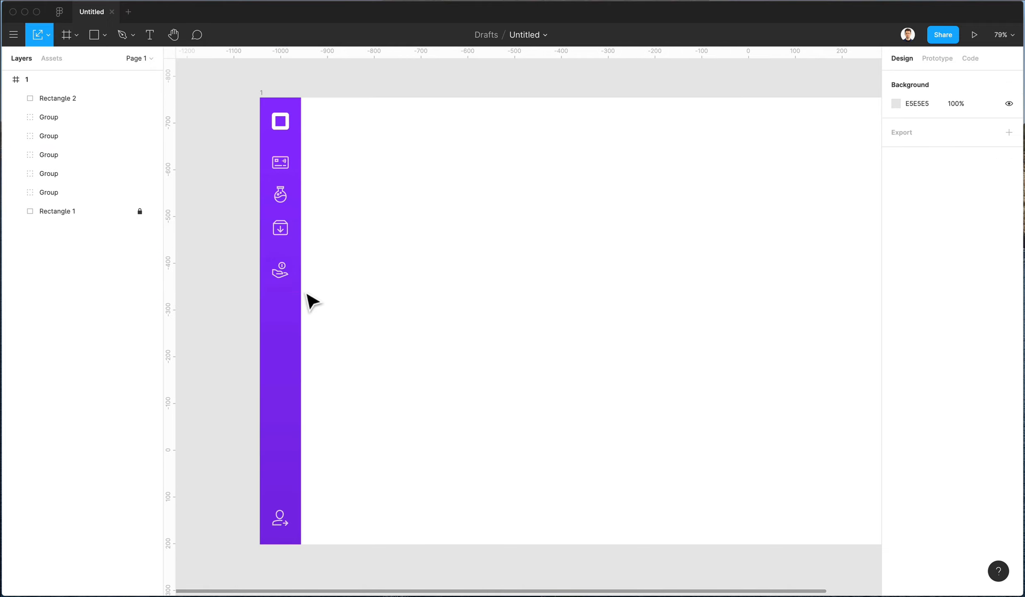
{"action": "left_click_drag", "start_coordinate": [309, 297], "coordinate": [263, 156]}
{"action": "left_click", "coordinate": [1009, 80]}
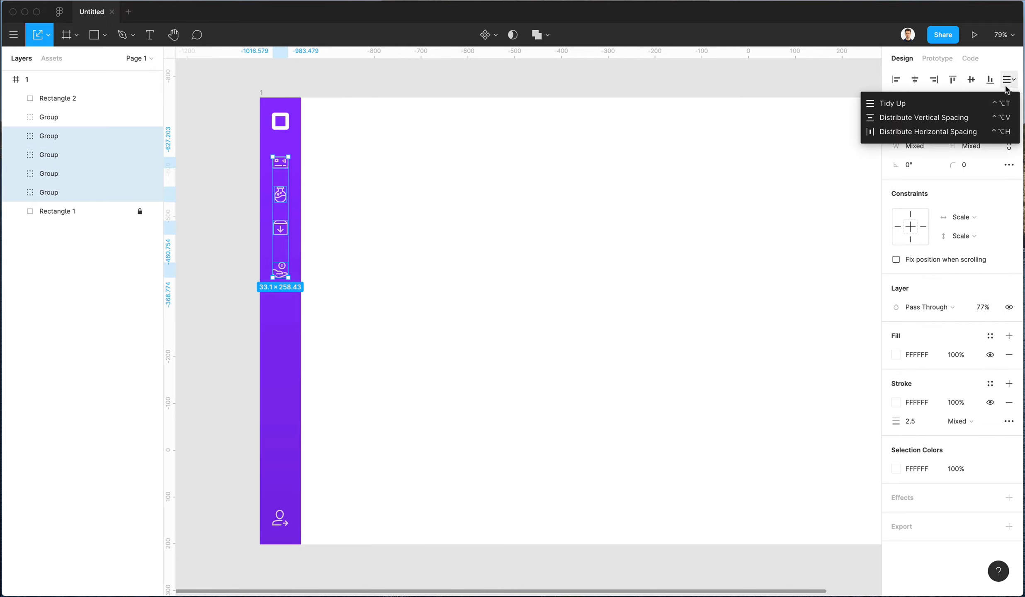
{"action": "left_click", "coordinate": [954, 117]}
{"action": "left_click", "coordinate": [472, 208]}
- Add a drop shadow with a blur of 24 to the purple sidebar rectangle
{"action": "scroll", "coordinate": [475, 212], "scroll_direction": "right", "scroll_amount": 3}
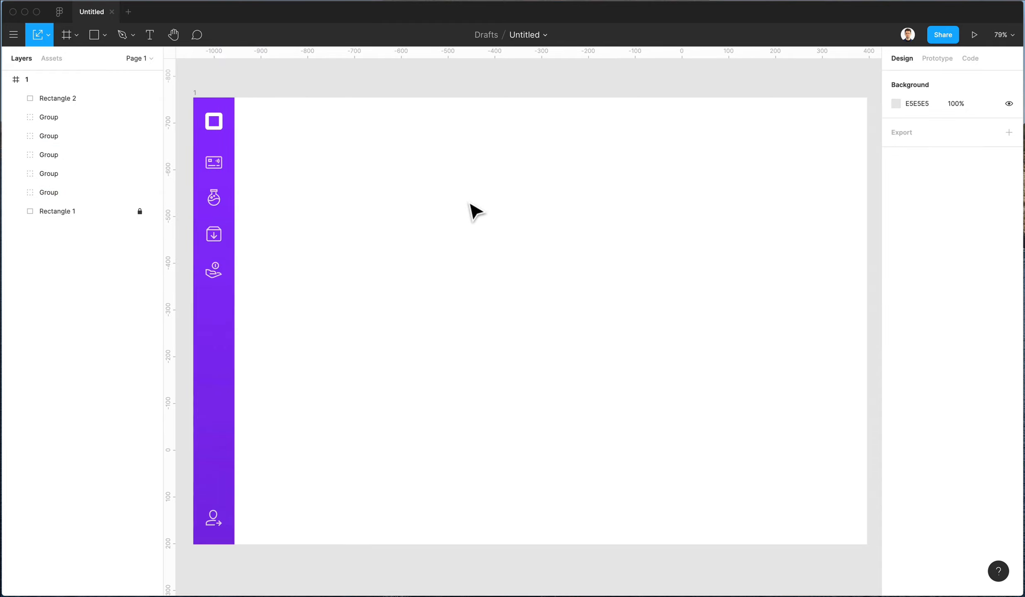
{"action": "scroll", "coordinate": [473, 212], "scroll_direction": "down", "scroll_amount": 2, "text": "ctrl"}
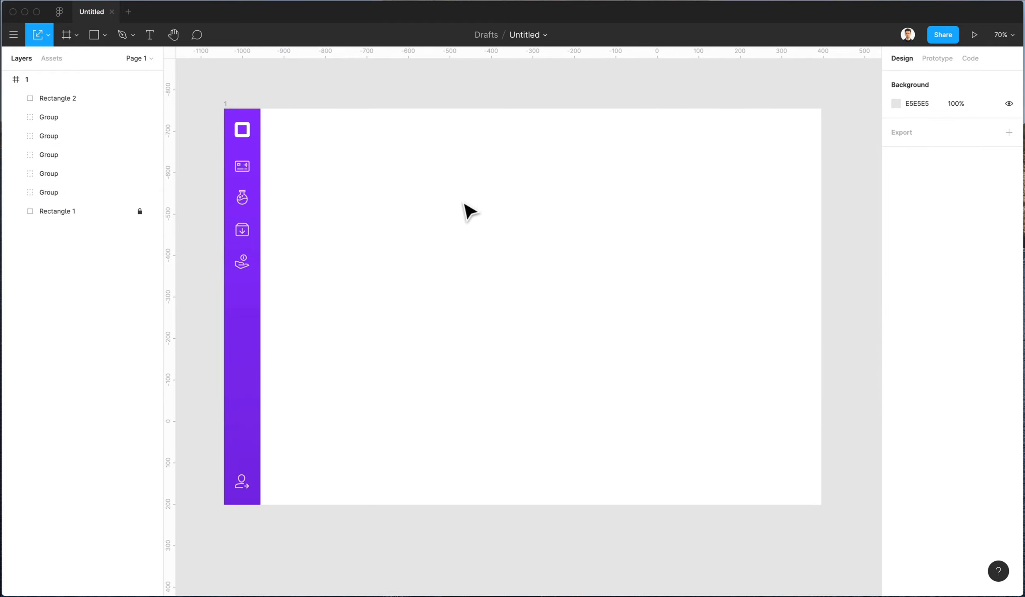
{"action": "right_click", "coordinate": [241, 272]}
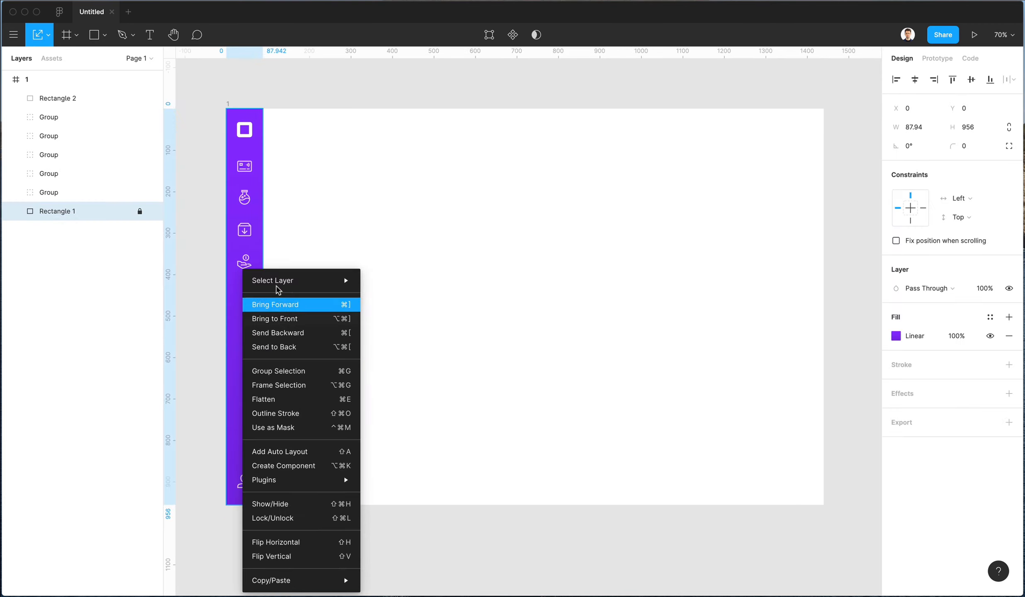
{"action": "mouse_move", "coordinate": [298, 279]}
{"action": "left_click", "coordinate": [410, 296]}
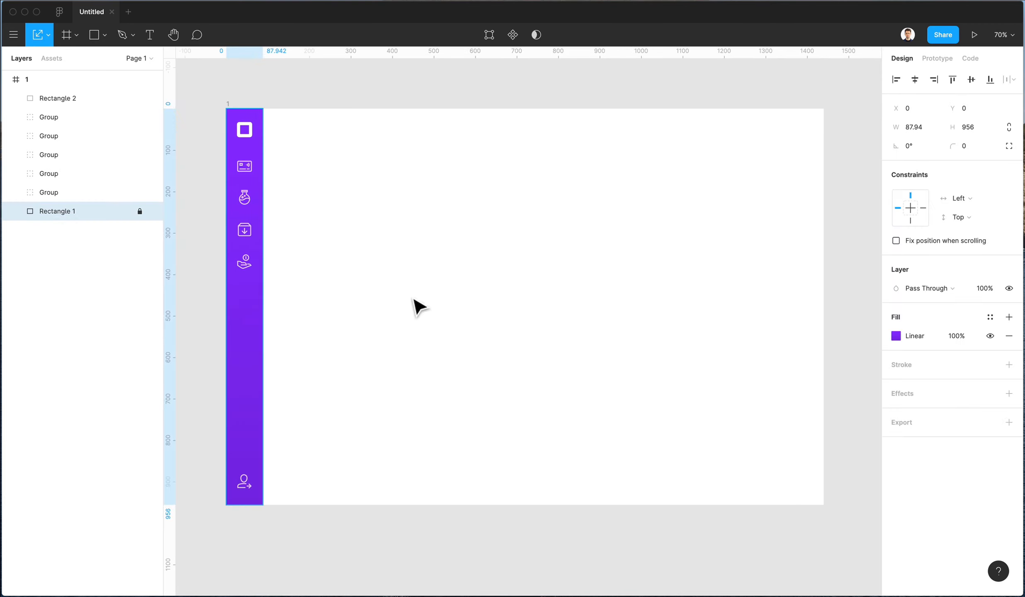
{"action": "left_click", "coordinate": [908, 394]}
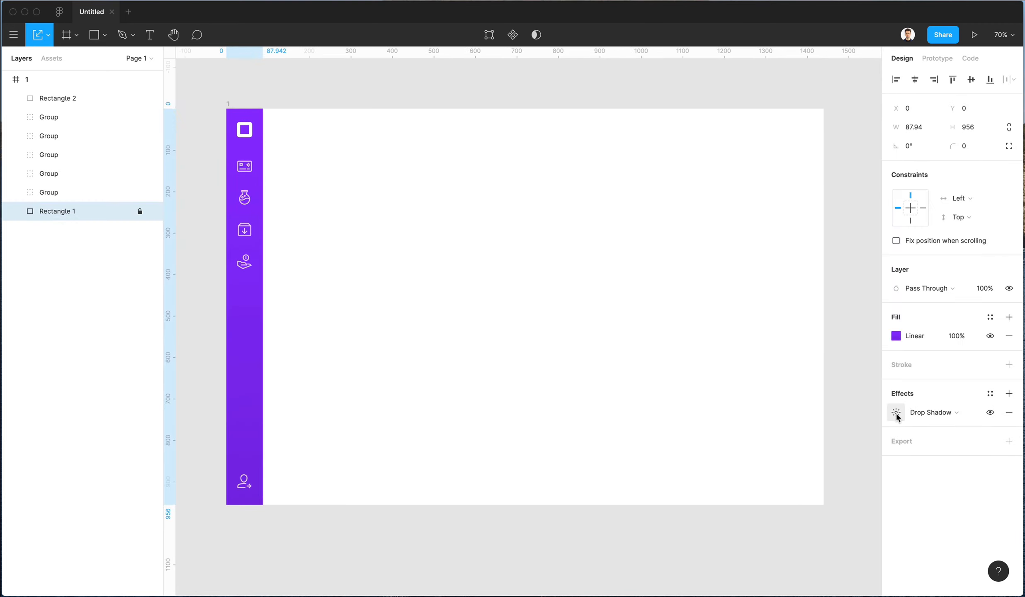
{"action": "left_click", "coordinate": [896, 413]}
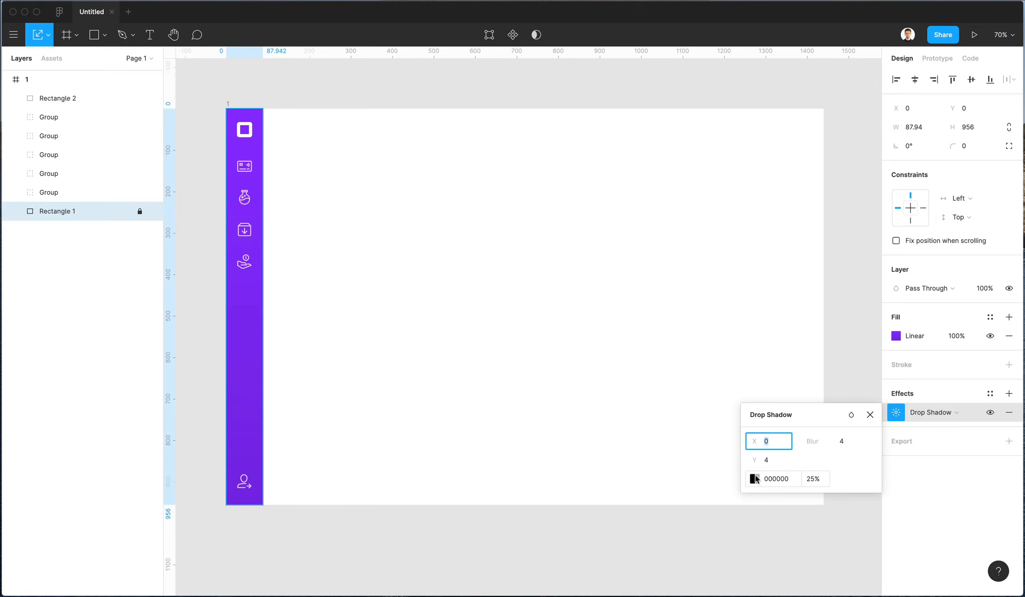
{"action": "left_click", "coordinate": [834, 442]}
{"action": "type", "text": "34"}
{"action": "key", "text": "Return"}
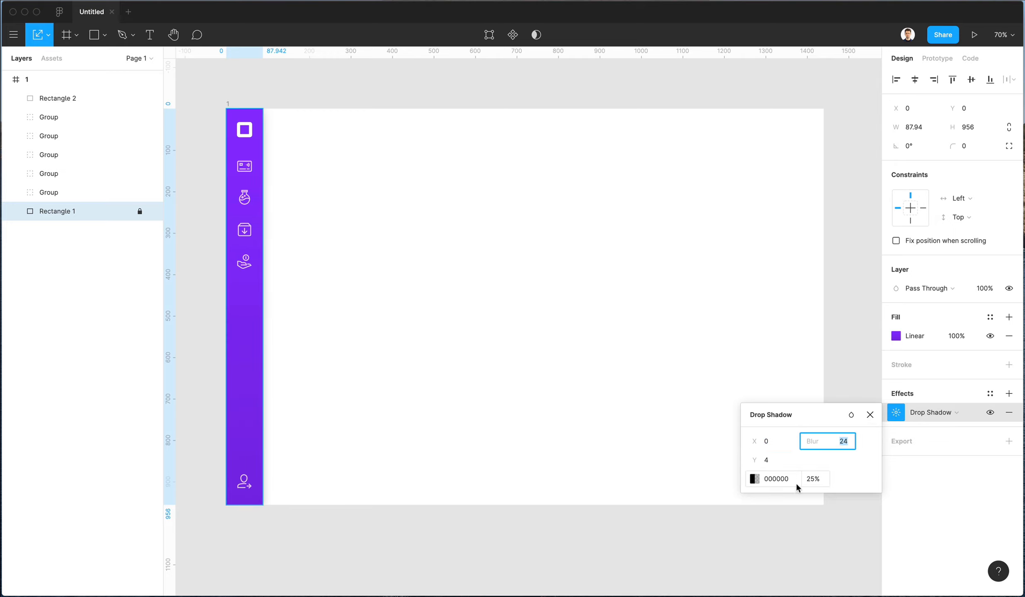
{"action": "left_click", "coordinate": [396, 326]}
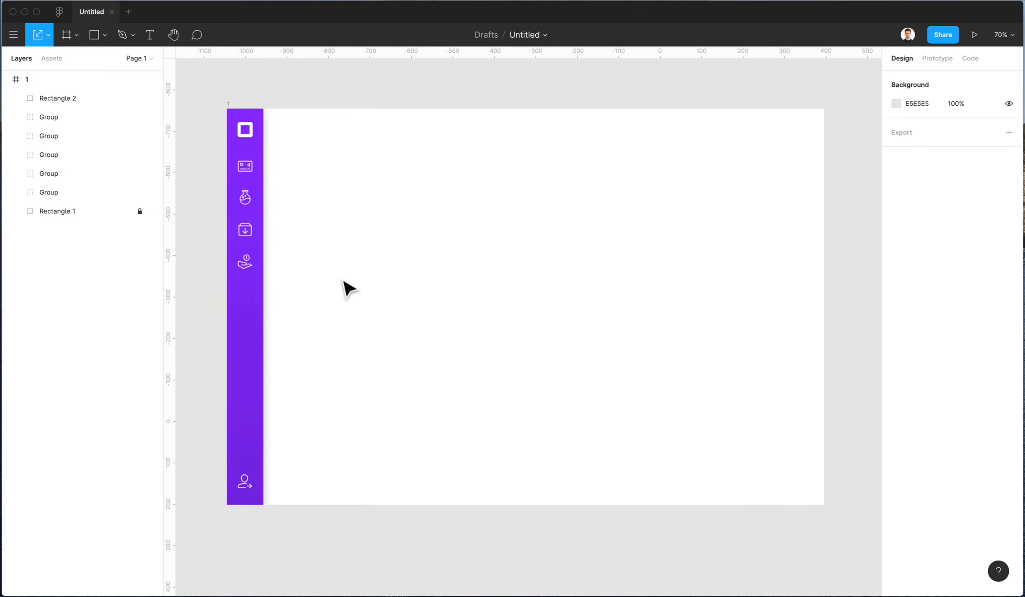
- Draw a rectangle about 1352 × 708 px filling the lower part of the frame beside the sidebar
{"action": "scroll", "coordinate": [366, 284], "scroll_direction": "left", "scroll_amount": 1}
{"action": "key", "text": "r"}
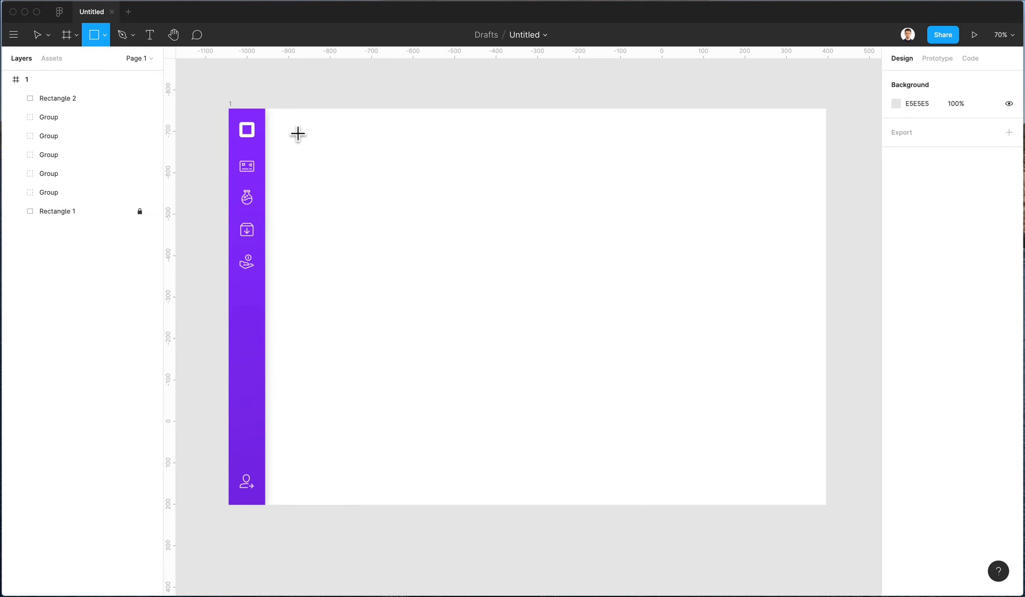
{"action": "mouse_move", "coordinate": [282, 123]}
{"action": "left_mouse_down"}
{"action": "mouse_move", "coordinate": [787, 275]}
{"action": "mouse_move", "coordinate": [823, 238]}
{"action": "left_mouse_up"}
{"action": "mouse_move", "coordinate": [665, 190]}
{"action": "left_mouse_down"}
{"action": "mouse_move", "coordinate": [657, 289]}
{"action": "mouse_move", "coordinate": [660, 264]}
{"action": "left_mouse_up"}
{"action": "left_click_drag", "start_coordinate": [807, 326], "coordinate": [826, 514]}
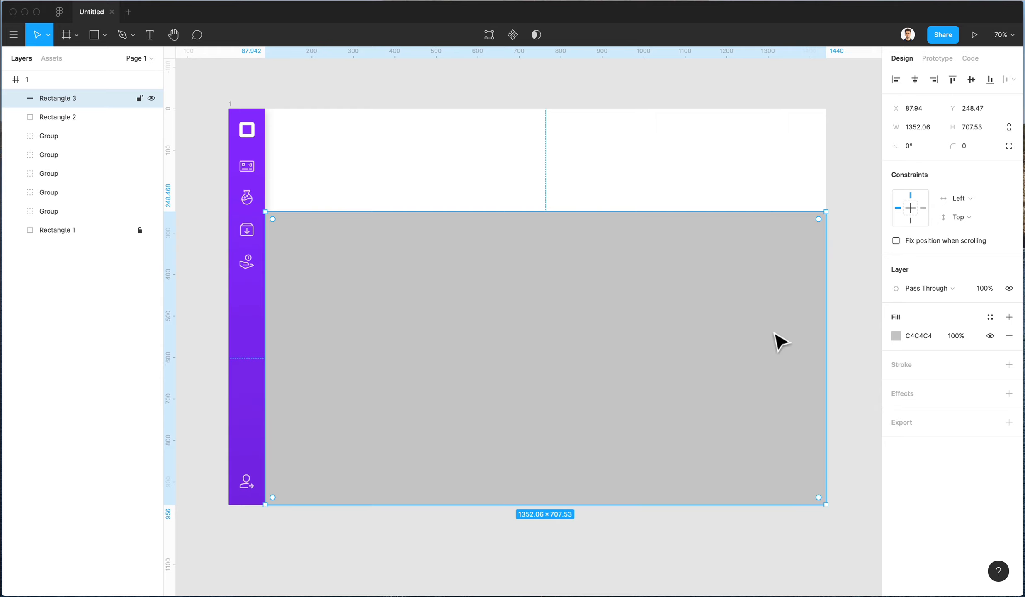
- Change the new rectangle's fill to the pale blue-grey F8F9FC and deselect it
{"action": "left_click", "coordinate": [895, 335]}
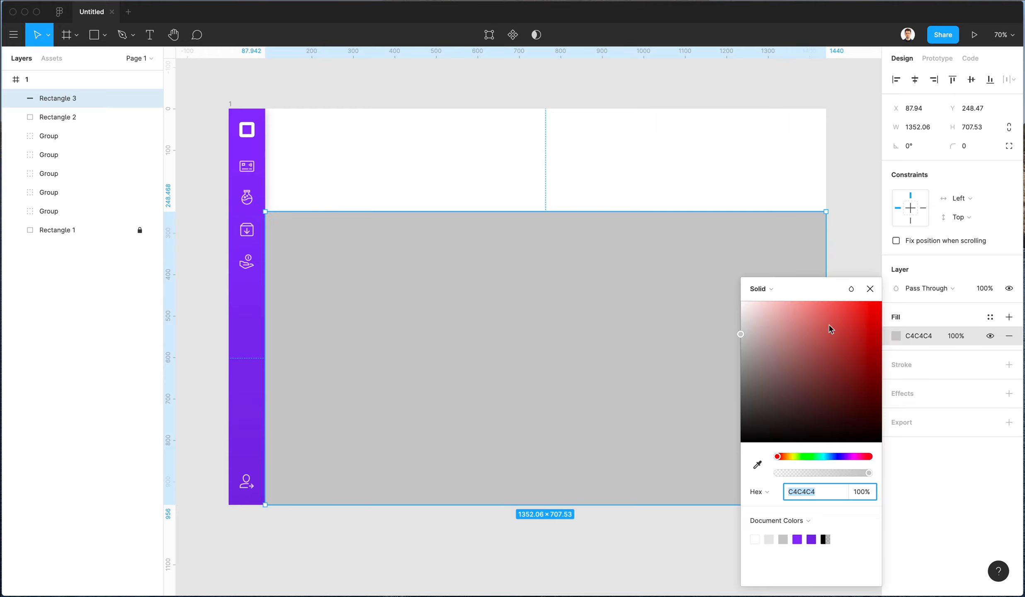
{"action": "key", "text": "i"}
{"action": "left_click", "coordinate": [254, 368]}
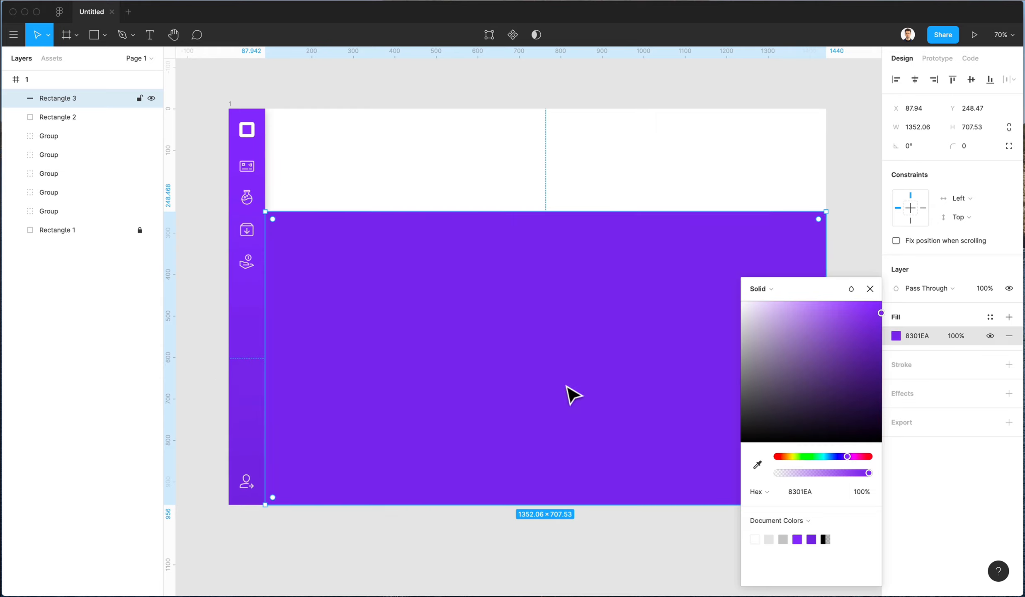
{"action": "left_click", "coordinate": [748, 302]}
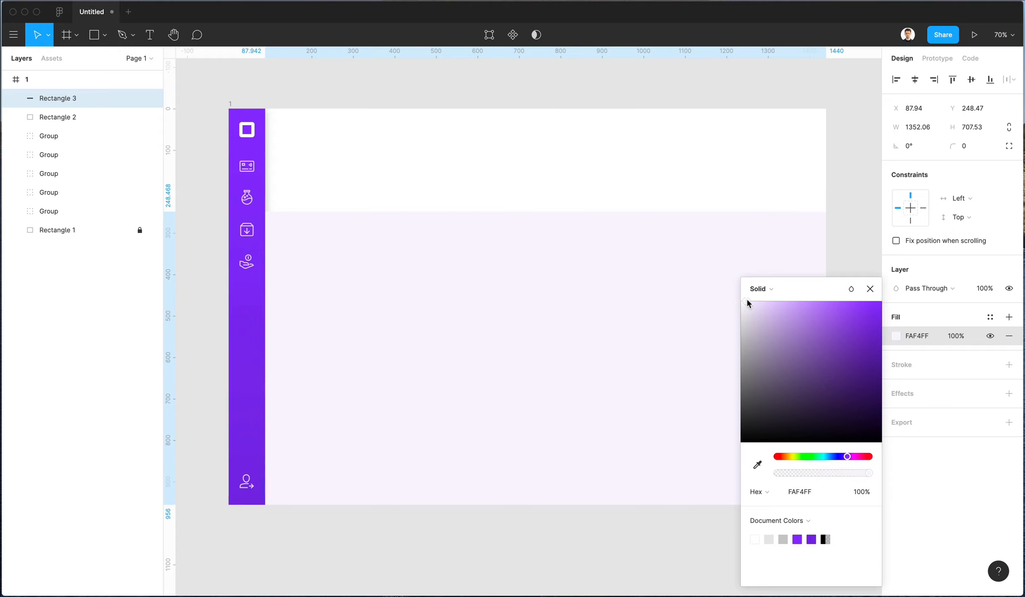
{"action": "left_click_drag", "start_coordinate": [839, 457], "coordinate": [834, 457]}
{"action": "left_click", "coordinate": [742, 302]}
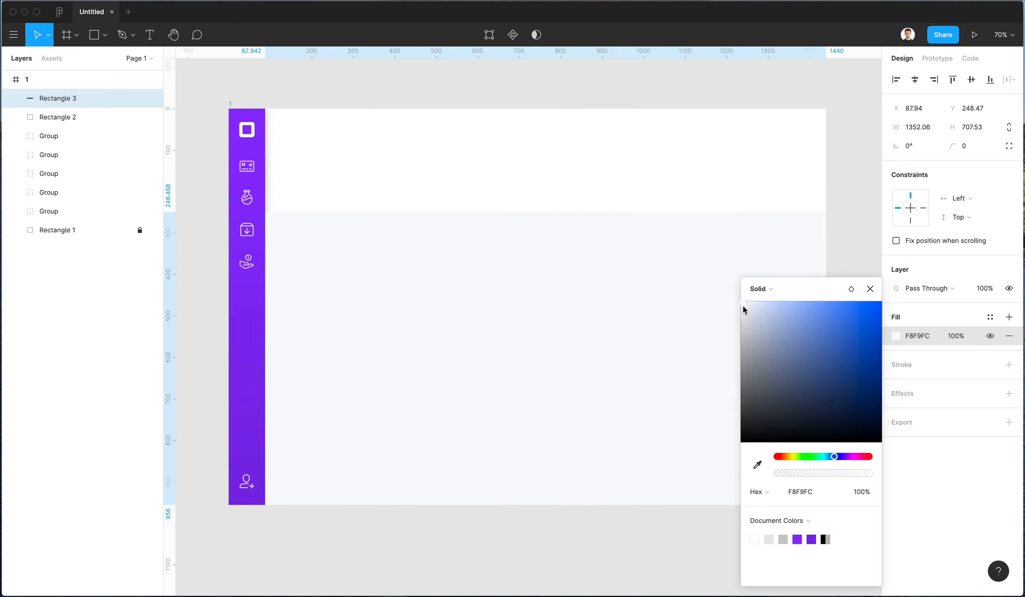
{"action": "left_click", "coordinate": [389, 195]}
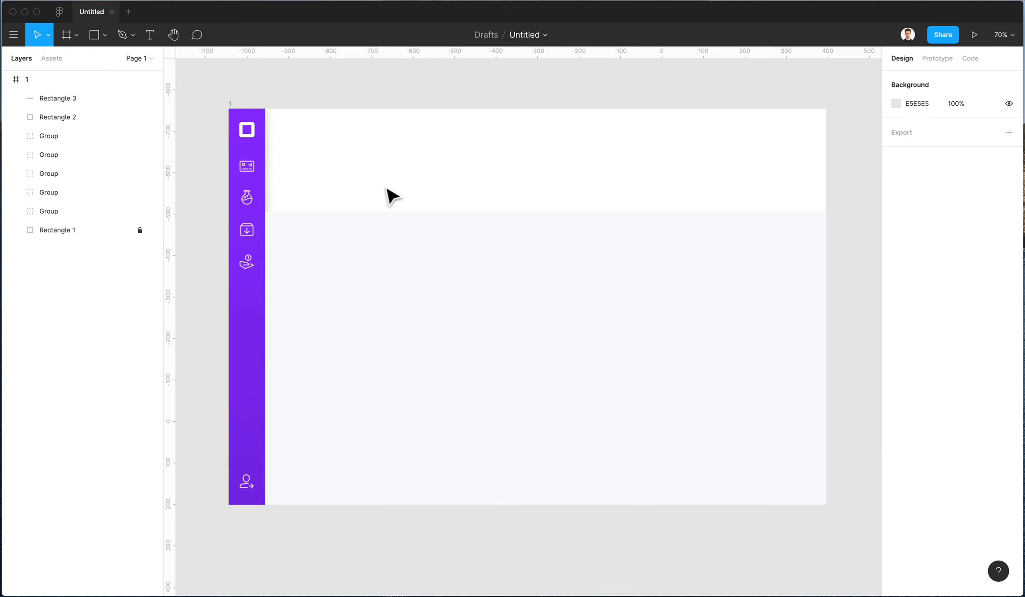
- Send the pale content rectangle to the bottom of the layer order, behind the sidebar
{"action": "left_click", "coordinate": [402, 245]}
{"action": "key", "text": "super+bracketleft"}
{"action": "key", "text": "super+bracketleft"}
{"action": "key", "text": "super+bracketleft"}
{"action": "key", "text": "super+bracketleft"}
{"action": "key", "text": "super+bracketleft"}
{"action": "key", "text": "super+bracketleft"}
{"action": "key", "text": "super+bracketleft"}
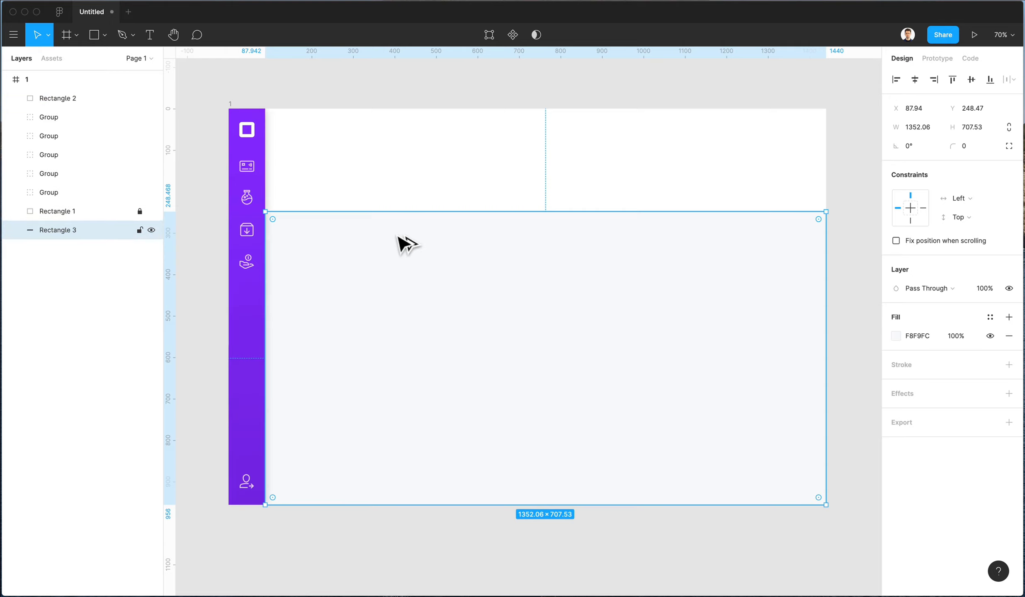
{"action": "key", "text": "Escape"}
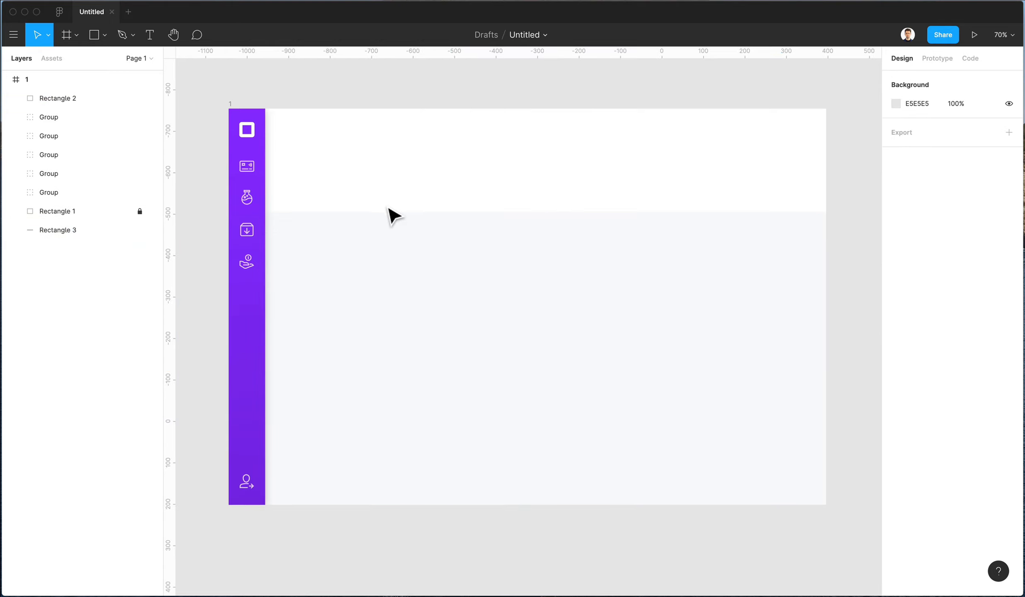
- Lower the pale rectangle's upper edge so it is about 679 px high, and lock the rectangle
{"action": "left_click", "coordinate": [398, 217]}
{"action": "left_click_drag", "start_coordinate": [524, 220], "coordinate": [525, 229]}
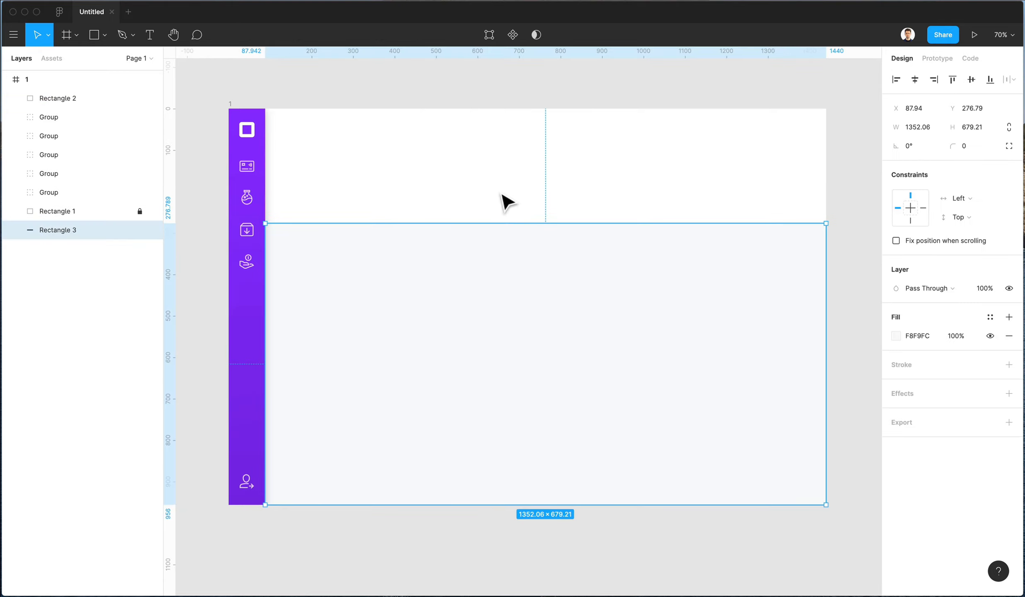
{"action": "key", "text": "Escape"}
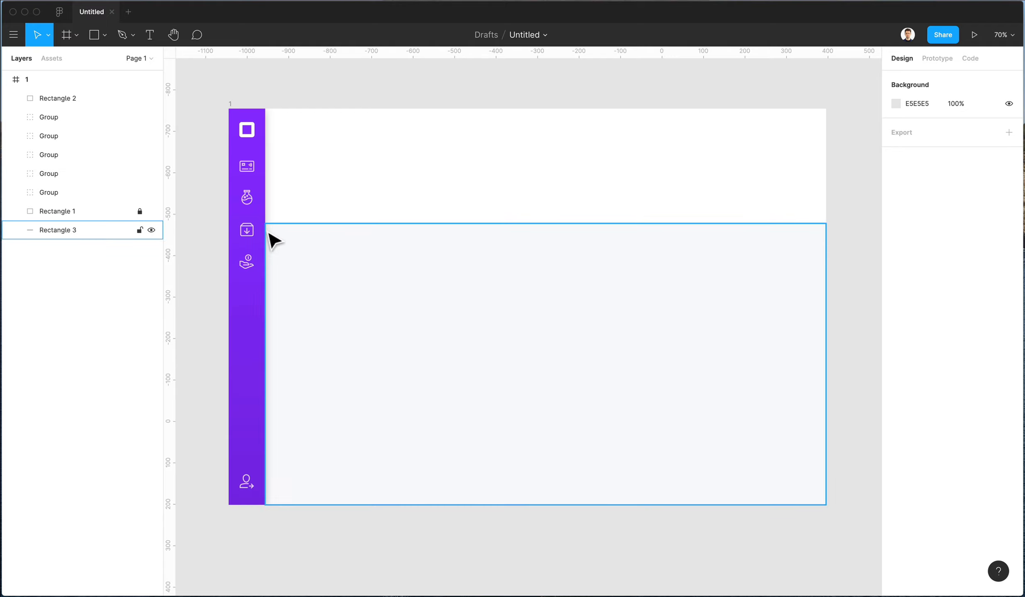
{"action": "scroll", "coordinate": [290, 236], "scroll_direction": "down", "scroll_amount": 3}
{"action": "scroll", "coordinate": [293, 242], "scroll_direction": "up", "scroll_amount": 3}
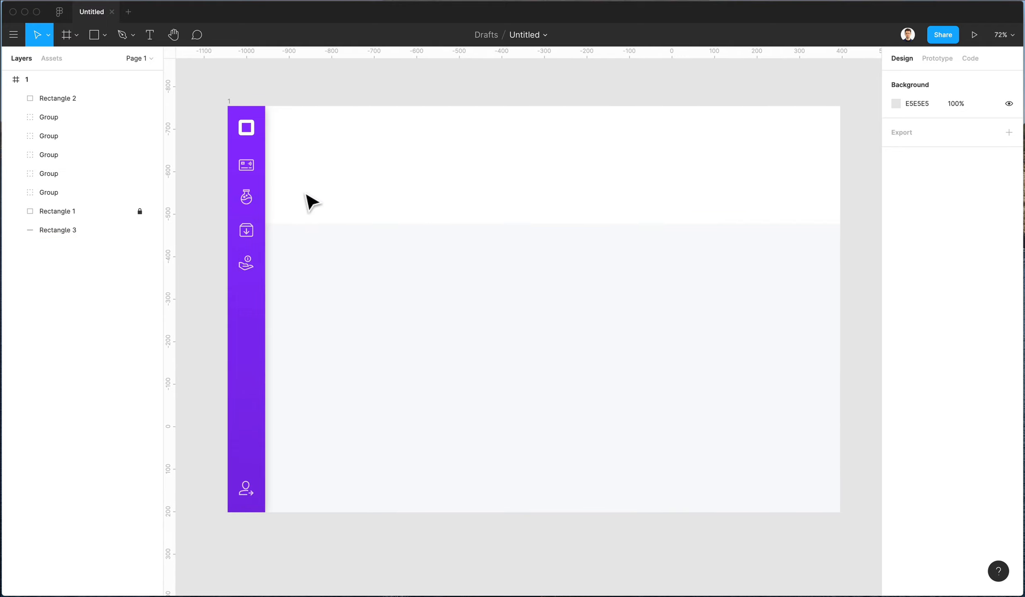
{"action": "scroll", "coordinate": [309, 201], "scroll_direction": "up", "scroll_amount": 2}
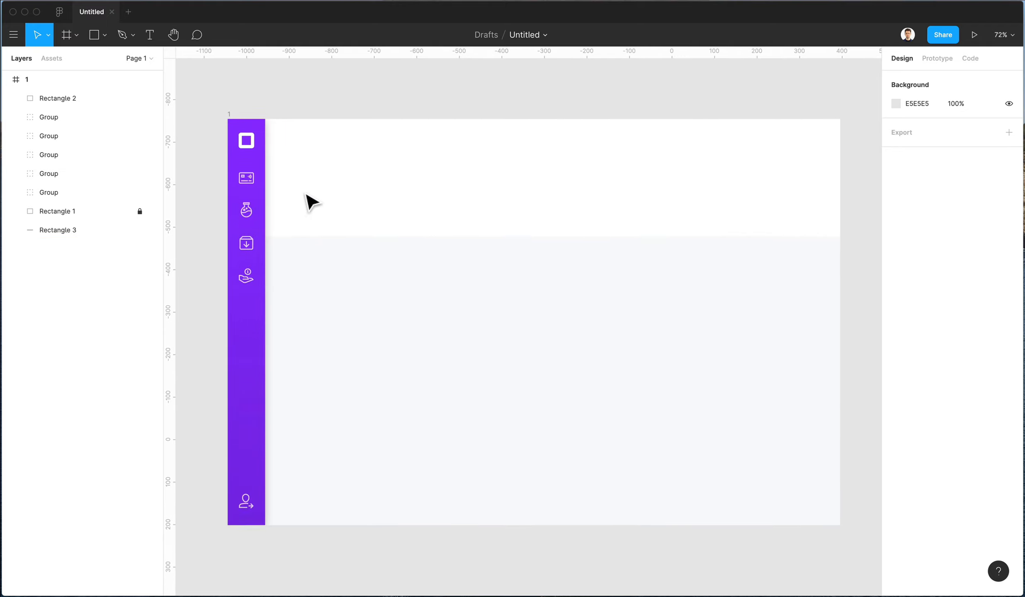
{"action": "right_click", "coordinate": [342, 301]}
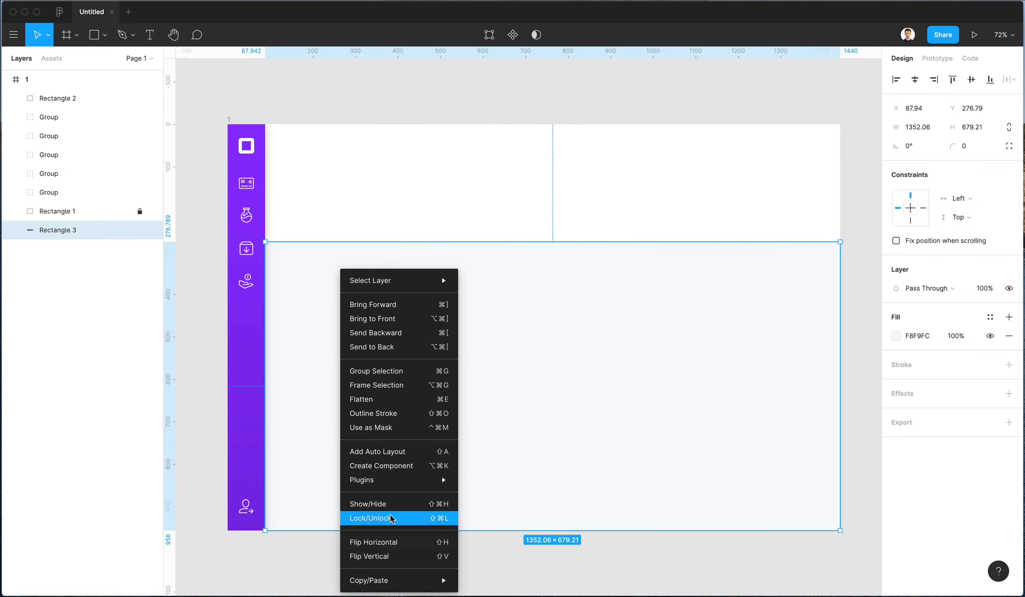
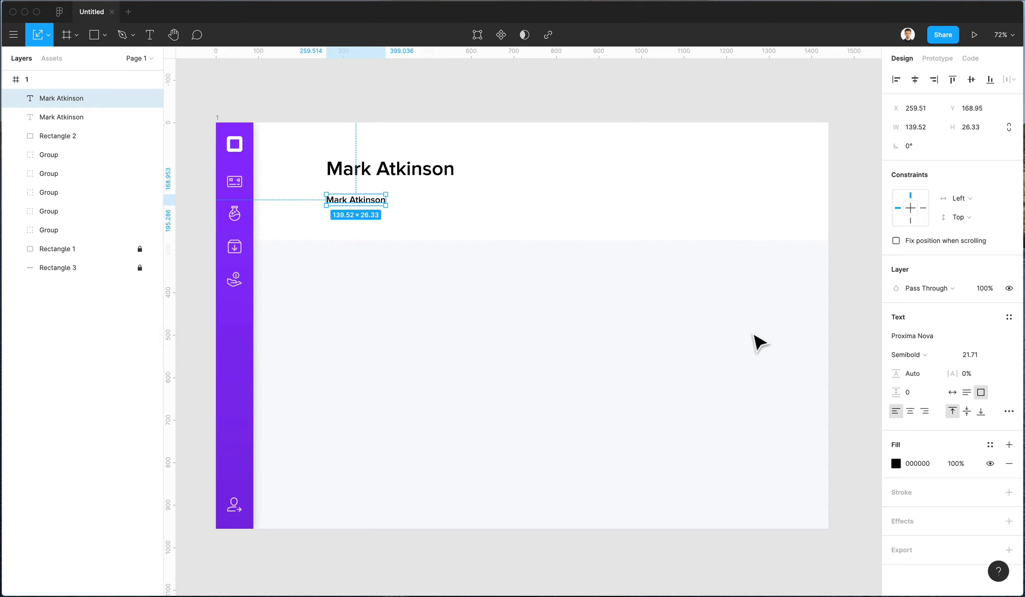
- Replace the smaller duplicate text with "This is your profile page" and widen its text box to about 649 px
{"action": "double_click", "coordinate": [380, 201]}
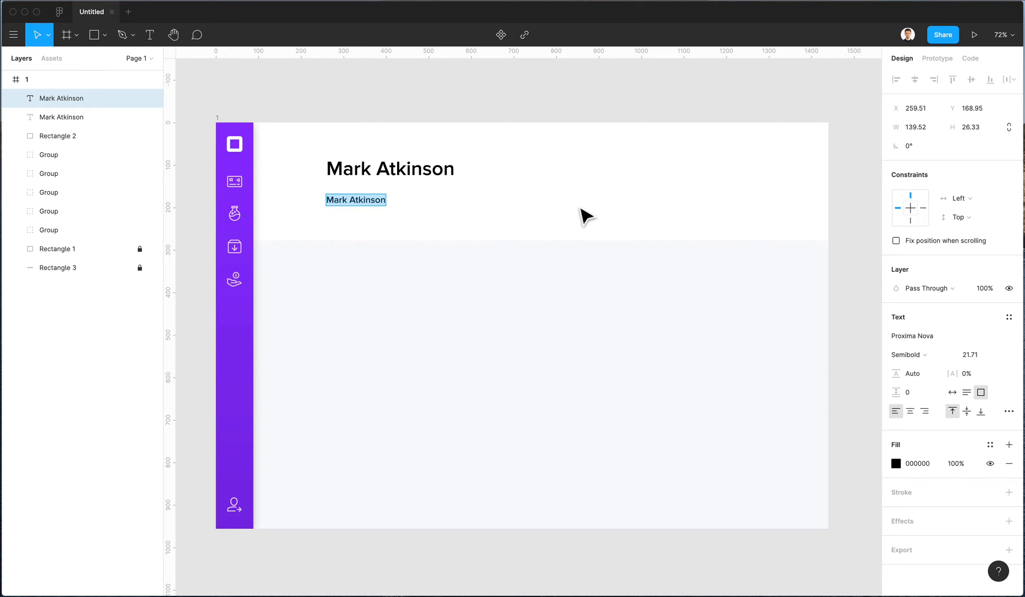
{"action": "type", "text": "This is y"}
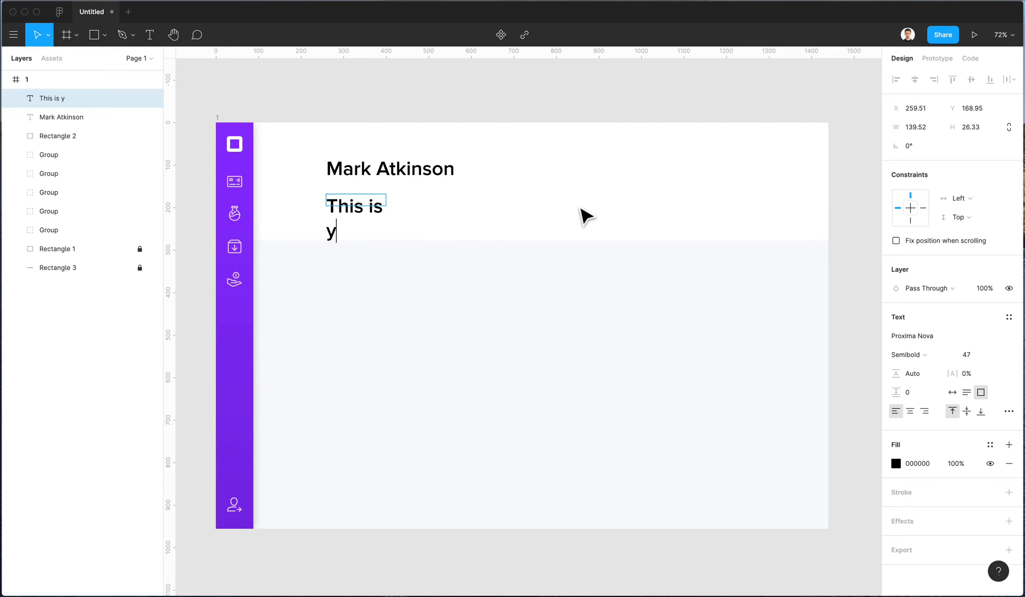
{"action": "type", "text": "our profile "}
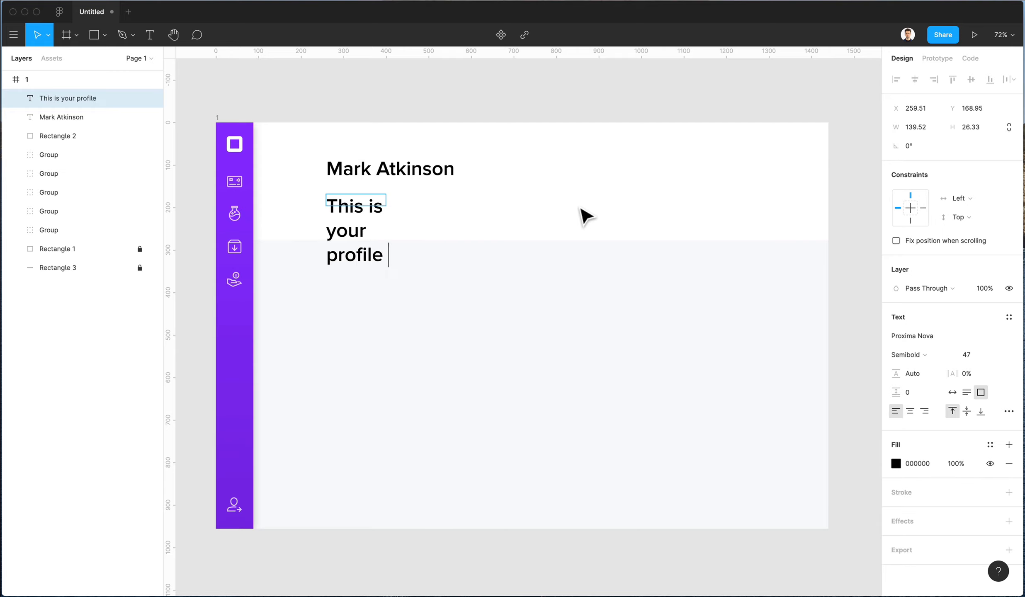
{"action": "type", "text": "page"}
{"action": "key", "text": "Escape"}
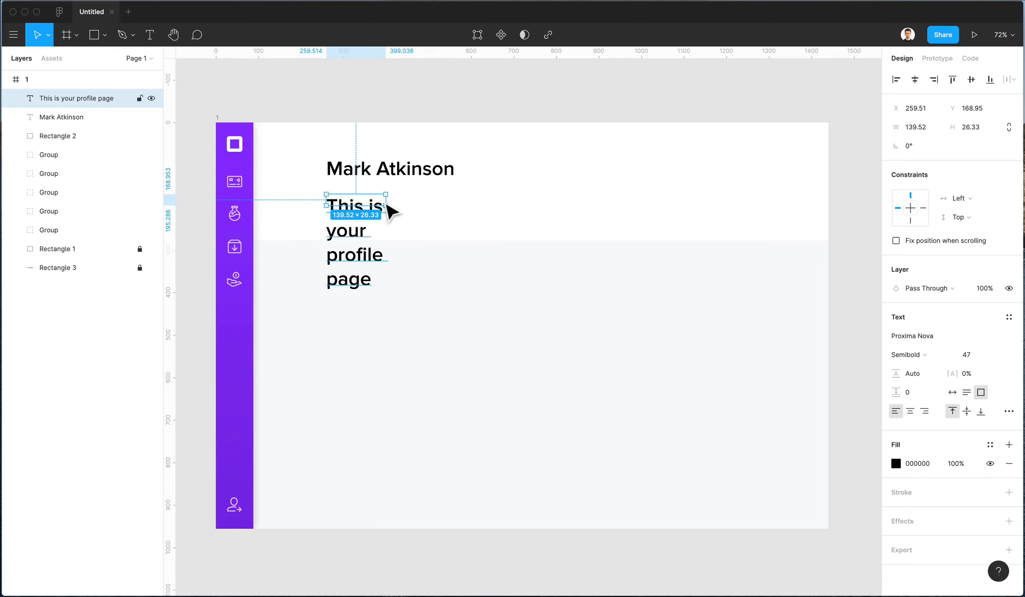
{"action": "left_click_drag", "start_coordinate": [386, 206], "coordinate": [608, 211]}
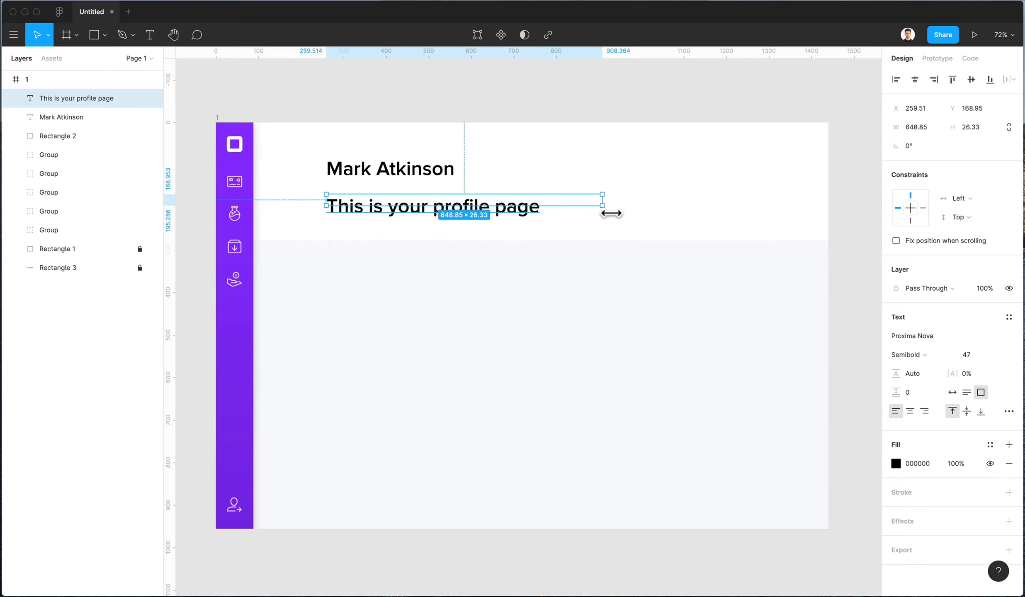
- Set the subtitle's font size to 17 and its fill color to 9C9C9C
{"action": "left_click", "coordinate": [976, 356]}
{"action": "type", "text": "18"}
{"action": "key", "text": "Return"}
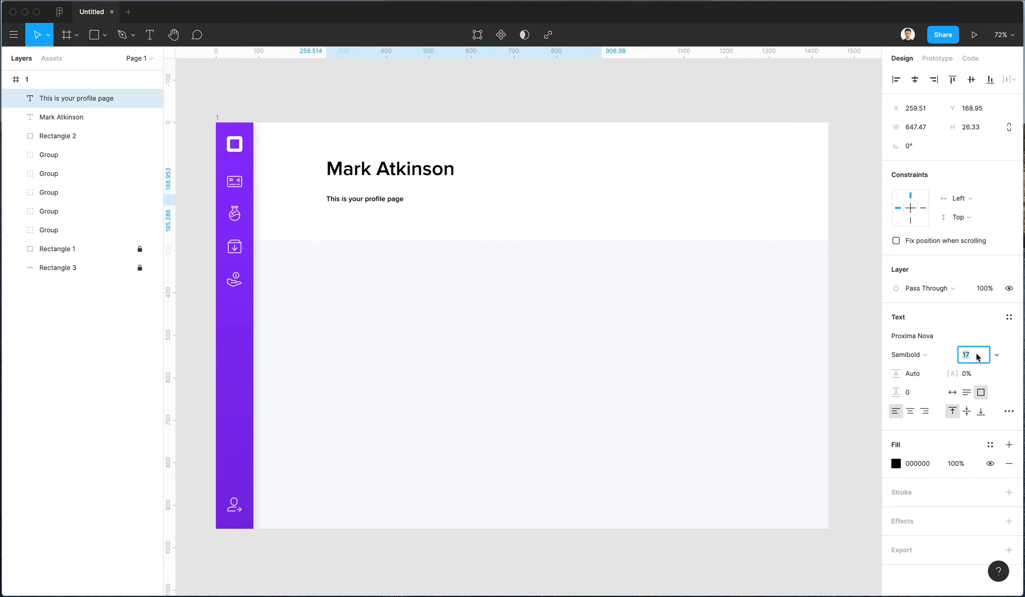
{"action": "key", "text": "Down"}
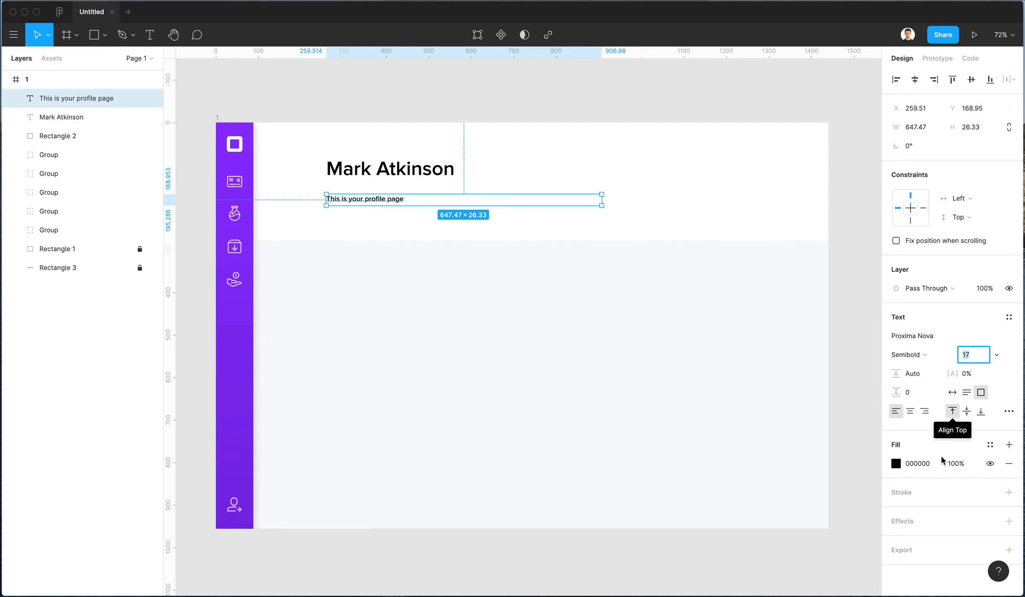
{"action": "left_click", "coordinate": [896, 463]}
{"action": "type", "text": "9C9C9C"}
{"action": "key", "text": "Return"}
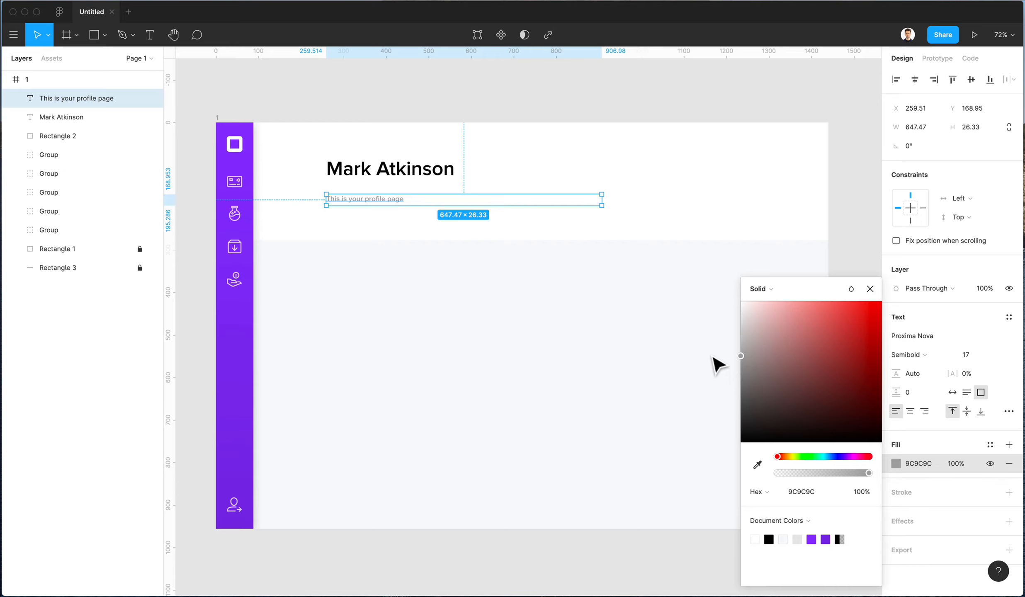
- Move the subtitle up closer to the name heading, and nudge both text lines slightly down together
{"action": "left_click_drag", "start_coordinate": [402, 206], "coordinate": [398, 199]}
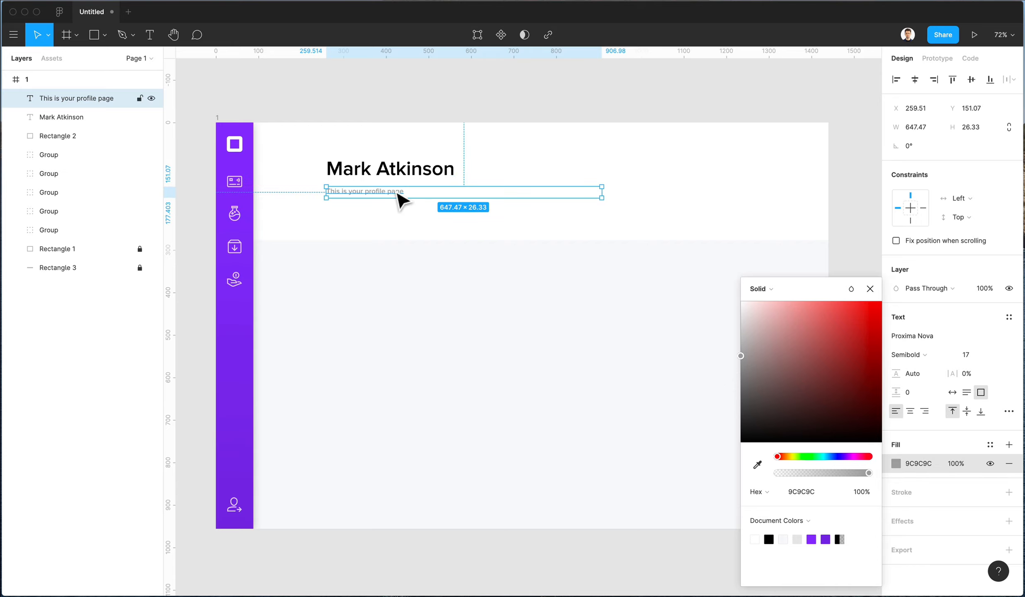
{"action": "left_click", "coordinate": [395, 178], "text": "shift"}
{"action": "key", "text": "Down"}
{"action": "key", "text": "Down"}
{"action": "key", "text": "Down"}
{"action": "key", "text": "Down"}
{"action": "key", "text": "Down"}
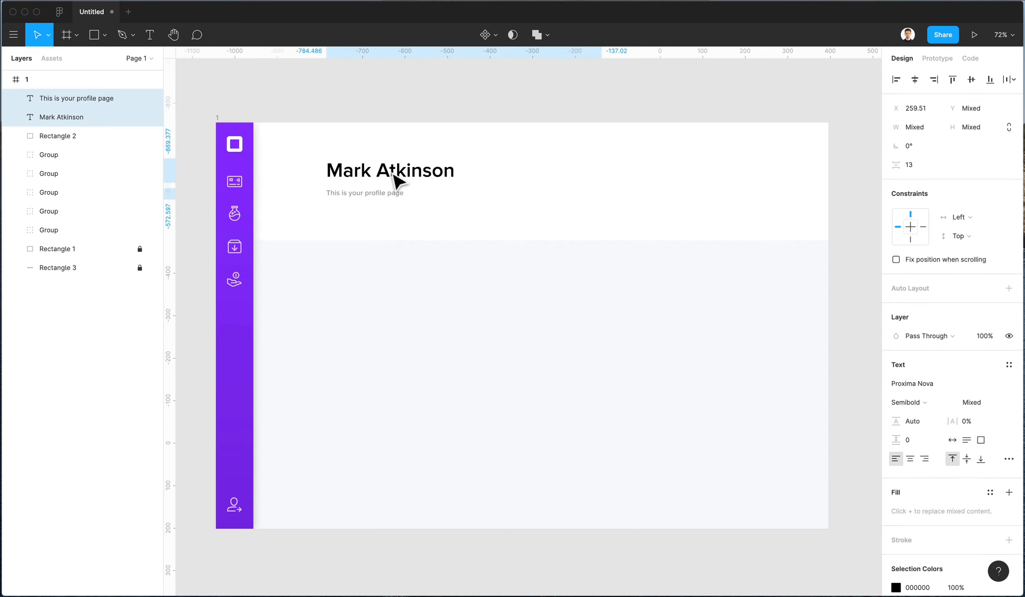
{"action": "left_click", "coordinate": [562, 162]}
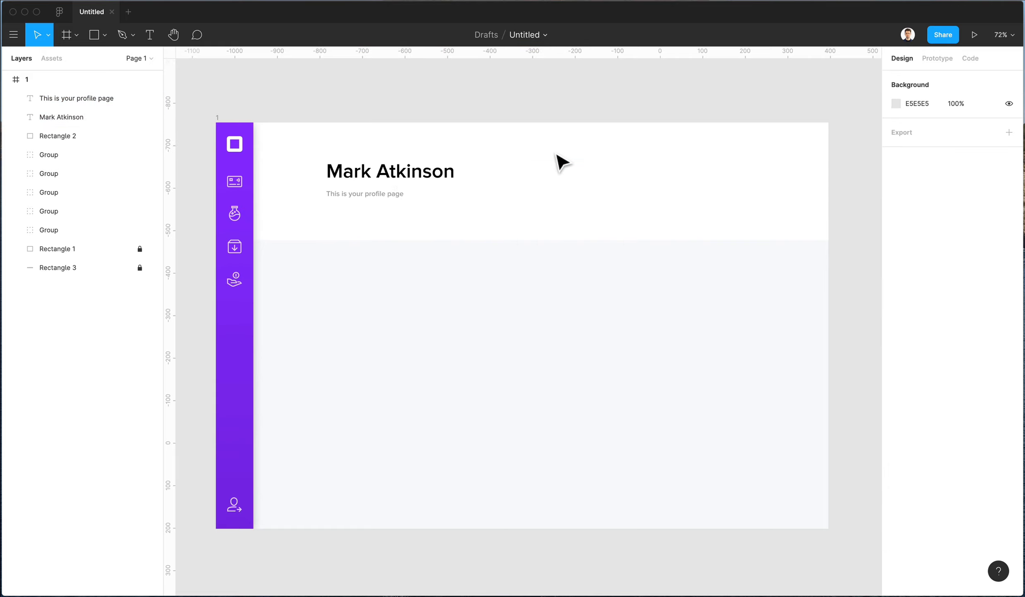
- Draw a circle about 141 px wide between the sidebar and the name, and shift both text lines 70 px right
{"action": "key", "text": "o"}
{"action": "mouse_move", "coordinate": [252, 133]}
{"action": "left_mouse_down"}
{"action": "mouse_move", "coordinate": [317, 201]}
{"action": "mouse_move", "coordinate": [304, 184]}
{"action": "mouse_move", "coordinate": [344, 188]}
{"action": "left_mouse_up"}
{"action": "left_click", "coordinate": [416, 183]}
{"action": "left_click", "coordinate": [382, 199], "text": "shift"}
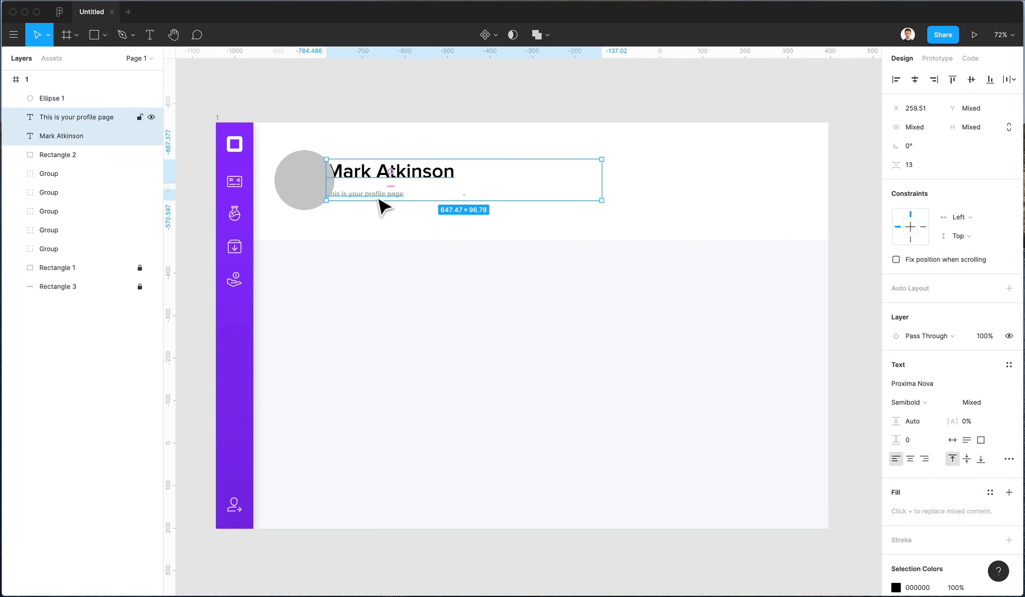
{"action": "key", "text": "shift+Right"}
{"action": "key", "text": "shift+Right"}
{"action": "key", "text": "shift+Right"}
{"action": "key", "text": "shift+Right"}
{"action": "key", "text": "shift+Right"}
{"action": "key", "text": "shift+Right"}
{"action": "key", "text": "shift+Right"}
- Fill the circle with a photo of a man in a beanie from the Content Reel plugin's Avatars set
{"action": "left_click", "coordinate": [316, 194]}
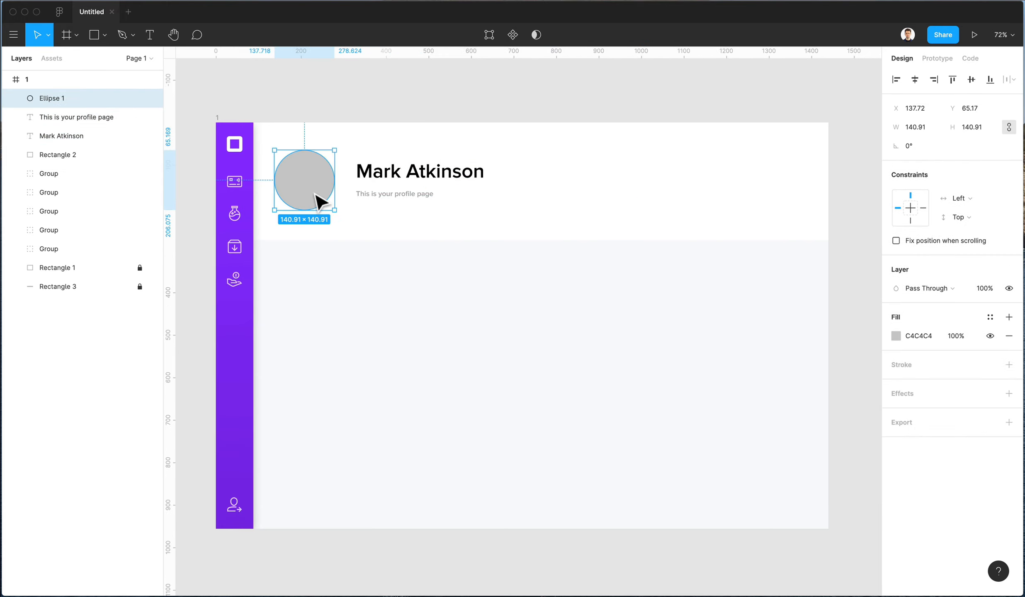
{"action": "left_click", "coordinate": [102, 0]}
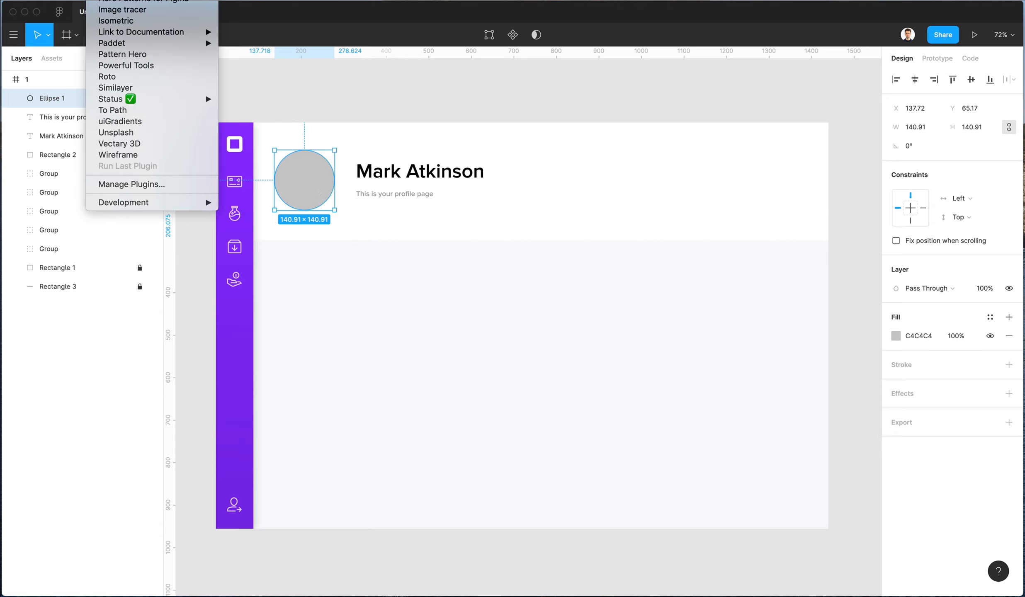
{"action": "left_click", "coordinate": [124, 0]}
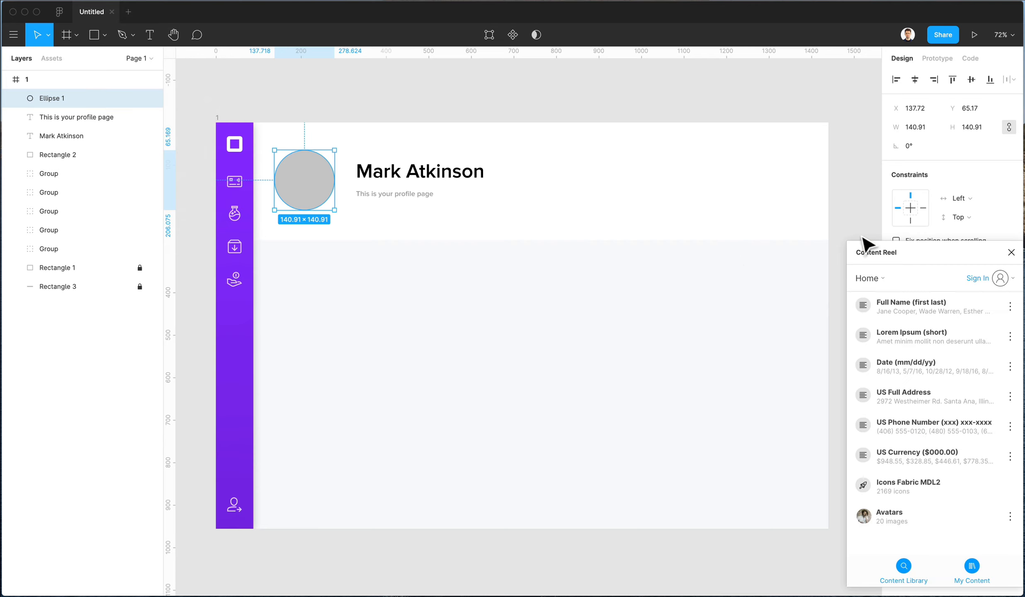
{"action": "left_click_drag", "start_coordinate": [927, 252], "coordinate": [739, 237]}
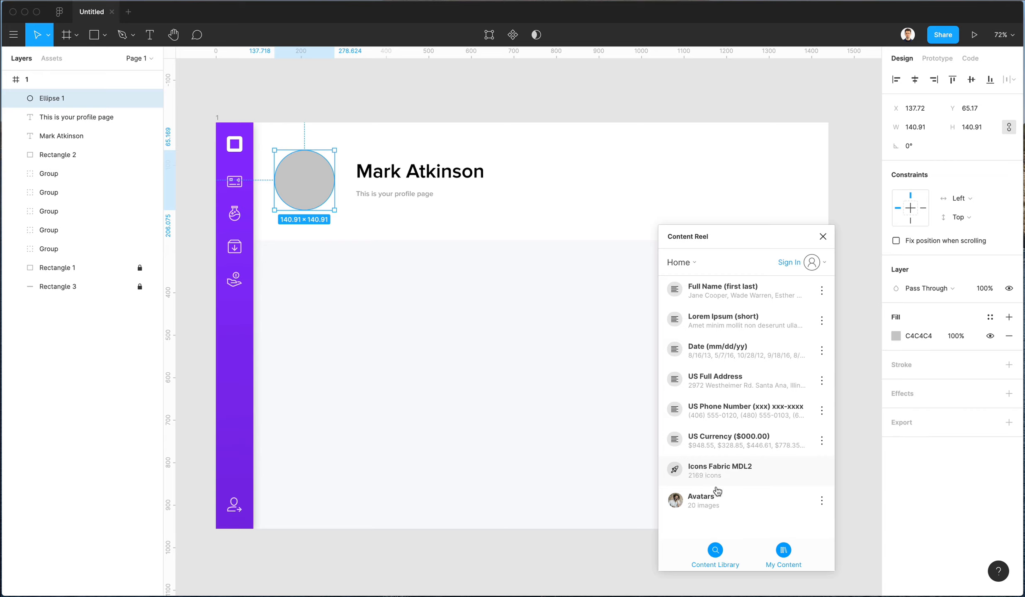
{"action": "left_click", "coordinate": [704, 503]}
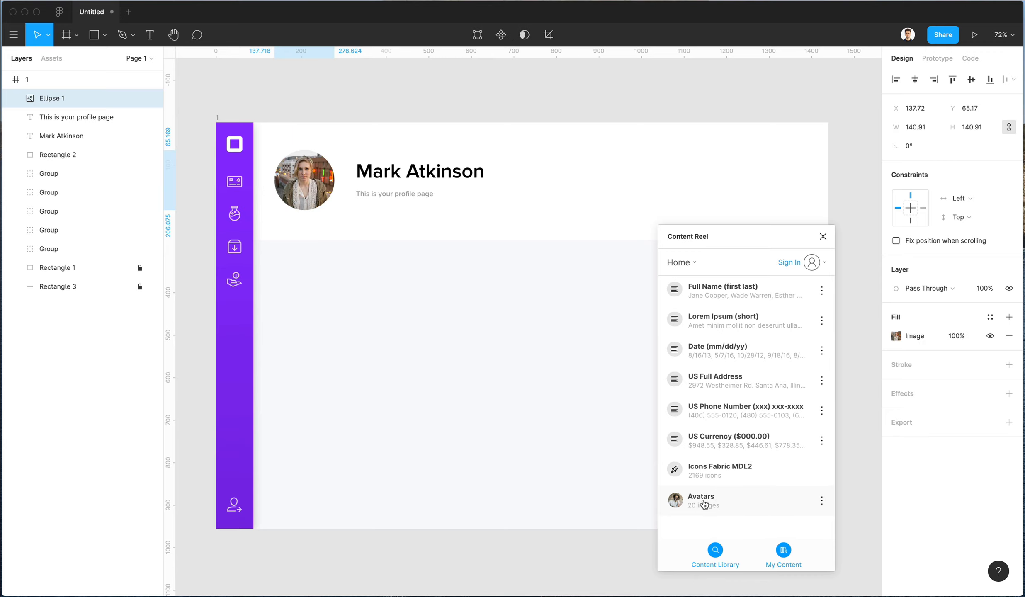
{"action": "left_click", "coordinate": [695, 508]}
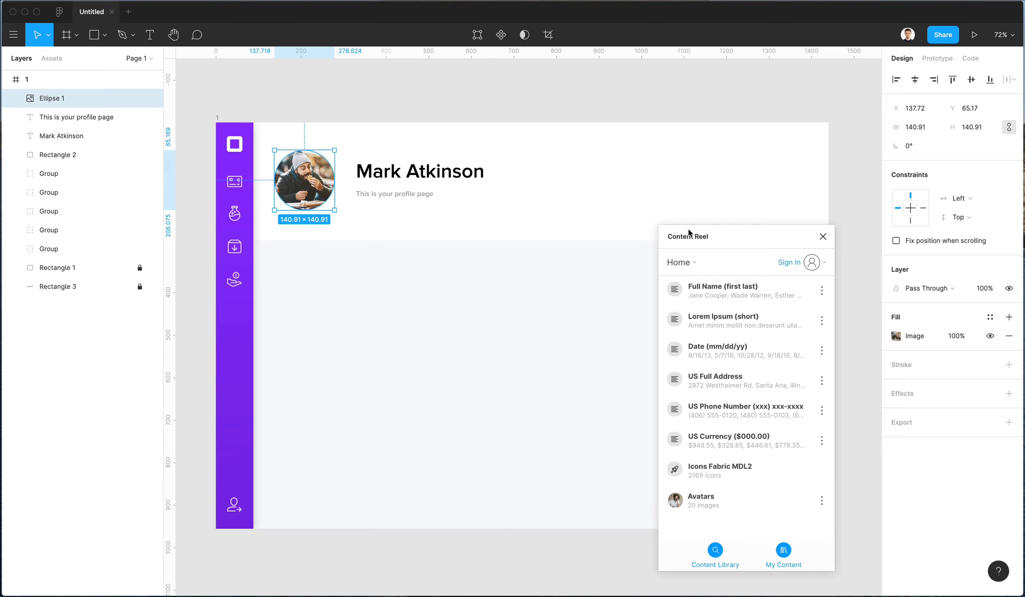
- Look up the Content Reel plugin among all community plugins by searching "conten", and return to the design file
{"action": "left_click", "coordinate": [14, 35]}
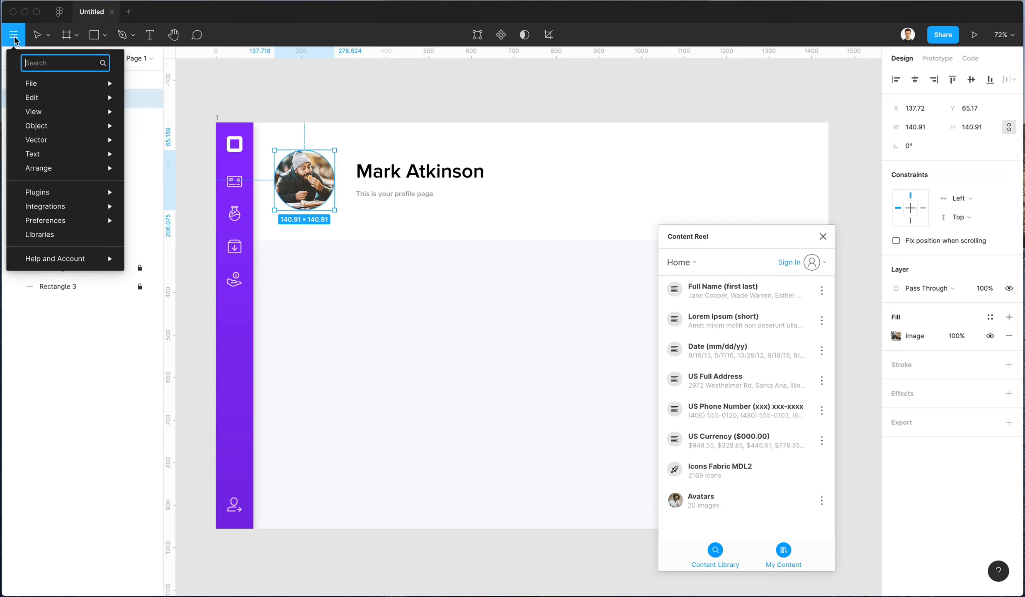
{"action": "mouse_move", "coordinate": [71, 172]}
{"action": "mouse_move", "coordinate": [74, 191]}
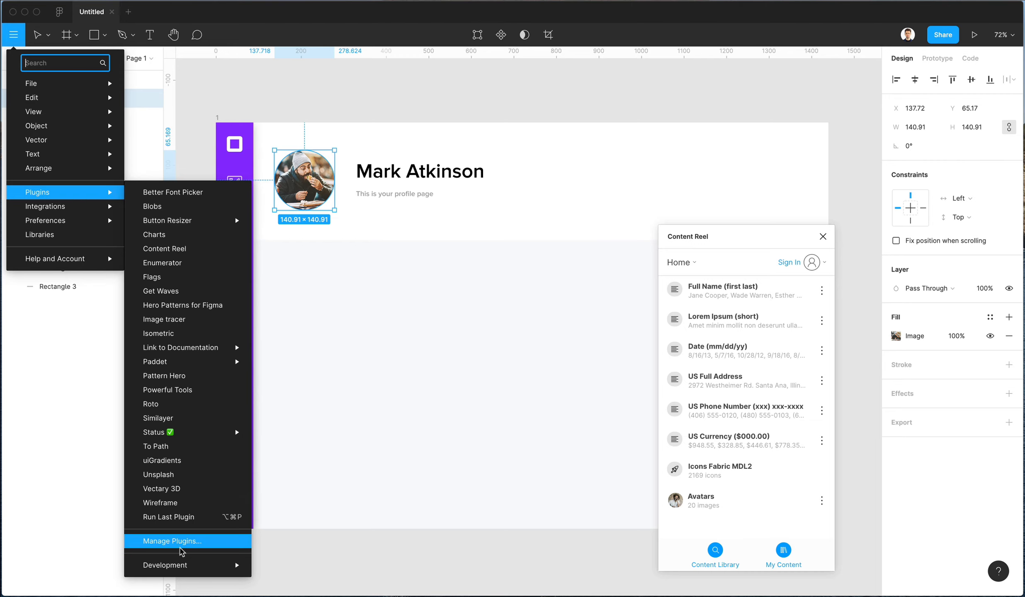
{"action": "left_click", "coordinate": [172, 541]}
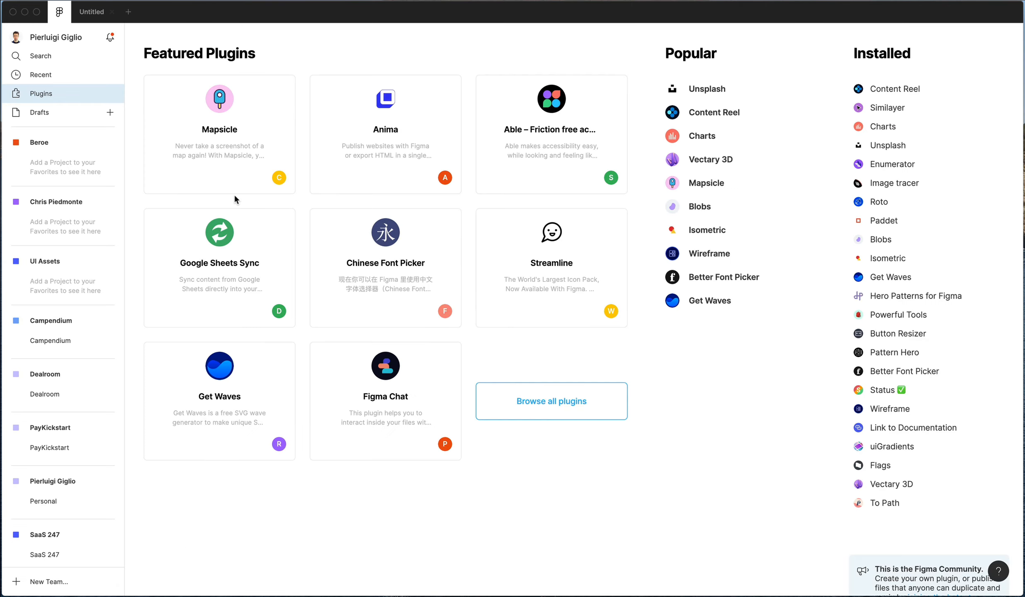
{"action": "left_click", "coordinate": [618, 397]}
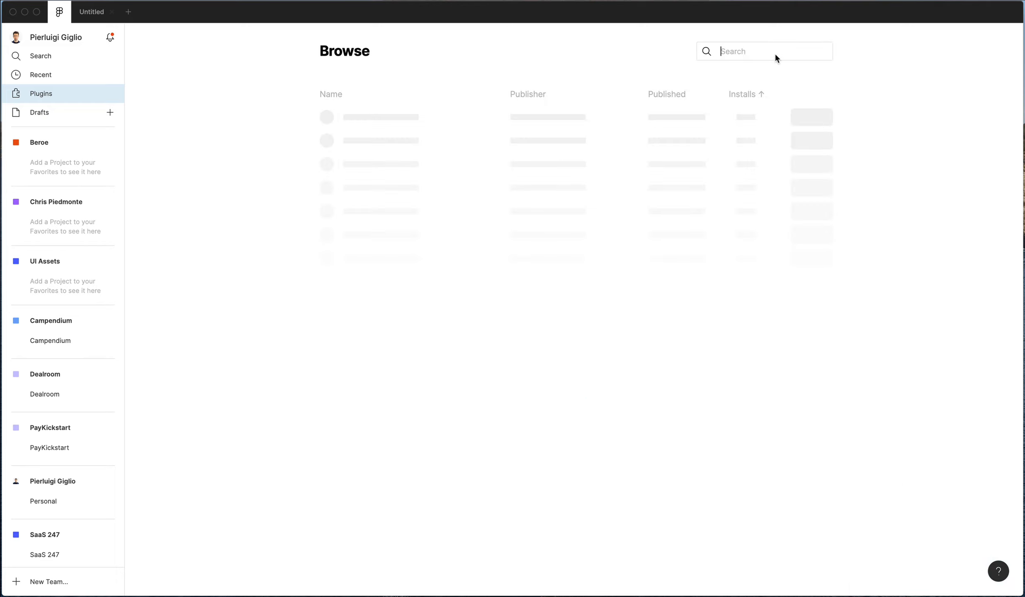
{"action": "type", "text": "conten"}
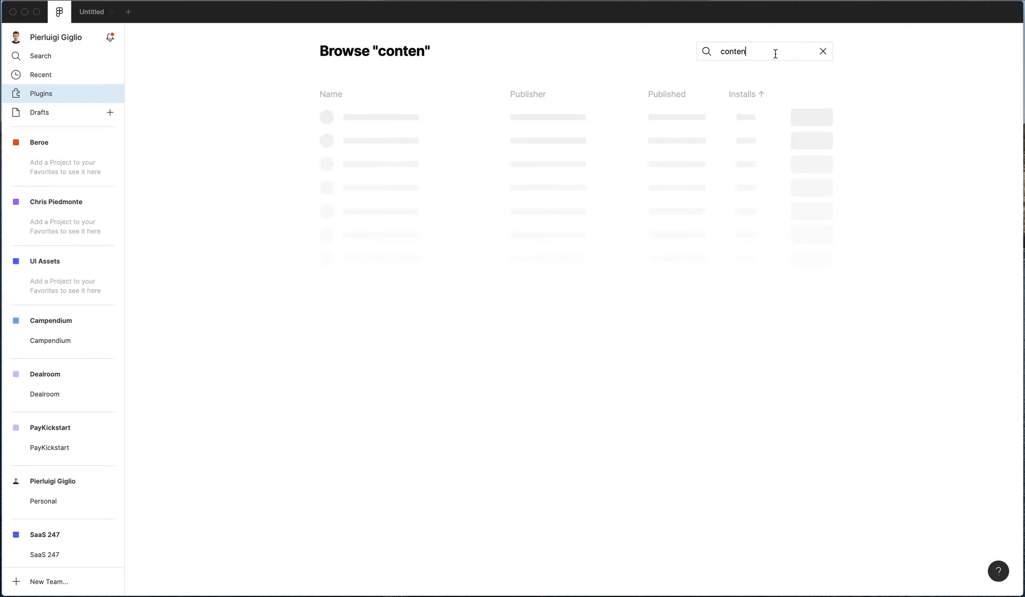
{"action": "left_click_drag", "start_coordinate": [743, 56], "coordinate": [676, 88]}
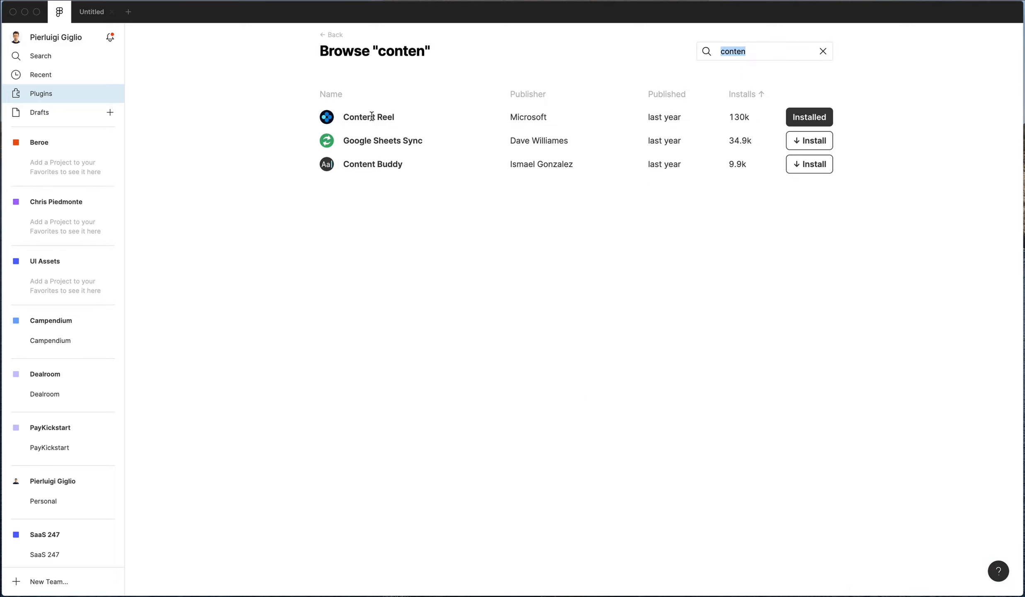
{"action": "left_click", "coordinate": [93, 13]}
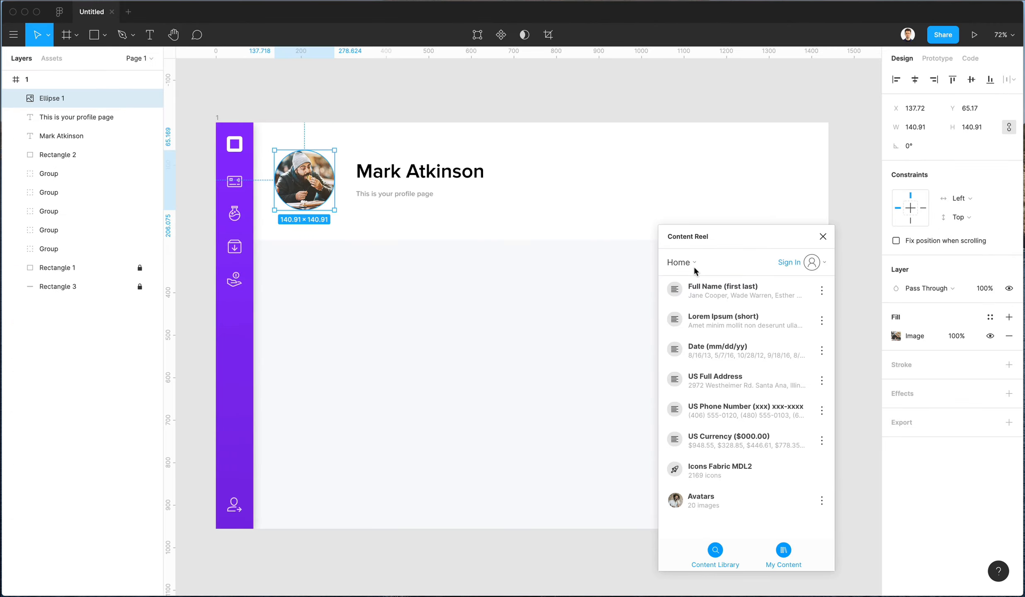
- Cycle the circle's fill through Content Reel's Avatars images until it shows a short-haired man in a grey shirt, and deselect it
{"action": "scroll", "coordinate": [518, 253], "scroll_direction": "up", "scroll_amount": 1}
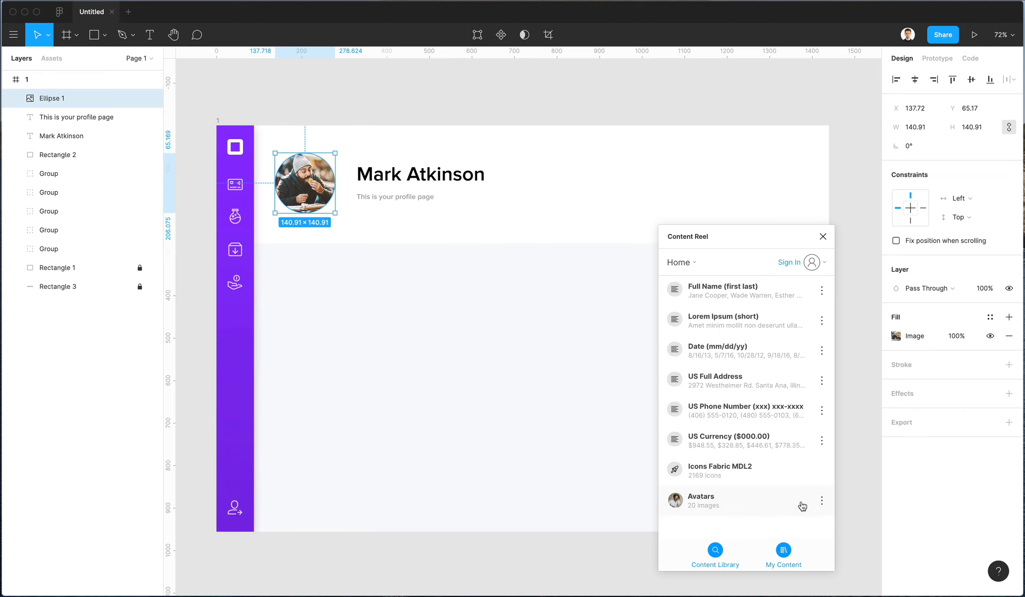
{"action": "left_click", "coordinate": [802, 505]}
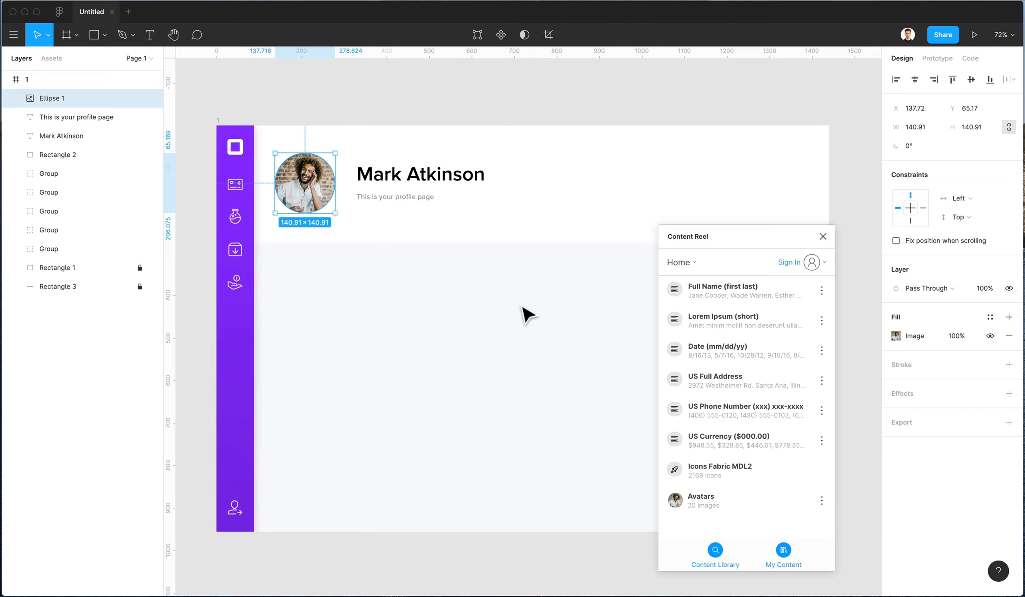
{"action": "left_click", "coordinate": [711, 507]}
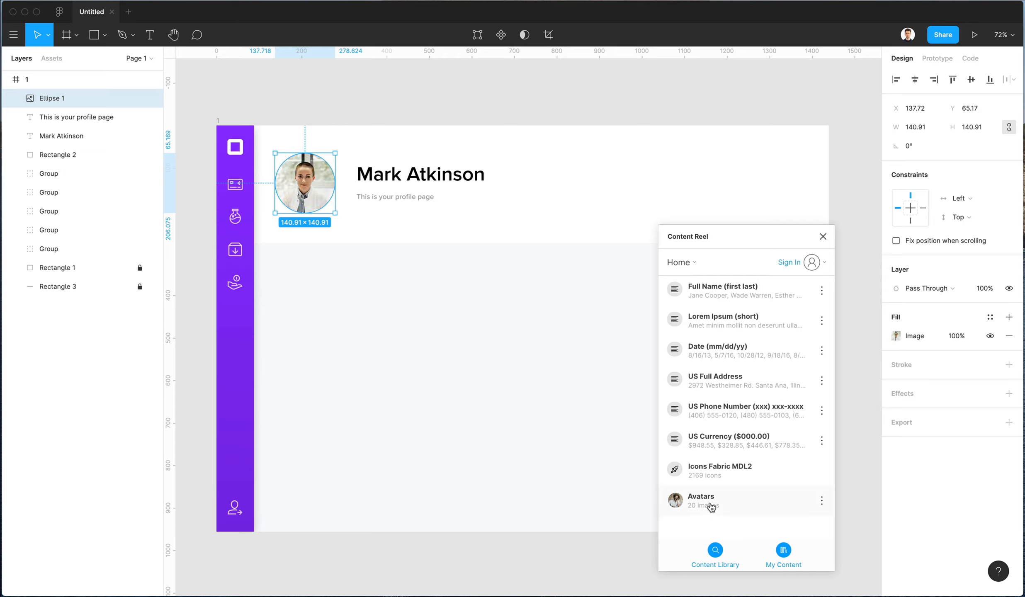
{"action": "left_click", "coordinate": [712, 506]}
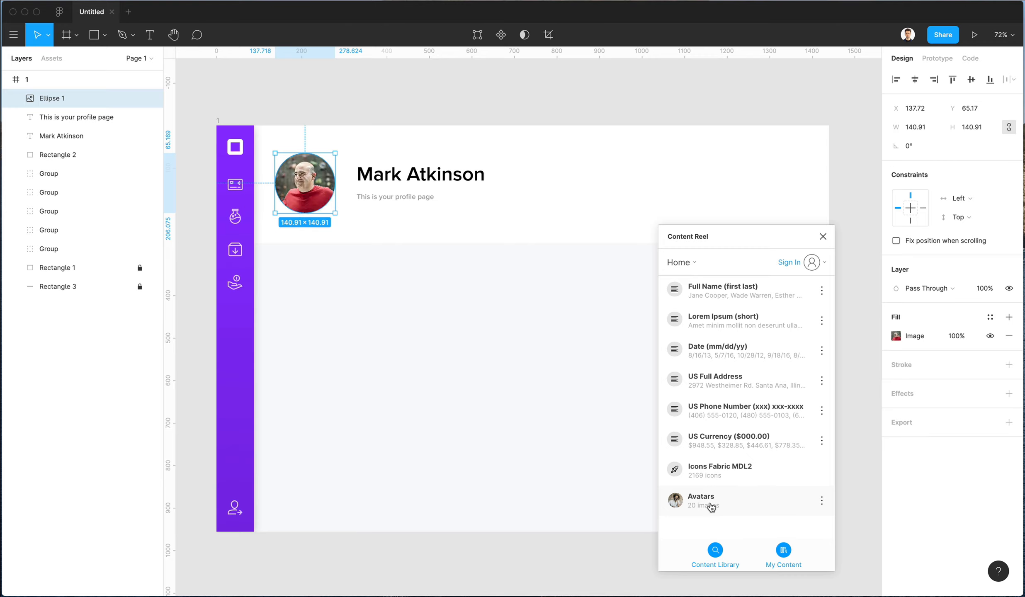
{"action": "left_click", "coordinate": [712, 507]}
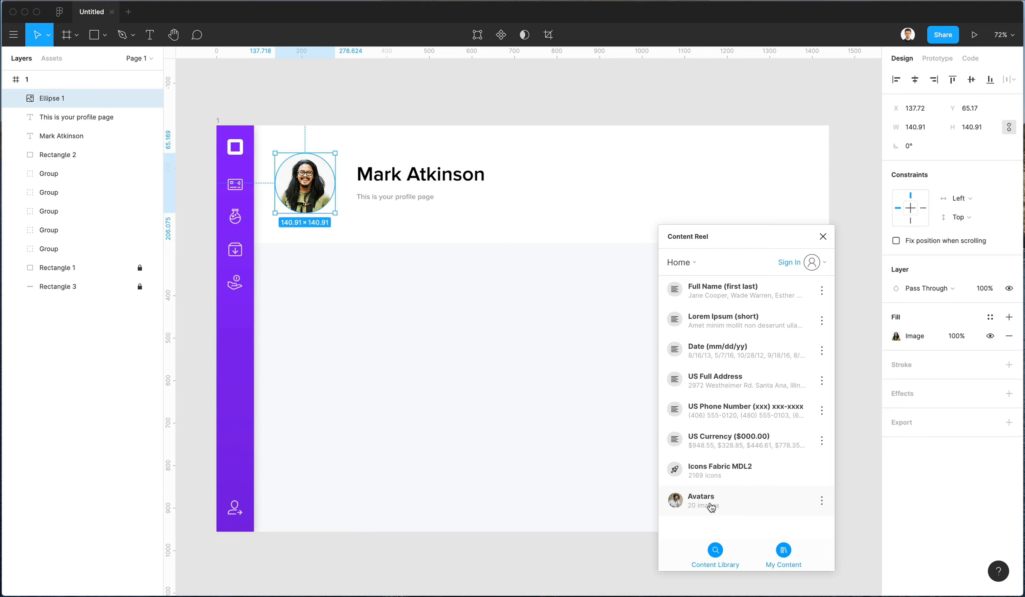
{"action": "left_click", "coordinate": [711, 507]}
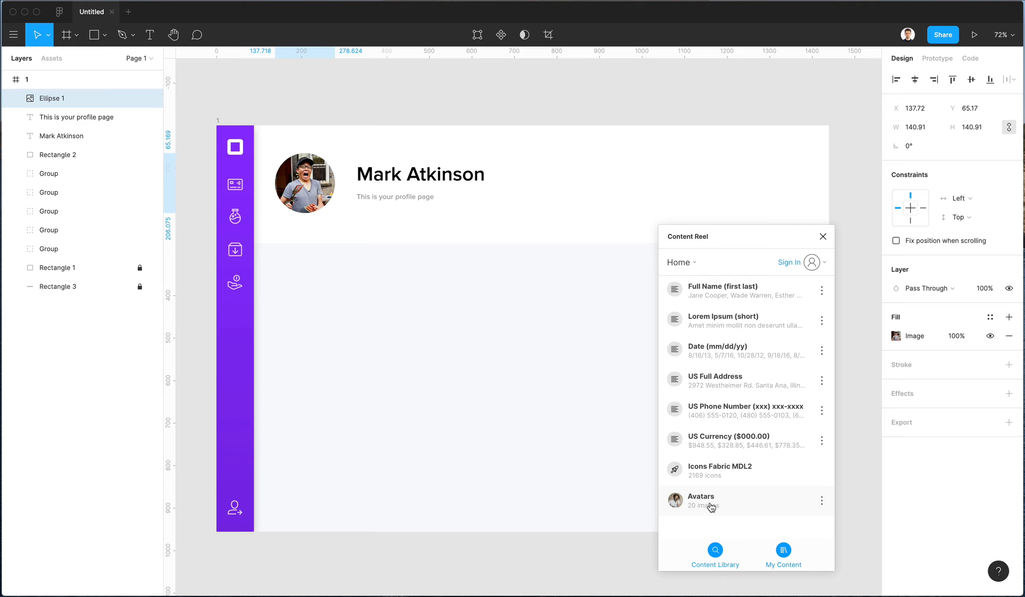
{"action": "left_click", "coordinate": [711, 507]}
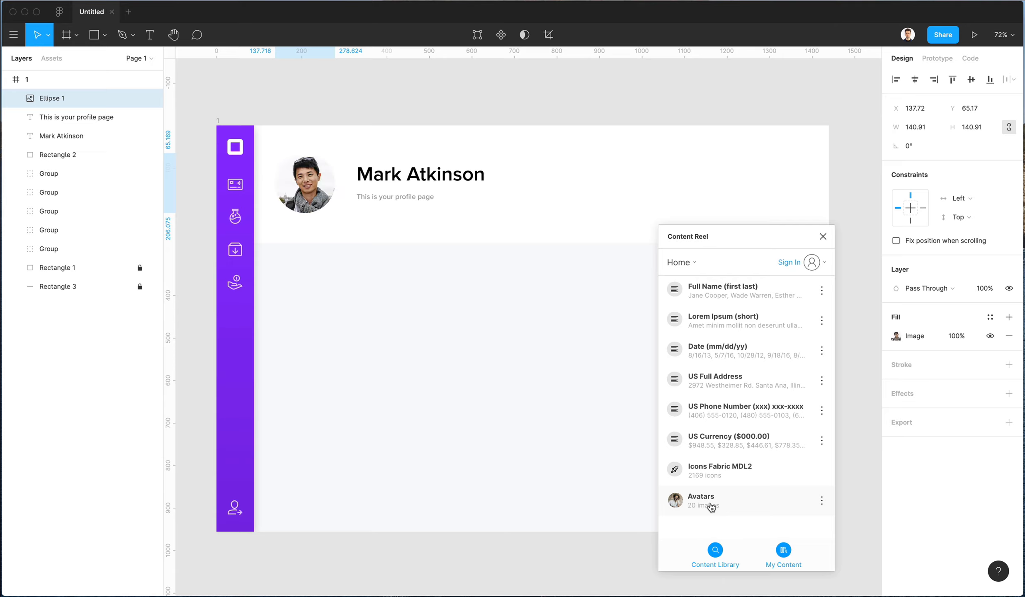
{"action": "left_click", "coordinate": [711, 507]}
{"action": "left_click", "coordinate": [712, 507]}
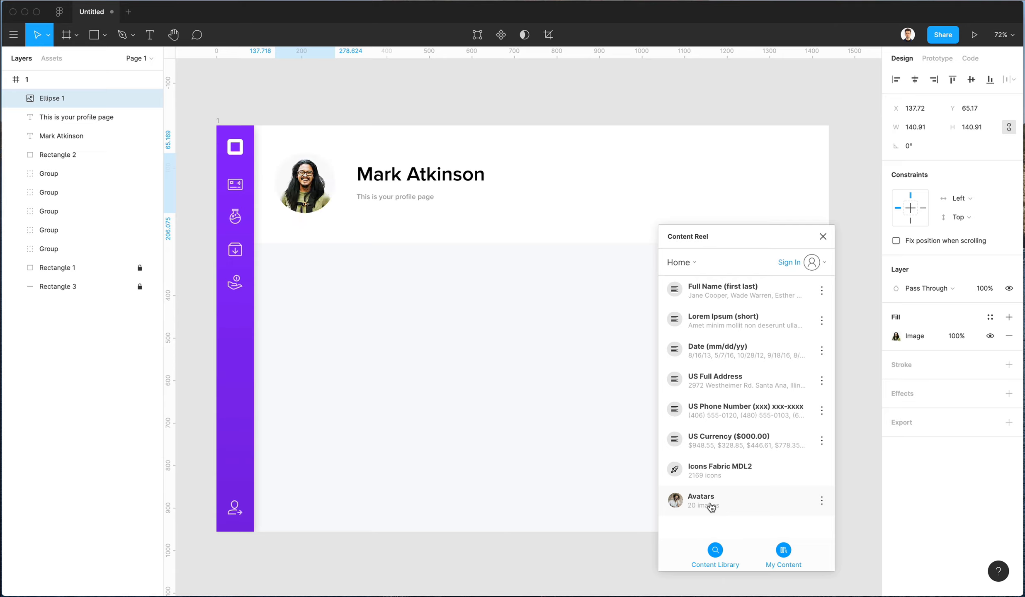
{"action": "left_click", "coordinate": [712, 506]}
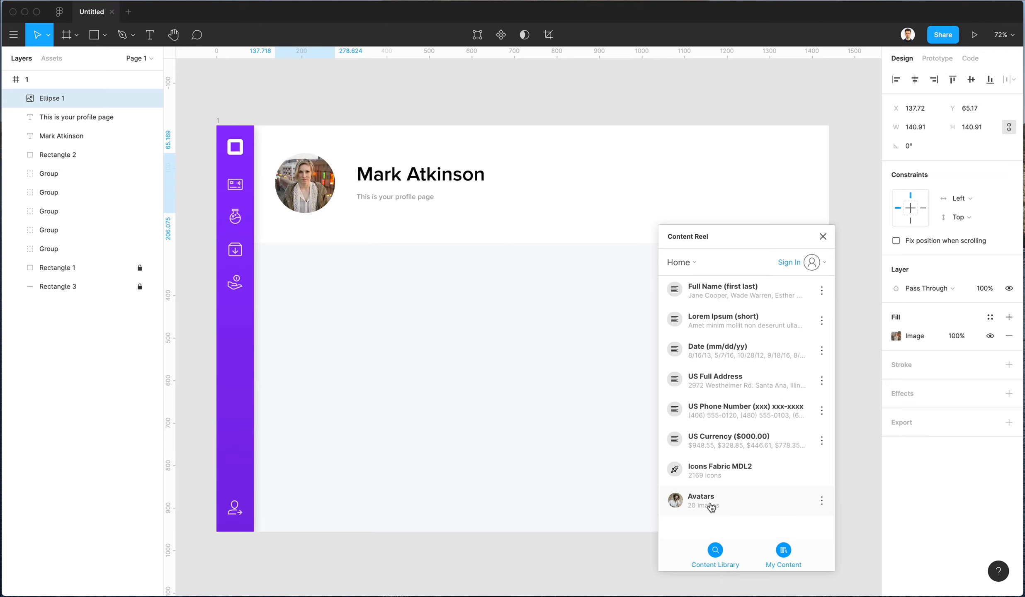
{"action": "left_click", "coordinate": [711, 507]}
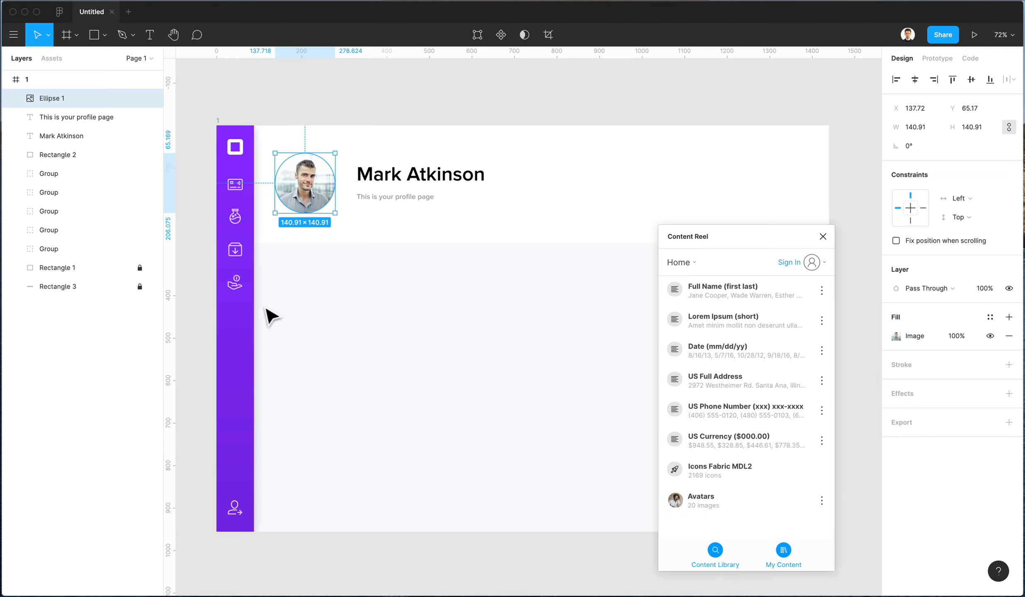
{"action": "left_click", "coordinate": [339, 257]}
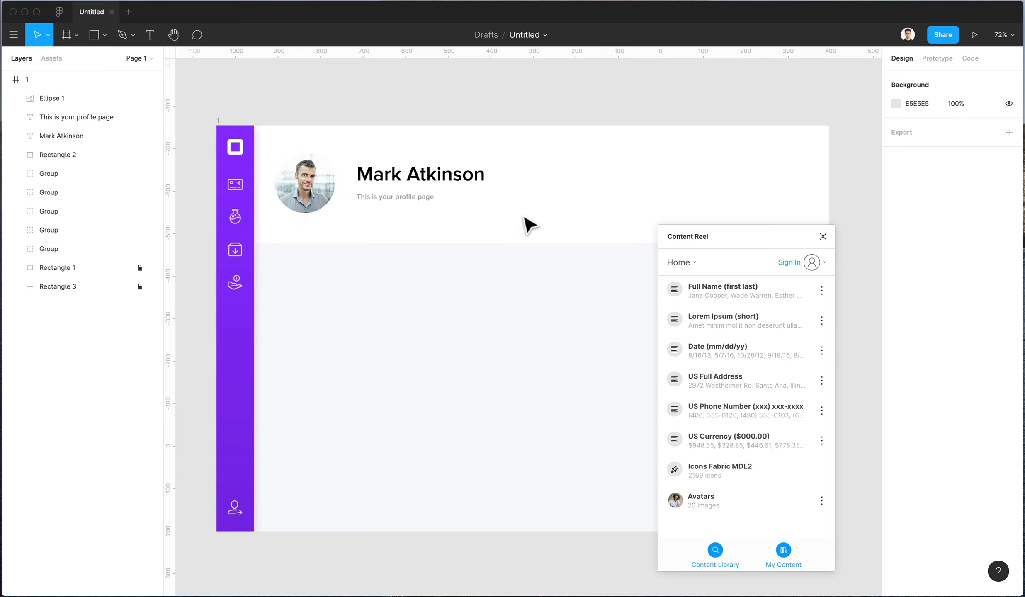
- Duplicate the subtitle about 73 px below itself and set both text lines to auto width
{"action": "left_click_drag", "start_coordinate": [377, 202], "coordinate": [377, 238]}
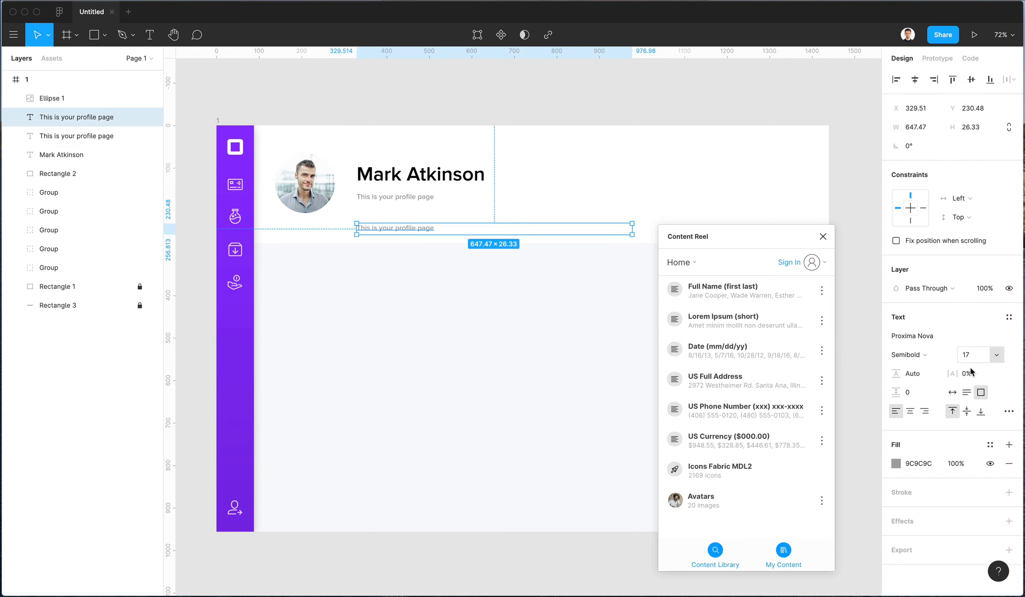
{"action": "left_click", "coordinate": [952, 392]}
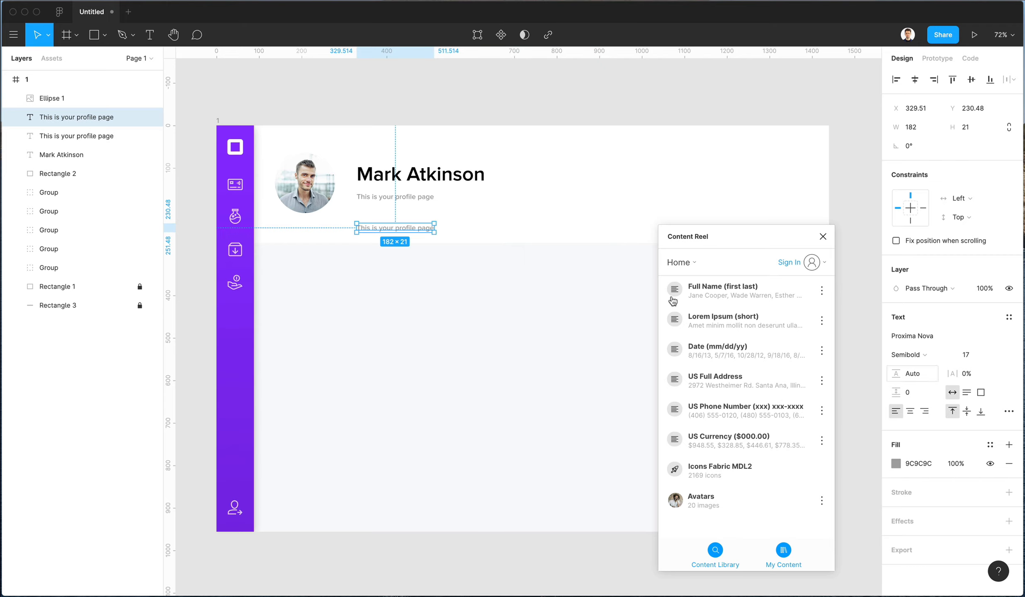
{"action": "left_click_drag", "start_coordinate": [401, 232], "coordinate": [381, 233]}
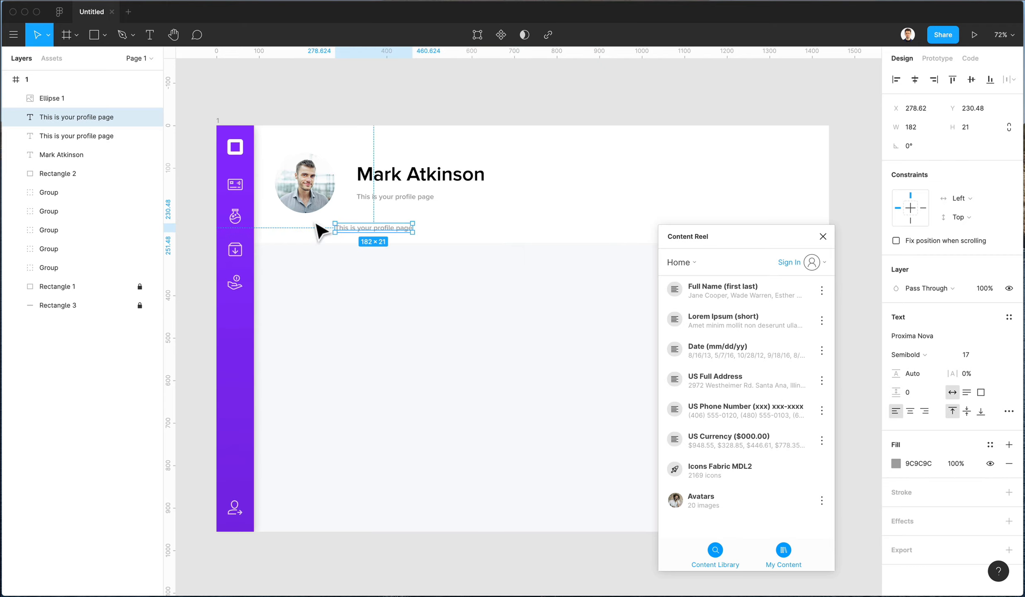
{"action": "left_click", "coordinate": [414, 201]}
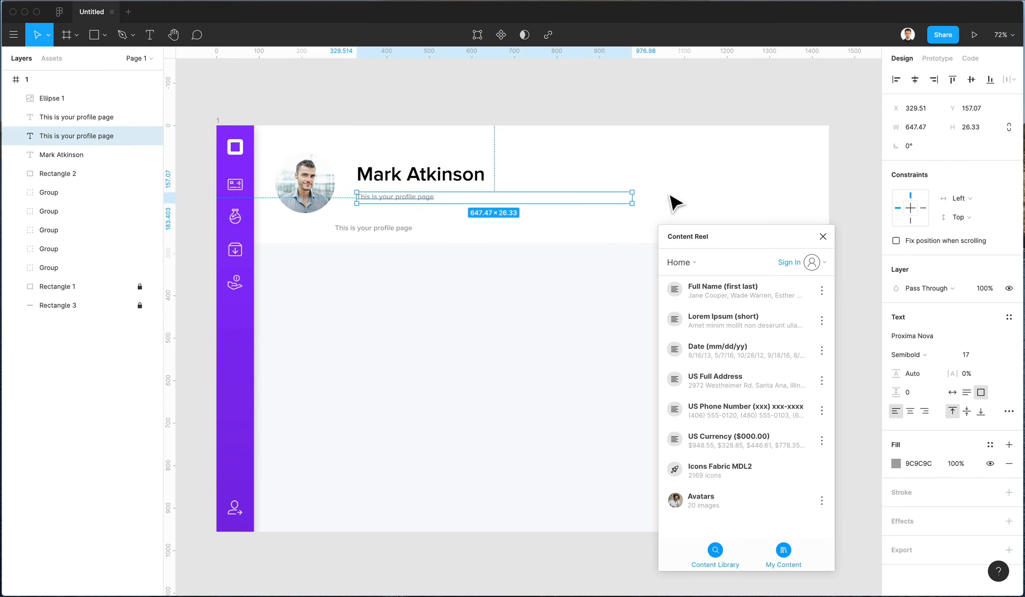
{"action": "left_click", "coordinate": [952, 392]}
- Change the copied line's text to "My Profile" and duplicate it into a row of four labels about 174 px apart, starting under the subtitle
{"action": "left_click", "coordinate": [347, 229]}
{"action": "double_click", "coordinate": [338, 228]}
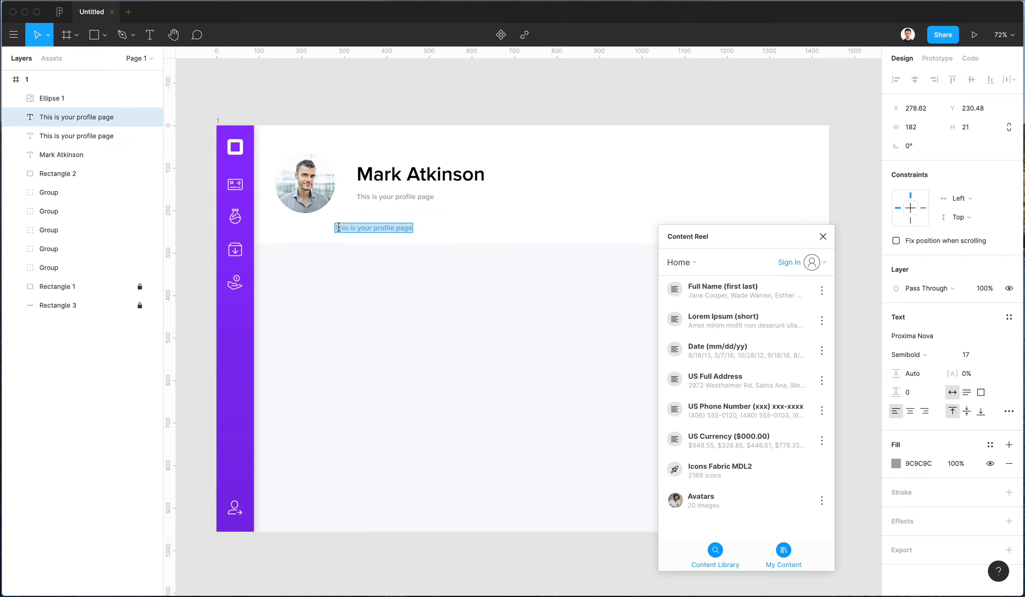
{"action": "type", "text": "My Pr"}
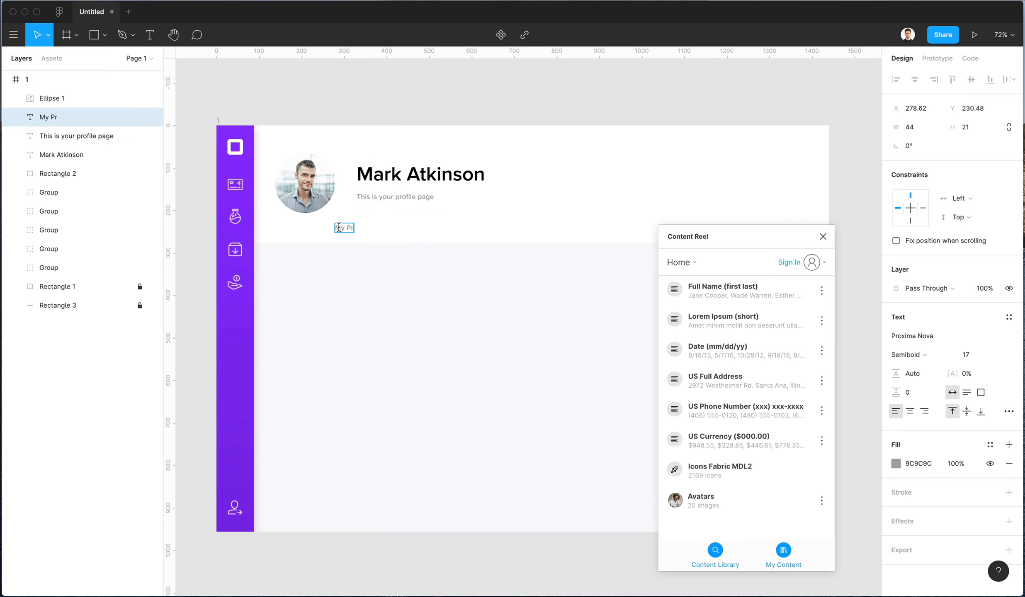
{"action": "key", "text": "Escape"}
{"action": "left_click_drag", "start_coordinate": [354, 238], "coordinate": [452, 242]}
{"action": "key", "text": "super+d"}
{"action": "key", "text": "super+d"}
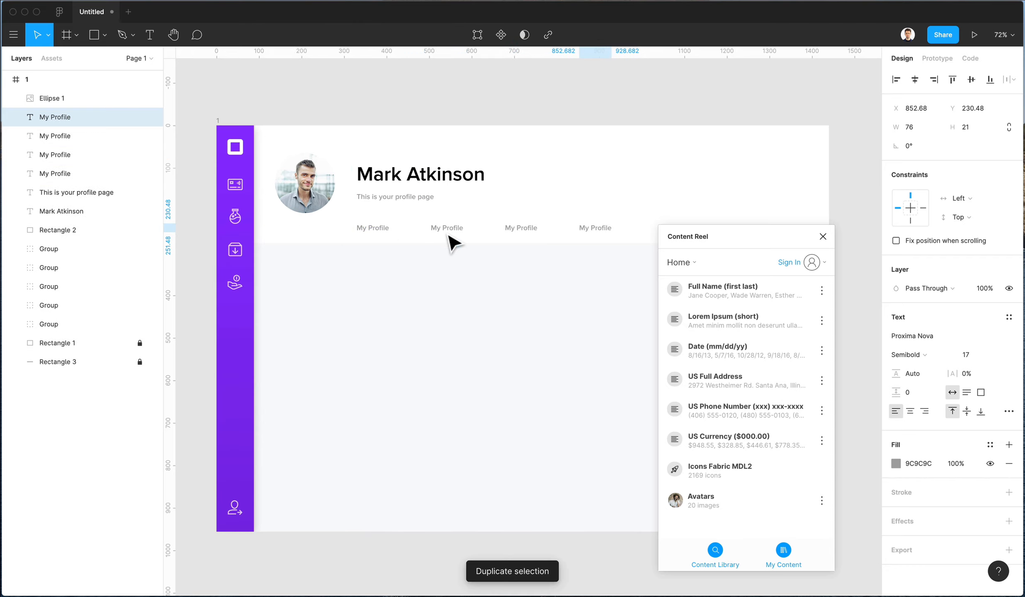
- Change the second label in the row to "Payments" and the third to "Subscriptions"
{"action": "left_click", "coordinate": [454, 231]}
{"action": "double_click", "coordinate": [449, 226]}
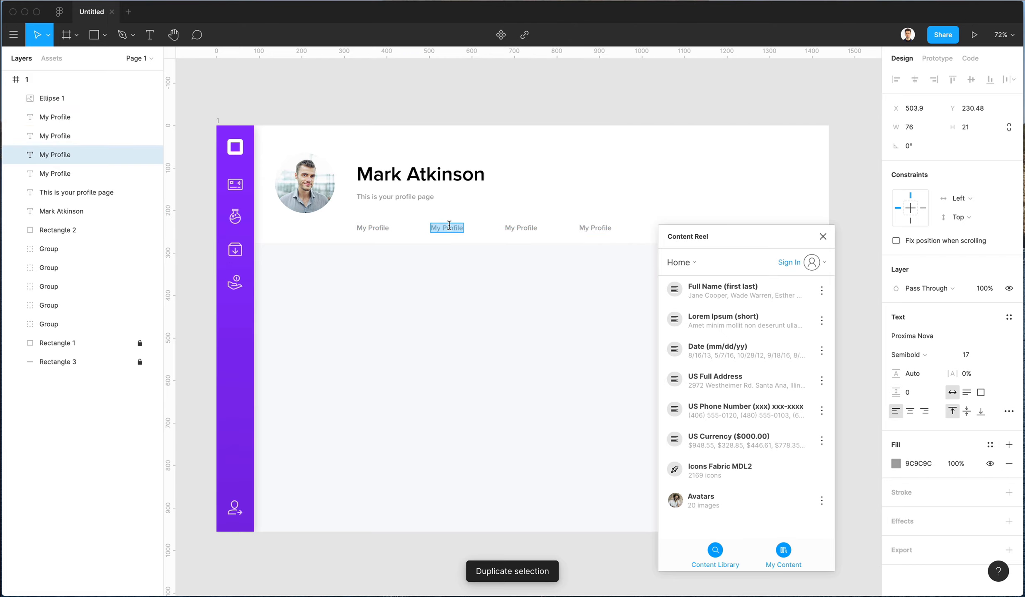
{"action": "type", "text": "Pa"}
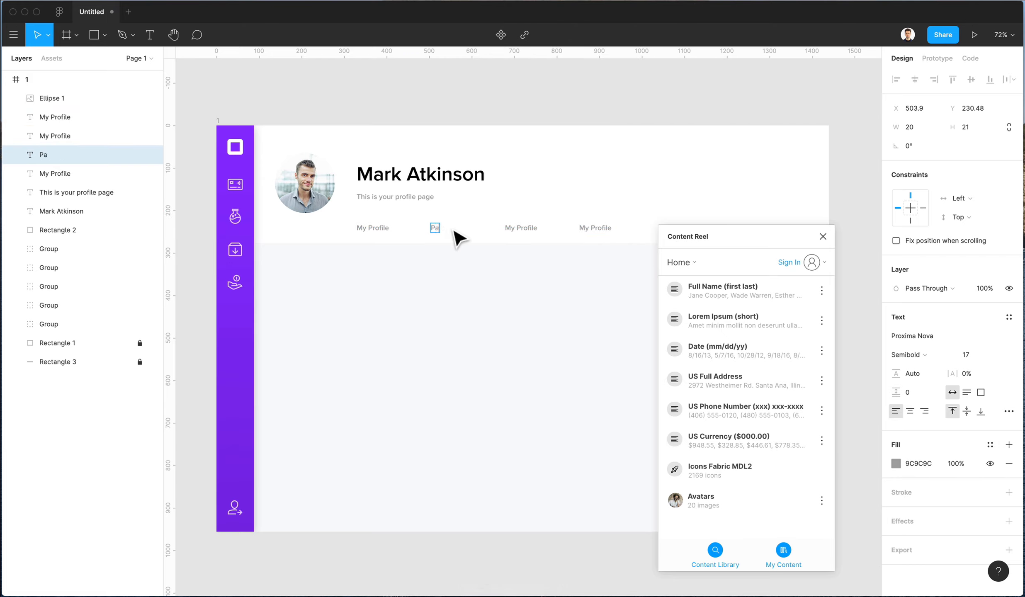
{"action": "type", "text": "yments"}
{"action": "key", "text": "Escape"}
{"action": "double_click", "coordinate": [513, 226]}
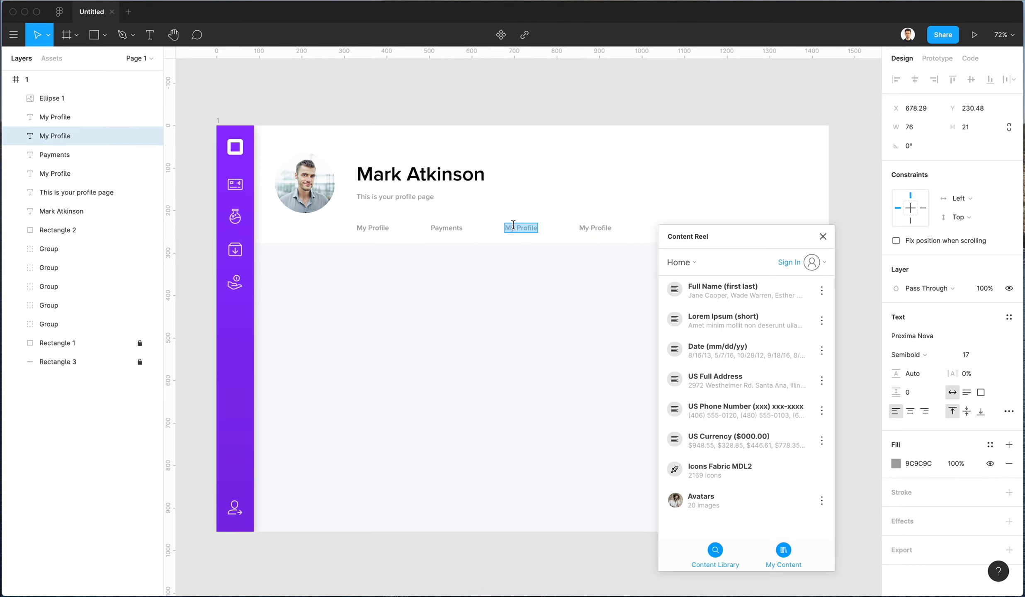
{"action": "type", "text": "Subscriptions"}
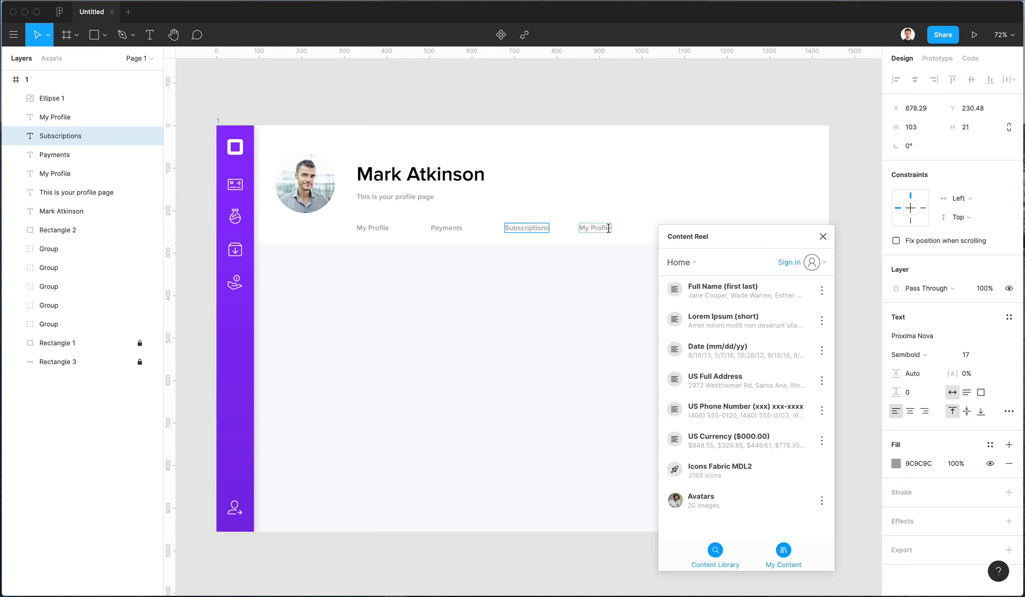
- Change the fourth label in the row to "Settings"
{"action": "double_click", "coordinate": [587, 224]}
{"action": "type", "text": "Pa"}
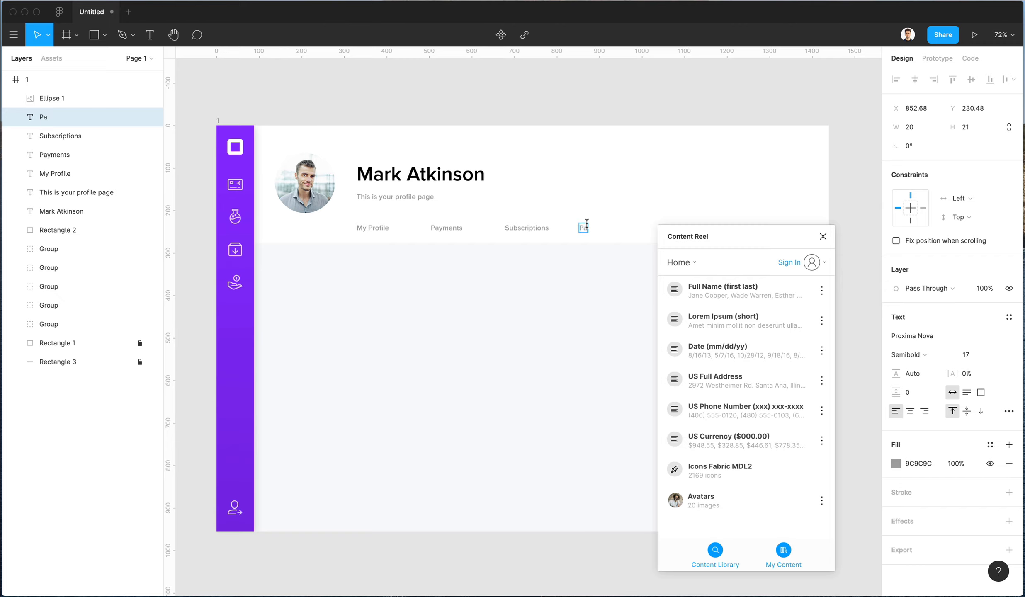
{"action": "key", "text": "BackSpace"}
{"action": "key", "text": "BackSpace"}
{"action": "type", "text": "Settings"}
{"action": "key", "text": "Escape"}
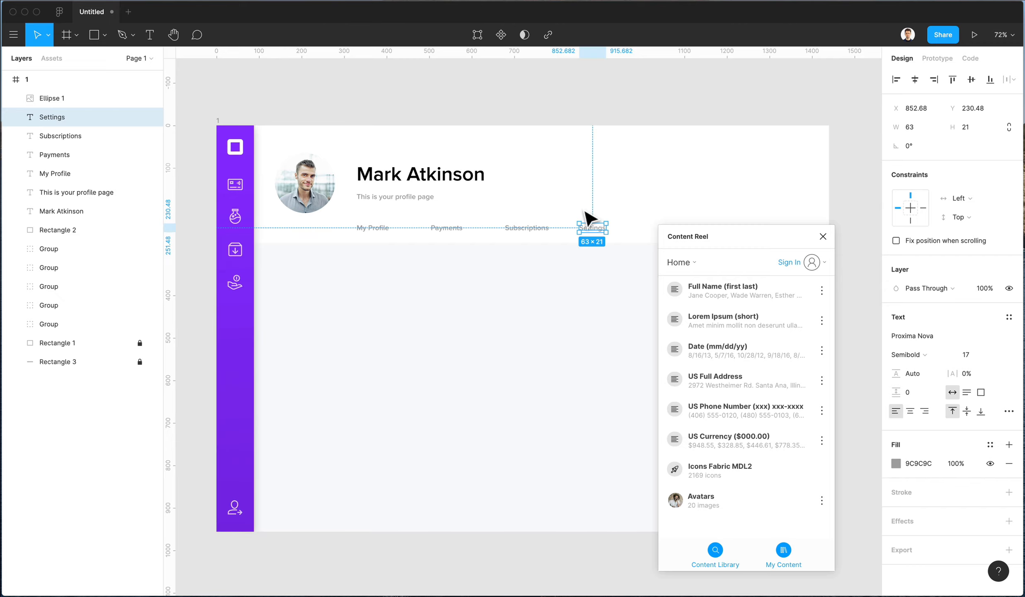
- Recolour the four navigation labels to 000000, sampled from the large profile name
{"action": "left_click", "coordinate": [614, 224]}
{"action": "left_click_drag", "start_coordinate": [616, 227], "coordinate": [365, 254]}
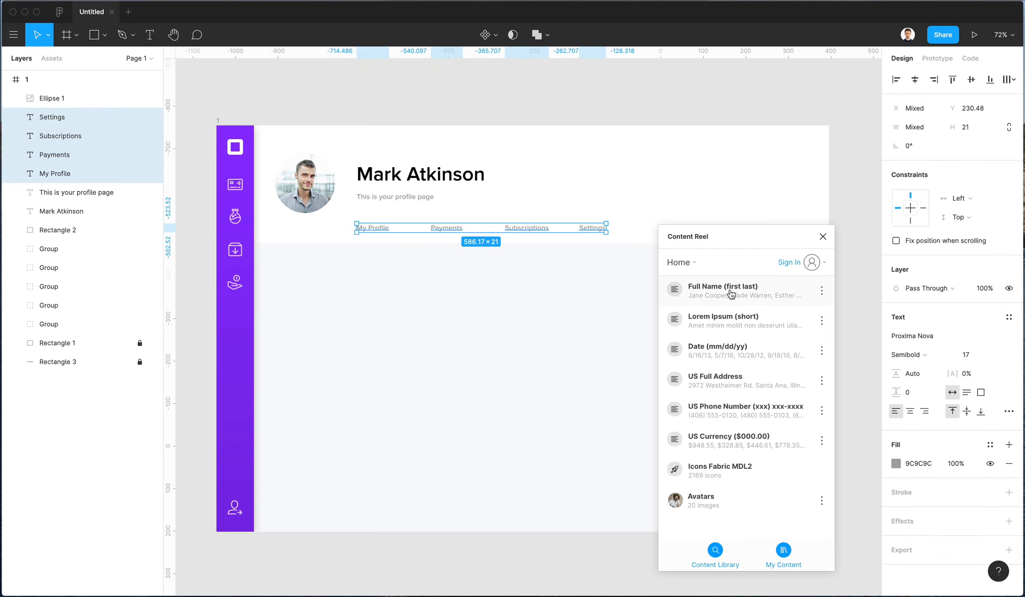
{"action": "left_click", "coordinate": [896, 463]}
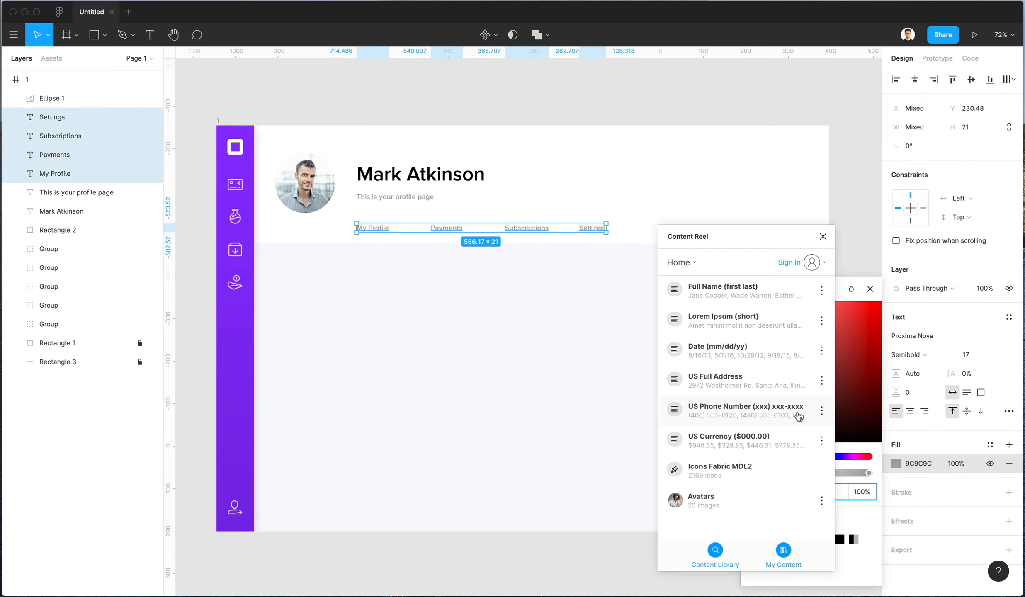
{"action": "left_click", "coordinate": [823, 236]}
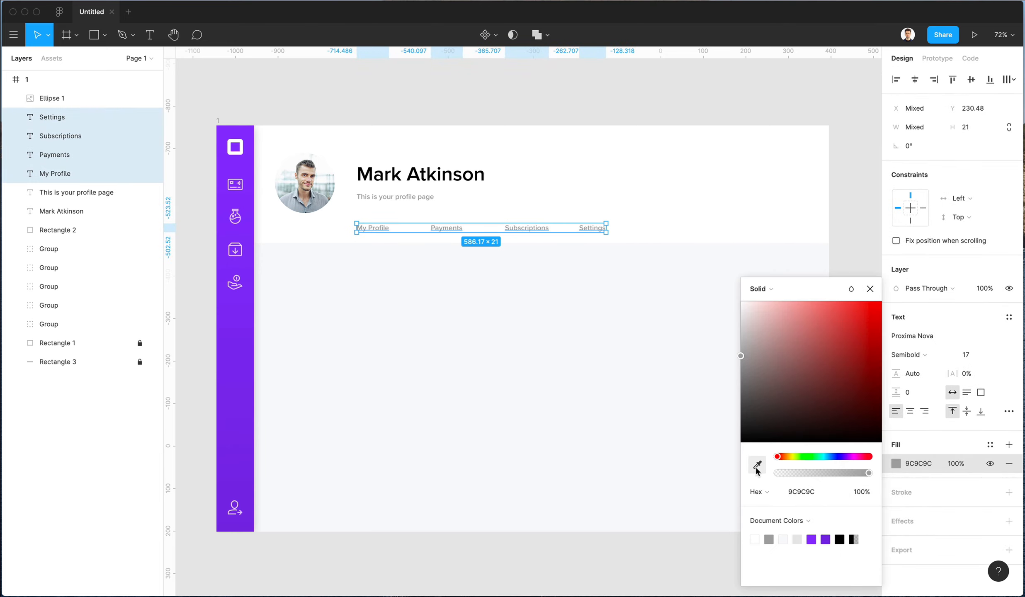
{"action": "left_click", "coordinate": [757, 464]}
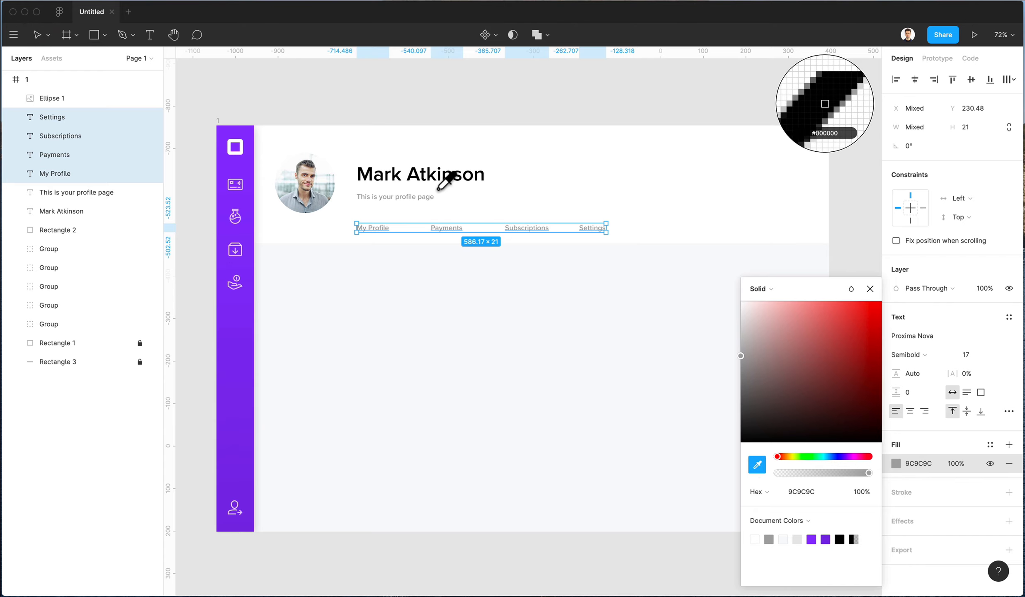
{"action": "left_click", "coordinate": [439, 178]}
- Scale the large profile name down proportionally to about 249 px wide
{"action": "left_click", "coordinate": [442, 181]}
{"action": "key", "text": "k"}
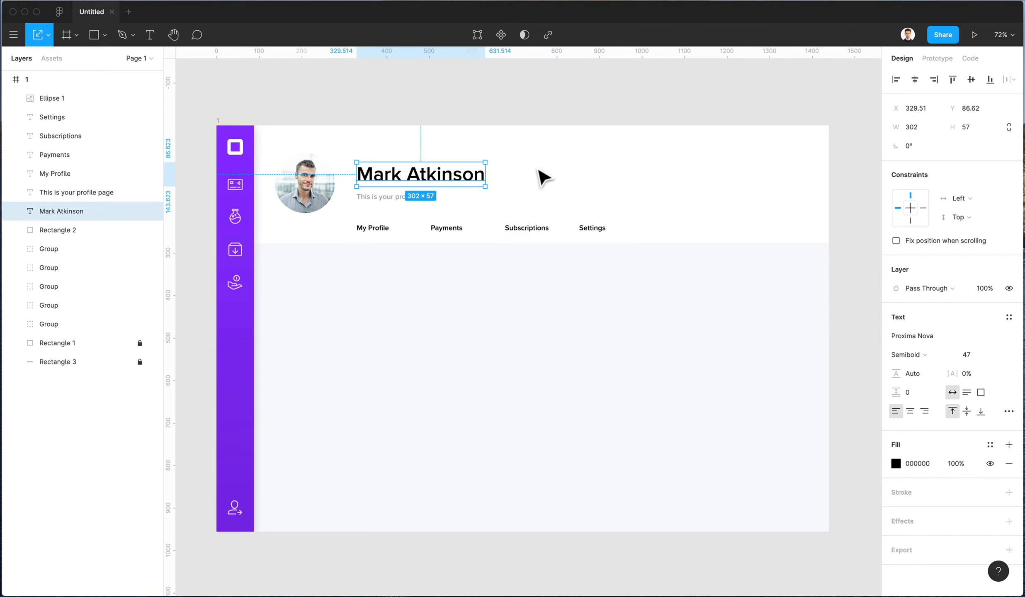
{"action": "left_click_drag", "start_coordinate": [497, 181], "coordinate": [470, 181]}
{"action": "left_click", "coordinate": [525, 177]}
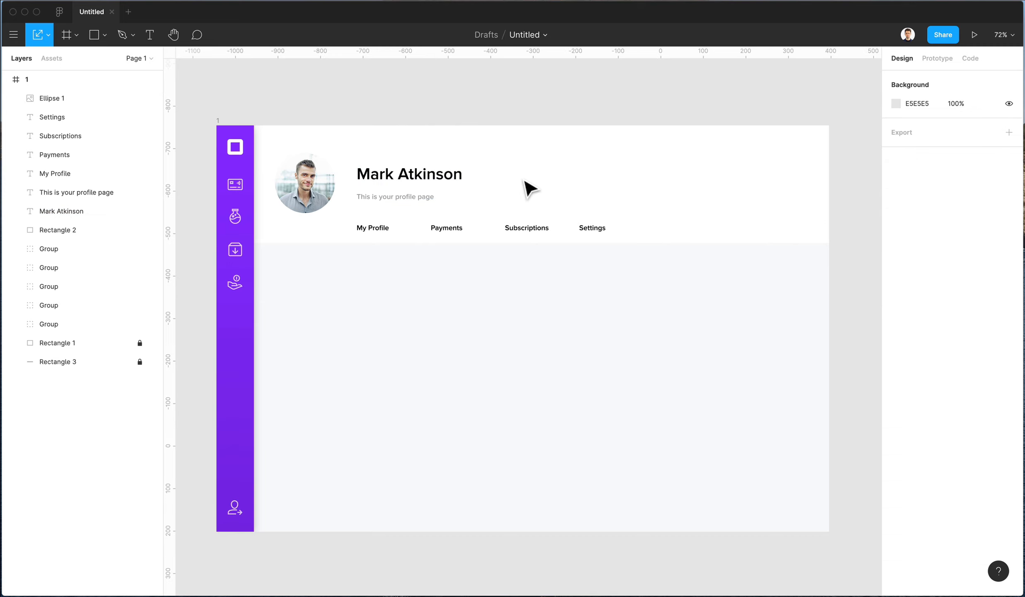
- Distribute the four navigation labels evenly so the horizontal spacing between them is 90
{"action": "left_click_drag", "start_coordinate": [350, 222], "coordinate": [618, 253]}
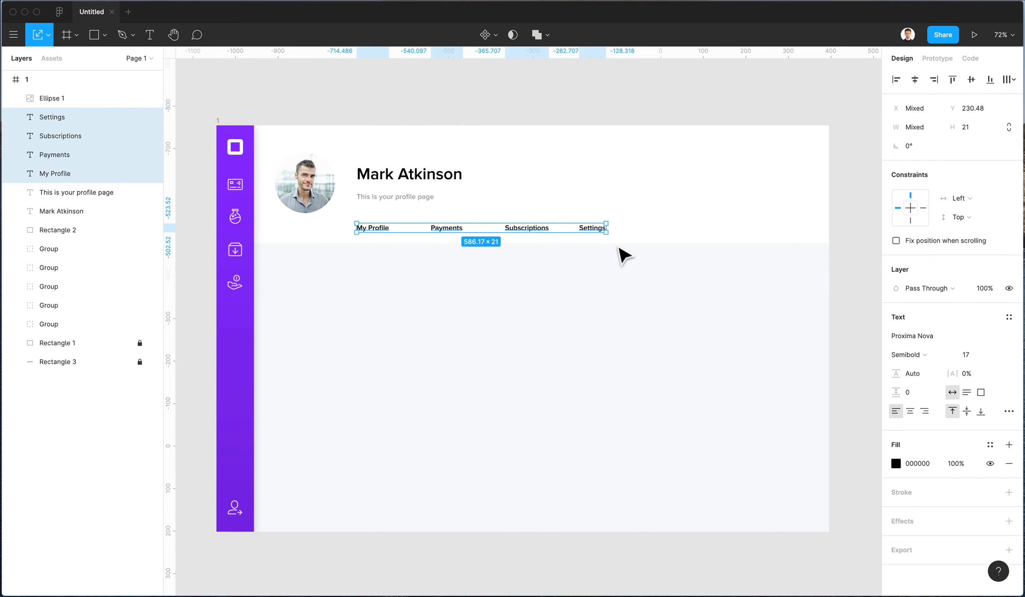
{"action": "left_click", "coordinate": [1011, 79]}
{"action": "left_click", "coordinate": [917, 134]}
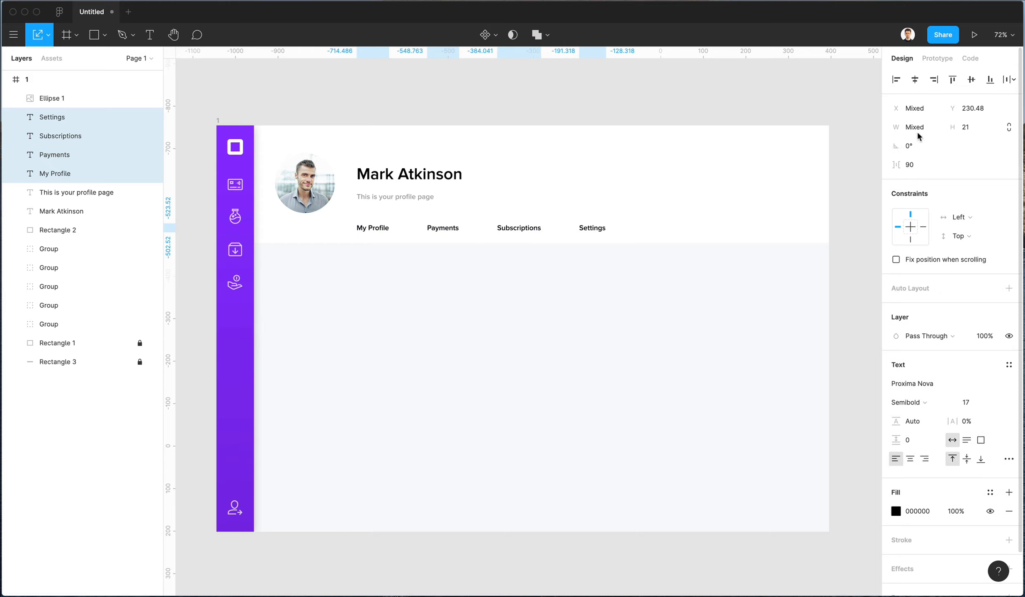
{"action": "left_click", "coordinate": [668, 248]}
{"action": "left_click_drag", "start_coordinate": [422, 228], "coordinate": [716, 252]}
{"action": "left_click", "coordinate": [716, 252]}
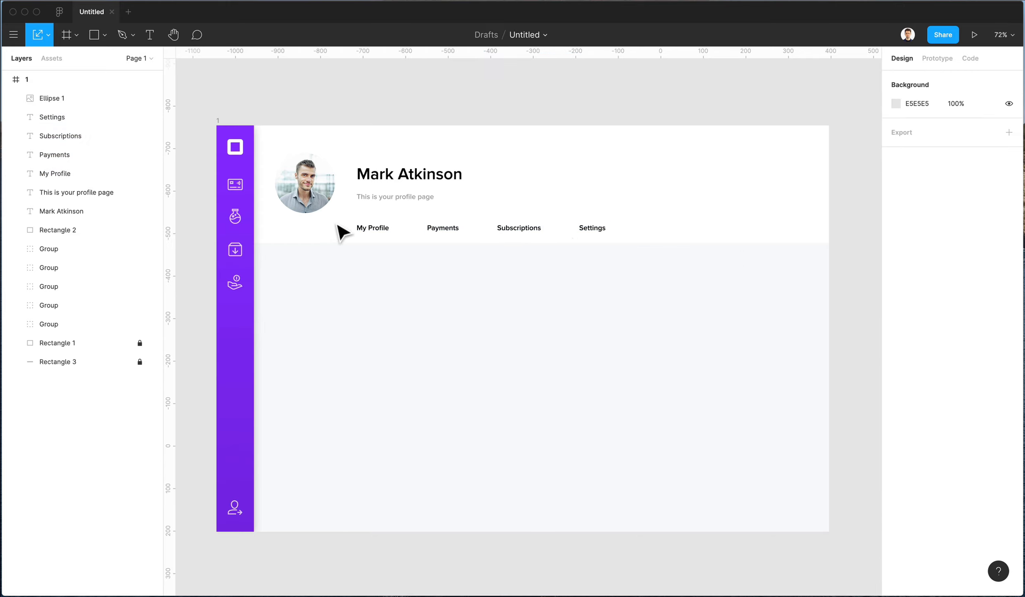
- Set the font weight of the "My Profile", "Payments" and "Settings" labels to Regular
{"action": "left_click_drag", "start_coordinate": [331, 220], "coordinate": [465, 249]}
{"action": "left_click_drag", "start_coordinate": [581, 218], "coordinate": [669, 248]}
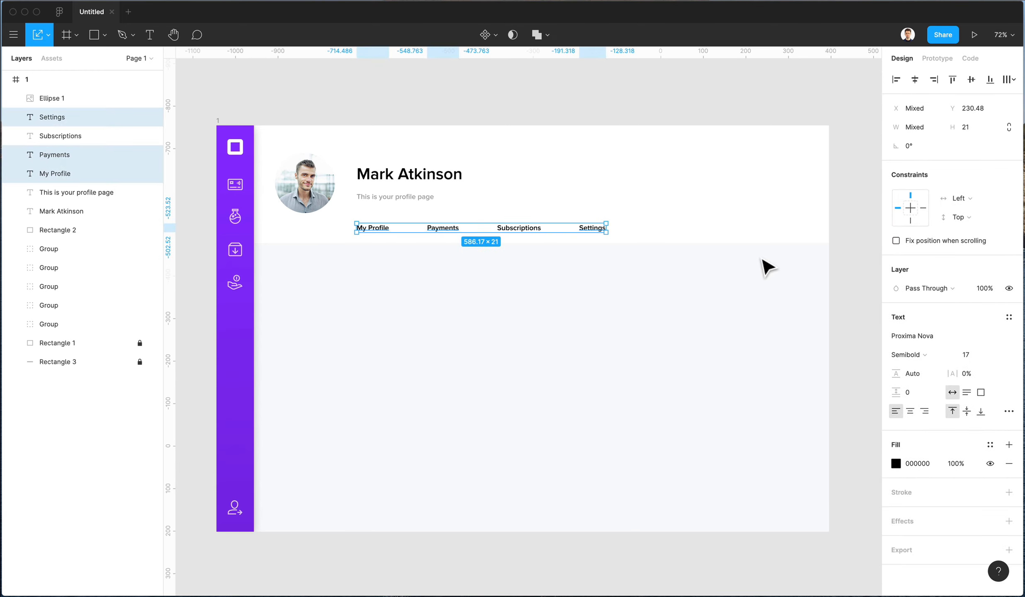
{"action": "left_click", "coordinate": [918, 355]}
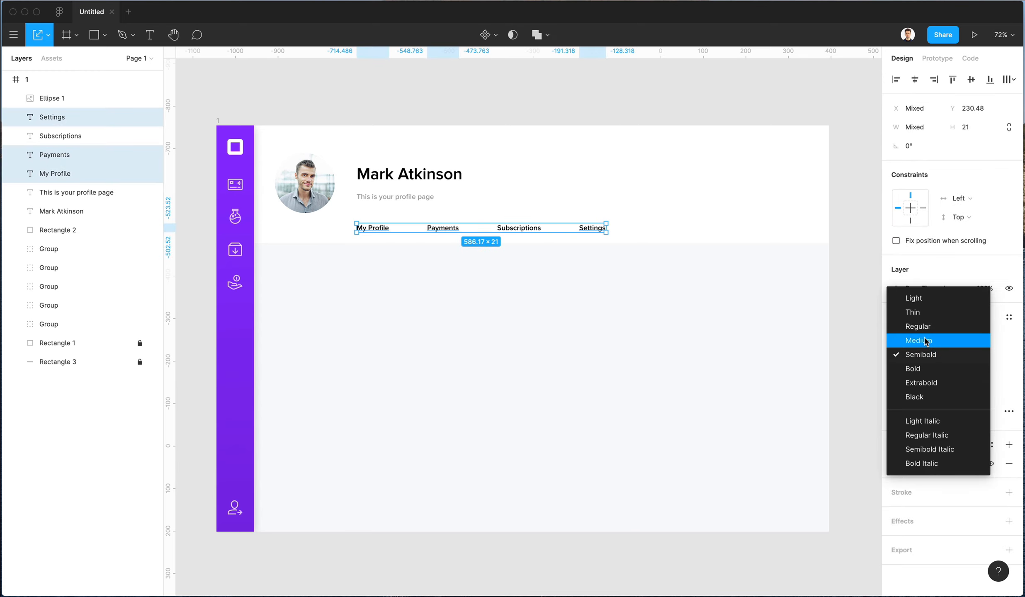
{"action": "left_click", "coordinate": [919, 326]}
{"action": "scroll", "coordinate": [414, 226], "scroll_direction": "down", "scroll_amount": 2}
{"action": "scroll", "coordinate": [413, 229], "scroll_direction": "up", "scroll_amount": 5}
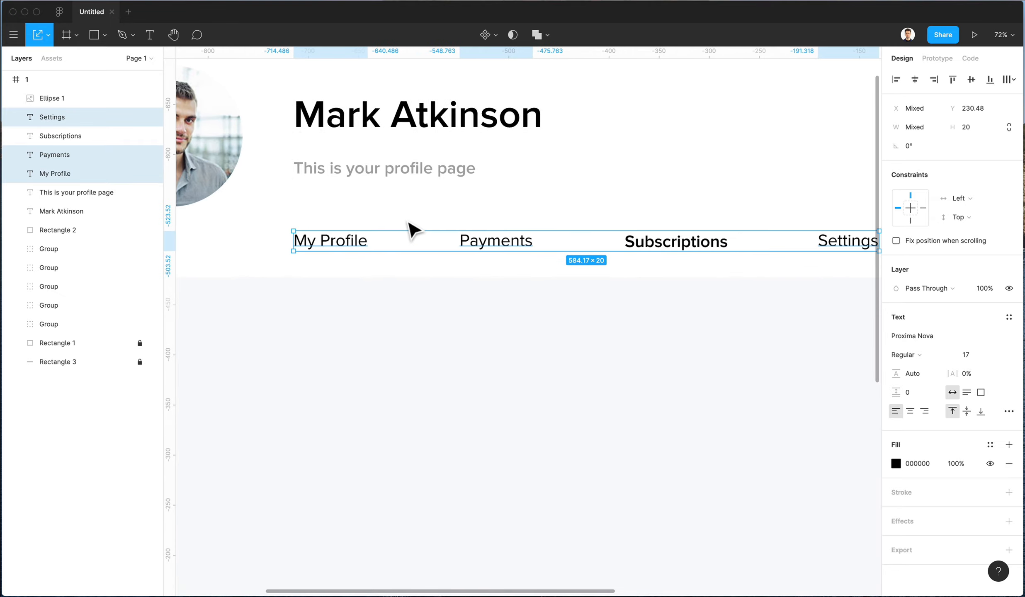
{"action": "key", "text": "i"}
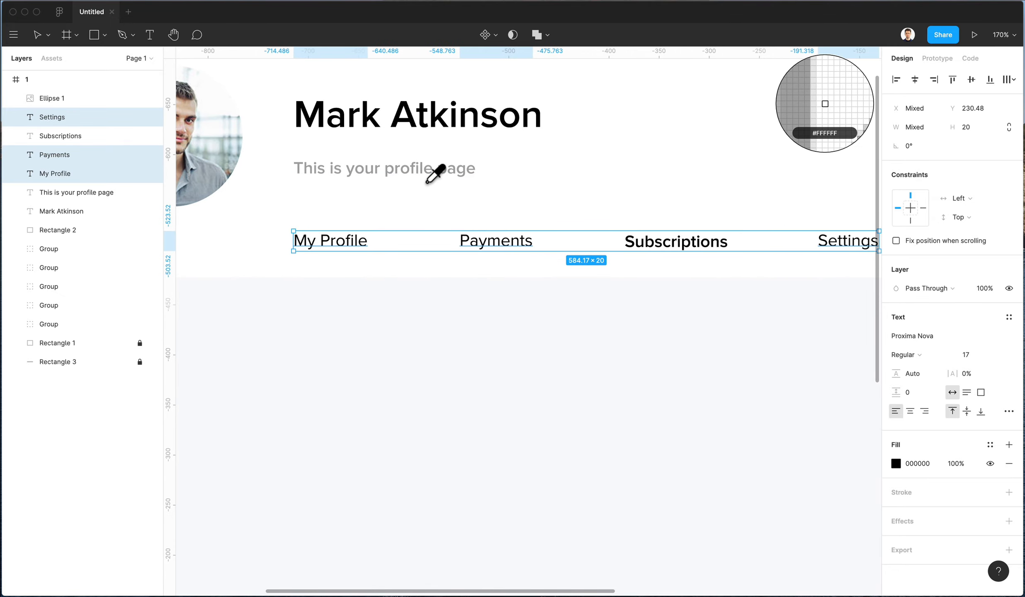
{"action": "key", "text": "Escape"}
{"action": "left_click", "coordinate": [693, 315]}
- Draw a horizontal line about 103 px long beneath the "Subscriptions" label, just above the header's lower edge
{"action": "scroll", "coordinate": [697, 315], "scroll_direction": "down", "scroll_amount": 3}
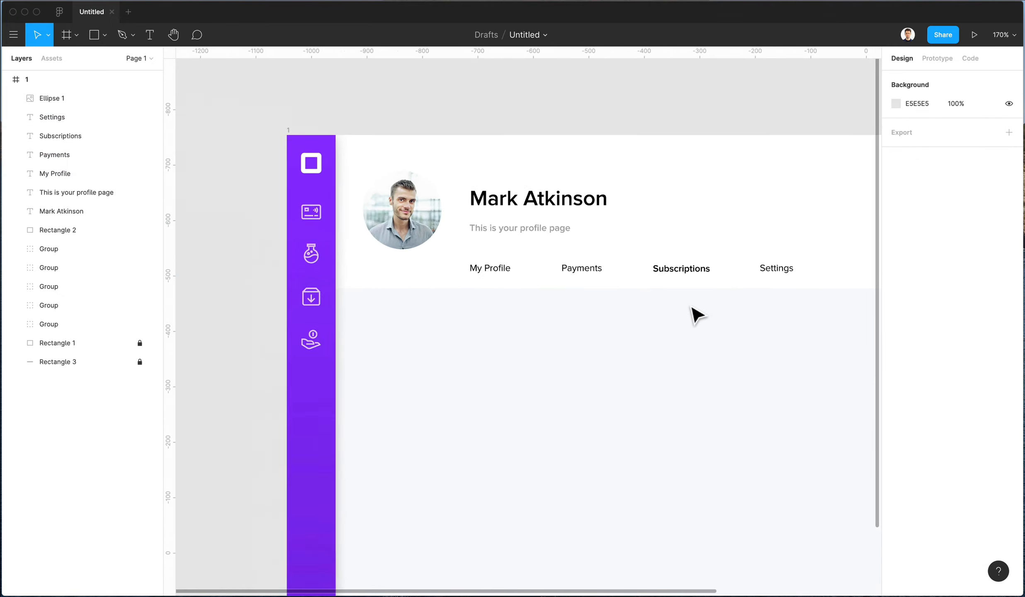
{"action": "scroll", "coordinate": [696, 315], "scroll_direction": "right", "scroll_amount": 3}
{"action": "key", "text": "l"}
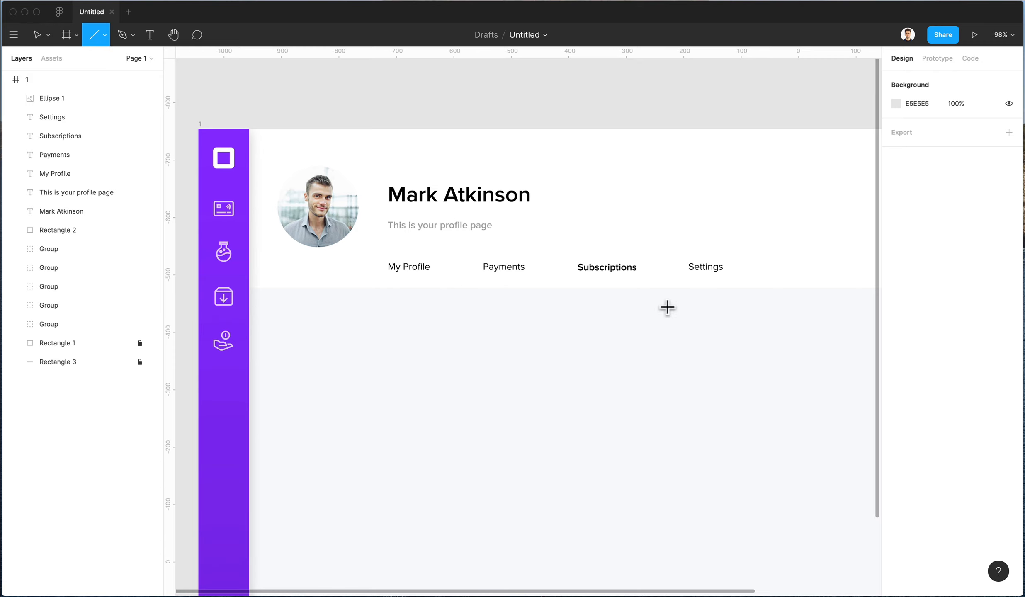
{"action": "left_click_drag", "start_coordinate": [587, 285], "coordinate": [643, 283]}
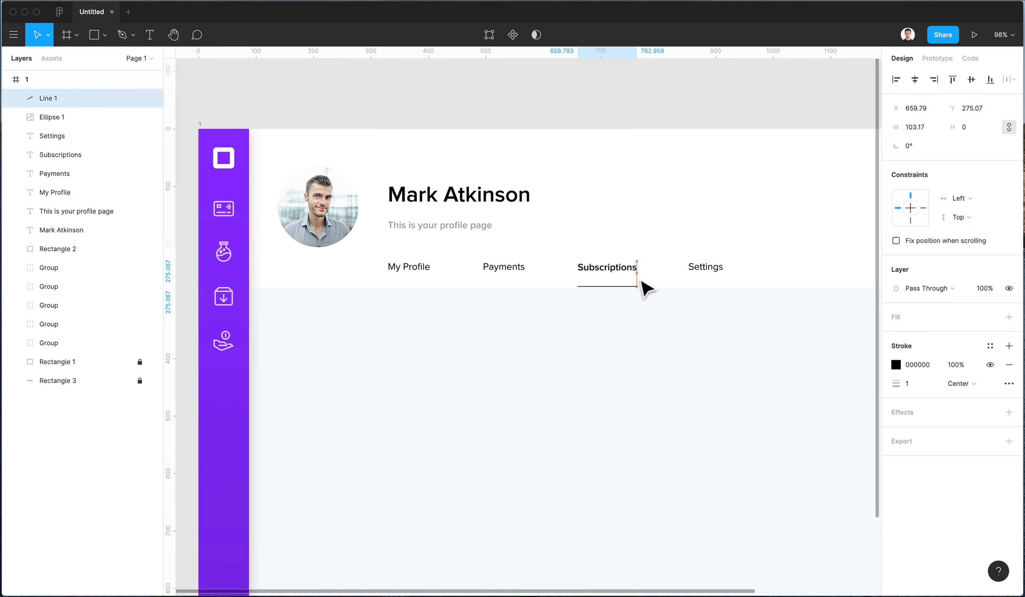
- Set the "Subscriptions" underline's stroke weight to 3 and its colour to 8601EF, sampled from the purple sidebar
{"action": "left_click", "coordinate": [911, 382]}
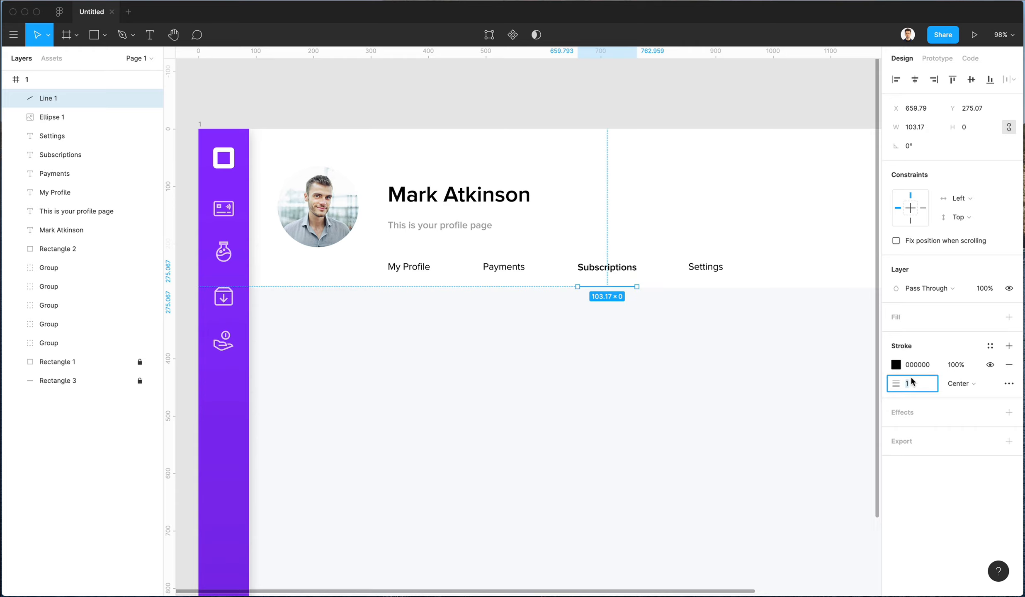
{"action": "type", "text": "4"}
{"action": "key", "text": "Return"}
{"action": "key", "text": "Escape"}
{"action": "key", "text": "i"}
{"action": "left_click", "coordinate": [239, 396]}
{"action": "left_click", "coordinate": [682, 321]}
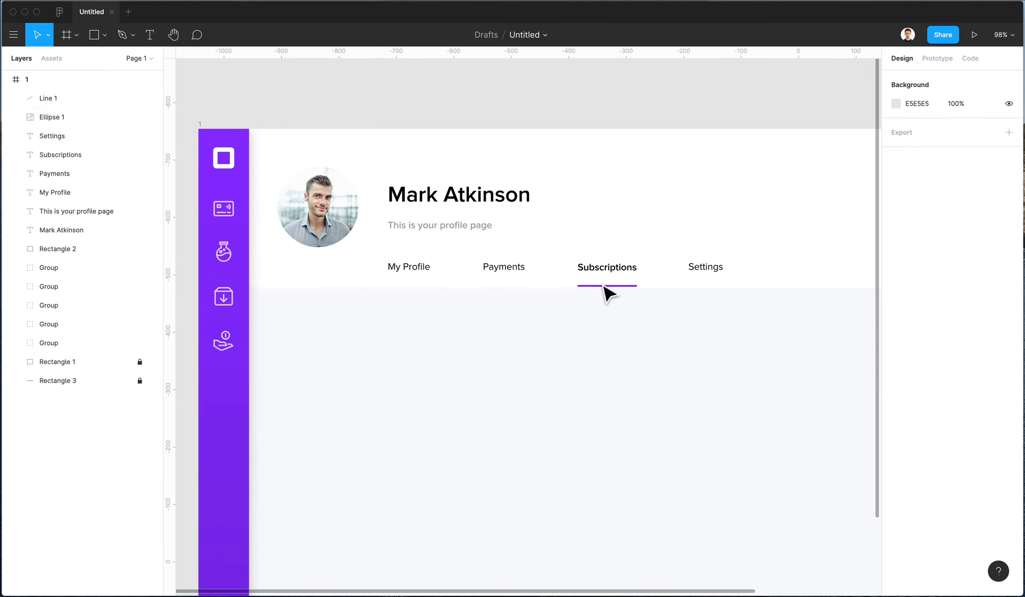
- Nudge the purple underline 1 px down to Y 276.07
{"action": "left_click", "coordinate": [607, 287]}
{"action": "key", "text": "Down"}
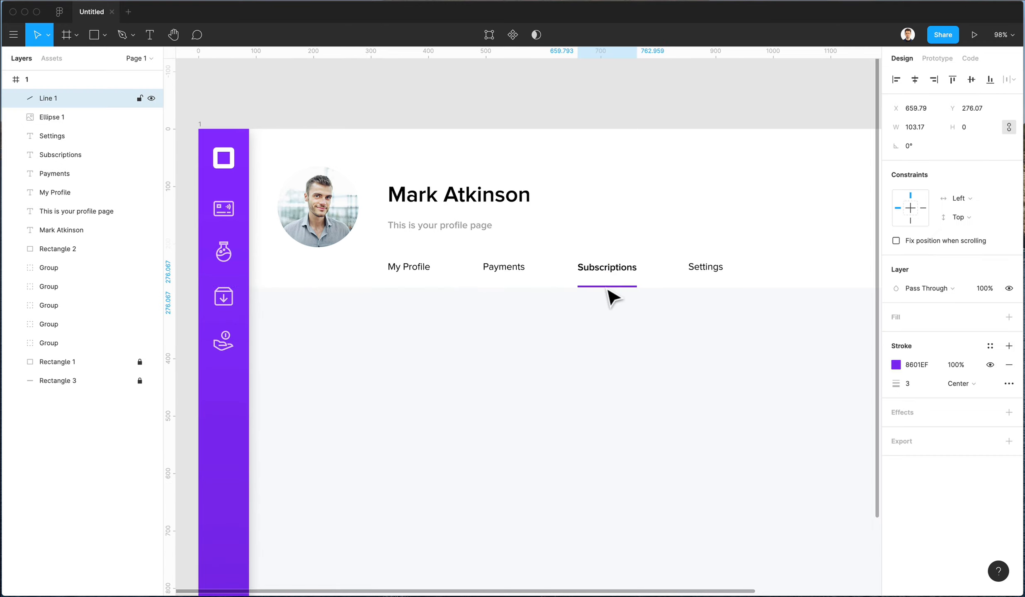
{"action": "left_click", "coordinate": [614, 337]}
{"action": "scroll", "coordinate": [613, 336], "scroll_direction": "down", "scroll_amount": 5}
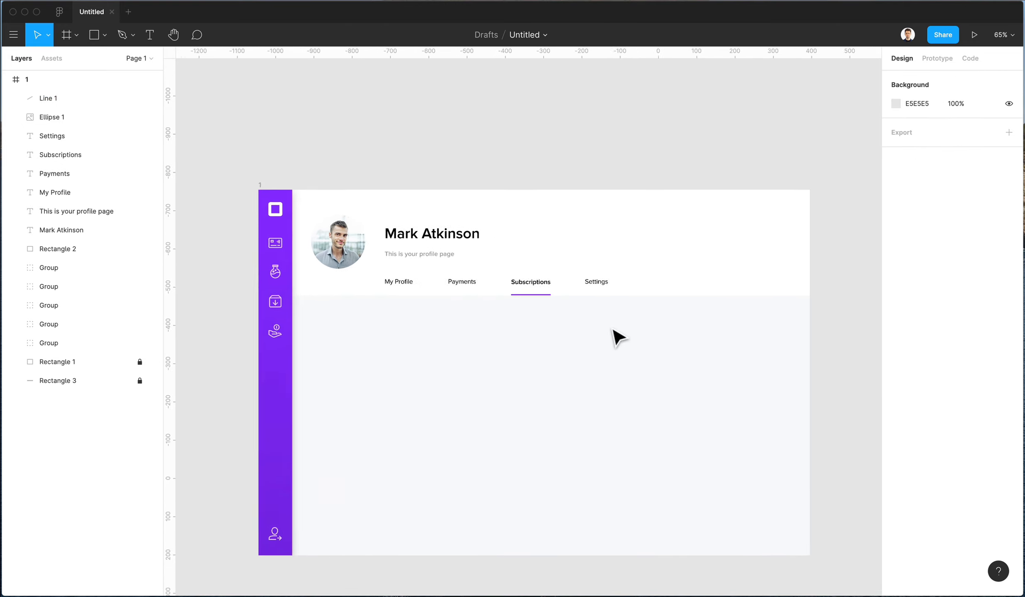
- Nudge the subtitle slightly up towards the profile name
{"action": "scroll", "coordinate": [618, 338], "scroll_direction": "right", "scroll_amount": 3}
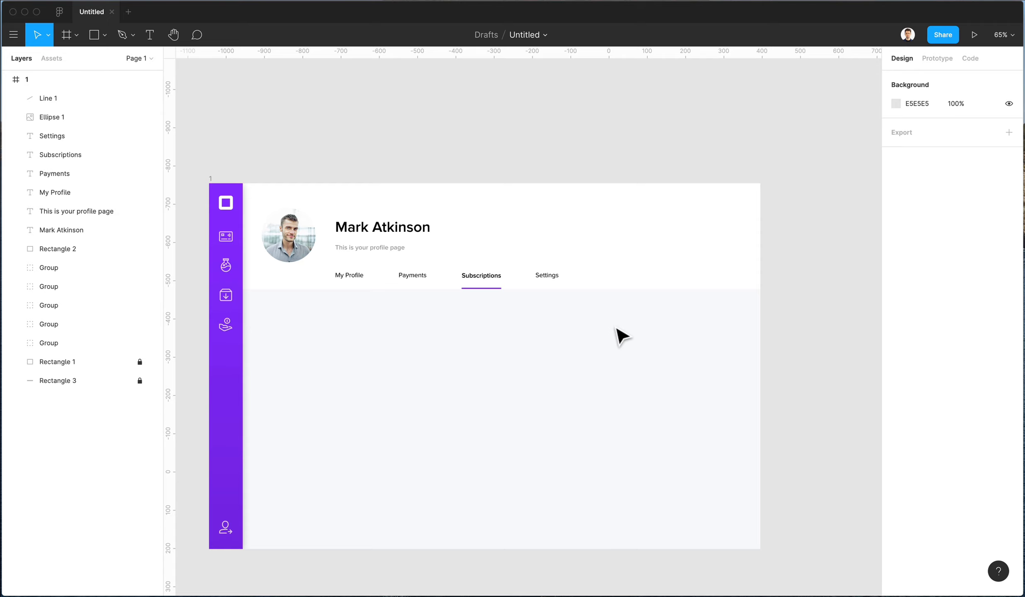
{"action": "left_click", "coordinate": [394, 237]}
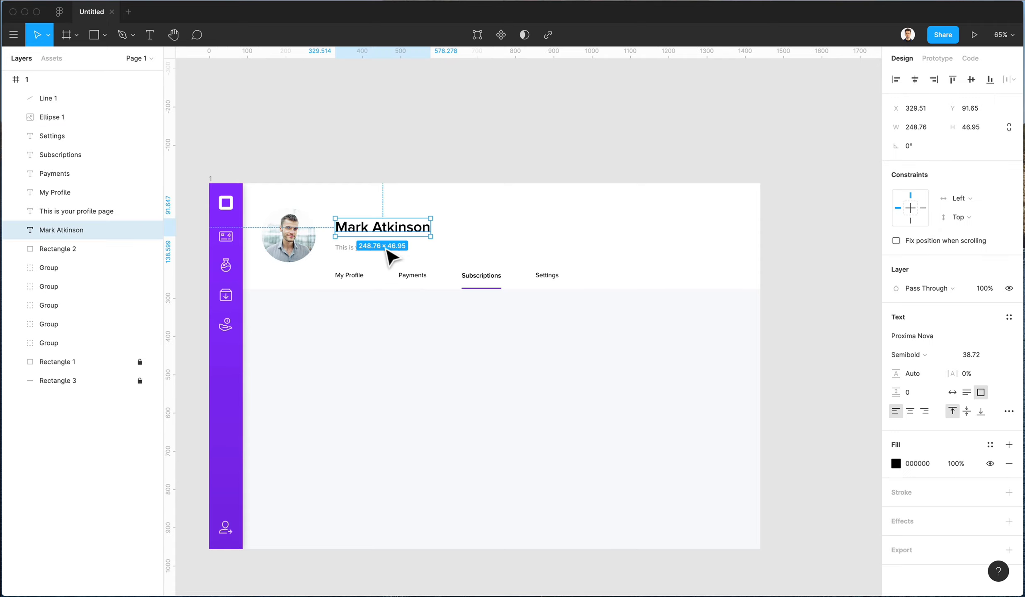
{"action": "left_click", "coordinate": [389, 251]}
{"action": "left_click", "coordinate": [358, 227]}
{"action": "double_click", "coordinate": [356, 226]}
{"action": "left_click", "coordinate": [377, 212]}
- Duplicate the avatar and profile name together into the right half of the header
{"action": "left_click", "coordinate": [288, 234]}
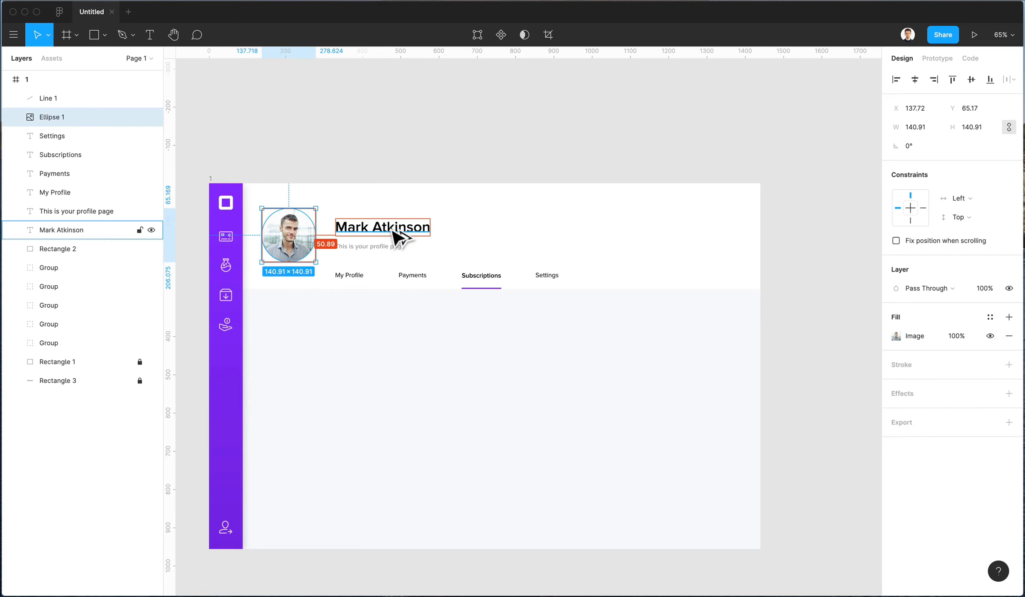
{"action": "left_click", "coordinate": [391, 228], "text": "shift"}
{"action": "left_click_drag", "start_coordinate": [391, 228], "coordinate": [686, 216]}
{"action": "left_click", "coordinate": [416, 238]}
{"action": "left_click", "coordinate": [359, 231]}
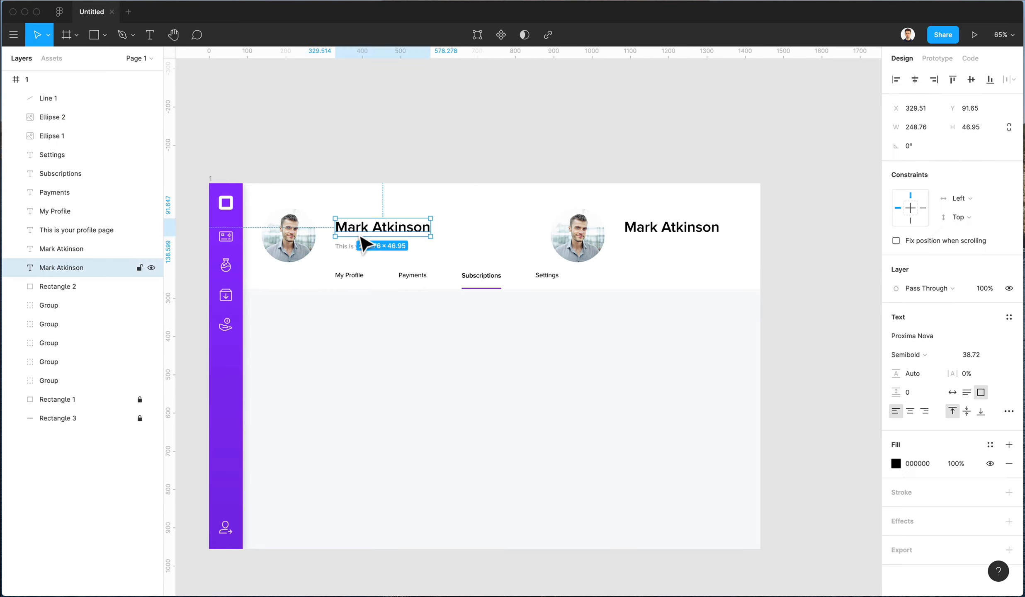
{"action": "double_click", "coordinate": [356, 231]}
{"action": "key", "text": "Escape"}
- Shrink the duplicated avatar and place it in the header's upper-right corner
{"action": "left_click_drag", "start_coordinate": [601, 241], "coordinate": [739, 203]}
{"action": "key", "text": "super+z"}
{"action": "left_click", "coordinate": [783, 203]}
- Delete the duplicated avatar and profile name from the right half of the header
{"action": "scroll", "coordinate": [746, 217], "scroll_direction": "up", "scroll_amount": 2}
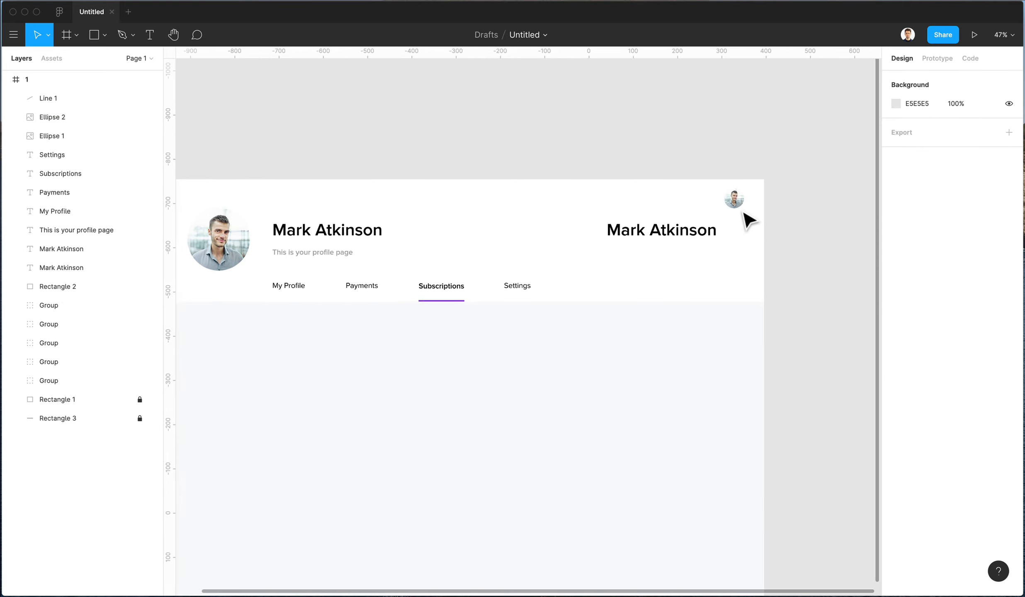
{"action": "scroll", "coordinate": [663, 218], "scroll_direction": "left", "scroll_amount": 3}
{"action": "scroll", "coordinate": [664, 218], "scroll_direction": "right", "scroll_amount": 3}
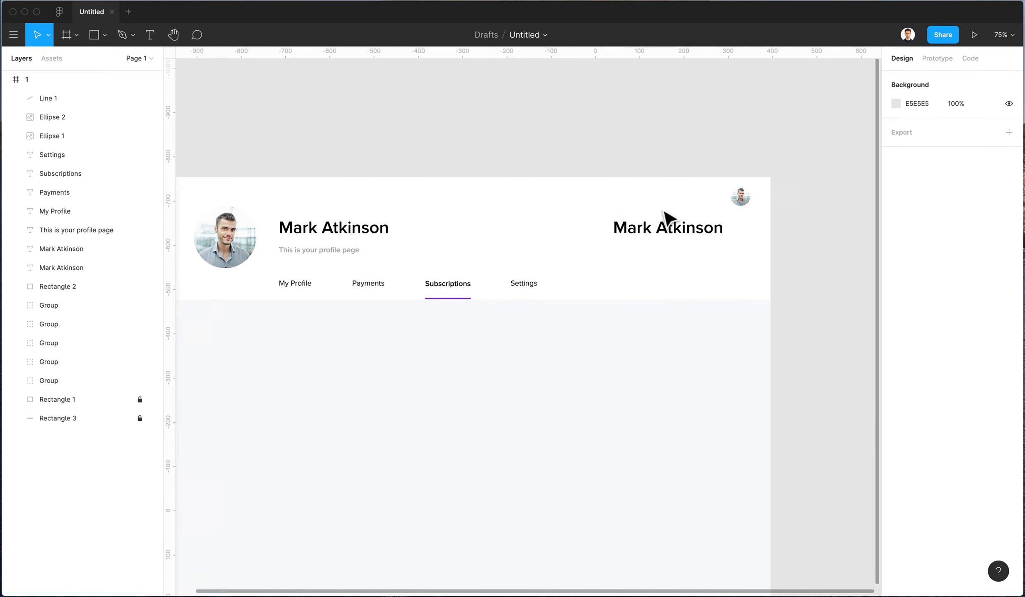
{"action": "left_click_drag", "start_coordinate": [591, 193], "coordinate": [767, 273]}
{"action": "key", "text": "Delete"}
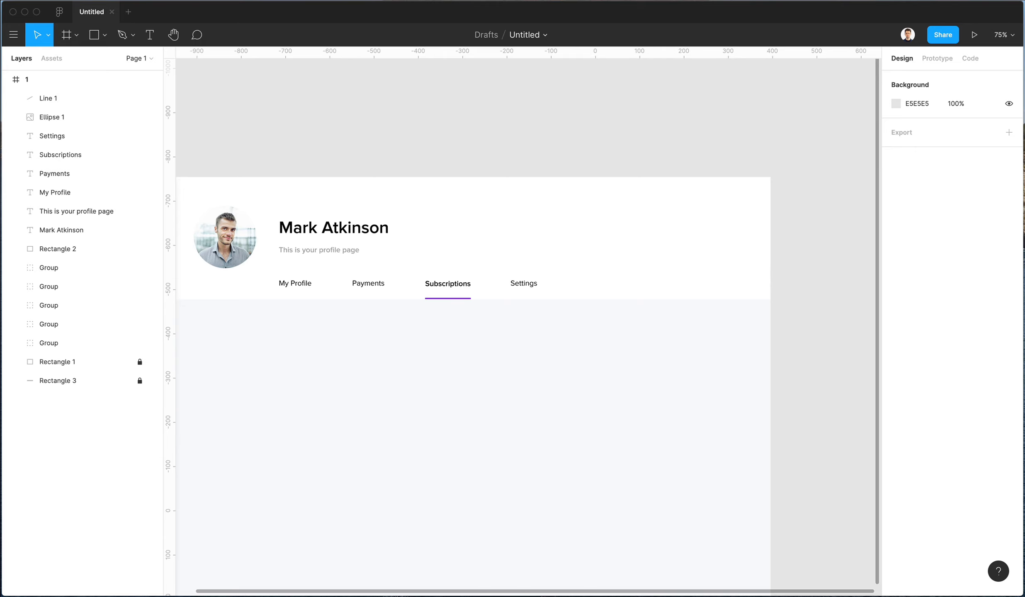
- Switch to Nucleo, search for "dots" and place the vertical three-dot outline icon in the header's upper-right corner in Figma
{"action": "key", "text": "super+Tab"}
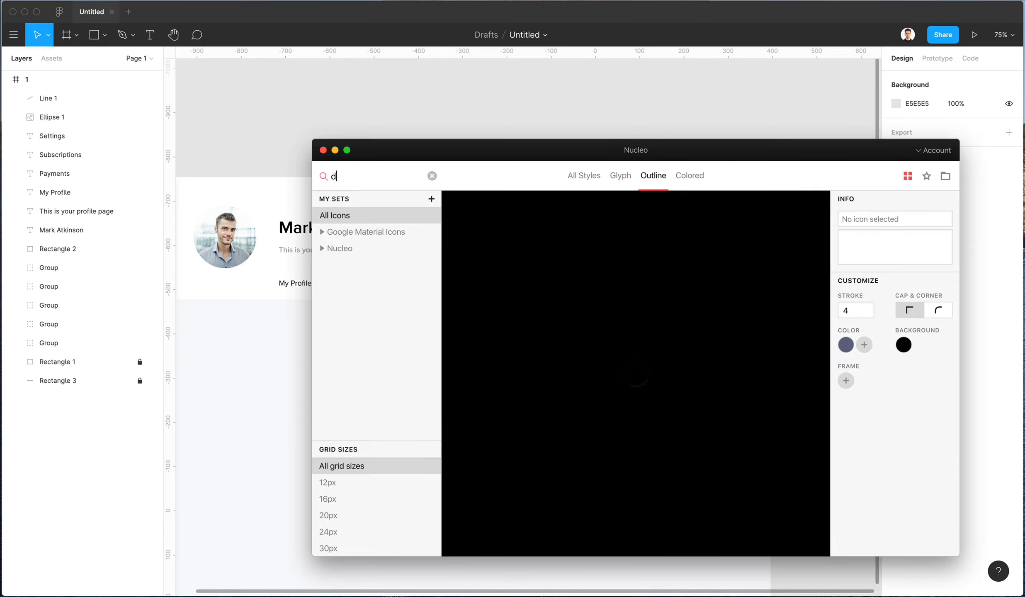
{"action": "type", "text": "dots"}
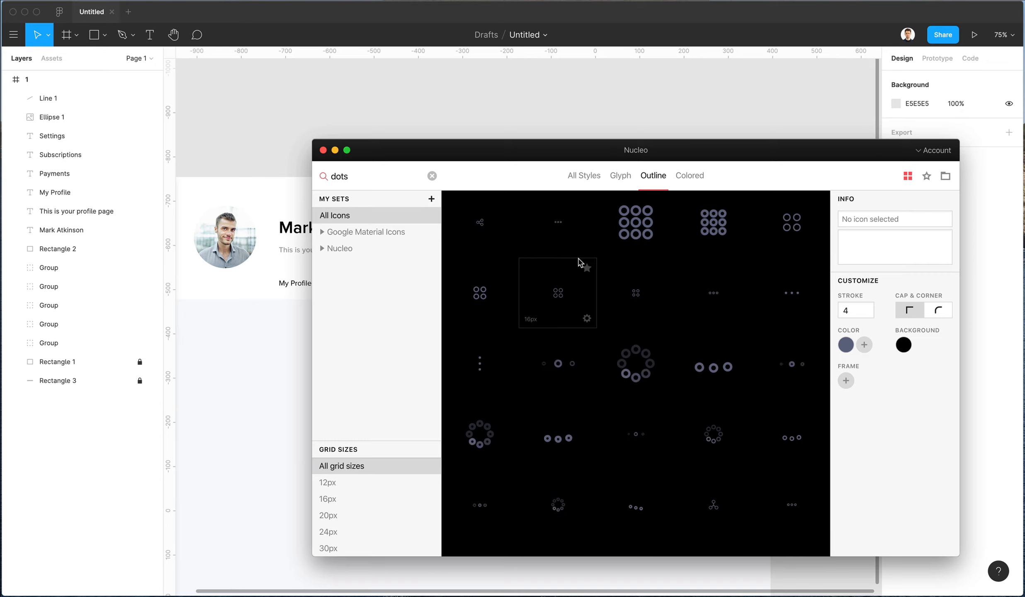
{"action": "scroll", "coordinate": [583, 262], "scroll_direction": "down", "scroll_amount": 1}
{"action": "left_click_drag", "start_coordinate": [481, 313], "coordinate": [757, 198]}
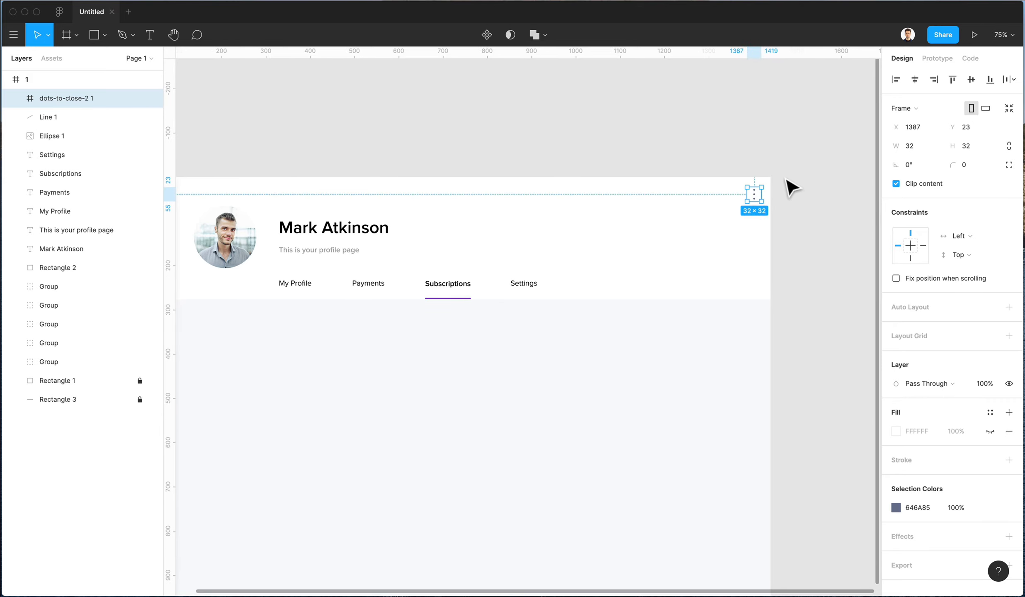
- Move the three-dot icon to X 1385, Y 27 and ungroup its outer frame
{"action": "key", "text": "Down"}
{"action": "key", "text": "Left"}
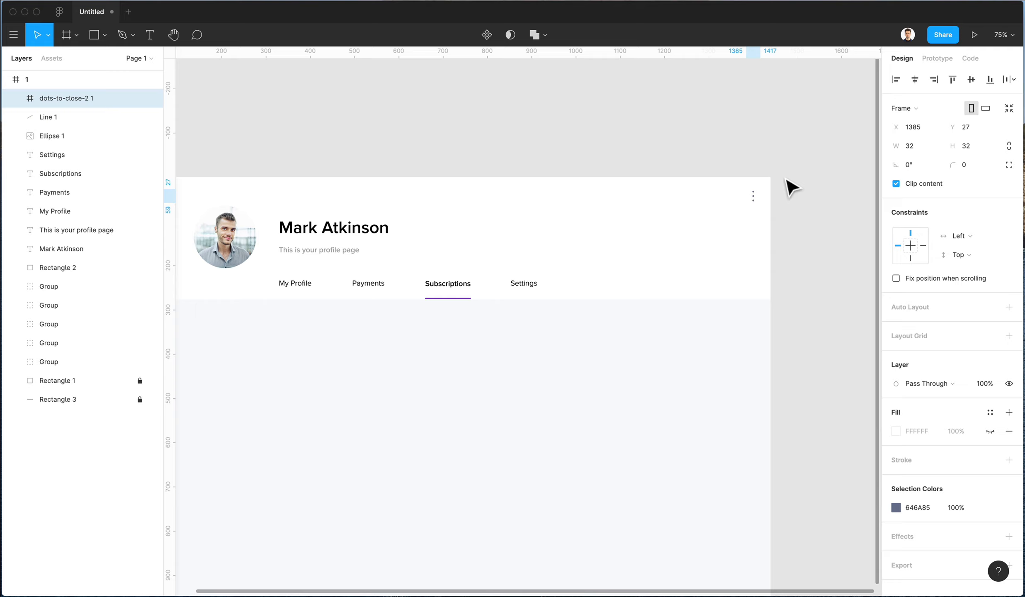
{"action": "key", "text": "super+g"}
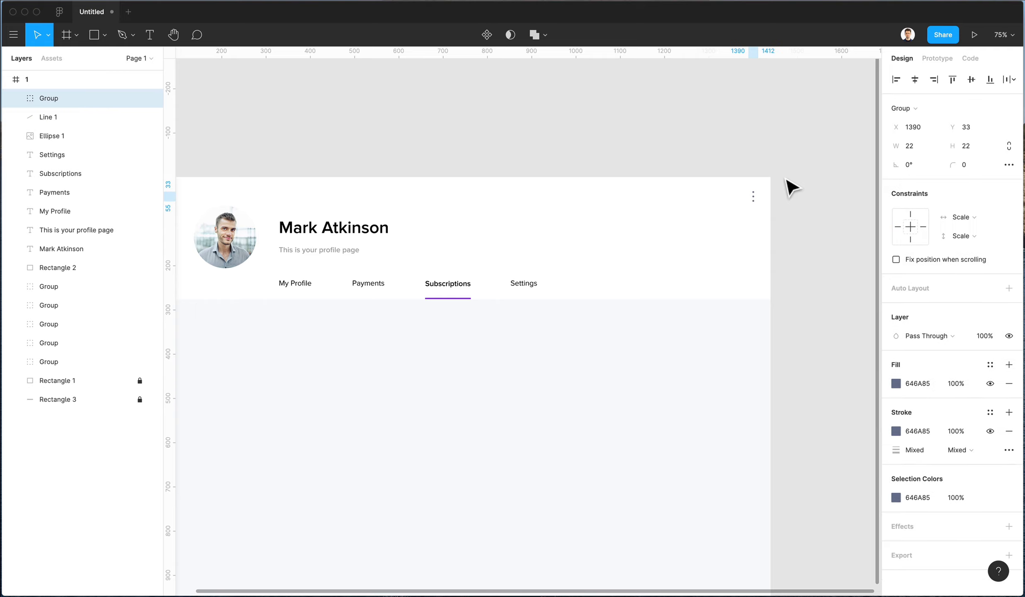
{"action": "left_click", "coordinate": [776, 176]}
- Nudge the "This is your profile page" subtitle up to Y 152.07
{"action": "scroll", "coordinate": [774, 179], "scroll_direction": "left", "scroll_amount": 5}
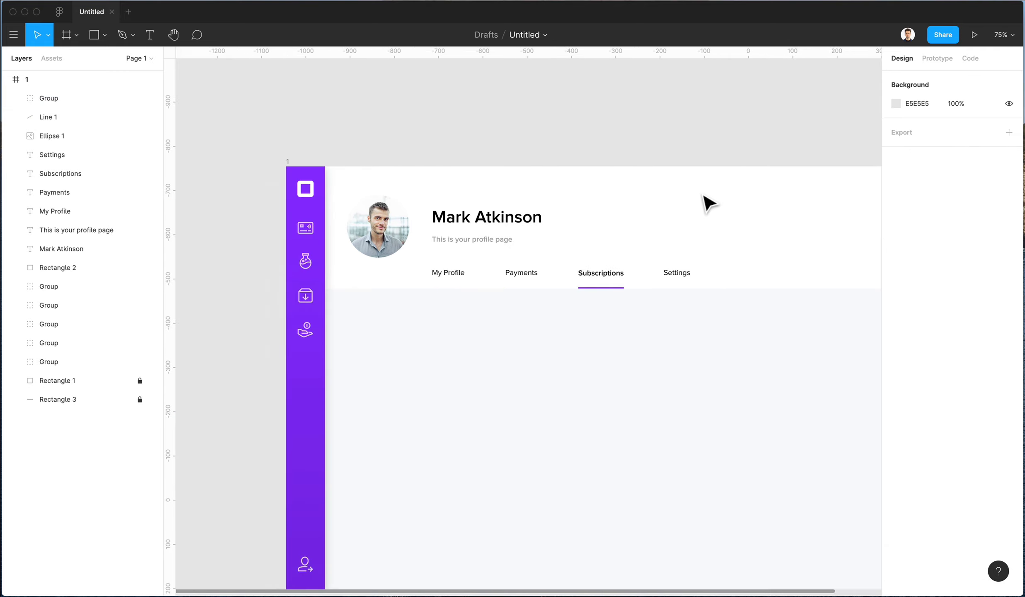
{"action": "left_click", "coordinate": [479, 239]}
{"action": "key", "text": "Up"}
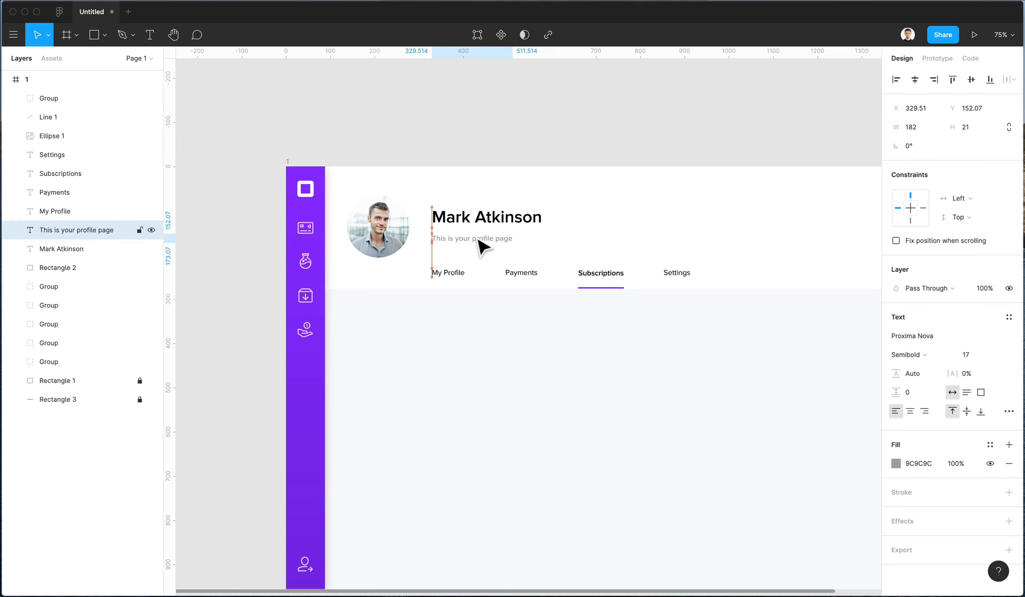
{"action": "scroll", "coordinate": [479, 246], "scroll_direction": "right", "scroll_amount": 5}
{"action": "left_click", "coordinate": [699, 222]}
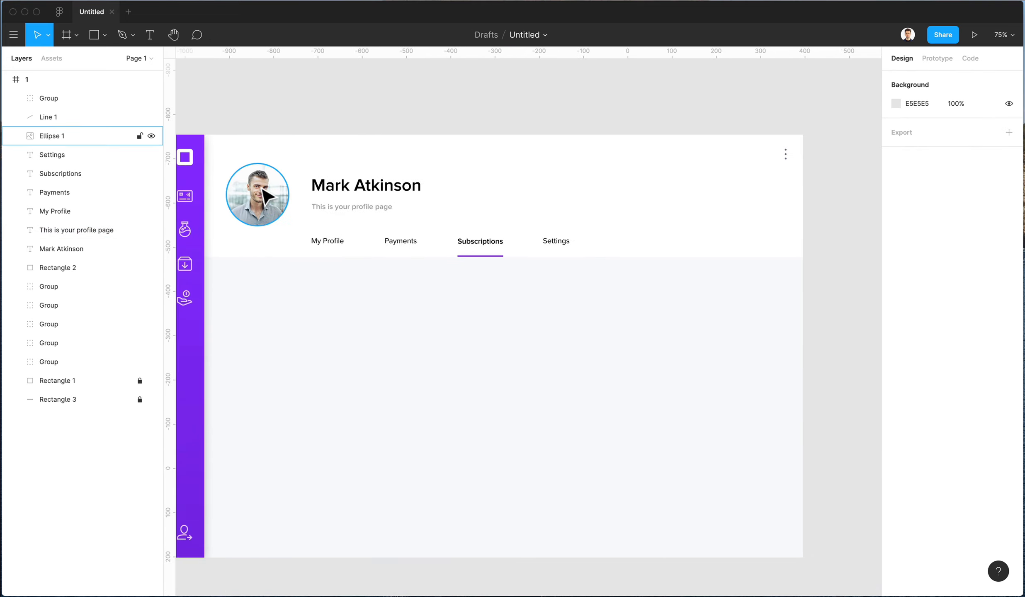
- Add a drop shadow to the avatar ellipse with a blur of 34 and 9% opacity
{"action": "left_click", "coordinate": [263, 190]}
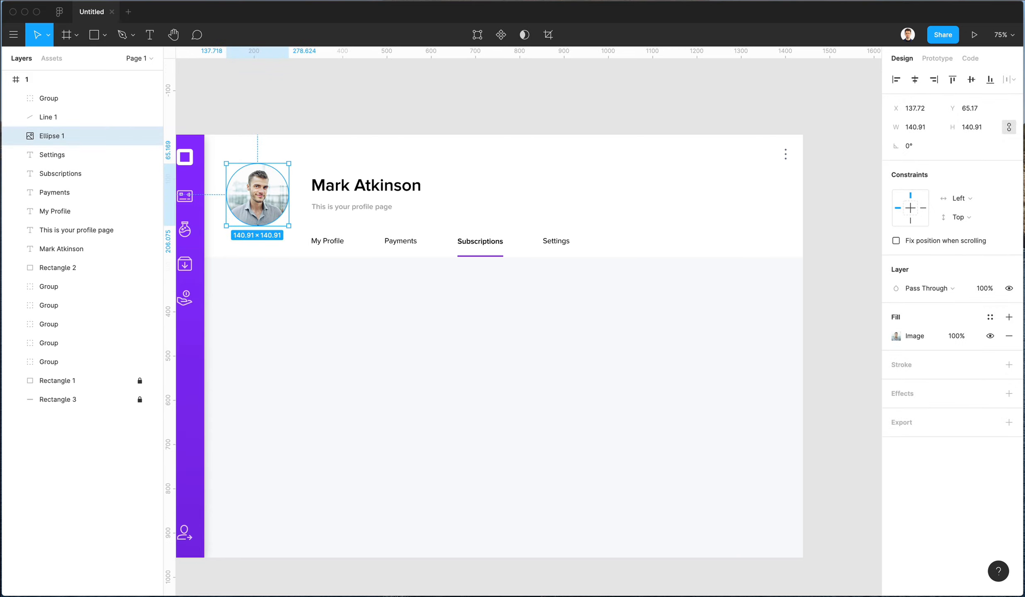
{"action": "left_click", "coordinate": [906, 397]}
{"action": "left_click", "coordinate": [900, 410]}
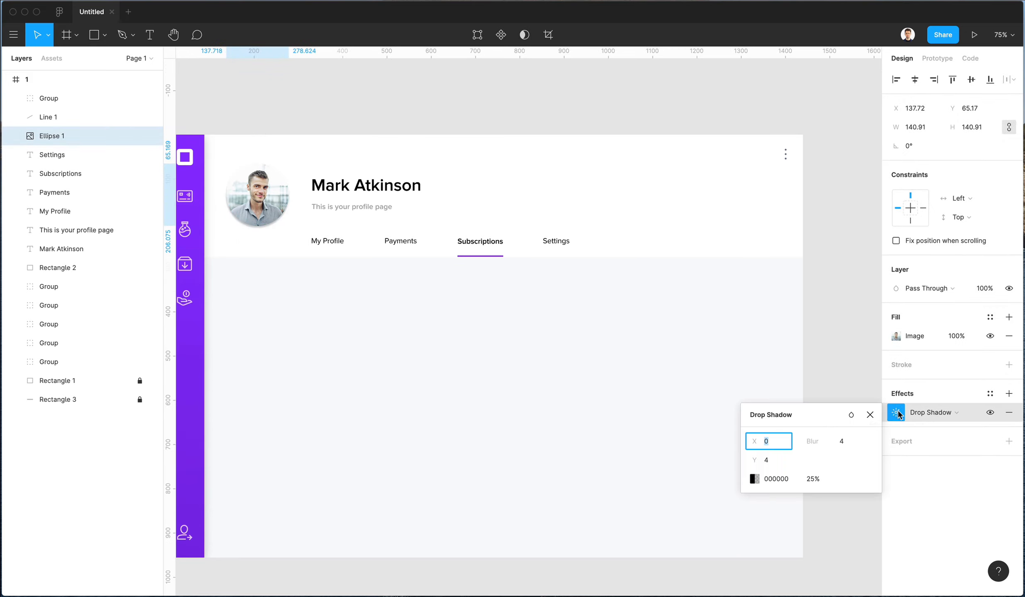
{"action": "left_click", "coordinate": [785, 463]}
{"action": "type", "text": "34"}
{"action": "key", "text": "Return"}
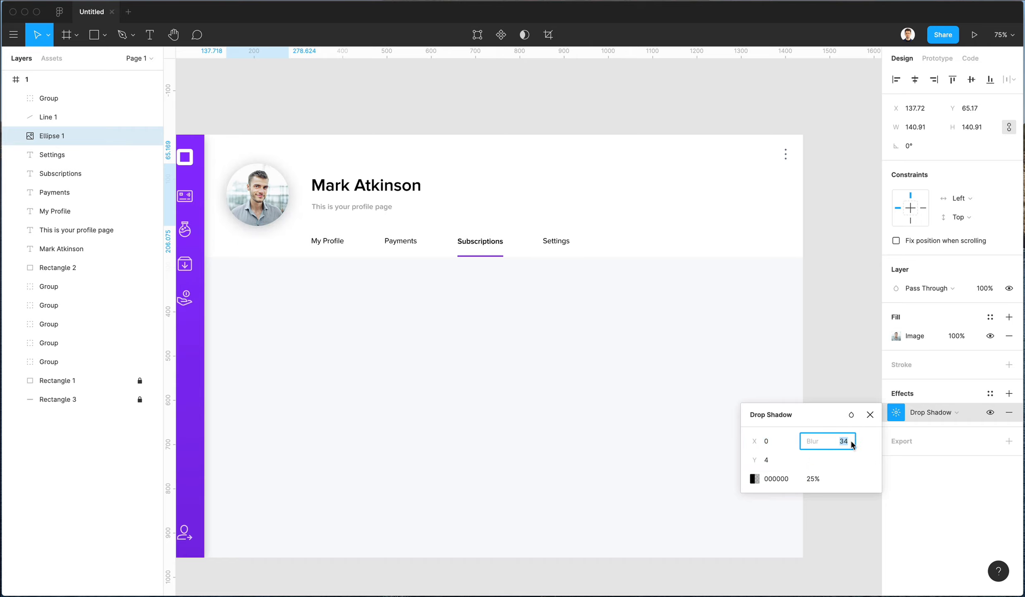
{"action": "left_click", "coordinate": [813, 479]}
{"action": "type", "text": "15"}
{"action": "key", "text": "Return"}
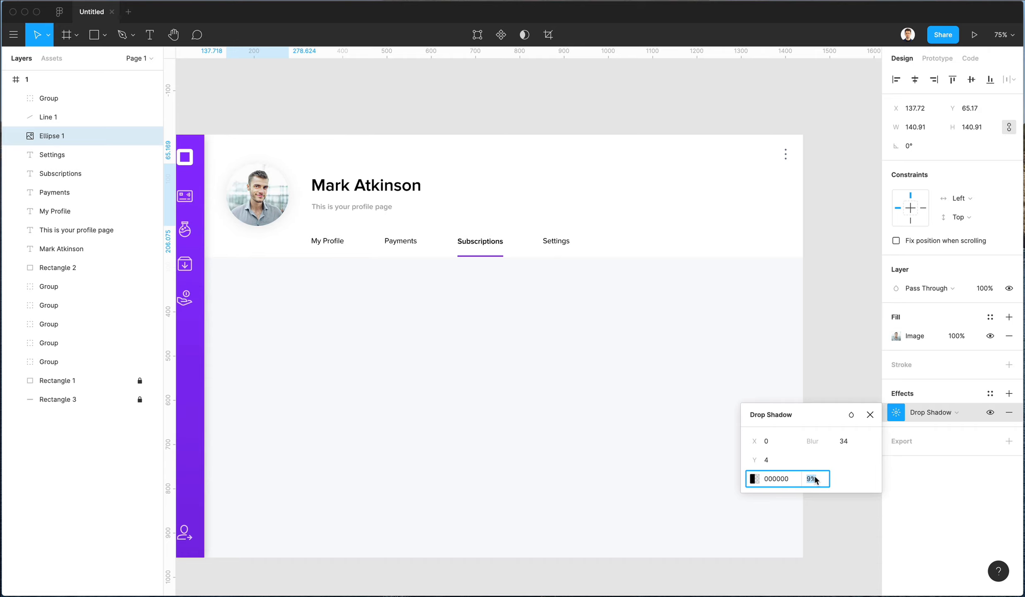
{"action": "left_click", "coordinate": [508, 304]}
- Draw a card rectangle of about 362 × 604 in the content area and duplicate it twice to form three columns
{"action": "scroll", "coordinate": [508, 305], "scroll_direction": "left", "scroll_amount": 2}
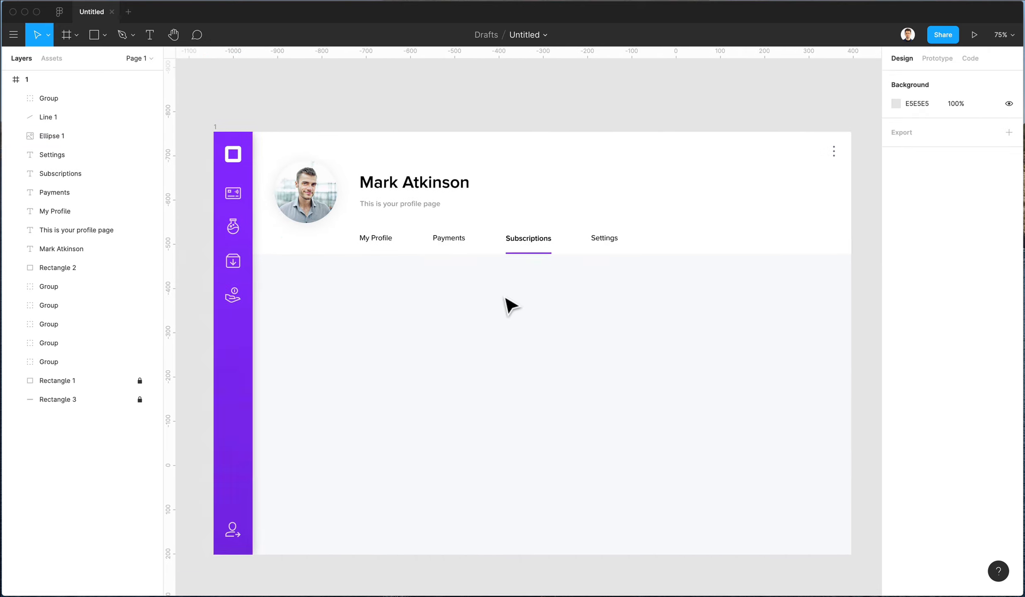
{"action": "scroll", "coordinate": [342, 285], "scroll_direction": "up", "scroll_amount": 3}
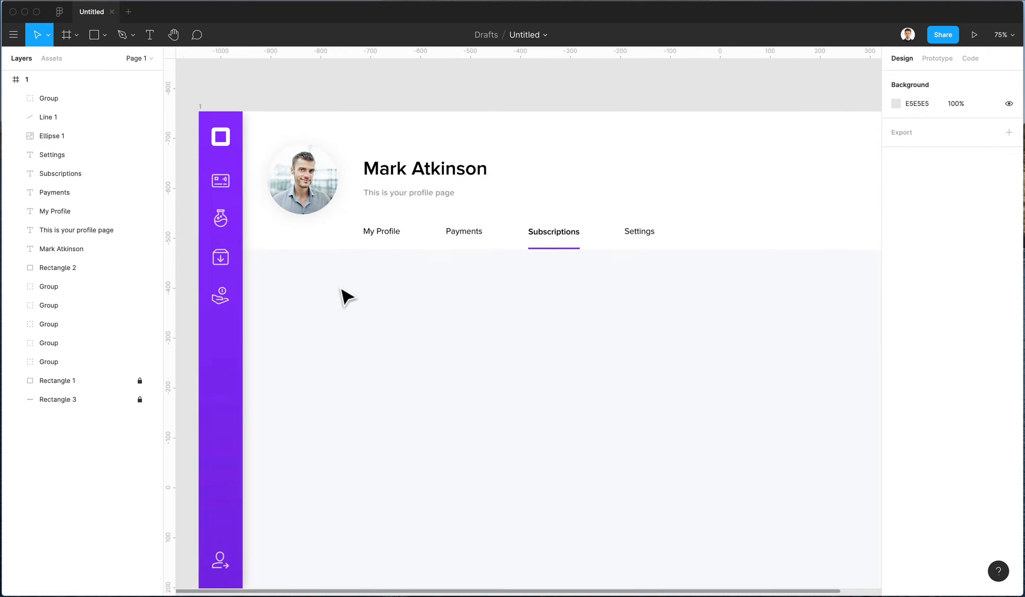
{"action": "scroll", "coordinate": [341, 286], "scroll_direction": "right", "scroll_amount": 3}
{"action": "scroll", "coordinate": [341, 290], "scroll_direction": "down", "scroll_amount": 3}
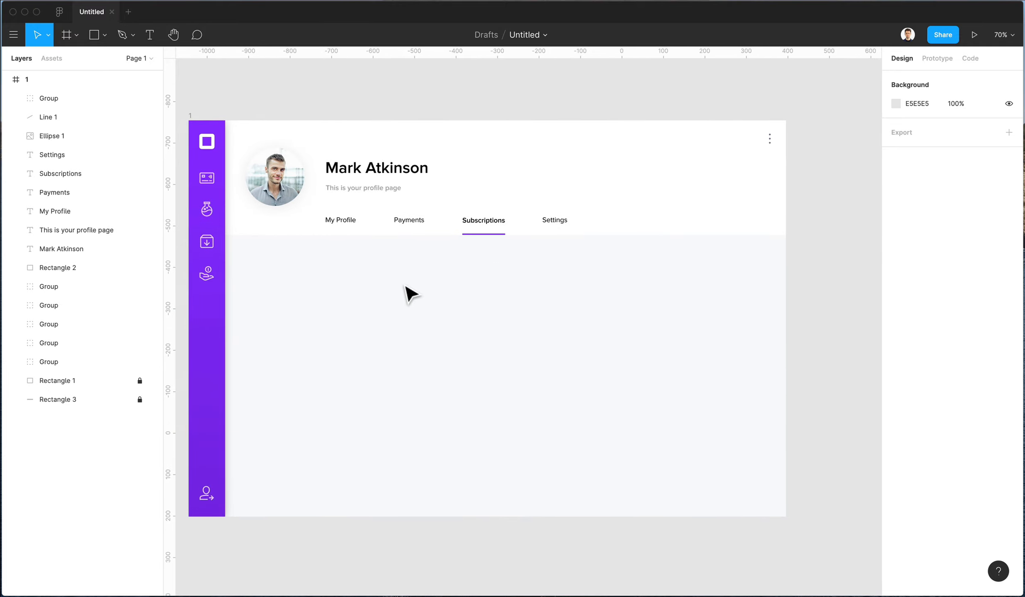
{"action": "key", "text": "r"}
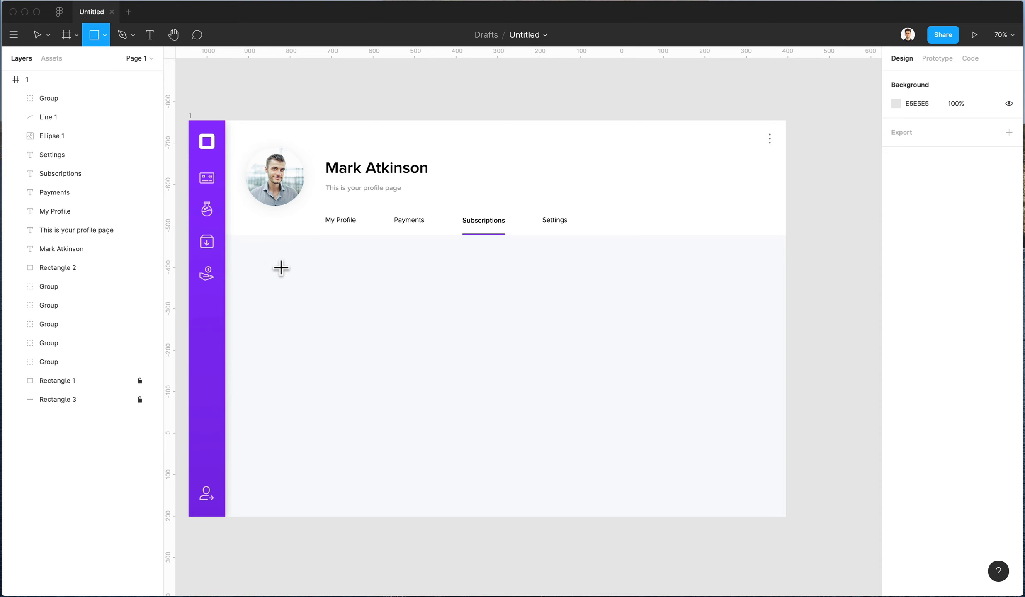
{"action": "mouse_move", "coordinate": [263, 249]}
{"action": "left_mouse_down"}
{"action": "mouse_move", "coordinate": [401, 481]}
{"action": "mouse_move", "coordinate": [392, 508]}
{"action": "mouse_move", "coordinate": [413, 499]}
{"action": "left_mouse_up"}
{"action": "mouse_move", "coordinate": [333, 368]}
{"action": "left_mouse_down"}
{"action": "mouse_move", "coordinate": [316, 370]}
{"action": "mouse_move", "coordinate": [496, 378]}
{"action": "mouse_move", "coordinate": [476, 380]}
{"action": "left_mouse_up"}
{"action": "key", "text": "super+d"}
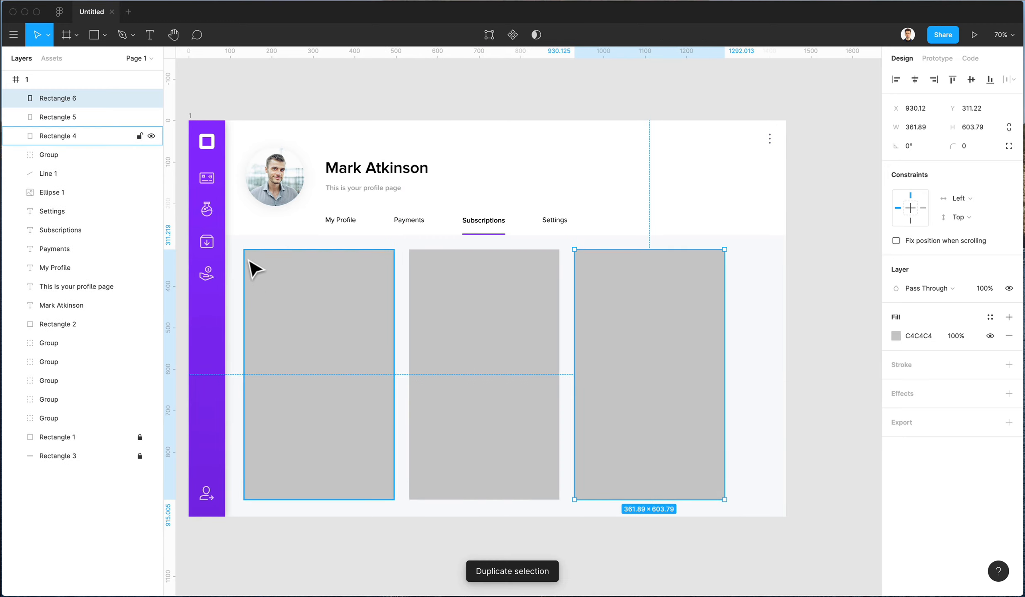
- Move the three card rectangles down to Y 313.22, widen each to 380.68 and spread them with a gap of 56
{"action": "left_click_drag", "start_coordinate": [249, 240], "coordinate": [779, 360]}
{"action": "key", "text": "Down"}
{"action": "key", "text": "Down"}
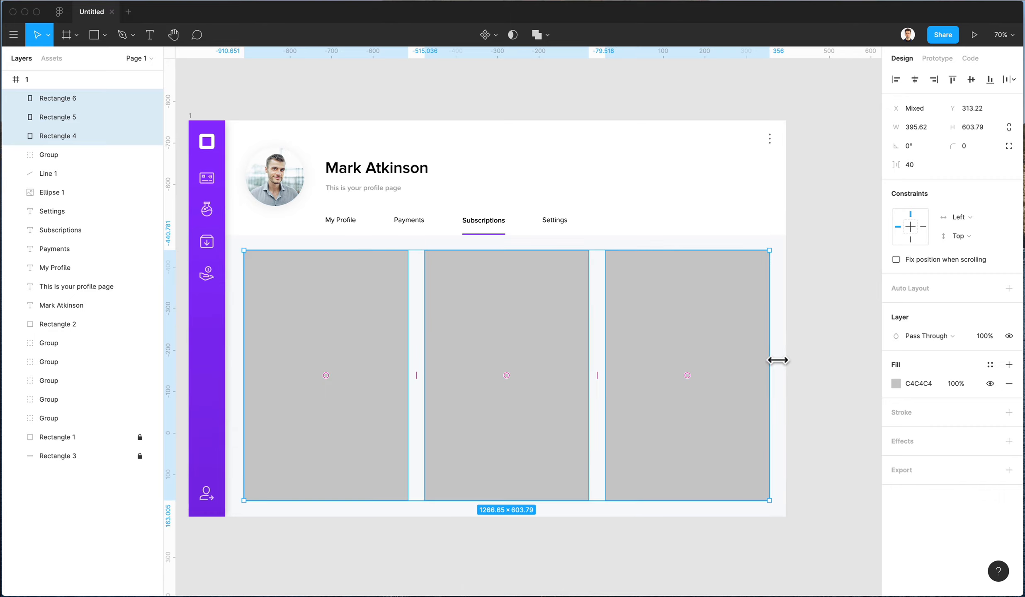
{"action": "left_click_drag", "start_coordinate": [778, 360], "coordinate": [381, 396]}
{"action": "left_click", "coordinate": [821, 338]}
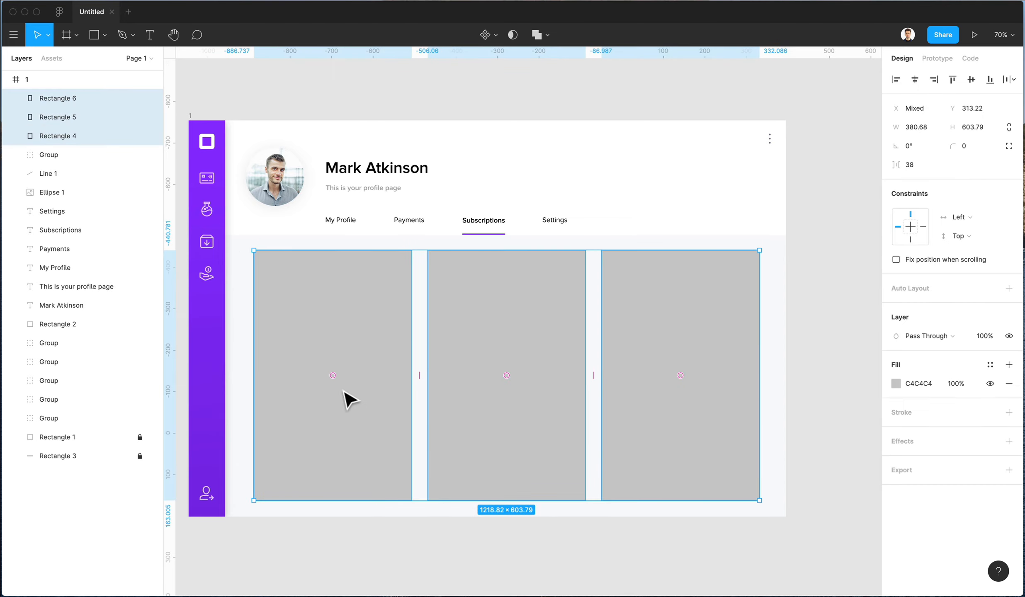
{"action": "left_click_drag", "start_coordinate": [633, 526], "coordinate": [710, 442]}
{"action": "left_click_drag", "start_coordinate": [239, 288], "coordinate": [646, 374]}
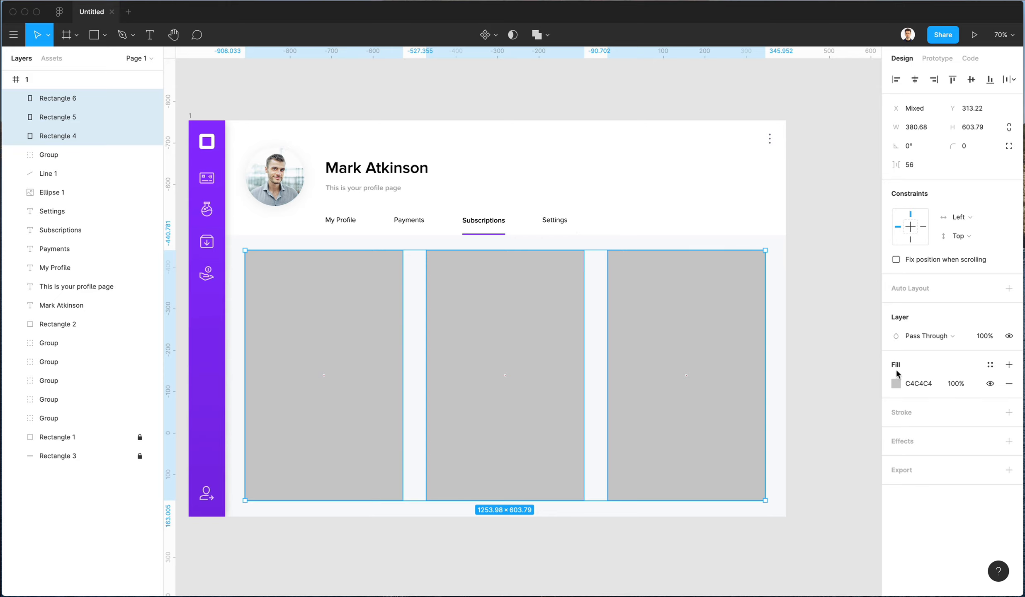
- Fill the three card rectangles with white FFFFFF
{"action": "left_click", "coordinate": [895, 381]}
{"action": "left_click_drag", "start_coordinate": [804, 392], "coordinate": [567, 149]}
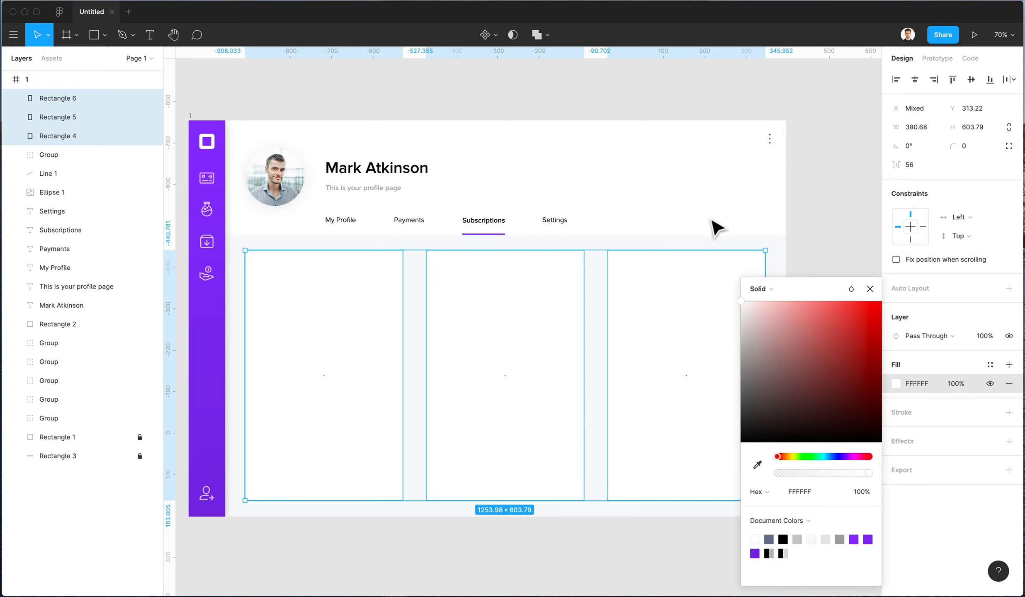
{"action": "left_click", "coordinate": [686, 217]}
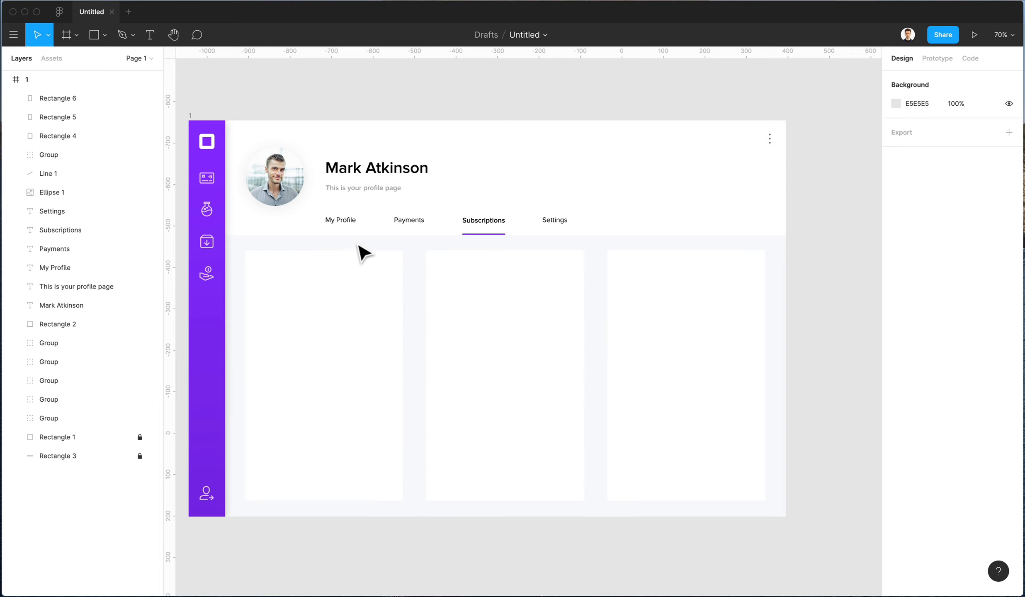
- Reduce the gap between the three white cards to 47 and nudge them right to recentre the row
{"action": "left_click_drag", "start_coordinate": [353, 239], "coordinate": [681, 321]}
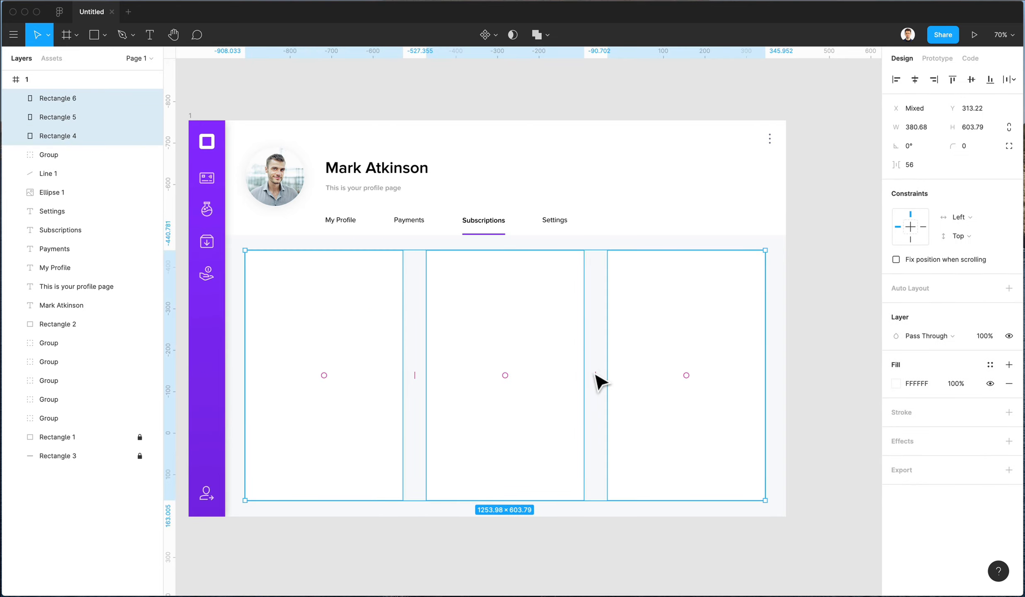
{"action": "left_click_drag", "start_coordinate": [602, 381], "coordinate": [595, 380]}
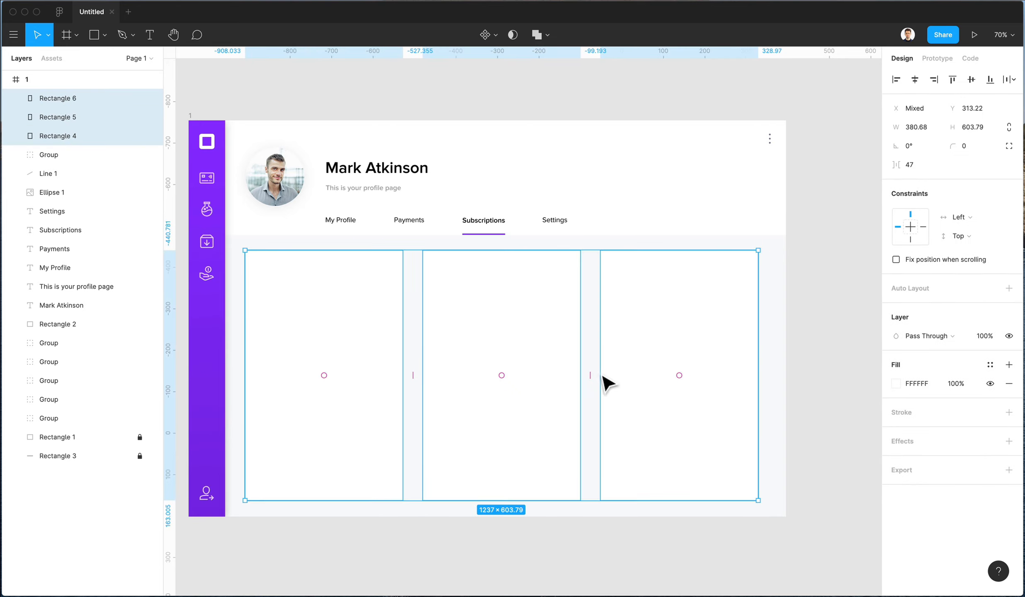
{"action": "key", "text": "Right"}
{"action": "key", "text": "Right"}
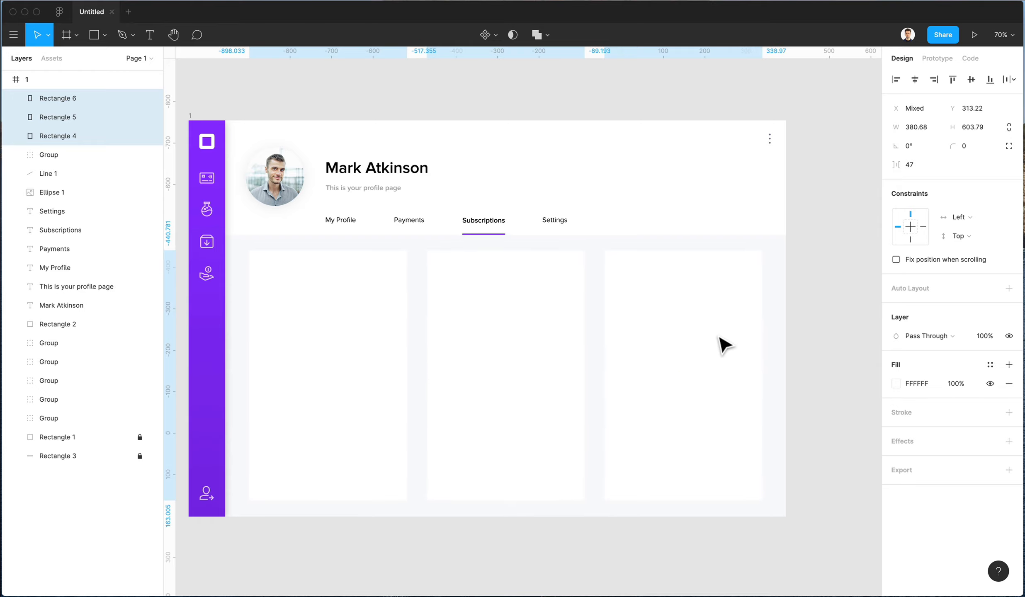
{"action": "left_click", "coordinate": [661, 227]}
- Select the three white card rectangles and lock them
{"action": "scroll", "coordinate": [231, 289], "scroll_direction": "down", "scroll_amount": 3}
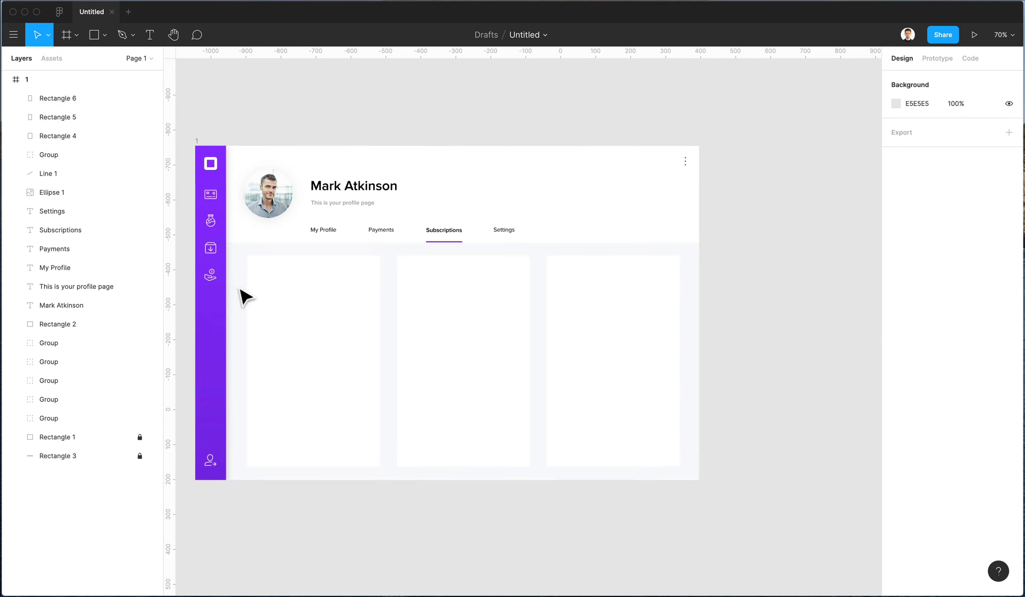
{"action": "scroll", "coordinate": [248, 276], "scroll_direction": "up", "scroll_amount": 5}
{"action": "left_click_drag", "start_coordinate": [235, 235], "coordinate": [682, 377]}
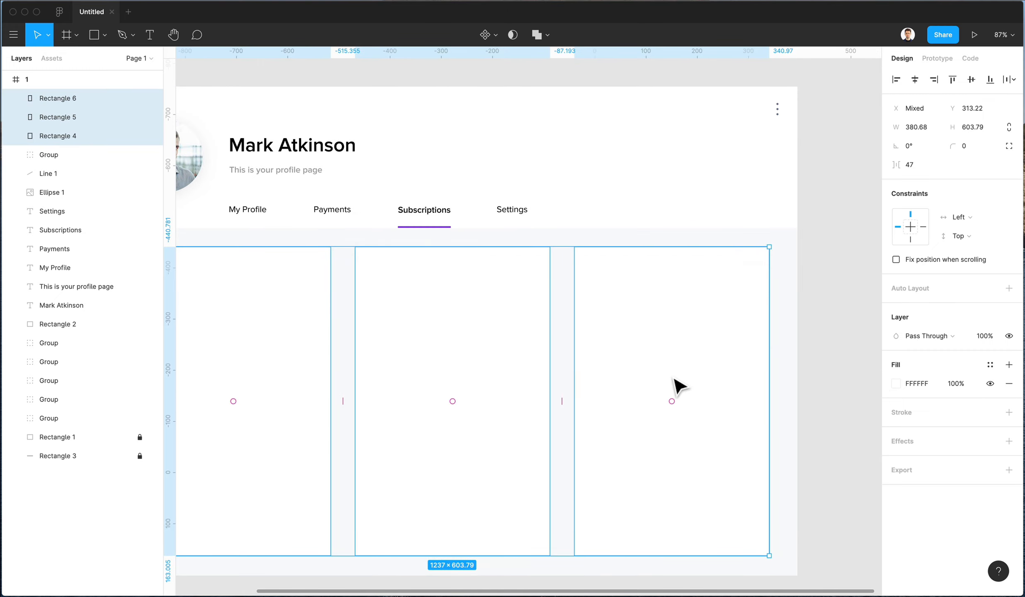
{"action": "right_click", "coordinate": [672, 378]}
{"action": "left_click", "coordinate": [705, 518]}
{"action": "scroll", "coordinate": [526, 412], "scroll_direction": "left", "scroll_amount": 5}
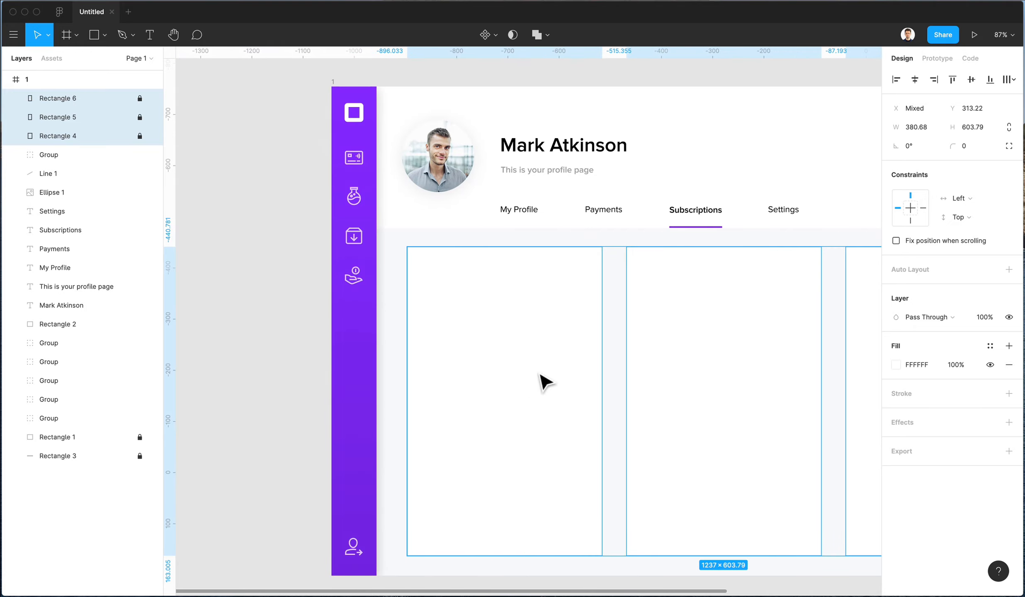
{"action": "left_click", "coordinate": [597, 275]}
- Copy the Subscriptions label into the first card and reorder the three locked card layers to just above Rectangle 1
{"action": "left_click_drag", "start_coordinate": [700, 213], "coordinate": [500, 305]}
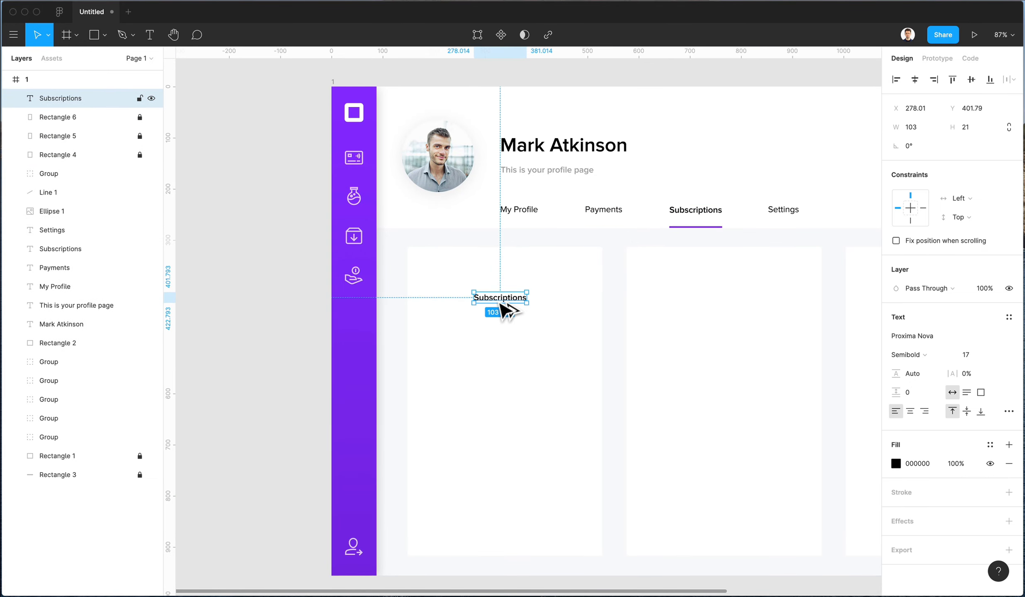
{"action": "left_click", "coordinate": [73, 117]}
{"action": "left_click", "coordinate": [78, 154], "text": "shift"}
{"action": "left_click_drag", "start_coordinate": [66, 129], "coordinate": [80, 436]}
{"action": "left_click", "coordinate": [593, 262]}
- Duplicate the first card's label above itself at Y 360.78, change the copy's text to "Silver" and centre it at X 310.54
{"action": "left_click", "coordinate": [519, 297]}
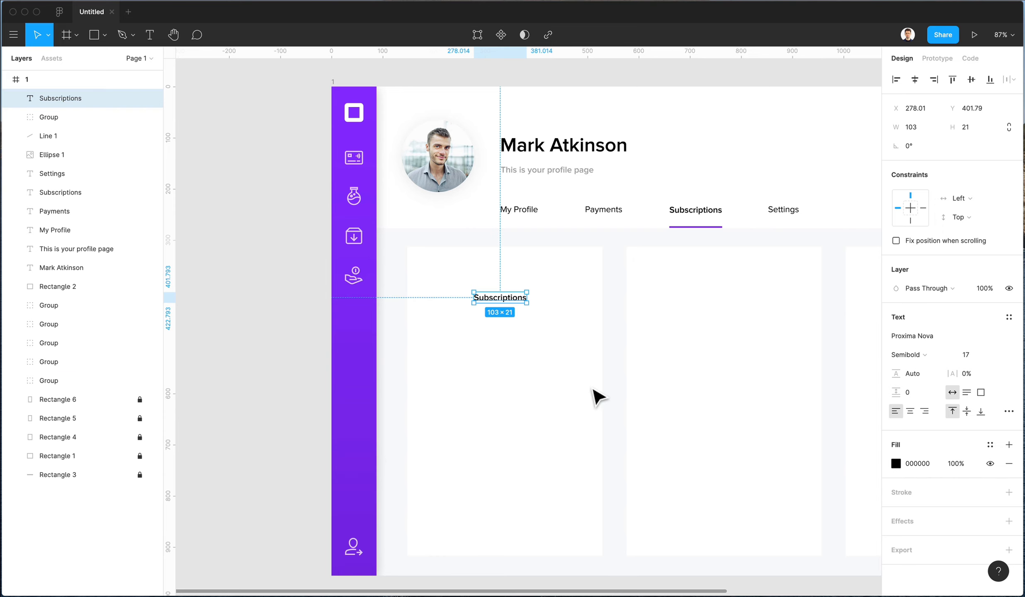
{"action": "scroll", "coordinate": [463, 321], "scroll_direction": "right", "scroll_amount": 5}
{"action": "left_click_drag", "start_coordinate": [411, 302], "coordinate": [412, 281]}
{"action": "double_click", "coordinate": [413, 280]}
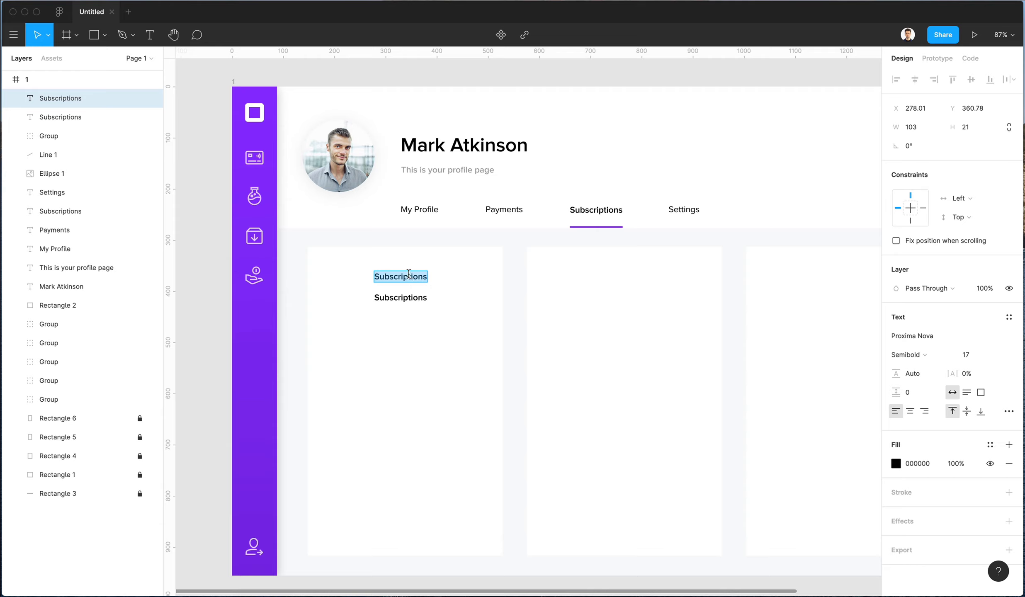
{"action": "type", "text": "Silver"}
{"action": "left_click", "coordinate": [476, 273]}
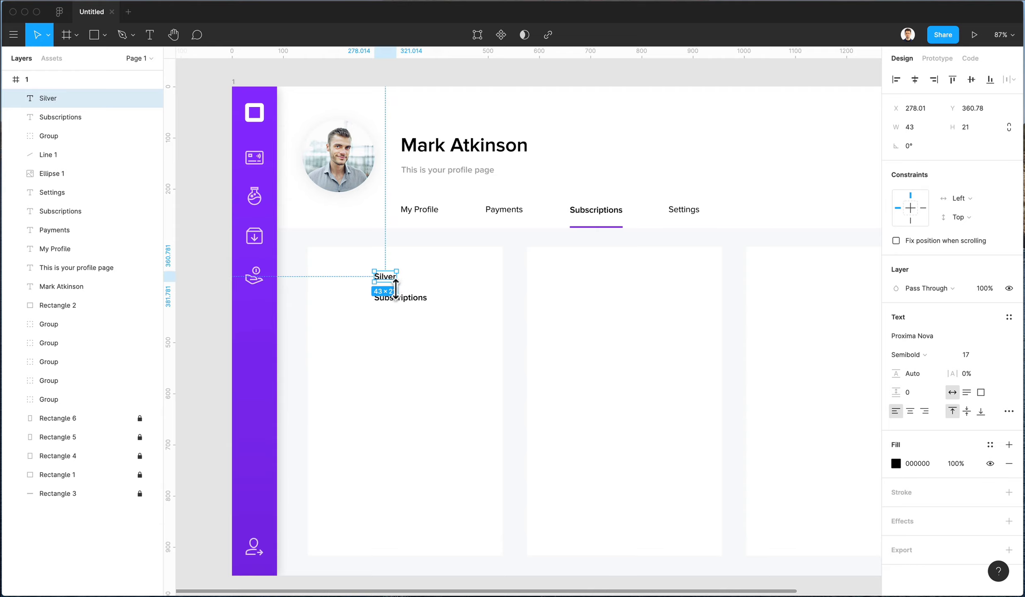
{"action": "left_click_drag", "start_coordinate": [386, 279], "coordinate": [402, 279]}
{"action": "scroll", "coordinate": [438, 292], "scroll_direction": "right", "scroll_amount": 2}
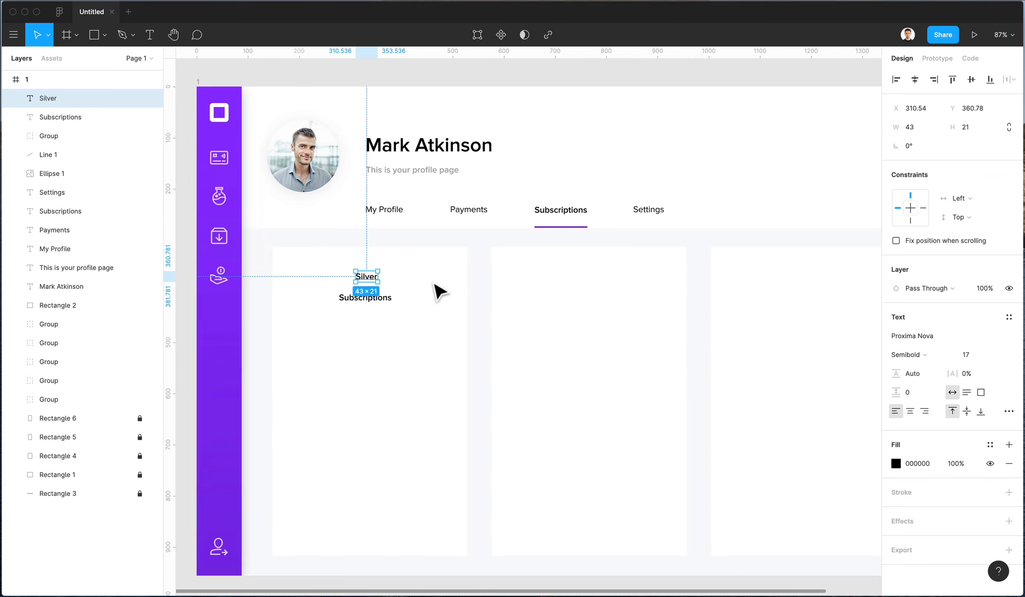
- Move the label below "Silver" to Y 406.18 and change its text to "$ 997"
{"action": "left_click", "coordinate": [390, 305]}
{"action": "double_click", "coordinate": [384, 300]}
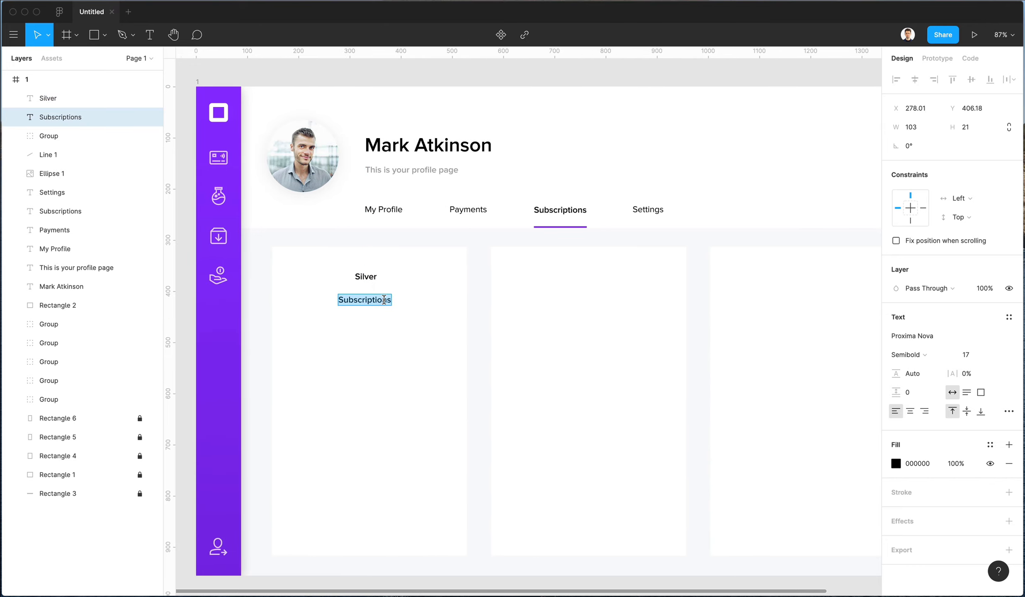
{"action": "type", "text": "$ 999"}
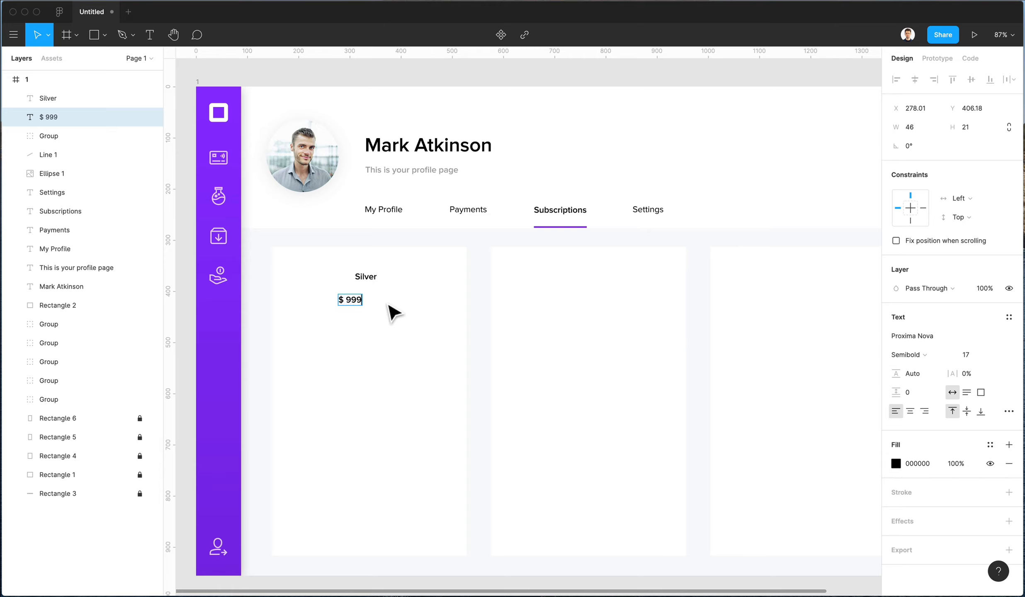
{"action": "key", "text": "Escape"}
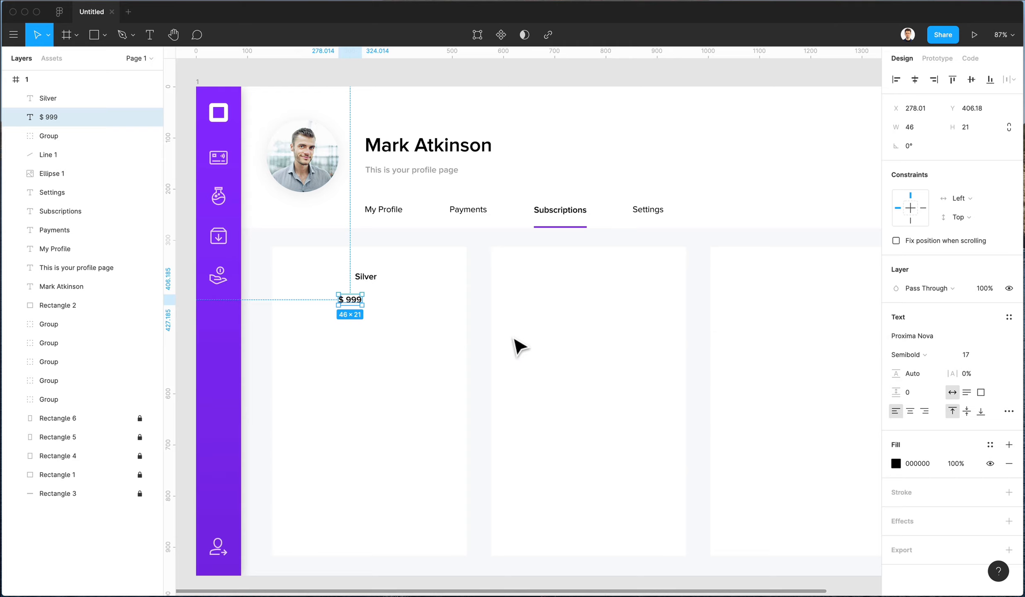
{"action": "key", "text": "Return"}
{"action": "type", "text": "7"}
{"action": "key", "text": "Escape"}
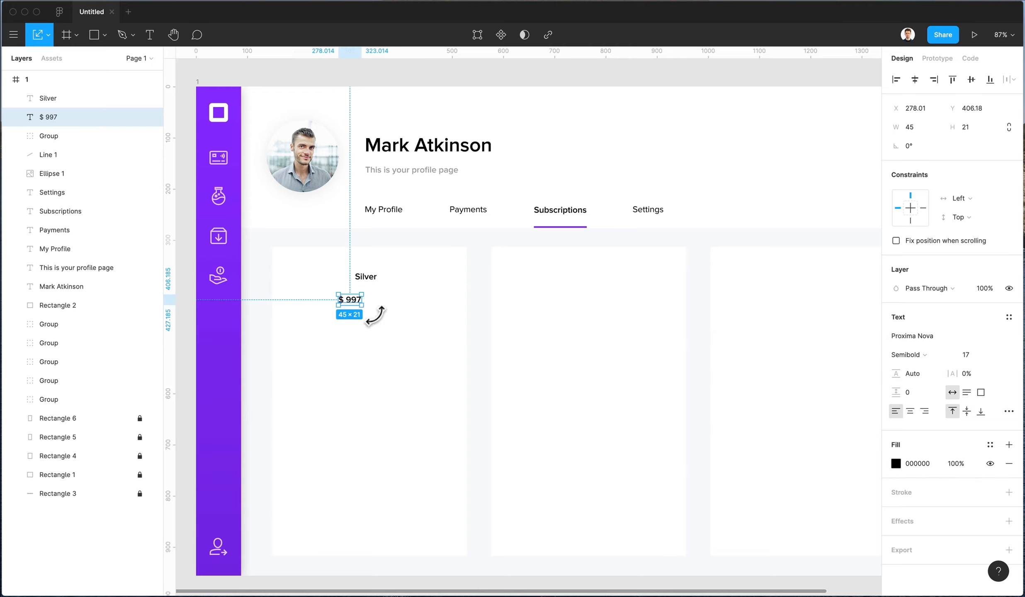
- Scale the price text up to about 164 × 76 and shrink only the dollar sign to roughly half the digits' size
{"action": "left_click_drag", "start_coordinate": [375, 315], "coordinate": [323, 315]}
{"action": "double_click", "coordinate": [379, 326]}
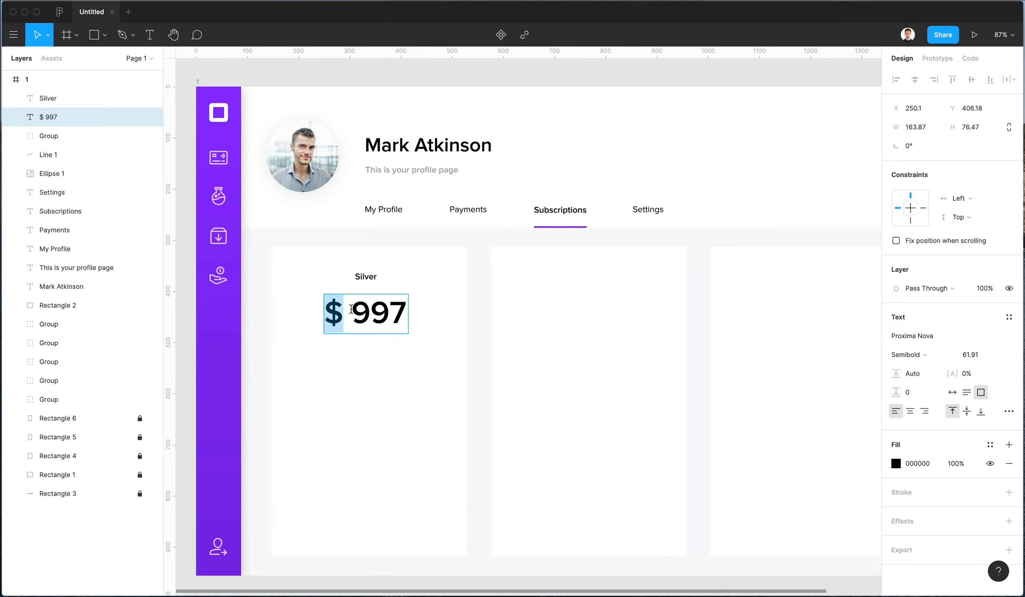
{"action": "left_click", "coordinate": [967, 354]}
{"action": "key", "text": "shift+Down"}
{"action": "key", "text": "shift+Down"}
{"action": "key", "text": "shift+Down"}
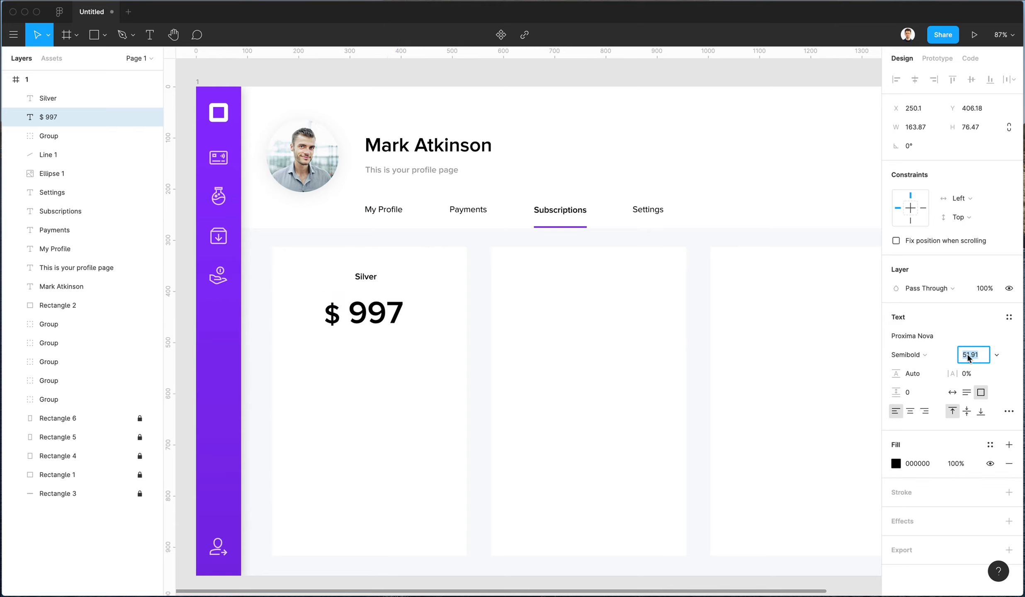
{"action": "key", "text": "Return"}
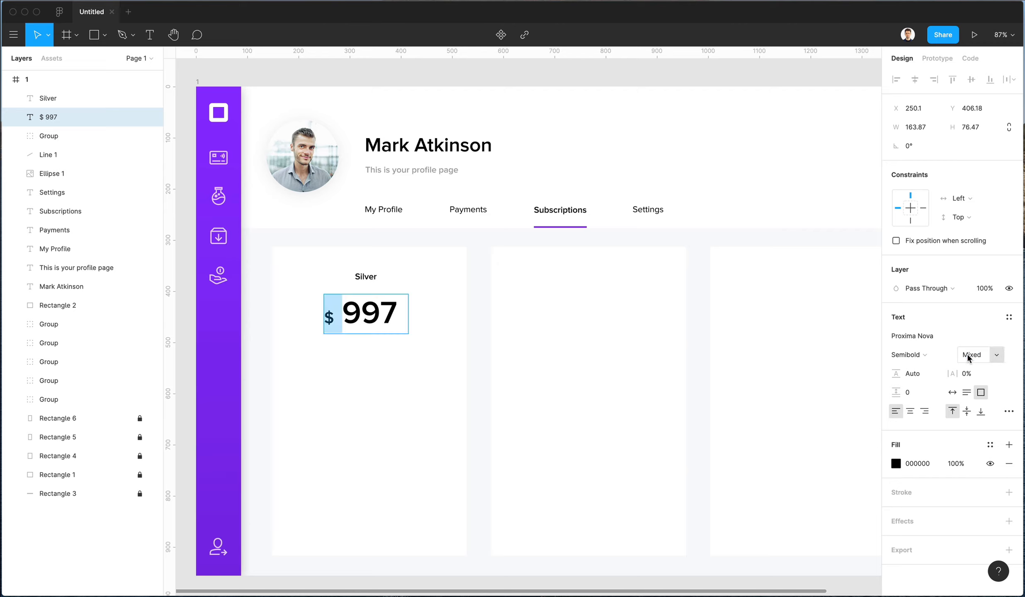
- Open the price text's type details and check the number position options for the dollar sign
{"action": "left_click", "coordinate": [1009, 411]}
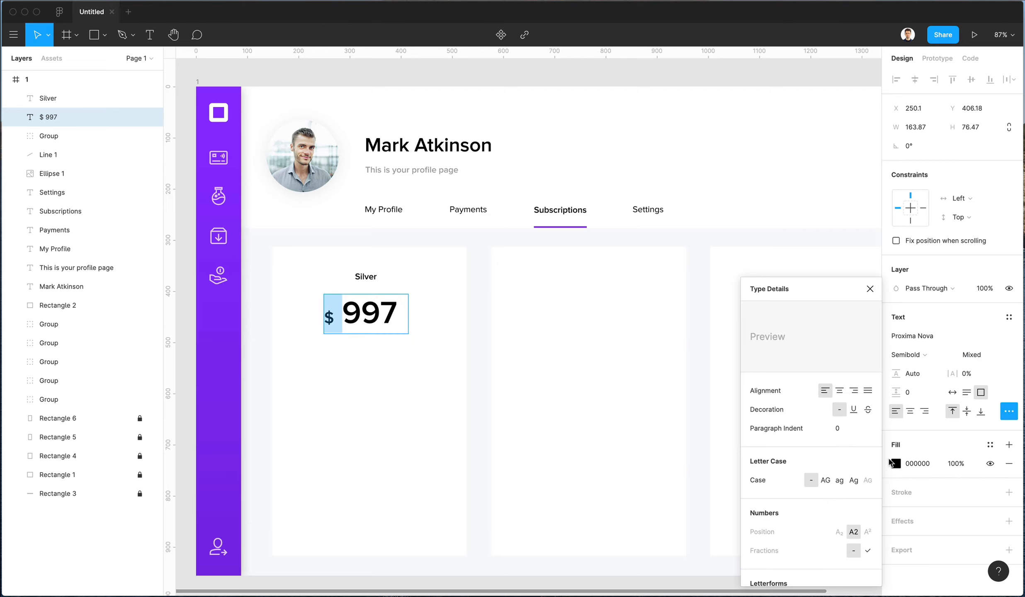
{"action": "scroll", "coordinate": [855, 477], "scroll_direction": "down", "scroll_amount": 3}
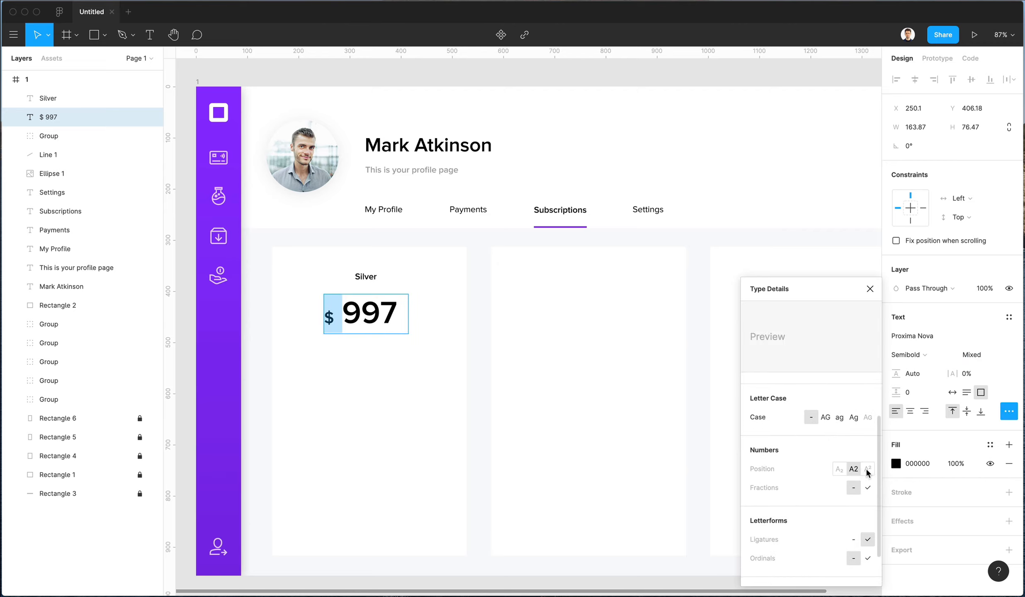
{"action": "key", "text": "Escape"}
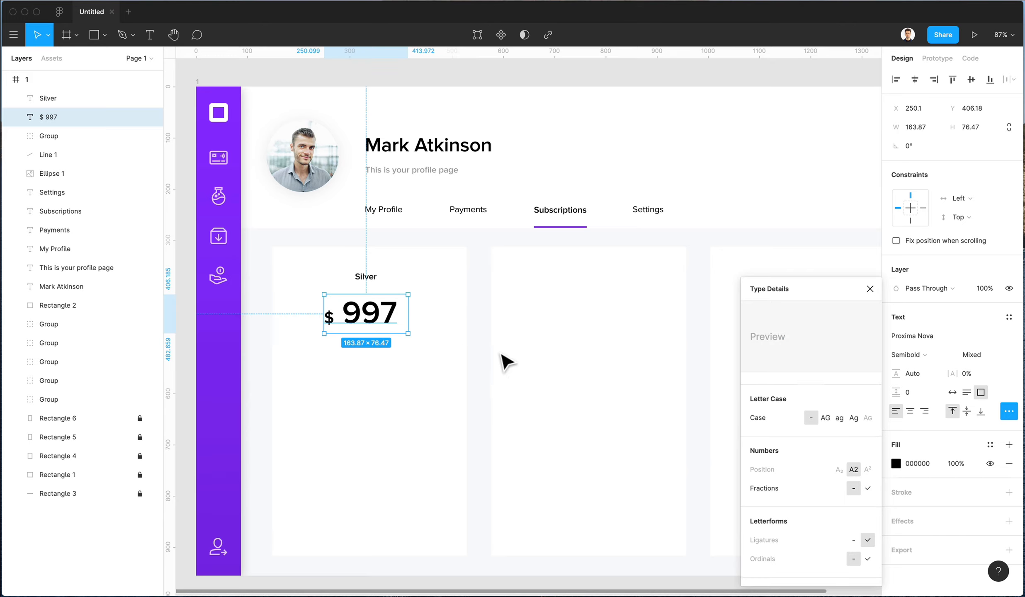
- Tighten the gap between the dollar sign and the digits and move the price text to X 260.1, Y 401.53
{"action": "left_click_drag", "start_coordinate": [360, 317], "coordinate": [360, 315]}
{"action": "scroll", "coordinate": [361, 319], "scroll_direction": "left", "scroll_amount": 1}
{"action": "double_click", "coordinate": [350, 311]}
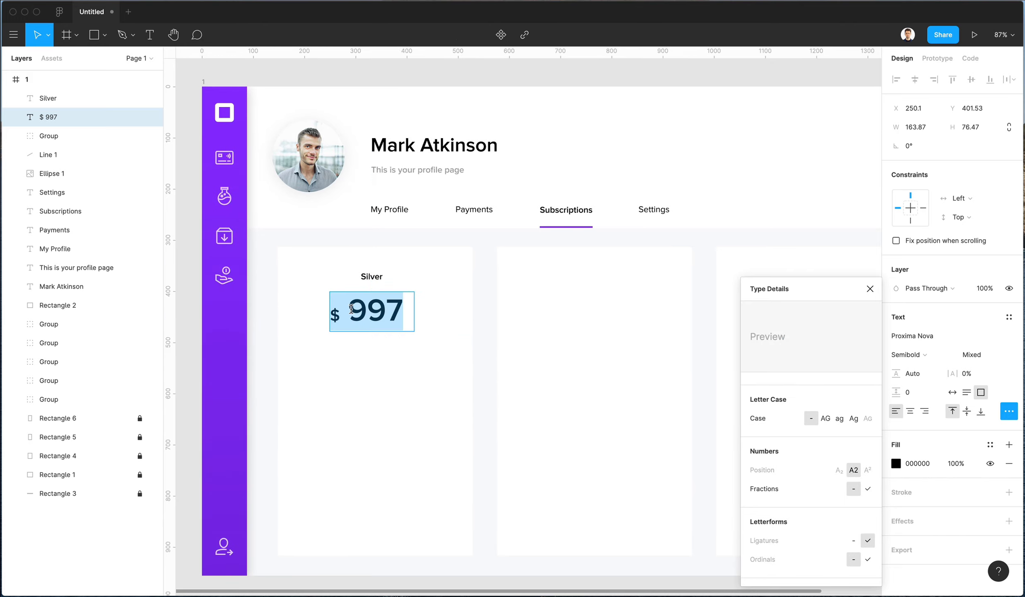
{"action": "left_click", "coordinate": [351, 310]}
{"action": "key", "text": "BackSpace"}
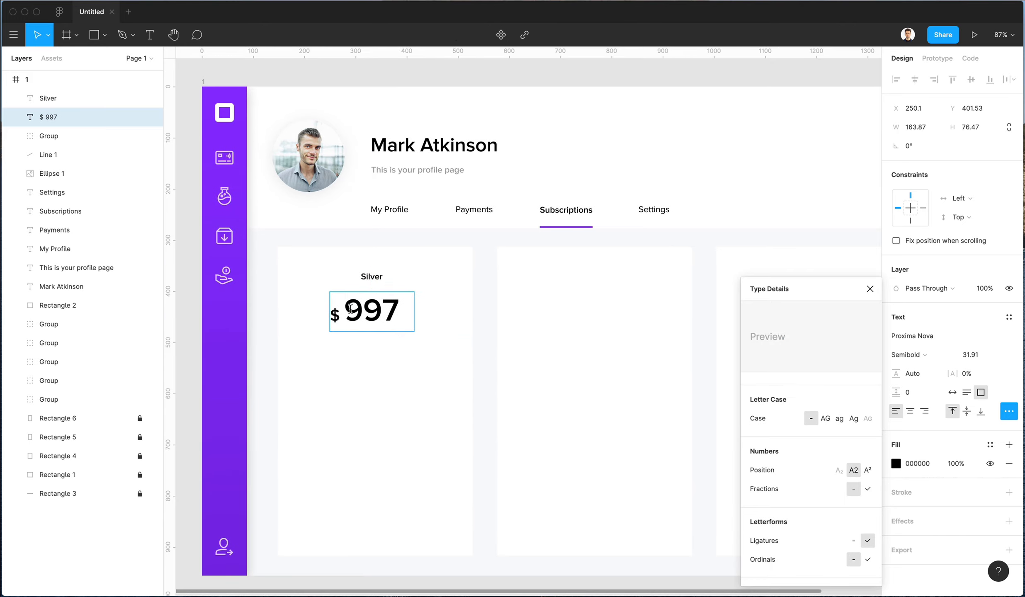
{"action": "key", "text": "Escape"}
{"action": "key", "text": "shift+Right"}
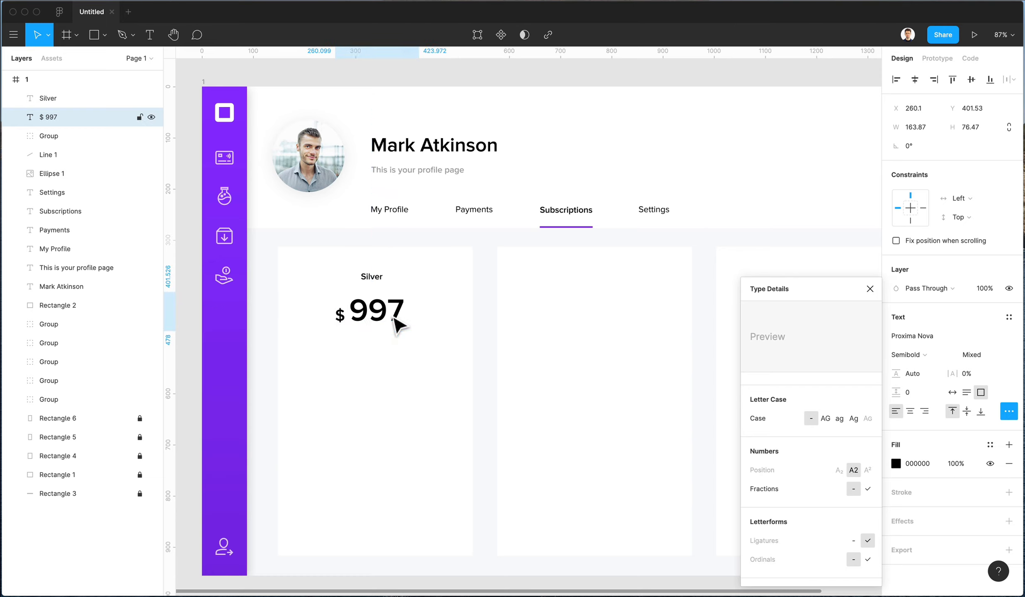
- Duplicate the "Silver" label below the price and set the upper label's font size to 27
{"action": "left_click", "coordinate": [379, 279]}
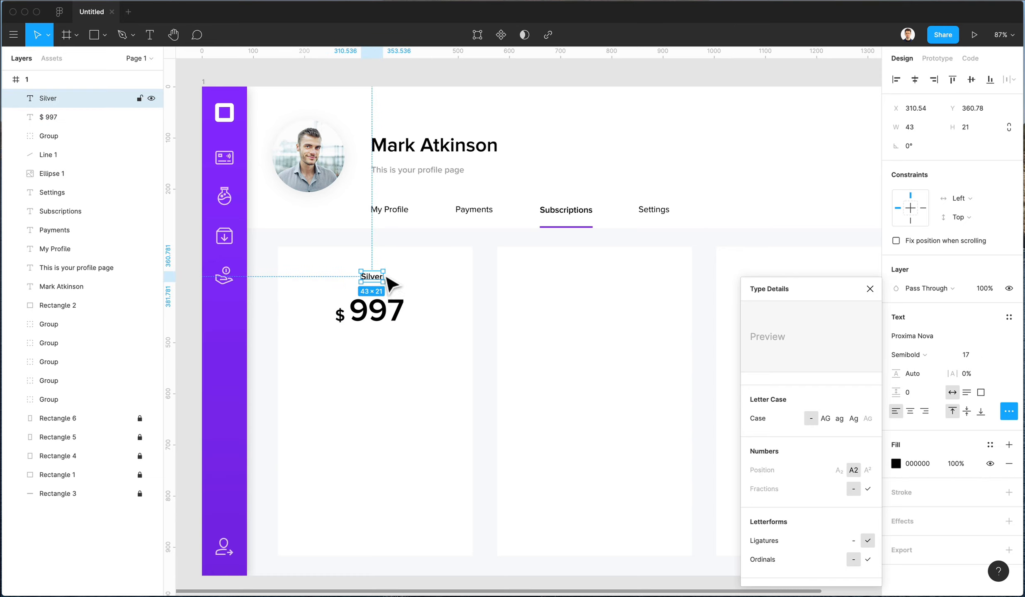
{"action": "left_click_drag", "start_coordinate": [378, 286], "coordinate": [389, 355]}
{"action": "left_click", "coordinate": [366, 284]}
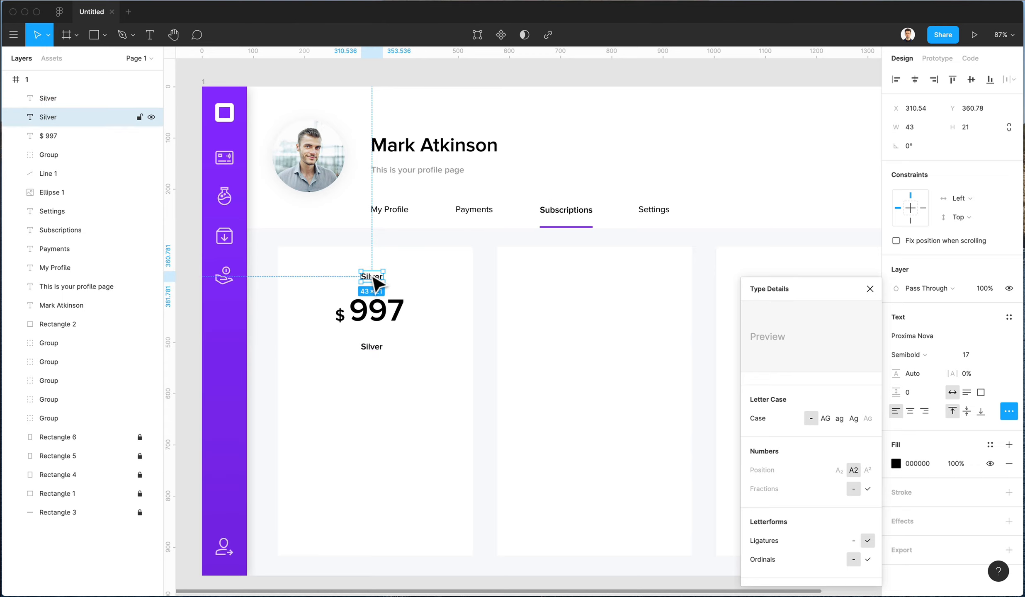
{"action": "left_click", "coordinate": [973, 355]}
{"action": "type", "text": "27"}
{"action": "key", "text": "Return"}
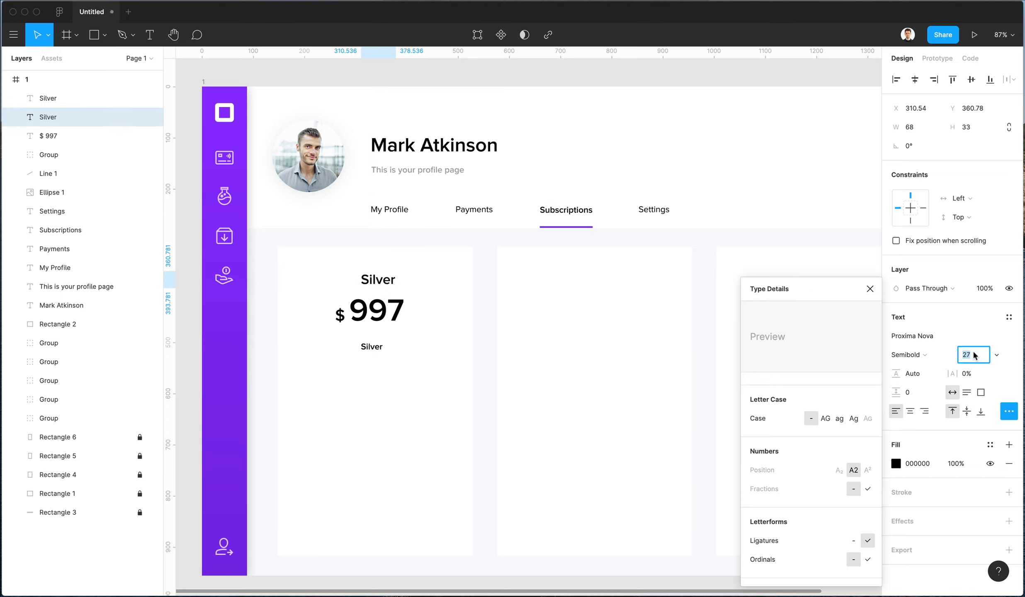
- Nudge the enlarged "Silver" heading above the price to X 309.54, Y 347.78
{"action": "key", "text": "Escape"}
{"action": "key", "text": "shift+Left"}
{"action": "key", "text": "shift+Up"}
{"action": "key", "text": "Up"}
{"action": "key", "text": "Up"}
{"action": "key", "text": "Up"}
{"action": "key", "text": "Up"}
{"action": "key", "text": "Up"}
{"action": "key", "text": "Up"}
{"action": "key", "text": "Up"}
{"action": "key", "text": "Up"}
{"action": "key", "text": "Up"}
{"action": "key", "text": "shift+Right"}
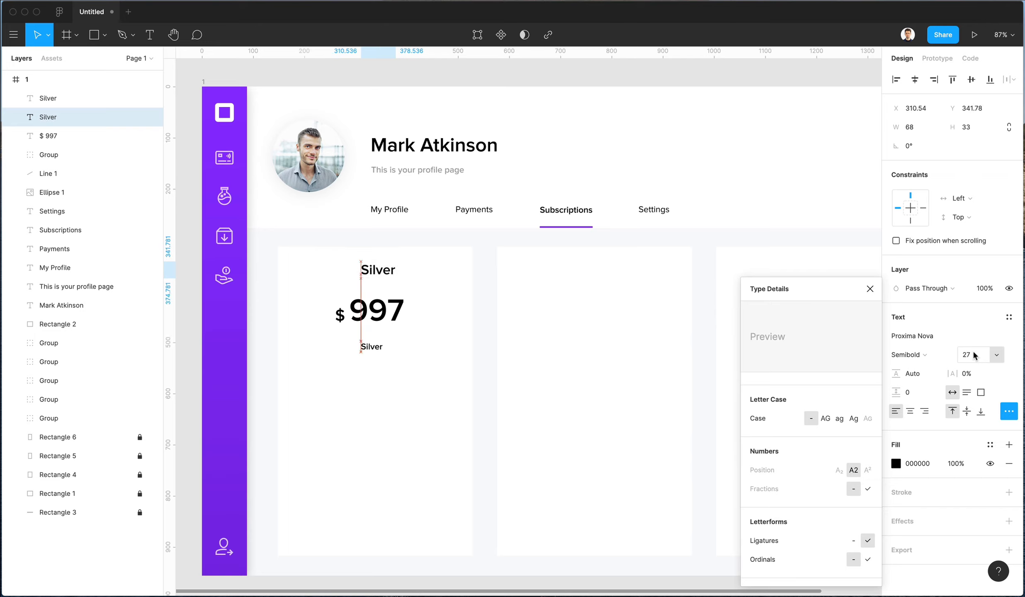
{"action": "key", "text": "Left"}
{"action": "key", "text": "Down"}
{"action": "key", "text": "Down"}
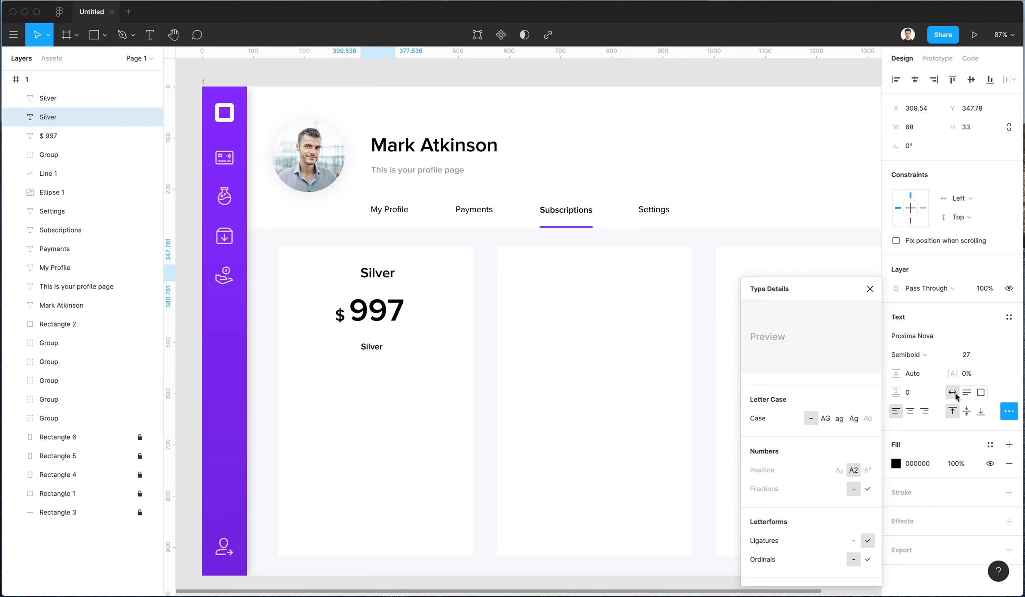
- Centre the text of both "Silver" labels and the price, and align all three on the first card's vertical centre line
{"action": "left_click", "coordinate": [416, 290]}
{"action": "left_click_drag", "start_coordinate": [407, 386], "coordinate": [423, 411]}
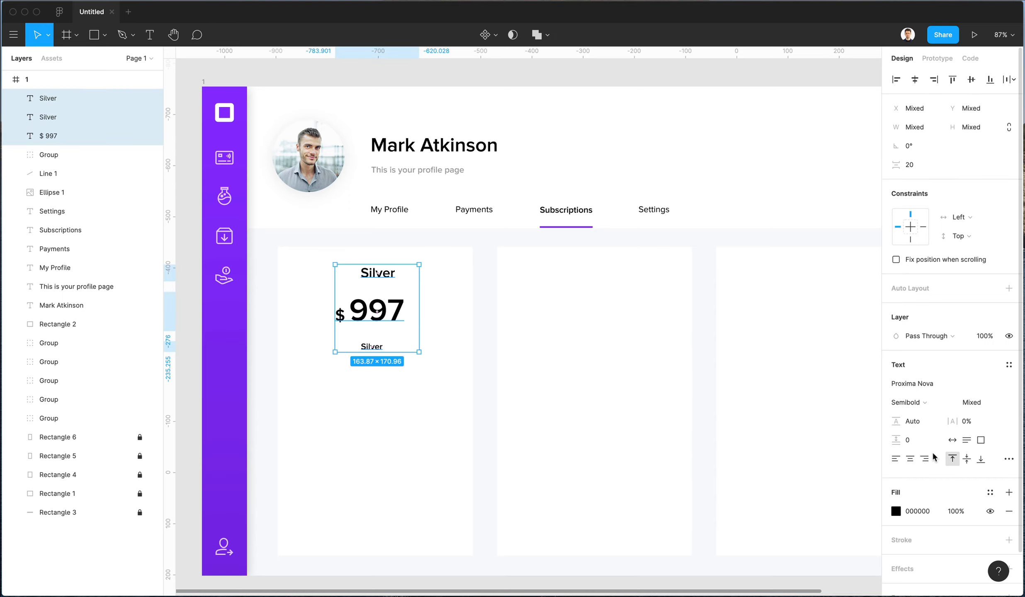
{"action": "left_click", "coordinate": [915, 79]}
{"action": "left_click_drag", "start_coordinate": [390, 312], "coordinate": [389, 311]}
{"action": "left_click", "coordinate": [464, 304]}
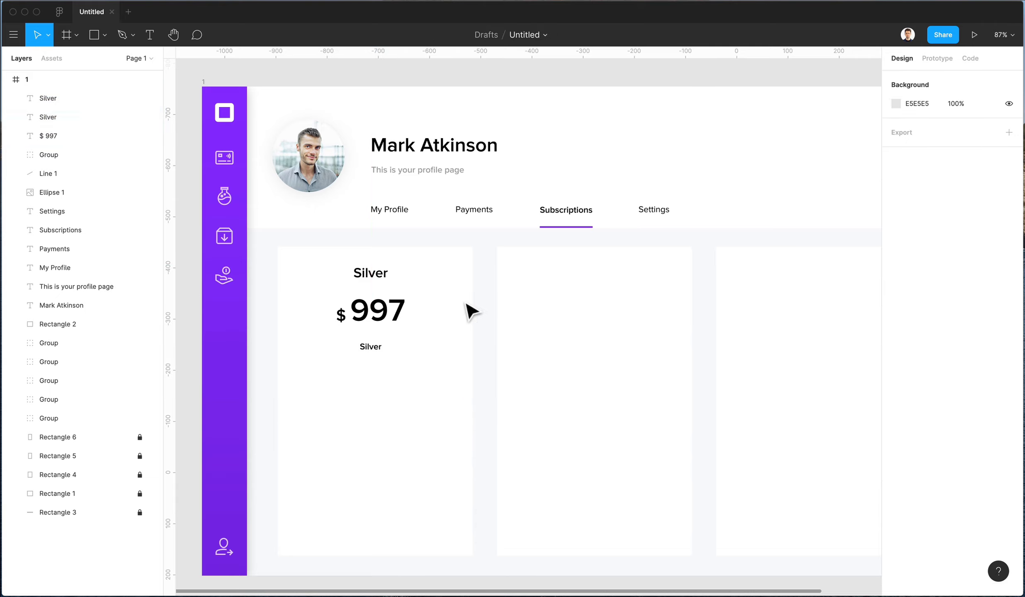
- Change the label below the price to "This is the best plan for people who are starting out."
{"action": "left_click", "coordinate": [379, 353]}
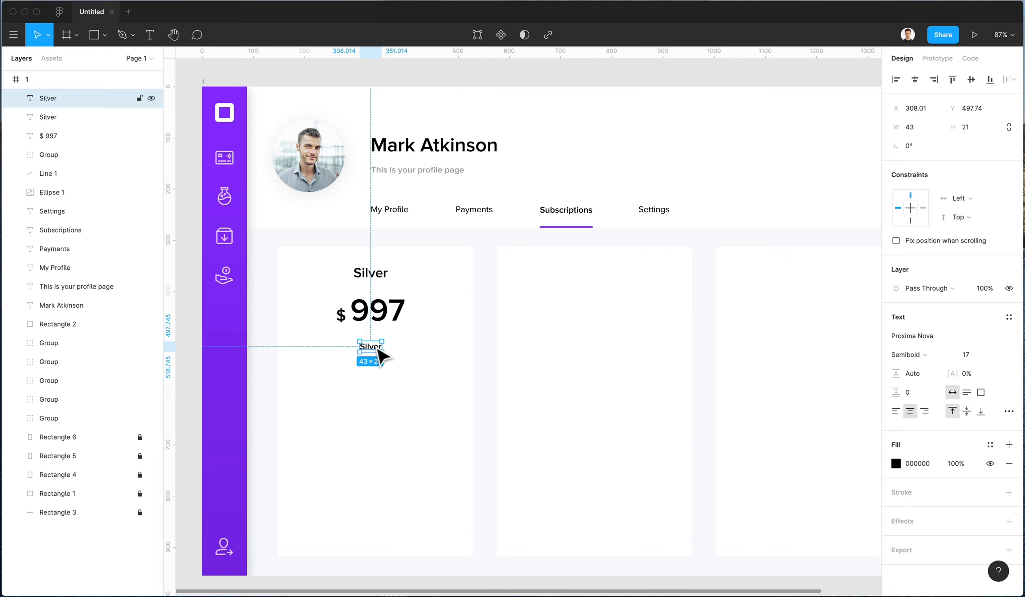
{"action": "double_click", "coordinate": [372, 344]}
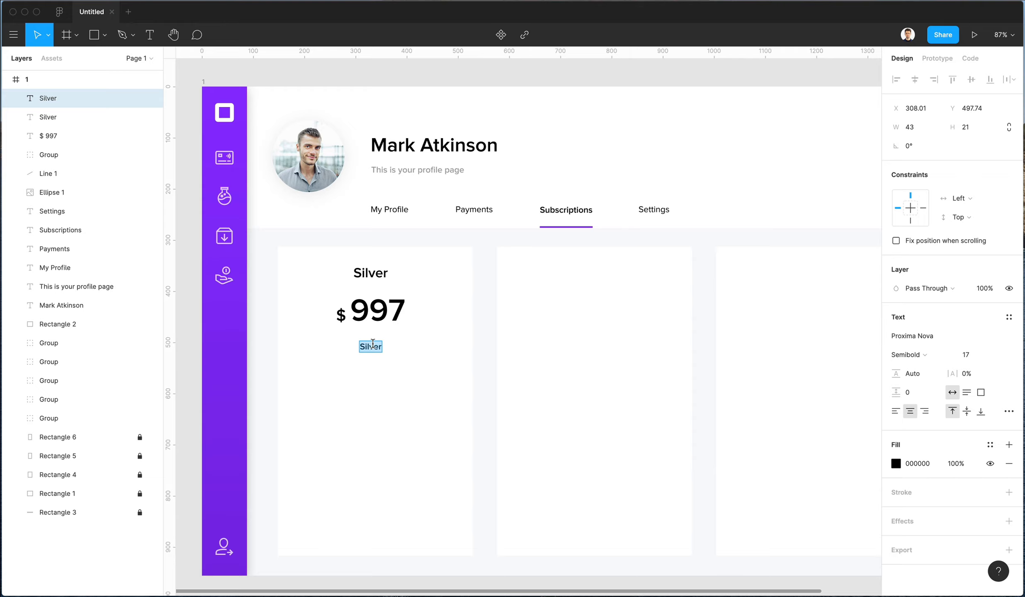
{"action": "type", "text": "This is the m"}
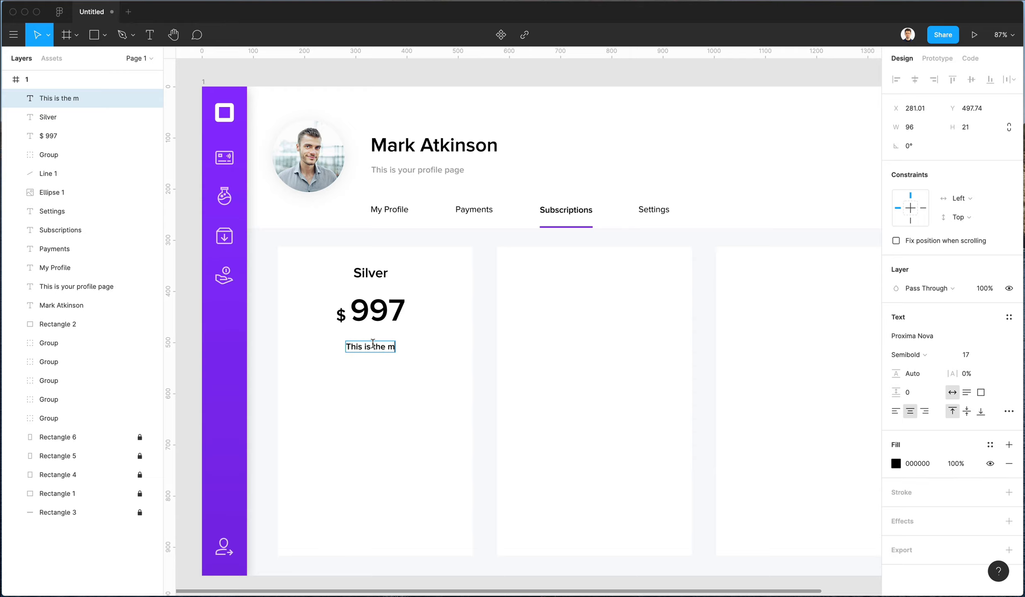
{"action": "key", "text": "BackSpace"}
{"action": "type", "text": "best p"}
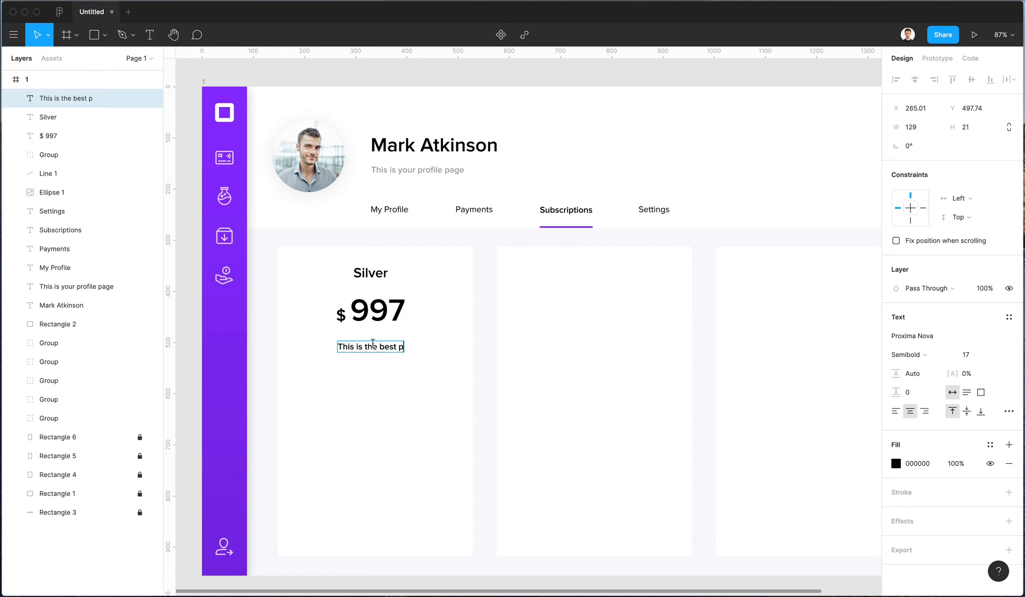
{"action": "type", "text": "lan for people "}
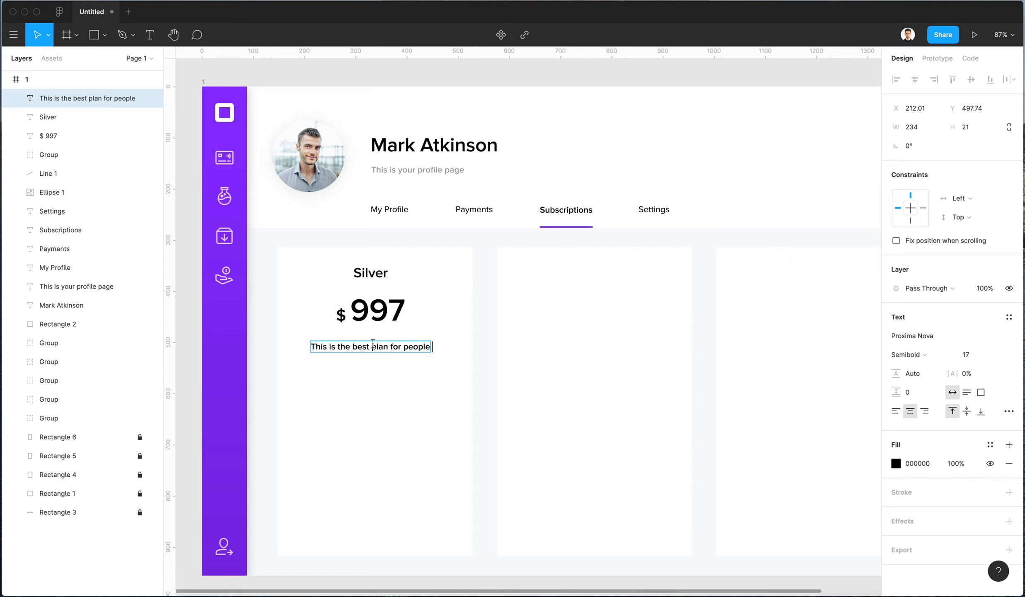
{"action": "type", "text": "who a"}
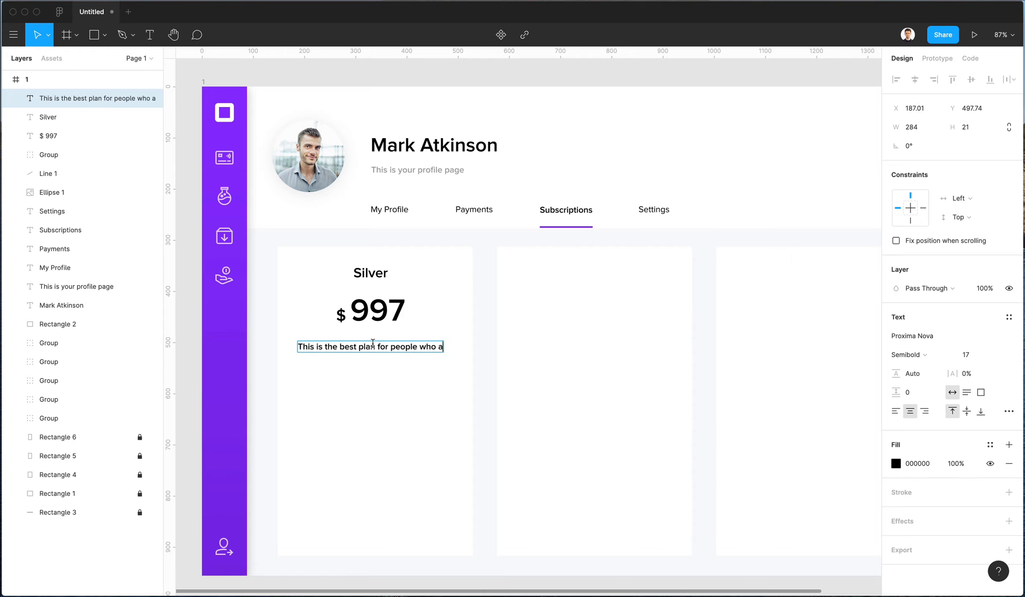
{"action": "type", "text": "re starting out"}
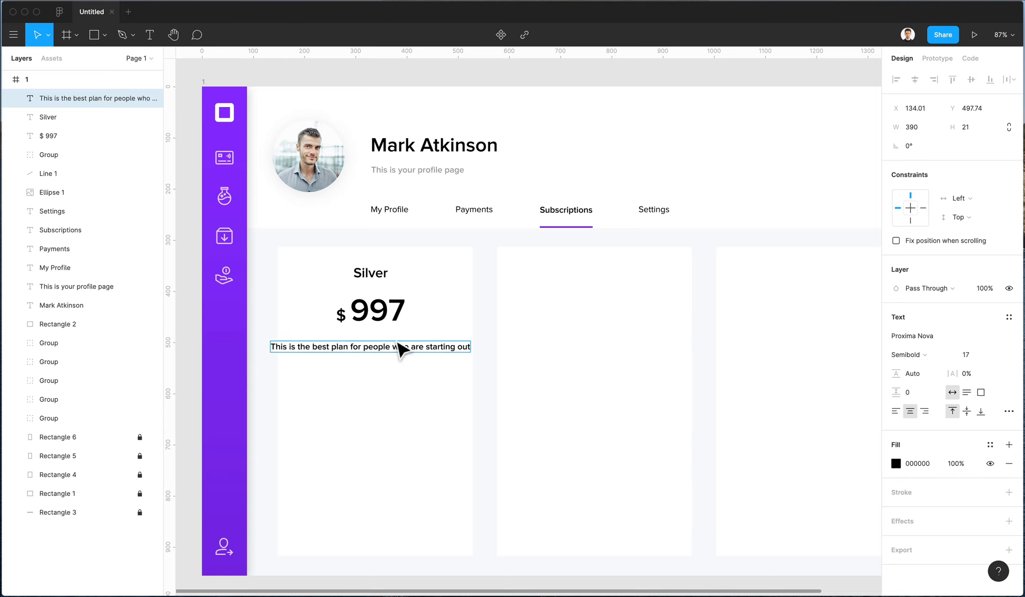
{"action": "type", "text": "."}
{"action": "key", "text": "Escape"}
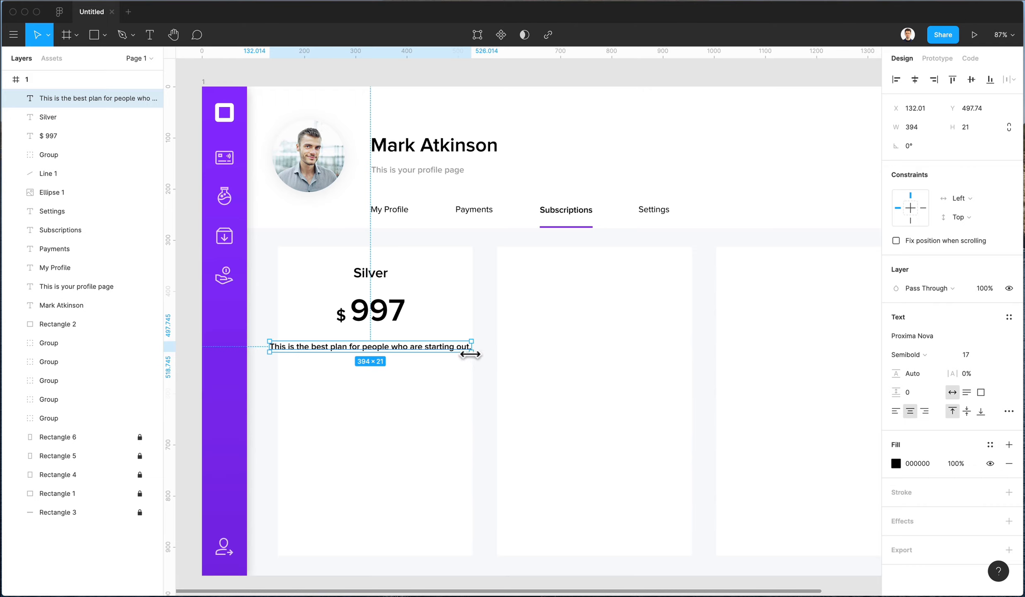
- Narrow the description to about 269 wide with a 196.8% line height and move it up to Y 492.74
{"action": "left_click_drag", "start_coordinate": [471, 354], "coordinate": [440, 354]}
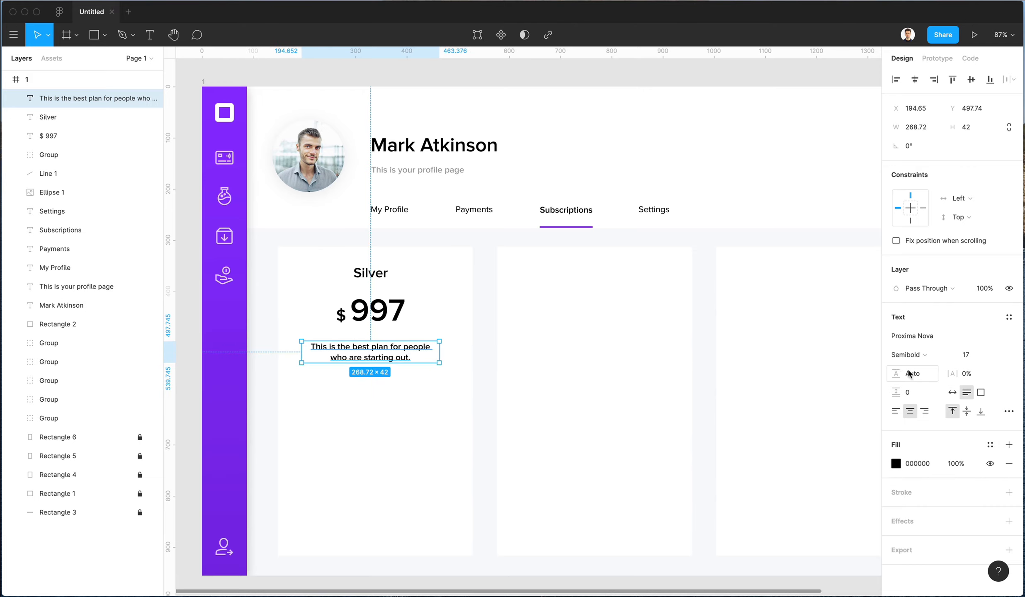
{"action": "left_click_drag", "start_coordinate": [896, 373], "coordinate": [981, 373]}
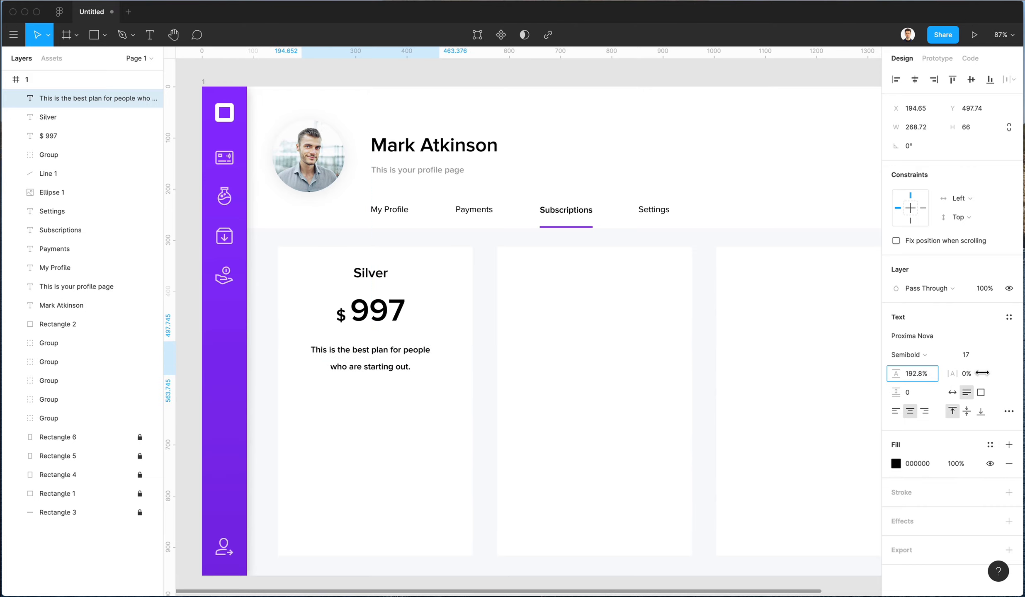
{"action": "key", "text": "Up"}
{"action": "key", "text": "Up"}
{"action": "key", "text": "Up"}
{"action": "key", "text": "Up"}
{"action": "key", "text": "Up"}
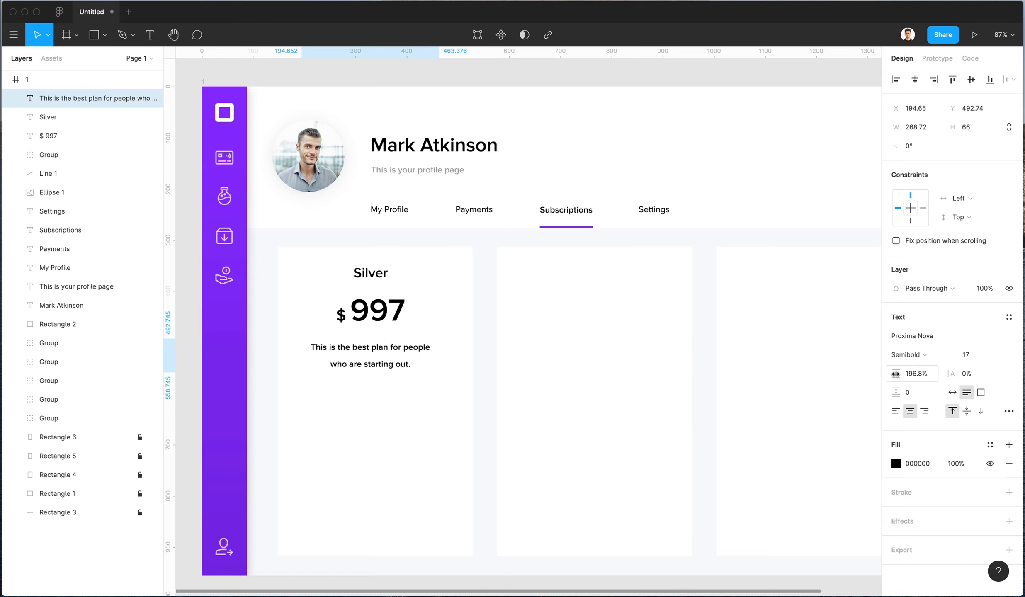
- Duplicate the description below itself at about Y 593 and give the upper description a lighter font weight
{"action": "left_click_drag", "start_coordinate": [380, 361], "coordinate": [389, 416]}
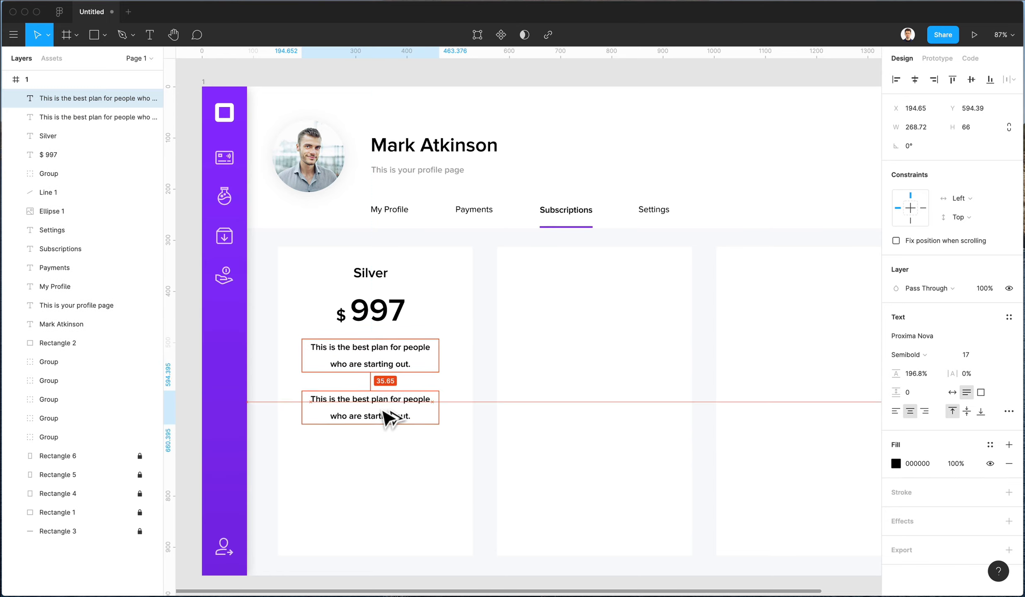
{"action": "left_click", "coordinate": [380, 366]}
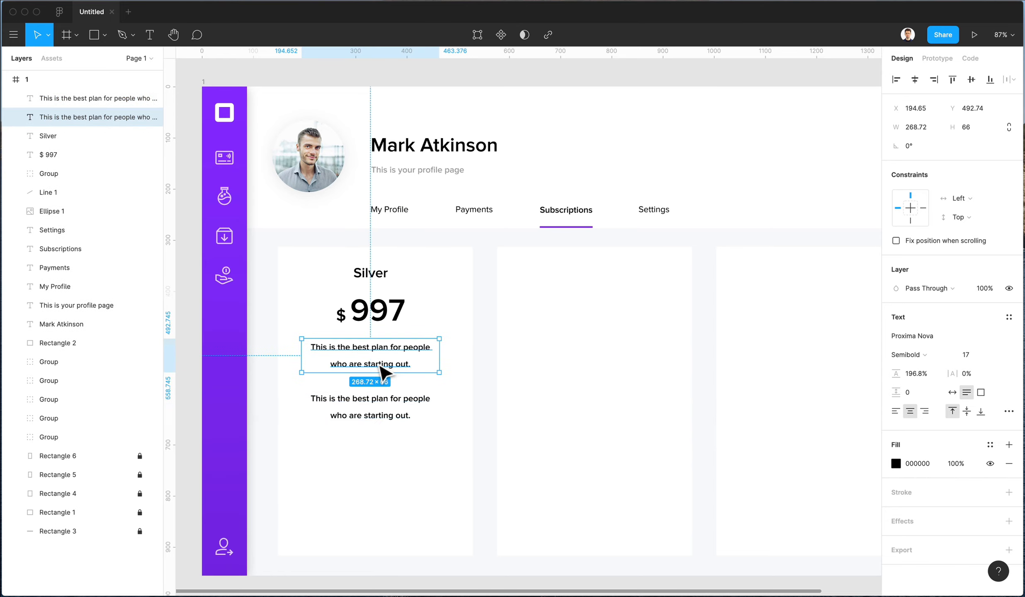
{"action": "left_click", "coordinate": [474, 213]}
{"action": "left_click", "coordinate": [411, 361]}
{"action": "left_click", "coordinate": [912, 355]}
{"action": "left_click", "coordinate": [929, 331]}
{"action": "left_click", "coordinate": [485, 359]}
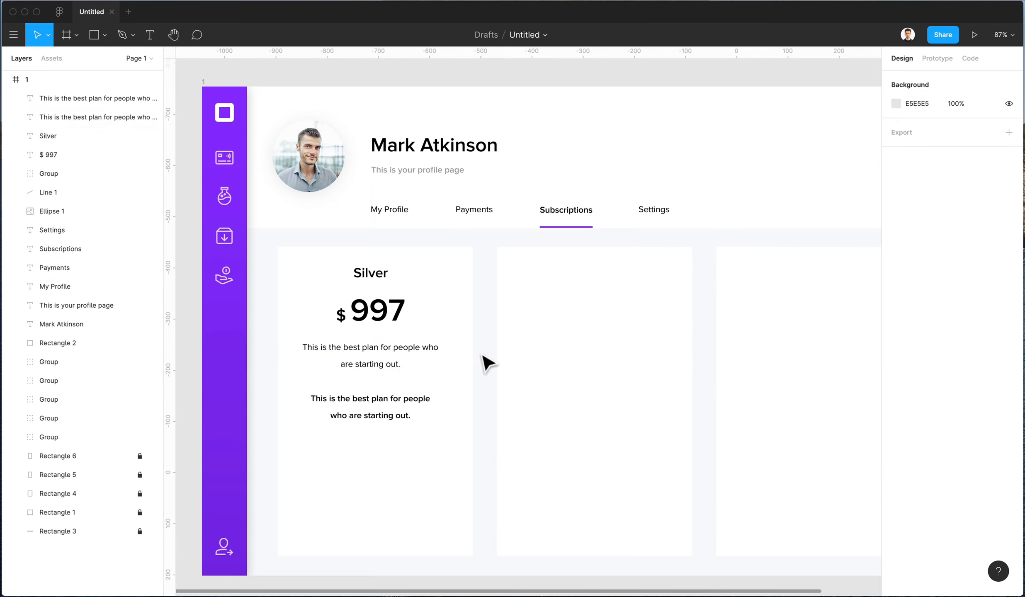
{"action": "left_click", "coordinate": [382, 328]}
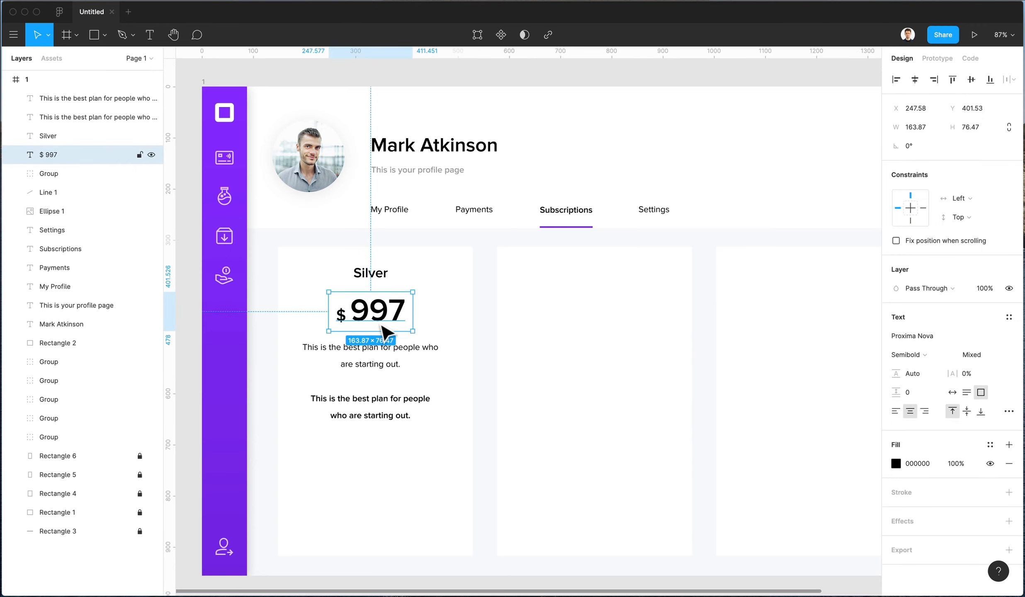
{"action": "key", "text": "k"}
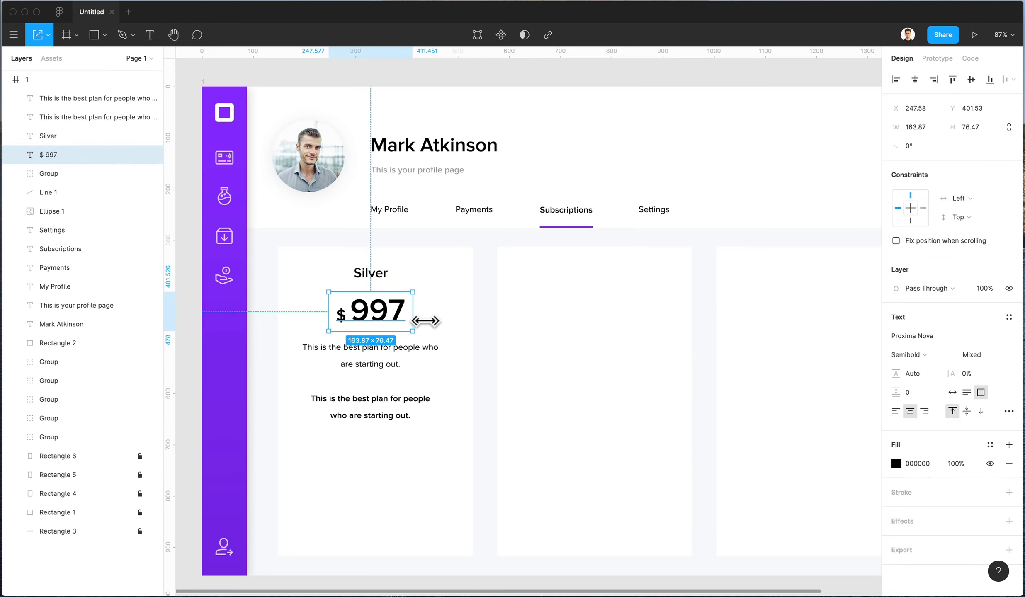
{"action": "left_click_drag", "start_coordinate": [421, 320], "coordinate": [427, 320]}
{"action": "left_click", "coordinate": [469, 313]}
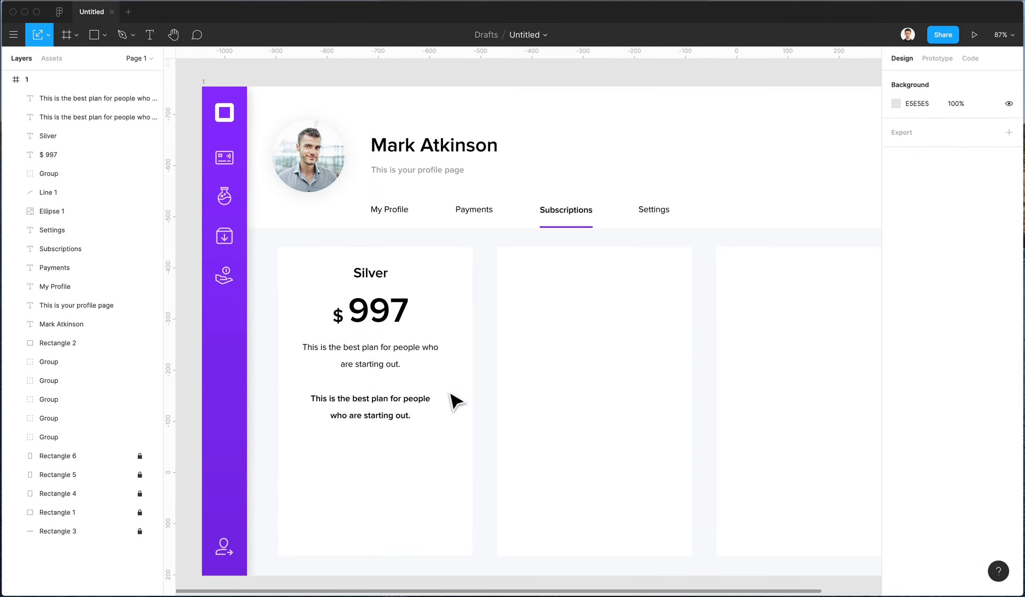
{"action": "left_click", "coordinate": [392, 357]}
{"action": "key", "text": "super+z"}
{"action": "key", "text": "super+z"}
{"action": "key", "text": "super+z"}
{"action": "key", "text": "super+z"}
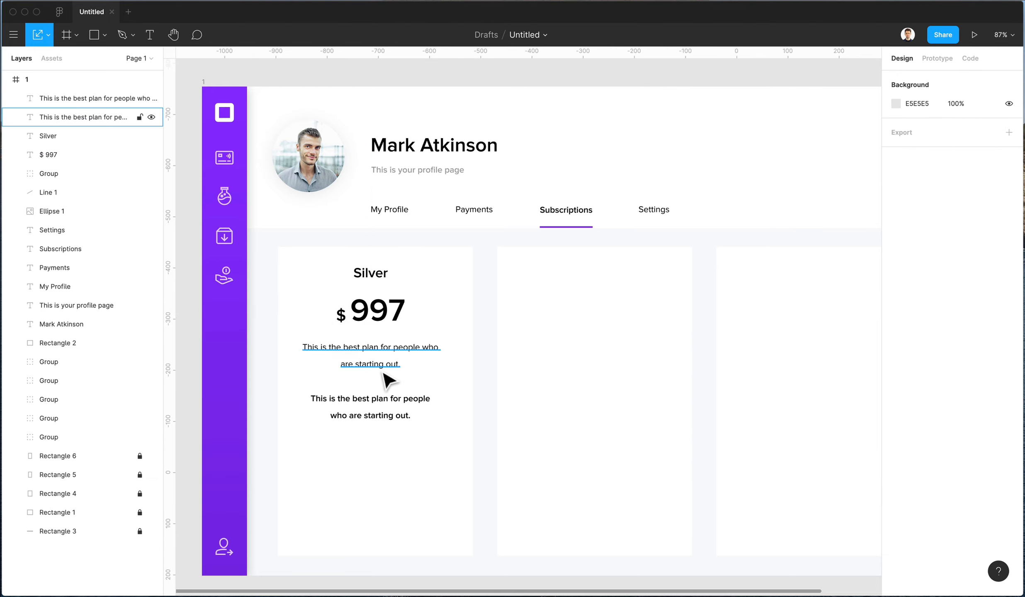
- Move the bold description copy down to Y 670.71 and draw a horizontal divider about 266 wide above it at 15% opacity
{"action": "left_click", "coordinate": [384, 419]}
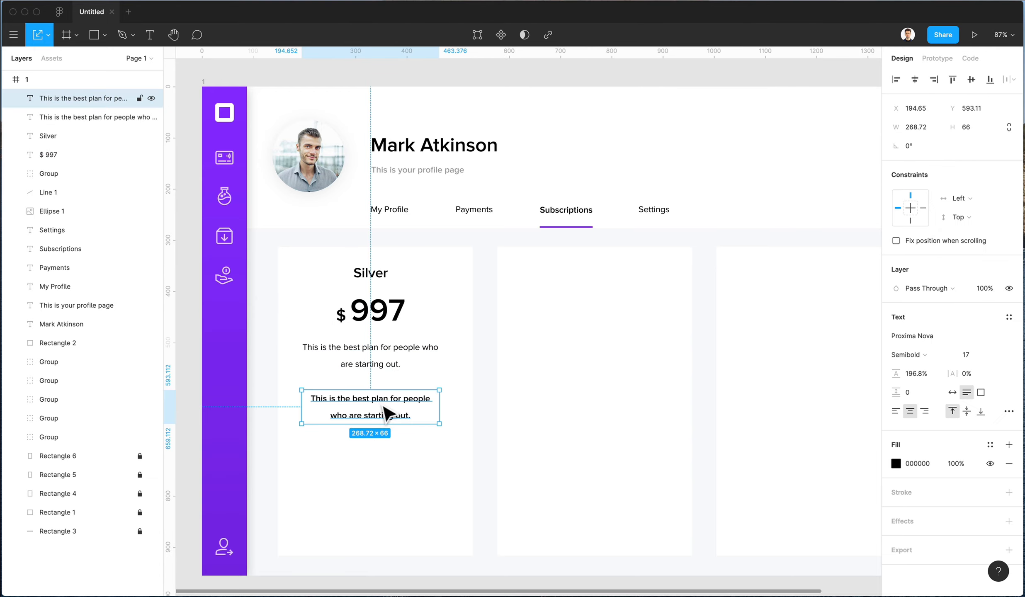
{"action": "left_click_drag", "start_coordinate": [391, 412], "coordinate": [394, 453]}
{"action": "key", "text": "l"}
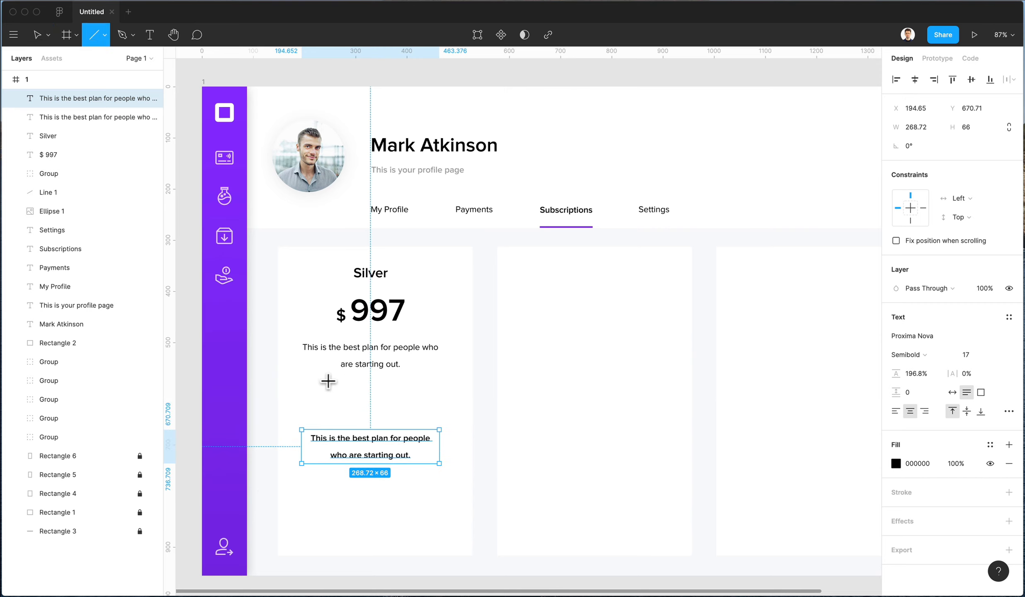
{"action": "mouse_move", "coordinate": [304, 378]}
{"action": "left_mouse_down"}
{"action": "mouse_move", "coordinate": [439, 378]}
{"action": "mouse_move", "coordinate": [397, 402]}
{"action": "left_mouse_up"}
{"action": "key", "text": "2"}
{"action": "left_click", "coordinate": [499, 379]}
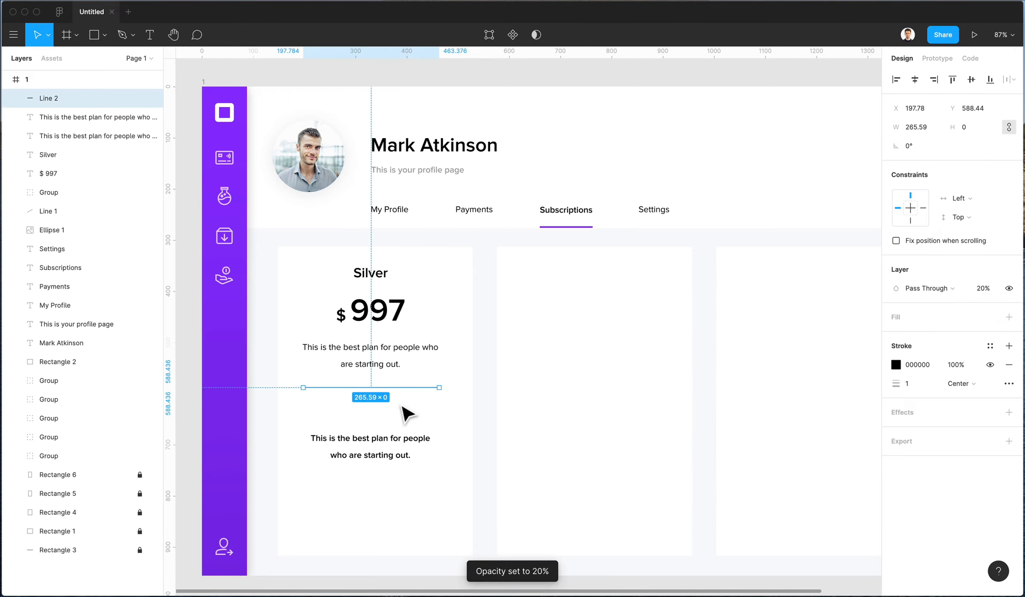
{"action": "key", "text": "1"}
{"action": "key", "text": "5"}
{"action": "left_click", "coordinate": [571, 415]}
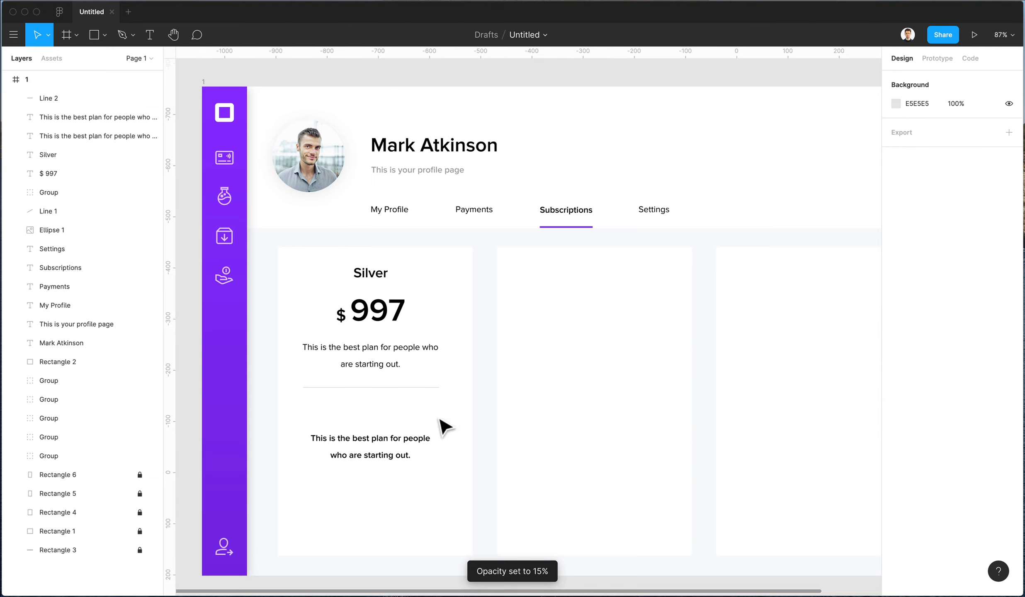
- Move the bold description up to Y 619.71, and nudge it together with the divider down a few pixels
{"action": "left_click_drag", "start_coordinate": [371, 449], "coordinate": [372, 425]}
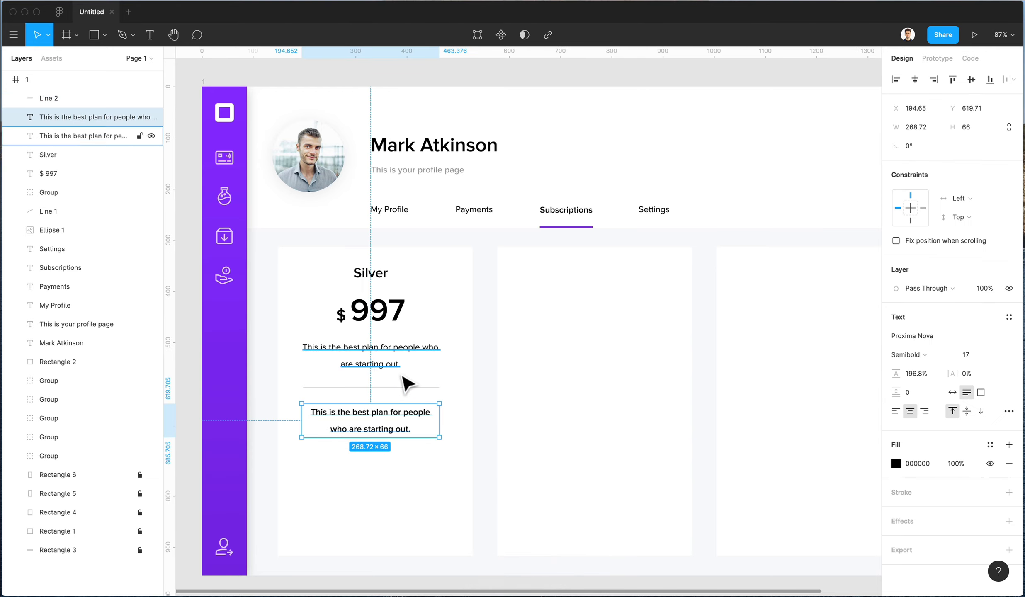
{"action": "left_click", "coordinate": [410, 388], "text": "shift"}
{"action": "key", "text": "Down"}
{"action": "key", "text": "Down"}
{"action": "key", "text": "Down"}
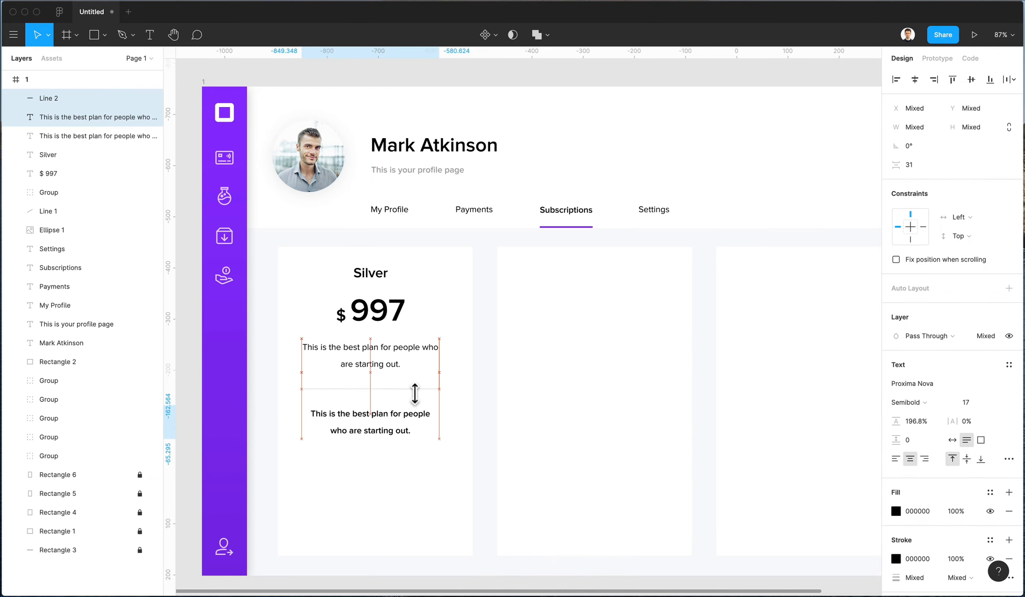
{"action": "left_click", "coordinate": [498, 395]}
{"action": "scroll", "coordinate": [476, 398], "scroll_direction": "right", "scroll_amount": 2}
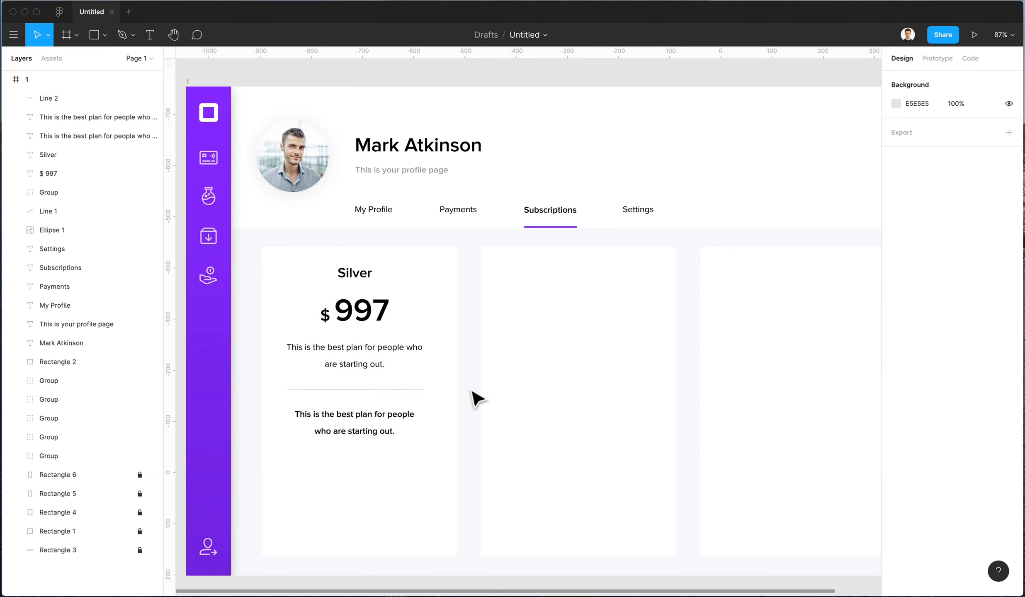
- Replace the bold description below the divider with the text "Payments" and set its text box to auto width
{"action": "scroll", "coordinate": [476, 396], "scroll_direction": "down", "scroll_amount": 2}
{"action": "scroll", "coordinate": [337, 350], "scroll_direction": "left", "scroll_amount": 1}
{"action": "left_click", "coordinate": [359, 383]}
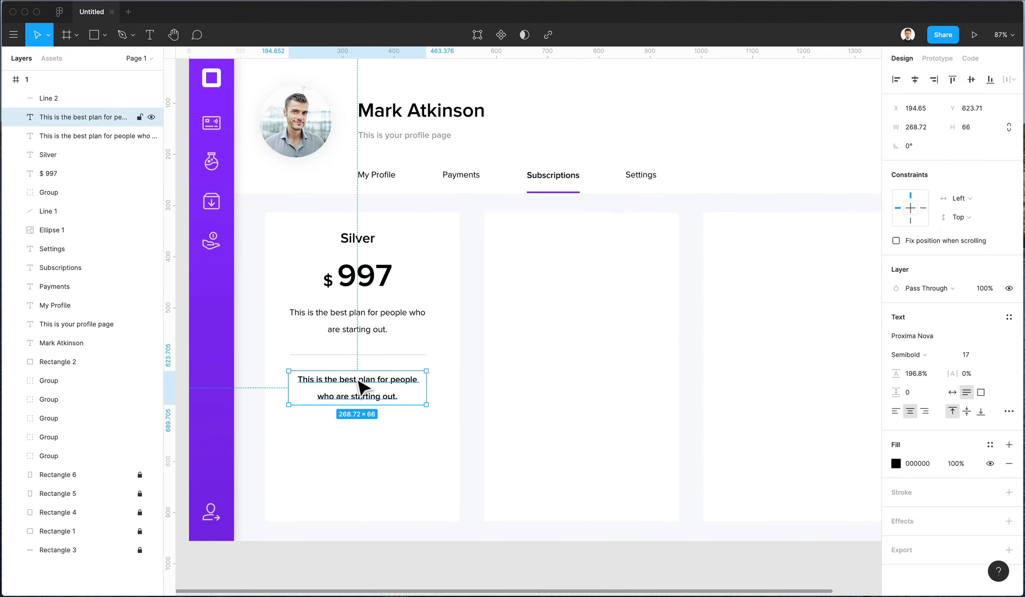
{"action": "double_click", "coordinate": [354, 375]}
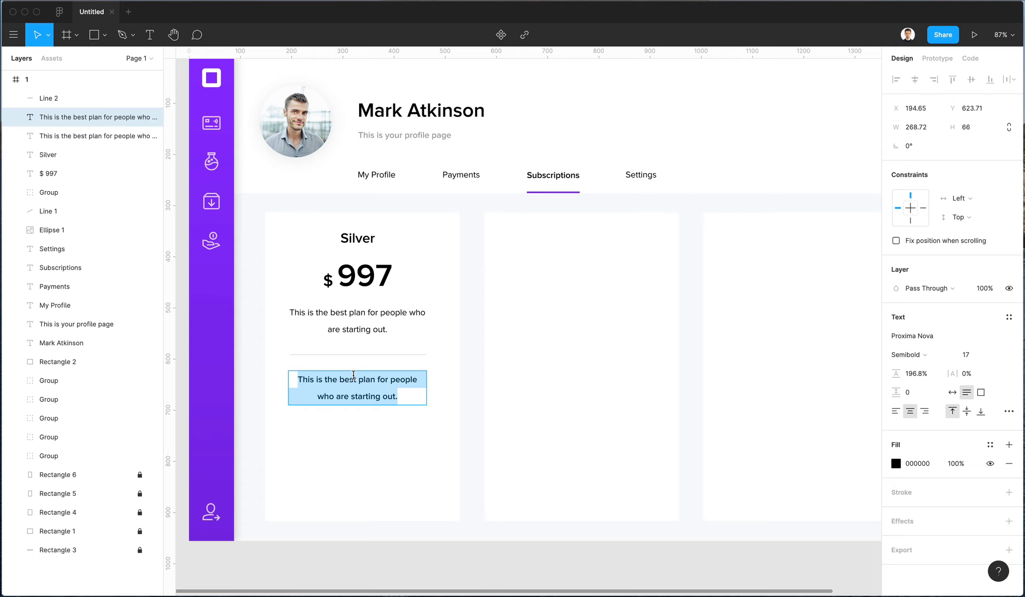
{"action": "type", "text": "Fe"}
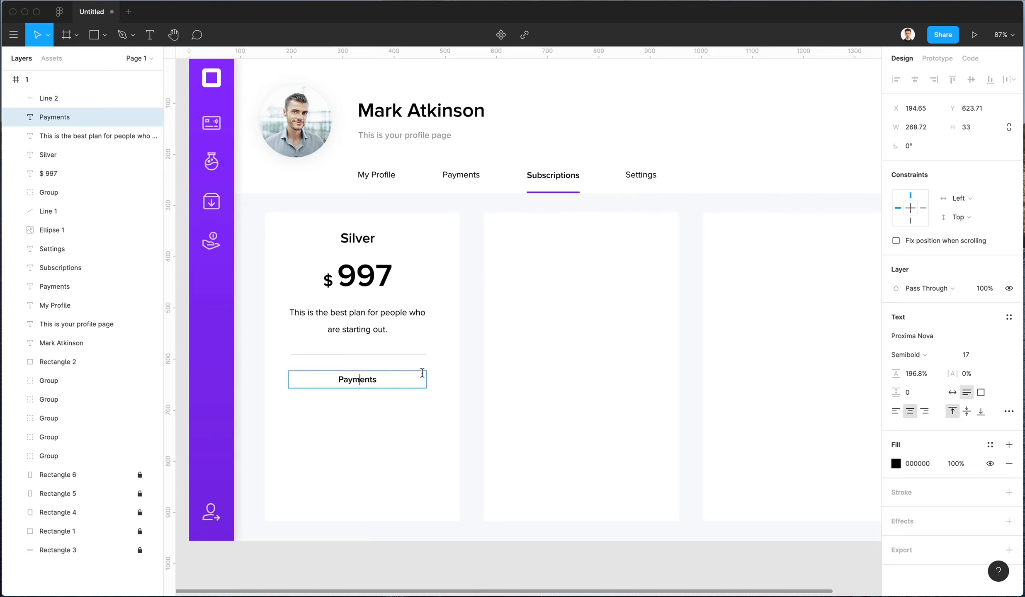
{"action": "left_click", "coordinate": [952, 393]}
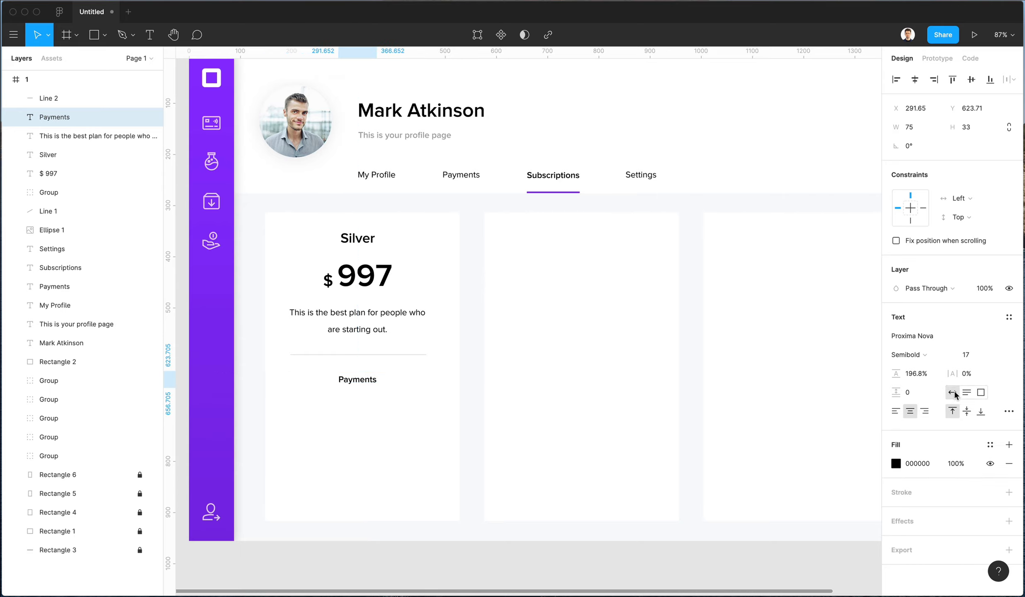
- Duplicate the bold Payments label beside itself on the same line and change the copy's text to "23"
{"action": "mouse_move", "coordinate": [358, 384]}
{"action": "left_mouse_down"}
{"action": "mouse_move", "coordinate": [312, 384]}
{"action": "mouse_move", "coordinate": [378, 384]}
{"action": "left_mouse_up"}
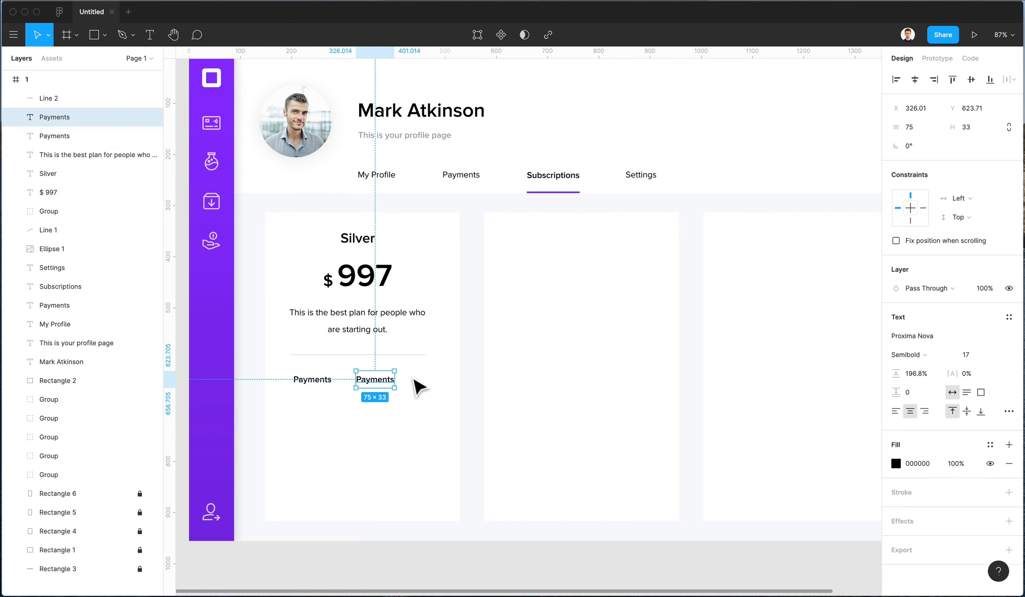
{"action": "key", "text": "Return"}
{"action": "type", "text": "23"}
{"action": "key", "text": "Escape"}
- Draw a rectangle about 49 × 31 around the number 23 and send it behind the text
{"action": "scroll", "coordinate": [366, 394], "scroll_direction": "down", "scroll_amount": 3}
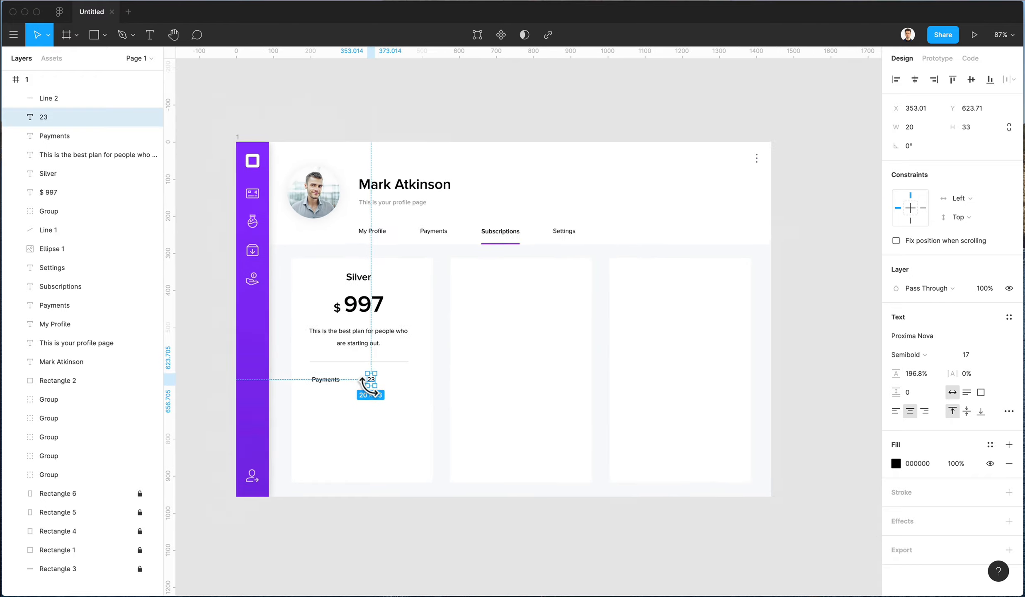
{"action": "scroll", "coordinate": [369, 392], "scroll_direction": "up", "scroll_amount": 5}
{"action": "scroll", "coordinate": [369, 392], "scroll_direction": "up", "scroll_amount": 5}
{"action": "left_click", "coordinate": [485, 455]}
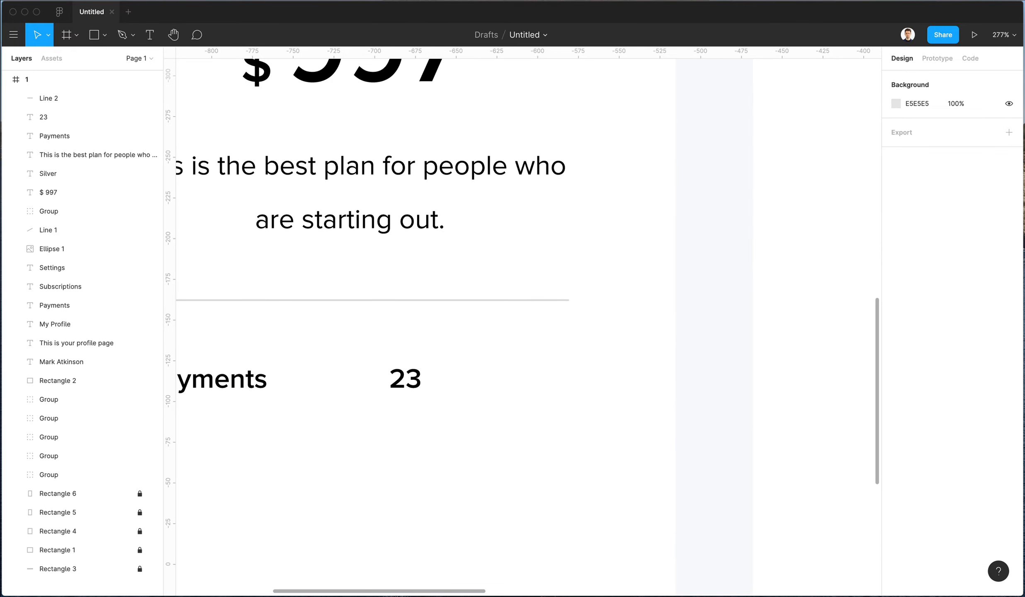
{"action": "left_click", "coordinate": [100, 43]}
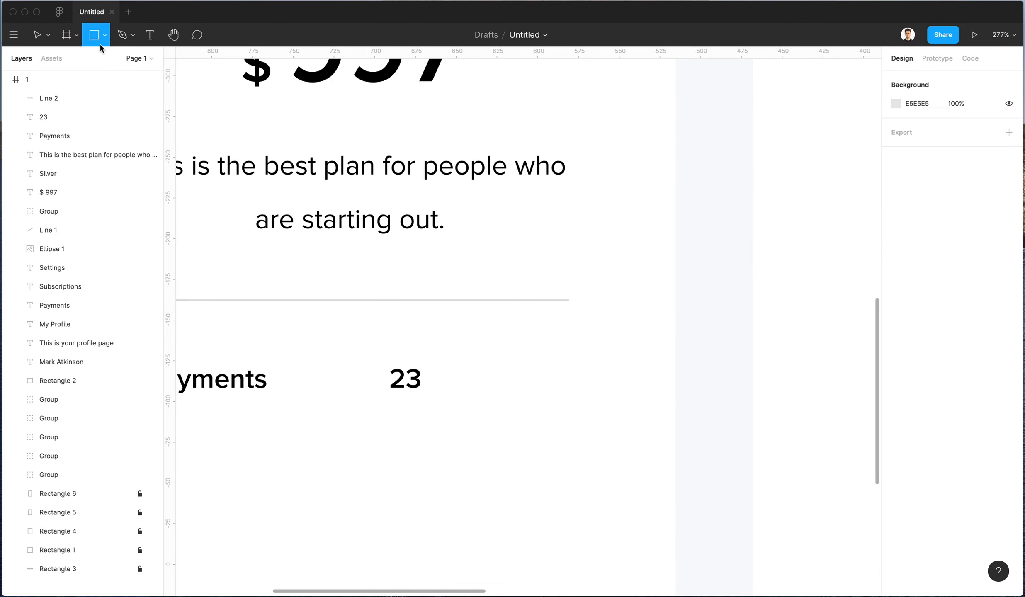
{"action": "left_click", "coordinate": [107, 36]}
{"action": "left_click", "coordinate": [95, 62]}
{"action": "left_click_drag", "start_coordinate": [369, 355], "coordinate": [450, 408]}
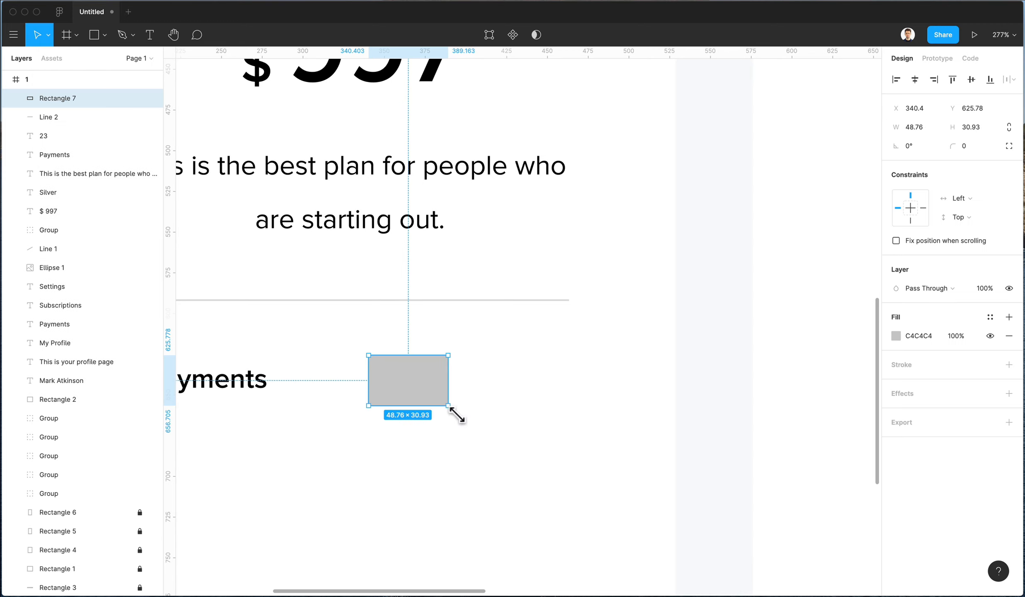
{"action": "key", "text": "super+bracketleft"}
{"action": "key", "text": "super+bracketleft"}
{"action": "key", "text": "super+bracketleft"}
{"action": "key", "text": "super+bracketleft"}
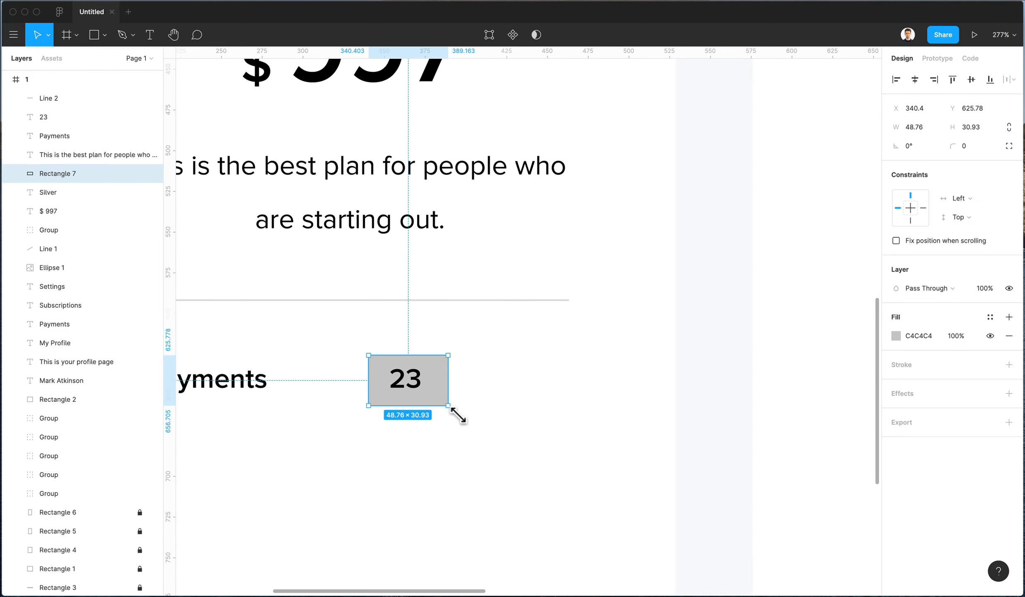
- Fill the rectangle behind the 23 with the sidebar purple 8301E9, at 20% opacity and a corner radius of 5
{"action": "scroll", "coordinate": [560, 354], "scroll_direction": "down", "scroll_amount": 5}
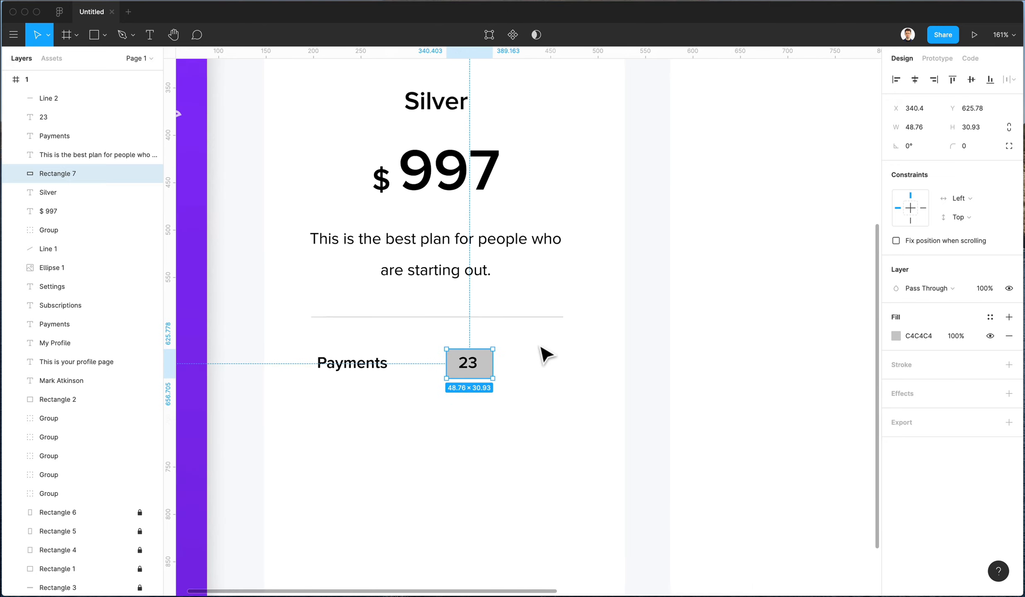
{"action": "scroll", "coordinate": [286, 361], "scroll_direction": "left", "scroll_amount": 3}
{"action": "key", "text": "i"}
{"action": "left_click", "coordinate": [233, 339]}
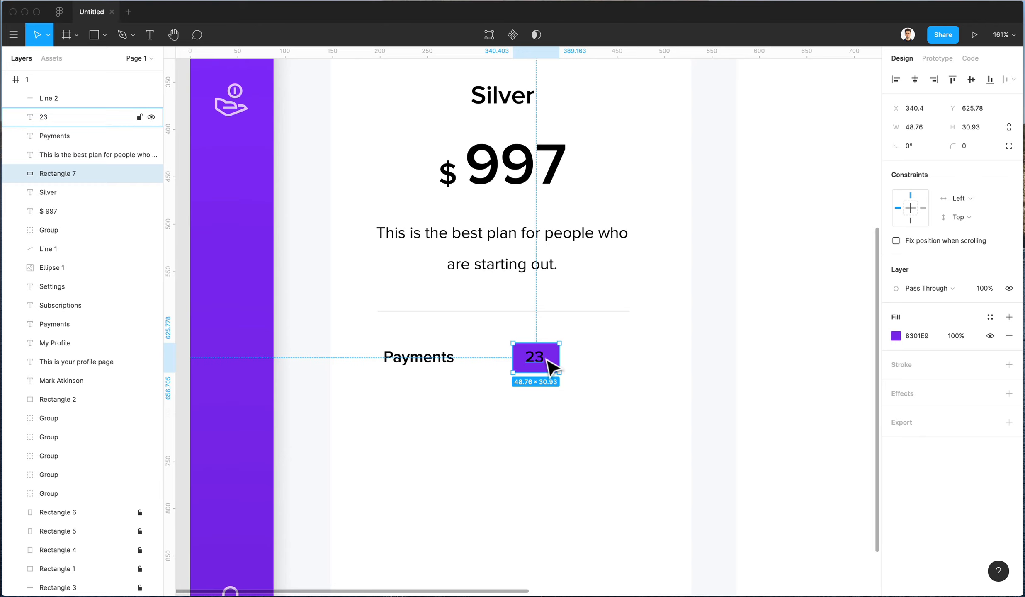
{"action": "key", "text": "2"}
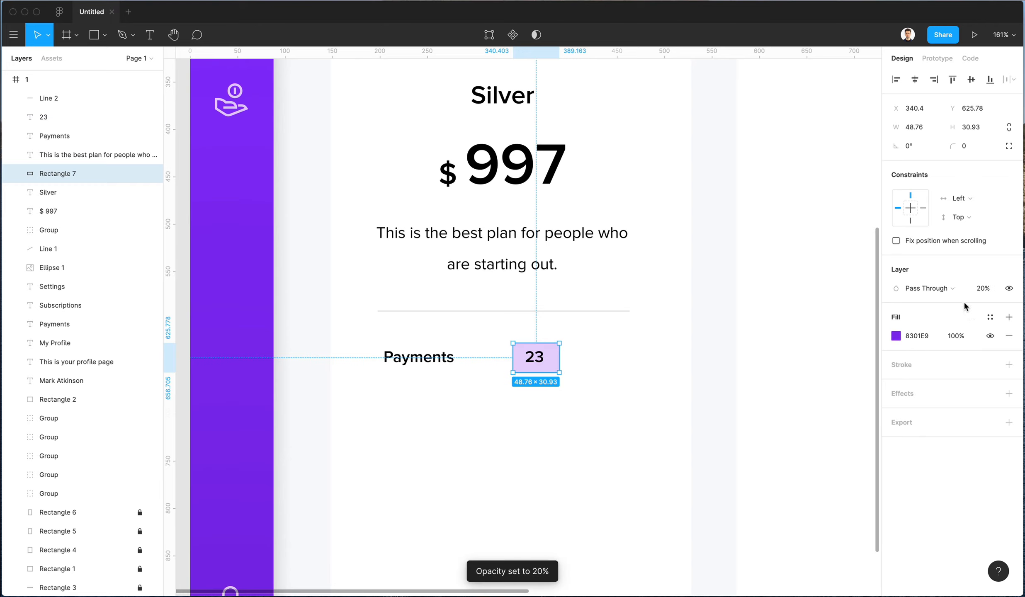
{"action": "left_click_drag", "start_coordinate": [953, 146], "coordinate": [968, 148]}
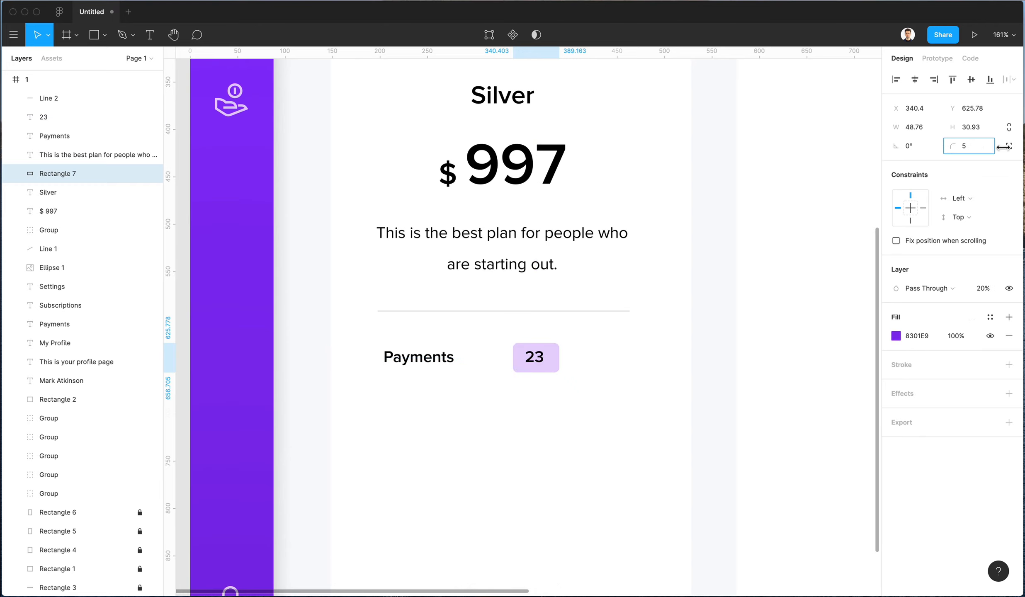
- Color the number 23 with the sidebar purple 8101E5 and nudge it to X 355.01, Y 624.71 within its badge
{"action": "left_click", "coordinate": [542, 364]}
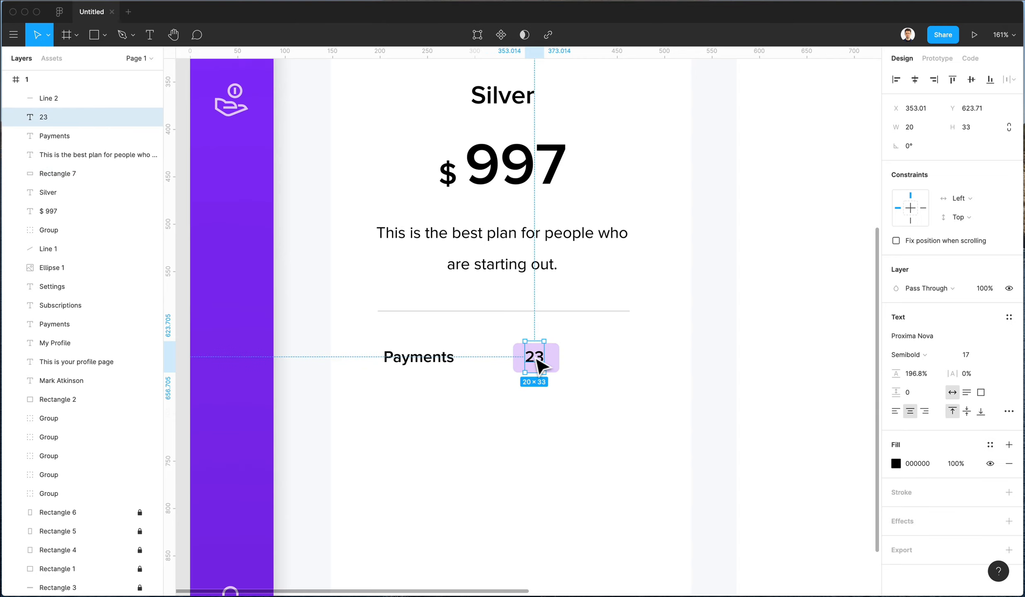
{"action": "key", "text": "i"}
{"action": "left_click", "coordinate": [234, 436]}
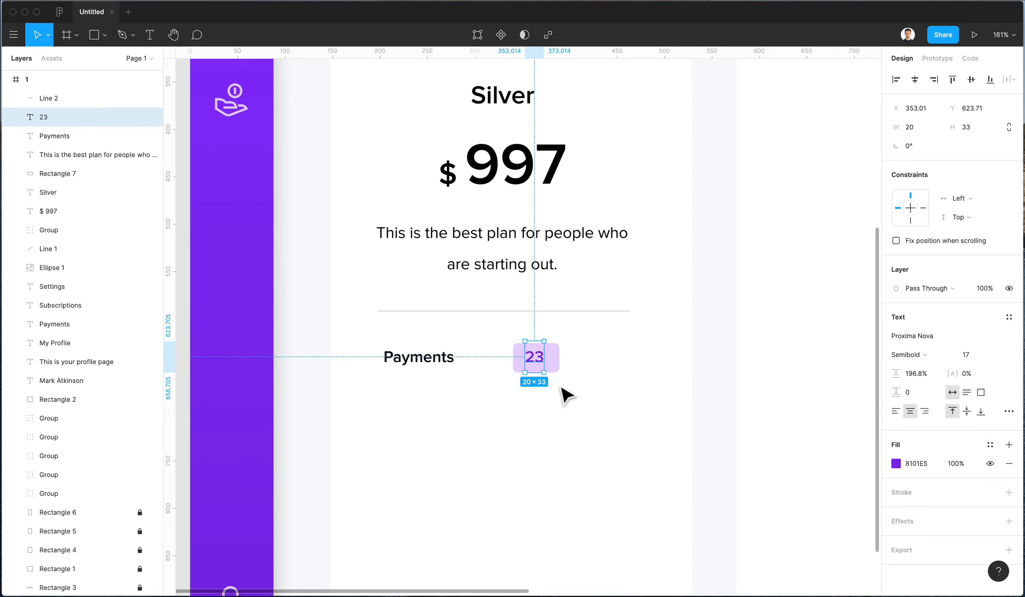
{"action": "key", "text": "Right"}
{"action": "key", "text": "Right"}
{"action": "key", "text": "Down"}
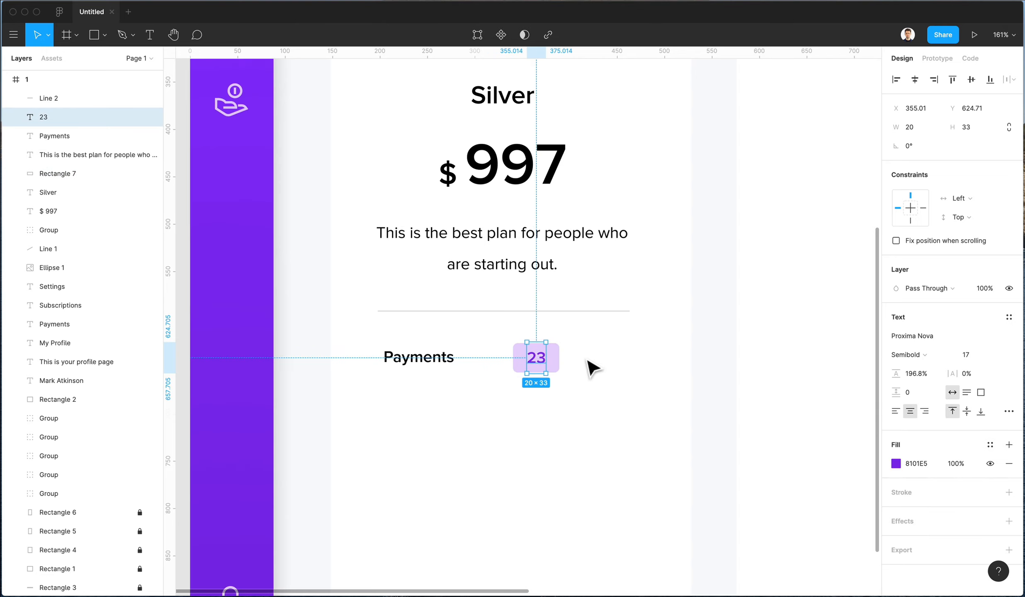
- Group the number 23 with its badge, center the Payments row in the card, and duplicate it twice below at even spacing
{"action": "left_click", "coordinate": [588, 360]}
{"action": "left_click_drag", "start_coordinate": [582, 343], "coordinate": [545, 418]}
{"action": "key", "text": "super+g"}
{"action": "left_click", "coordinate": [419, 367], "text": "shift"}
{"action": "key", "text": "super+d"}
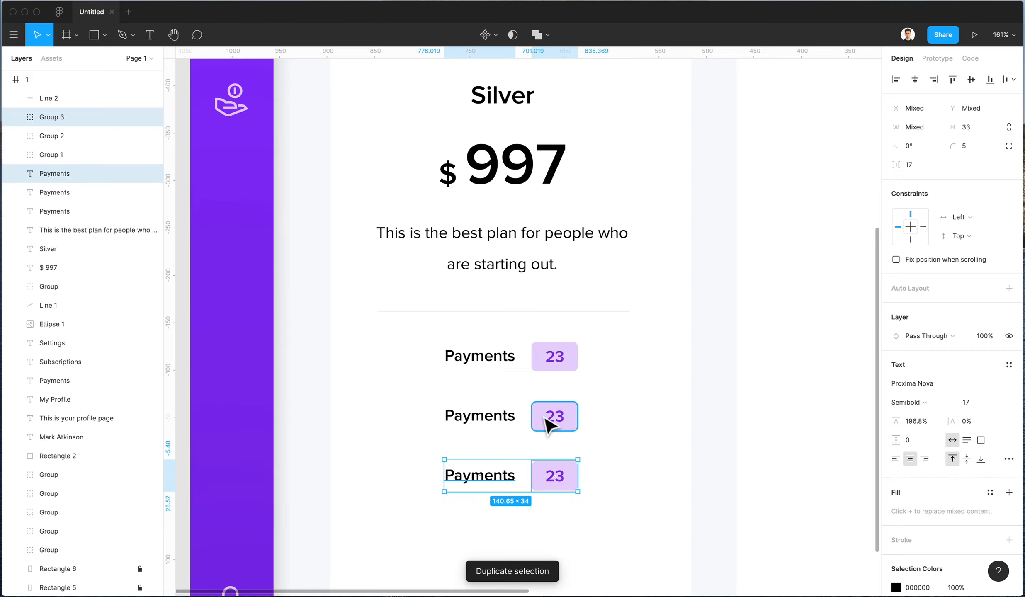
- Duplicate the divider line to below the third Payments row at about Y 824
{"action": "scroll", "coordinate": [546, 418], "scroll_direction": "down", "scroll_amount": 3}
{"action": "scroll", "coordinate": [545, 418], "scroll_direction": "down", "scroll_amount": 3}
{"action": "left_click", "coordinate": [625, 416]}
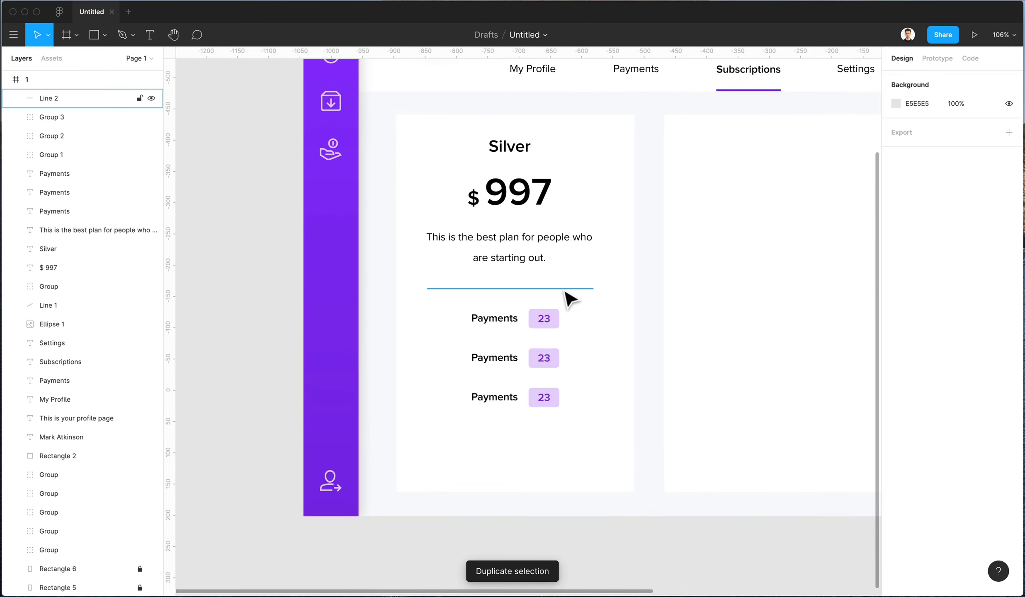
{"action": "left_click_drag", "start_coordinate": [566, 293], "coordinate": [573, 433]}
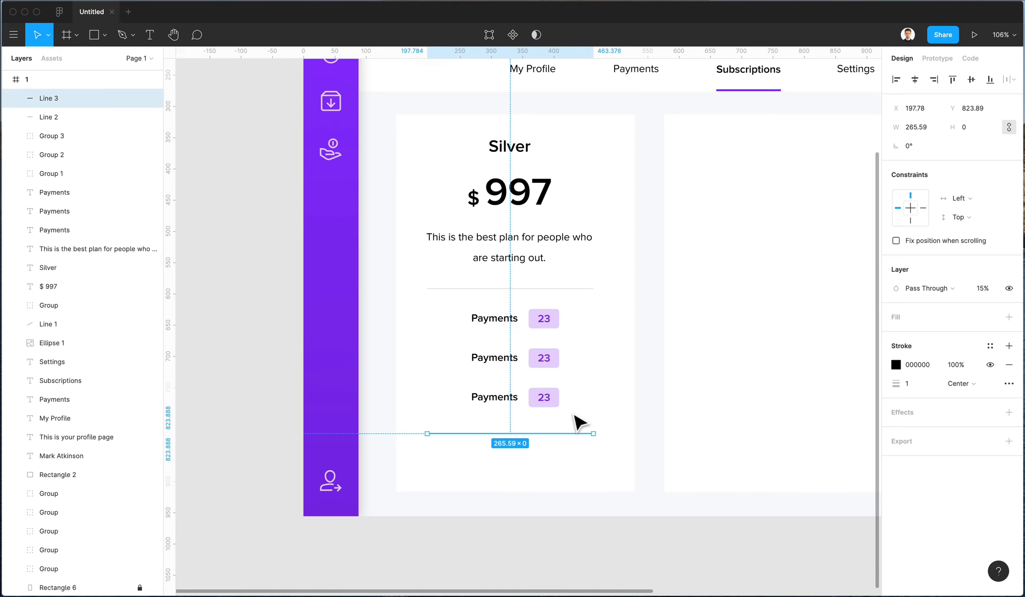
- Copy a 23 badge below the lower divider, stretch it to about 266 × 47, and move its number down to Y 859.92
{"action": "scroll", "coordinate": [573, 411], "scroll_direction": "down", "scroll_amount": 3}
{"action": "scroll", "coordinate": [577, 419], "scroll_direction": "right", "scroll_amount": 3}
{"action": "key", "text": "Escape"}
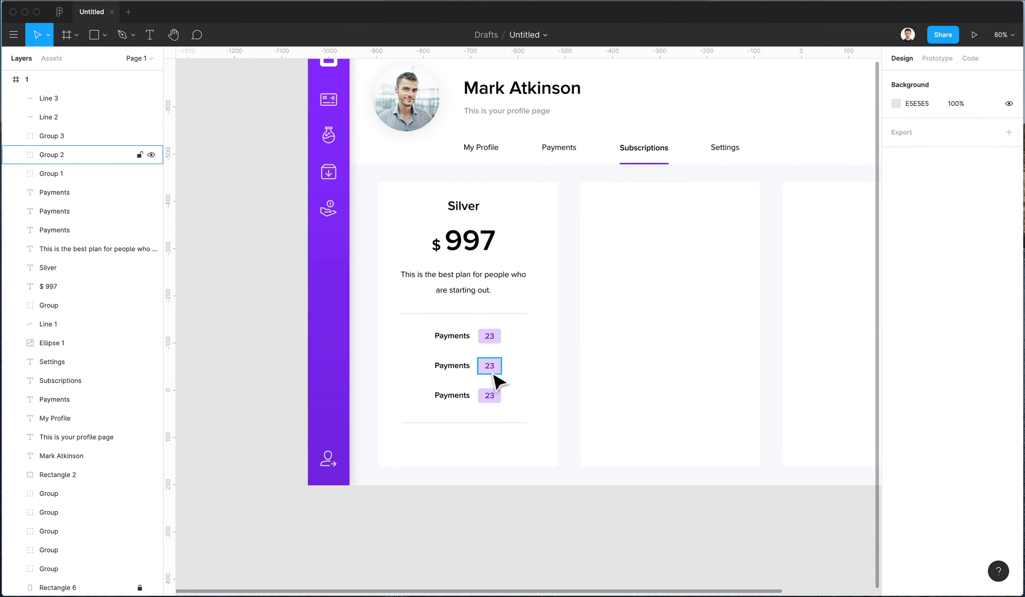
{"action": "left_click_drag", "start_coordinate": [496, 372], "coordinate": [402, 460]}
{"action": "left_click_drag", "start_coordinate": [508, 457], "coordinate": [533, 462]}
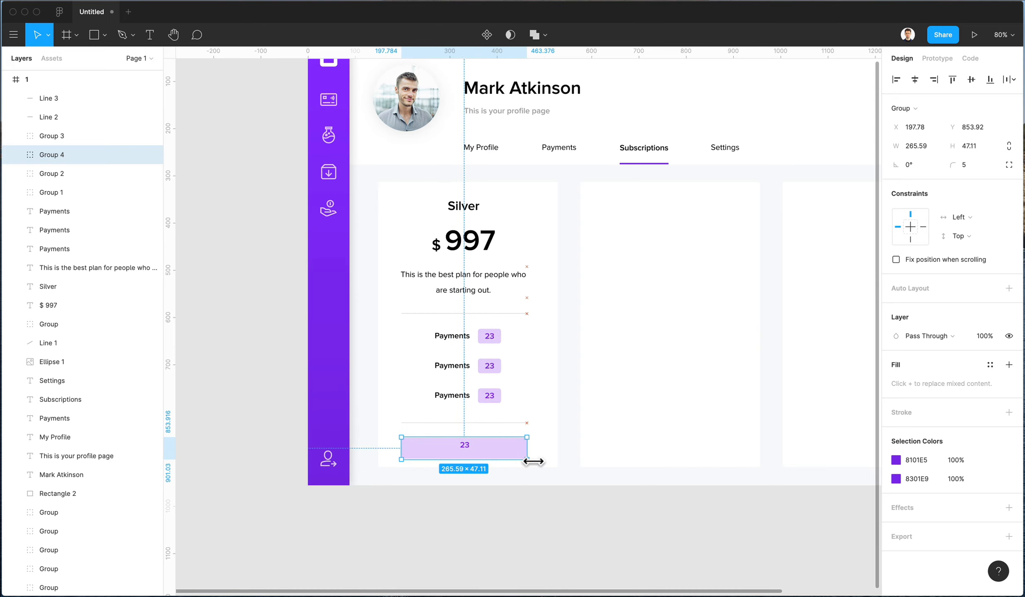
{"action": "double_click", "coordinate": [466, 452]}
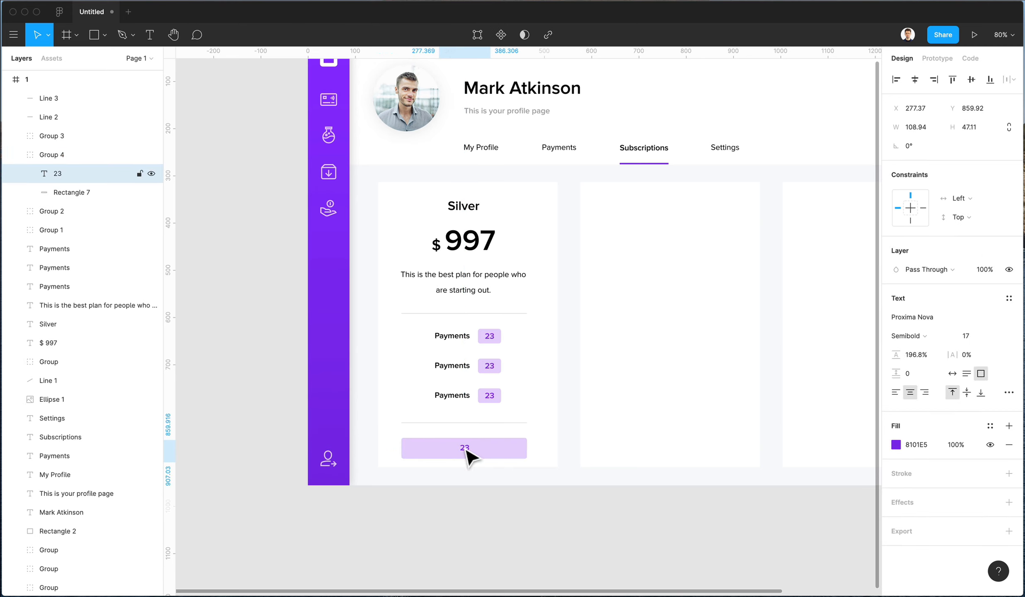
- Change the text on the lilac button in the Silver card to "Current" and make its text box auto width
{"action": "double_click", "coordinate": [462, 446]}
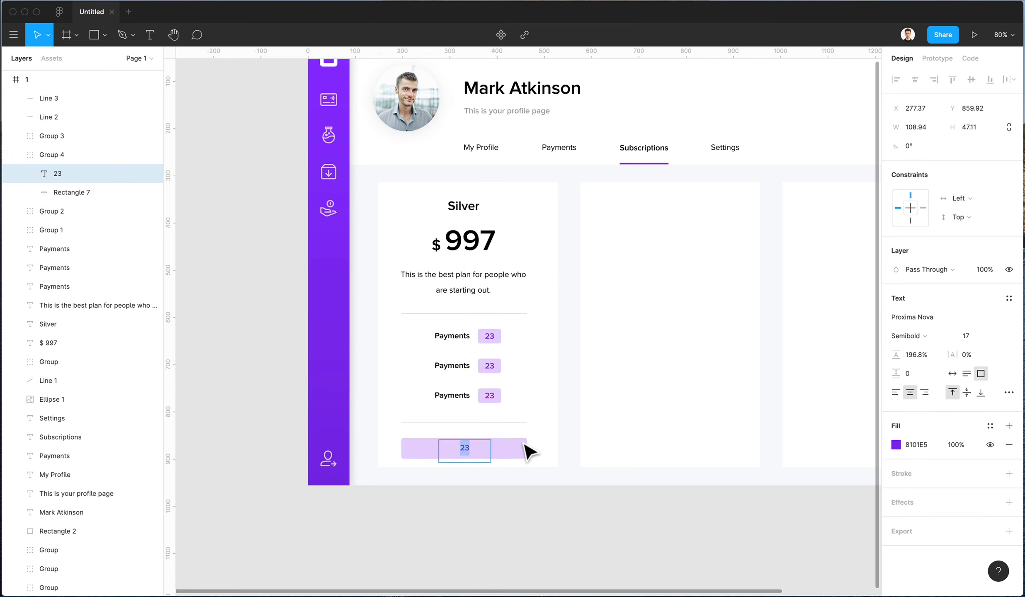
{"action": "left_click", "coordinate": [951, 374]}
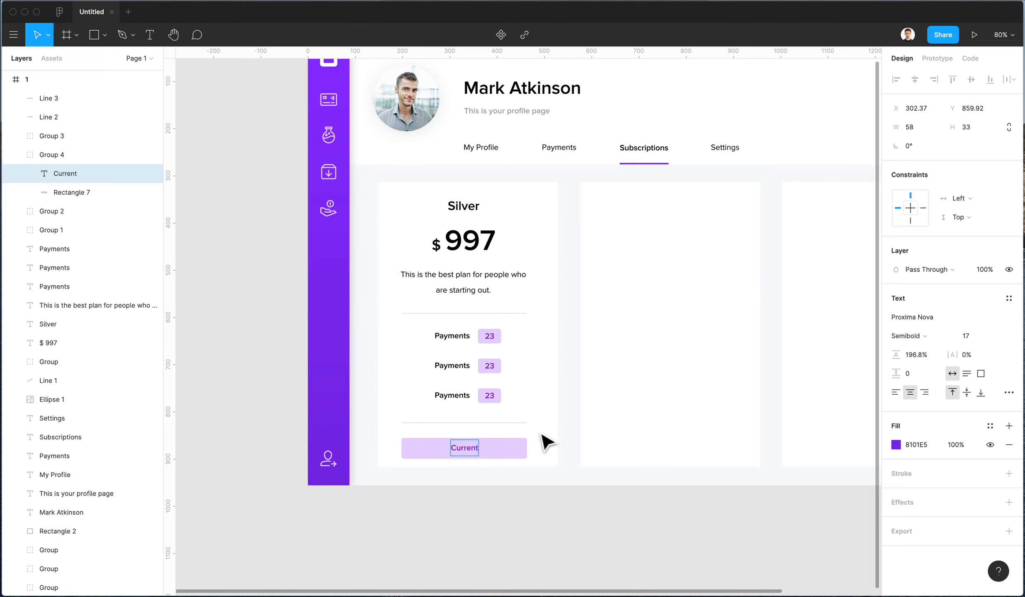
- Enlarge the button's background rectangle to about 266 × 63 and set its corner radius to 37
{"action": "left_click", "coordinate": [508, 456]}
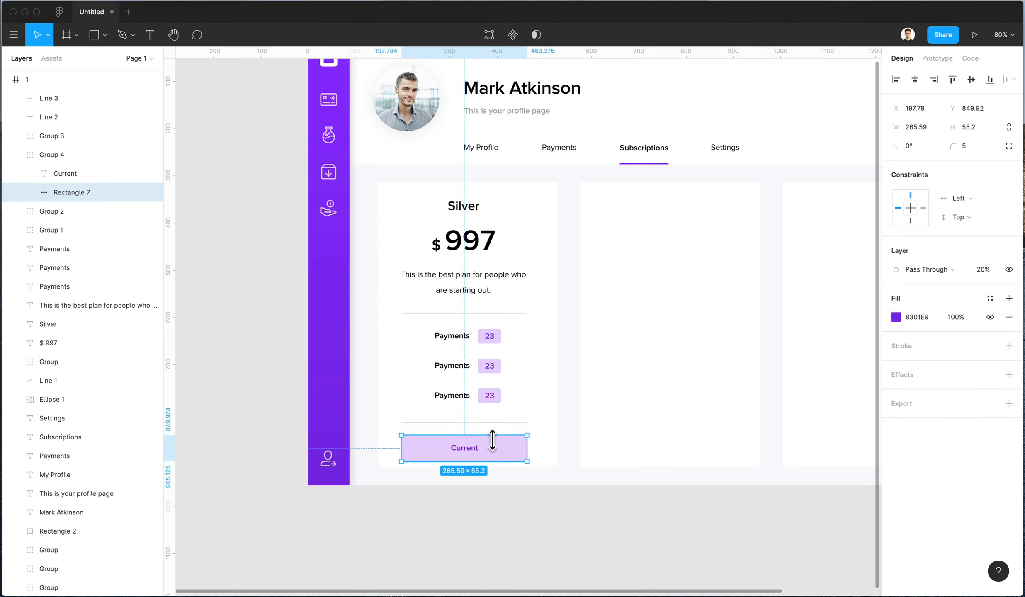
{"action": "left_click_drag", "start_coordinate": [492, 440], "coordinate": [492, 434]}
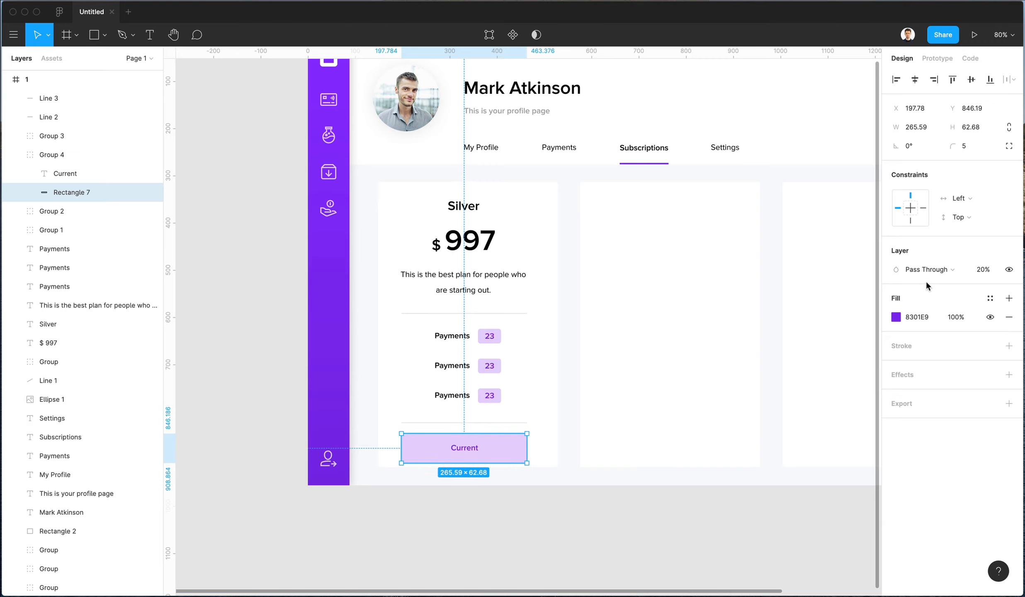
{"action": "key", "text": "Tab"}
{"action": "type", "text": "37"}
{"action": "key", "text": "Return"}
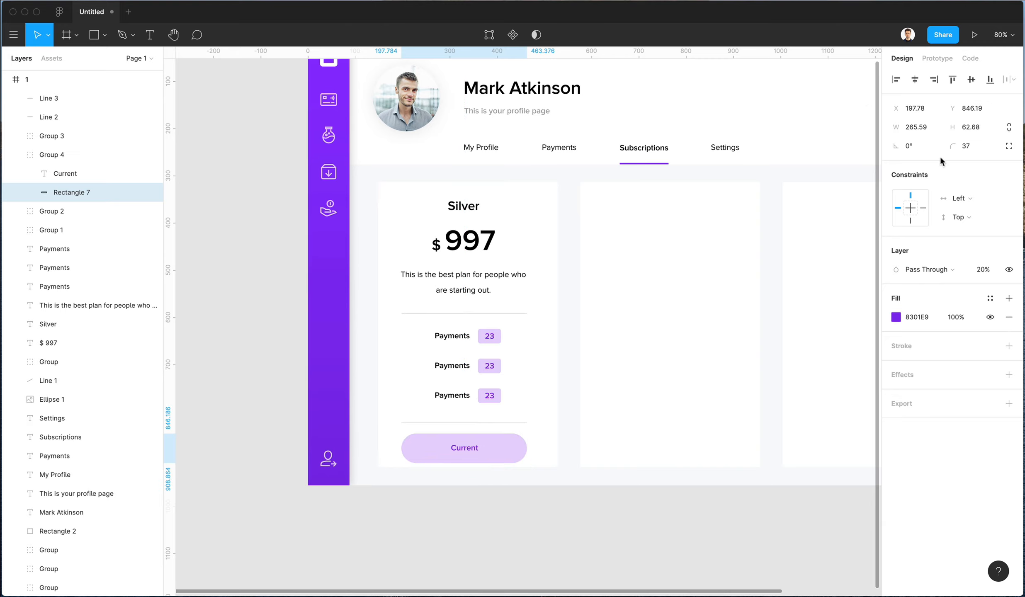
- Set the button background's opacity to 100% and colour the "Current" label white (FFFFFF)
{"action": "scroll", "coordinate": [730, 413], "scroll_direction": "right", "scroll_amount": 2}
{"action": "scroll", "coordinate": [729, 413], "scroll_direction": "up", "scroll_amount": 1}
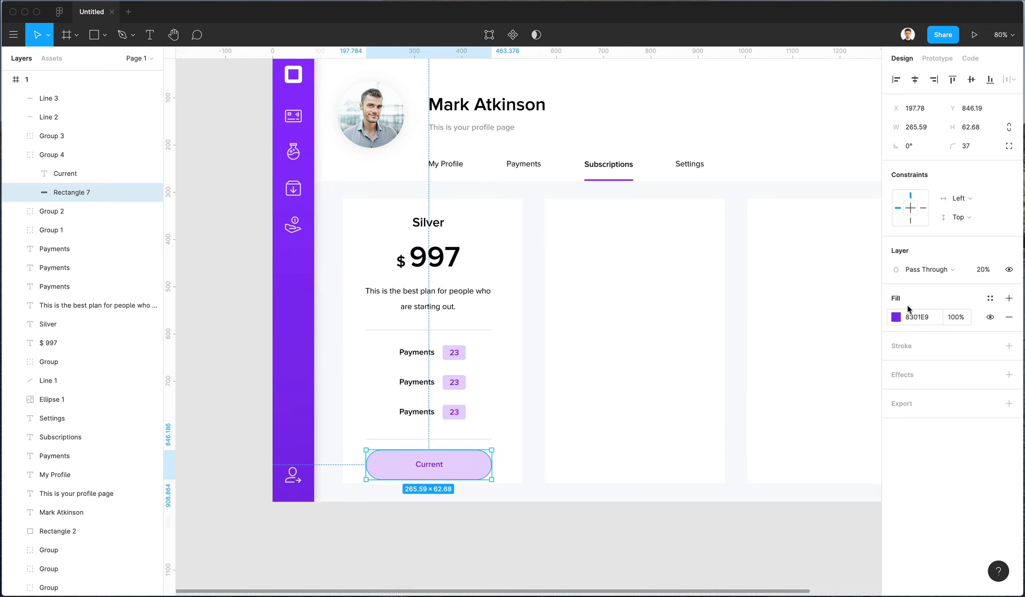
{"action": "key", "text": "0"}
{"action": "left_click", "coordinate": [434, 465]}
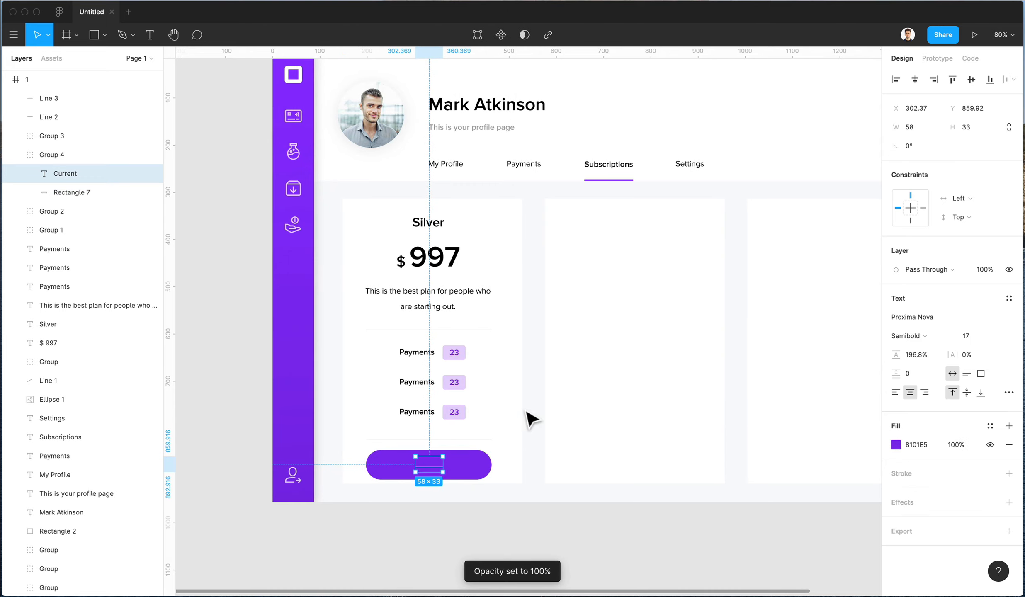
{"action": "key", "text": "i"}
{"action": "left_click", "coordinate": [507, 365]}
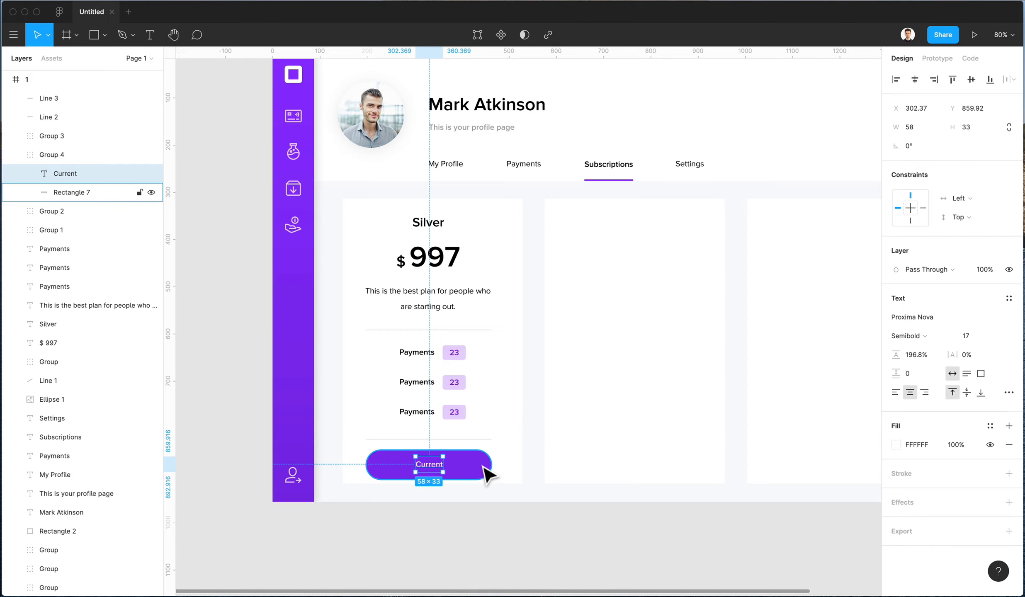
- Set the "Current" label to size 20 and Bold weight
{"action": "left_click", "coordinate": [965, 337]}
{"action": "type", "text": "20"}
{"action": "key", "text": "Return"}
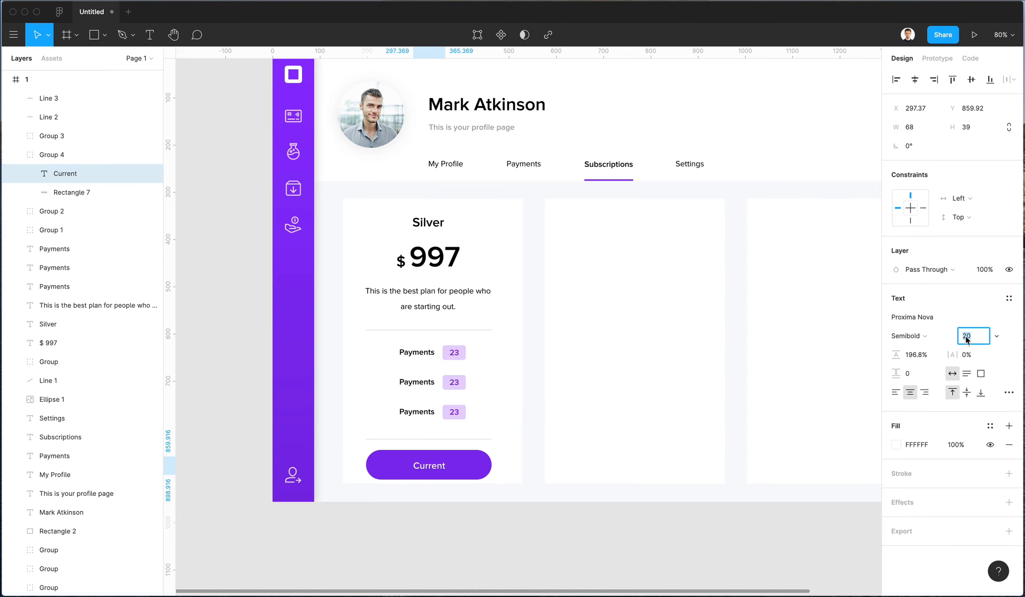
{"action": "left_click", "coordinate": [908, 335]}
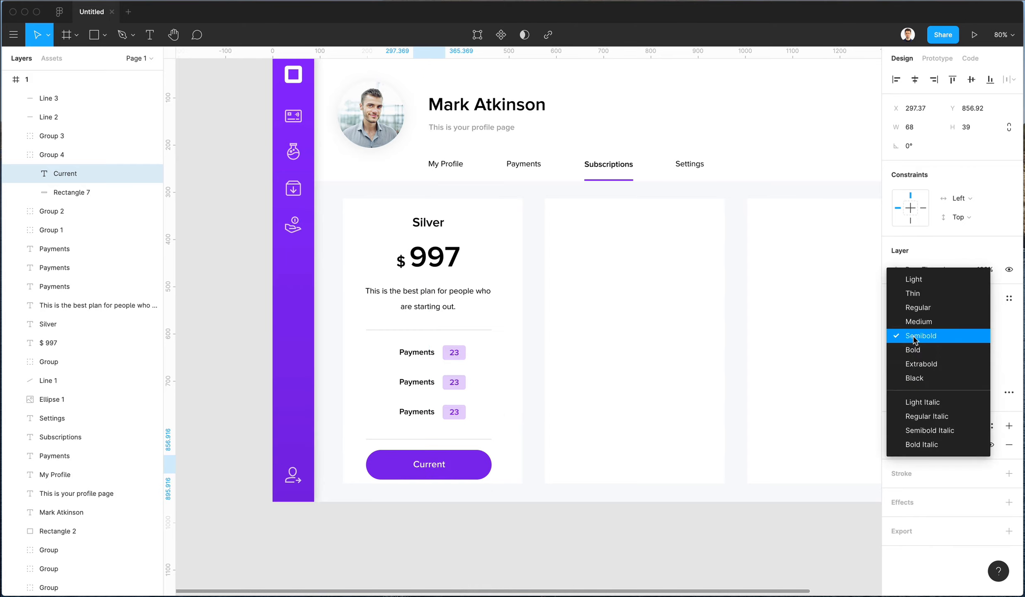
{"action": "left_click", "coordinate": [904, 349]}
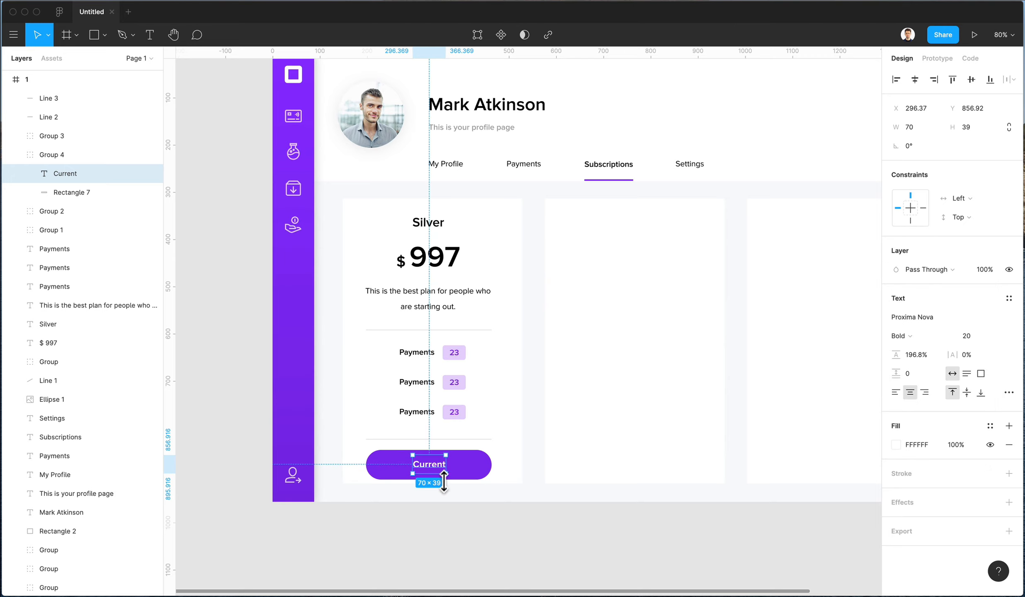
{"action": "left_click", "coordinate": [968, 337]}
{"action": "left_click", "coordinate": [563, 467]}
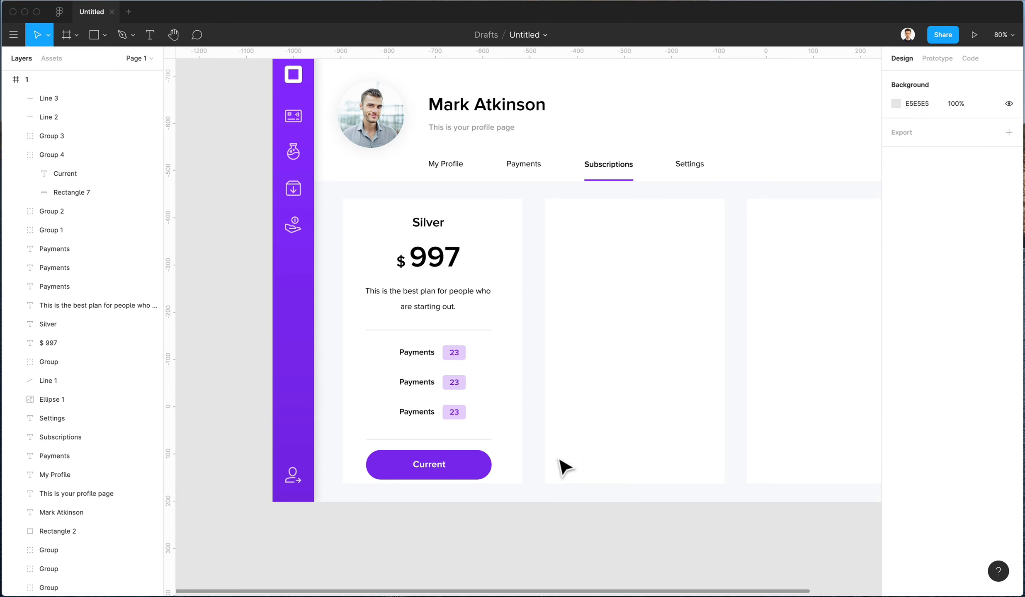
- Select the locked white background of the Silver card and increase its height to 633.79
{"action": "right_click", "coordinate": [512, 451]}
{"action": "left_click", "coordinate": [675, 294]}
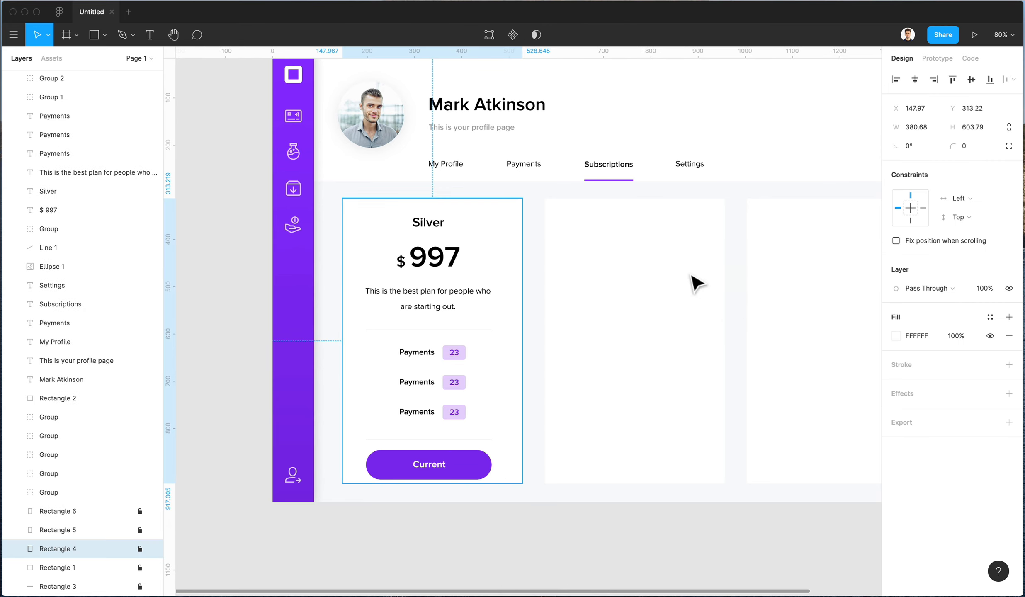
{"action": "key", "text": "shift+Up"}
{"action": "key", "text": "shift+Up"}
{"action": "key", "text": "shift+Up"}
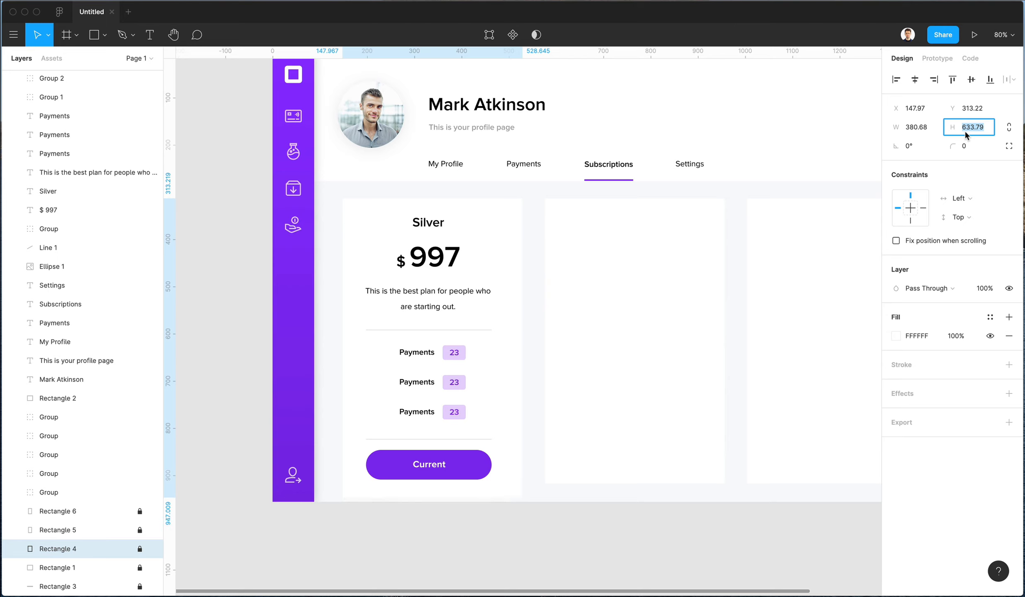
- Move the "Current" button group down within the Silver card to Y 854.19
{"action": "left_click_drag", "start_coordinate": [460, 455], "coordinate": [461, 460]}
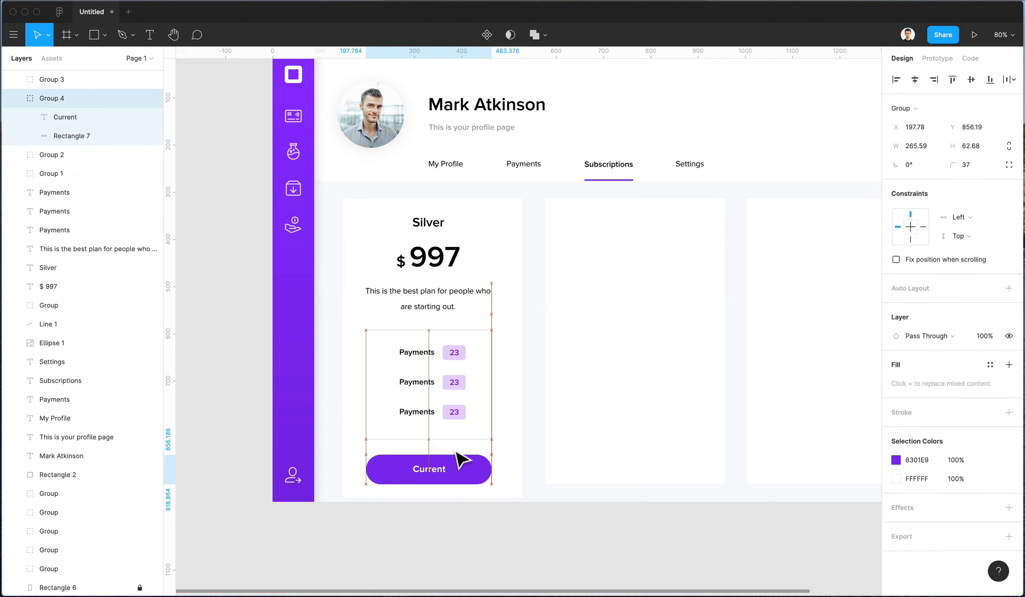
{"action": "key", "text": "Up"}
{"action": "key", "text": "Up"}
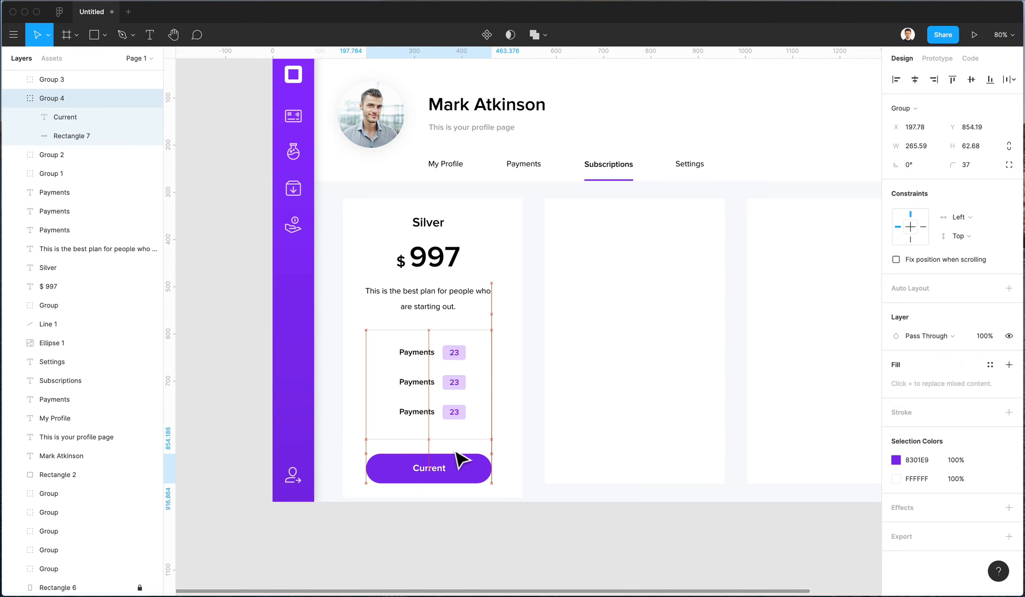
- Nudge the divider line above the "Current" button up by about 4 px
{"action": "left_click", "coordinate": [431, 442]}
{"action": "key", "text": "Up"}
{"action": "key", "text": "Up"}
{"action": "key", "text": "Up"}
{"action": "key", "text": "Up"}
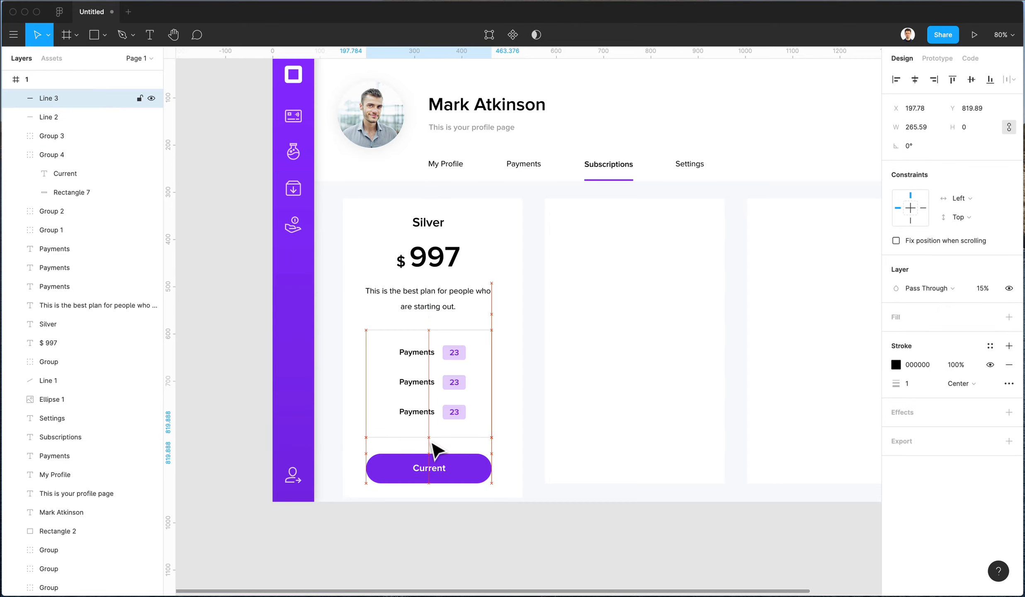
- Right-align the text of the two lower "Payments" labels in the Silver card
{"action": "left_click_drag", "start_coordinate": [384, 372], "coordinate": [423, 420]}
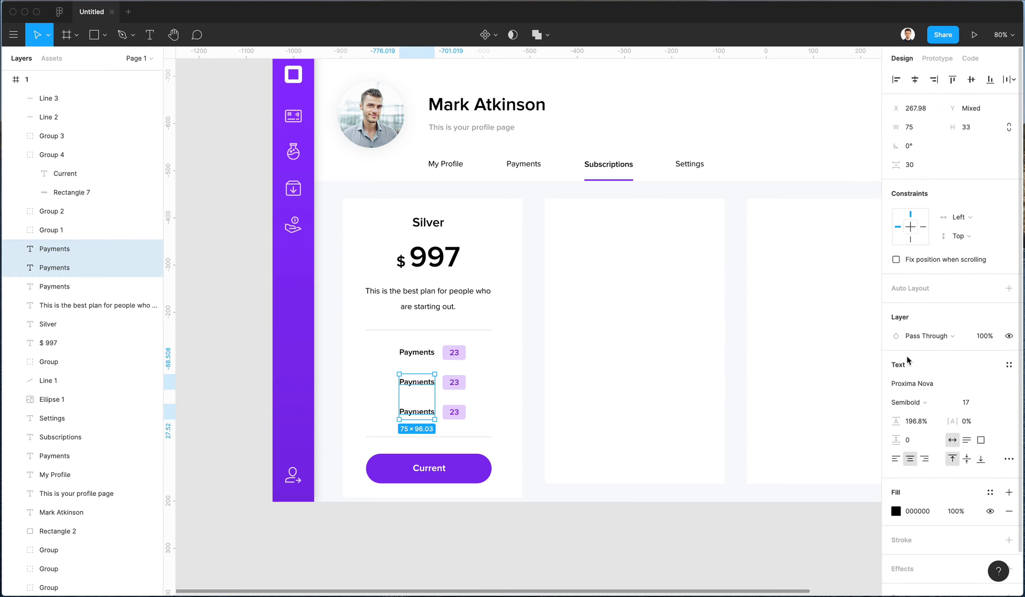
{"action": "left_click", "coordinate": [923, 459]}
{"action": "key", "text": "Escape"}
- Change the second feature label to "Subscriptions" and the third to "Ads"
{"action": "left_click", "coordinate": [418, 386]}
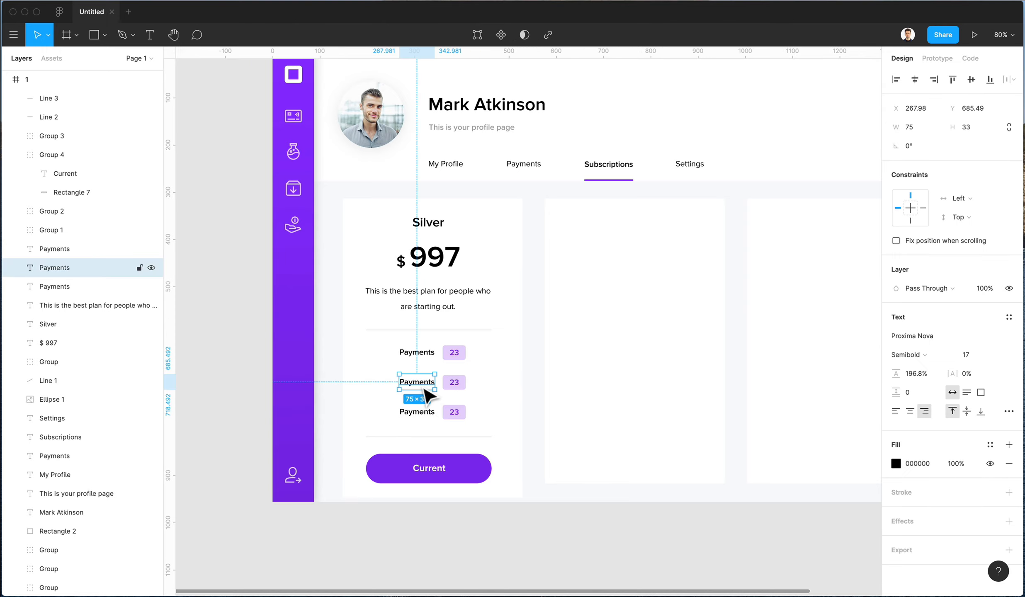
{"action": "double_click", "coordinate": [419, 382]}
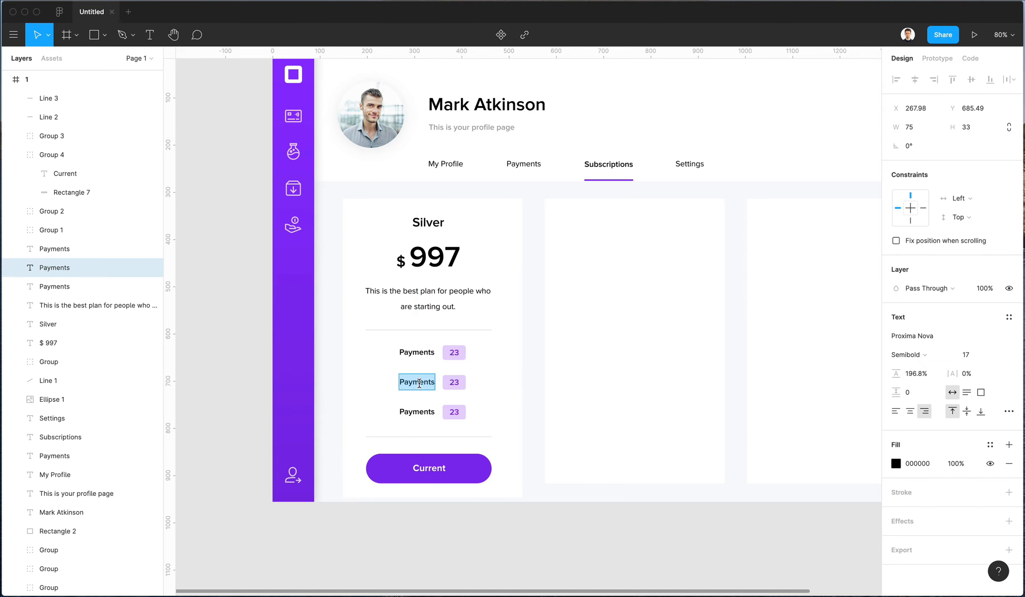
{"action": "type", "text": "Subscri"}
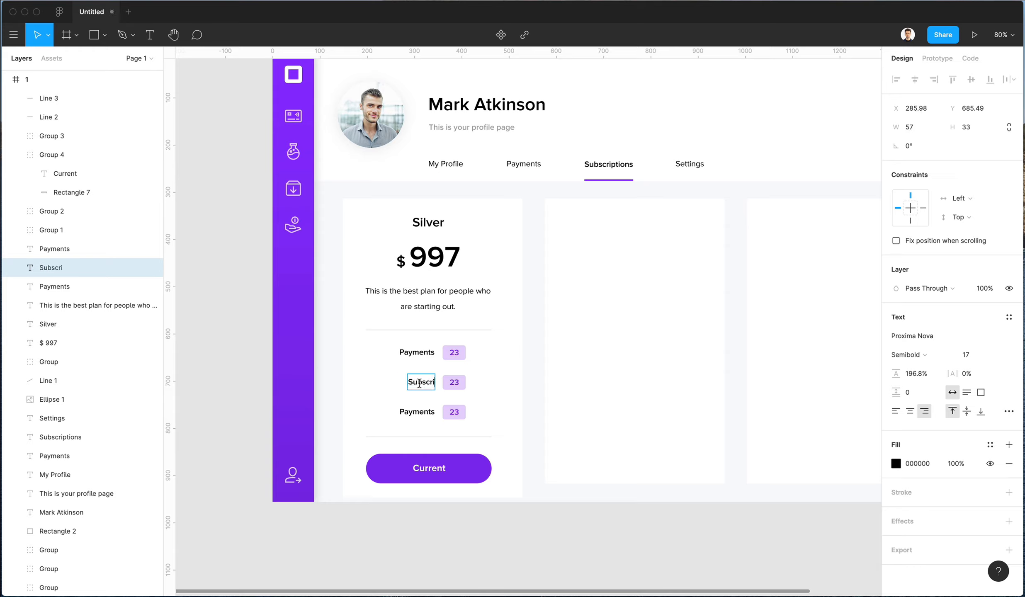
{"action": "type", "text": "ptions"}
{"action": "double_click", "coordinate": [421, 411]}
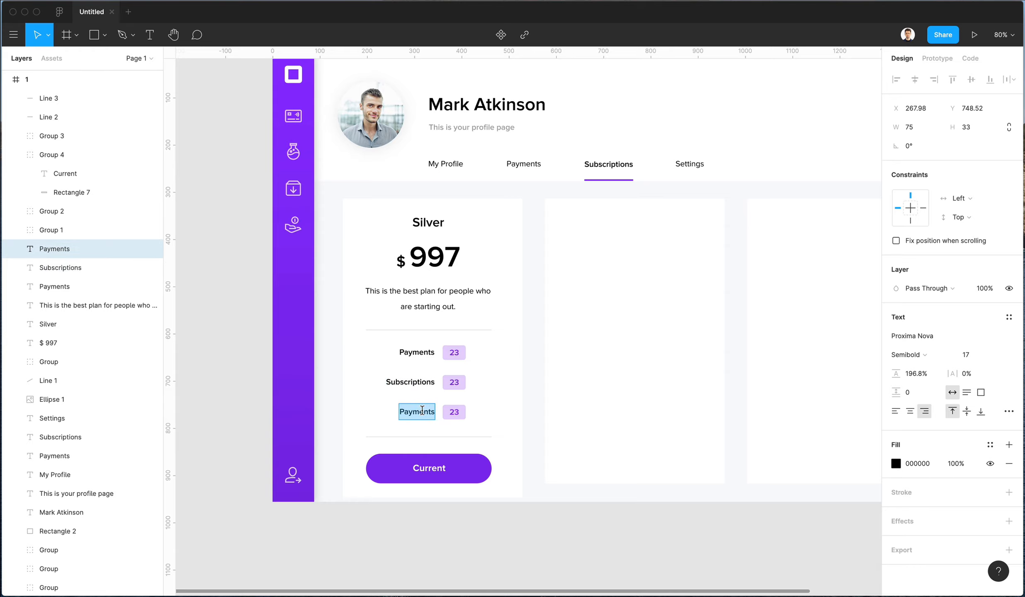
{"action": "type", "text": "Ads"}
{"action": "key", "text": "Escape"}
- Change the Ads badge number to 6 and the Subscriptions badge number to 9
{"action": "double_click", "coordinate": [456, 411]}
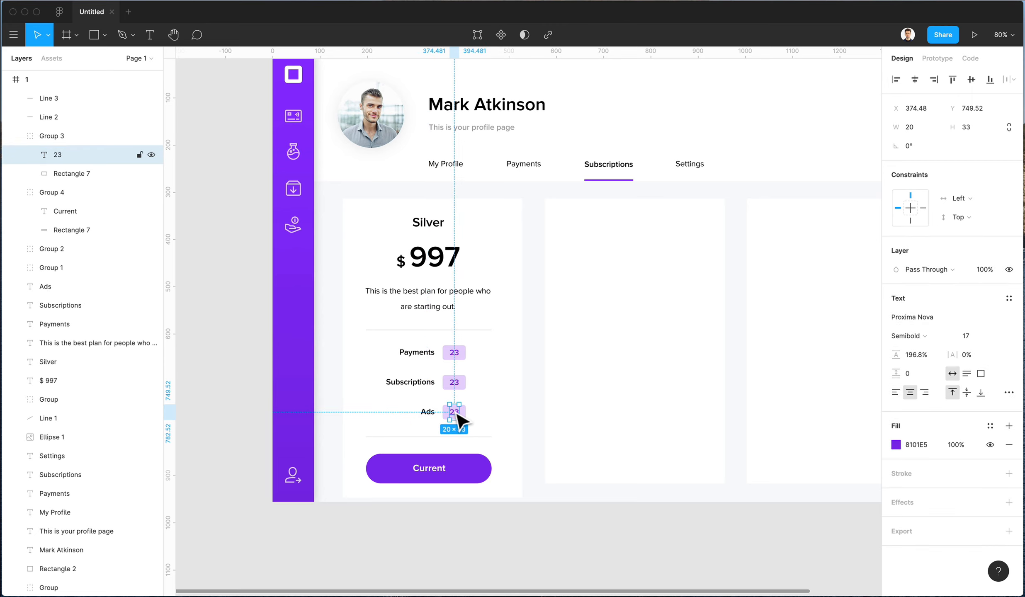
{"action": "double_click", "coordinate": [452, 411]}
{"action": "type", "text": "6"}
{"action": "double_click", "coordinate": [451, 382]}
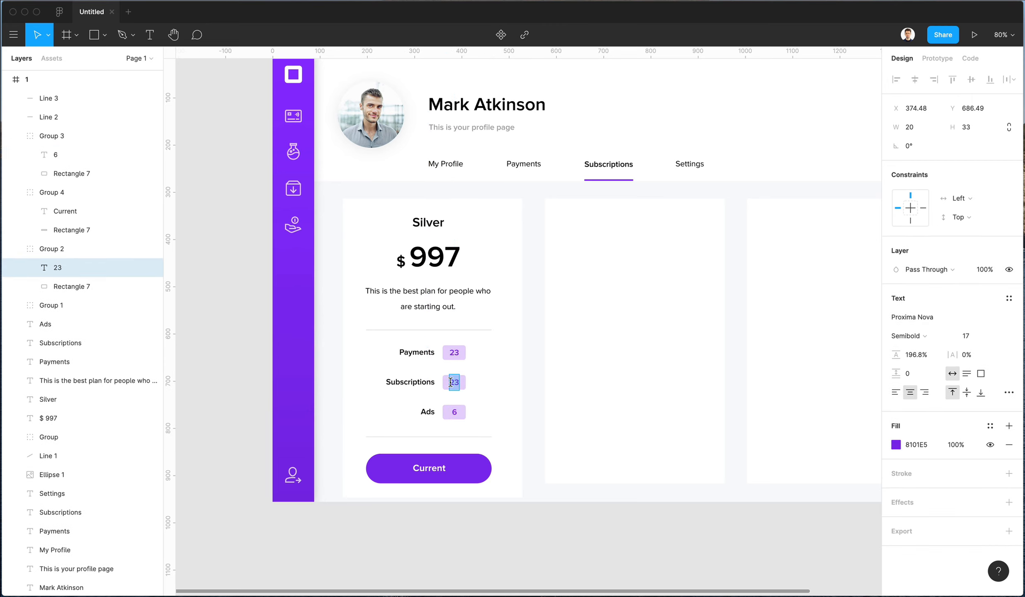
{"action": "left_click", "coordinate": [596, 371]}
{"action": "left_click", "coordinate": [491, 358]}
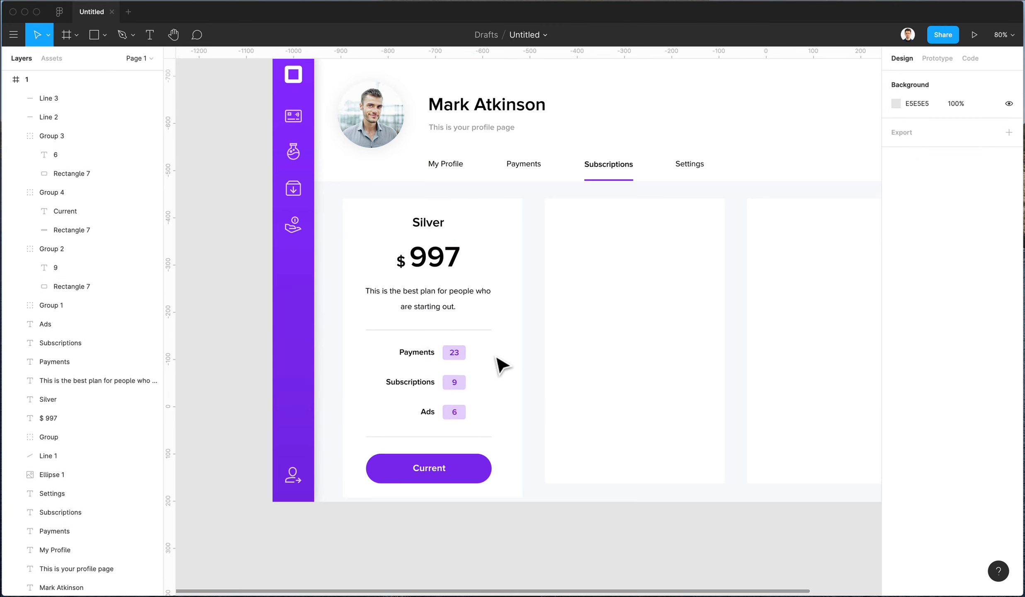
- Round the backgrounds of the three number badges together with a corner radius of 35
{"action": "left_click_drag", "start_coordinate": [487, 342], "coordinate": [468, 416]}
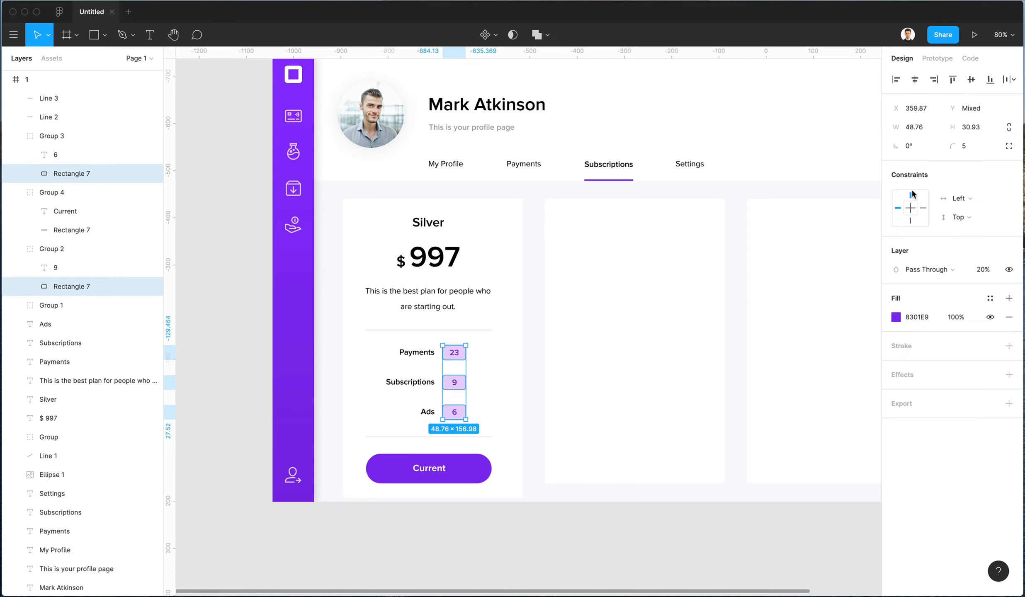
{"action": "left_click", "coordinate": [963, 147]}
{"action": "type", "text": "30"}
{"action": "key", "text": "Return"}
{"action": "left_click", "coordinate": [543, 407]}
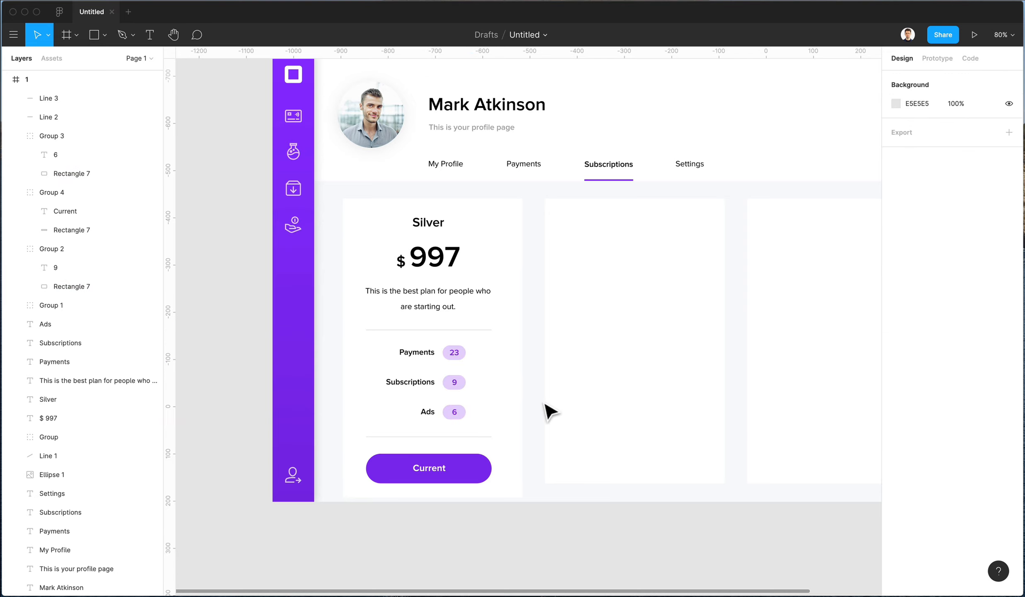
- Nudge the three feature labels and their badges together about 3 px to the left
{"action": "left_click_drag", "start_coordinate": [373, 337], "coordinate": [502, 440]}
{"action": "key", "text": "Left"}
{"action": "key", "text": "Left"}
{"action": "key", "text": "Left"}
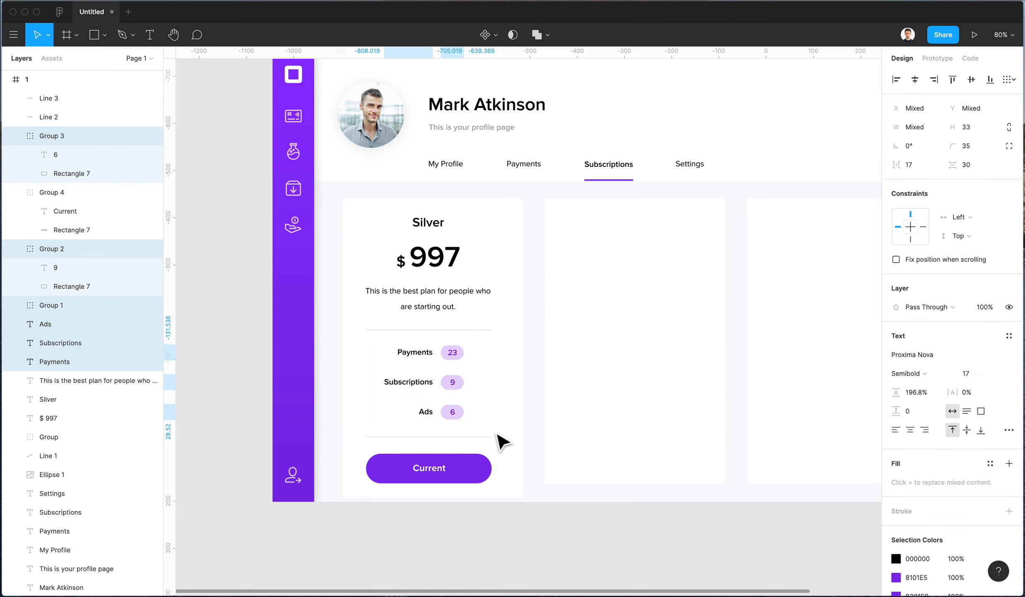
{"action": "key", "text": "Left"}
{"action": "key", "text": "Right"}
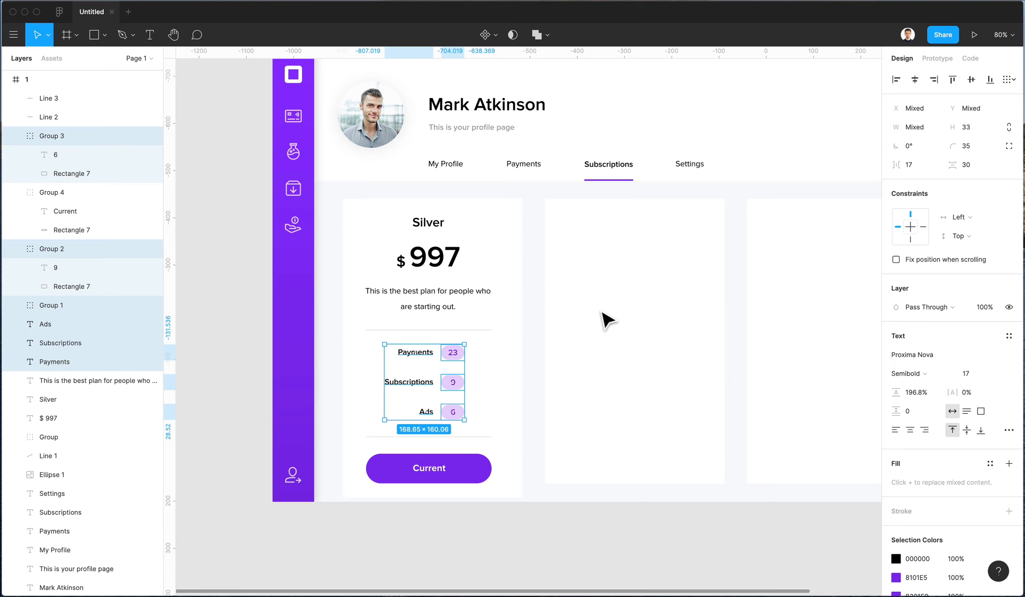
- Left-align the text and left edges of the three feature labels and shift them 20 px left from the badges
{"action": "key", "text": "Escape"}
{"action": "left_click_drag", "start_coordinate": [368, 352], "coordinate": [428, 413]}
{"action": "left_click", "coordinate": [896, 459]}
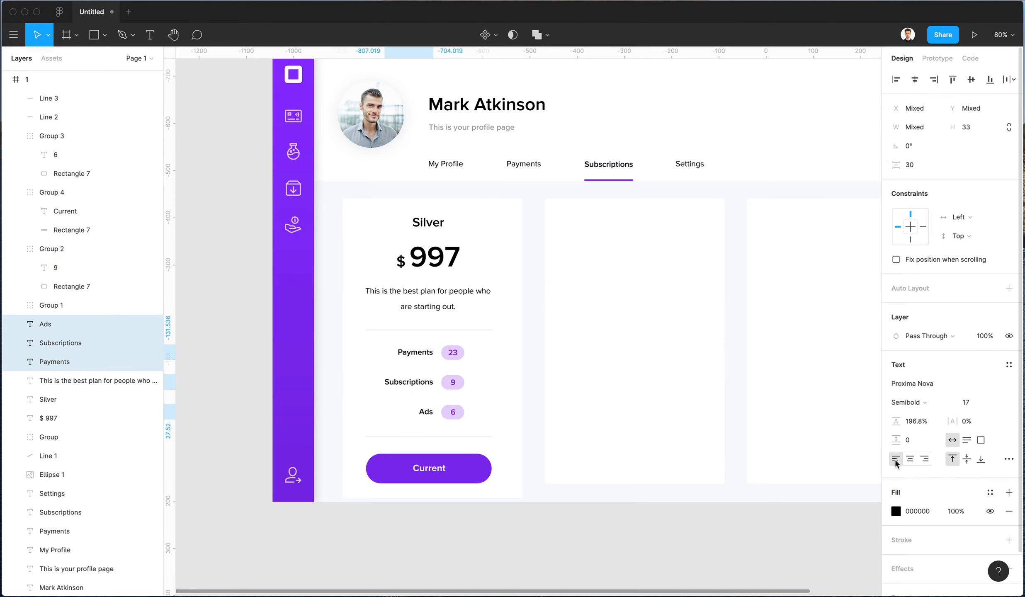
{"action": "left_click", "coordinate": [897, 80]}
{"action": "key", "text": "shift+Left"}
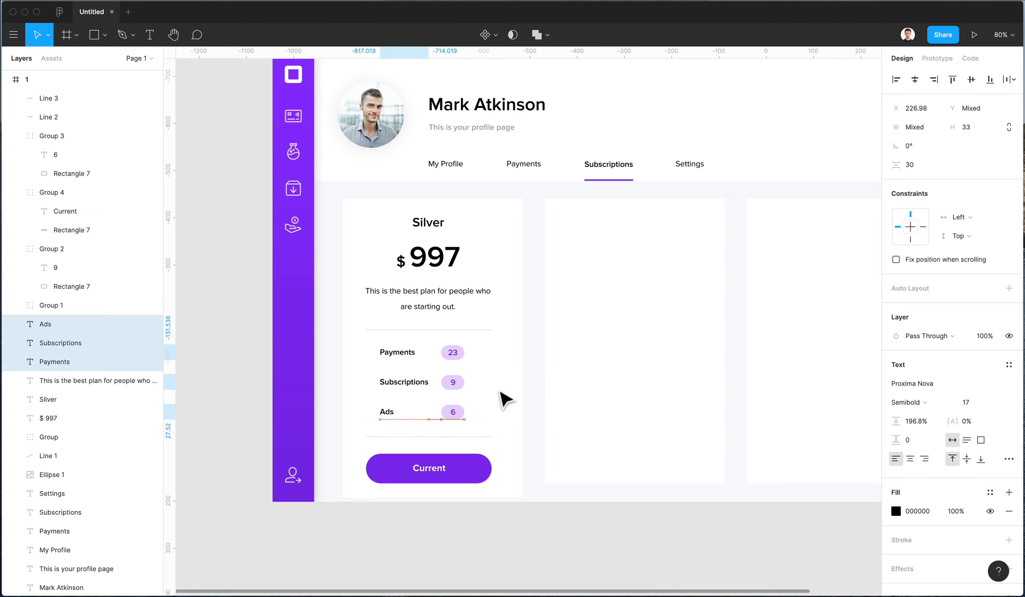
{"action": "key", "text": "shift+Left"}
{"action": "left_click", "coordinate": [552, 356]}
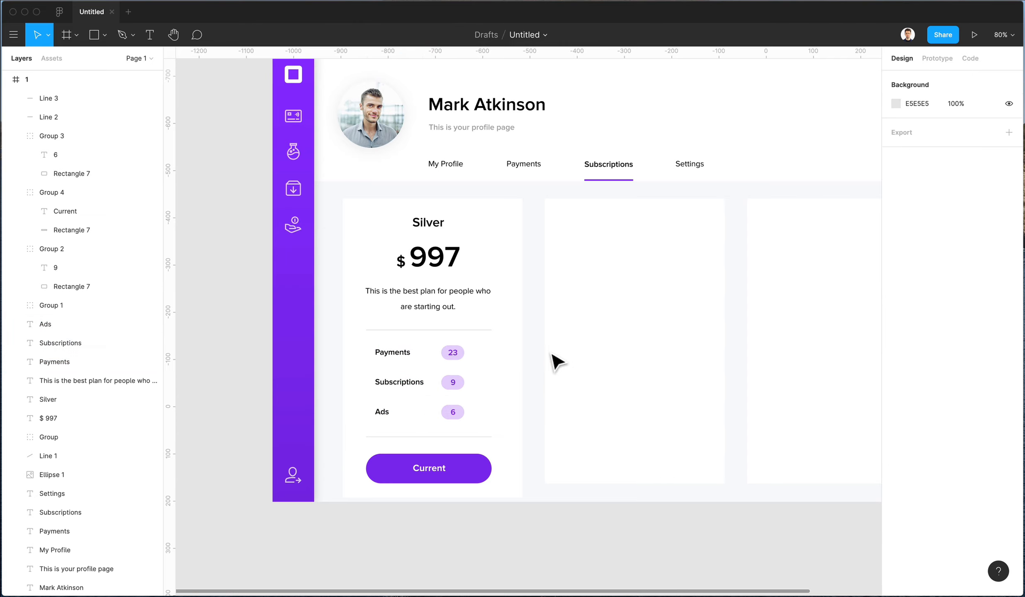
- Shift all feature labels and badges right by about 16 px to centre them in the Silver card
{"action": "left_click_drag", "start_coordinate": [534, 342], "coordinate": [363, 435]}
{"action": "key", "text": "shift+Right"}
{"action": "key", "text": "Right"}
{"action": "key", "text": "Right"}
{"action": "key", "text": "Right"}
{"action": "key", "text": "Right"}
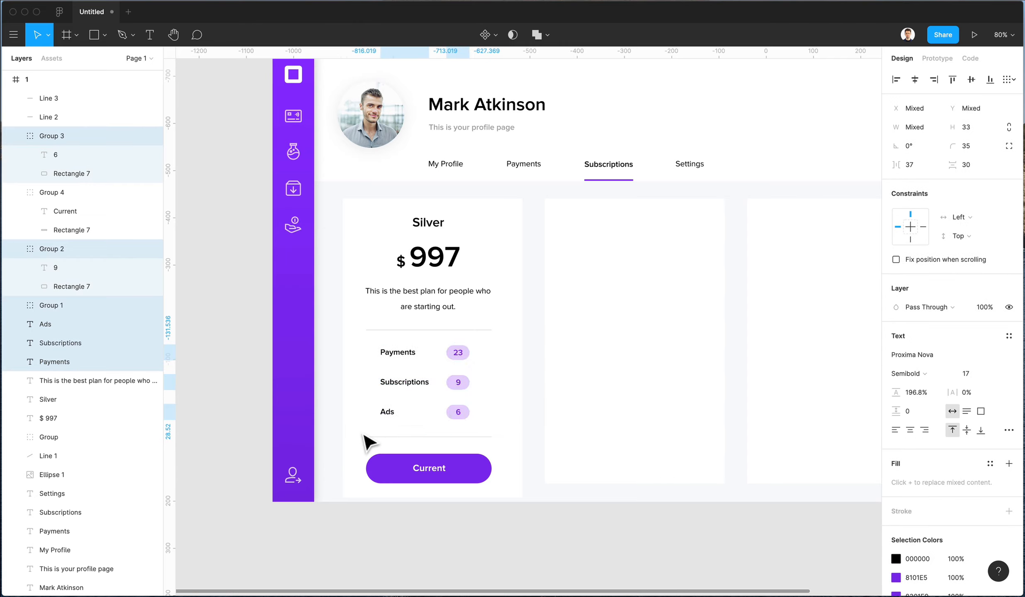
{"action": "key", "text": "Right"}
{"action": "key", "text": "Right"}
{"action": "key", "text": "Right"}
{"action": "key", "text": "Right"}
{"action": "key", "text": "Left"}
{"action": "key", "text": "Left"}
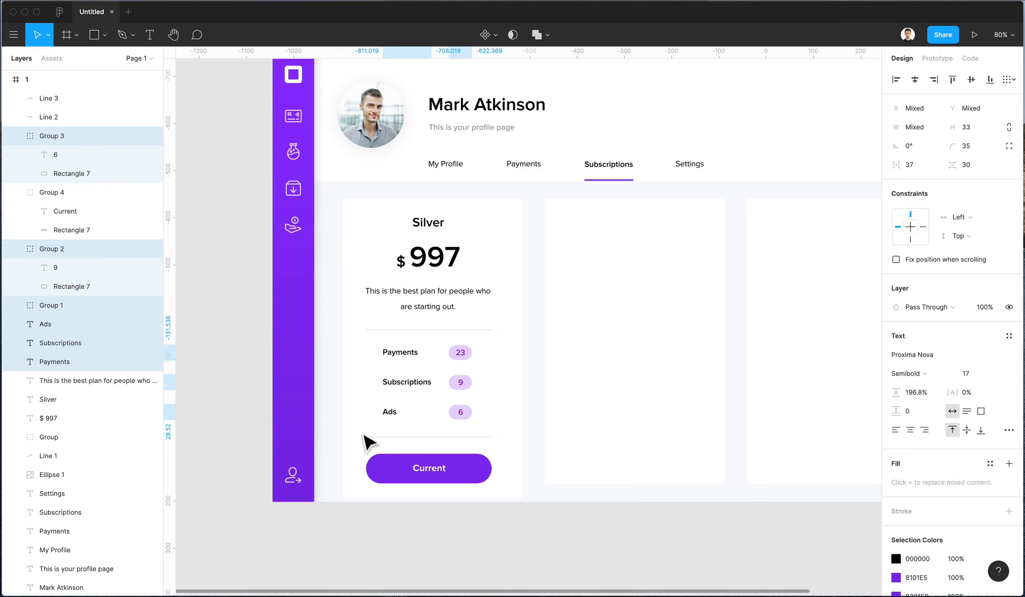
{"action": "left_click", "coordinate": [571, 431]}
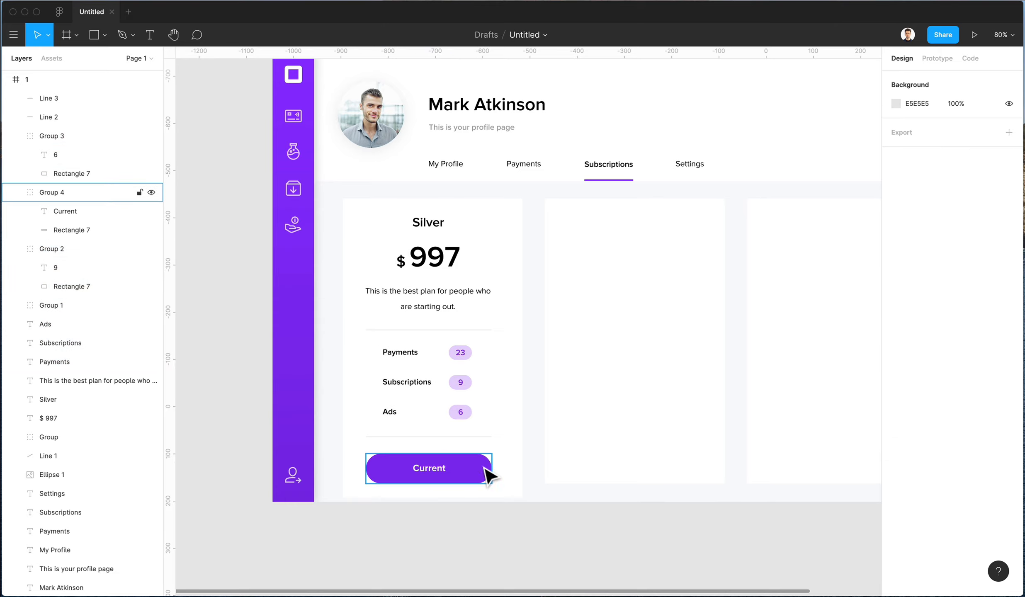
- Unlock the white background rectangles of all three subscription cards, Rectangle 4, Rectangle 5 and Rectangle 6
{"action": "scroll", "coordinate": [473, 473], "scroll_direction": "right", "scroll_amount": 3}
{"action": "right_click", "coordinate": [427, 260]}
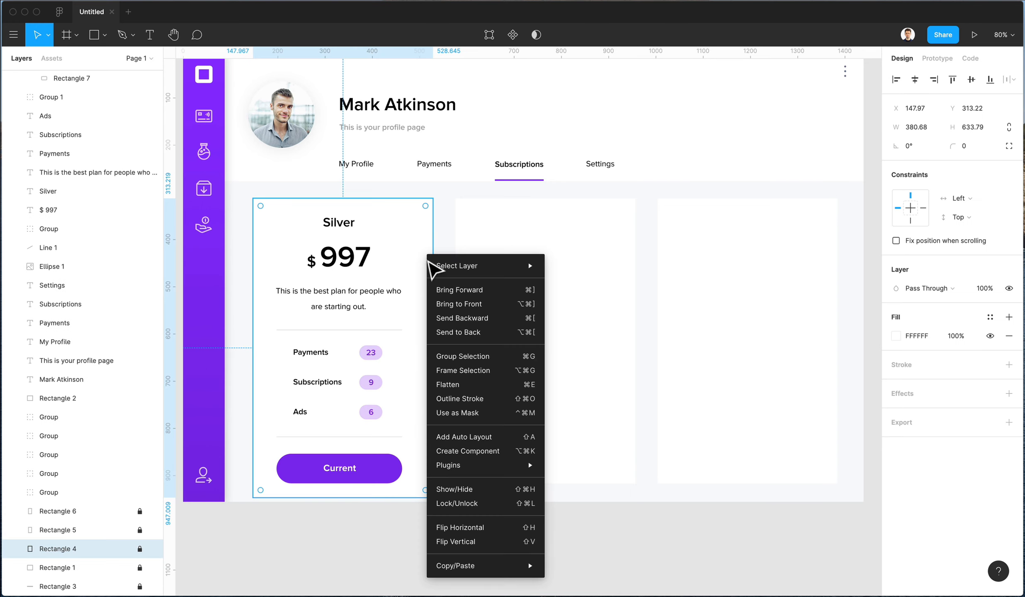
{"action": "mouse_move", "coordinate": [469, 266]}
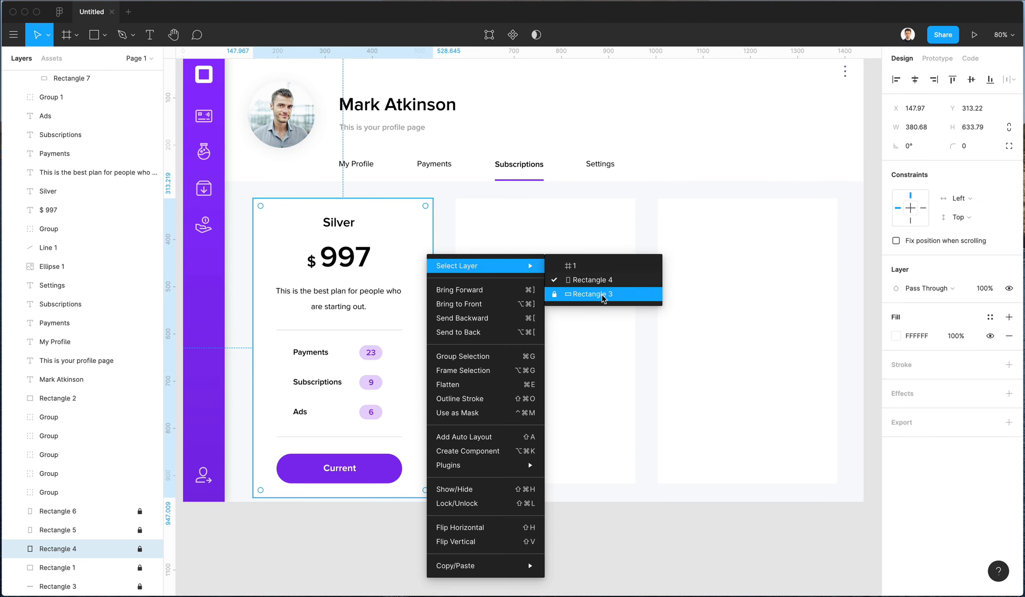
{"action": "left_click", "coordinate": [610, 285]}
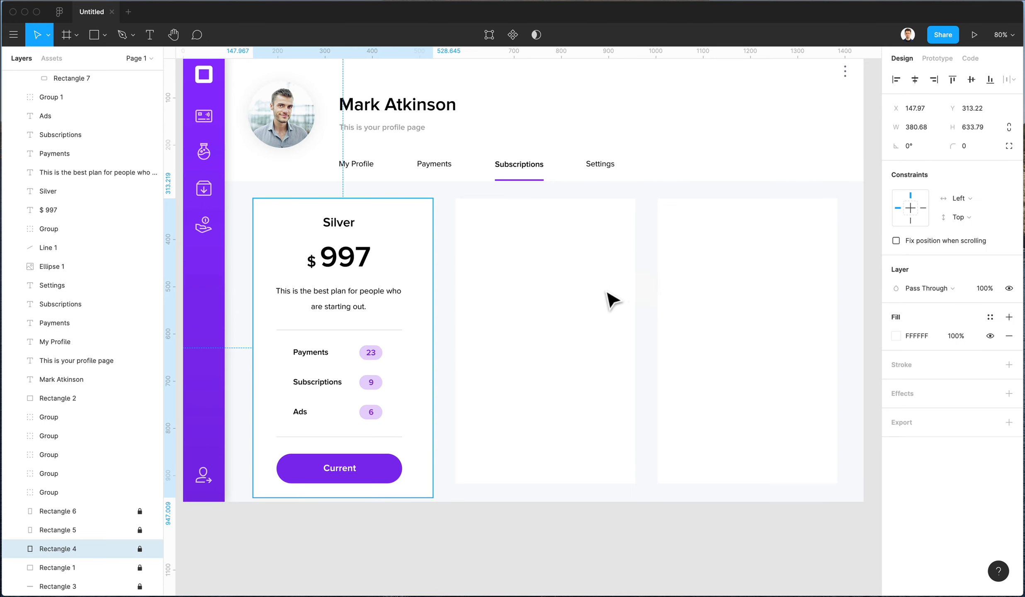
{"action": "left_click", "coordinate": [140, 549]}
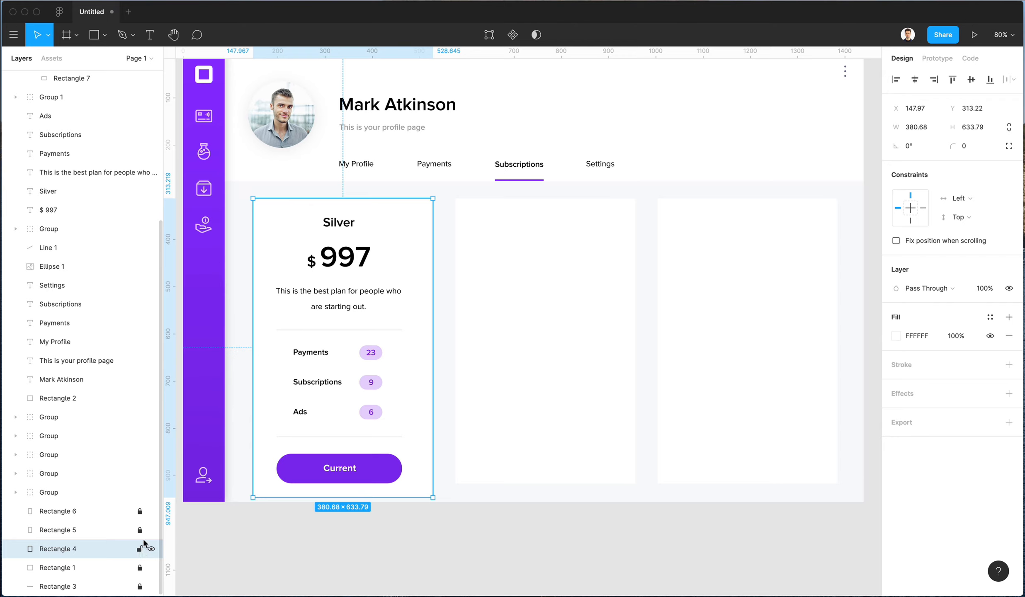
{"action": "left_click", "coordinate": [139, 530]}
{"action": "left_click", "coordinate": [139, 510]}
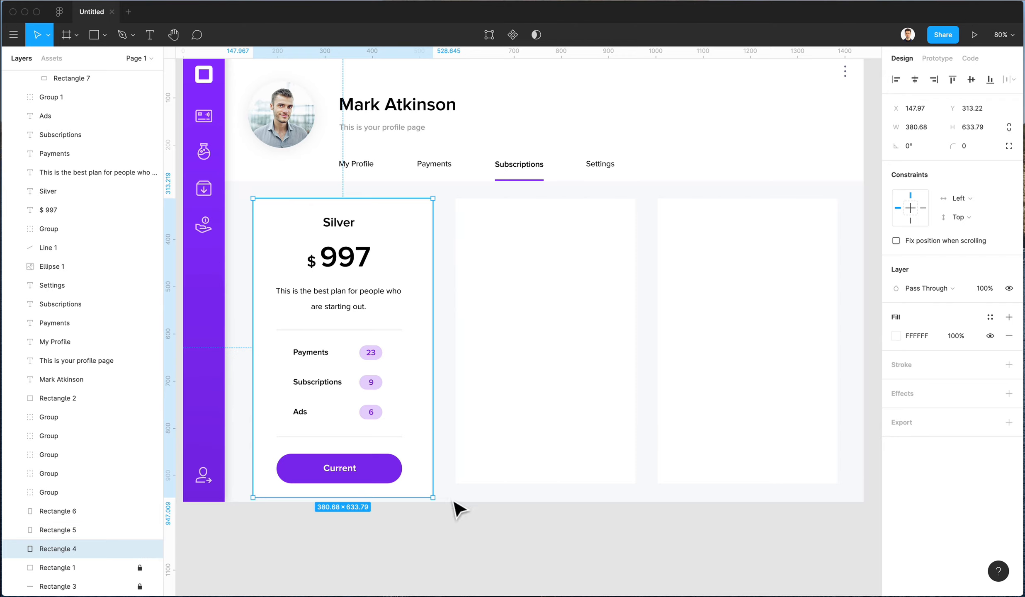
- Move the whole Silver card with its contents up 11 px and extend its white background downward to a height of about 641
{"action": "left_click", "coordinate": [252, 199]}
{"action": "left_click_drag", "start_coordinate": [255, 203], "coordinate": [442, 530]}
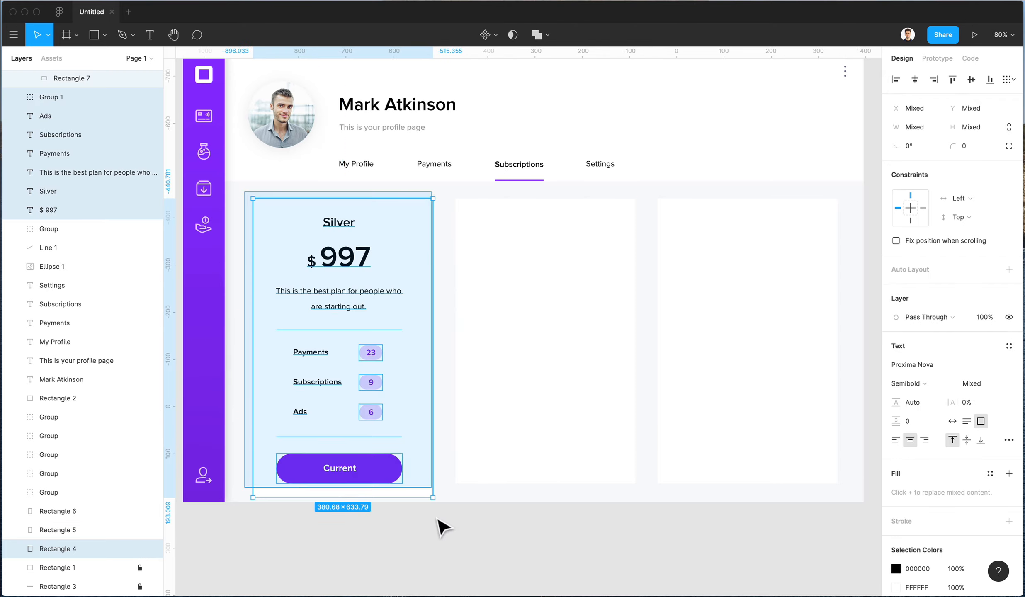
{"action": "key", "text": "shift+Up"}
{"action": "key", "text": "Up"}
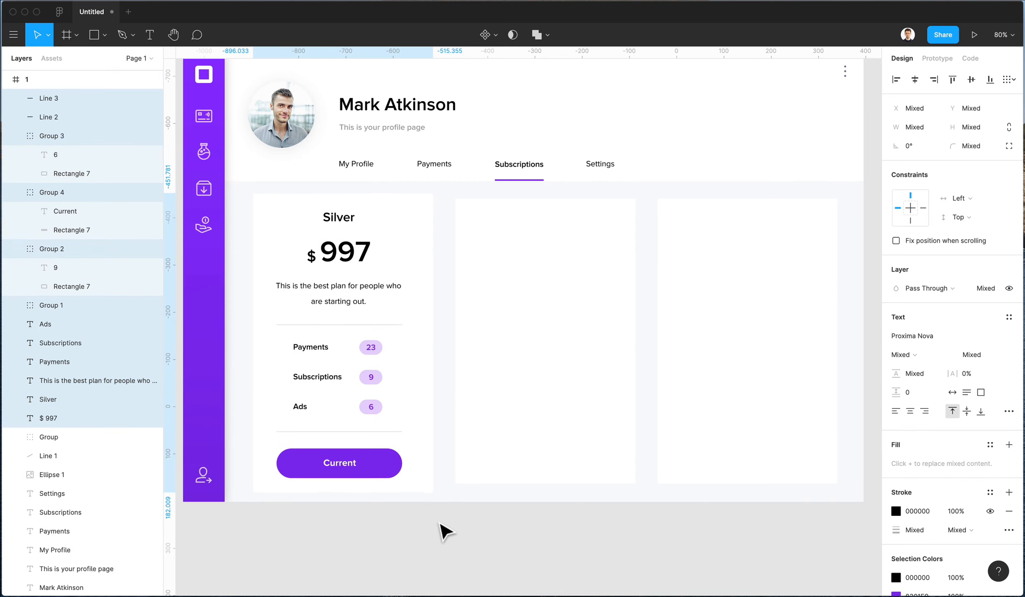
{"action": "left_click", "coordinate": [420, 500]}
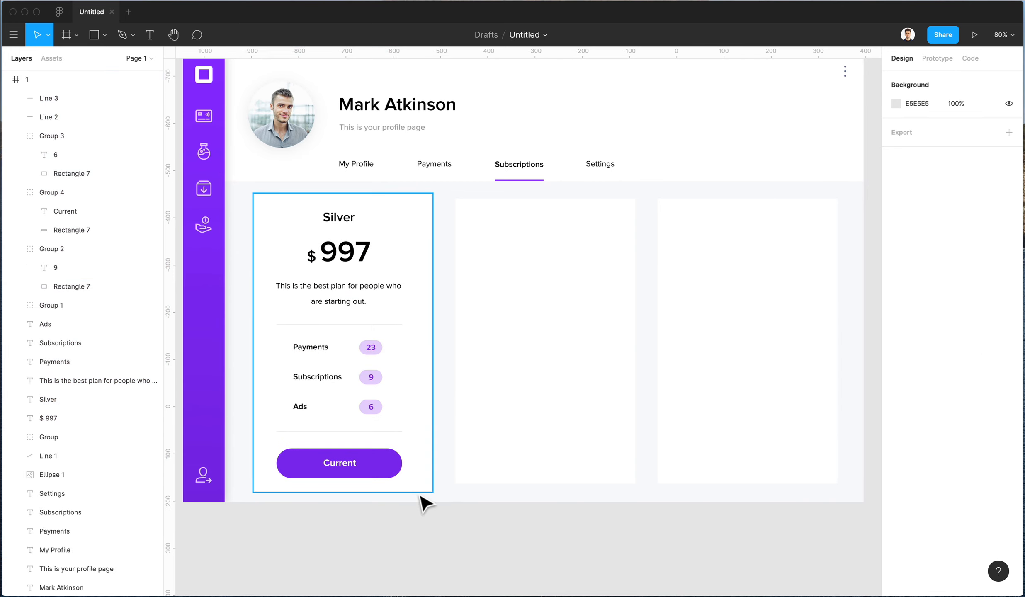
{"action": "left_click", "coordinate": [378, 493]}
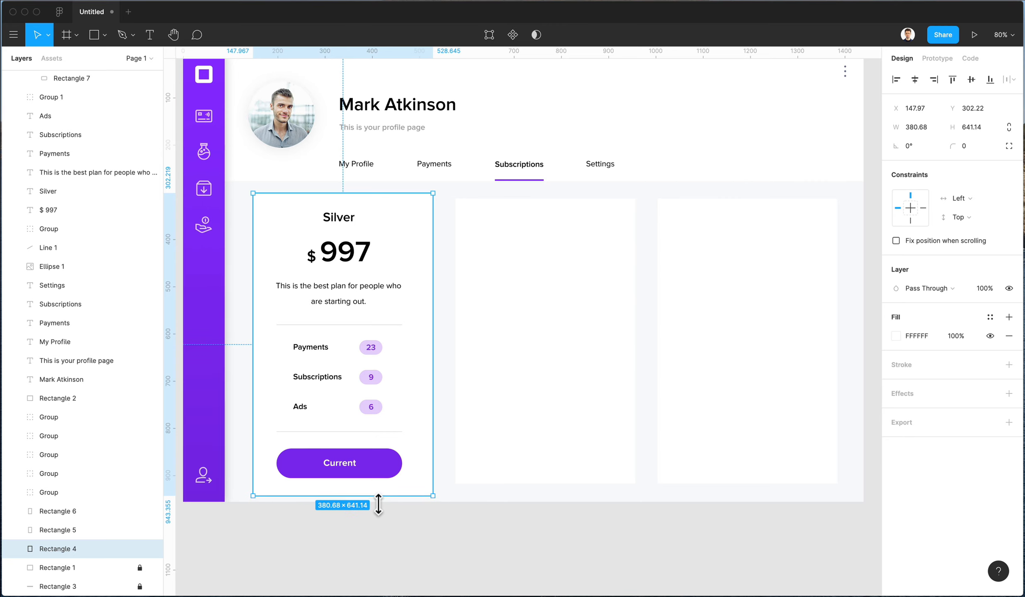
- Select the whole Silver card with all its contents and nudge it up 7 px
{"action": "left_click", "coordinate": [450, 530]}
{"action": "left_click_drag", "start_coordinate": [413, 521], "coordinate": [260, 199]}
{"action": "key", "text": "Up"}
{"action": "key", "text": "Up"}
{"action": "key", "text": "Up"}
{"action": "key", "text": "Up"}
{"action": "key", "text": "Up"}
{"action": "key", "text": "Up"}
{"action": "key", "text": "Up"}
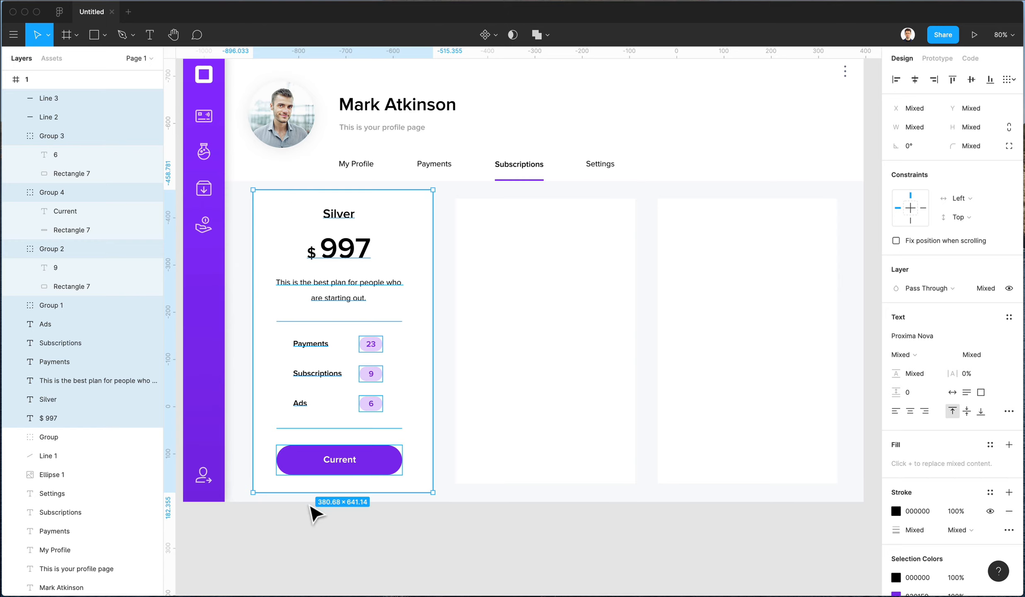
- Place vertical guides on the left edges of the two blank cards, at about 576 and 1004, and delete both blank cards
{"action": "scroll", "coordinate": [446, 258], "scroll_direction": "right", "scroll_amount": 1}
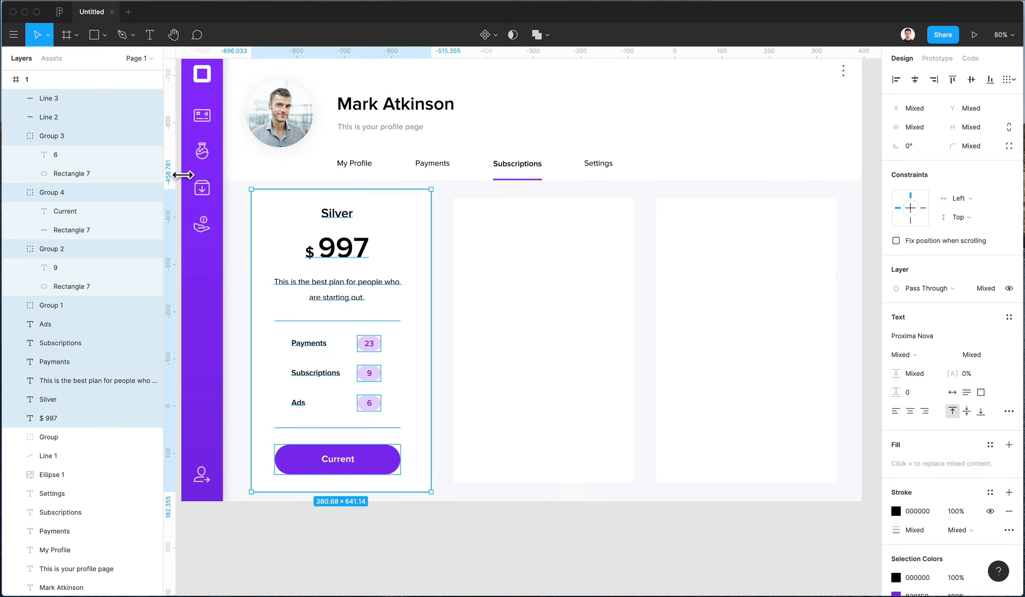
{"action": "left_click_drag", "start_coordinate": [182, 175], "coordinate": [454, 172]}
{"action": "scroll", "coordinate": [240, 176], "scroll_direction": "up", "scroll_amount": 1}
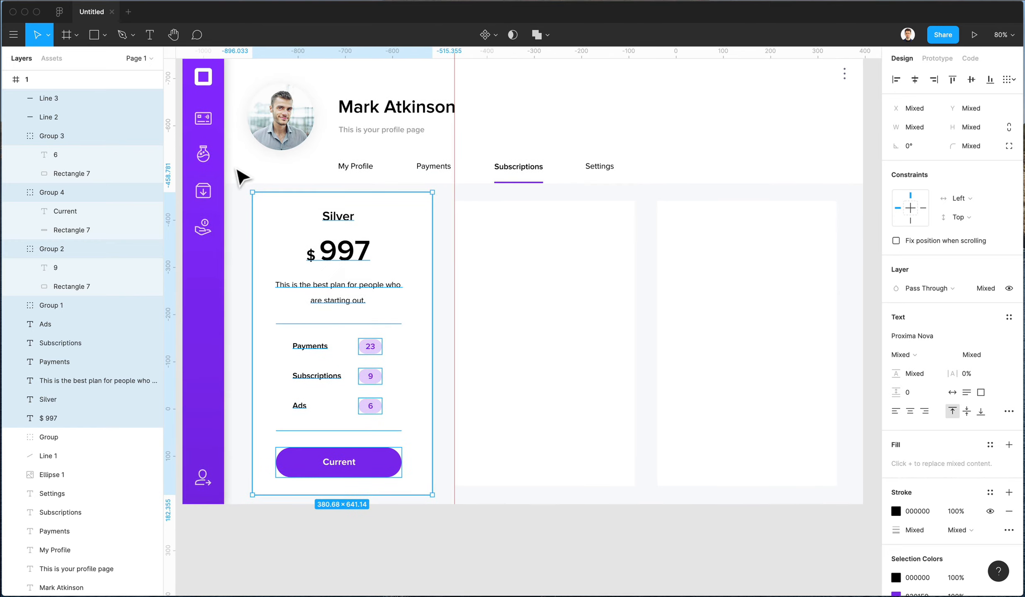
{"action": "left_click_drag", "start_coordinate": [182, 186], "coordinate": [756, 282]}
{"action": "left_click", "coordinate": [757, 280]}
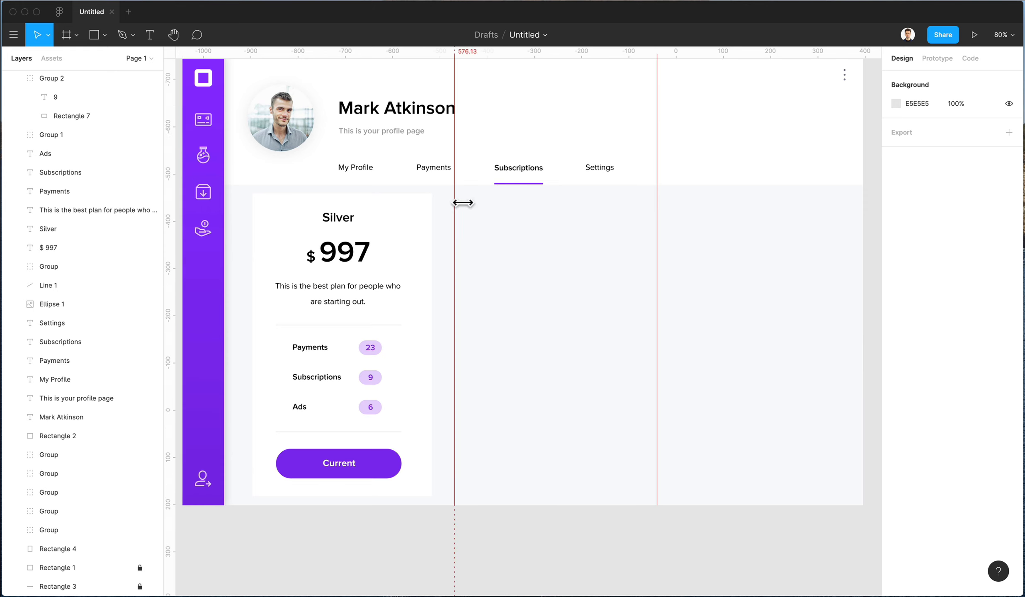
- Group the entire Silver card and make two copies of it, with their left edges on the two vertical guides
{"action": "left_click_drag", "start_coordinate": [493, 196], "coordinate": [284, 503]}
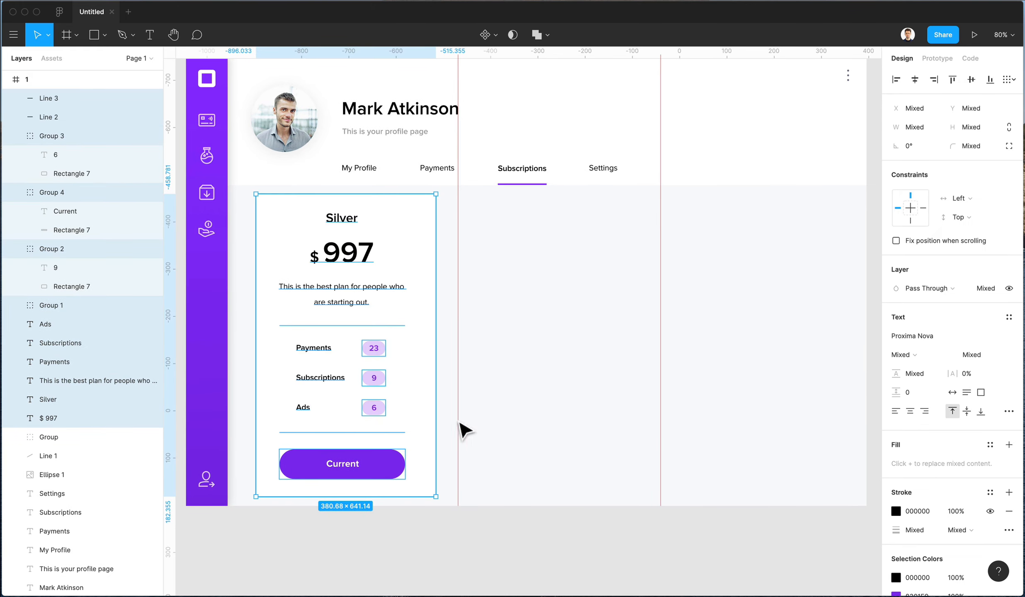
{"action": "key", "text": "ctrl+g"}
{"action": "left_click_drag", "start_coordinate": [416, 334], "coordinate": [517, 327]}
{"action": "key", "text": "ctrl+d"}
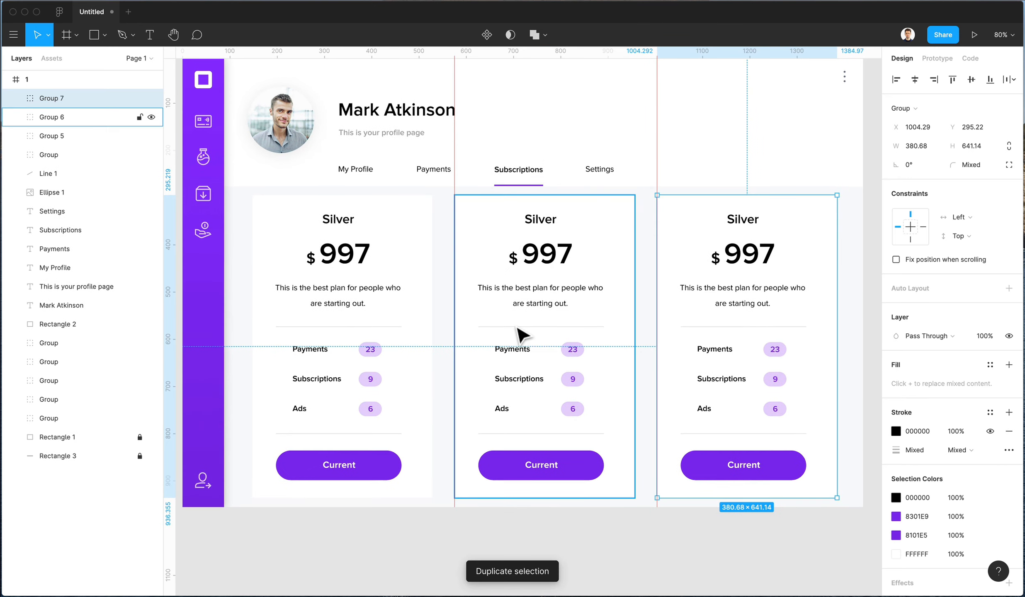
- Retitle the middle card Gold and the third card Platinum
{"action": "double_click", "coordinate": [534, 228]}
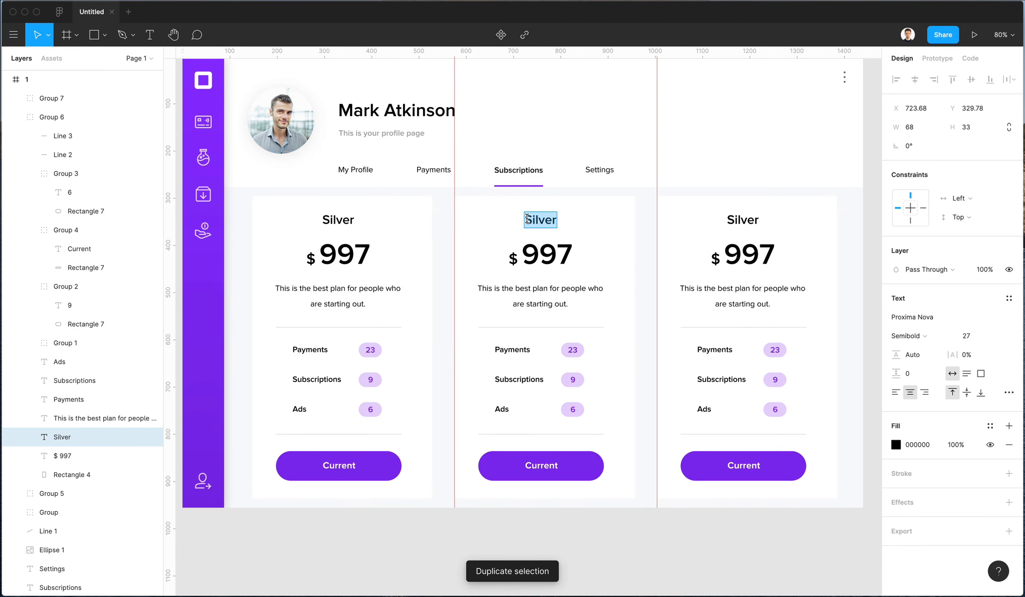
{"action": "type", "text": "Gold"}
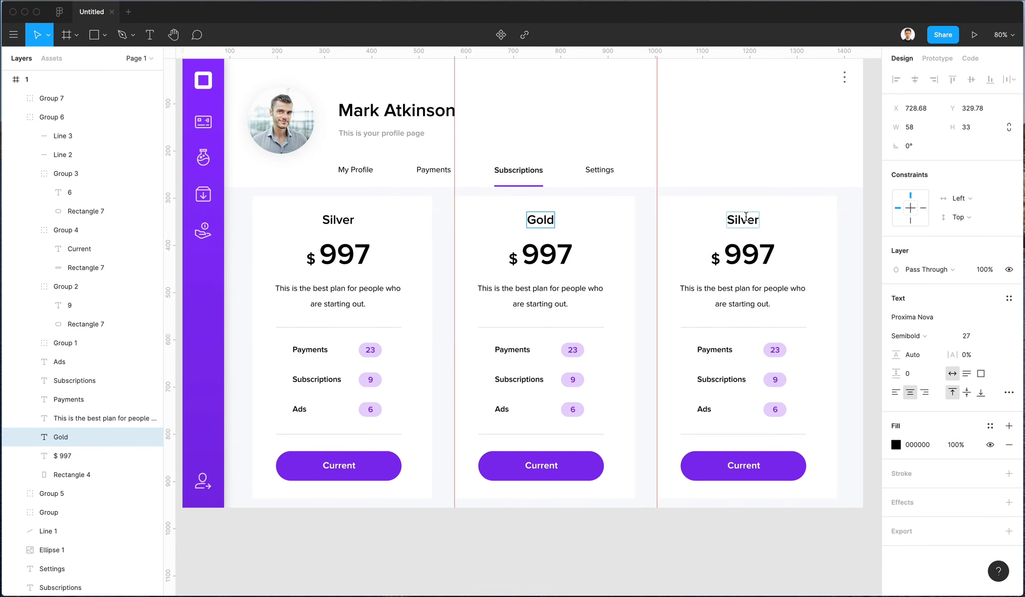
{"action": "double_click", "coordinate": [746, 217]}
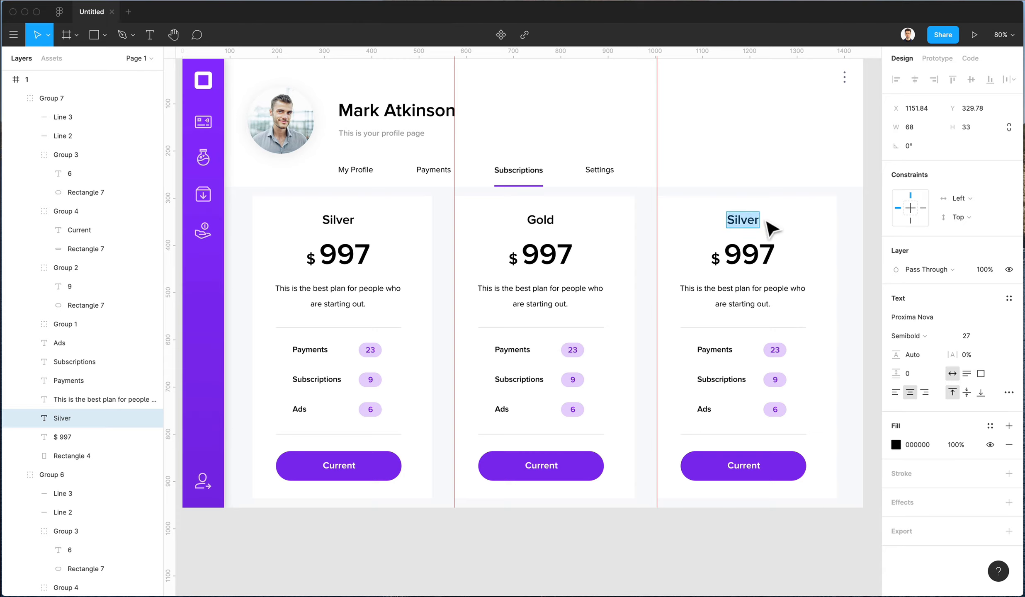
{"action": "type", "text": "Plat"}
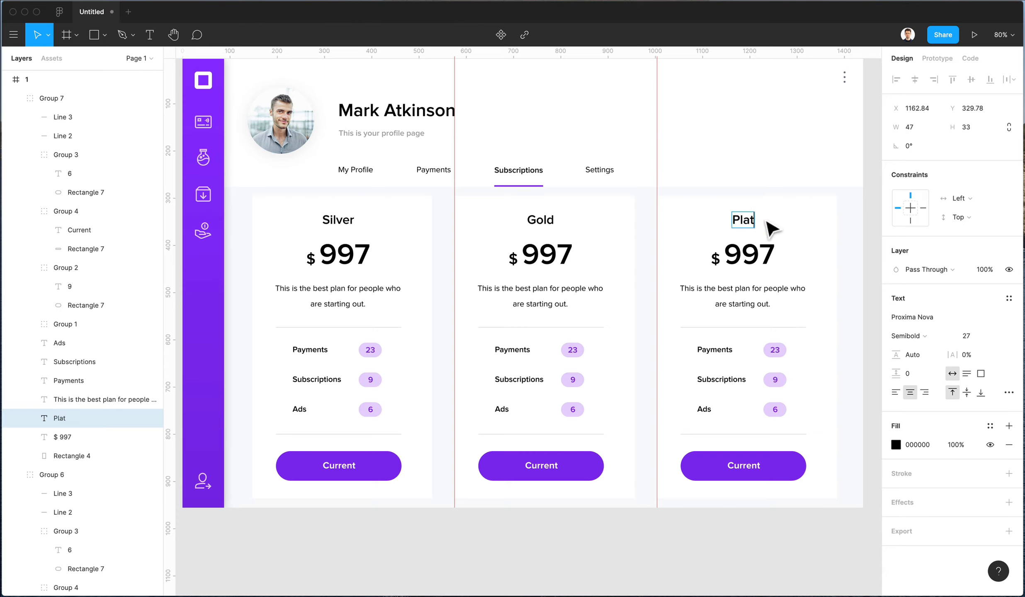
{"action": "type", "text": "inum"}
- Change the Gold card's price to $ 1997, keeping the dollar sign small
{"action": "double_click", "coordinate": [526, 255]}
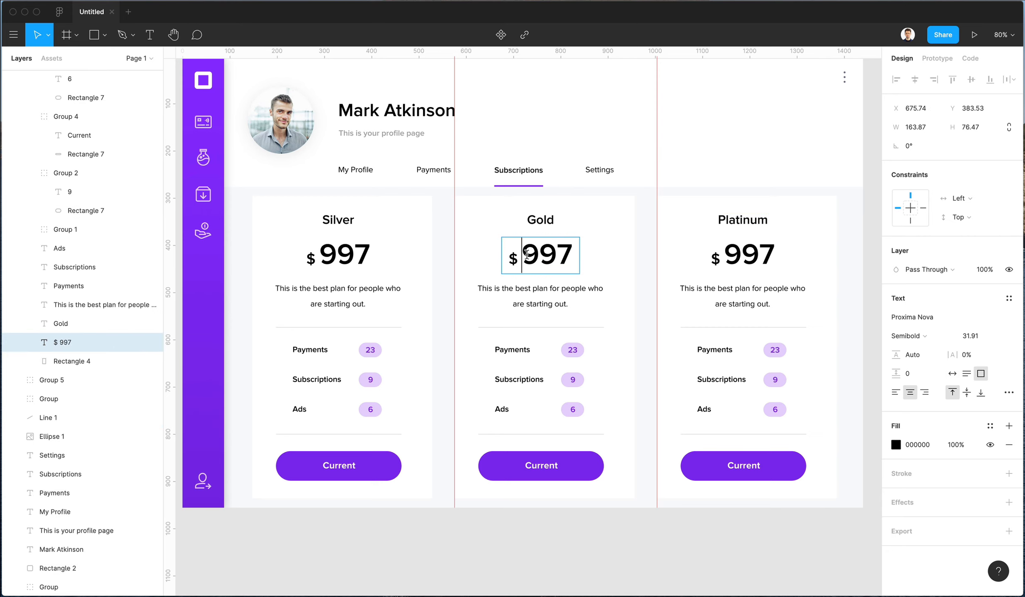
{"action": "type", "text": "1"}
{"action": "key", "text": "BackSpace"}
{"action": "key", "text": "Right"}
{"action": "type", "text": "2"}
{"action": "key", "text": "BackSpace"}
{"action": "type", "text": "19"}
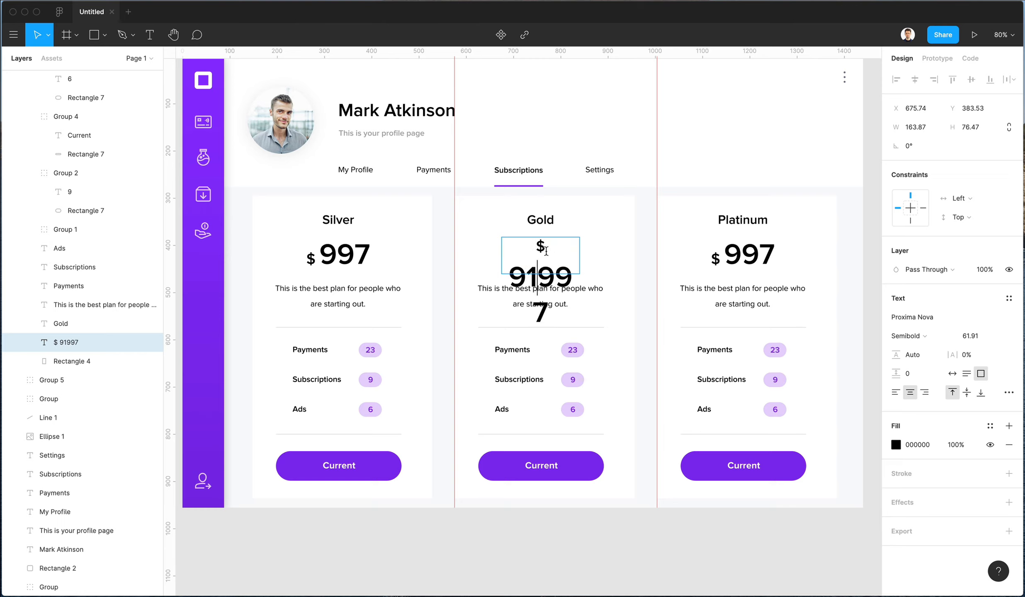
{"action": "key", "text": "Left"}
{"action": "key", "text": "BackSpace"}
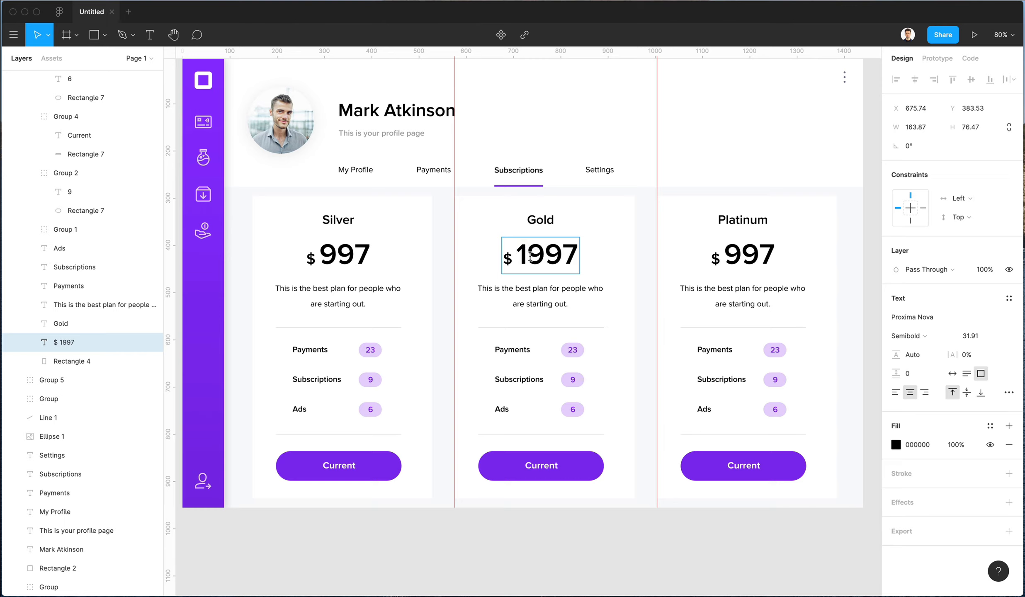
- Change the Platinum card's price to $ 2497 and set its text box to auto width so it fits one line
{"action": "left_click", "coordinate": [745, 253]}
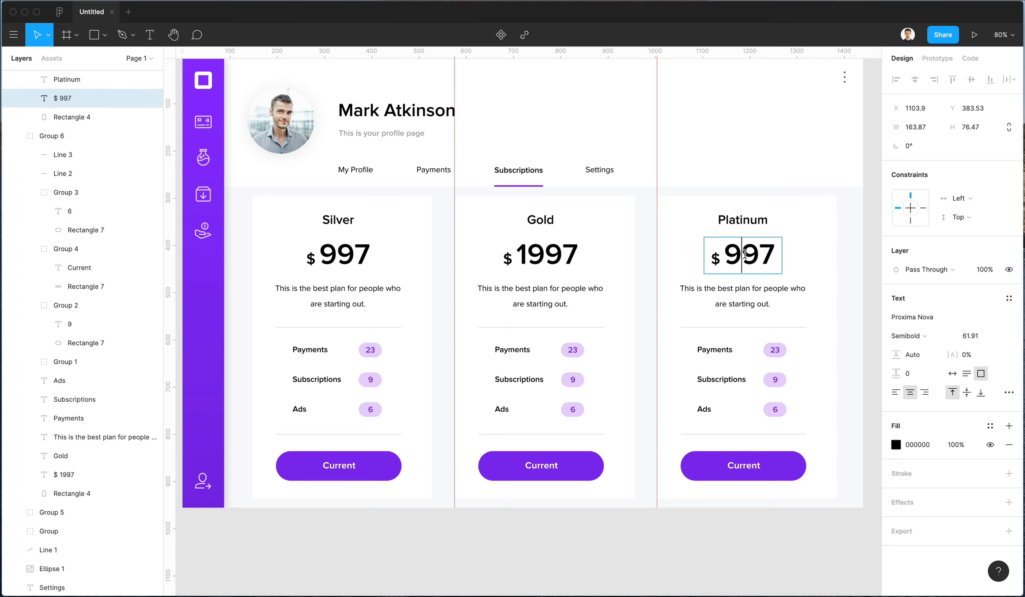
{"action": "key", "text": "BackSpace"}
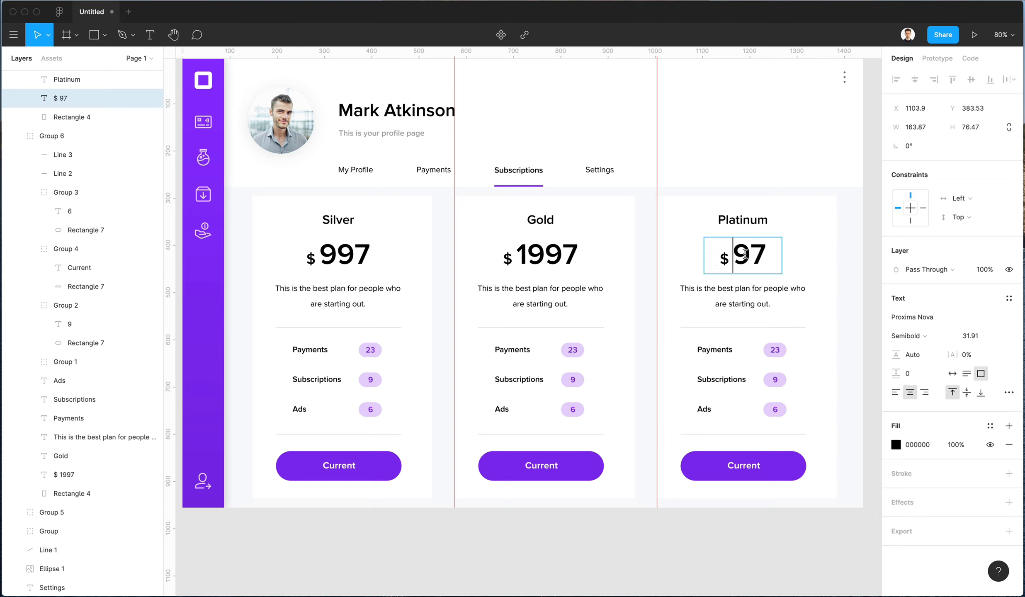
{"action": "type", "text": "2"}
{"action": "key", "text": "super+z"}
{"action": "key", "text": "super+z"}
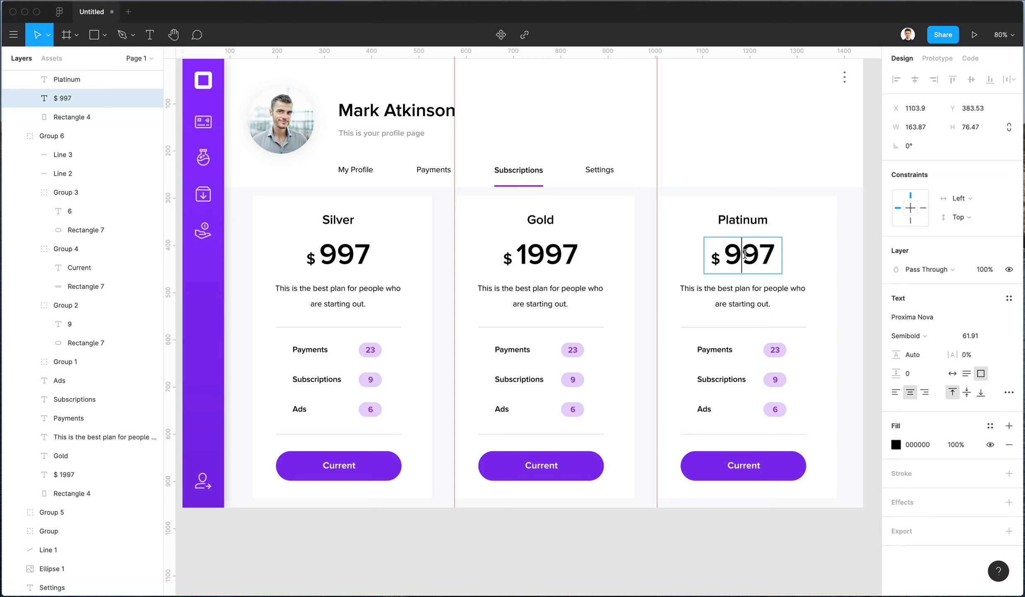
{"action": "type", "text": "2"}
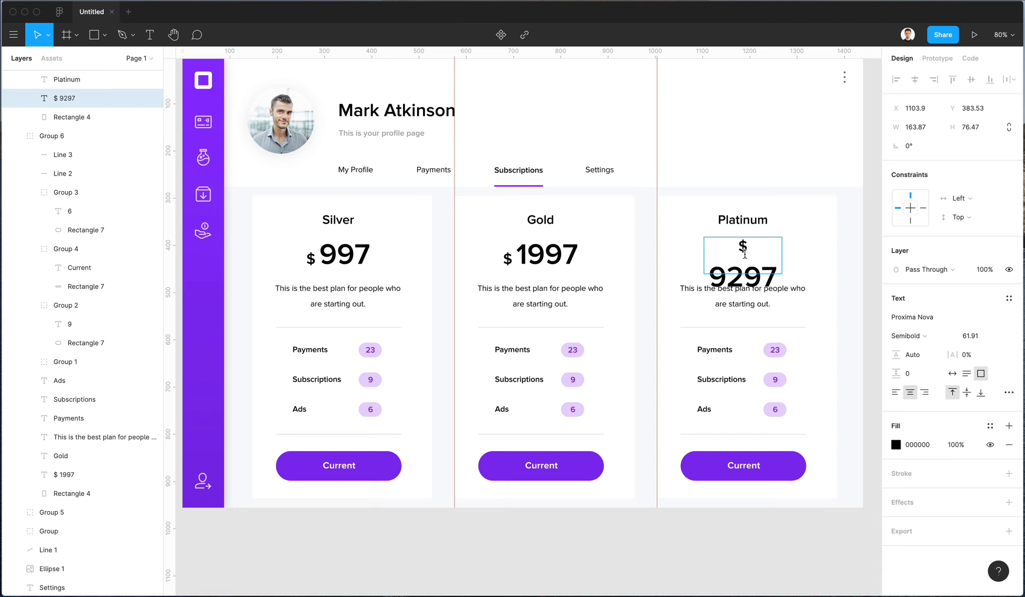
{"action": "type", "text": "4"}
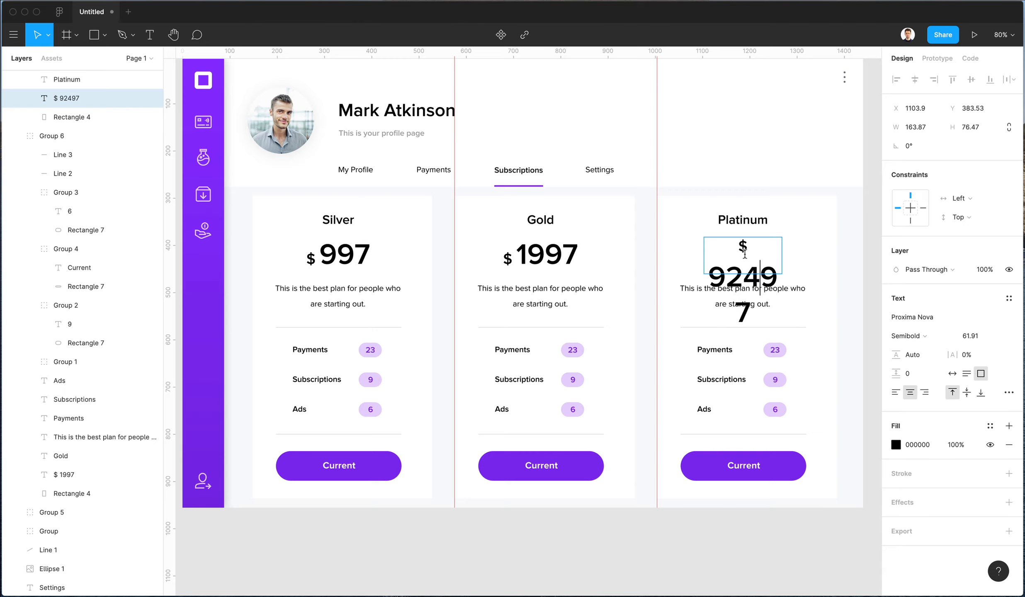
{"action": "key", "text": "BackSpace"}
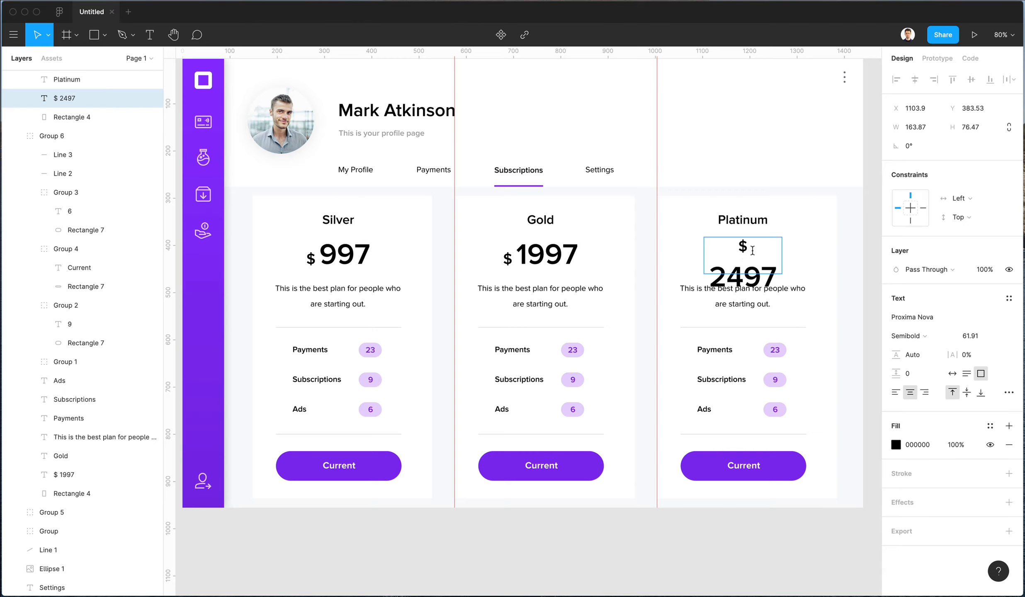
{"action": "left_click", "coordinate": [953, 373]}
{"action": "key", "text": "Escape"}
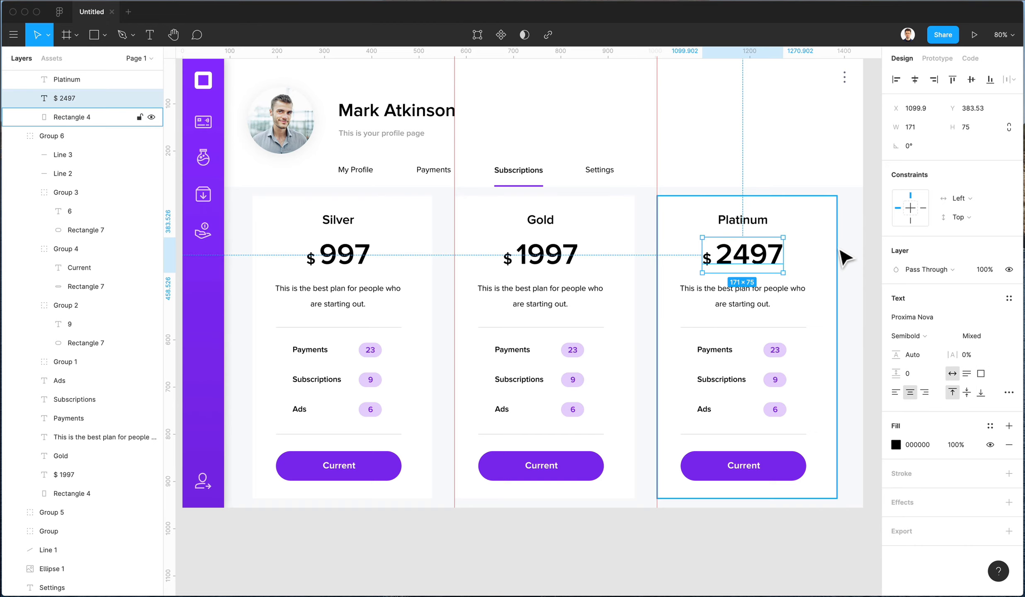
- Reword the Gold card's description to "This is an awesome plan for people who are starting out."
{"action": "left_click", "coordinate": [549, 305]}
{"action": "double_click", "coordinate": [549, 303]}
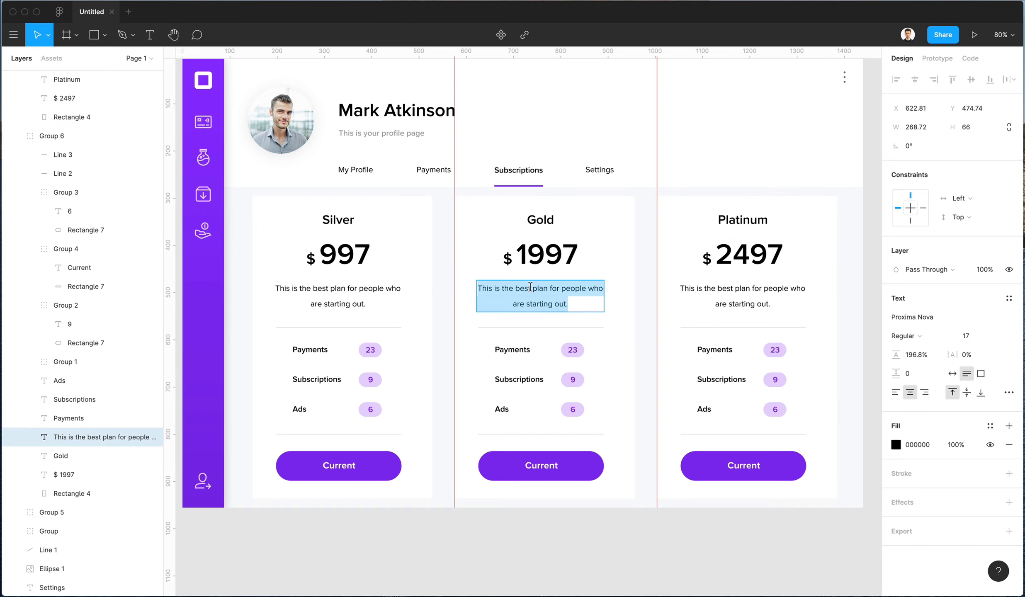
{"action": "left_click", "coordinate": [519, 287]}
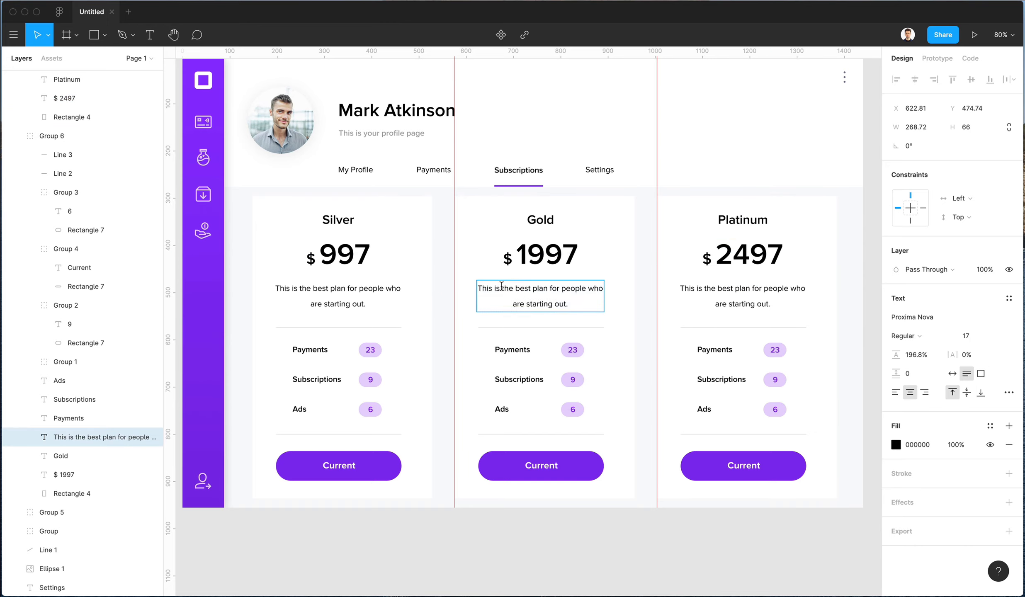
{"action": "type", "text": "an awe"}
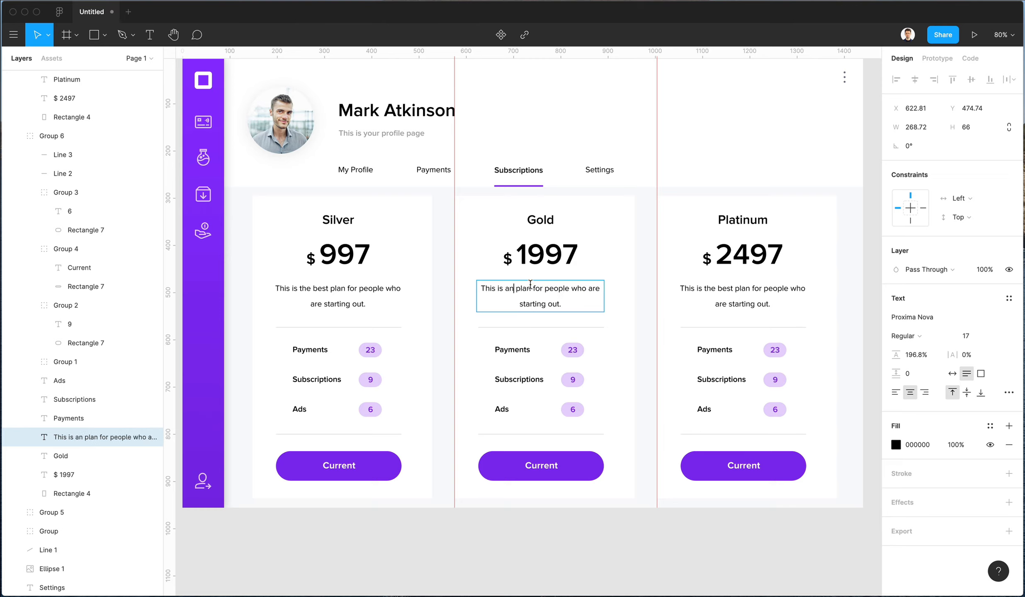
{"action": "type", "text": "some"}
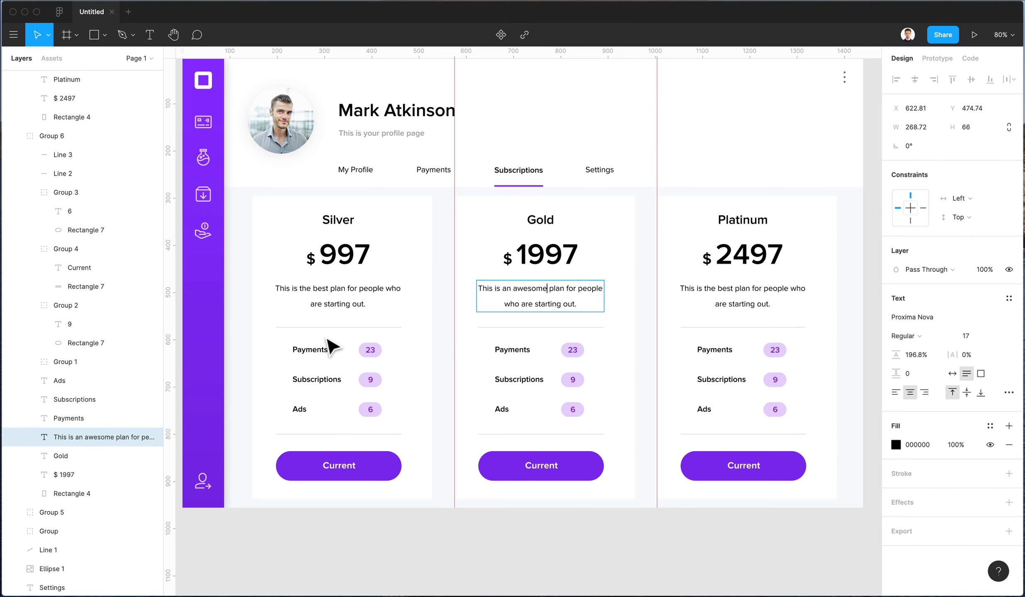
- Remove the vertical guide along the Gold card's left edge
{"action": "scroll", "coordinate": [324, 345], "scroll_direction": "up", "scroll_amount": 2}
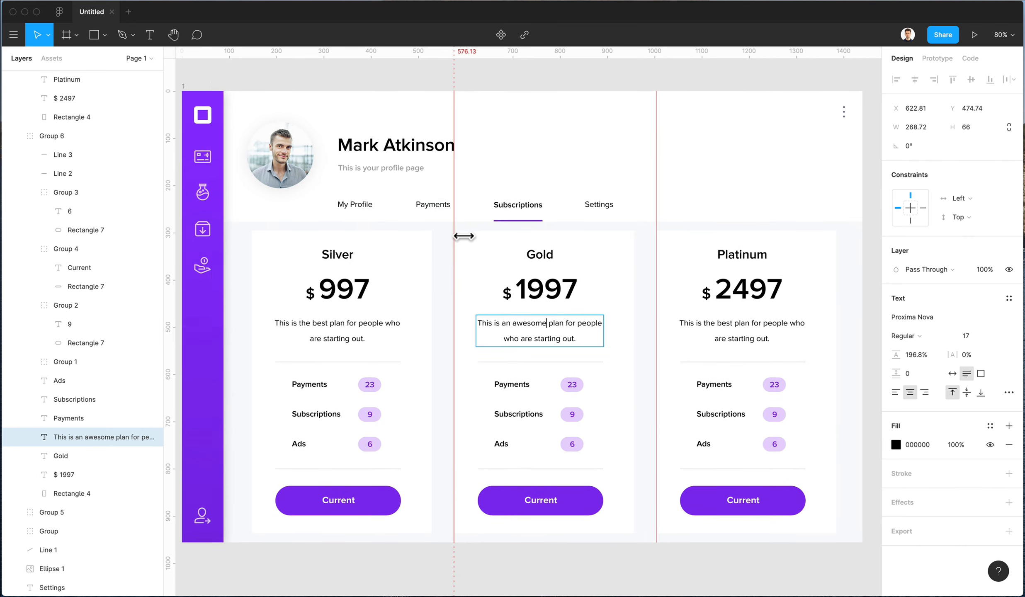
{"action": "left_click_drag", "start_coordinate": [455, 235], "coordinate": [183, 235]}
{"action": "scroll", "coordinate": [663, 224], "scroll_direction": "right", "scroll_amount": 1}
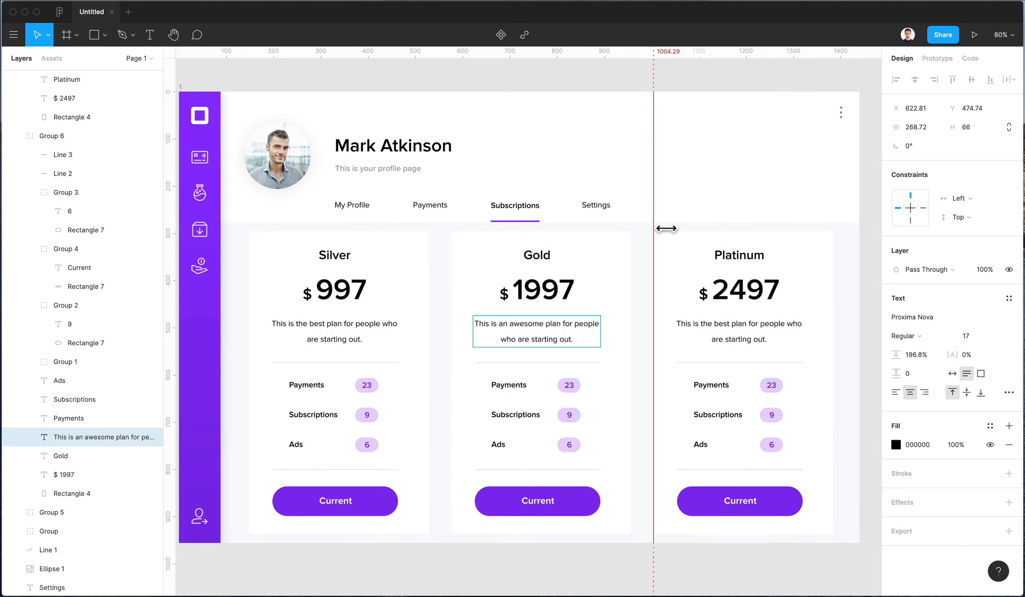
- Remove the vertical guide along the Platinum card's left edge
{"action": "left_click_drag", "start_coordinate": [654, 226], "coordinate": [170, 229]}
{"action": "left_click", "coordinate": [440, 404]}
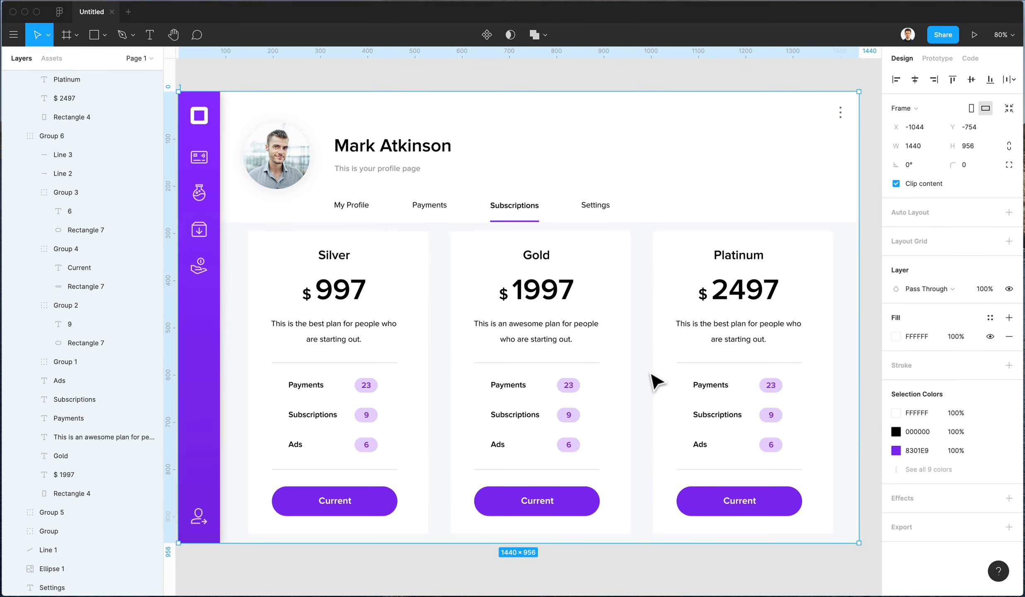
- Extend the frame downward to a height of 976
{"action": "scroll", "coordinate": [653, 386], "scroll_direction": "up", "scroll_amount": 1}
{"action": "scroll", "coordinate": [508, 485], "scroll_direction": "up", "scroll_amount": 2}
{"action": "scroll", "coordinate": [450, 292], "scroll_direction": "down", "scroll_amount": 2}
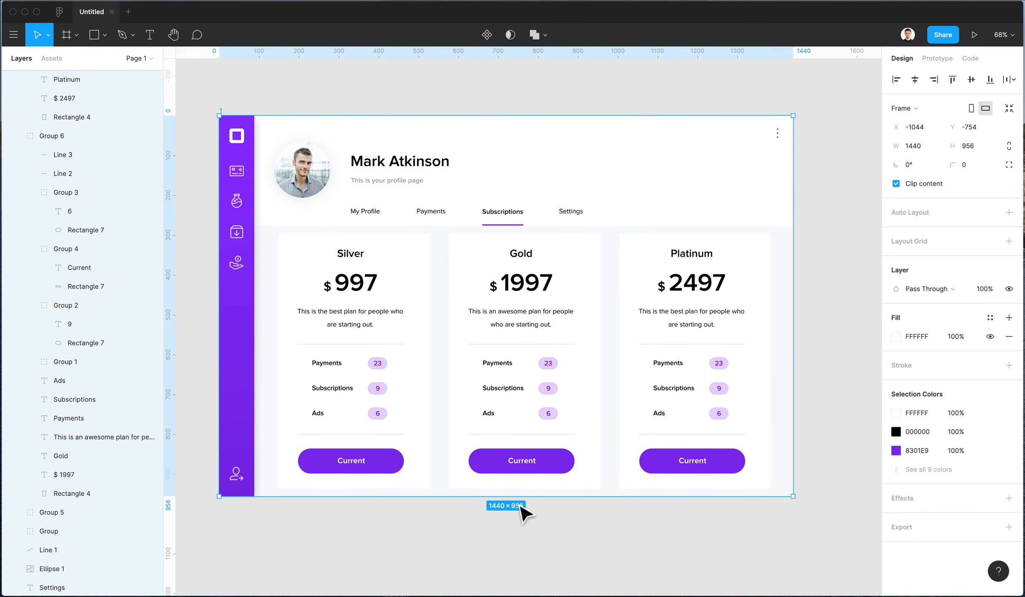
{"action": "left_click_drag", "start_coordinate": [523, 510], "coordinate": [523, 513]}
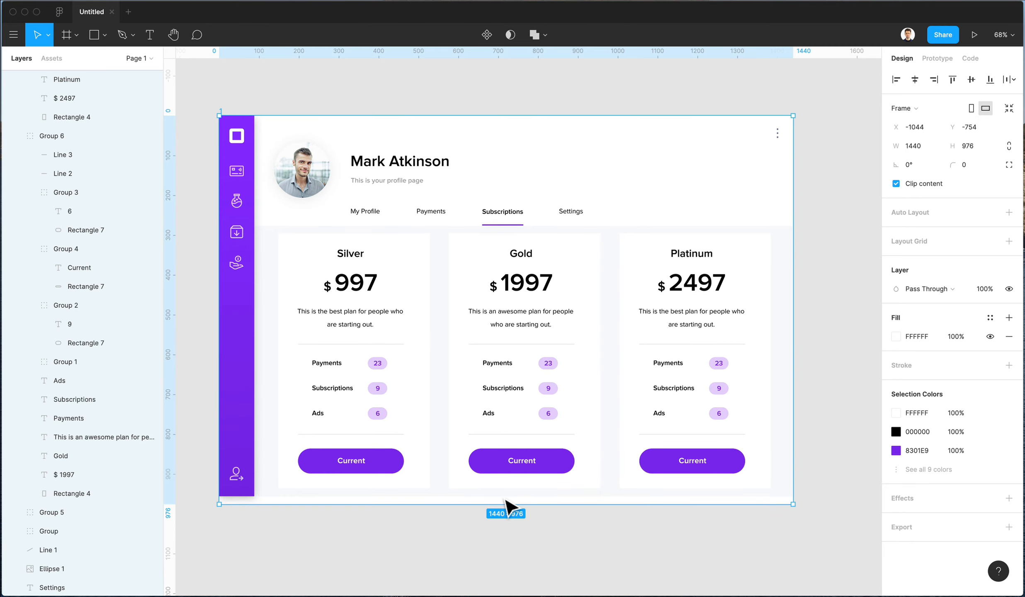
- Increase the height of the light grey background rectangle behind the cards so it reaches the frame's bottom edge
{"action": "right_click", "coordinate": [505, 501]}
{"action": "left_click", "coordinate": [442, 497]}
{"action": "right_click", "coordinate": [442, 497]}
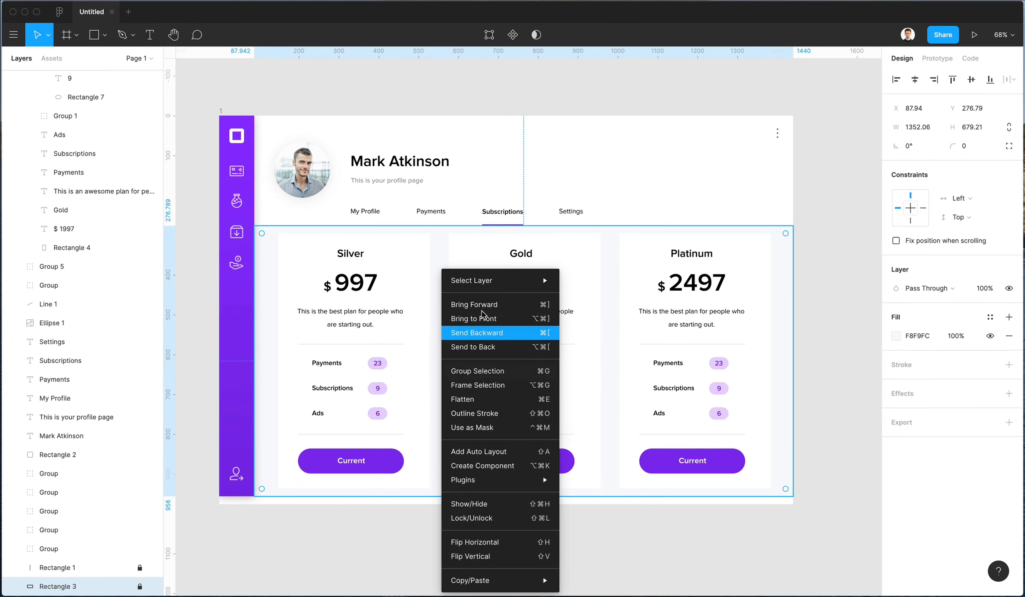
{"action": "mouse_move", "coordinate": [492, 286]}
{"action": "left_click", "coordinate": [590, 298]}
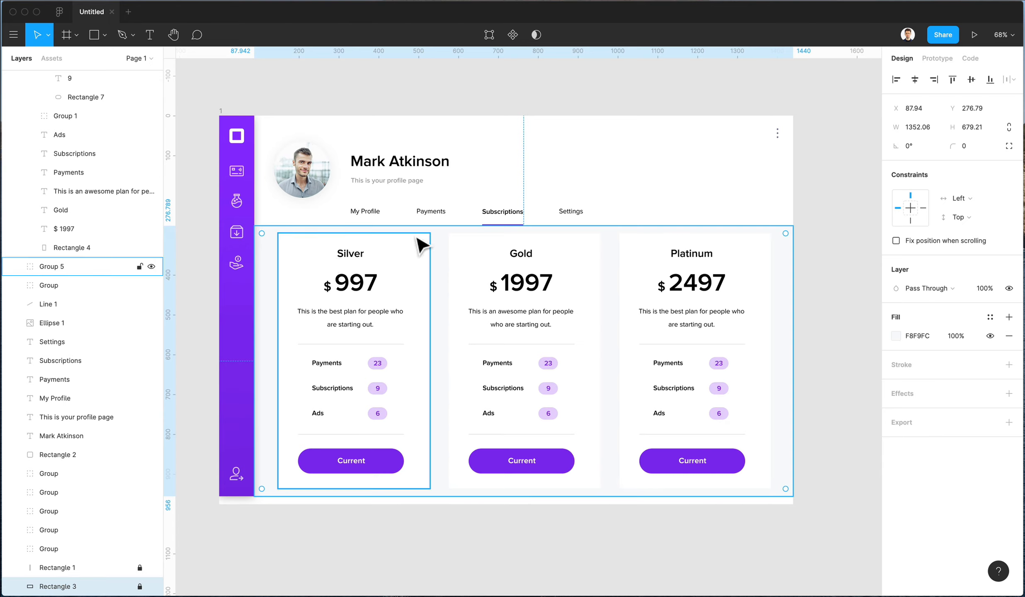
{"action": "key", "text": "shift+Up"}
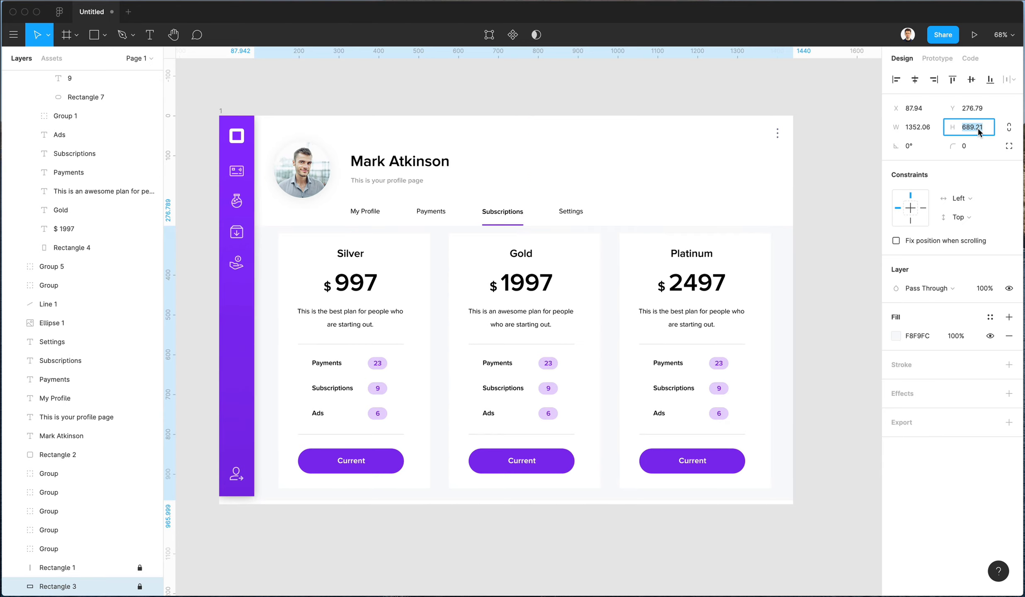
{"action": "left_click", "coordinate": [210, 436]}
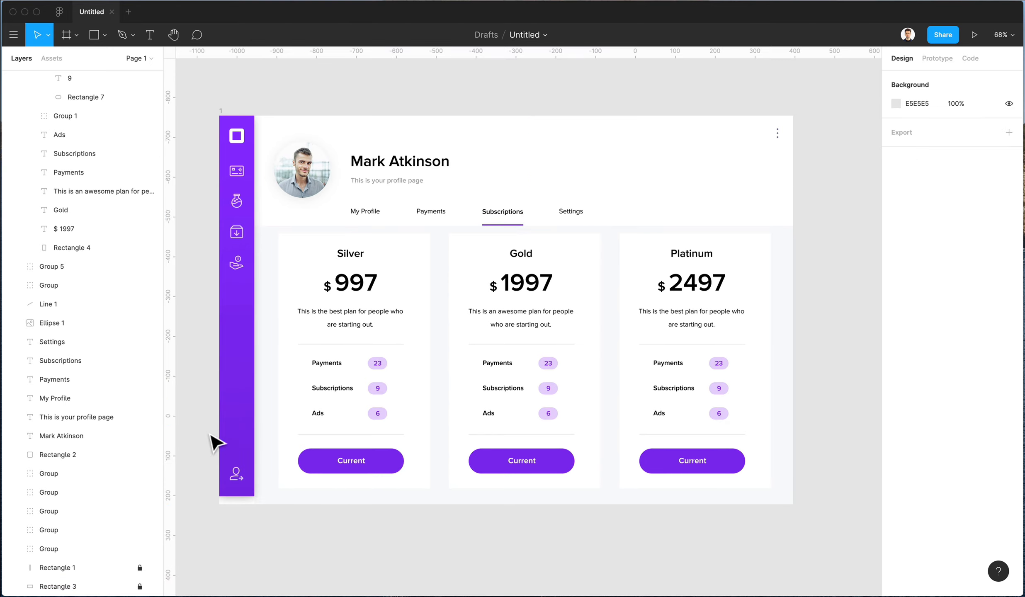
- Increase the purple sidebar rectangle's height to 976 to match the frame
{"action": "right_click", "coordinate": [244, 422]}
{"action": "mouse_move", "coordinate": [298, 279]}
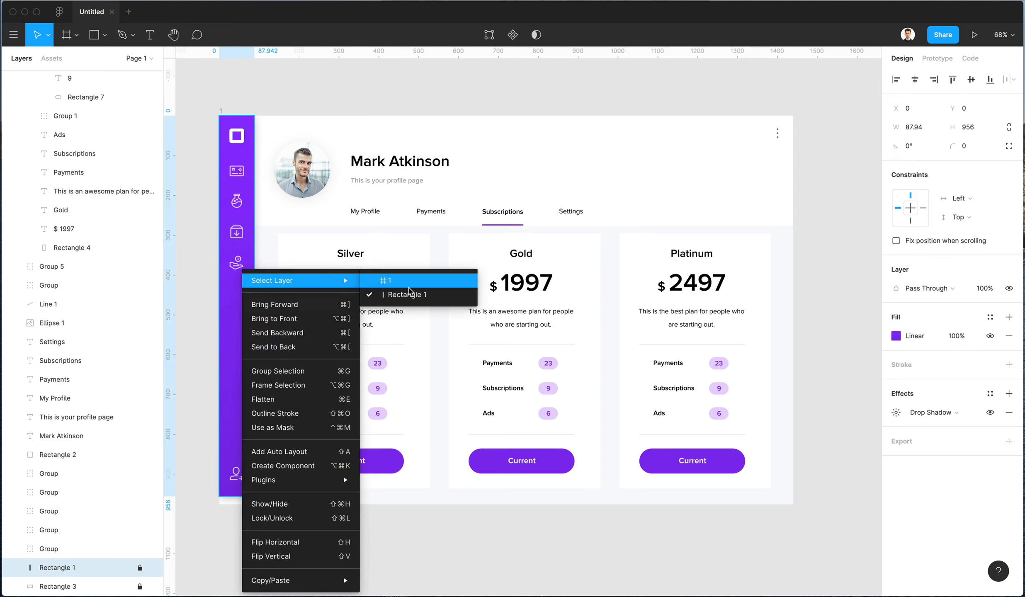
{"action": "left_click", "coordinate": [399, 295]}
{"action": "key", "text": "shift+Up"}
{"action": "key", "text": "shift+Up"}
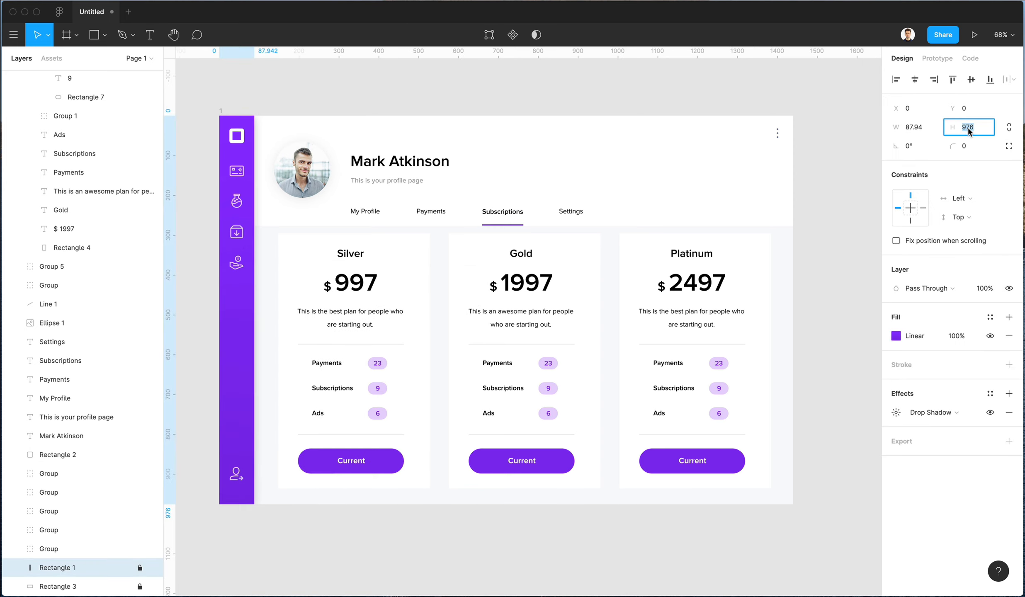
- Move the user icon at the bottom of the sidebar down to Y 902.38
{"action": "left_click", "coordinate": [247, 484]}
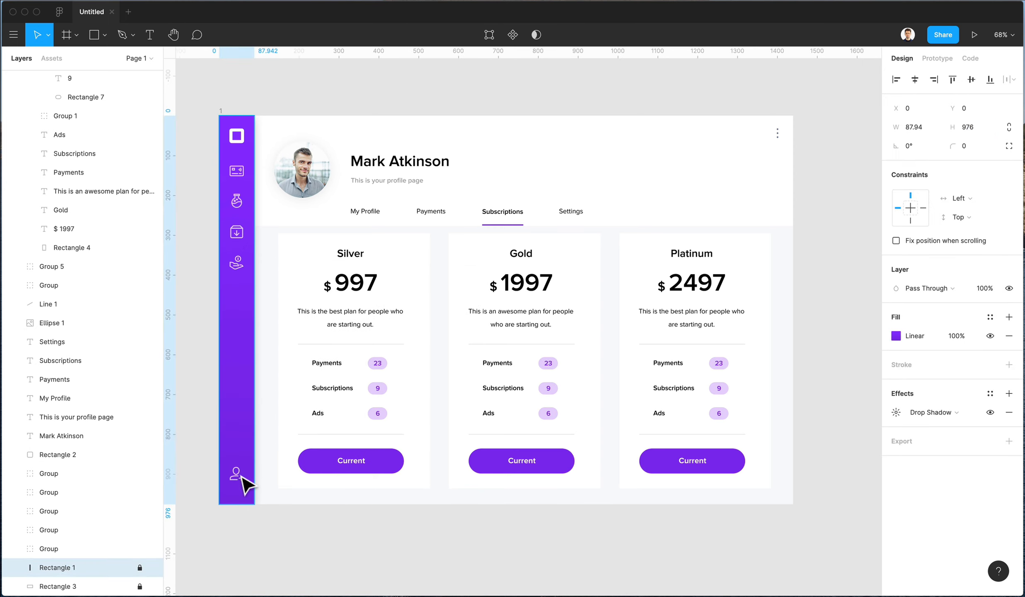
{"action": "key", "text": "shift+Down"}
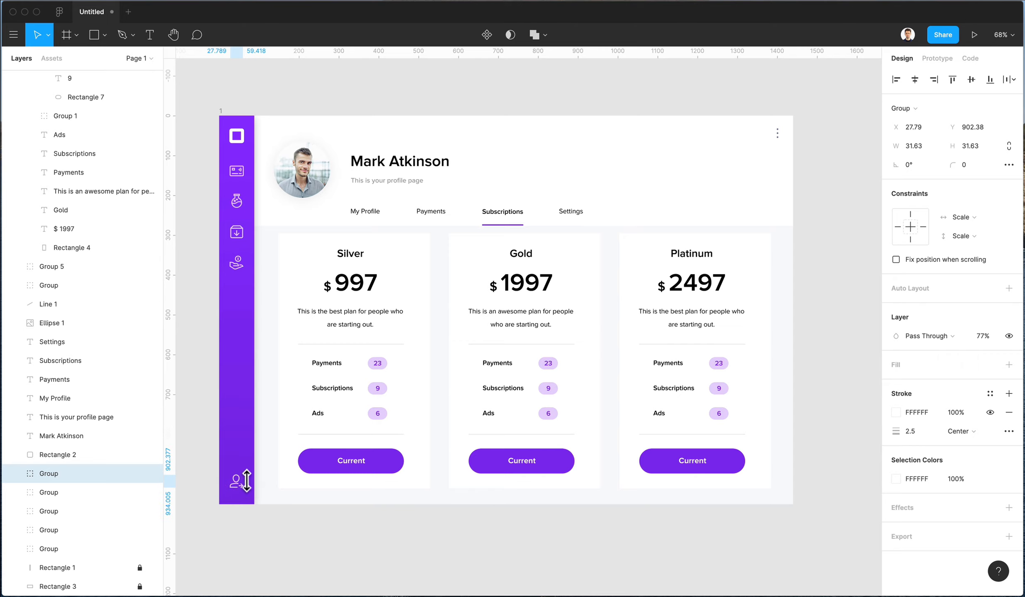
{"action": "left_click", "coordinate": [339, 585]}
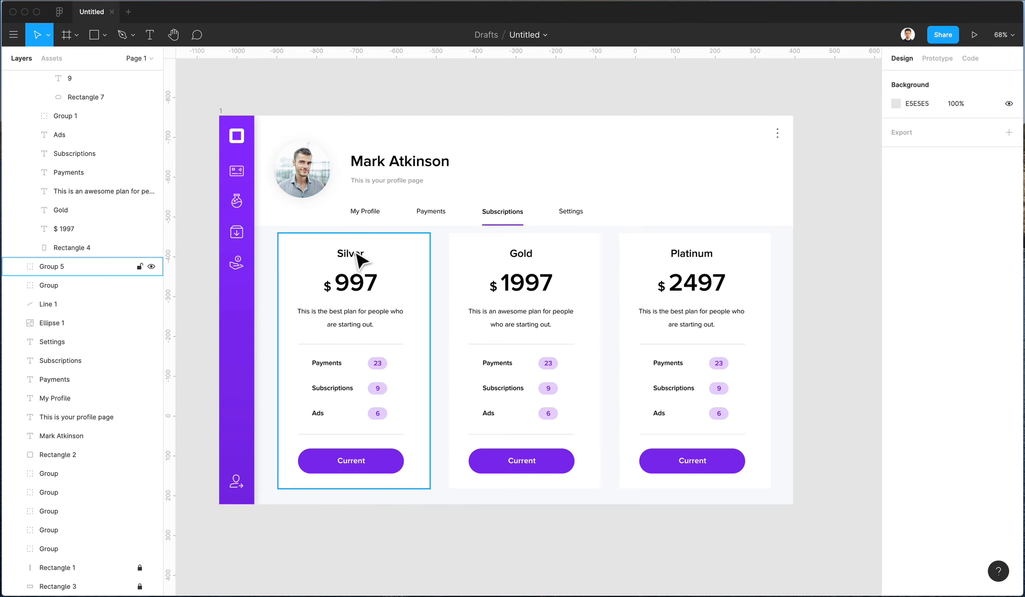
- Move the Silver, Gold and Platinum cards down together to Y 303.22
{"action": "left_click_drag", "start_coordinate": [275, 238], "coordinate": [815, 532]}
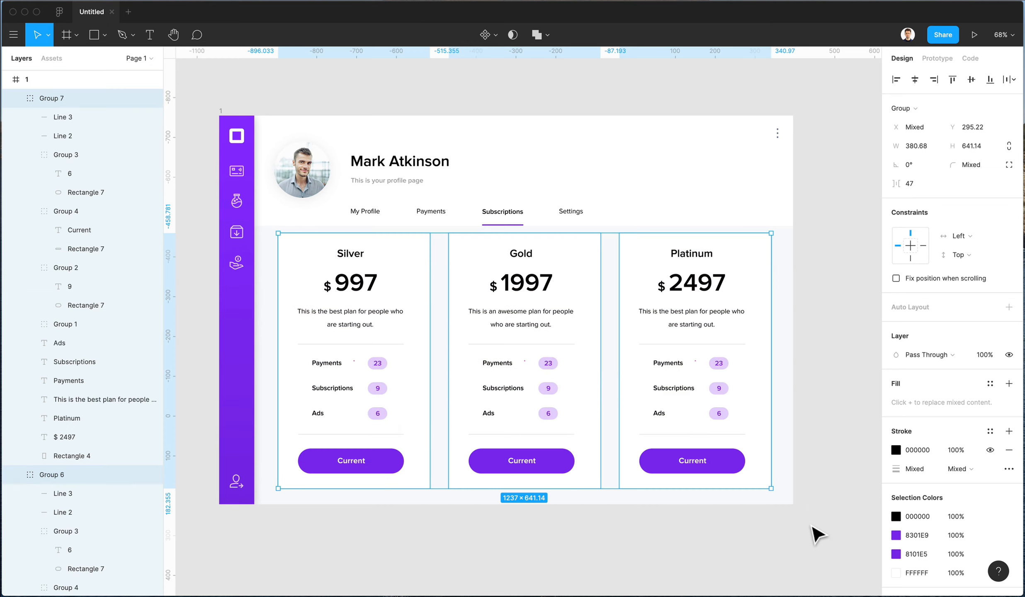
{"action": "key", "text": "Down"}
{"action": "key", "text": "Down"}
{"action": "key", "text": "Down"}
{"action": "key", "text": "Down"}
{"action": "key", "text": "Down"}
{"action": "key", "text": "Down"}
{"action": "key", "text": "Down"}
{"action": "key", "text": "Down"}
{"action": "key", "text": "Down"}
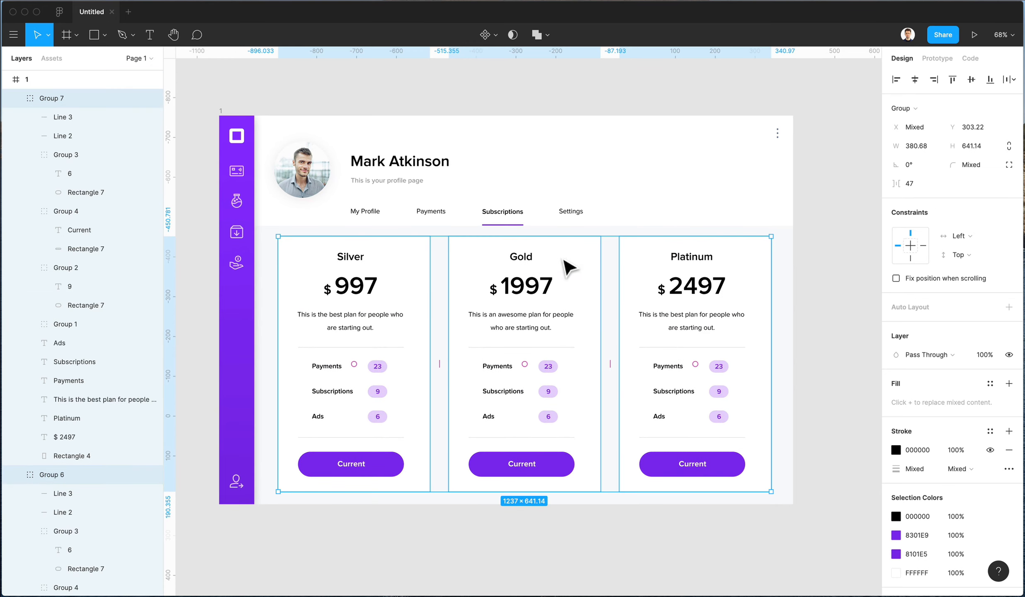
{"action": "left_click", "coordinate": [701, 199]}
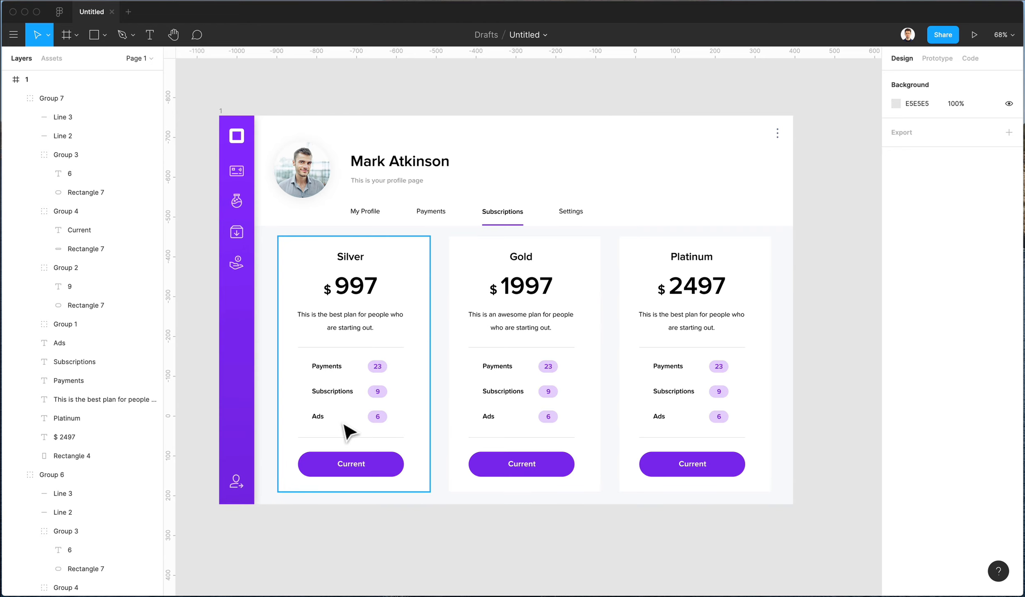
- Change the Payments count on the Silver card to 6
{"action": "scroll", "coordinate": [371, 289], "scroll_direction": "up", "scroll_amount": 3}
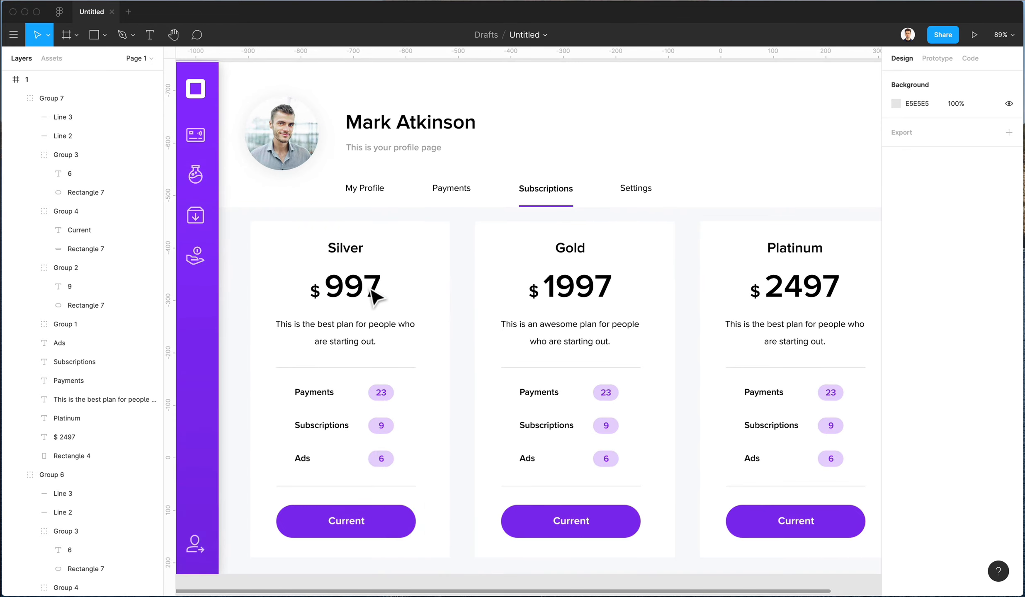
{"action": "scroll", "coordinate": [371, 289], "scroll_direction": "down", "scroll_amount": 3}
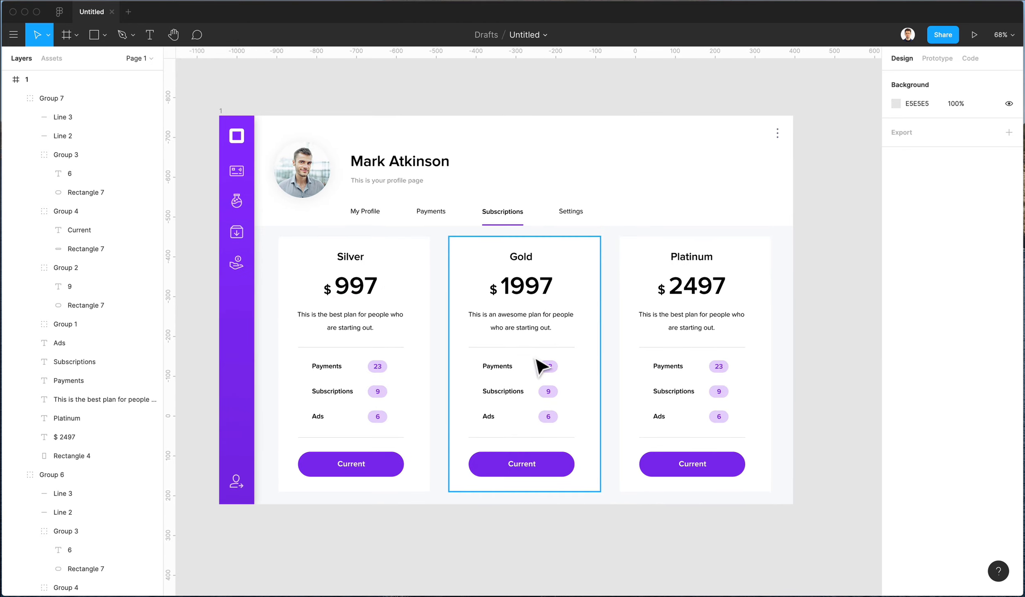
{"action": "scroll", "coordinate": [542, 364], "scroll_direction": "down", "scroll_amount": 3}
{"action": "scroll", "coordinate": [556, 367], "scroll_direction": "up", "scroll_amount": 1}
{"action": "scroll", "coordinate": [557, 367], "scroll_direction": "up", "scroll_amount": 1}
{"action": "left_click", "coordinate": [367, 368], "text": "super"}
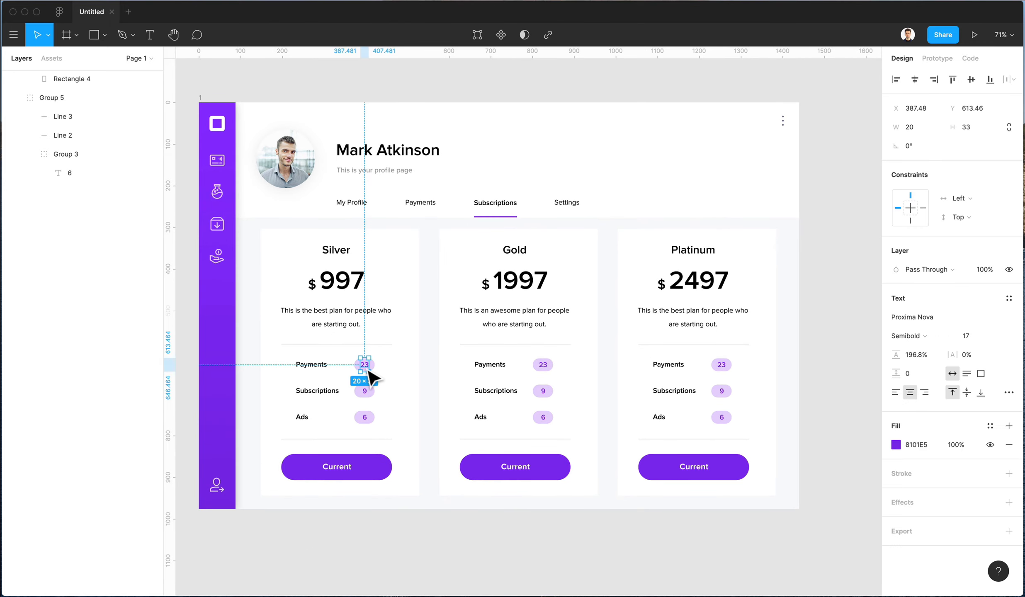
{"action": "double_click", "coordinate": [367, 368]}
{"action": "type", "text": "6"}
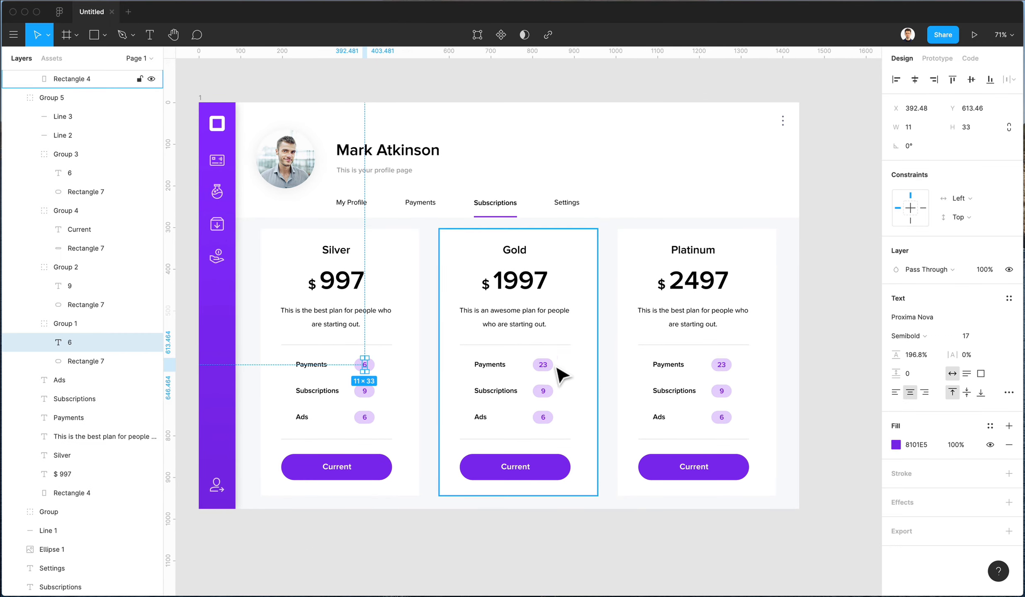
- Change the Gold card's counts to 12 for Payments, 19 for Subscriptions and 16 for Ads
{"action": "left_click", "coordinate": [551, 376], "text": "super"}
{"action": "double_click", "coordinate": [542, 365]}
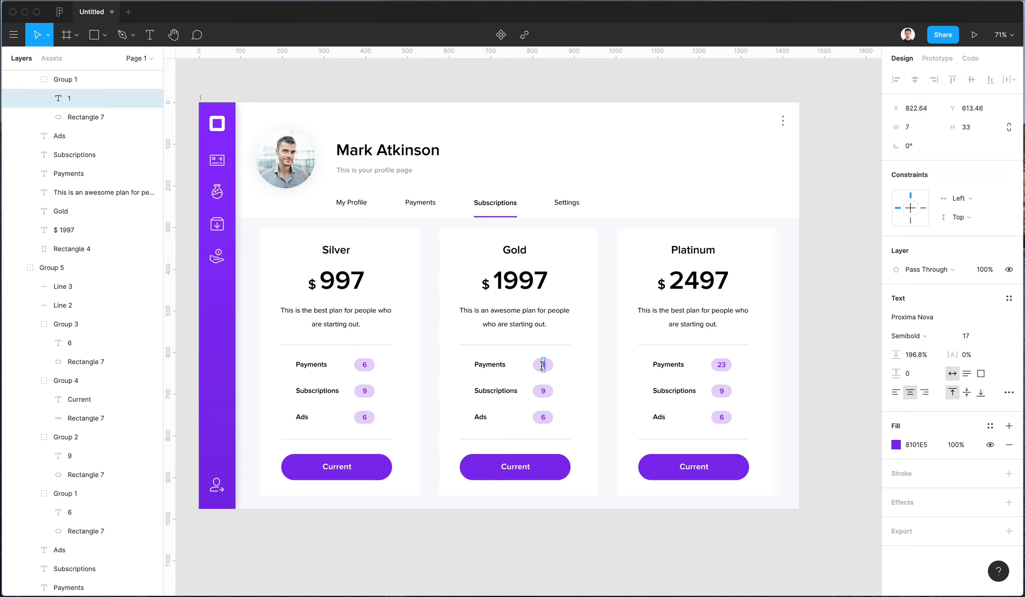
{"action": "left_click", "coordinate": [543, 391]}
{"action": "type", "text": "1"}
{"action": "left_click", "coordinate": [542, 418]}
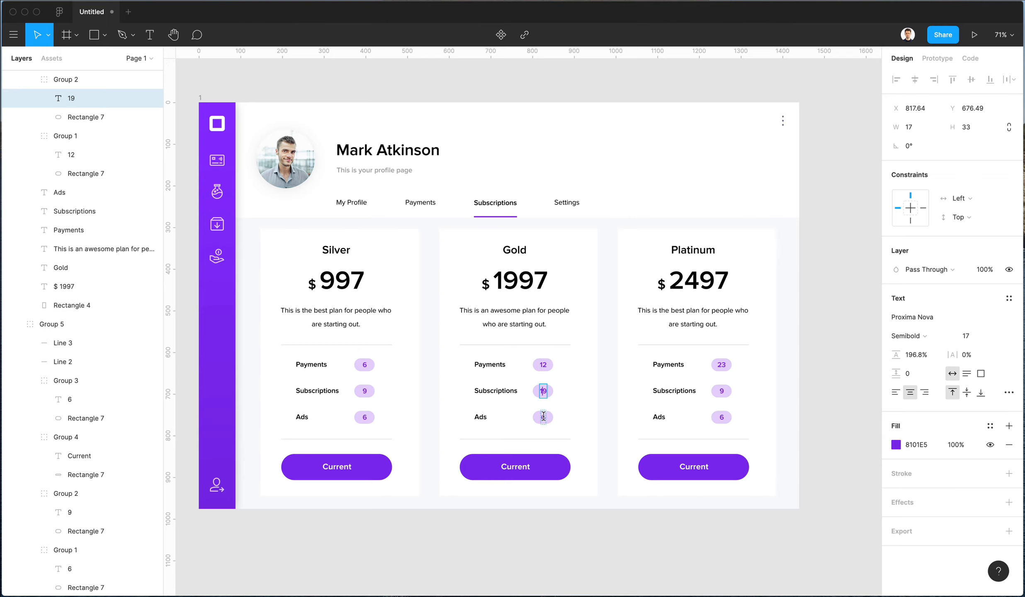
{"action": "type", "text": "1"}
- Change the Platinum card's counts to 48 for Payments, 33 for Subscriptions and 28 for Ads
{"action": "double_click", "coordinate": [721, 365]}
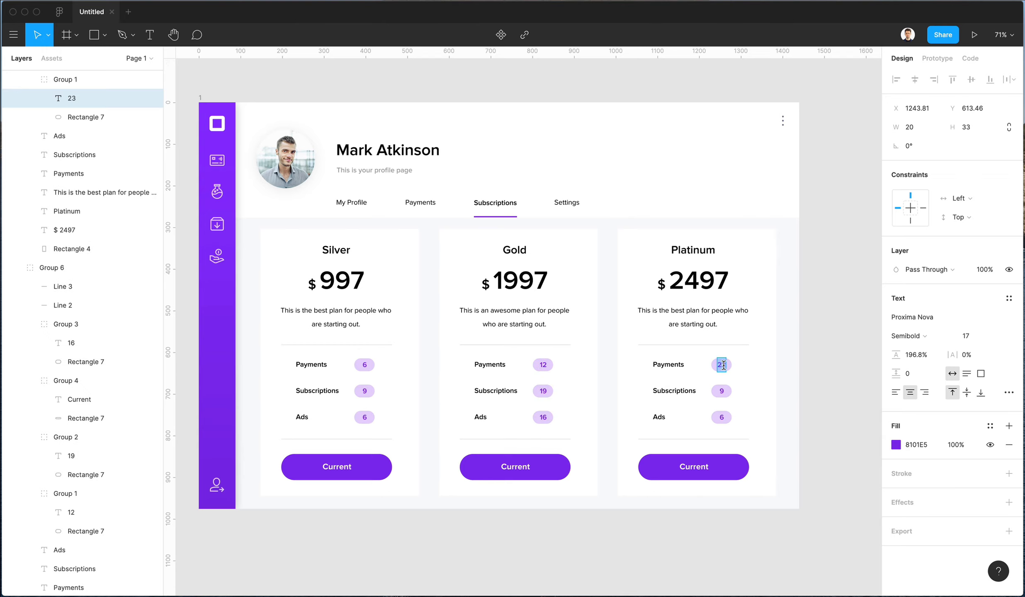
{"action": "double_click", "coordinate": [722, 387]}
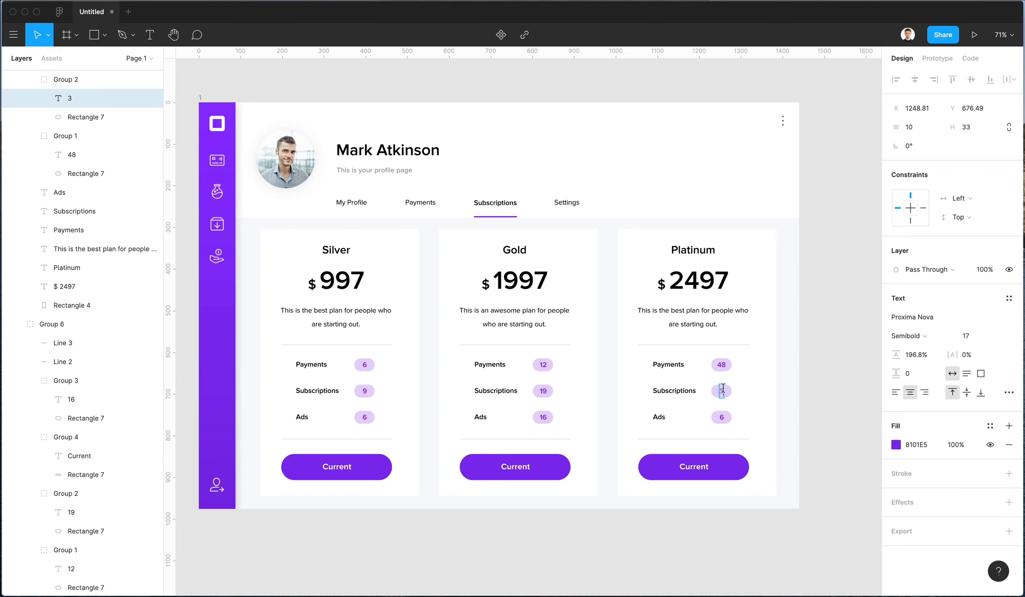
{"action": "double_click", "coordinate": [722, 417]}
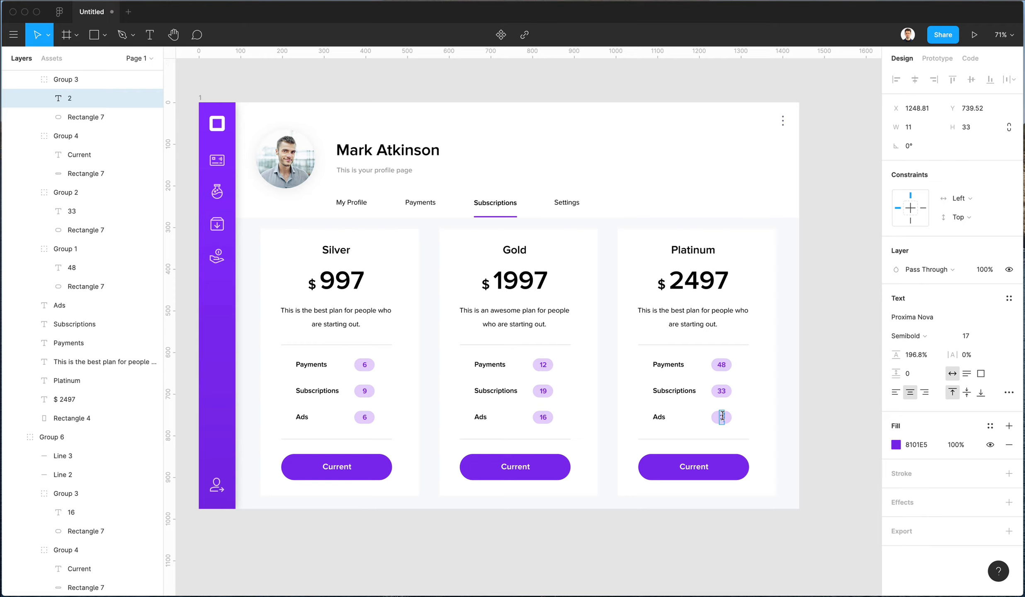
- Change the button labels on the Gold and Platinum cards to "Upgrade"
{"action": "left_click", "coordinate": [514, 467]}
{"action": "double_click", "coordinate": [514, 467]}
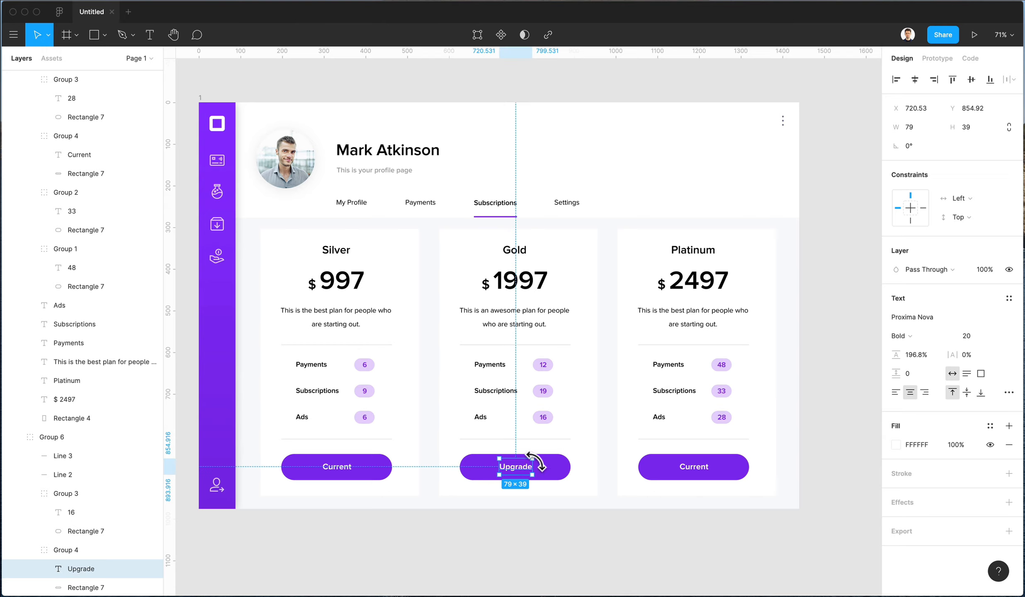
{"action": "left_click", "coordinate": [712, 478]}
{"action": "double_click", "coordinate": [702, 467]}
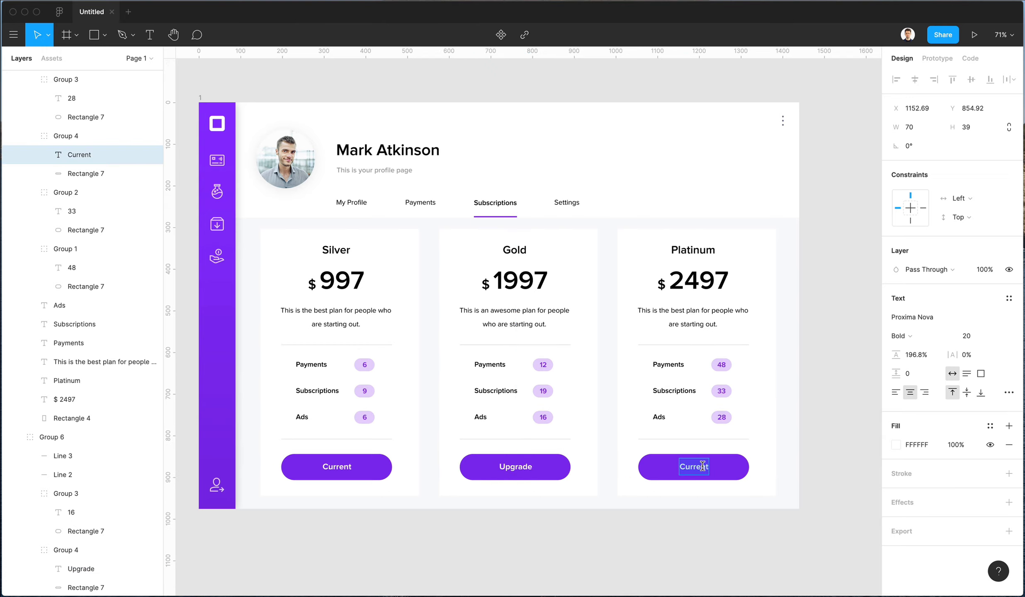
{"action": "type", "text": "Upgrade"}
{"action": "key", "text": "Escape"}
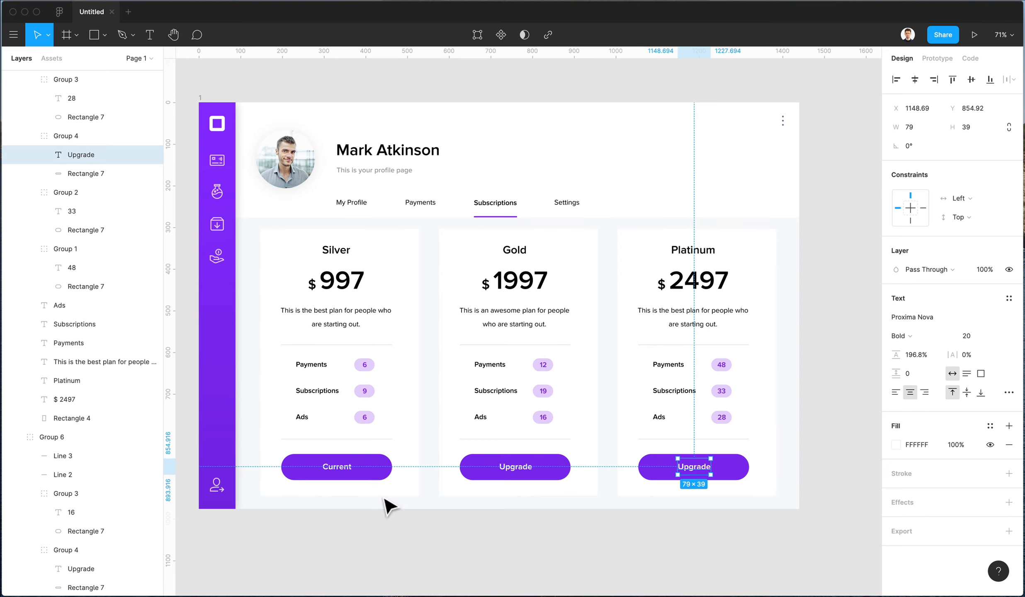
- Recolour the Silver card's "Current" button label with the button's purple, 8301E9, using the eyedropper
{"action": "left_click", "coordinate": [354, 469]}
{"action": "key", "text": "i"}
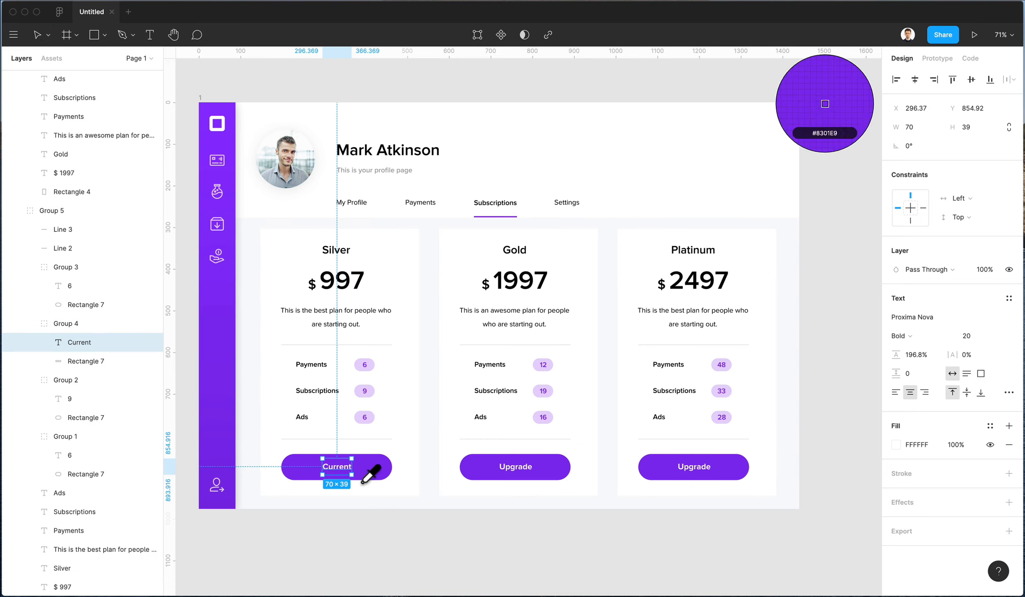
{"action": "left_click", "coordinate": [363, 479]}
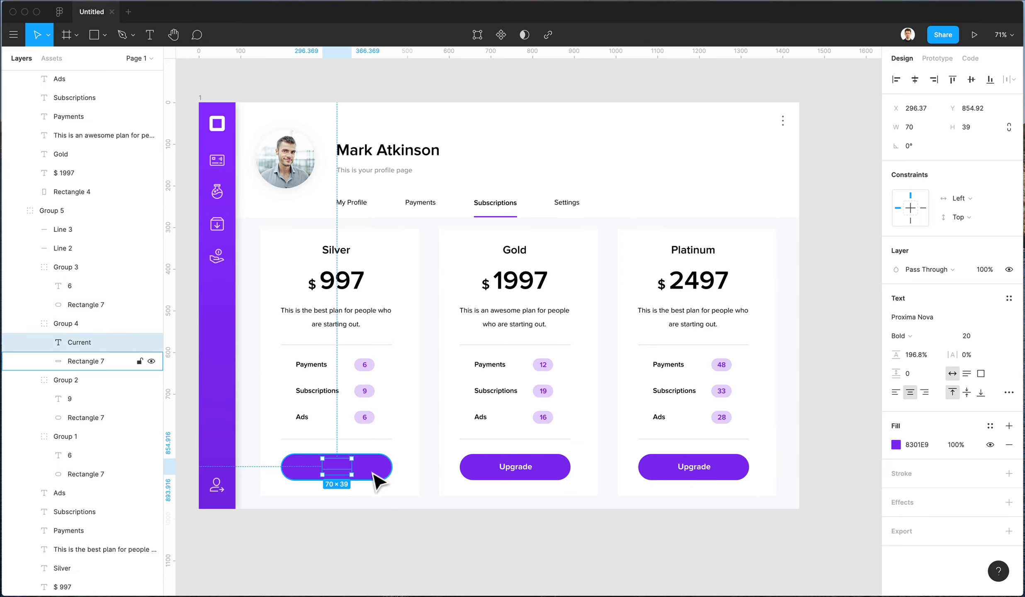
- Set the fill opacity of the Silver card's button rectangle to 10%
{"action": "left_click", "coordinate": [372, 471]}
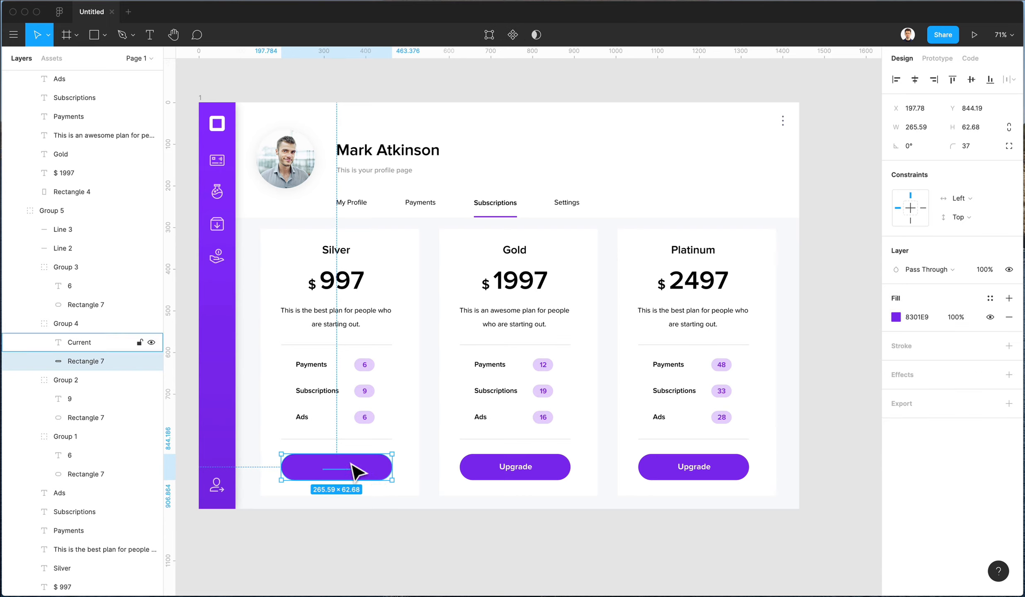
{"action": "left_click", "coordinate": [952, 318]}
{"action": "type", "text": "10"}
{"action": "key", "text": "Return"}
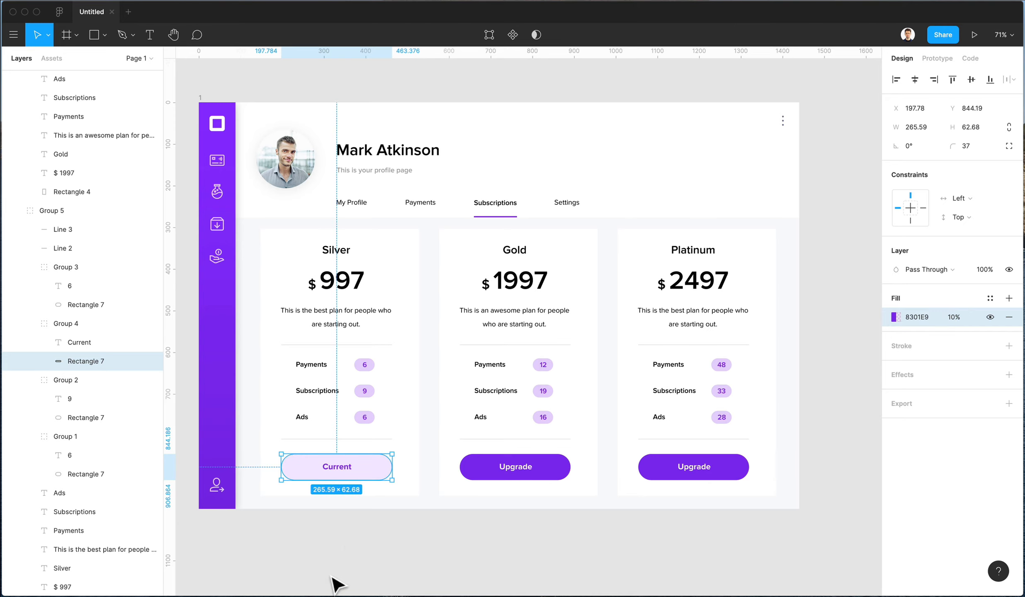
{"action": "left_click", "coordinate": [348, 554]}
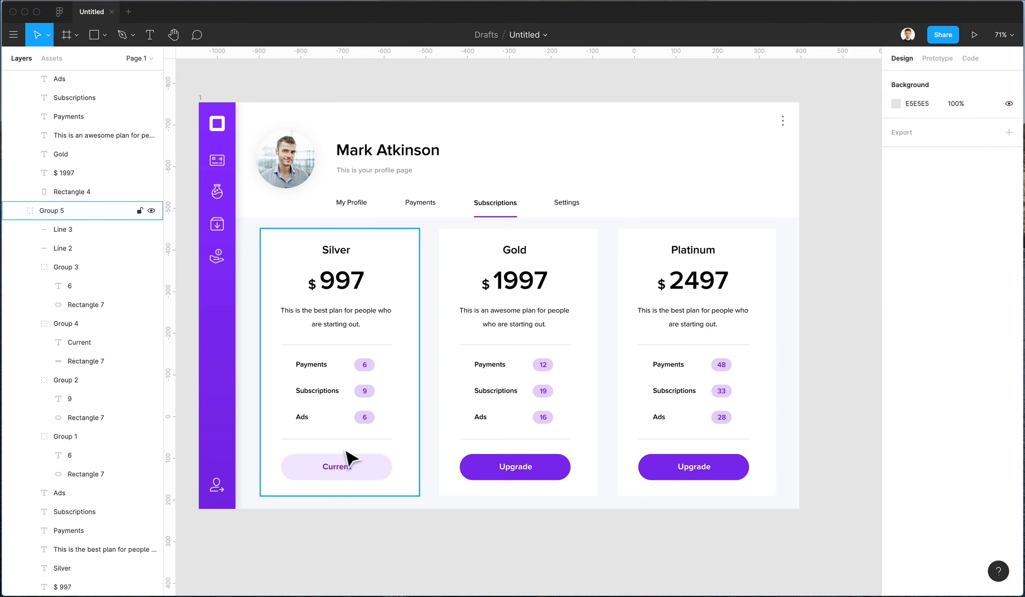
{"action": "scroll", "coordinate": [438, 244], "scroll_direction": "up", "scroll_amount": 5}
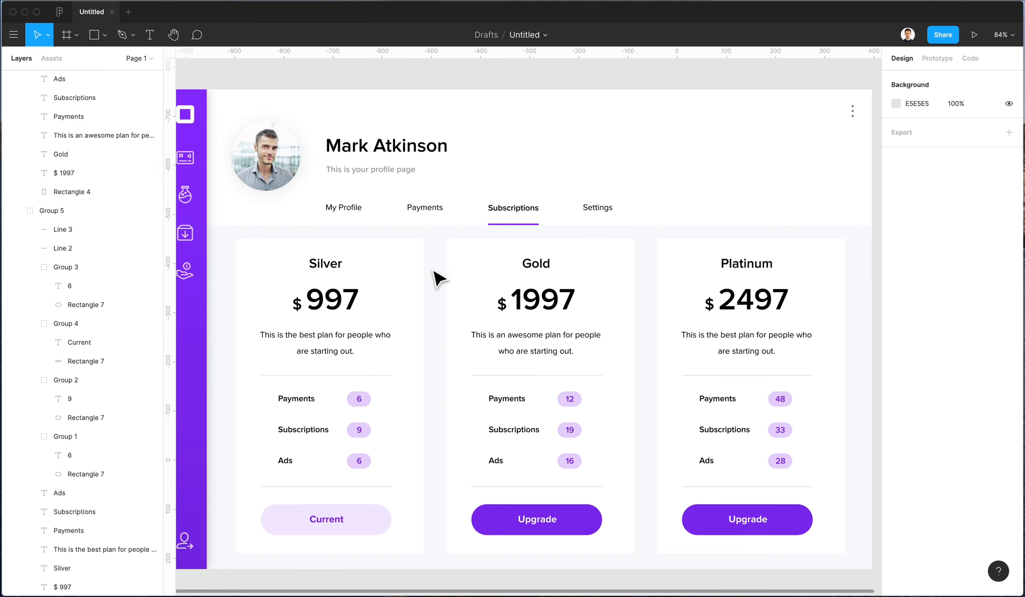
{"action": "scroll", "coordinate": [382, 224], "scroll_direction": "left", "scroll_amount": 2}
{"action": "scroll", "coordinate": [382, 224], "scroll_direction": "down", "scroll_amount": 1}
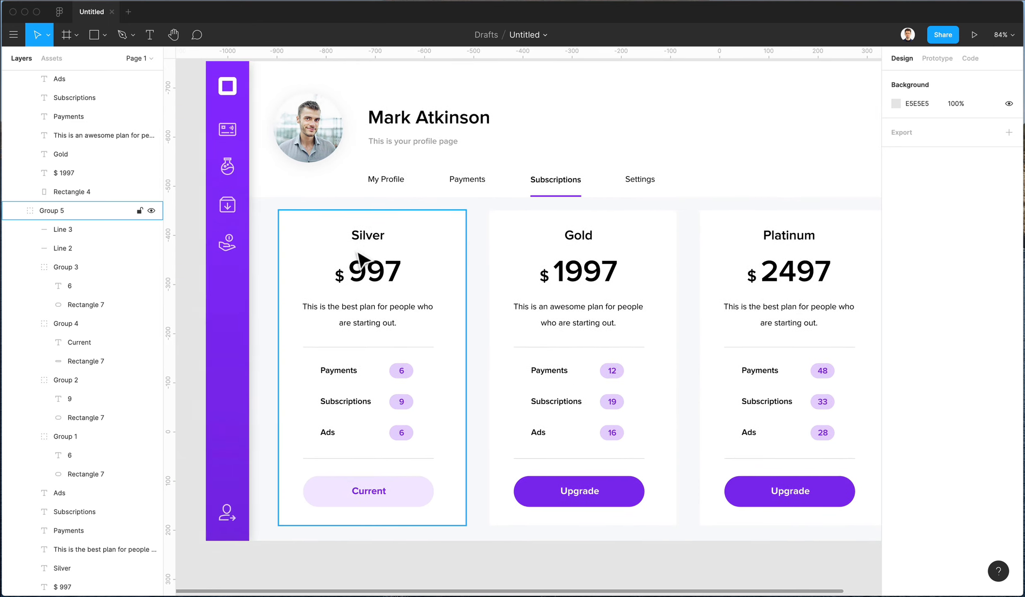
{"action": "scroll", "coordinate": [405, 231], "scroll_direction": "up", "scroll_amount": 5}
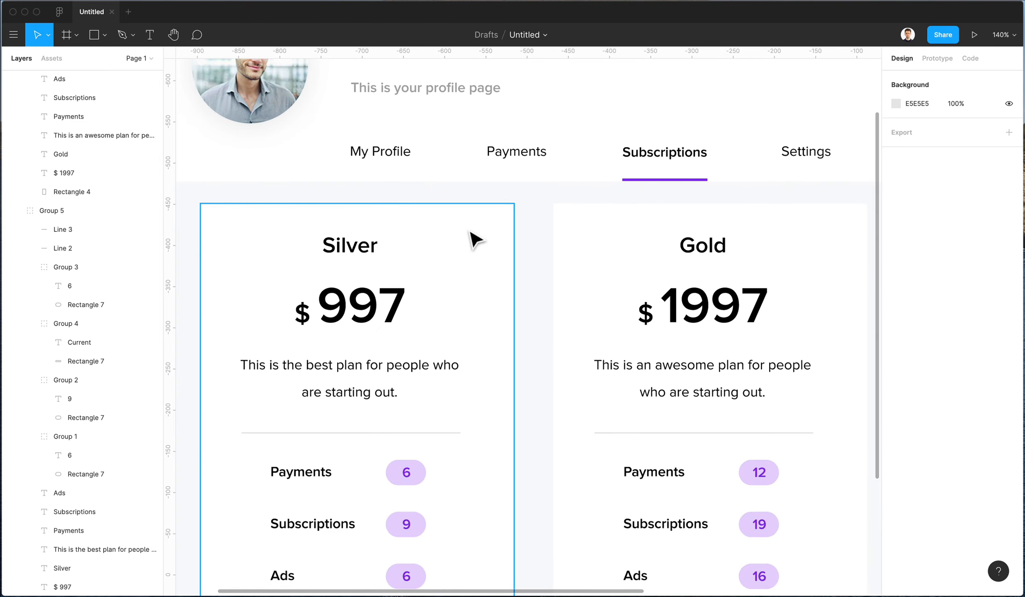
- Duplicate the Silver card's background rectangle and shrink the copy to about 132 × 28 against the card's right edge beside the title
{"action": "left_click", "coordinate": [475, 239]}
{"action": "key", "text": "super+v"}
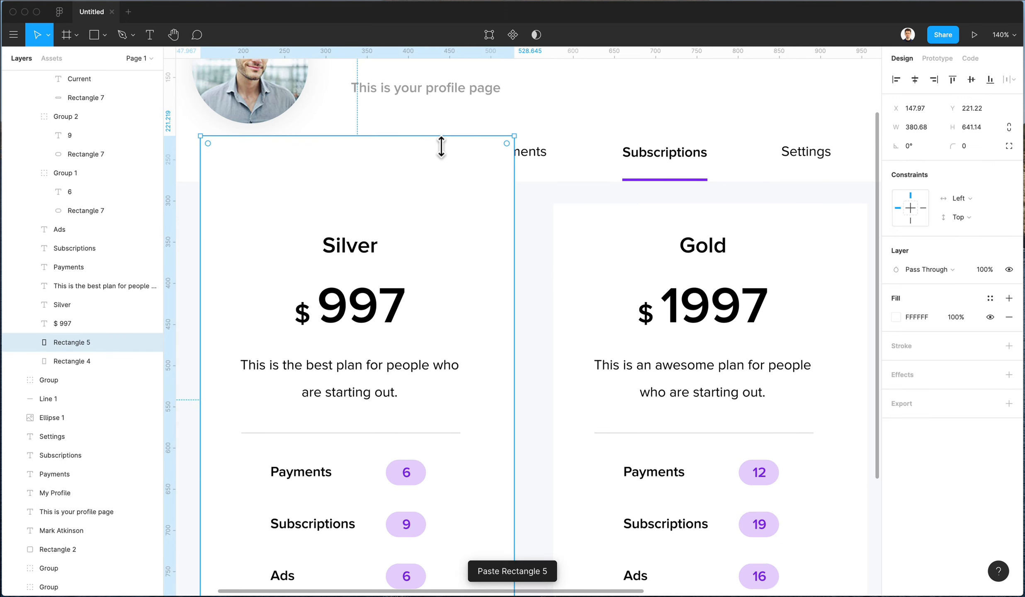
{"action": "left_click_drag", "start_coordinate": [441, 148], "coordinate": [428, 256]}
{"action": "left_click_drag", "start_coordinate": [202, 244], "coordinate": [411, 252]}
- Fill the small rectangle beside the Silver title with the Upgrade button's purple, 8301E9, using the eyedropper
{"action": "scroll", "coordinate": [417, 256], "scroll_direction": "down", "scroll_amount": 10}
{"action": "key", "text": "i"}
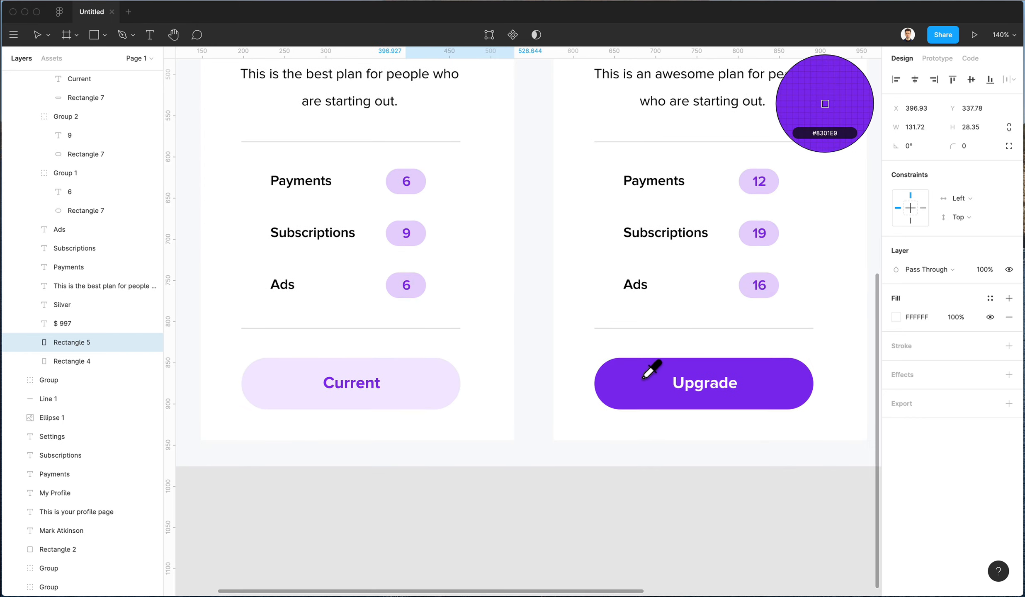
{"action": "left_click", "coordinate": [644, 378]}
- Duplicate the Silver card's description text onto the small purple rectangle and change the copy's text to "CURRENT"
{"action": "scroll", "coordinate": [650, 374], "scroll_direction": "up", "scroll_amount": 10}
{"action": "scroll", "coordinate": [460, 318], "scroll_direction": "up", "scroll_amount": 3}
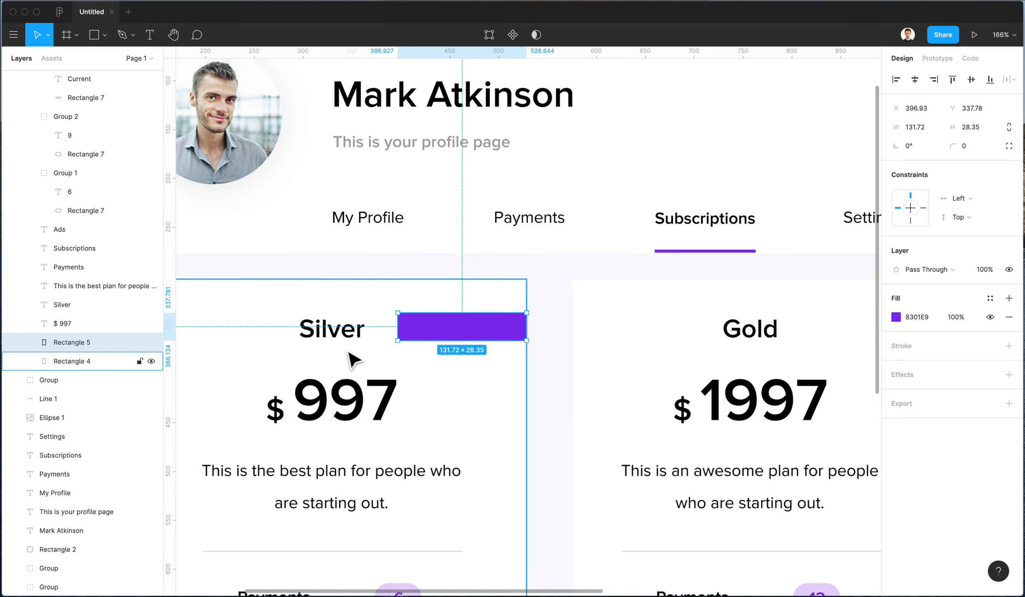
{"action": "left_click", "coordinate": [350, 478]}
{"action": "left_click_drag", "start_coordinate": [350, 478], "coordinate": [554, 339]}
{"action": "double_click", "coordinate": [540, 328]}
{"action": "type", "text": "Cu"}
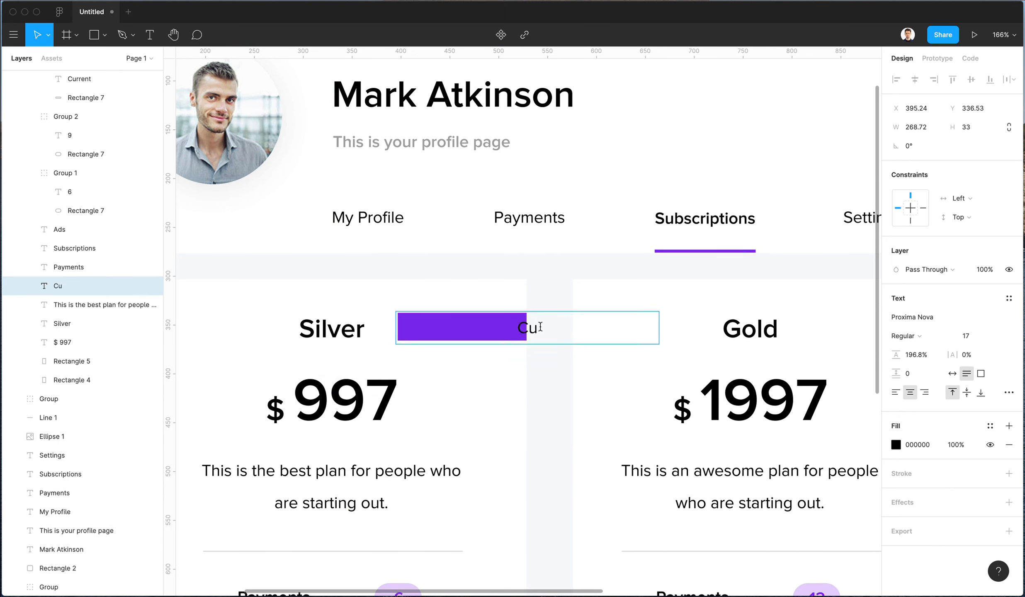
{"action": "type", "text": "RRENT"}
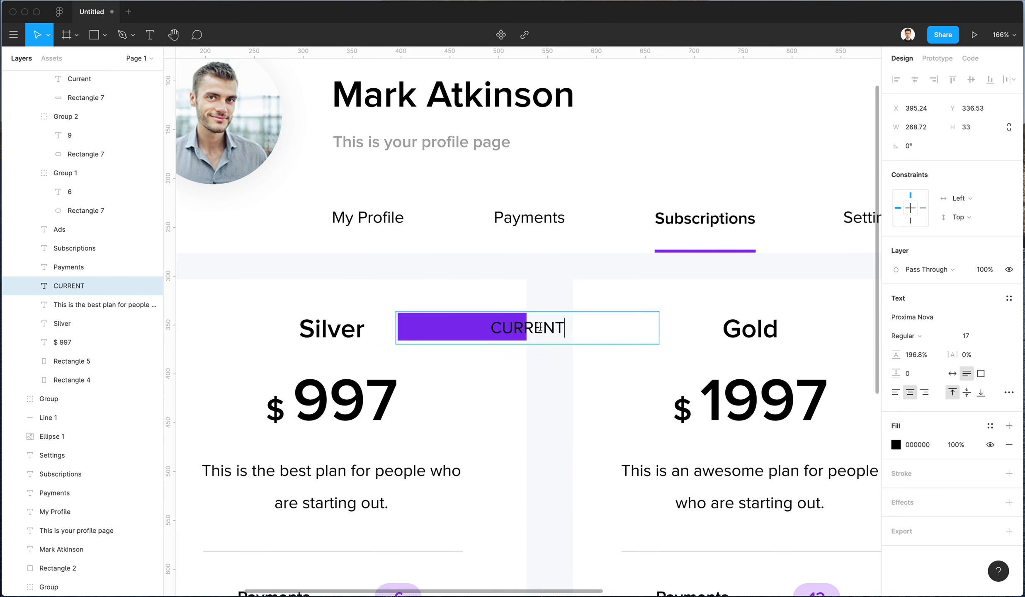
{"action": "key", "text": "Escape"}
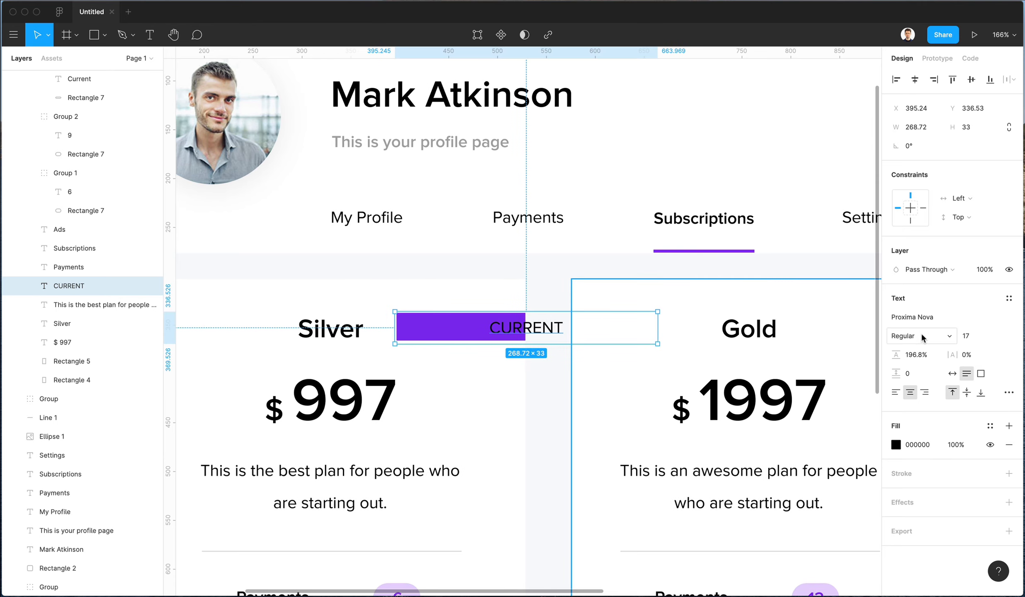
- Set the CURRENT label's font weight to Bold and its text box to auto width
{"action": "left_click", "coordinate": [906, 335]}
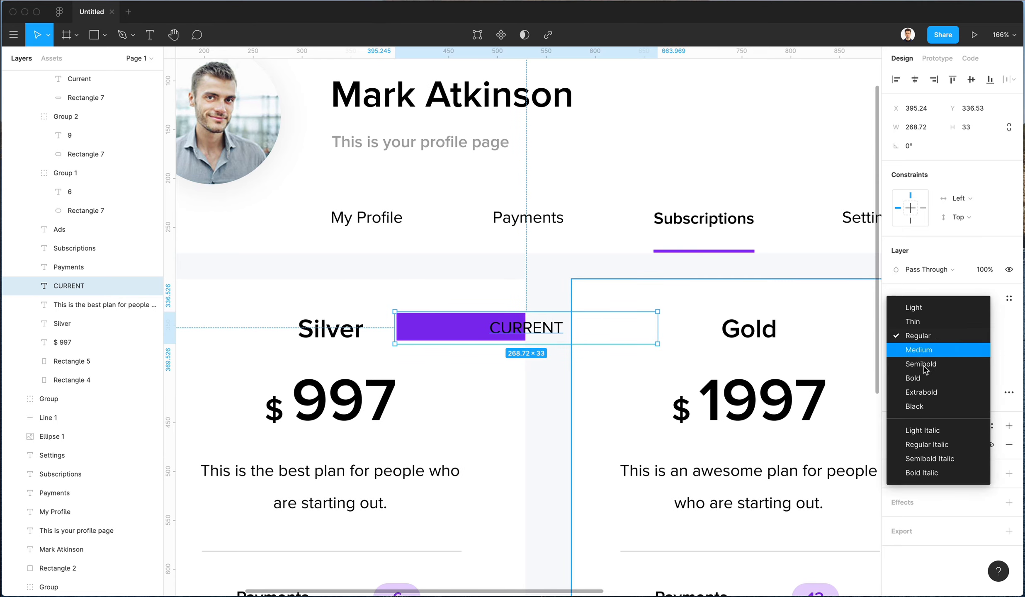
{"action": "left_click", "coordinate": [932, 376]}
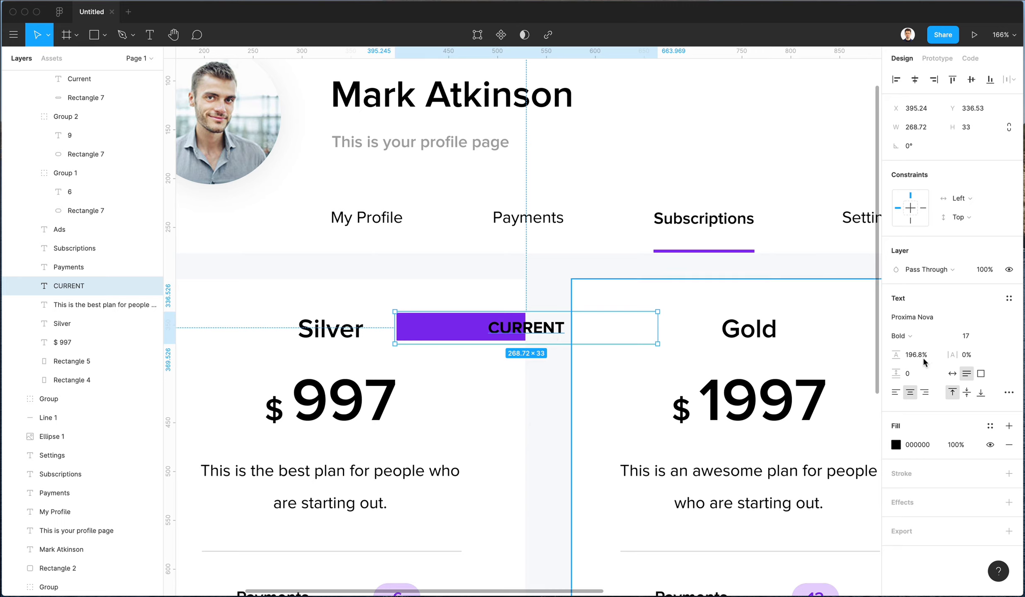
{"action": "left_click", "coordinate": [953, 374]}
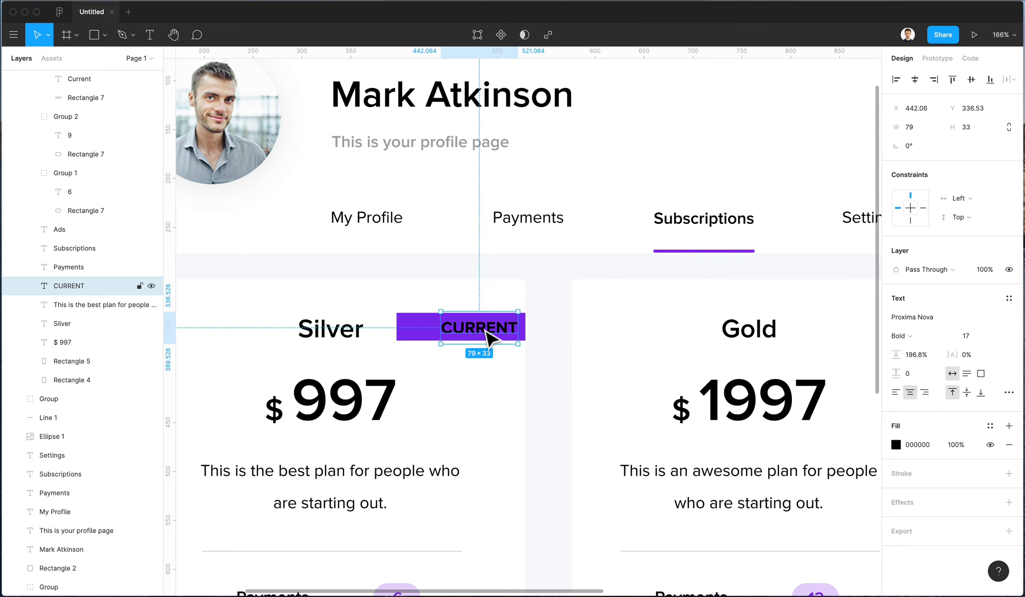
- Recolour the CURRENT label white, FFFFFF, with the eyedropper, and nudge it up 1 and left 3 within the purple badge
{"action": "key", "text": "i"}
{"action": "left_click", "coordinate": [480, 293]}
{"action": "key", "text": "Up"}
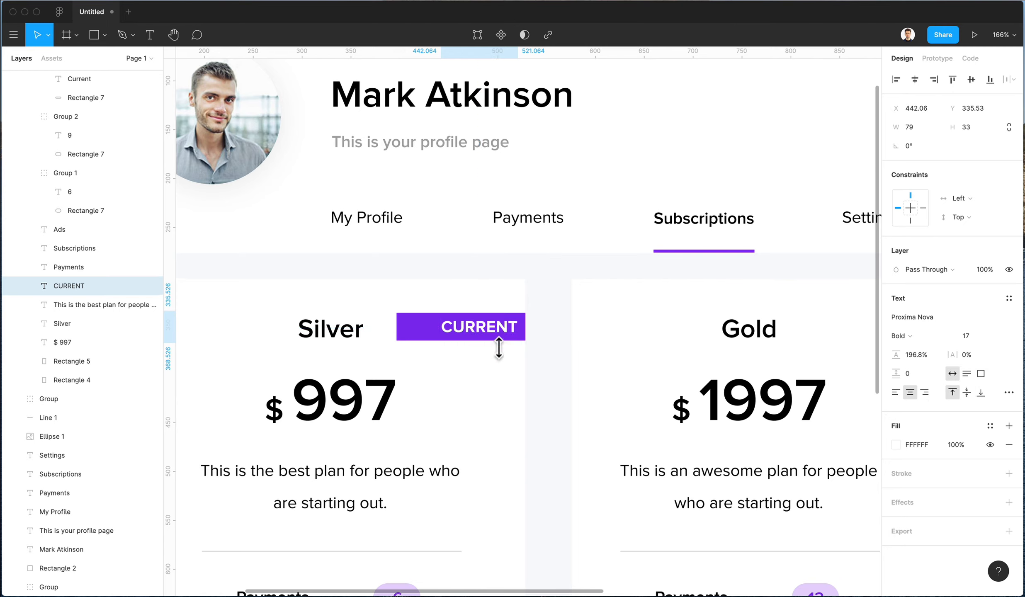
{"action": "key", "text": "Left"}
{"action": "key", "text": "Left"}
{"action": "key", "text": "Left"}
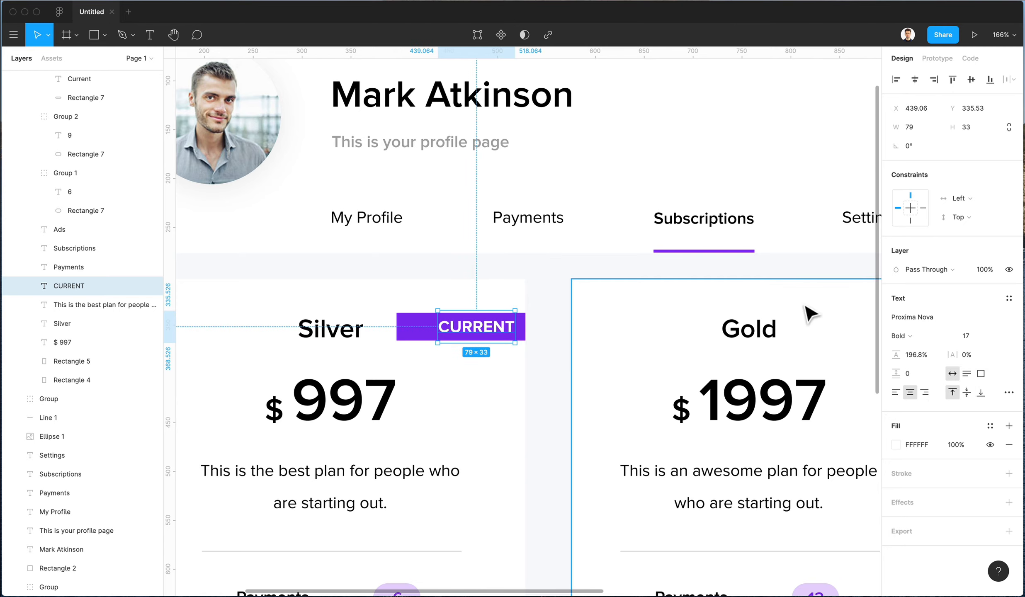
- Shorten the purple badge from its left side and round its two left corners by editing its vector points
{"action": "left_click", "coordinate": [435, 338]}
{"action": "left_click_drag", "start_coordinate": [399, 327], "coordinate": [440, 337]}
{"action": "double_click", "coordinate": [440, 337]}
{"action": "left_click_drag", "start_coordinate": [403, 300], "coordinate": [487, 400]}
{"action": "left_click_drag", "start_coordinate": [896, 166], "coordinate": [363, 160]}
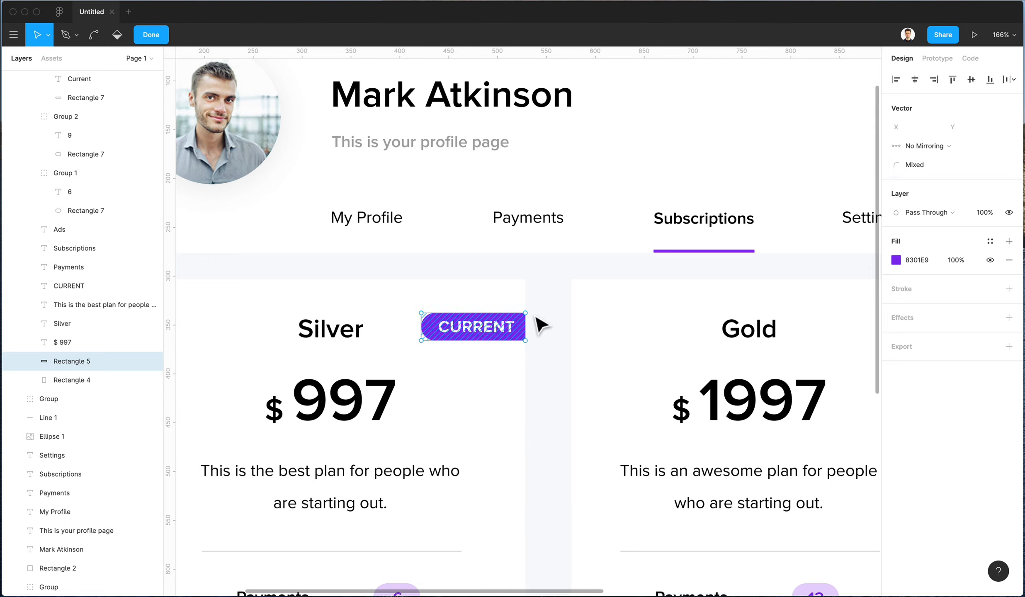
{"action": "left_click", "coordinate": [546, 327]}
- Reduce the CURRENT label's font size to 16 and nudge it to X 440.06, Y 336.53 to centre it in the badge
{"action": "left_click", "coordinate": [503, 334]}
{"action": "double_click", "coordinate": [506, 334]}
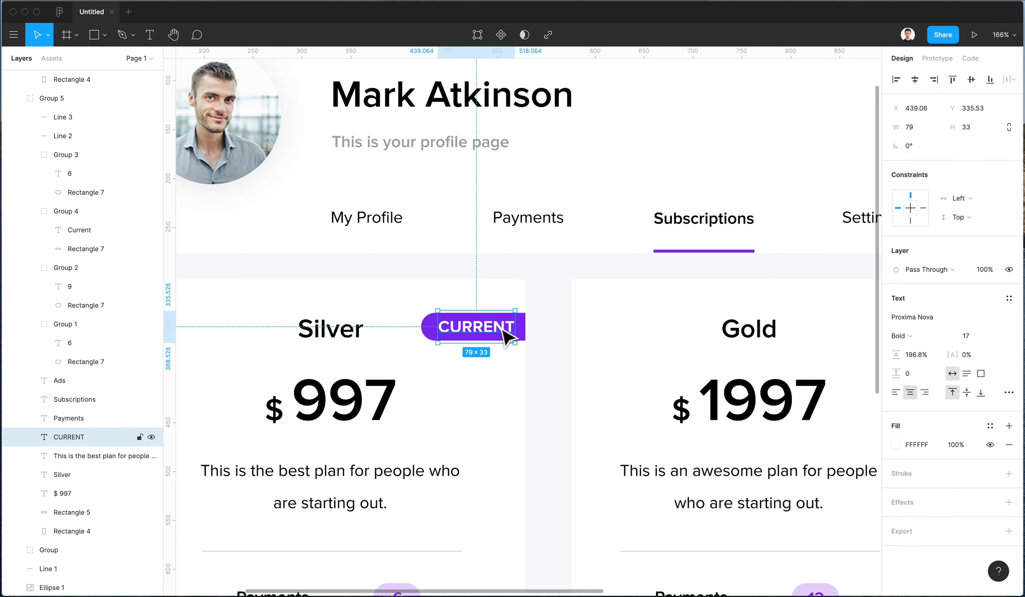
{"action": "scroll", "coordinate": [503, 329], "scroll_direction": "down", "scroll_amount": 10}
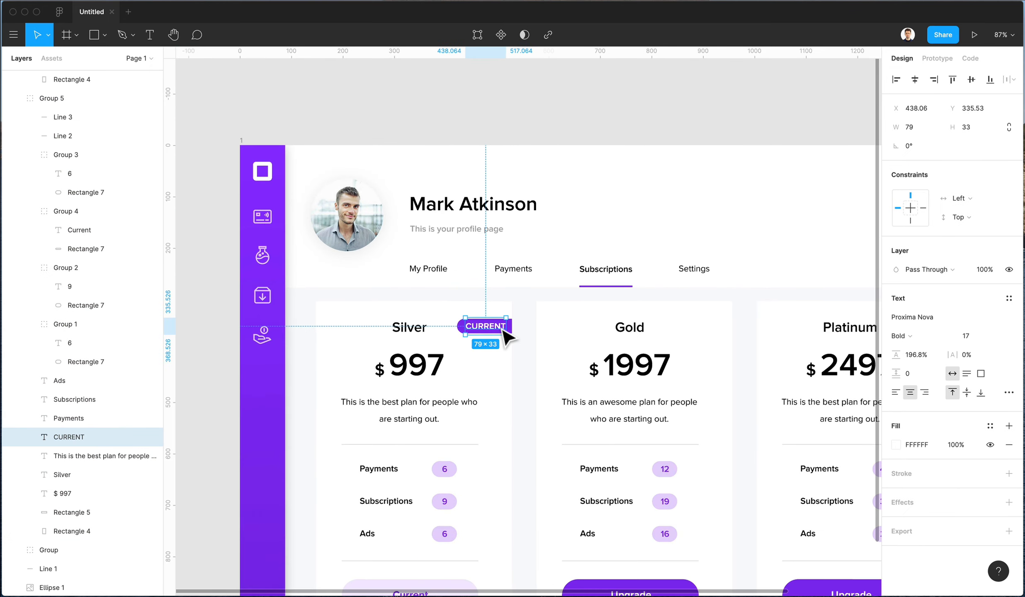
{"action": "scroll", "coordinate": [552, 338], "scroll_direction": "down", "scroll_amount": 2}
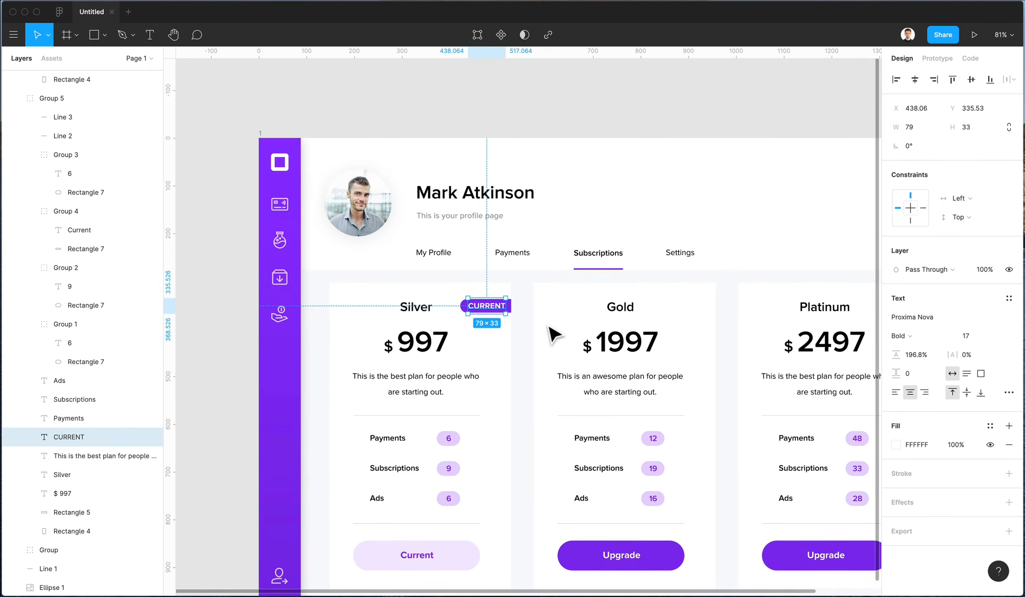
{"action": "left_click", "coordinate": [984, 338]}
{"action": "key", "text": "Down"}
{"action": "key", "text": "Escape"}
{"action": "key", "text": "Down"}
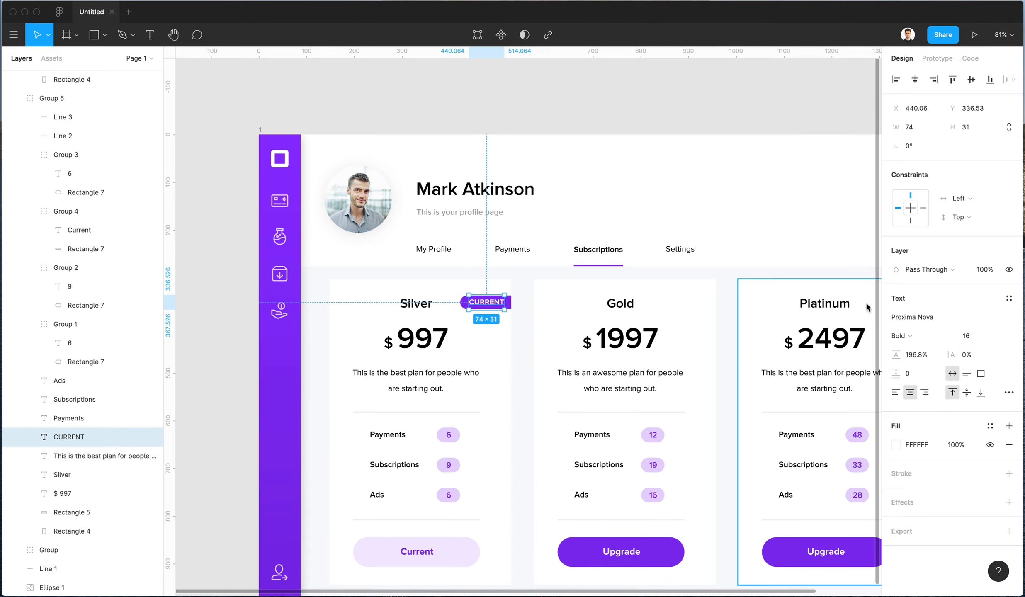
{"action": "left_click", "coordinate": [530, 313]}
- Remove the fill from the Silver card's three count pills and its Current button rectangle together
{"action": "scroll", "coordinate": [533, 314], "scroll_direction": "down", "scroll_amount": 5}
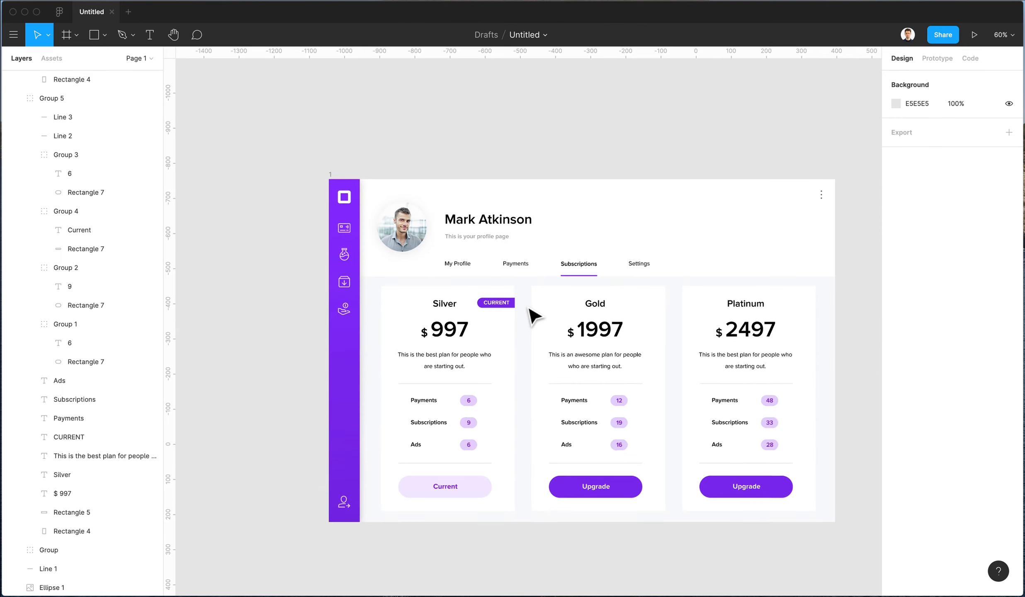
{"action": "scroll", "coordinate": [532, 315], "scroll_direction": "up", "scroll_amount": 6}
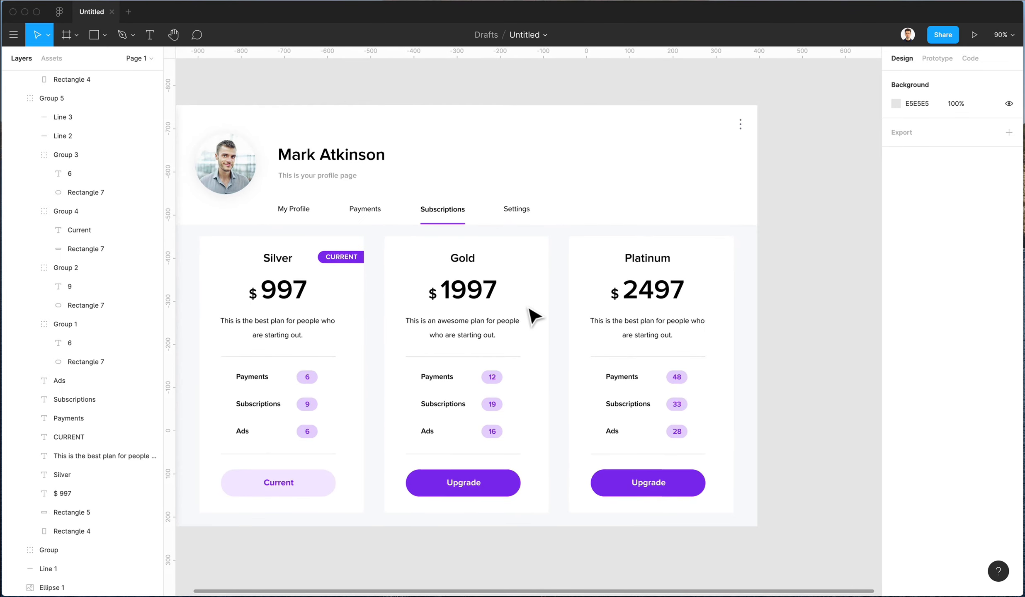
{"action": "scroll", "coordinate": [532, 315], "scroll_direction": "left", "scroll_amount": 3}
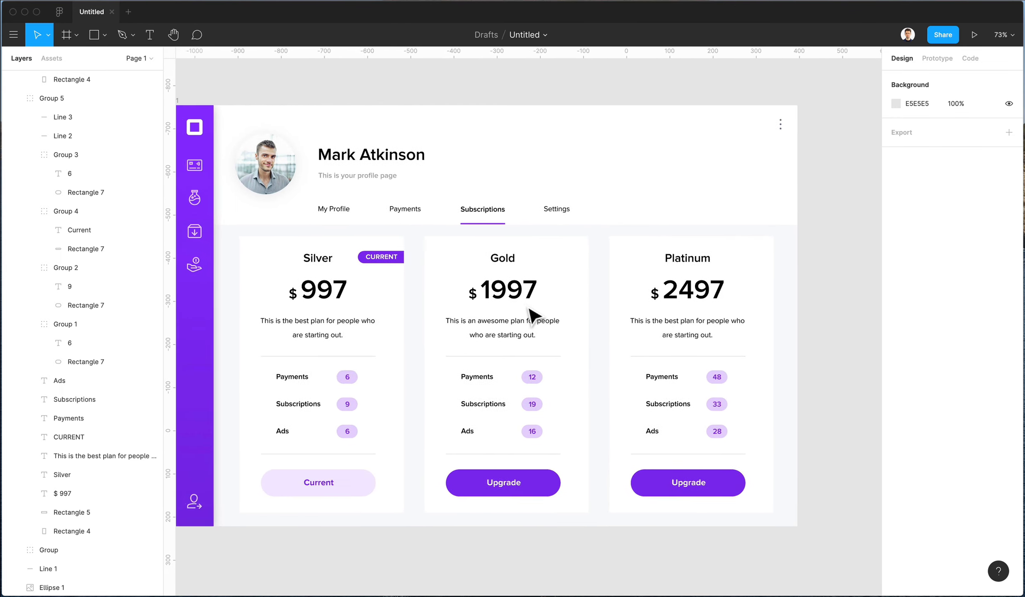
{"action": "left_click", "coordinate": [356, 384]}
{"action": "left_click", "coordinate": [358, 408], "text": "shift"}
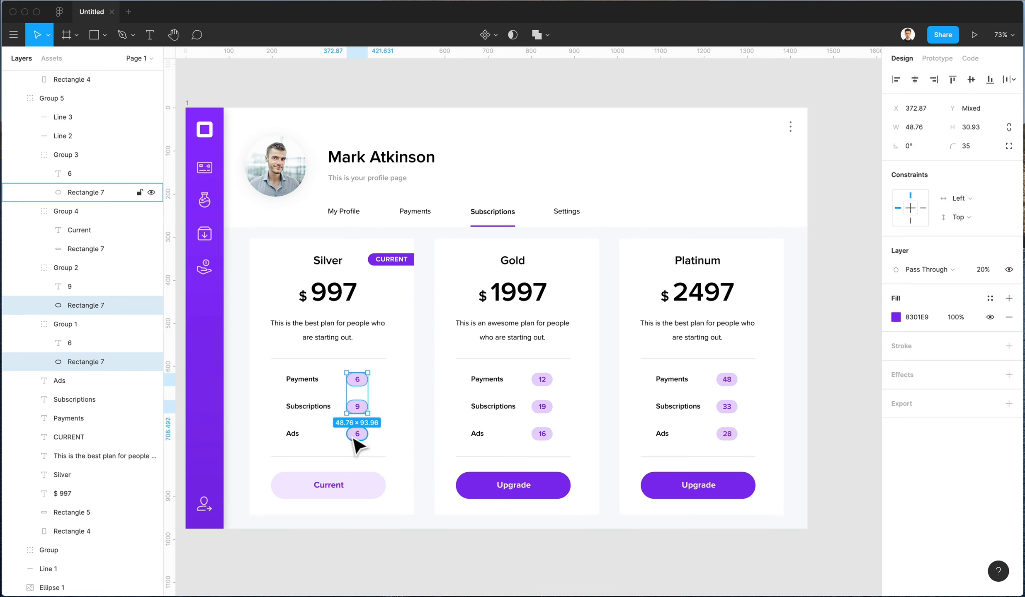
{"action": "left_click", "coordinate": [355, 436], "text": "shift"}
{"action": "scroll", "coordinate": [350, 445], "scroll_direction": "down", "scroll_amount": 3}
{"action": "scroll", "coordinate": [344, 452], "scroll_direction": "up", "scroll_amount": 5}
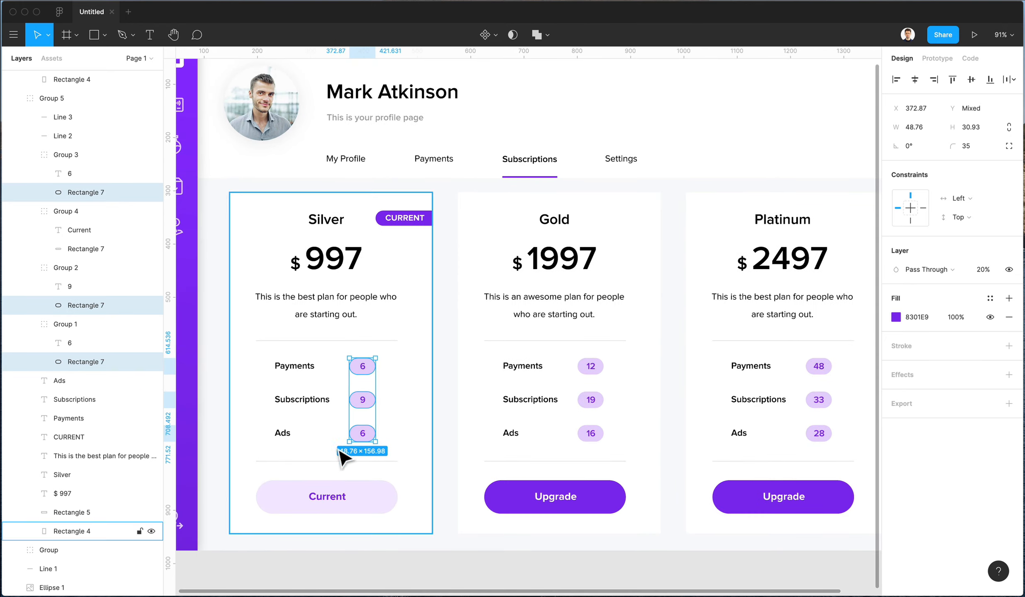
{"action": "left_click", "coordinate": [375, 500], "text": "shift"}
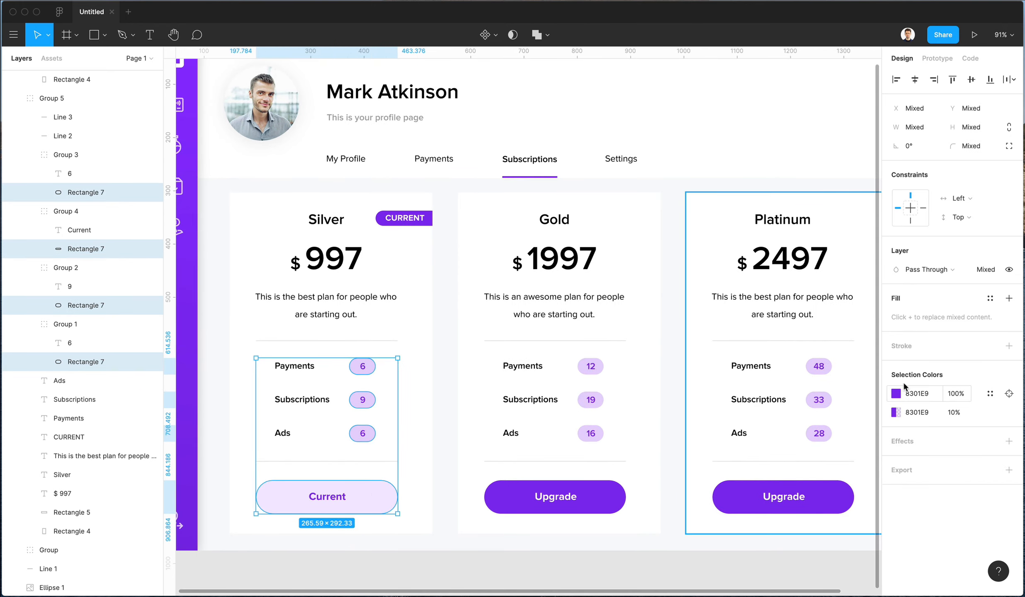
{"action": "left_click", "coordinate": [1008, 298]}
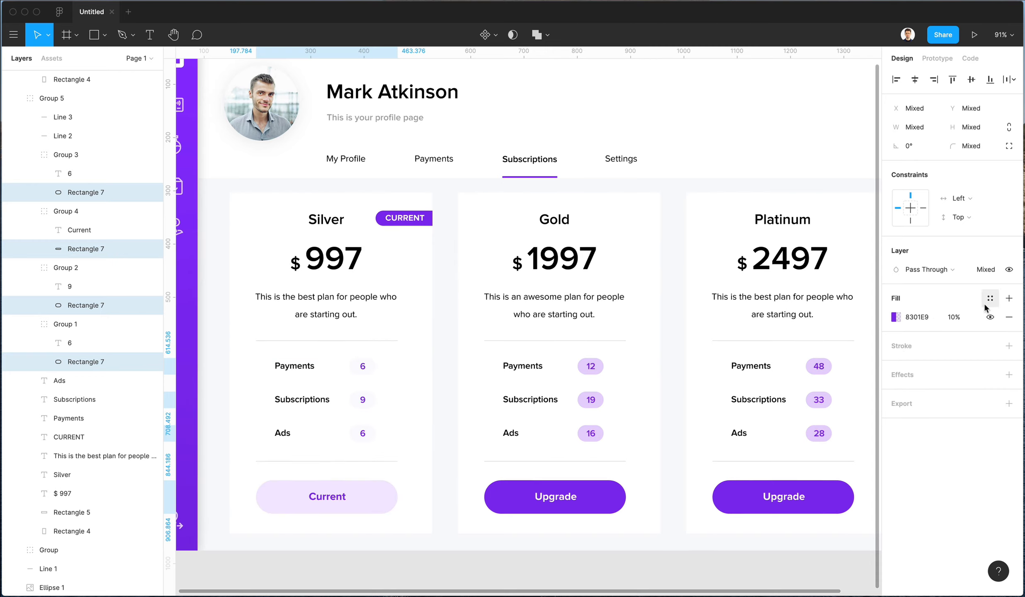
{"action": "left_click", "coordinate": [1009, 317]}
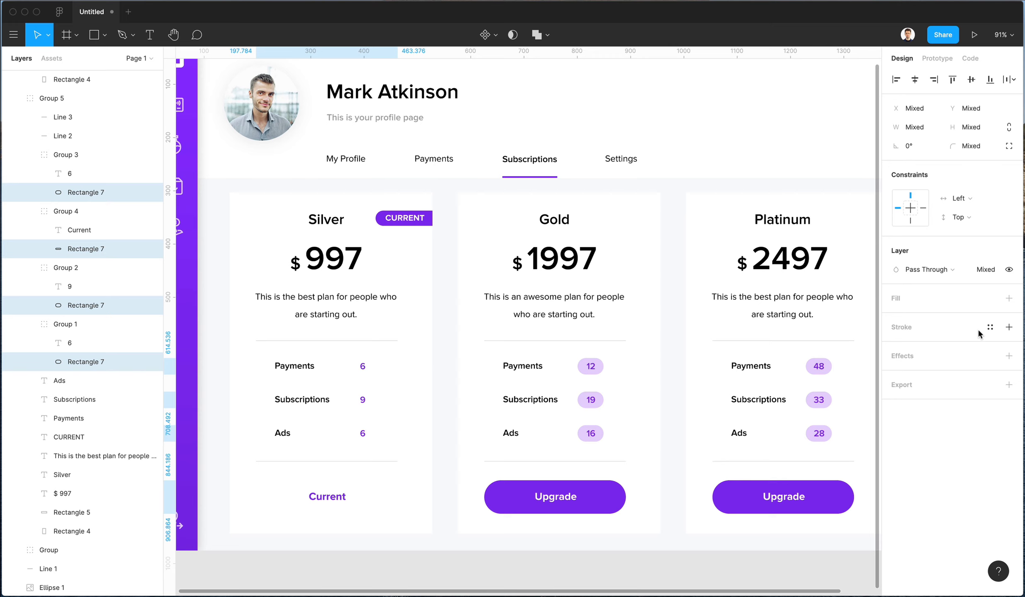
- Add a stroke to the Silver card's count pills and button, coloured 8301E9 from the purple badge with the eyedropper
{"action": "left_click", "coordinate": [1009, 328]}
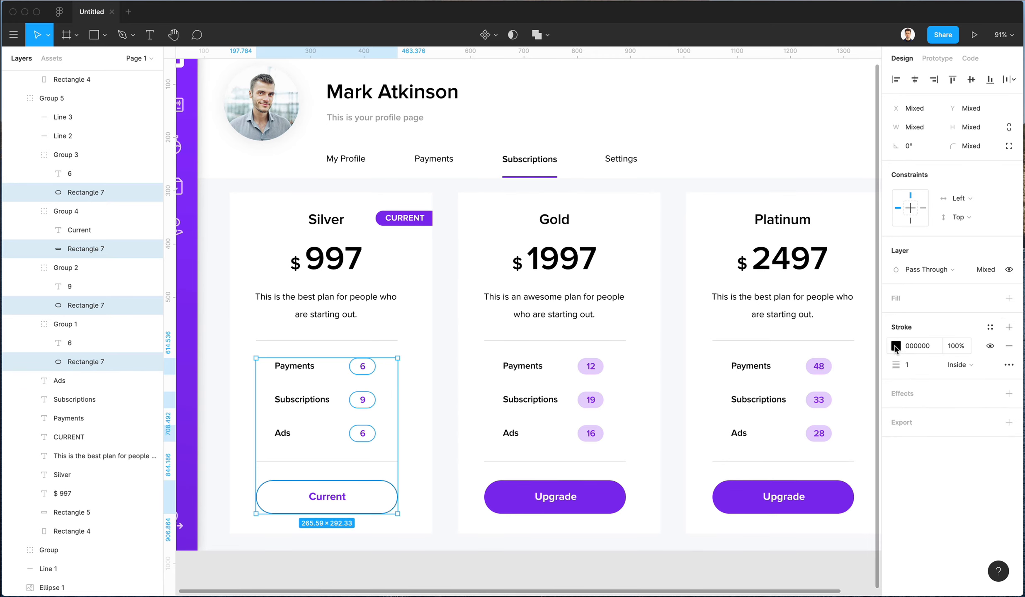
{"action": "left_click", "coordinate": [896, 346]}
{"action": "scroll", "coordinate": [378, 351], "scroll_direction": "left", "scroll_amount": 3}
{"action": "key", "text": "ctrl+c"}
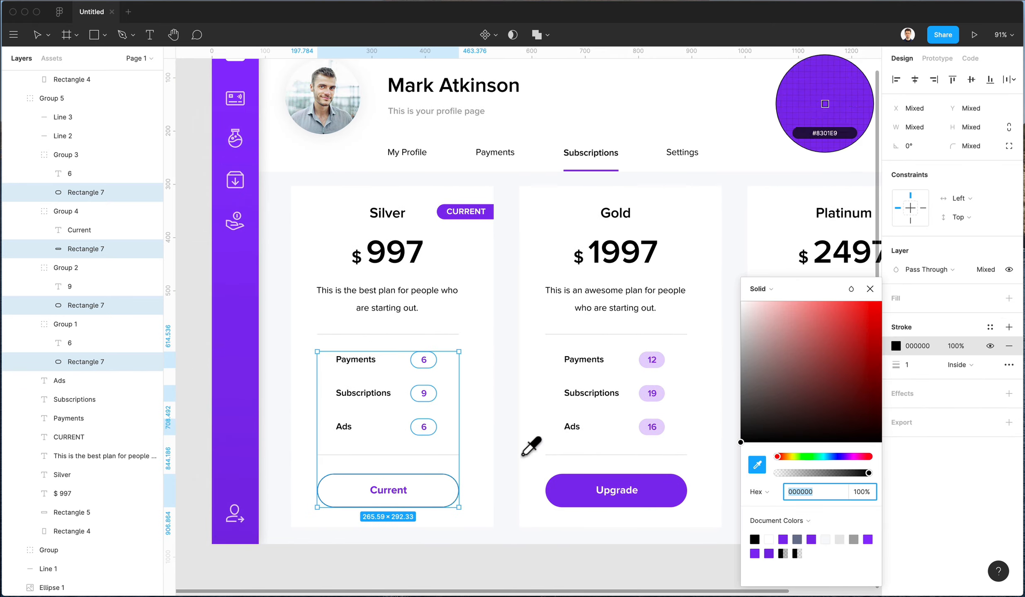
{"action": "left_click", "coordinate": [448, 214]}
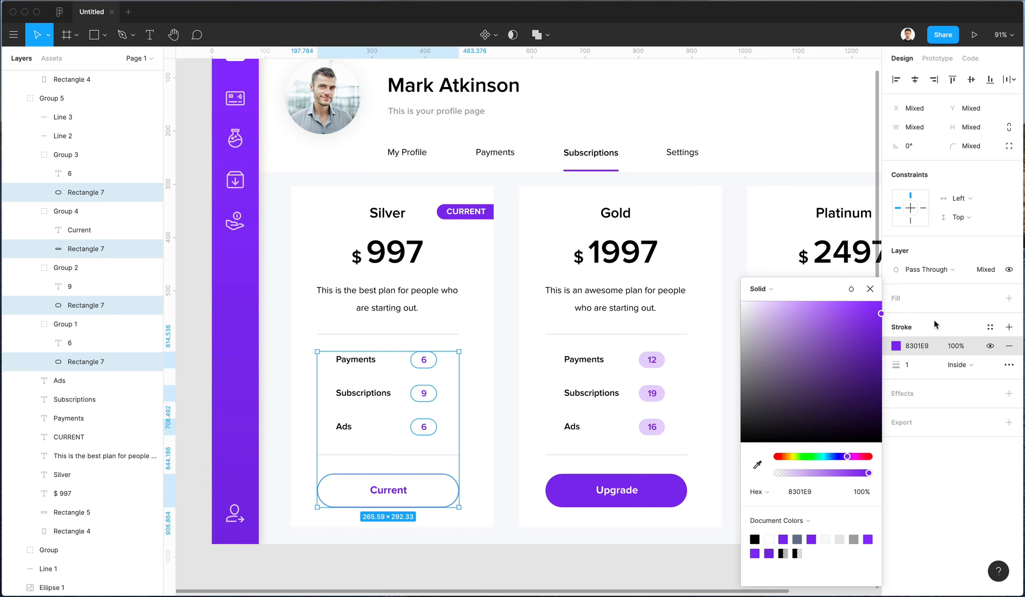
- Set the stroke width of the Silver card's pills and button to 1.5 and their layer opacity to 100%
{"action": "left_click", "coordinate": [912, 364]}
{"action": "type", "text": "2"}
{"action": "key", "text": "Return"}
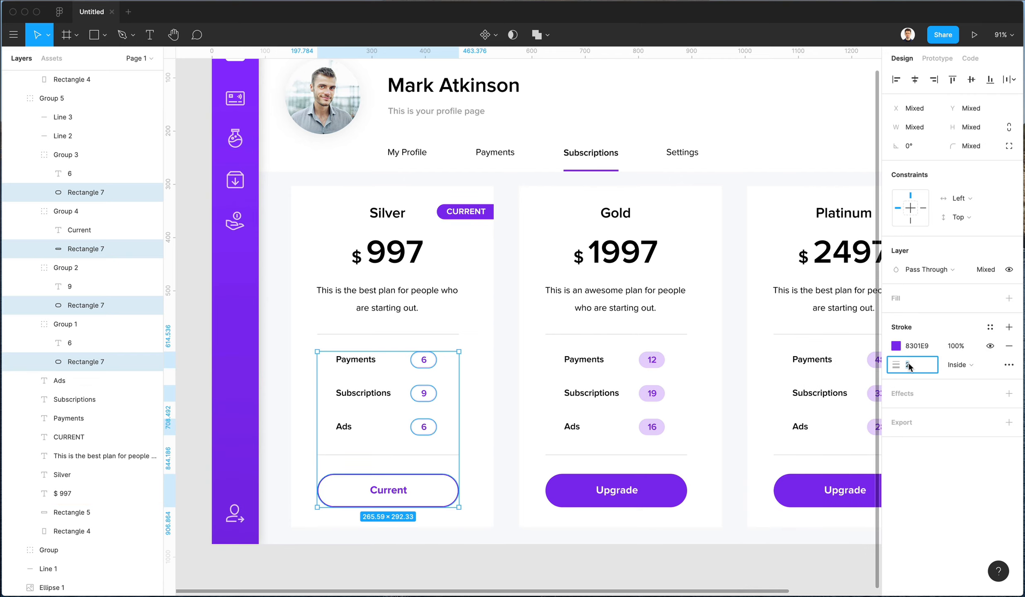
{"action": "type", "text": "1.5"}
{"action": "key", "text": "Return"}
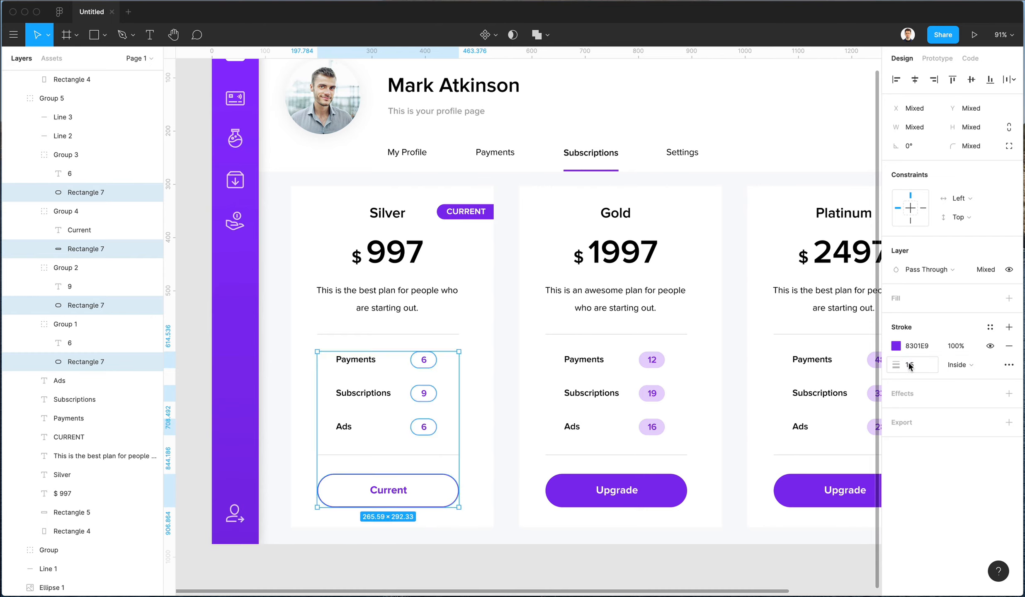
{"action": "key", "text": "0"}
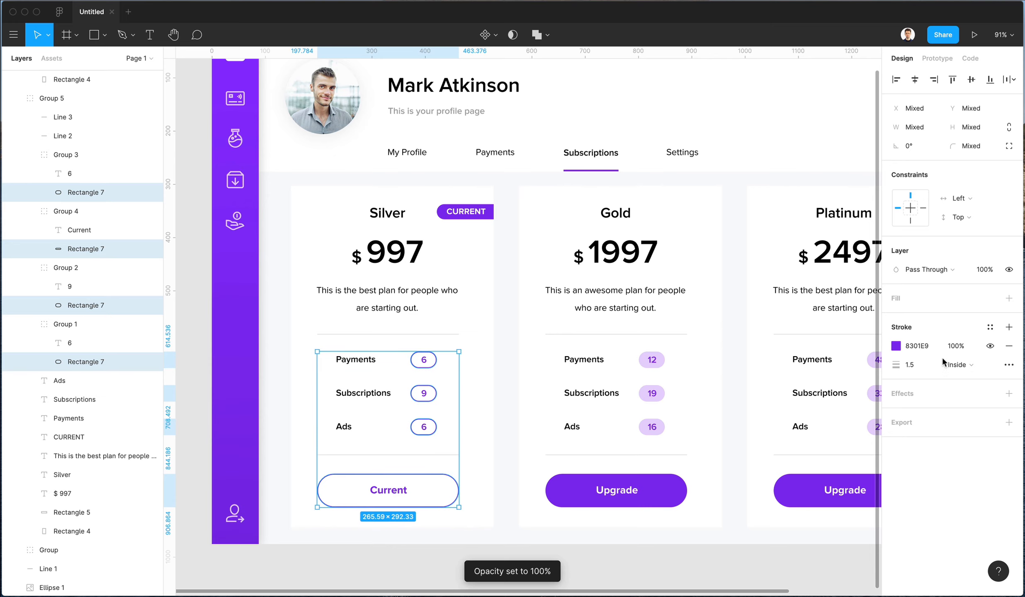
{"action": "left_click", "coordinate": [513, 386]}
- Look over the whole Subscriptions page, comparing the outlined Silver card with the Gold and Platinum cards
{"action": "scroll", "coordinate": [512, 386], "scroll_direction": "down", "scroll_amount": 3}
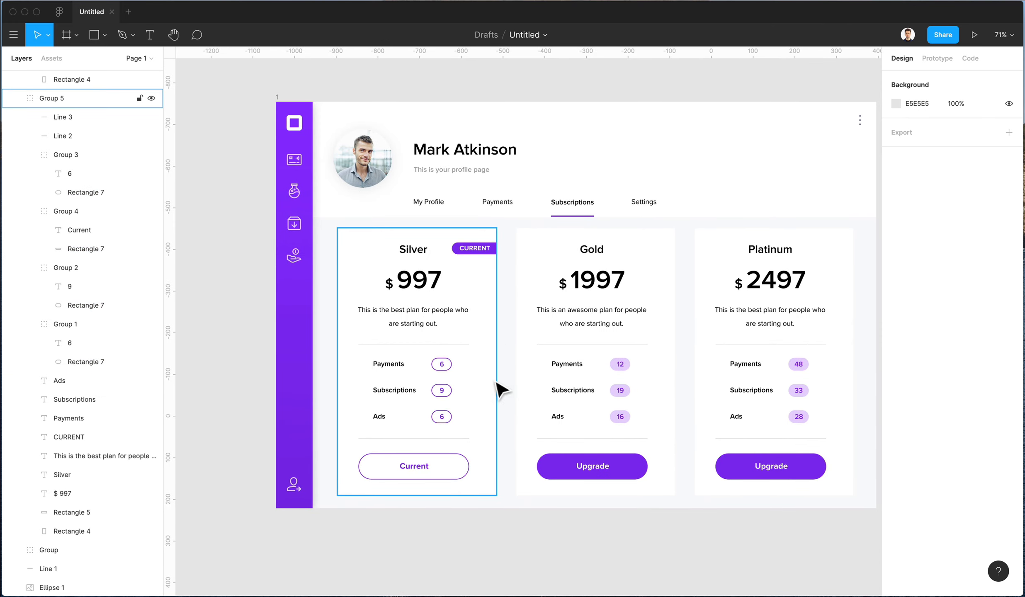
{"action": "scroll", "coordinate": [404, 336], "scroll_direction": "right", "scroll_amount": 1}
{"action": "scroll", "coordinate": [405, 336], "scroll_direction": "down", "scroll_amount": 1}
{"action": "scroll", "coordinate": [405, 338], "scroll_direction": "right", "scroll_amount": 3}
{"action": "scroll", "coordinate": [404, 338], "scroll_direction": "down", "scroll_amount": 1}
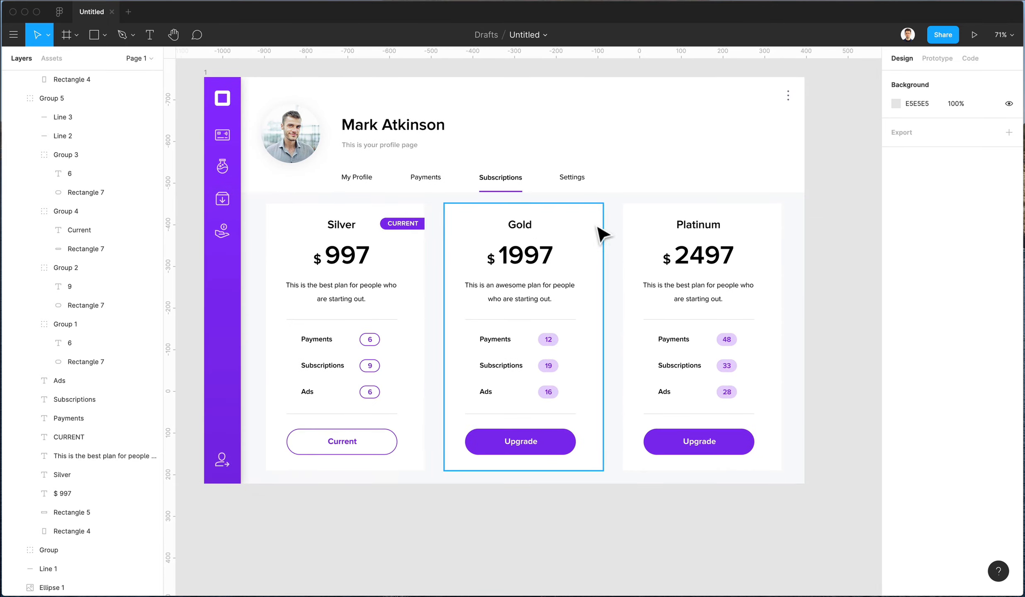
{"action": "scroll", "coordinate": [572, 331], "scroll_direction": "down", "scroll_amount": 1}
{"action": "scroll", "coordinate": [575, 331], "scroll_direction": "up", "scroll_amount": 1}
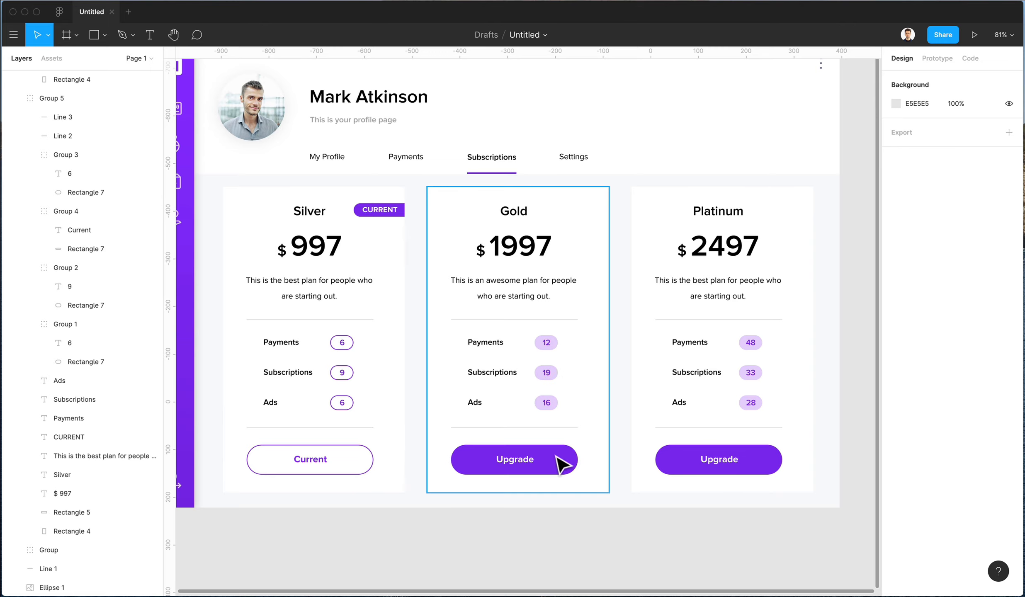
{"action": "scroll", "coordinate": [564, 467], "scroll_direction": "up", "scroll_amount": 2}
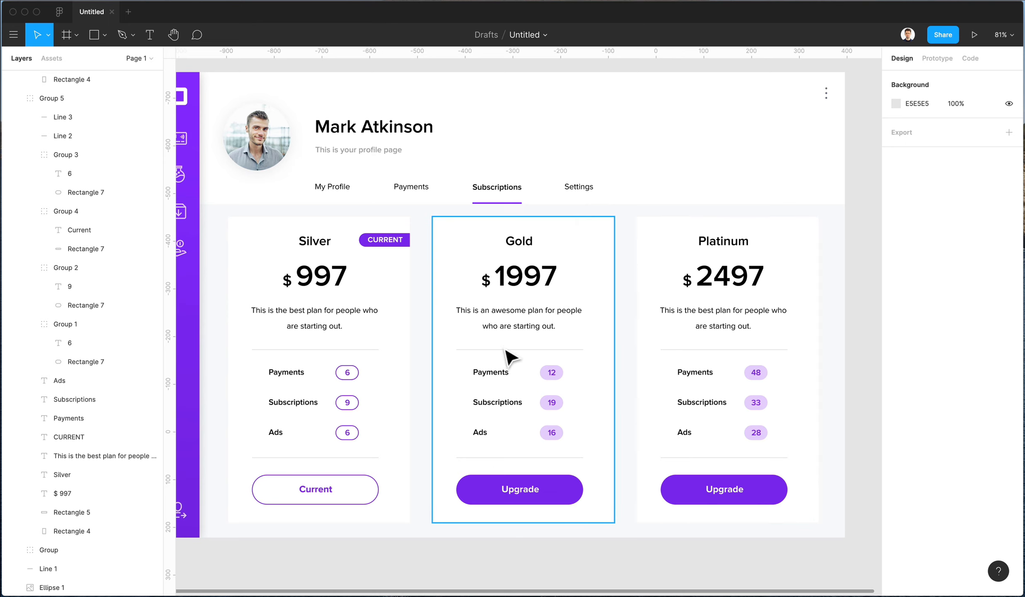
{"action": "scroll", "coordinate": [566, 322], "scroll_direction": "left", "scroll_amount": 2}
{"action": "scroll", "coordinate": [568, 321], "scroll_direction": "left", "scroll_amount": 2}
{"action": "scroll", "coordinate": [568, 321], "scroll_direction": "up", "scroll_amount": 1}
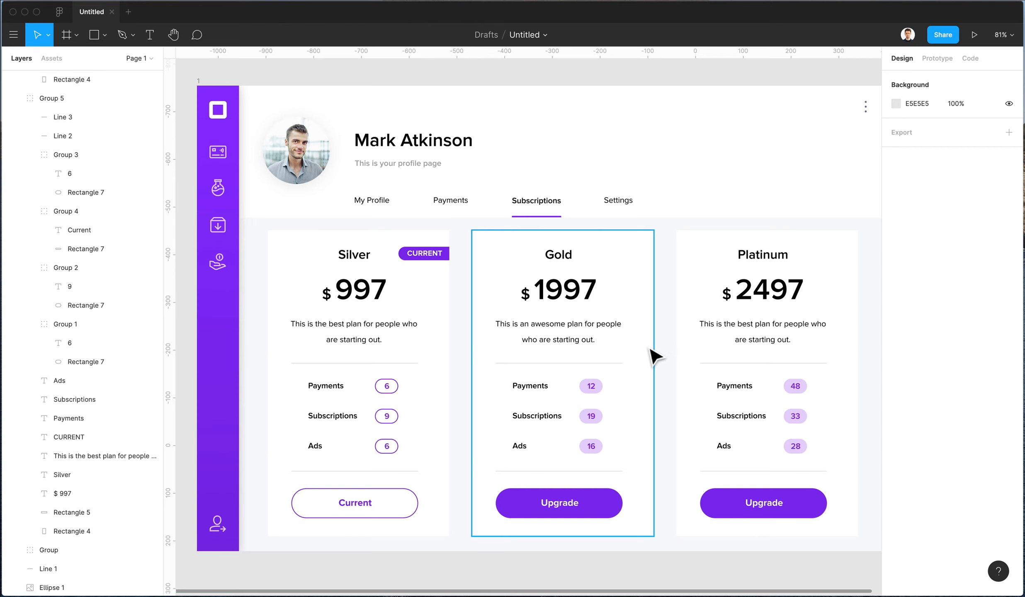
- Nudge the Payments, Subscriptions and Ads rows with their count pills down about 3 px in all three plan cards
{"action": "scroll", "coordinate": [670, 352], "scroll_direction": "right", "scroll_amount": 2}
{"action": "scroll", "coordinate": [670, 352], "scroll_direction": "down", "scroll_amount": 1}
{"action": "scroll", "coordinate": [669, 348], "scroll_direction": "up", "scroll_amount": 2}
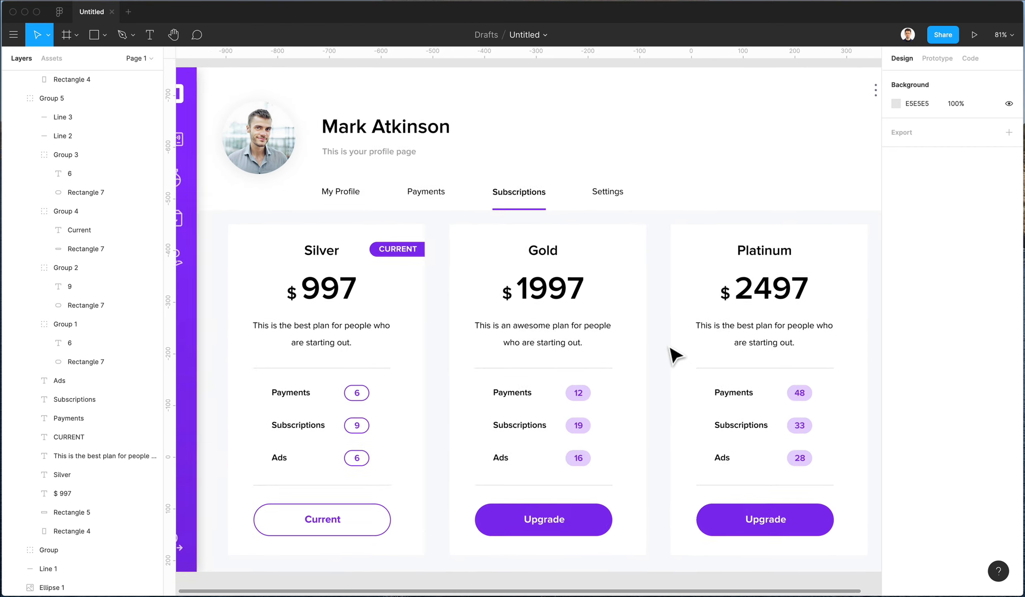
{"action": "scroll", "coordinate": [670, 347], "scroll_direction": "down", "scroll_amount": 2}
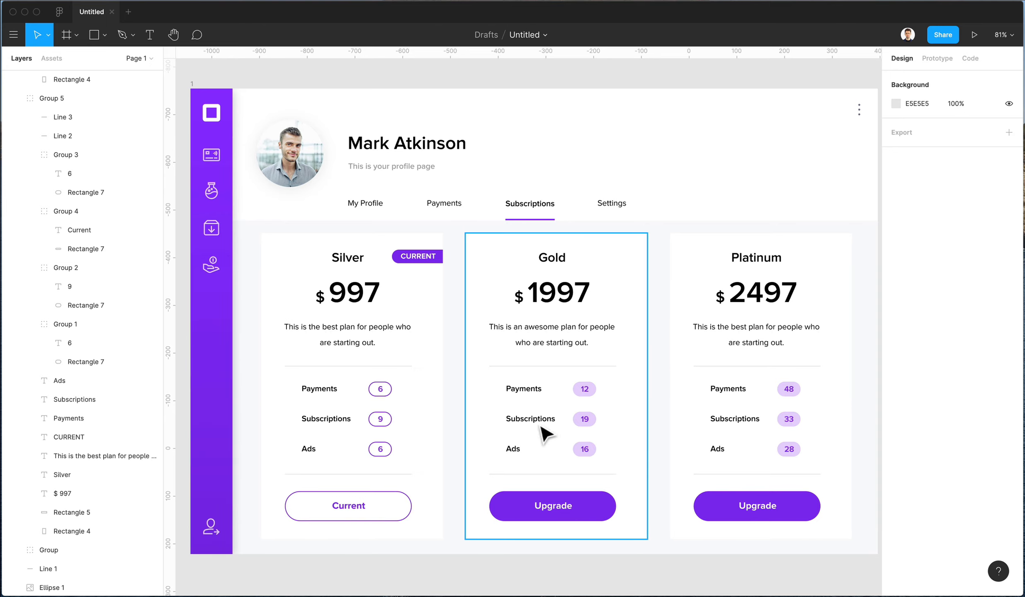
{"action": "left_click_drag", "start_coordinate": [253, 383], "coordinate": [358, 470]}
{"action": "key", "text": "Down"}
{"action": "key", "text": "Down"}
{"action": "key", "text": "Down"}
{"action": "key", "text": "Down"}
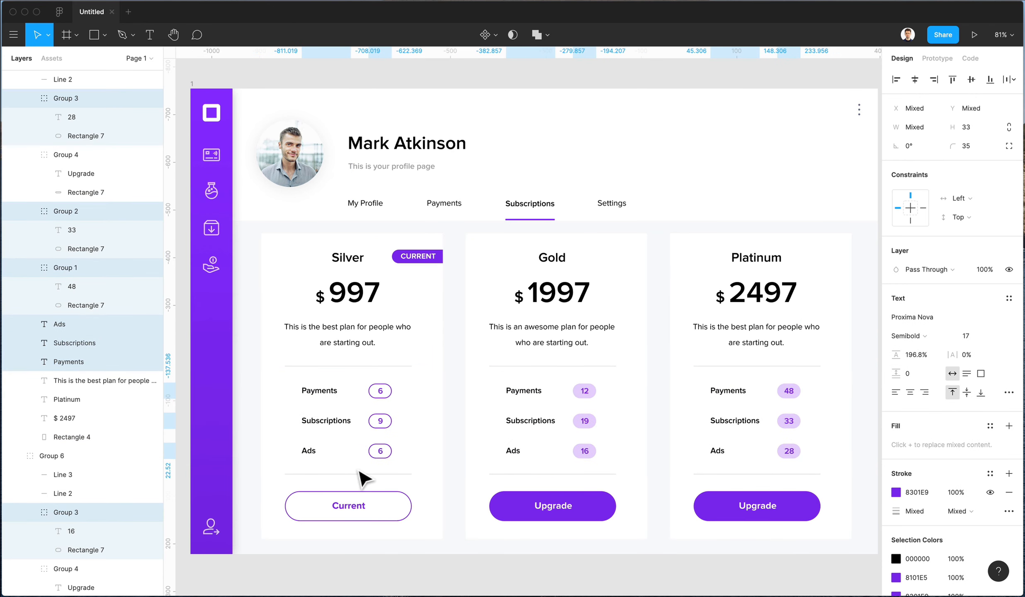
{"action": "key", "text": "Up"}
{"action": "left_click", "coordinate": [554, 560]}
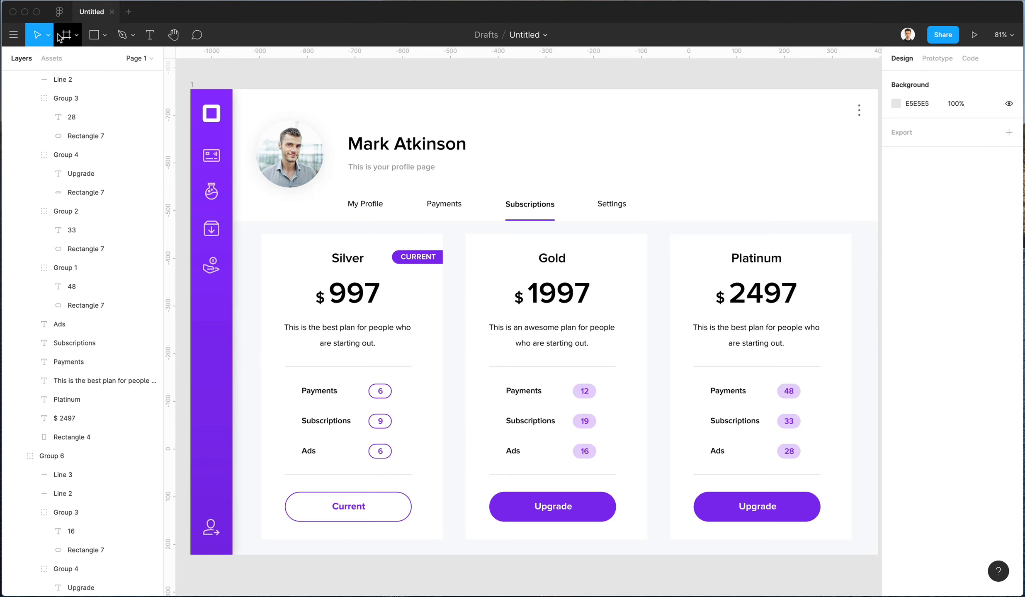
- Draw a horizontal arrow about 41 px long beside the Upgrade label inside the Gold card's button
{"action": "left_click", "coordinate": [105, 35]}
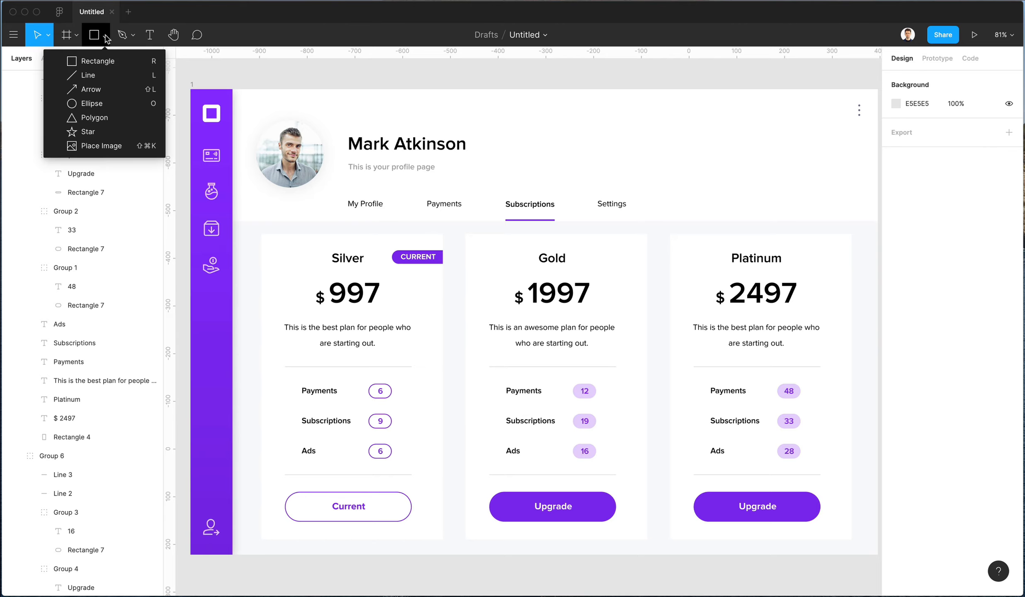
{"action": "left_click", "coordinate": [99, 89]}
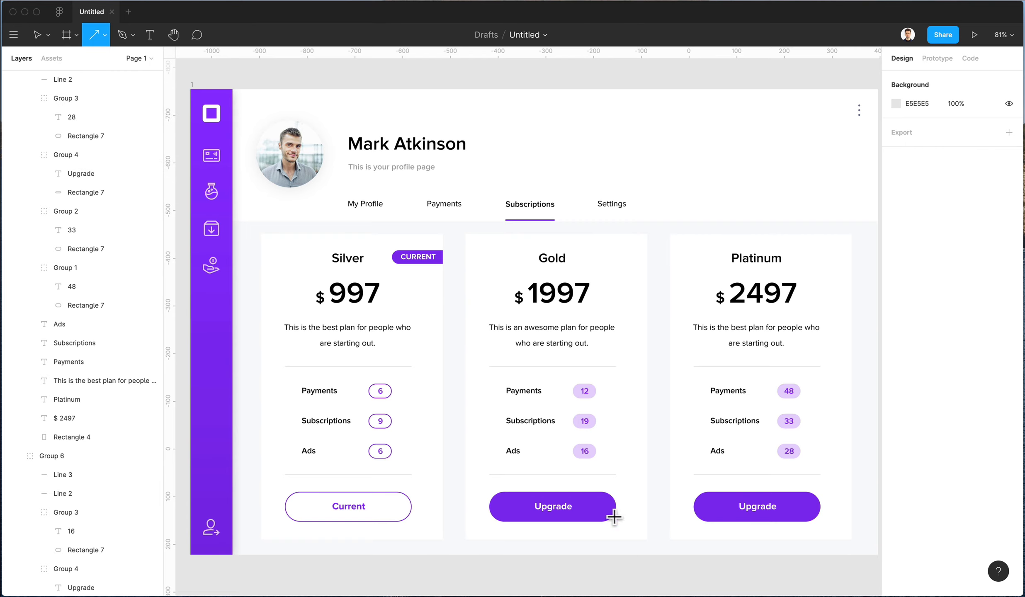
{"action": "mouse_move", "coordinate": [593, 509]}
{"action": "left_mouse_down"}
{"action": "mouse_move", "coordinate": [612, 508]}
{"action": "mouse_move", "coordinate": [604, 524]}
{"action": "left_mouse_up"}
{"action": "scroll", "coordinate": [606, 504], "scroll_direction": "down", "scroll_amount": 3}
{"action": "scroll", "coordinate": [606, 504], "scroll_direction": "up", "scroll_amount": 6}
{"action": "scroll", "coordinate": [606, 505], "scroll_direction": "up", "scroll_amount": 10}
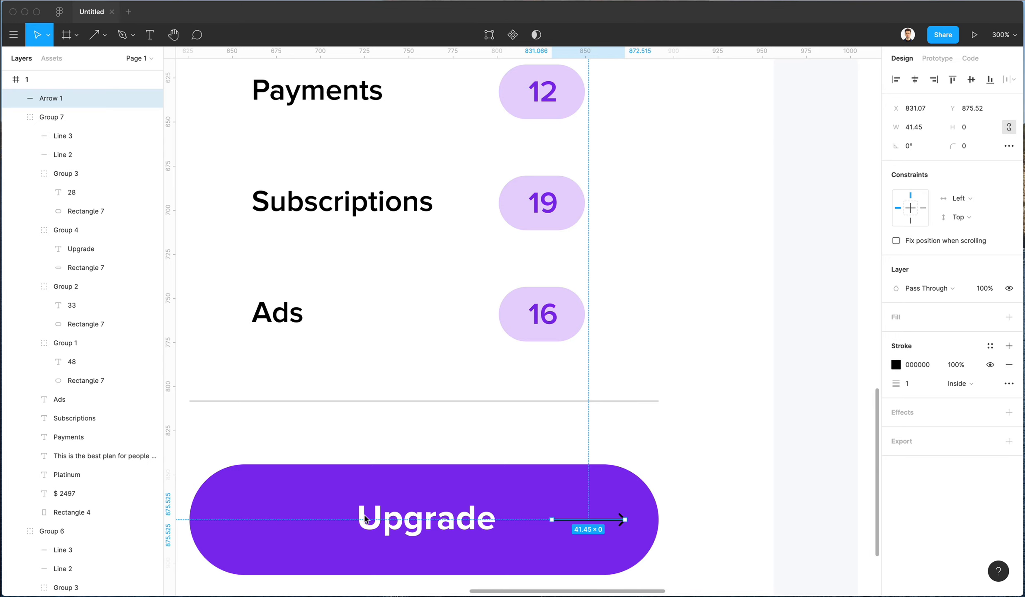
- Switch to Safari, search the web for "nucleo icons" and open nucleoapp.com's Icon Organizer & Icon Library page
{"action": "left_click_drag", "start_coordinate": [341, 89], "coordinate": [477, 596]}
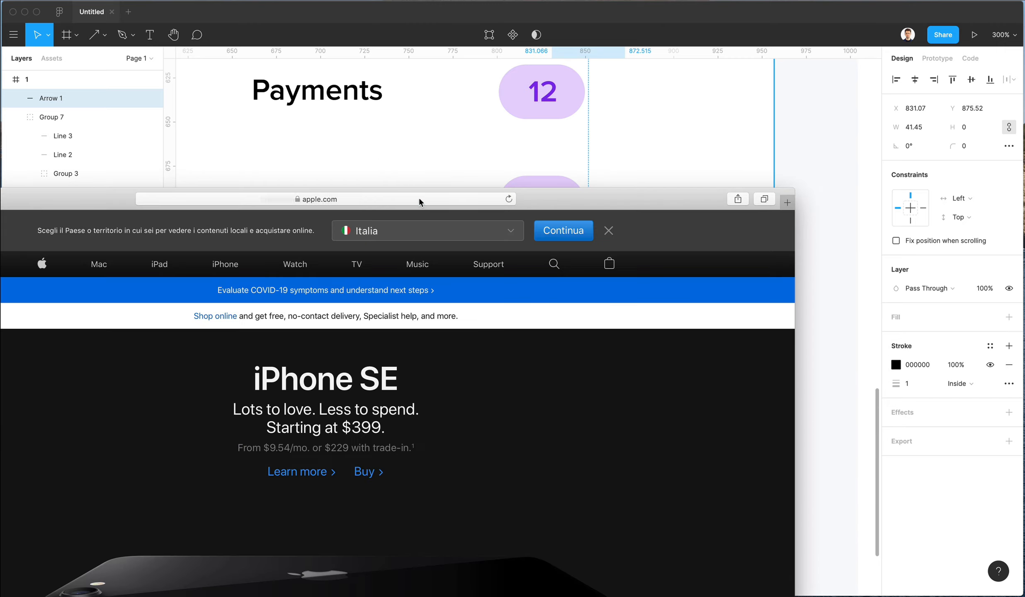
{"action": "left_click", "coordinate": [419, 202]}
{"action": "type", "text": "nucleo icons"}
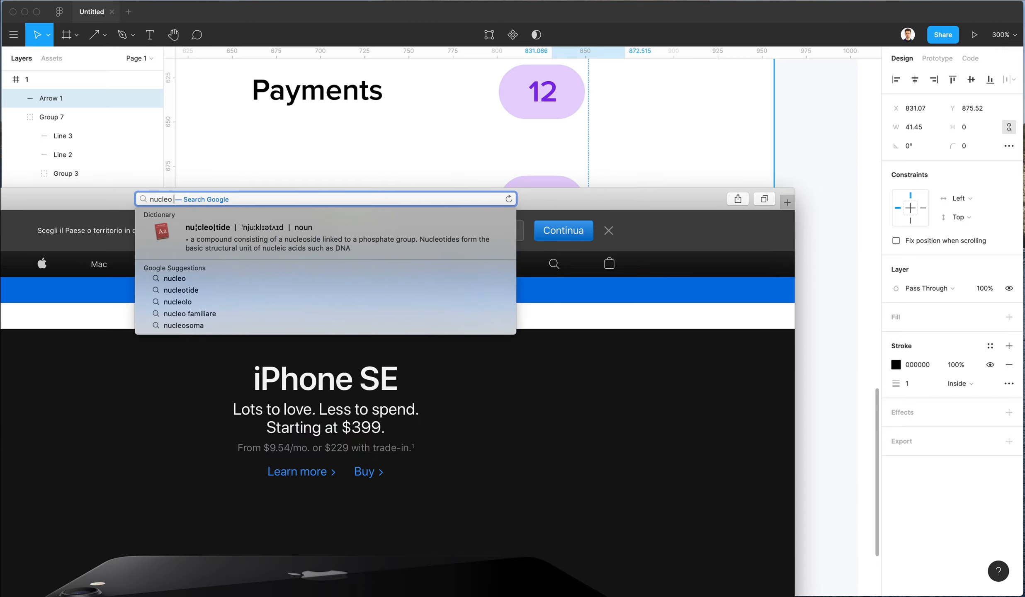
{"action": "key", "text": "Return"}
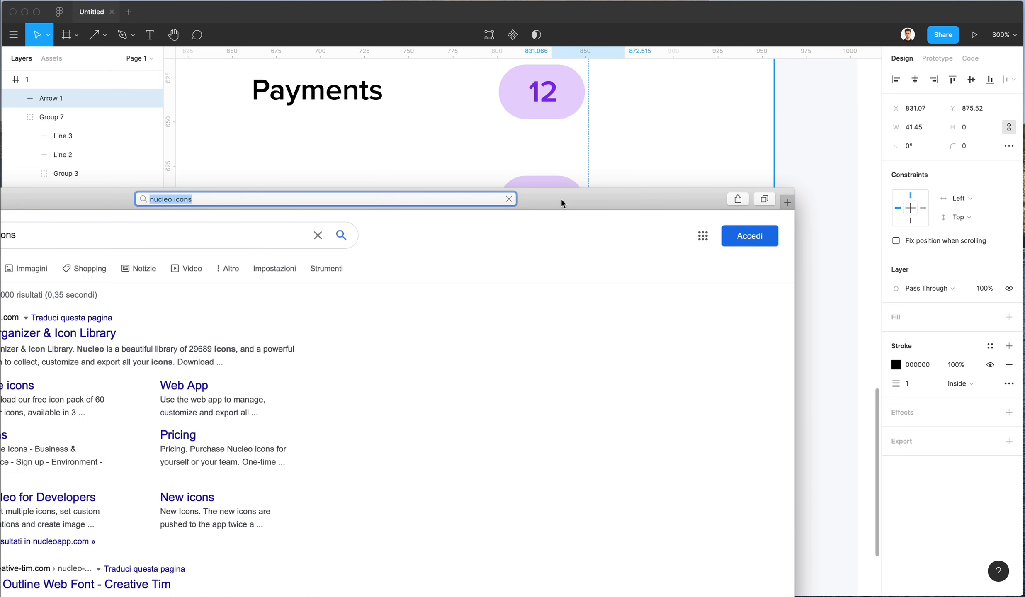
{"action": "double_click", "coordinate": [561, 197]}
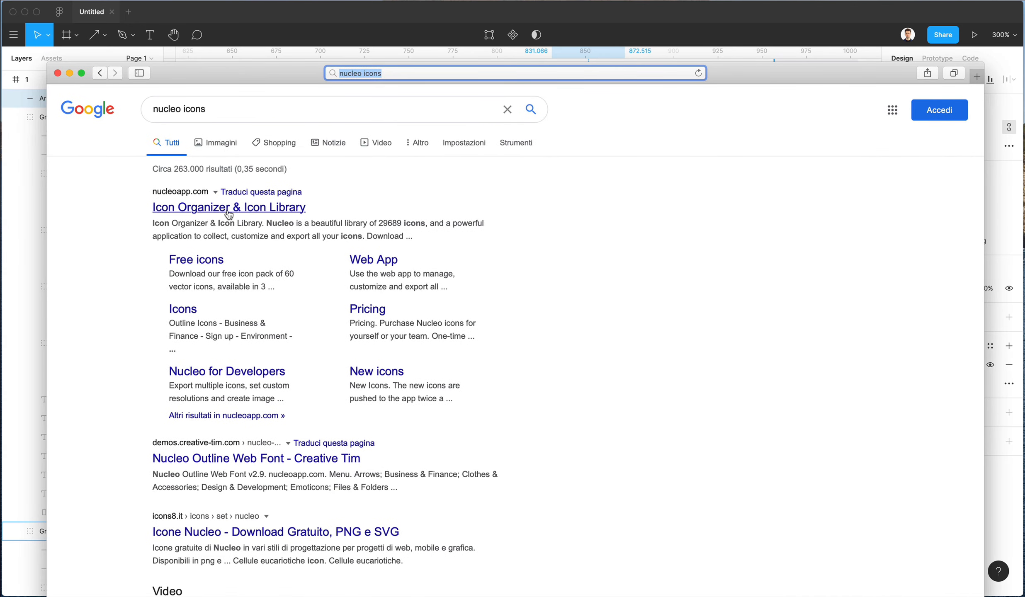
{"action": "left_click", "coordinate": [228, 208]}
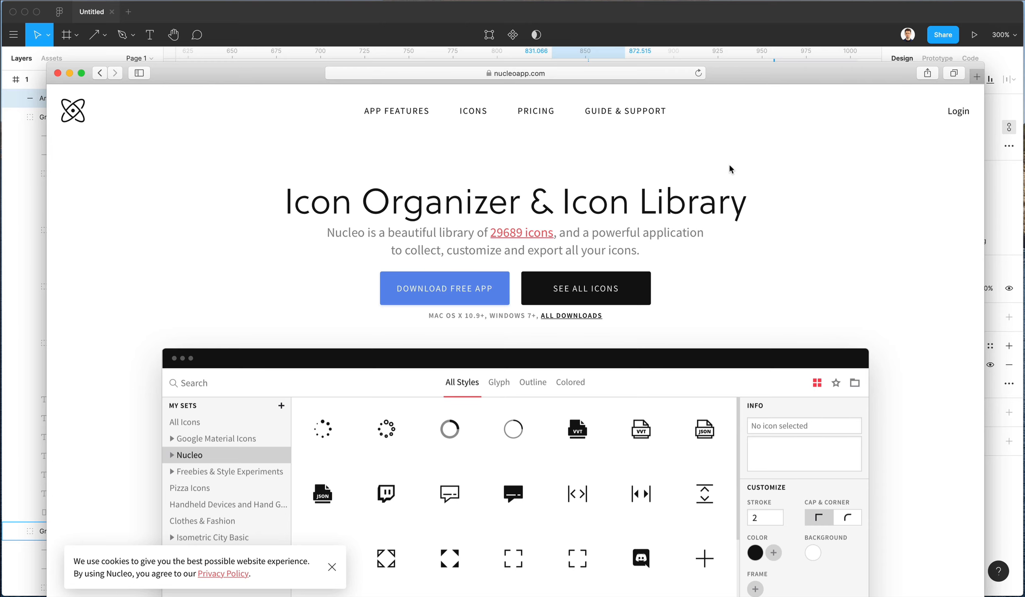
- Examine the Nucleo home page, including its icon library preview and audience sections, and minimise the browser window
{"action": "scroll", "coordinate": [730, 168], "scroll_direction": "down", "scroll_amount": 5}
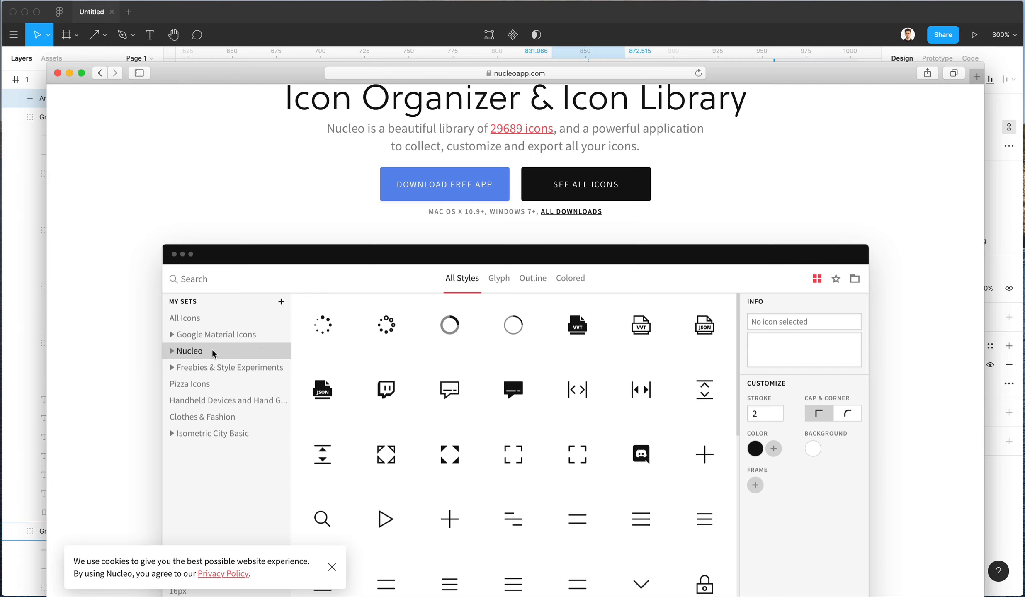
{"action": "scroll", "coordinate": [211, 350], "scroll_direction": "up", "scroll_amount": 1}
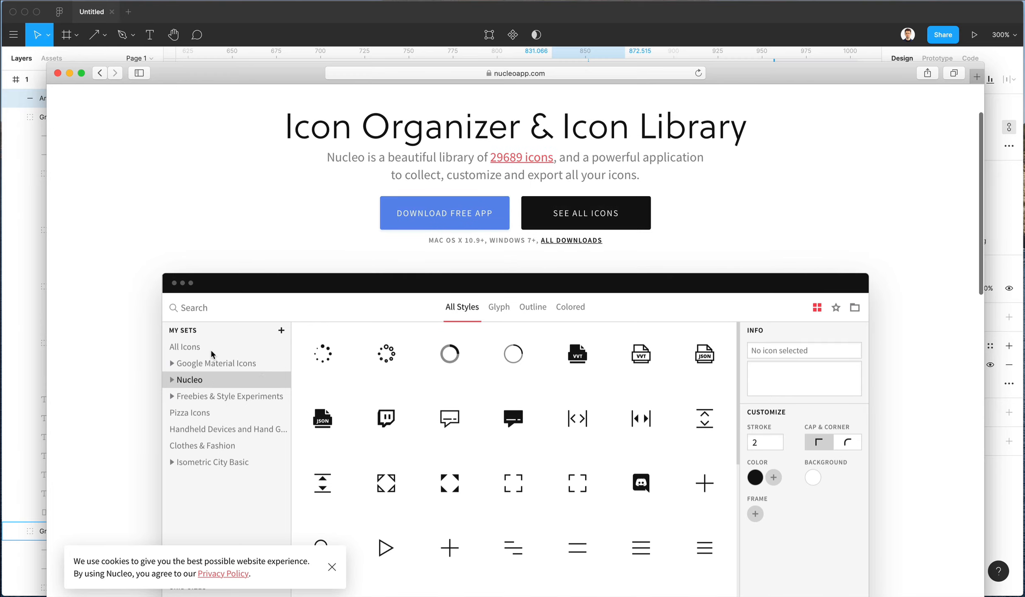
{"action": "scroll", "coordinate": [211, 348], "scroll_direction": "down", "scroll_amount": 6}
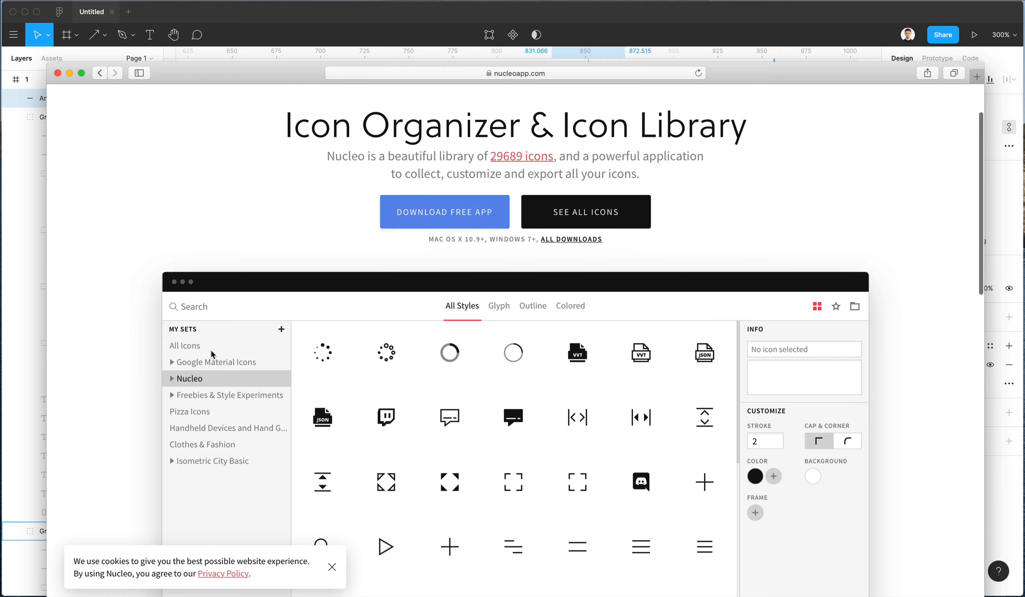
{"action": "scroll", "coordinate": [211, 349], "scroll_direction": "up", "scroll_amount": 4}
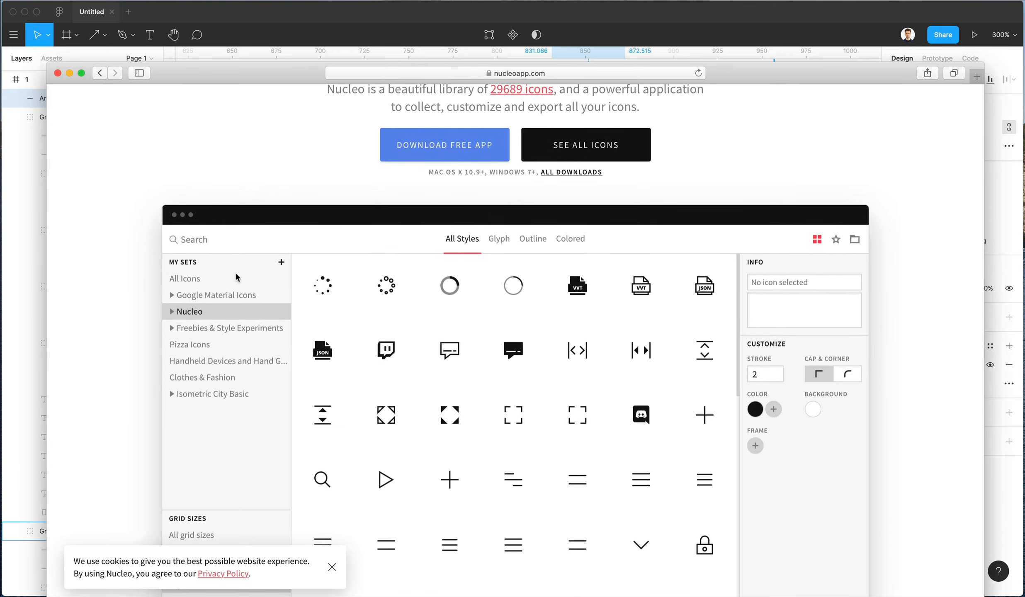
{"action": "scroll", "coordinate": [235, 275], "scroll_direction": "down", "scroll_amount": 13}
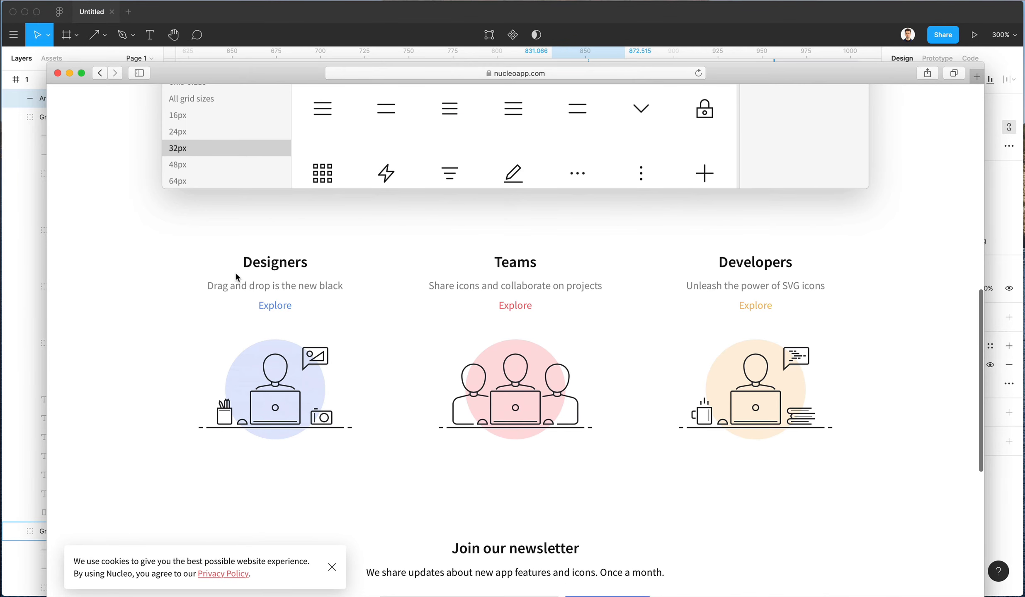
{"action": "scroll", "coordinate": [139, 296], "scroll_direction": "up", "scroll_amount": 17}
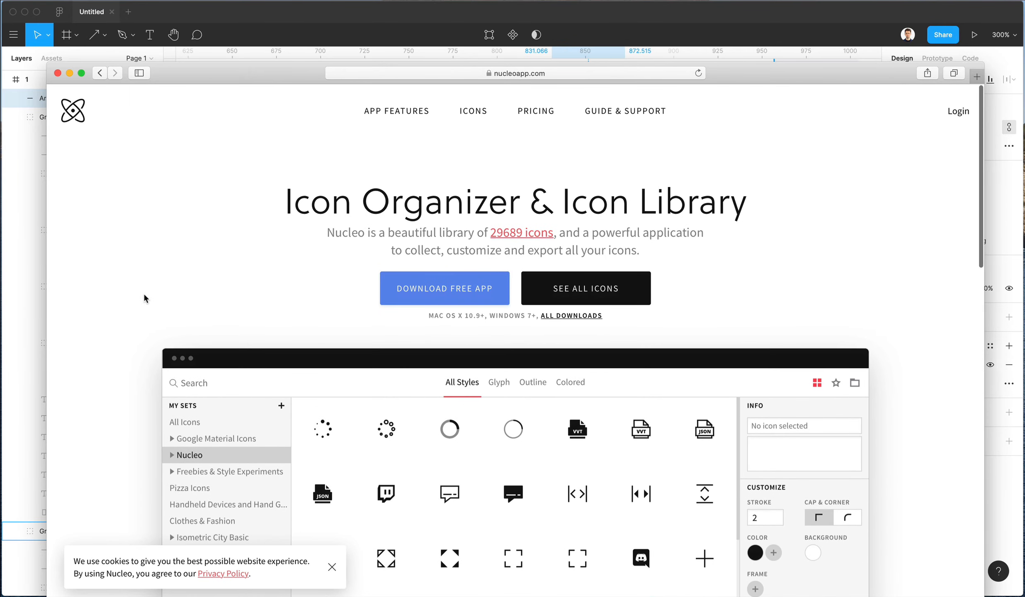
{"action": "left_click_drag", "start_coordinate": [243, 75], "coordinate": [231, 46]}
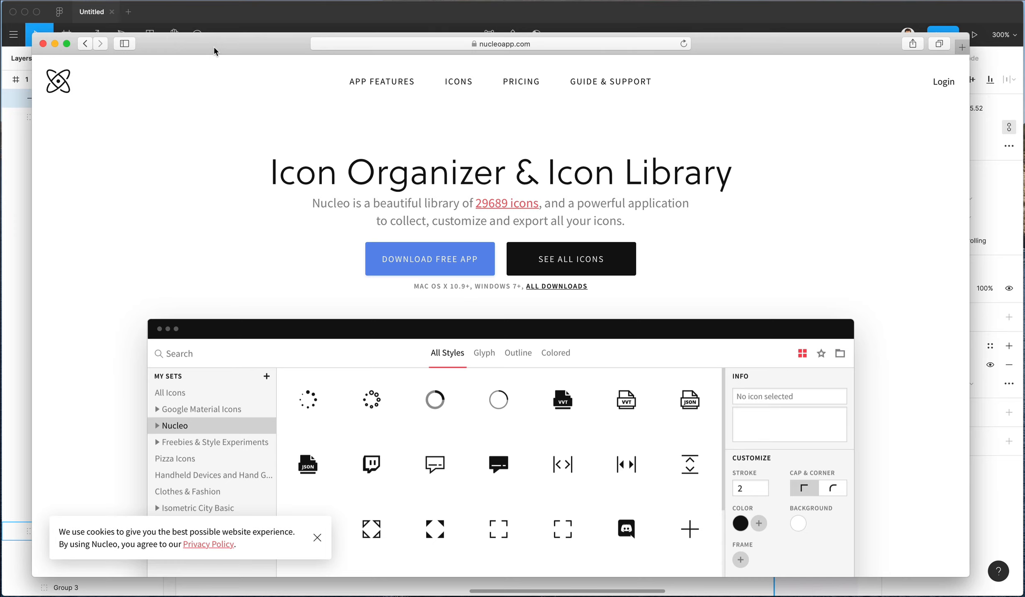
{"action": "scroll", "coordinate": [211, 187], "scroll_direction": "down", "scroll_amount": 2}
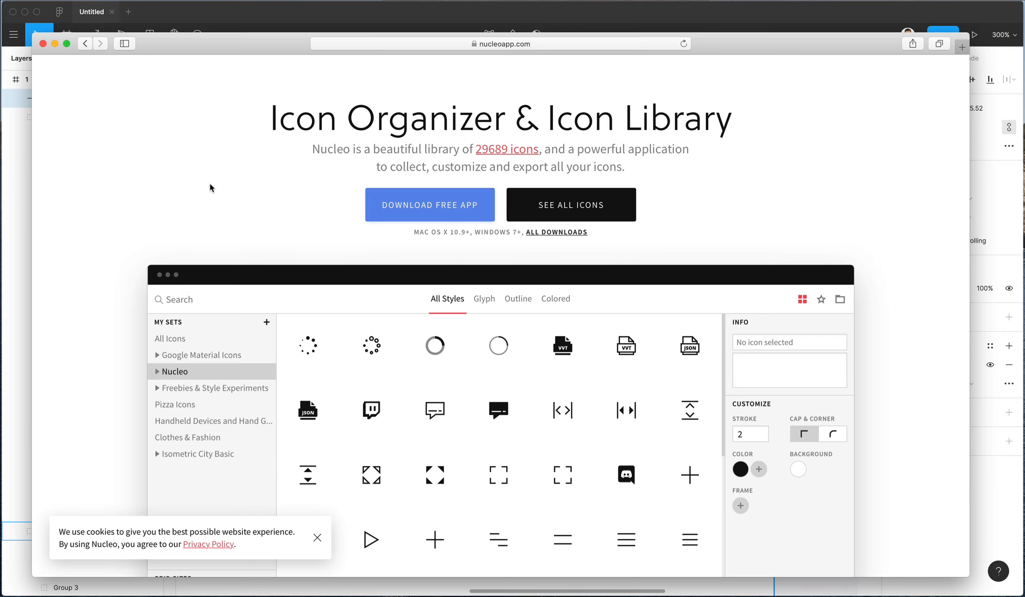
{"action": "scroll", "coordinate": [186, 178], "scroll_direction": "up", "scroll_amount": 1}
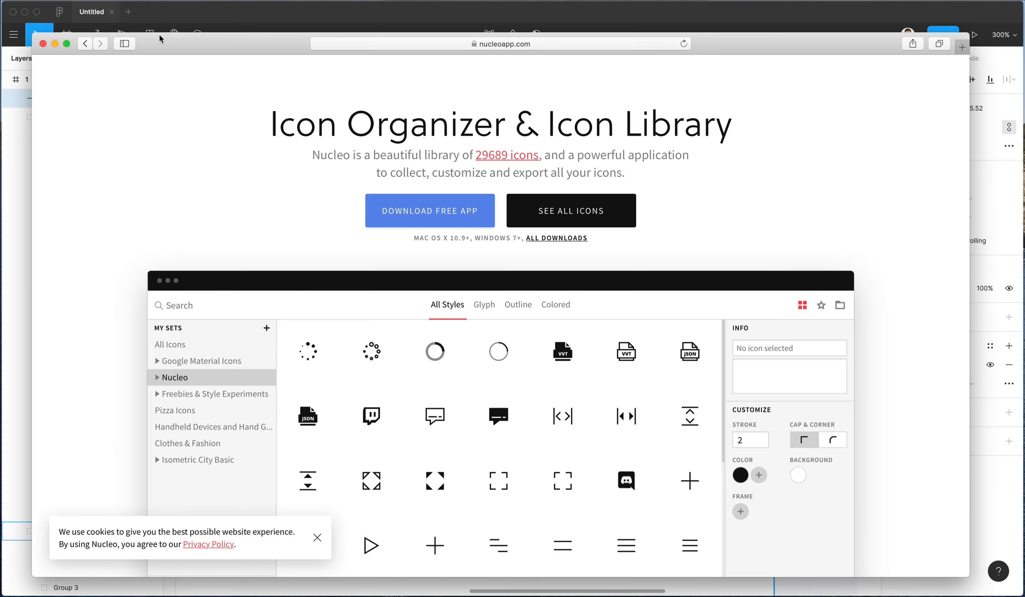
{"action": "left_click", "coordinate": [53, 44]}
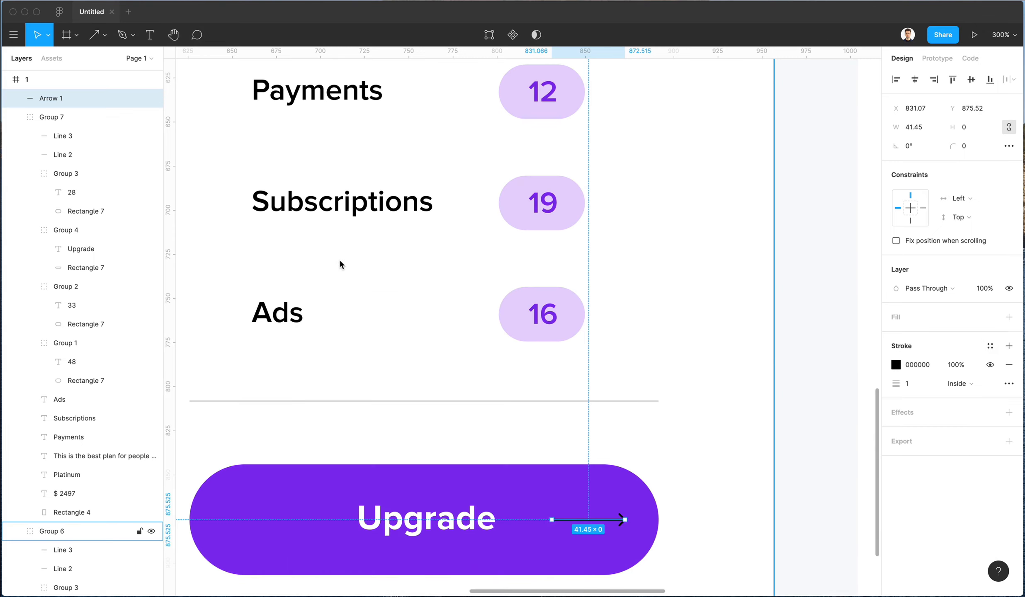
{"action": "scroll", "coordinate": [339, 258], "scroll_direction": "down", "scroll_amount": 5}
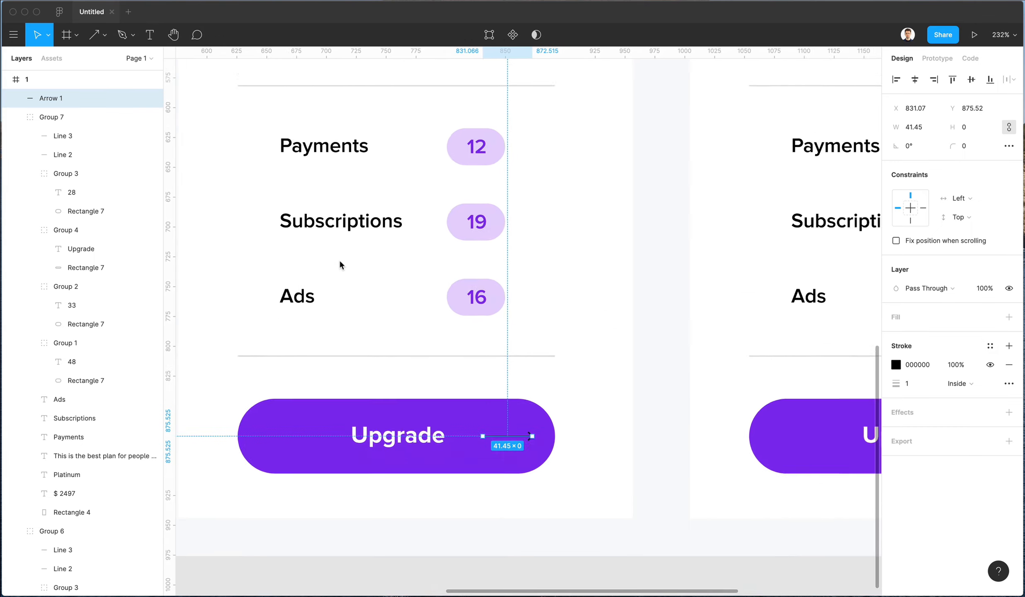
{"action": "scroll", "coordinate": [340, 264], "scroll_direction": "down", "scroll_amount": 2}
{"action": "scroll", "coordinate": [340, 264], "scroll_direction": "down", "scroll_amount": 3}
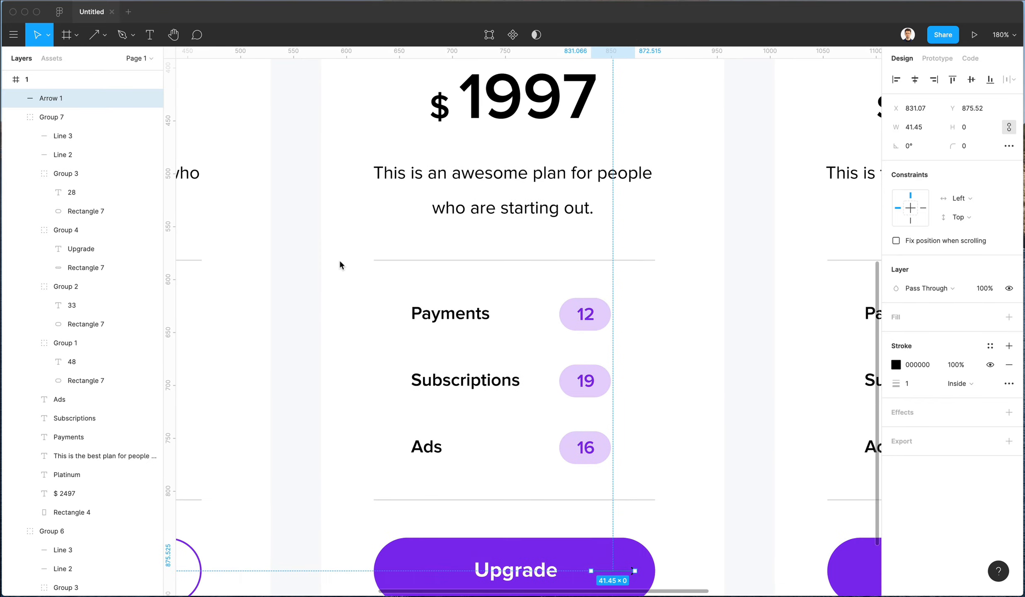
{"action": "scroll", "coordinate": [339, 259], "scroll_direction": "down", "scroll_amount": 1}
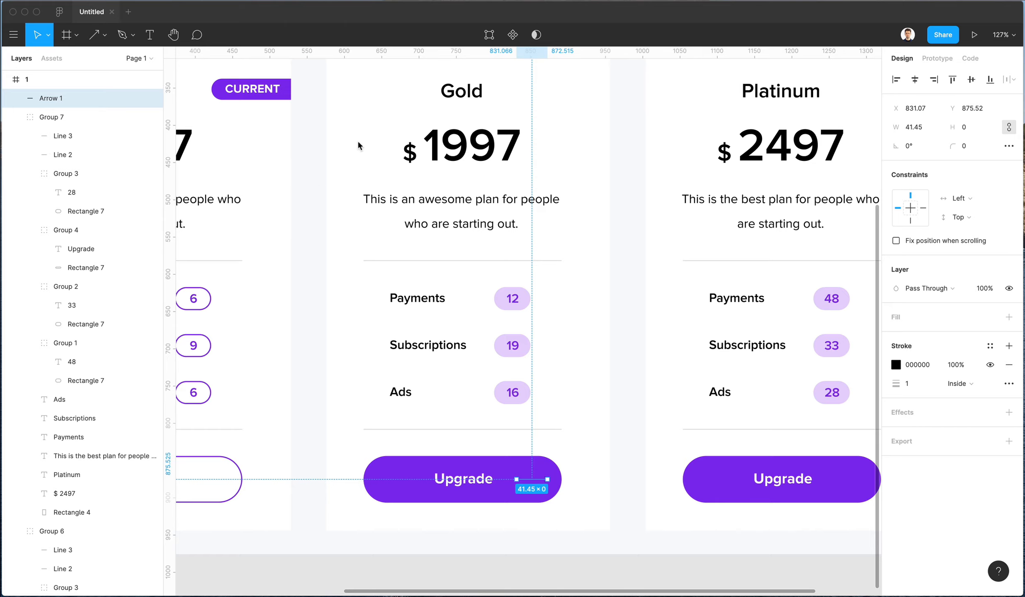
- Switch back to Safari, search the web for "iconjar" and open the IconJar for macOS site
{"action": "key", "text": "super+Tab"}
{"action": "key", "text": "super+l"}
{"action": "type", "text": "icon"}
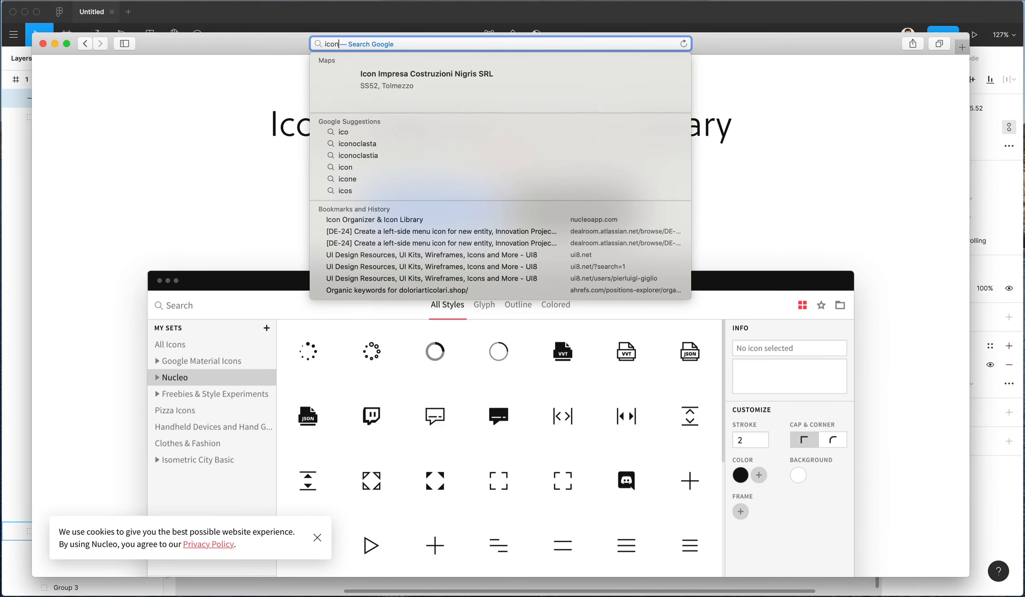
{"action": "type", "text": "jar"}
{"action": "key", "text": "Return"}
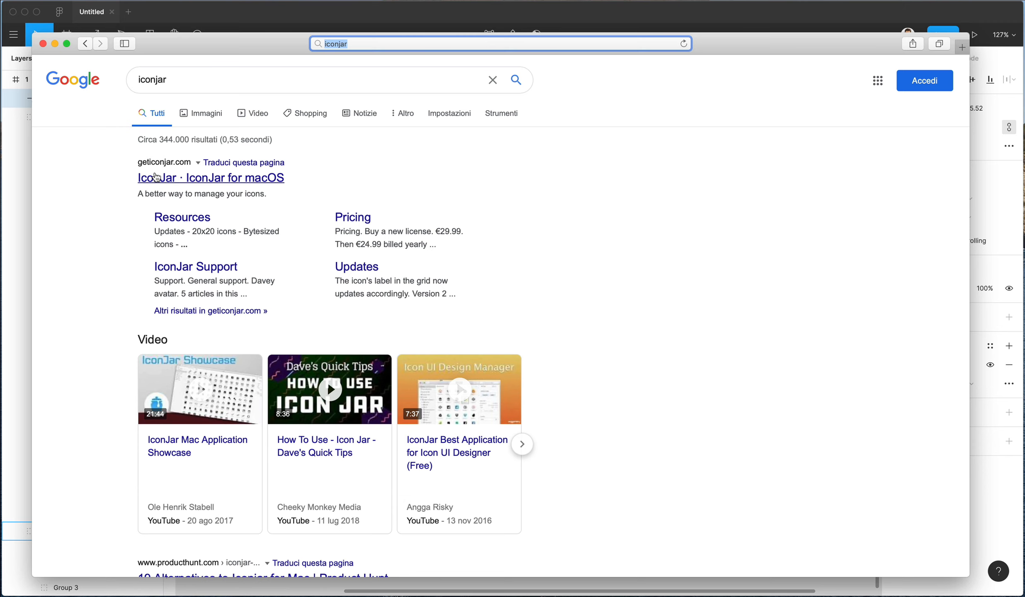
{"action": "left_click", "coordinate": [157, 175]}
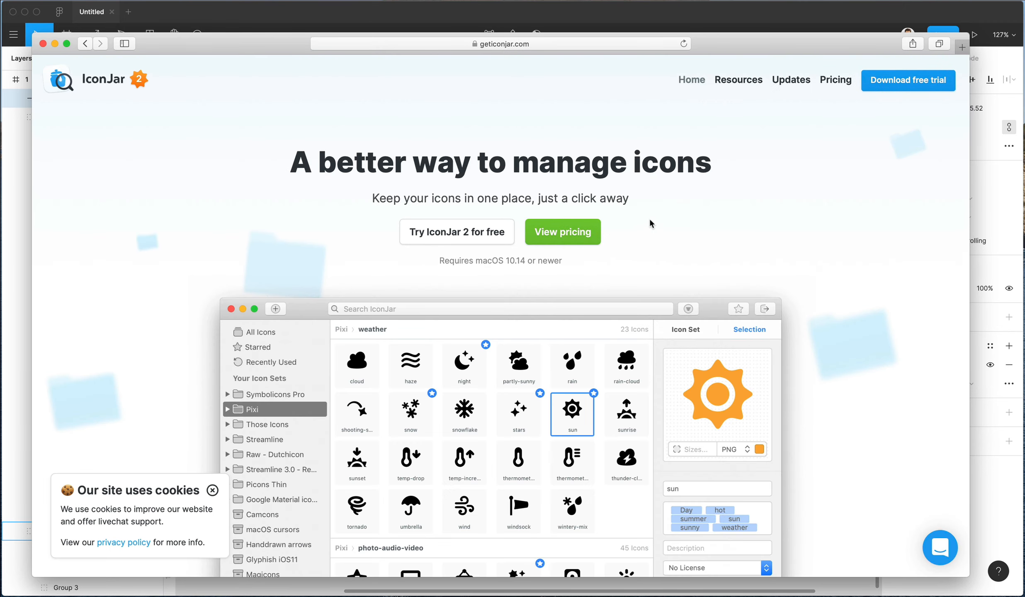
- Look over the IconJar home page and its preview of the icon manager app
{"action": "scroll", "coordinate": [790, 233], "scroll_direction": "down", "scroll_amount": 6}
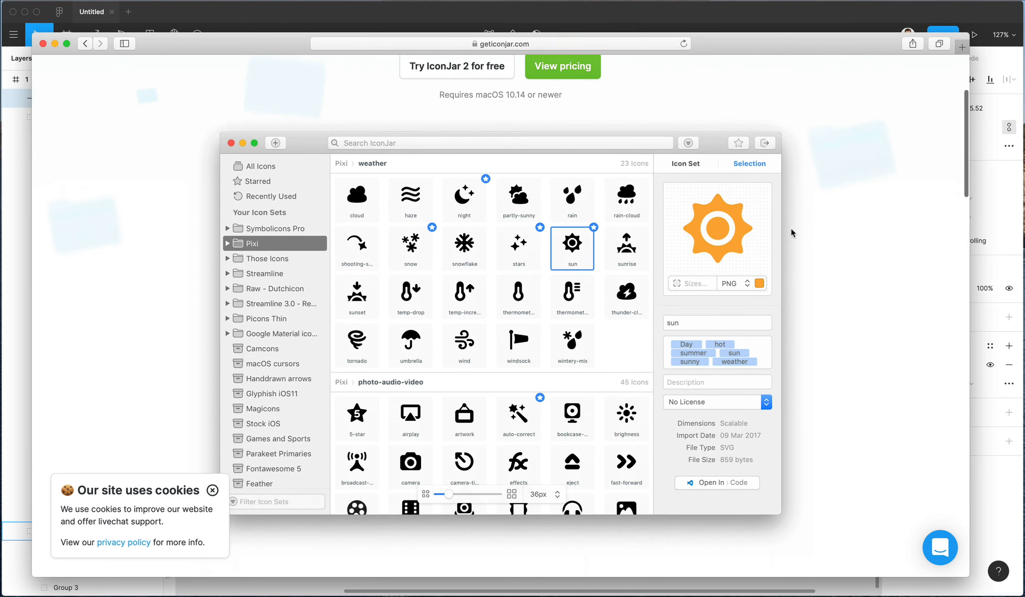
{"action": "scroll", "coordinate": [774, 243], "scroll_direction": "up", "scroll_amount": 6}
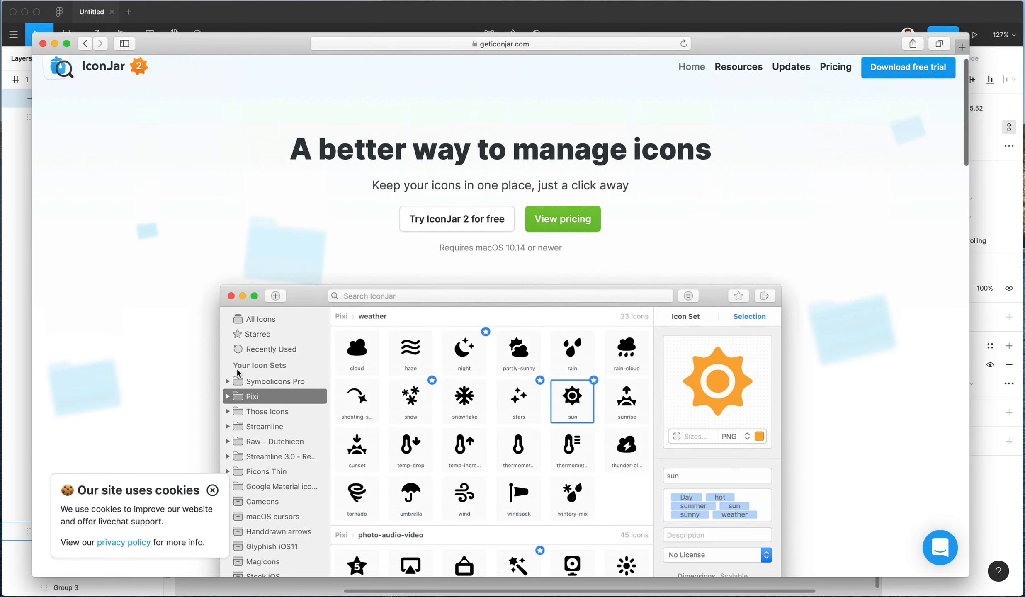
{"action": "scroll", "coordinate": [289, 406], "scroll_direction": "down", "scroll_amount": 1}
{"action": "scroll", "coordinate": [289, 406], "scroll_direction": "up", "scroll_amount": 1}
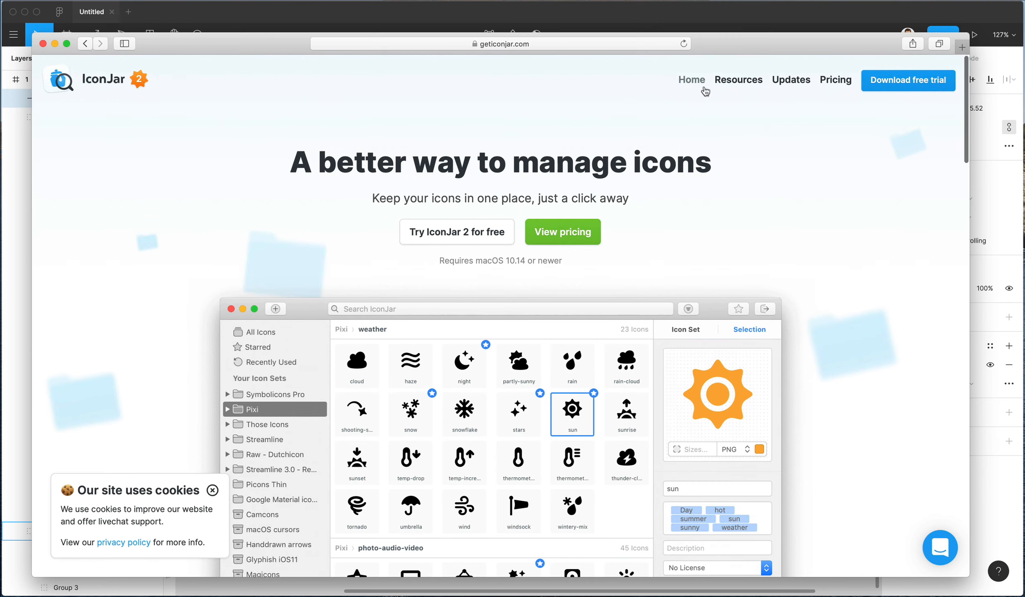
- Open IconJar's Resources page and browse its featured free icon sets
{"action": "left_click", "coordinate": [719, 82]}
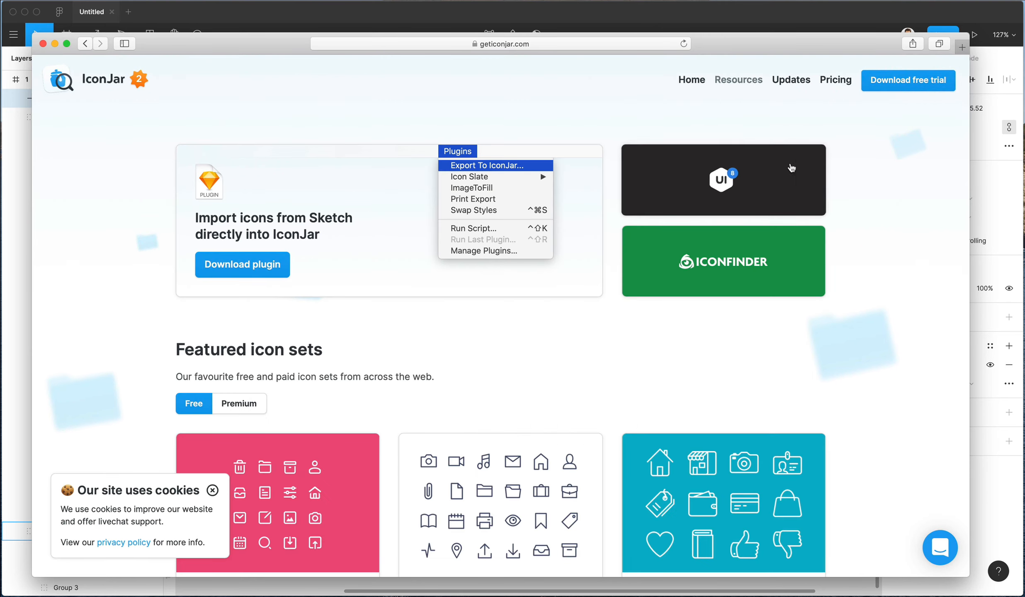
{"action": "scroll", "coordinate": [835, 125], "scroll_direction": "down", "scroll_amount": 3}
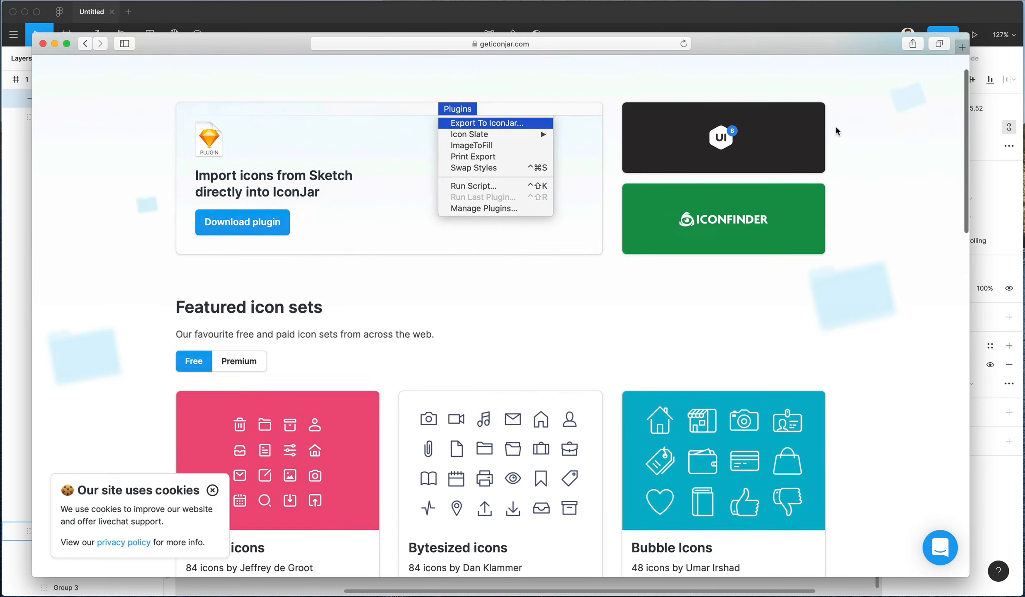
{"action": "scroll", "coordinate": [835, 131], "scroll_direction": "down", "scroll_amount": 3}
{"action": "scroll", "coordinate": [837, 131], "scroll_direction": "up", "scroll_amount": 6}
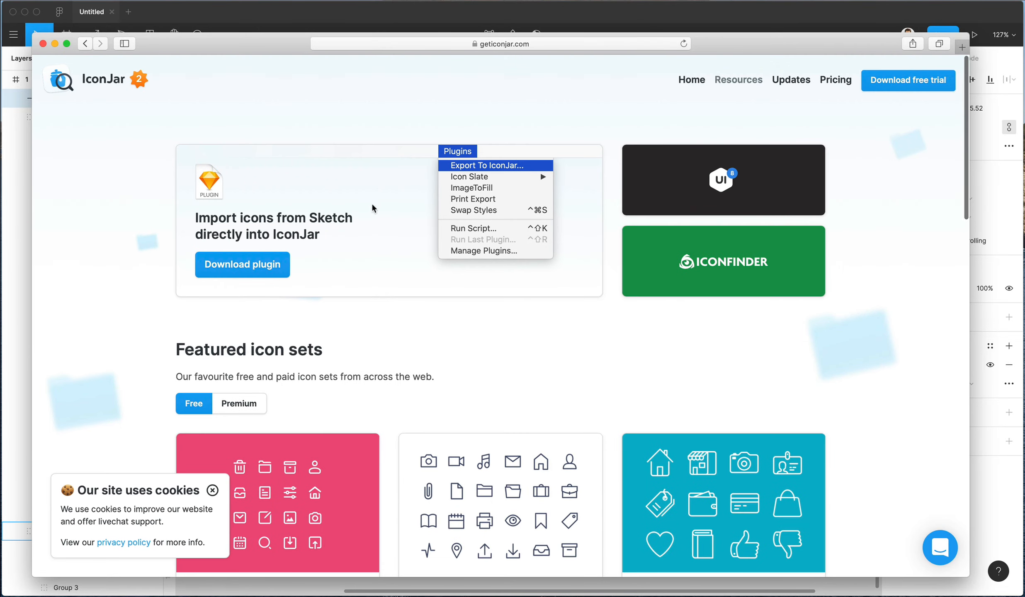
{"action": "scroll", "coordinate": [428, 179], "scroll_direction": "down", "scroll_amount": 7}
{"action": "scroll", "coordinate": [427, 179], "scroll_direction": "down", "scroll_amount": 2}
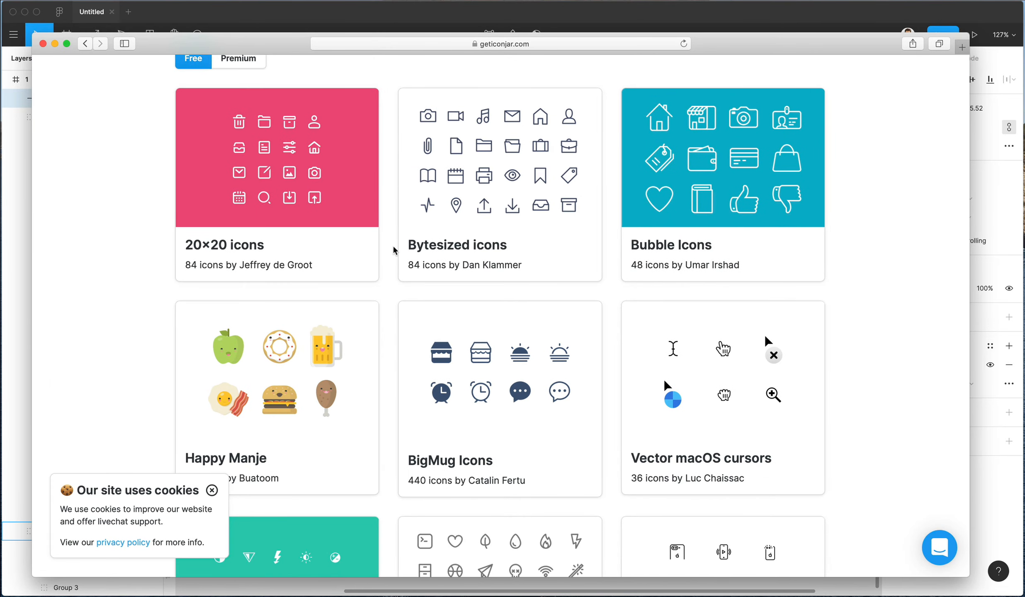
- Look through IconJar's featured free icon sets and the Wallpapers section, and minimise the browser window
{"action": "scroll", "coordinate": [394, 250], "scroll_direction": "up", "scroll_amount": 2}
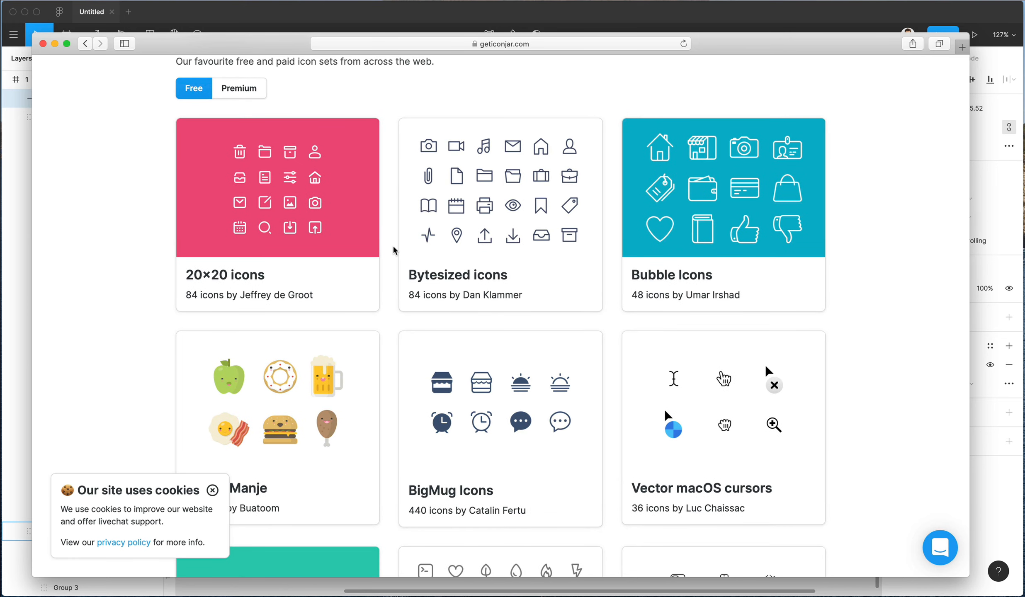
{"action": "scroll", "coordinate": [394, 250], "scroll_direction": "down", "scroll_amount": 3}
{"action": "scroll", "coordinate": [592, 211], "scroll_direction": "down", "scroll_amount": 2}
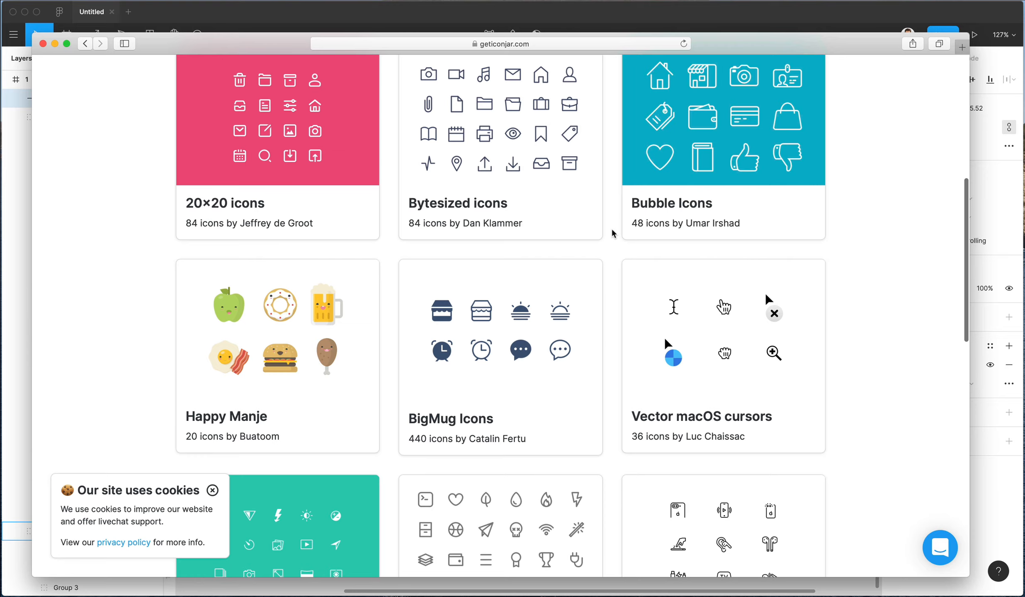
{"action": "scroll", "coordinate": [614, 231], "scroll_direction": "down", "scroll_amount": 15}
{"action": "scroll", "coordinate": [613, 232], "scroll_direction": "down", "scroll_amount": 3}
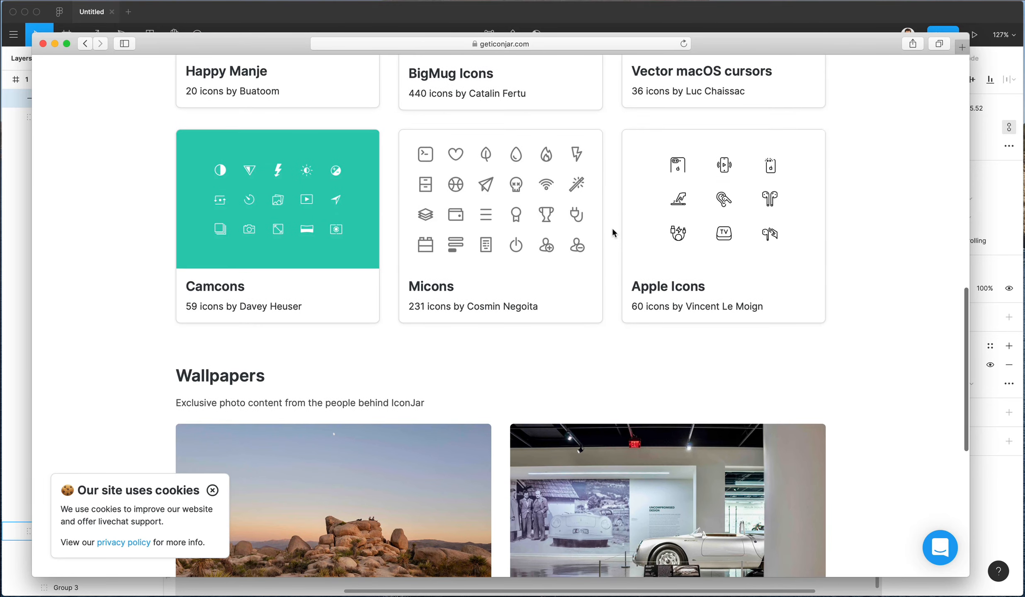
{"action": "scroll", "coordinate": [613, 232], "scroll_direction": "up", "scroll_amount": 8}
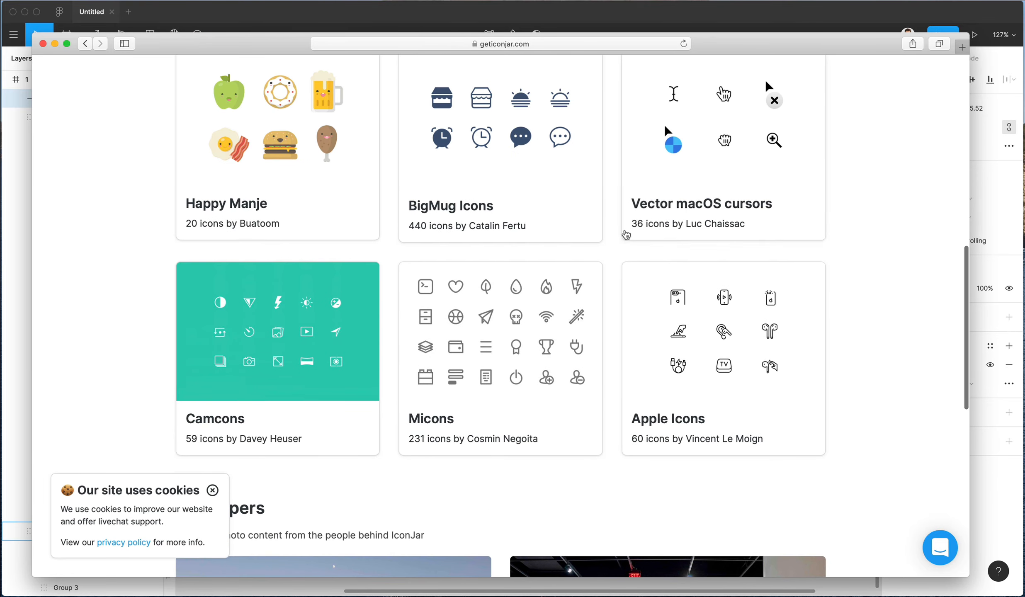
{"action": "scroll", "coordinate": [614, 235], "scroll_direction": "up", "scroll_amount": 5}
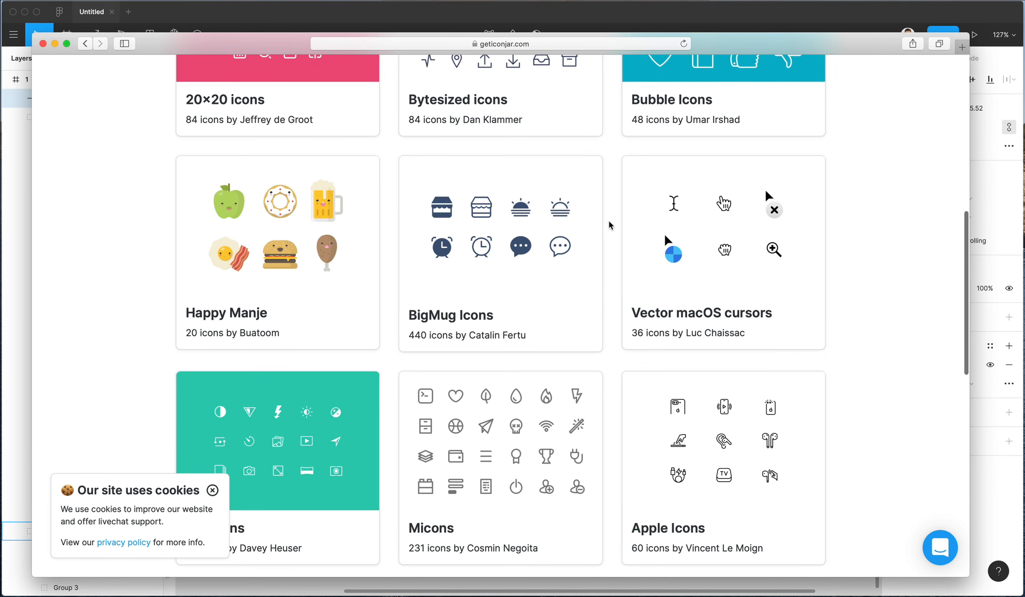
{"action": "scroll", "coordinate": [608, 226], "scroll_direction": "down", "scroll_amount": 3}
{"action": "scroll", "coordinate": [607, 228], "scroll_direction": "down", "scroll_amount": 6}
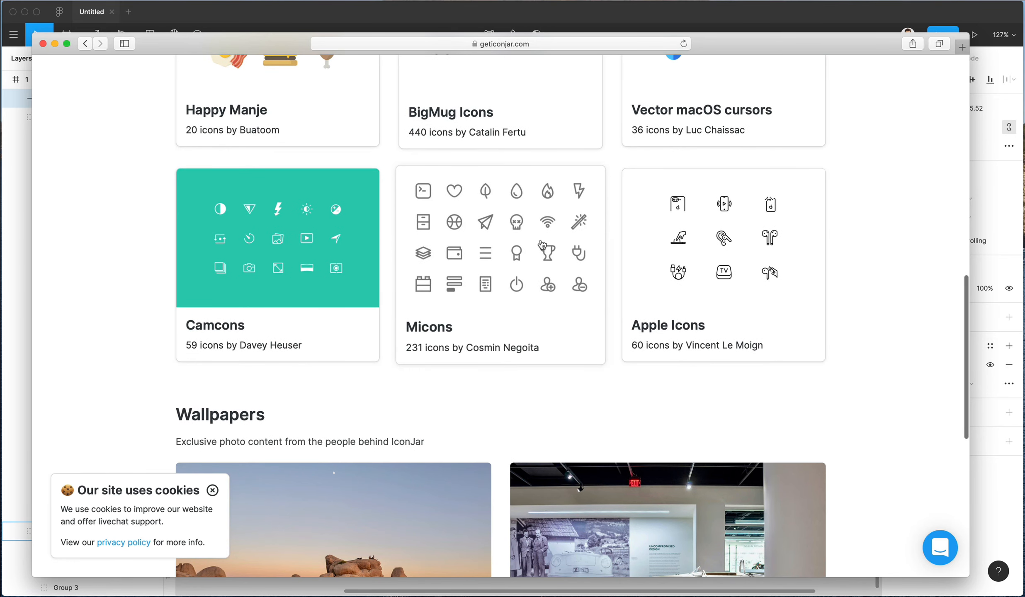
{"action": "scroll", "coordinate": [547, 240], "scroll_direction": "down", "scroll_amount": 6}
{"action": "scroll", "coordinate": [511, 318], "scroll_direction": "down", "scroll_amount": 7}
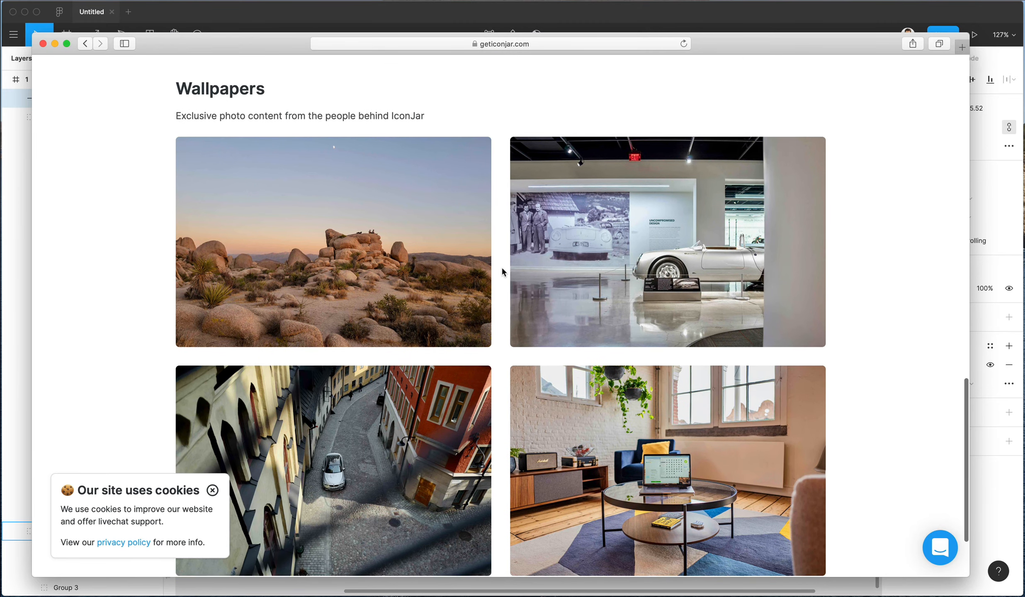
{"action": "scroll", "coordinate": [500, 270], "scroll_direction": "up", "scroll_amount": 15}
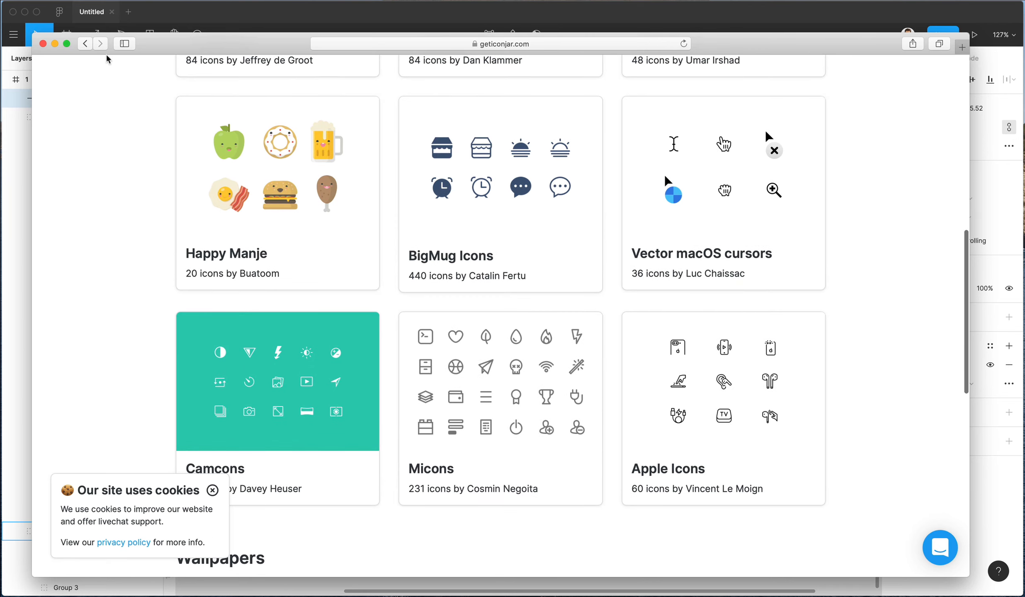
{"action": "left_click", "coordinate": [55, 44]}
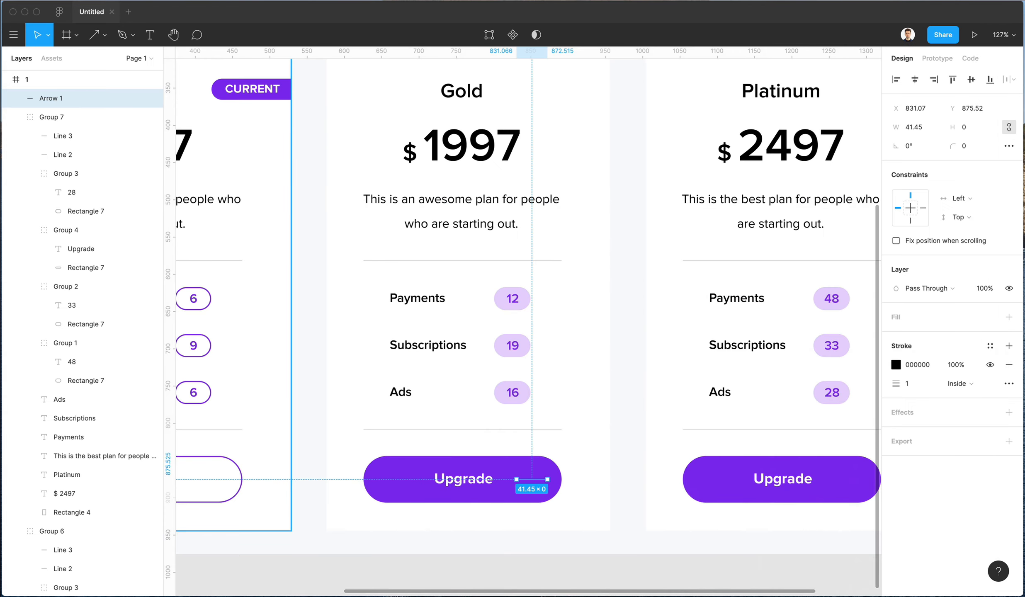
- Switch to Nucleo, place a three-circle outline dots icon between the Gold and Platinum cards, and delete it
{"action": "key", "text": "super+Tab"}
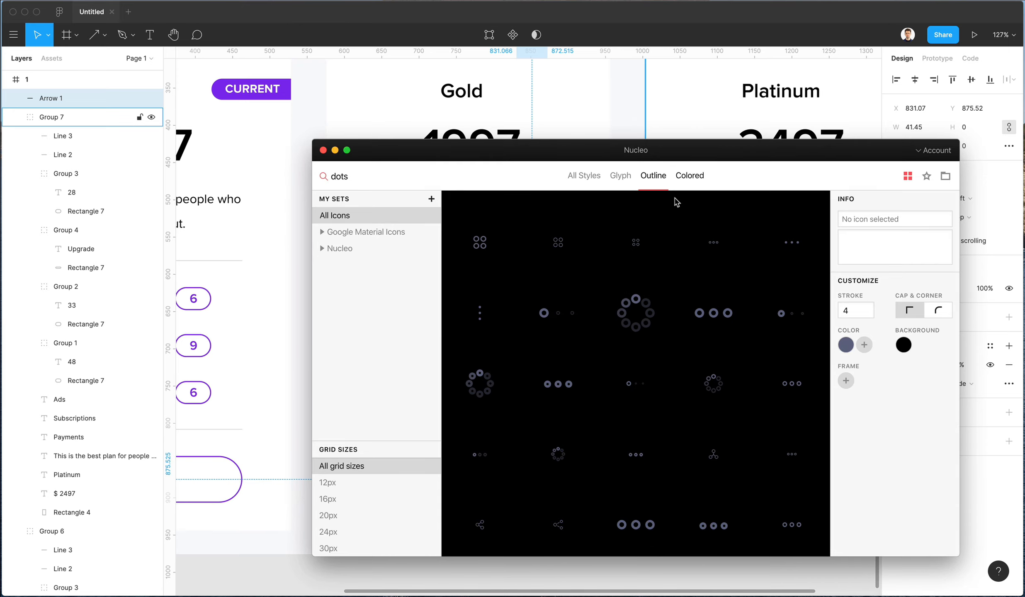
{"action": "left_click_drag", "start_coordinate": [723, 313], "coordinate": [629, 99]}
{"action": "left_click", "coordinate": [629, 93]}
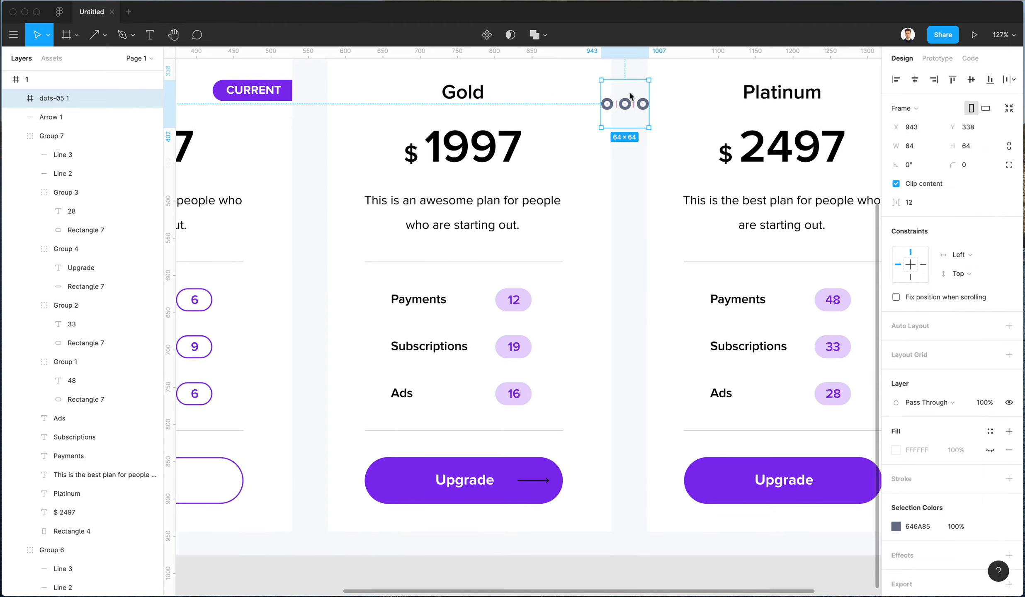
{"action": "key", "text": "Delete"}
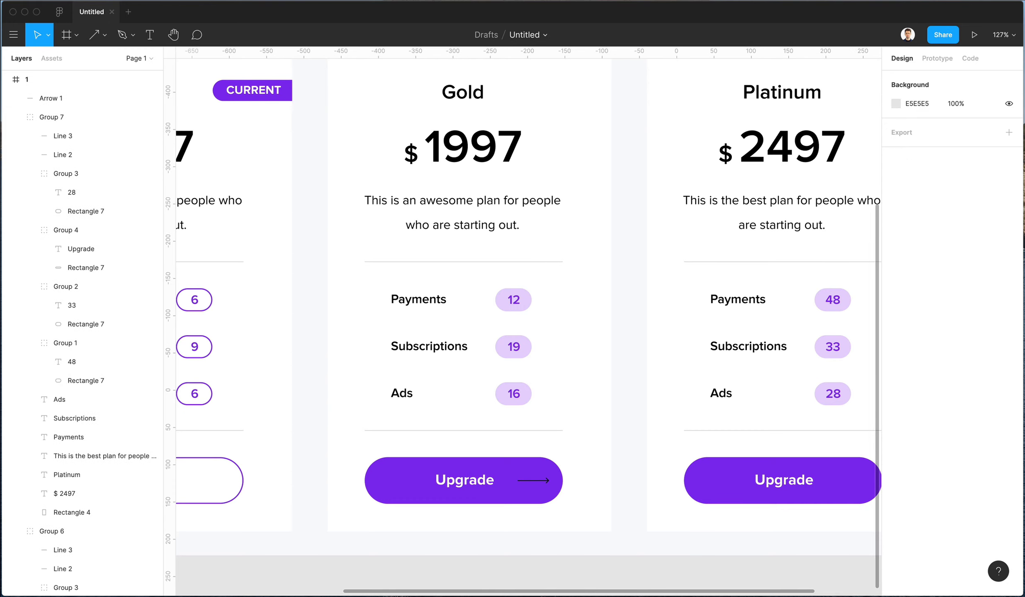
{"action": "key", "text": "super+Tab"}
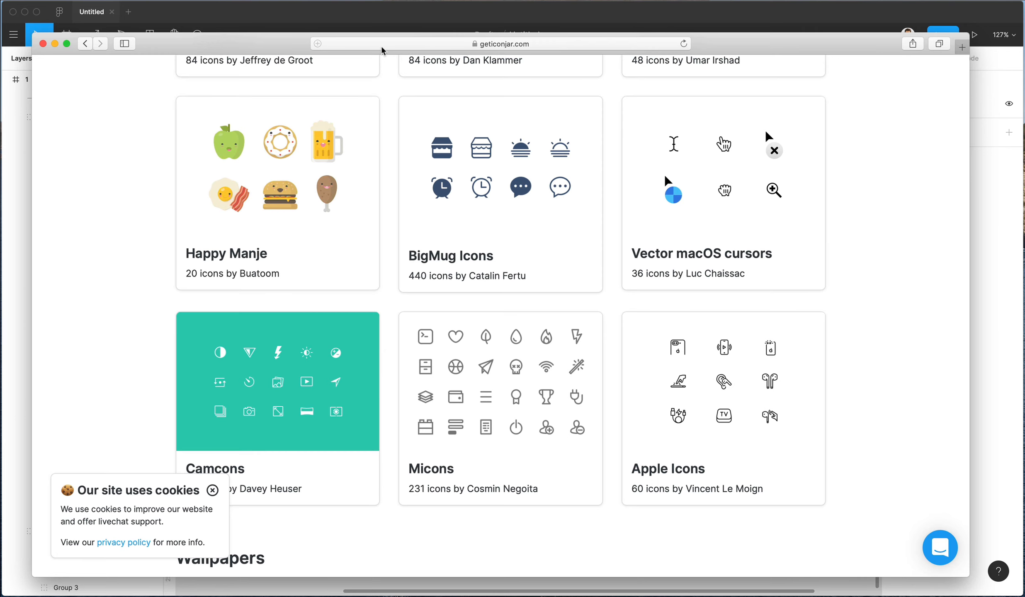
{"action": "left_click", "coordinate": [382, 46]}
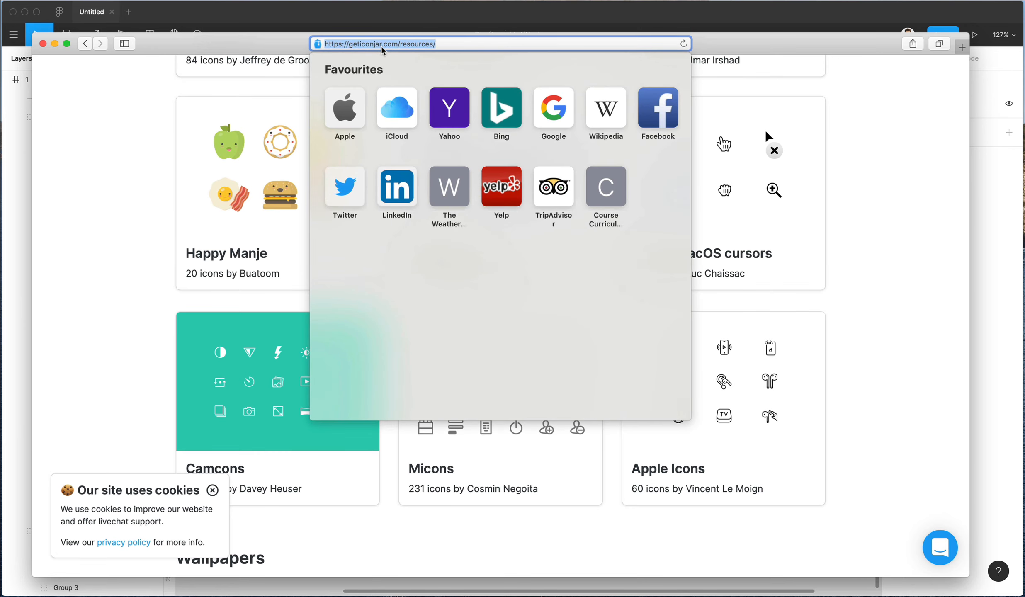
{"action": "type", "text": "mat"}
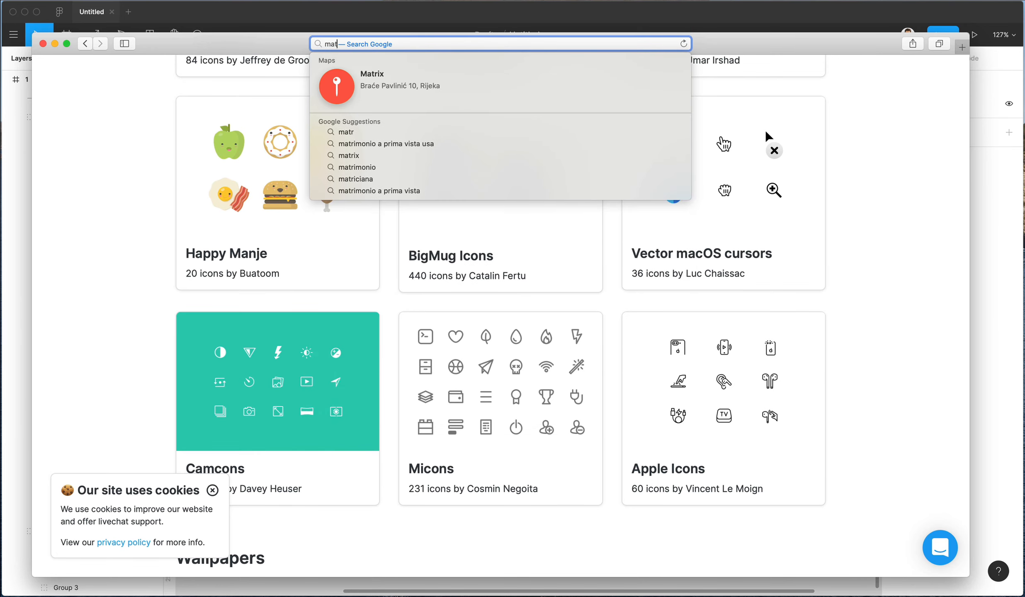
{"action": "type", "text": "erial"}
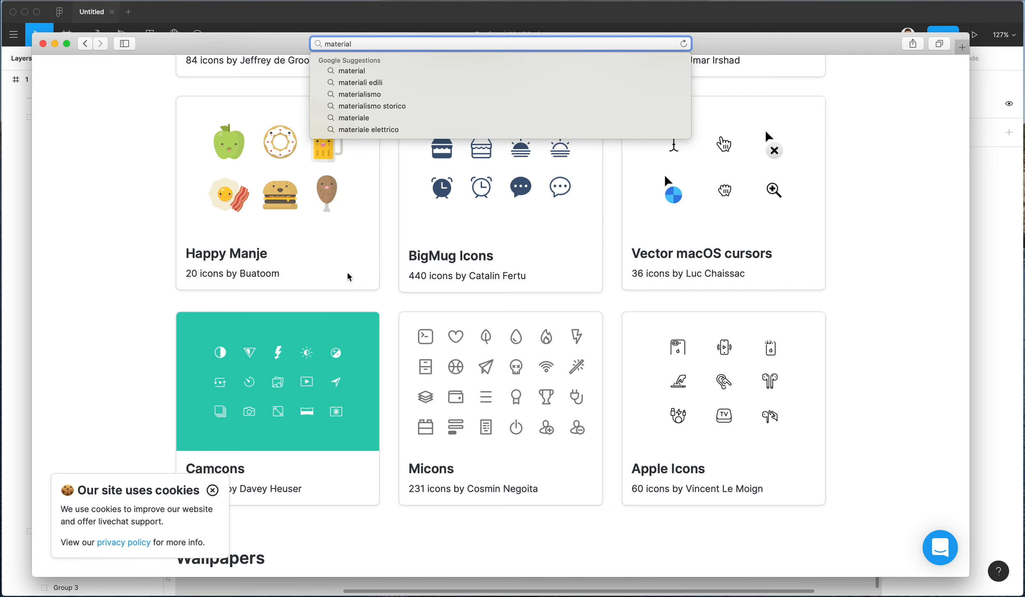
{"action": "left_click", "coordinate": [15, 292]}
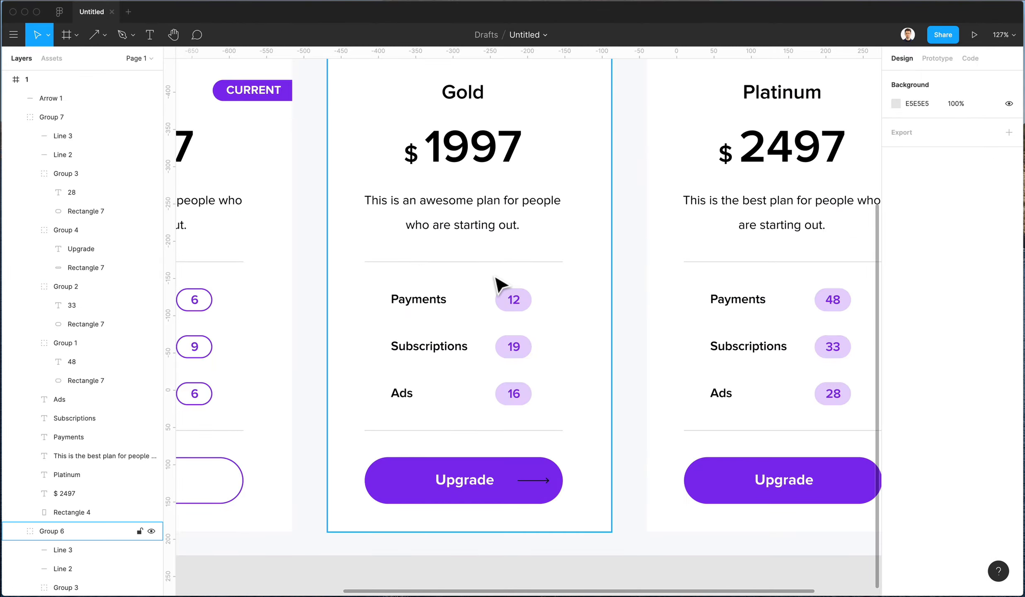
- Give the arrow on the Gold card's Upgrade button a stroke weight of 3 and the white colour FFFFFF
{"action": "left_click", "coordinate": [540, 482]}
{"action": "left_click", "coordinate": [911, 384]}
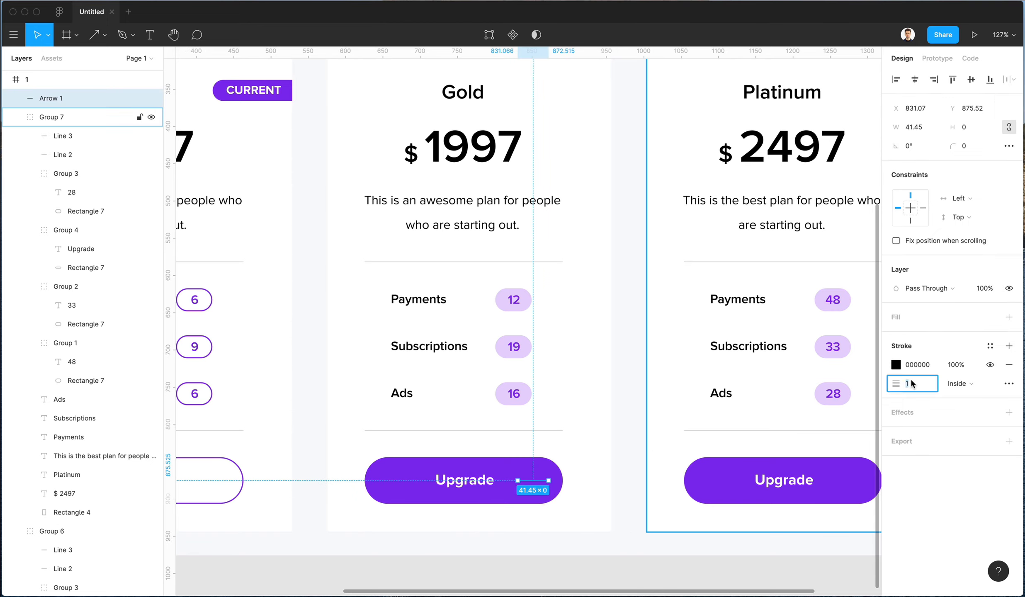
{"action": "type", "text": "4"}
{"action": "key", "text": "Return"}
{"action": "scroll", "coordinate": [548, 473], "scroll_direction": "down", "scroll_amount": 2}
{"action": "scroll", "coordinate": [548, 473], "scroll_direction": "down", "scroll_amount": 3}
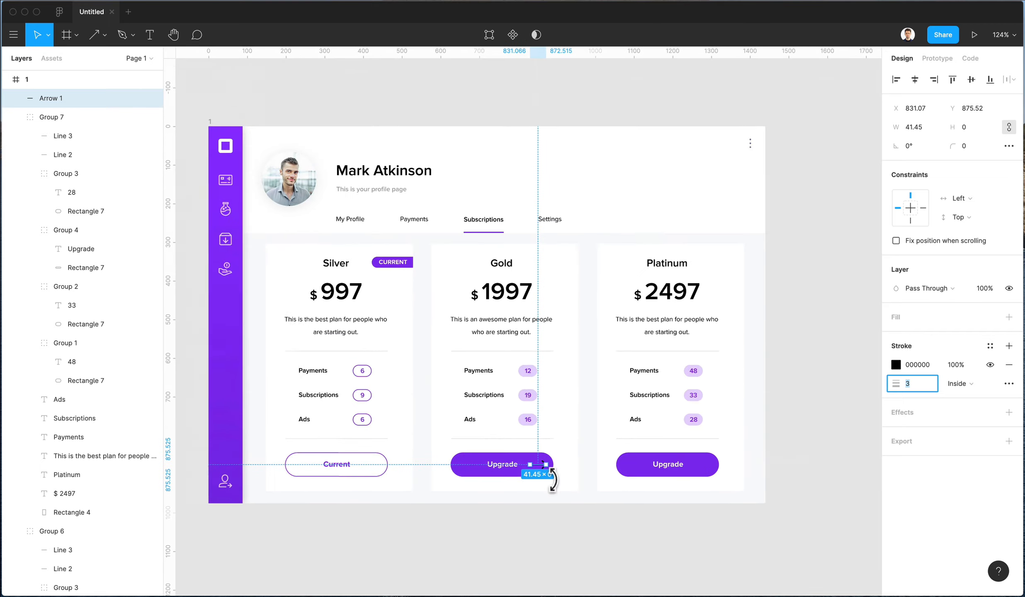
{"action": "scroll", "coordinate": [549, 473], "scroll_direction": "up", "scroll_amount": 10}
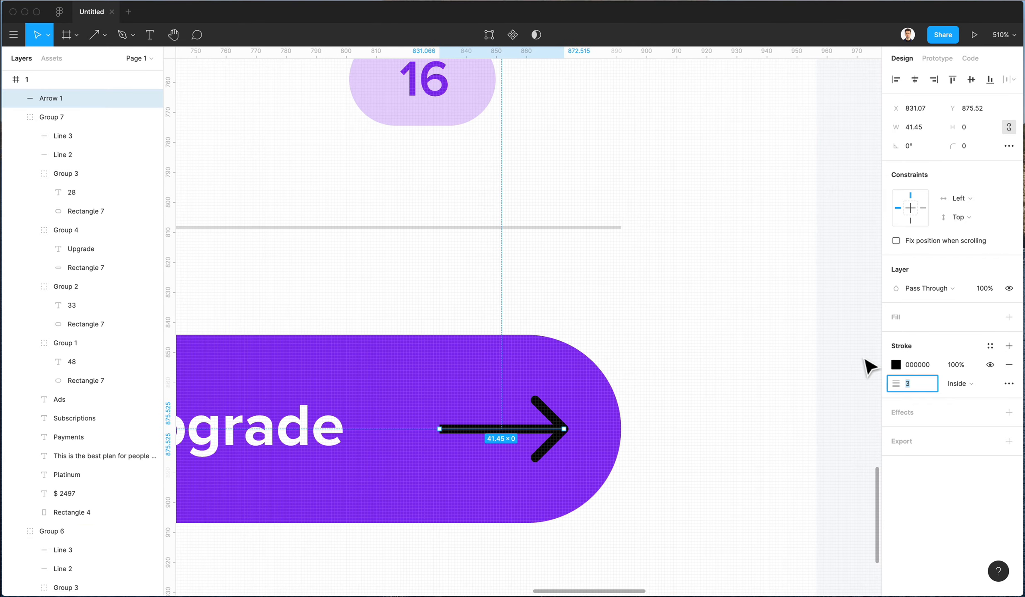
{"action": "left_click", "coordinate": [896, 365]}
{"action": "left_click_drag", "start_coordinate": [803, 344], "coordinate": [698, 229]}
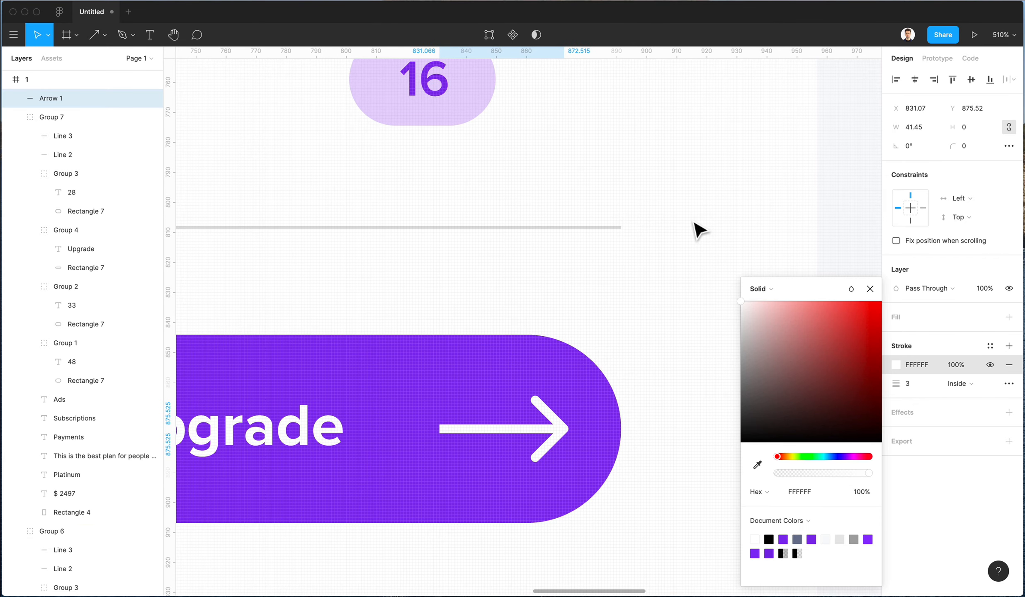
- Shorten the arrow from its tail end to about 27 px wide, keeping the arrowhead in place
{"action": "scroll", "coordinate": [698, 232], "scroll_direction": "left", "scroll_amount": 1}
{"action": "scroll", "coordinate": [446, 433], "scroll_direction": "down", "scroll_amount": 1}
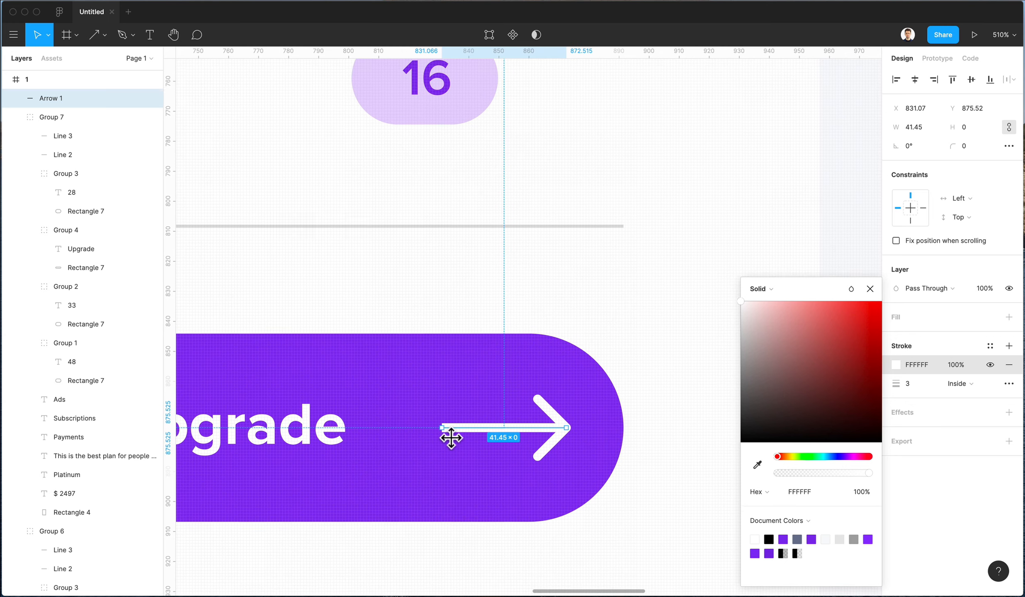
{"action": "left_click_drag", "start_coordinate": [451, 433], "coordinate": [489, 434]}
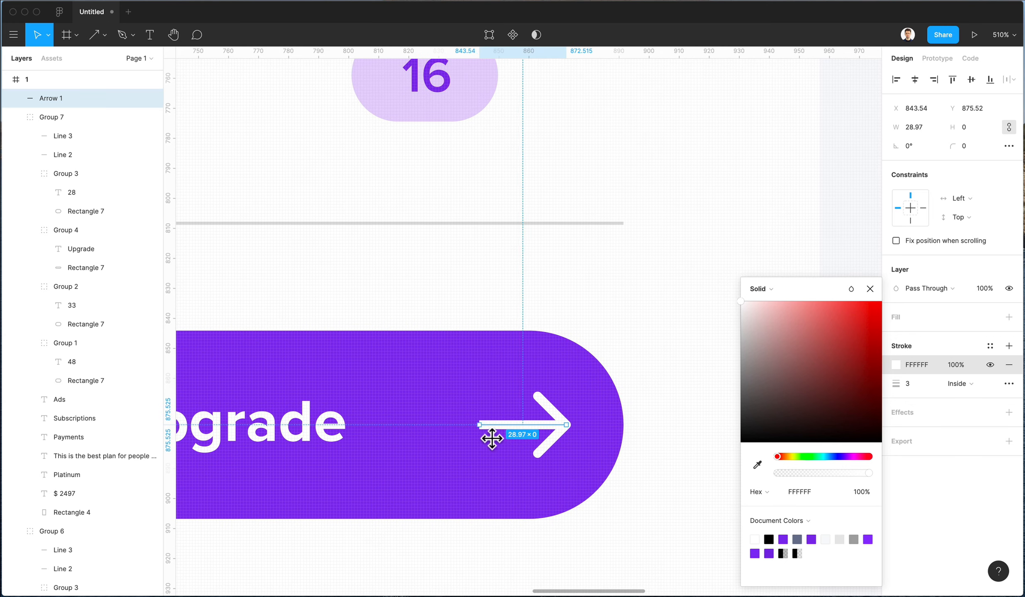
{"action": "scroll", "coordinate": [494, 435], "scroll_direction": "down", "scroll_amount": 5}
{"action": "scroll", "coordinate": [496, 433], "scroll_direction": "down", "scroll_amount": 2}
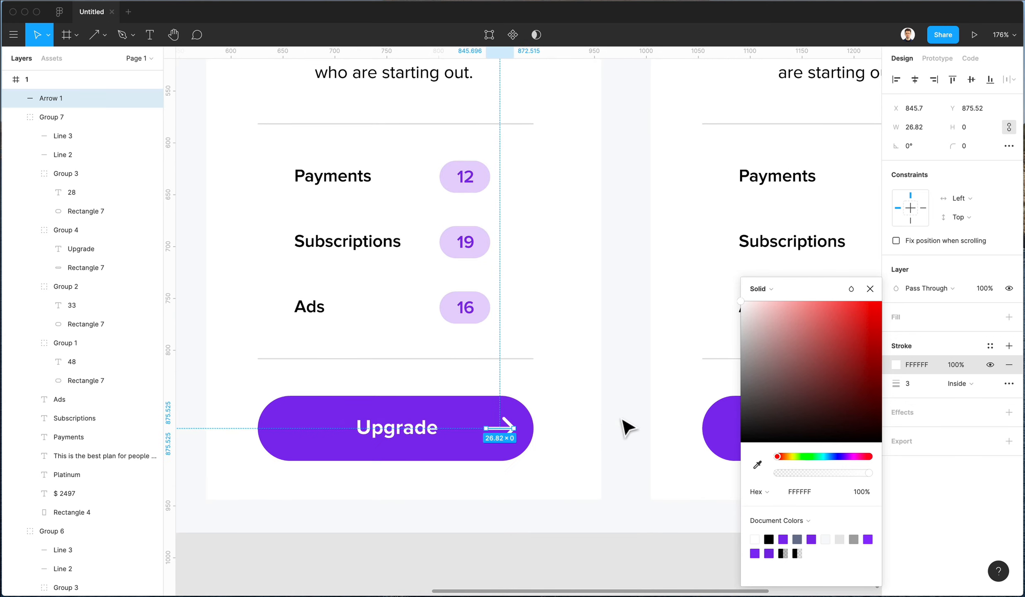
- Nudge the arrow up 1 px and left 8 px, closer to the Upgrade label
{"action": "left_click", "coordinate": [628, 426]}
{"action": "left_click", "coordinate": [522, 436]}
{"action": "key", "text": "Up"}
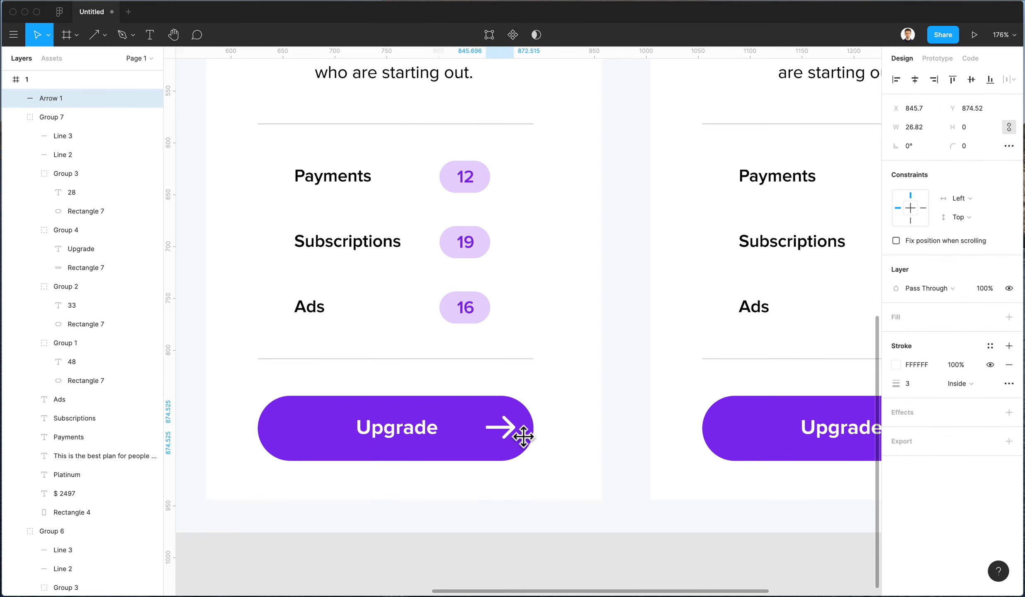
{"action": "key", "text": "Left"}
{"action": "key", "text": "Left"}
{"action": "key", "text": "Left"}
{"action": "key", "text": "Left"}
{"action": "key", "text": "Left"}
{"action": "key", "text": "Left"}
{"action": "key", "text": "Left"}
{"action": "key", "text": "Left"}
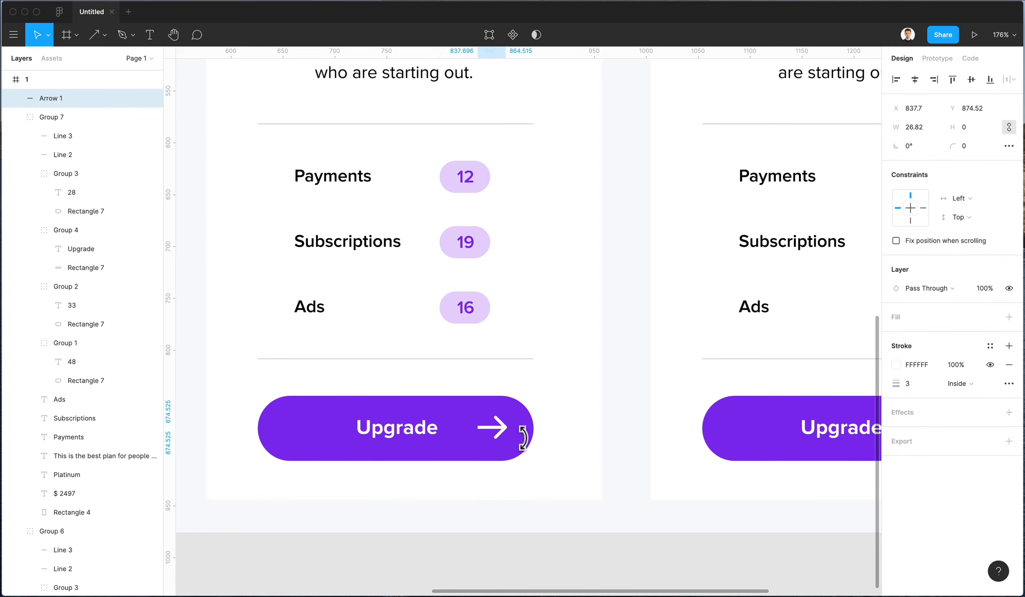
- Select the Gold card's Upgrade label together with the arrow and group them
{"action": "left_click", "coordinate": [394, 441]}
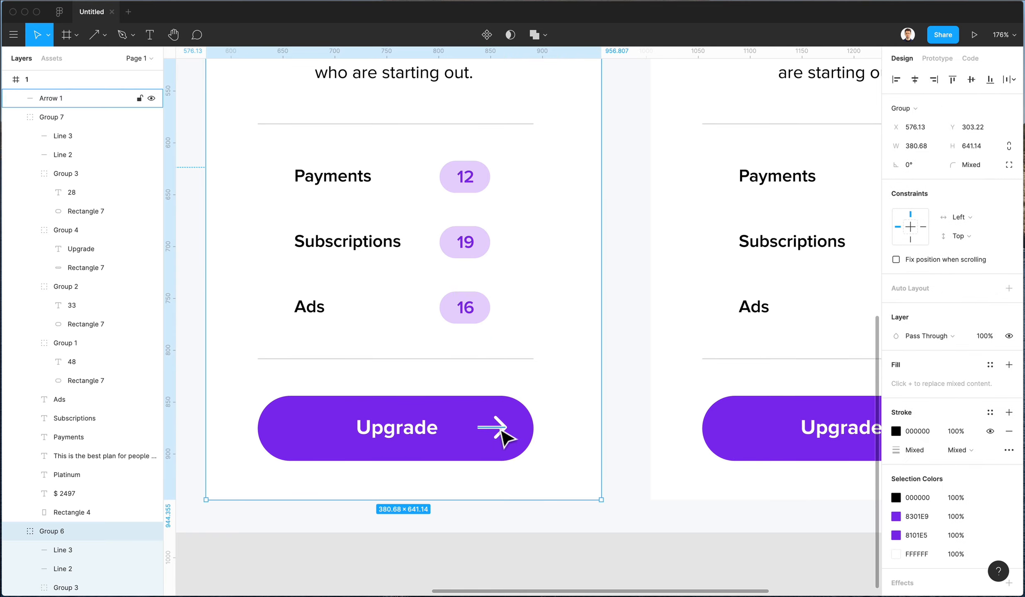
{"action": "left_click", "coordinate": [403, 439], "text": "super"}
{"action": "mouse_move", "coordinate": [402, 439]}
{"action": "left_mouse_down"}
{"action": "mouse_move", "coordinate": [346, 436]}
{"action": "mouse_move", "coordinate": [408, 430]}
{"action": "left_mouse_up"}
{"action": "scroll", "coordinate": [344, 436], "scroll_direction": "down", "scroll_amount": 5}
{"action": "left_click", "coordinate": [380, 431], "text": "shift"}
{"action": "scroll", "coordinate": [362, 431], "scroll_direction": "down", "scroll_amount": 1}
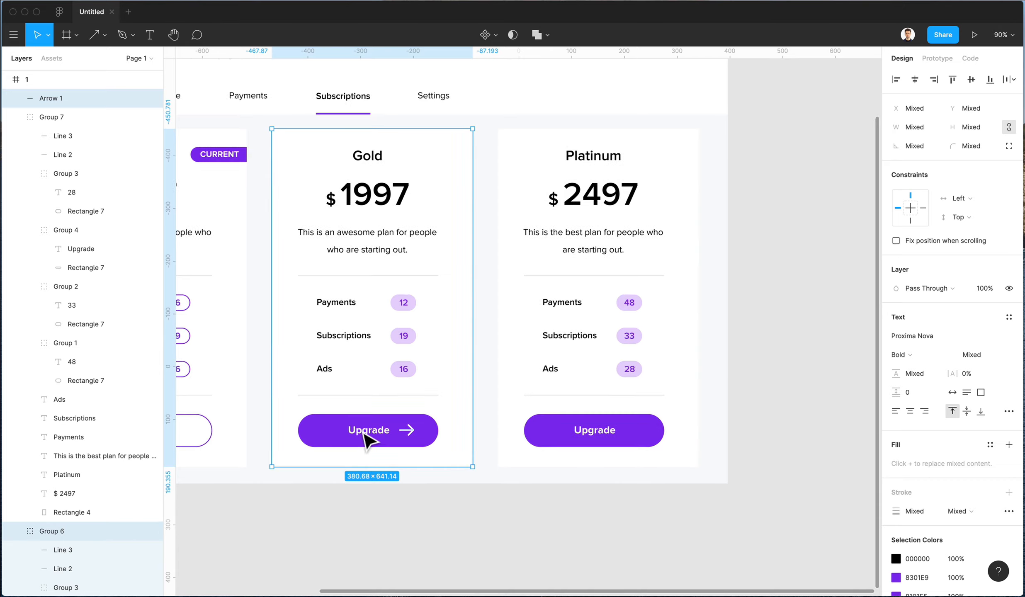
{"action": "scroll", "coordinate": [366, 439], "scroll_direction": "up", "scroll_amount": 5}
{"action": "left_click", "coordinate": [403, 441], "text": "shift"}
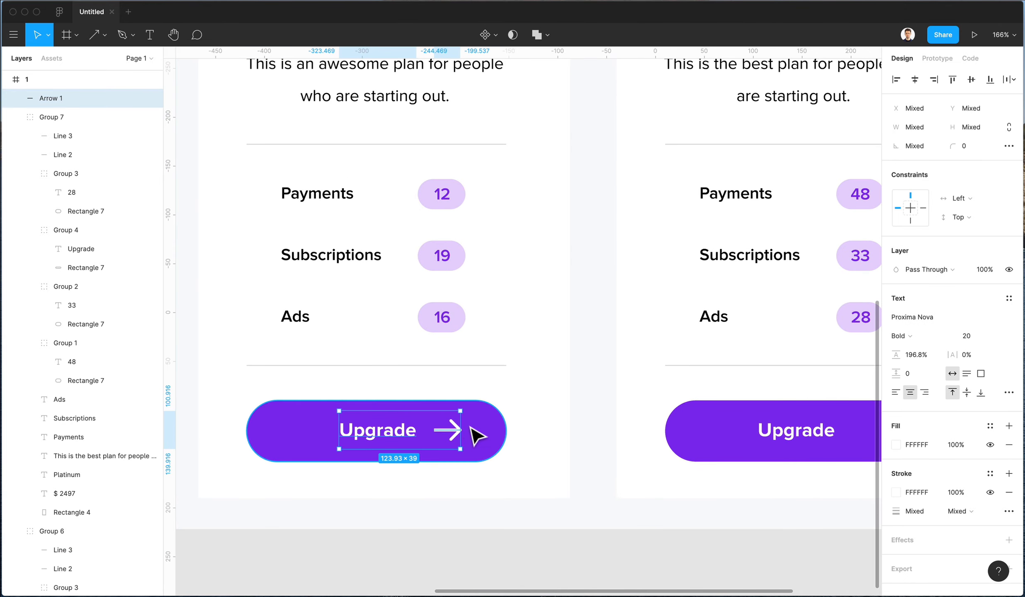
{"action": "key", "text": "super+g"}
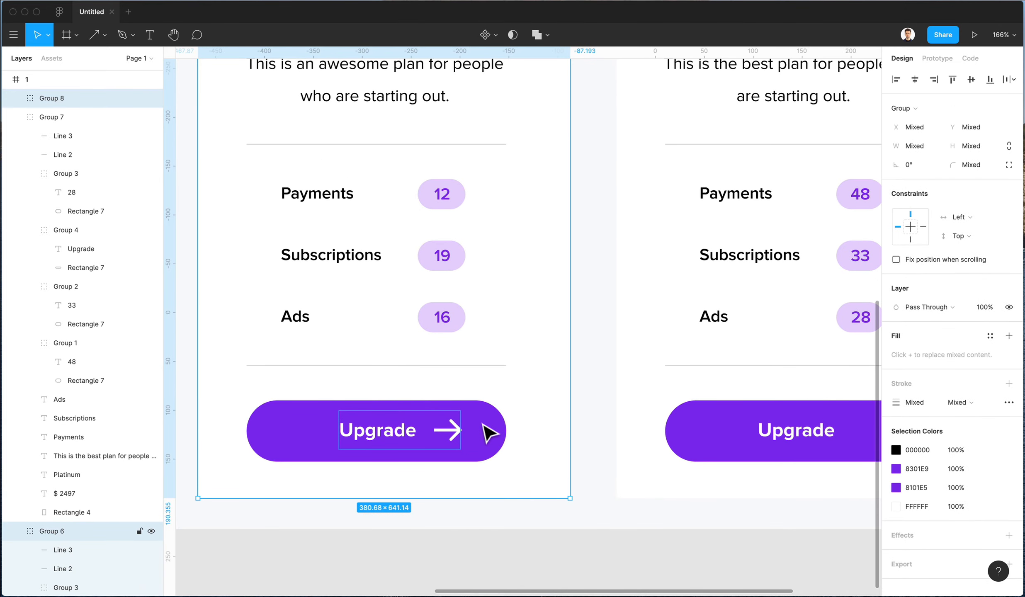
- Centre the label-and-arrow group horizontally on the Gold card's purple button shape and group both into one button
{"action": "left_click", "coordinate": [487, 428], "text": "shift"}
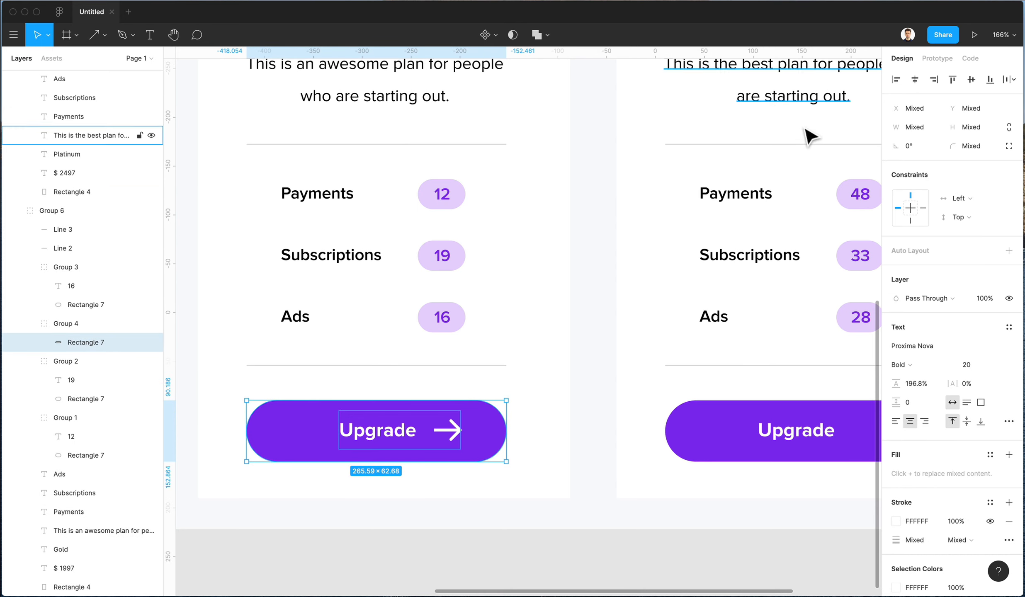
{"action": "left_click", "coordinate": [913, 82]}
{"action": "scroll", "coordinate": [540, 419], "scroll_direction": "down", "scroll_amount": 3}
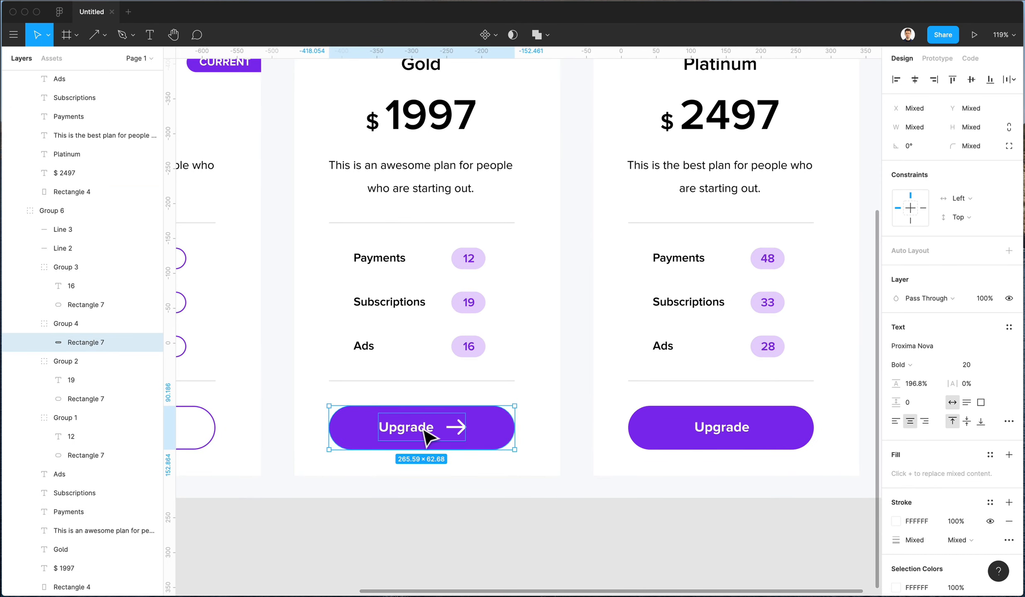
{"action": "key", "text": "ctrl+g"}
- Delete the Platinum card's Upgrade button, including its label and purple background shape
{"action": "left_click", "coordinate": [678, 429]}
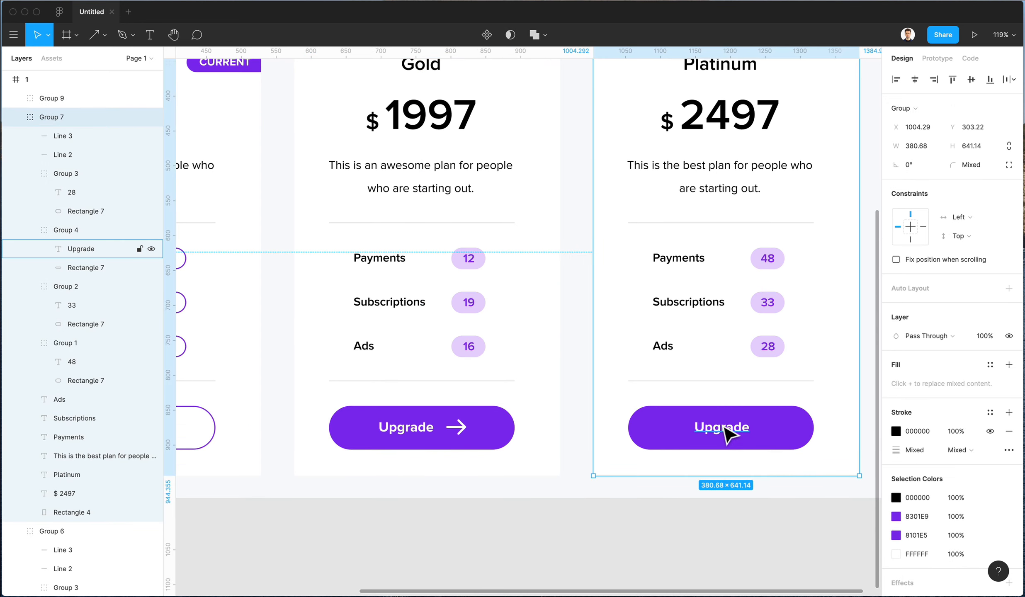
{"action": "left_click", "coordinate": [723, 427], "text": "super"}
{"action": "left_click", "coordinate": [651, 427], "text": "shift+super"}
{"action": "key", "text": "Delete"}
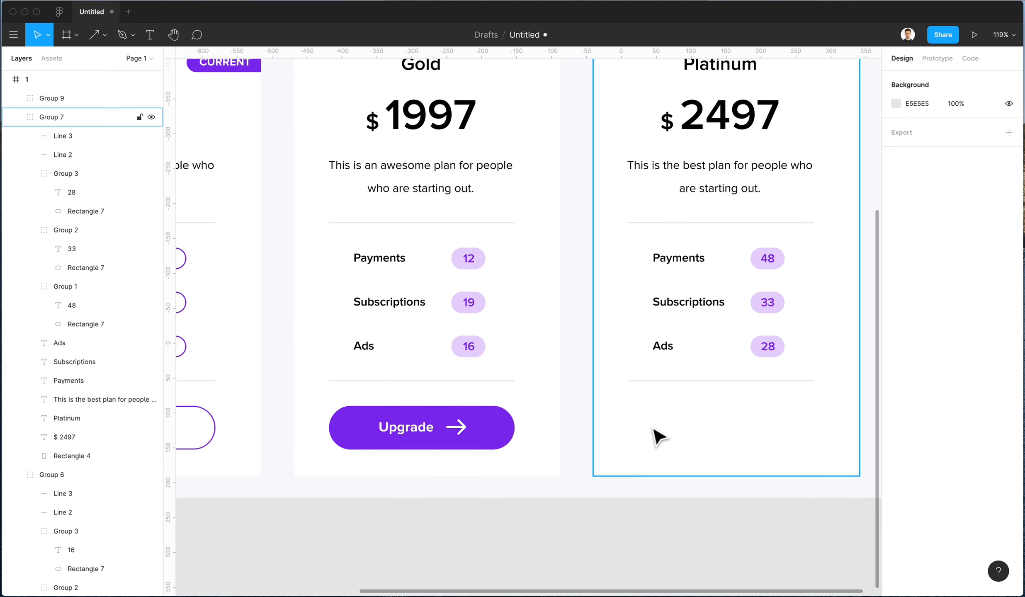
- Nudge the Gold card's Upgrade label and arrow together slightly to the right within the purple button
{"action": "left_click", "coordinate": [419, 433], "text": "super"}
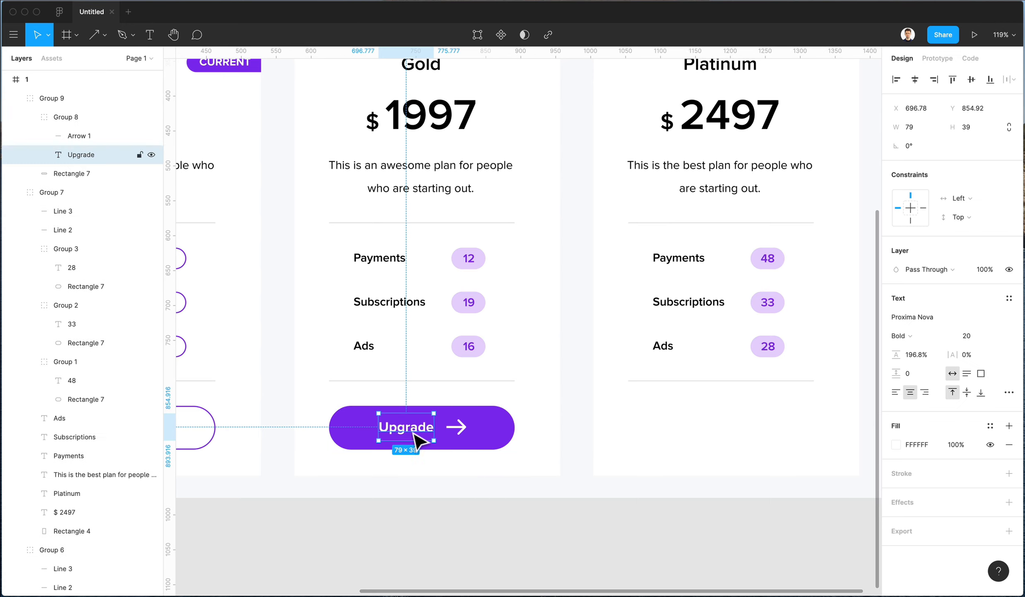
{"action": "left_click", "coordinate": [460, 432], "text": "shift+super"}
{"action": "left_click", "coordinate": [492, 498]}
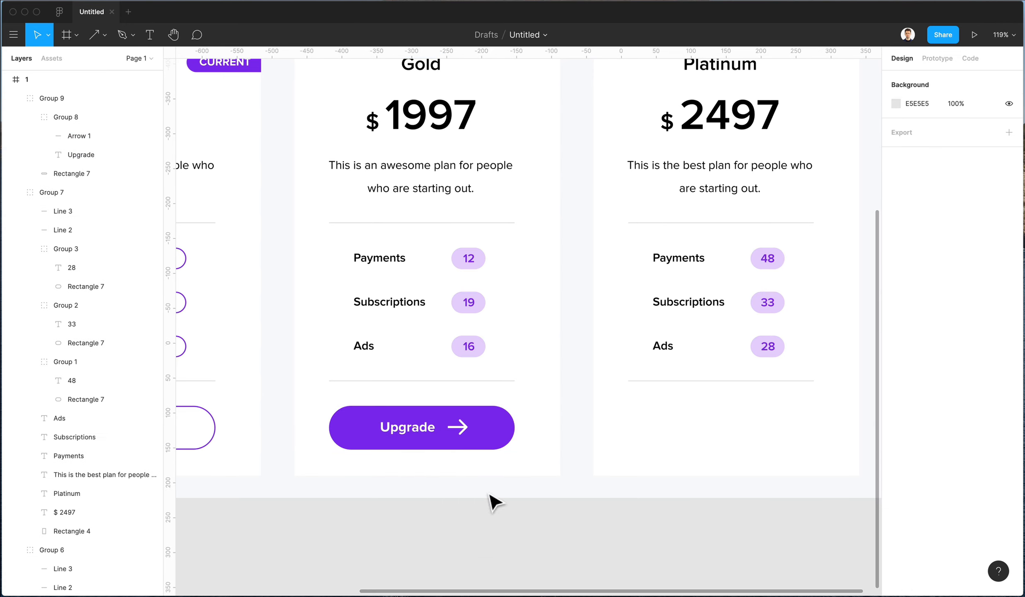
- Duplicate the Gold card's Upgrade button group and place the copy in the same spot beneath the Platinum card's lower divider
{"action": "left_click", "coordinate": [458, 434]}
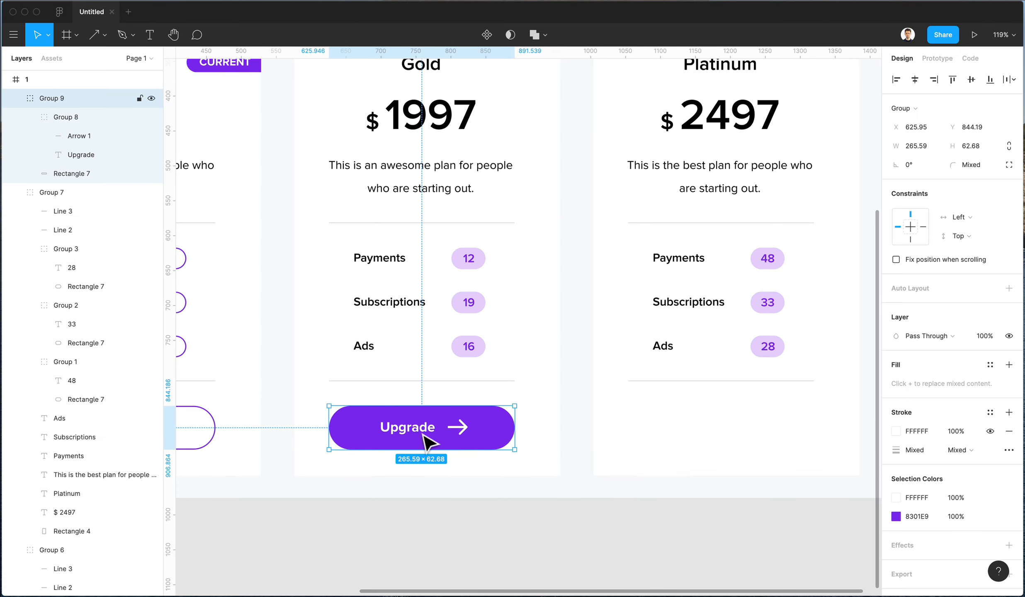
{"action": "left_click_drag", "start_coordinate": [425, 445], "coordinate": [709, 434], "text": "alt"}
{"action": "scroll", "coordinate": [693, 409], "scroll_direction": "down", "scroll_amount": 3}
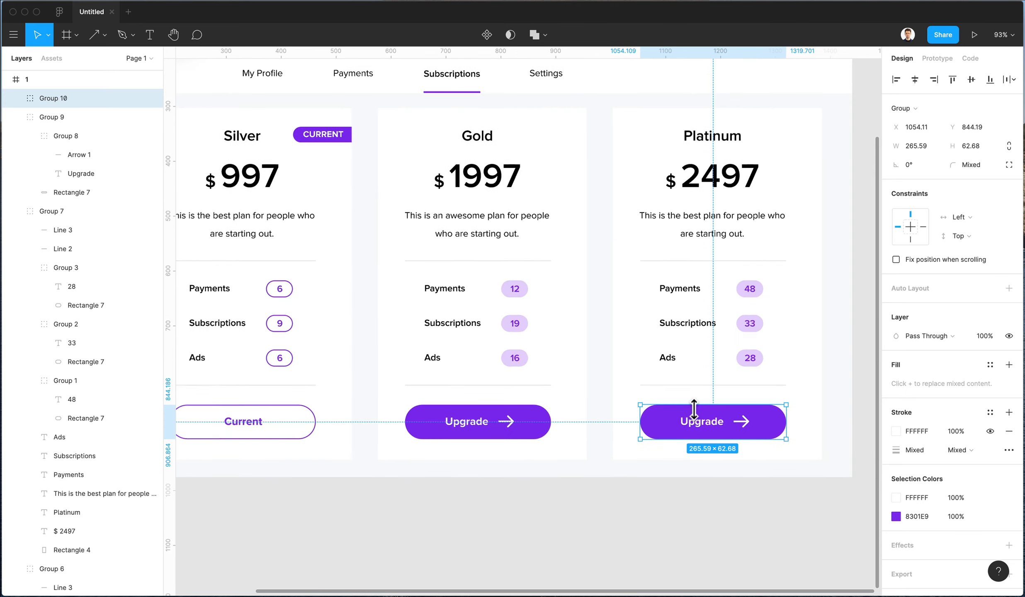
- Nudge the Upgrade labels and arrows of both the Gold and Platinum buttons 5 px to the right
{"action": "left_click", "coordinate": [664, 524]}
{"action": "left_click", "coordinate": [744, 427], "text": "super"}
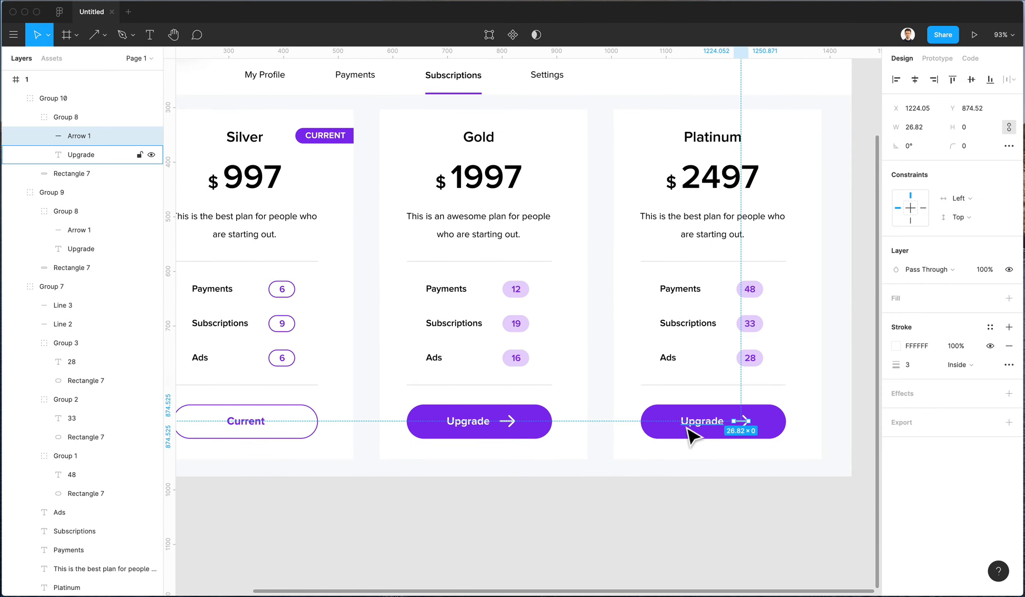
{"action": "left_click", "coordinate": [698, 432], "text": "shift+super"}
{"action": "left_click", "coordinate": [514, 423], "text": "shift+super"}
{"action": "left_click", "coordinate": [473, 427], "text": "shift+super"}
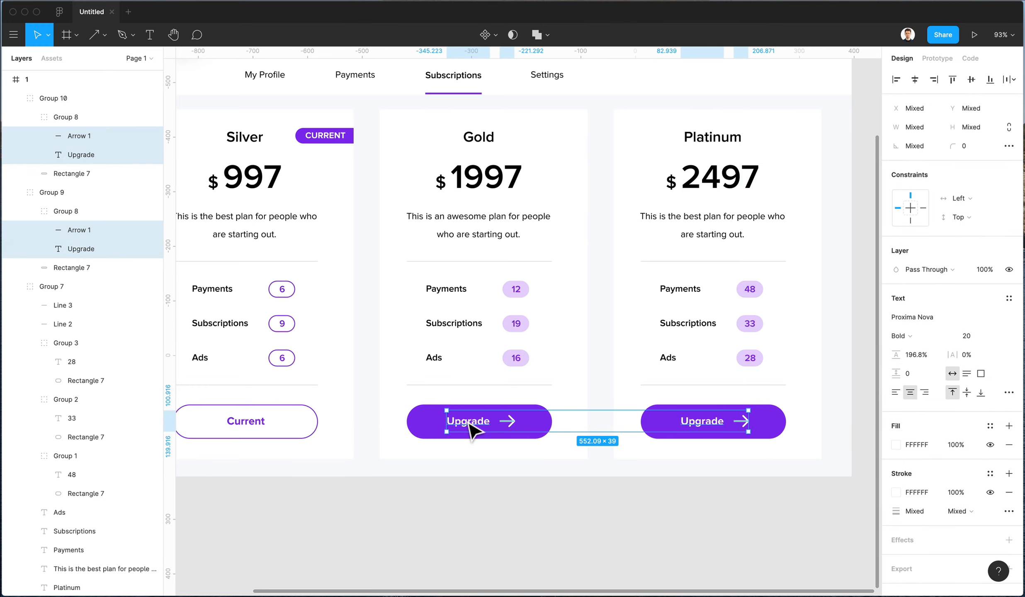
{"action": "key", "text": "Right"}
{"action": "key", "text": "Right"}
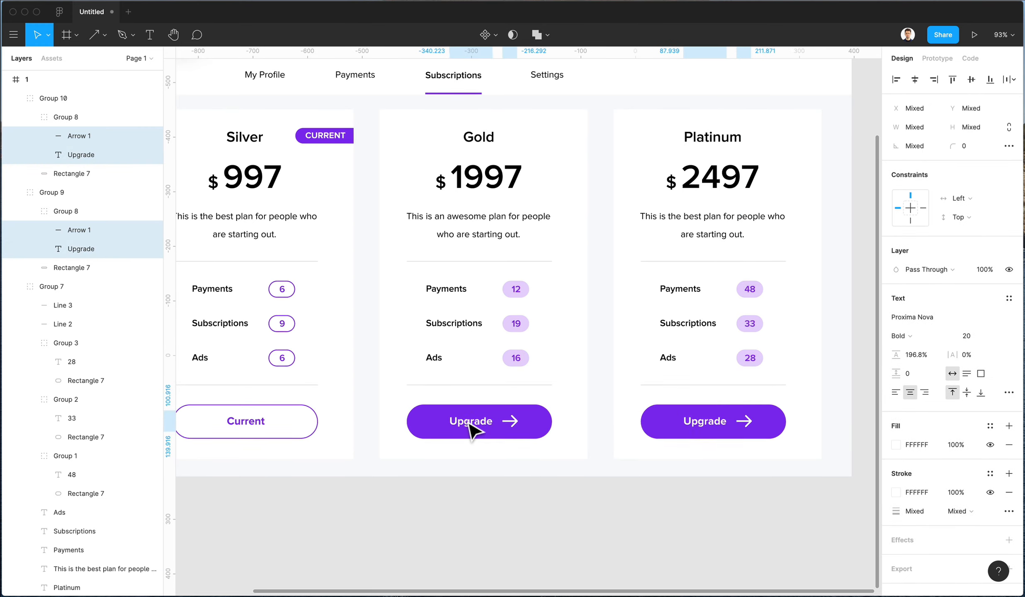
- Collapse the Gold and Platinum Upgrade button groups in the layer list
{"action": "scroll", "coordinate": [510, 513], "scroll_direction": "down", "scroll_amount": 5}
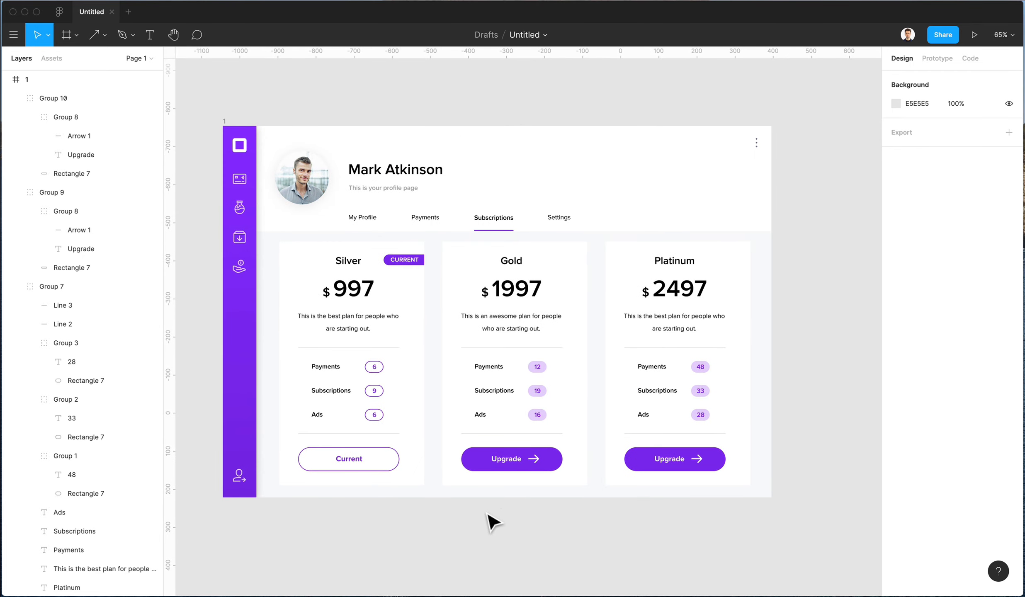
{"action": "scroll", "coordinate": [15, 100], "scroll_direction": "down", "scroll_amount": 1}
{"action": "left_click", "coordinate": [16, 97]}
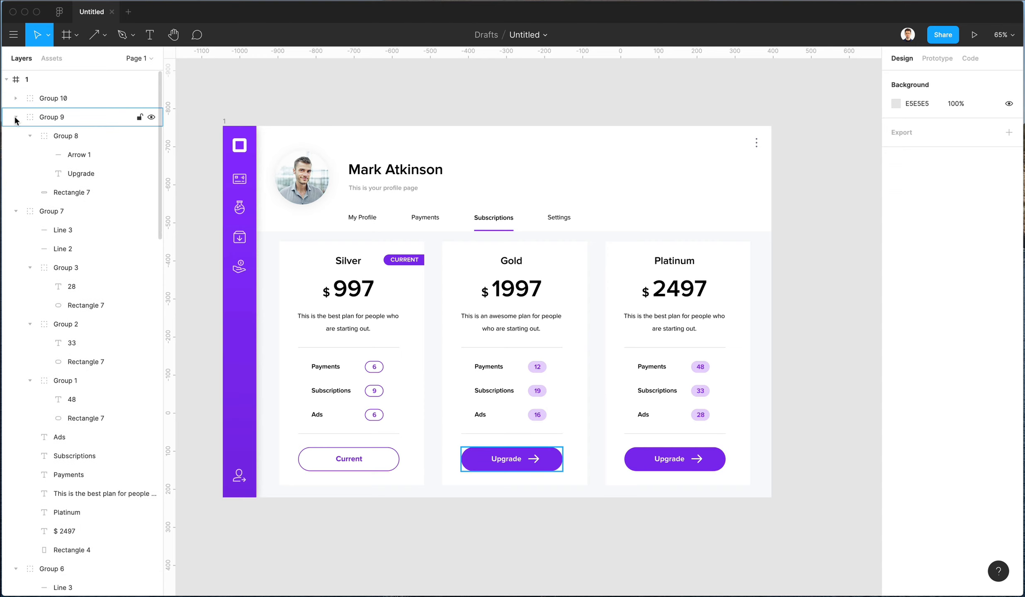
{"action": "left_click", "coordinate": [16, 116]}
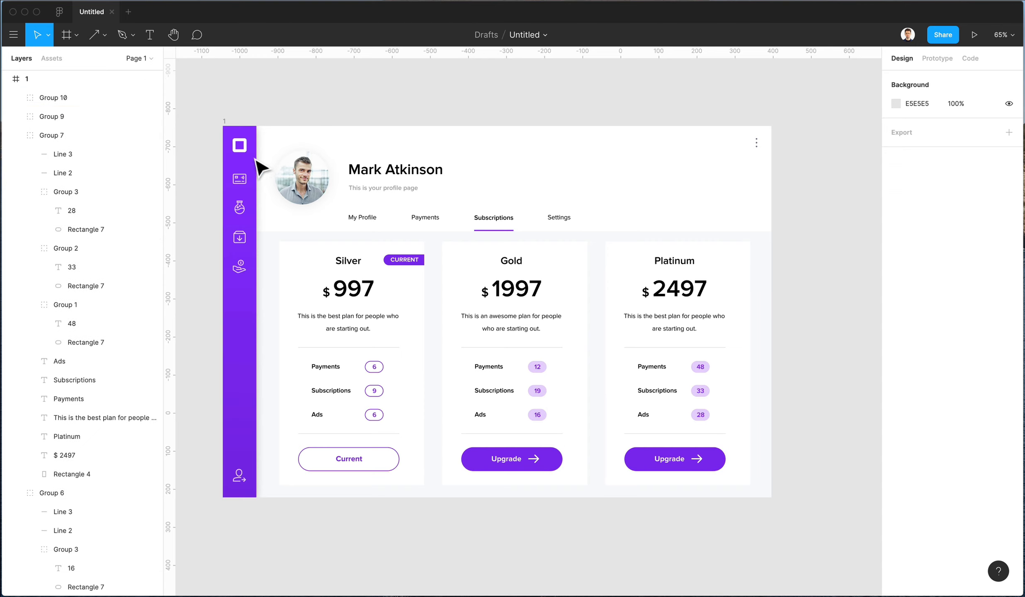
{"action": "scroll", "coordinate": [257, 164], "scroll_direction": "right", "scroll_amount": 2}
{"action": "scroll", "coordinate": [259, 151], "scroll_direction": "up", "scroll_amount": 4, "text": "ctrl"}
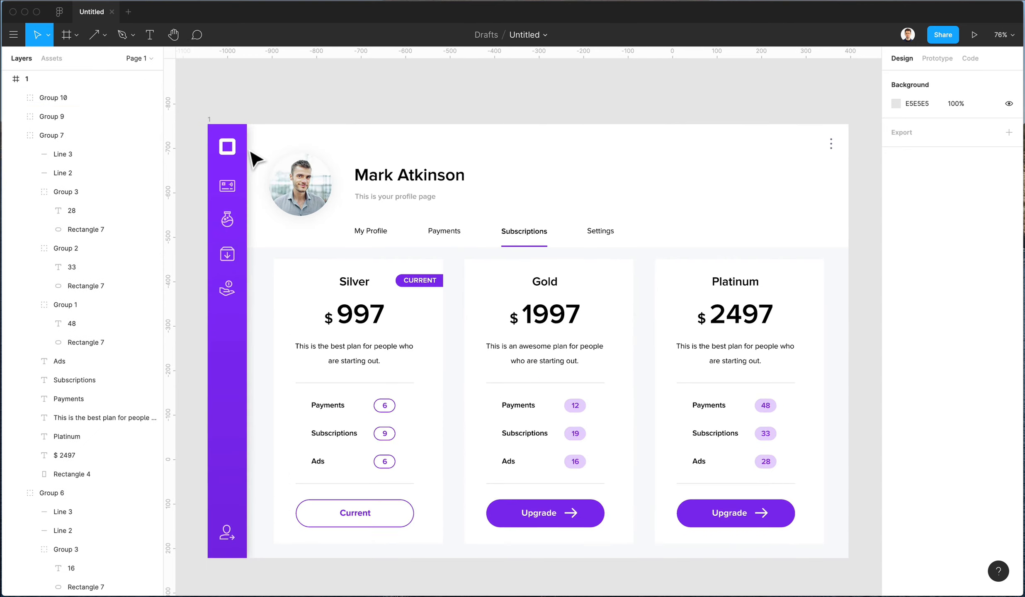
{"action": "left_click", "coordinate": [249, 132]}
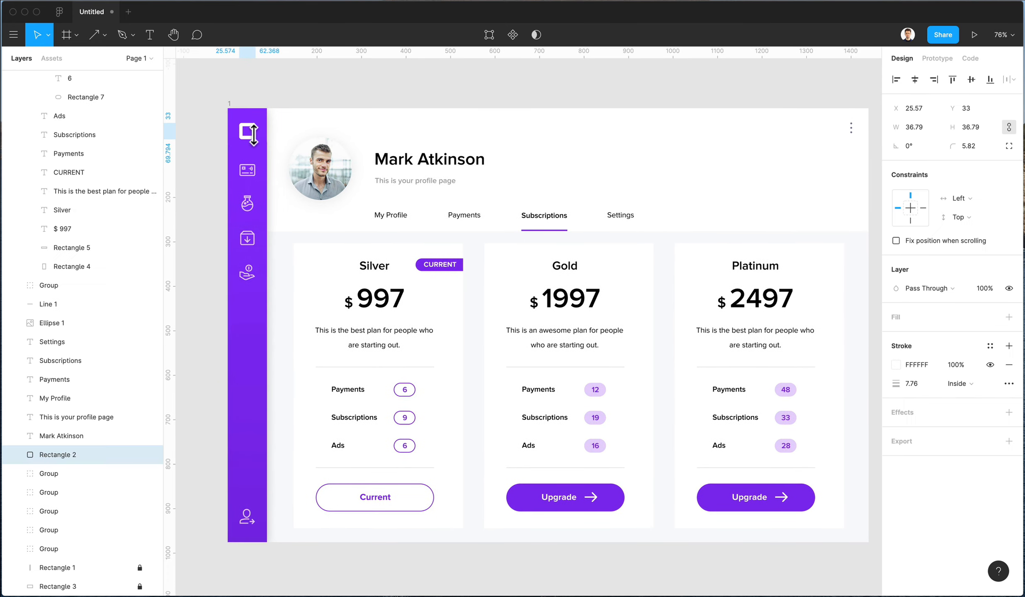
{"action": "scroll", "coordinate": [290, 162], "scroll_direction": "down", "scroll_amount": 3}
{"action": "scroll", "coordinate": [229, 222], "scroll_direction": "up", "scroll_amount": 2}
{"action": "scroll", "coordinate": [228, 221], "scroll_direction": "left", "scroll_amount": 1}
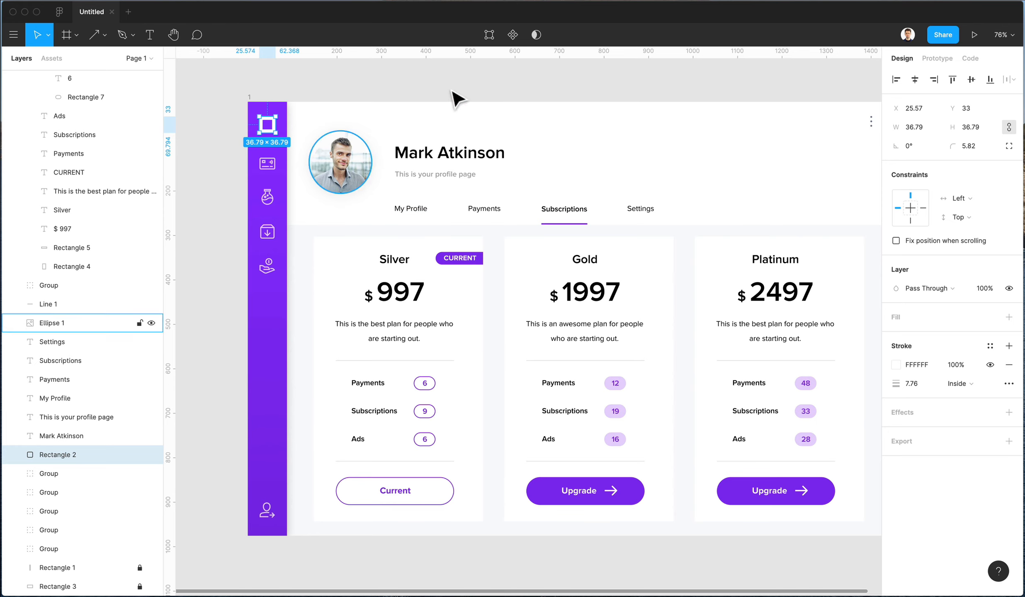
{"action": "scroll", "coordinate": [457, 166], "scroll_direction": "right", "scroll_amount": 2}
{"action": "key", "text": "Escape"}
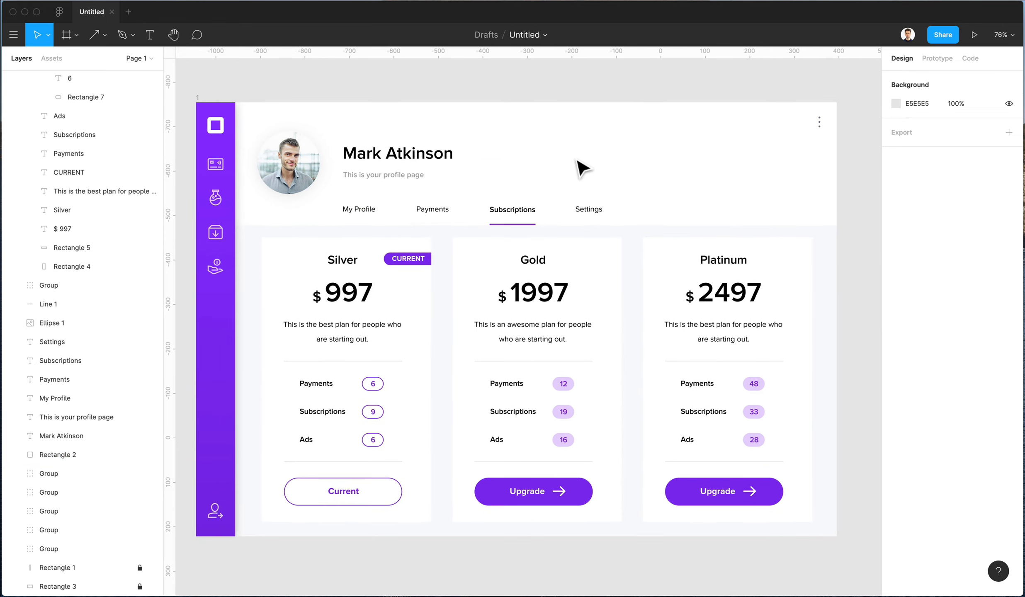
{"action": "scroll", "coordinate": [584, 168], "scroll_direction": "left", "scroll_amount": 1}
{"action": "left_click", "coordinate": [247, 126]}
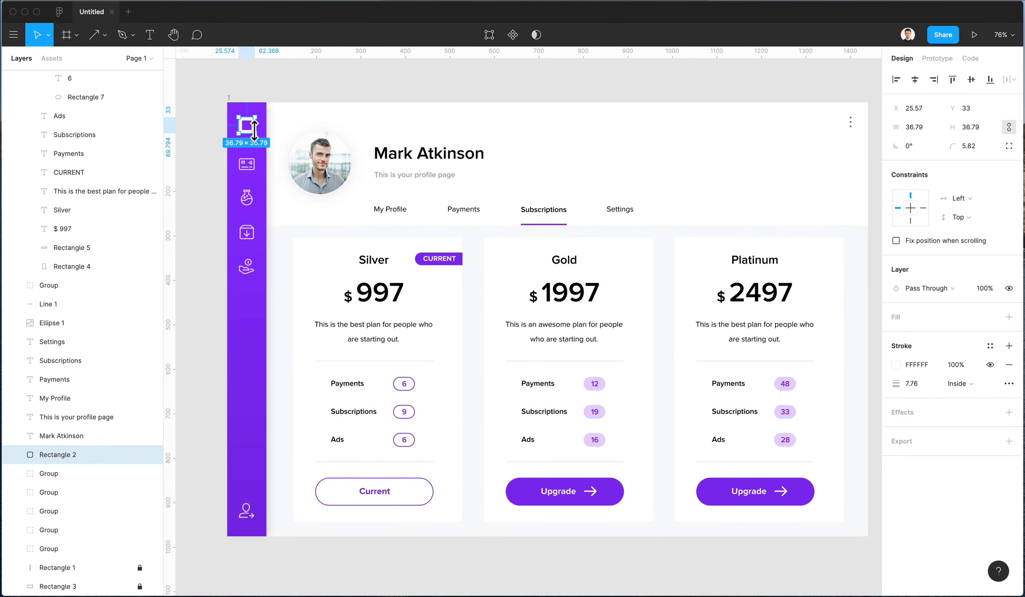
- Rename the sidebar's card icon group as 1 and the money bag icon group below it as 2
{"action": "left_click", "coordinate": [251, 165]}
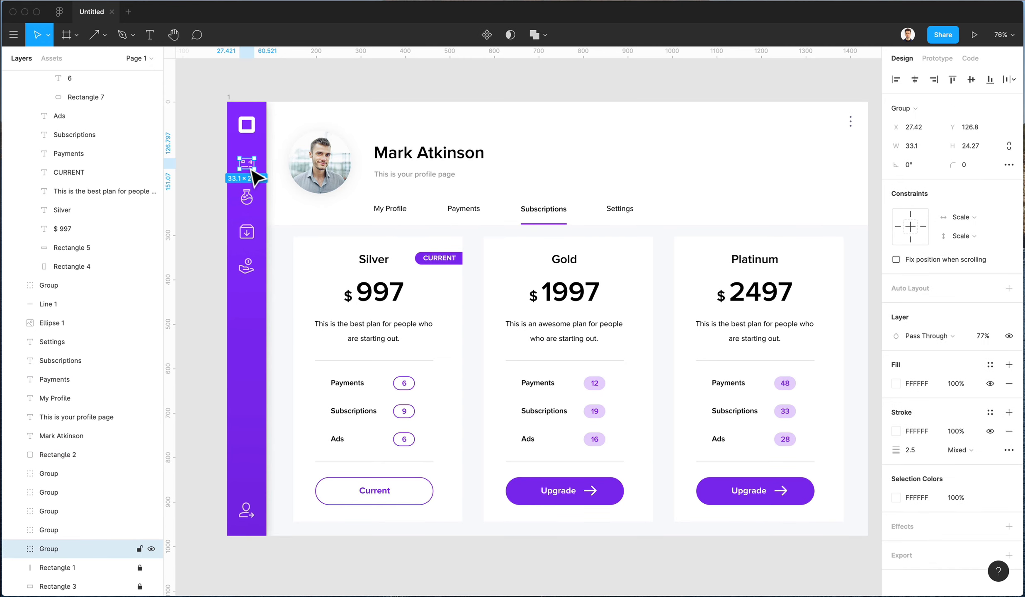
{"action": "key", "text": "super+r"}
{"action": "type", "text": "1"}
{"action": "key", "text": "Return"}
{"action": "left_click", "coordinate": [249, 205]}
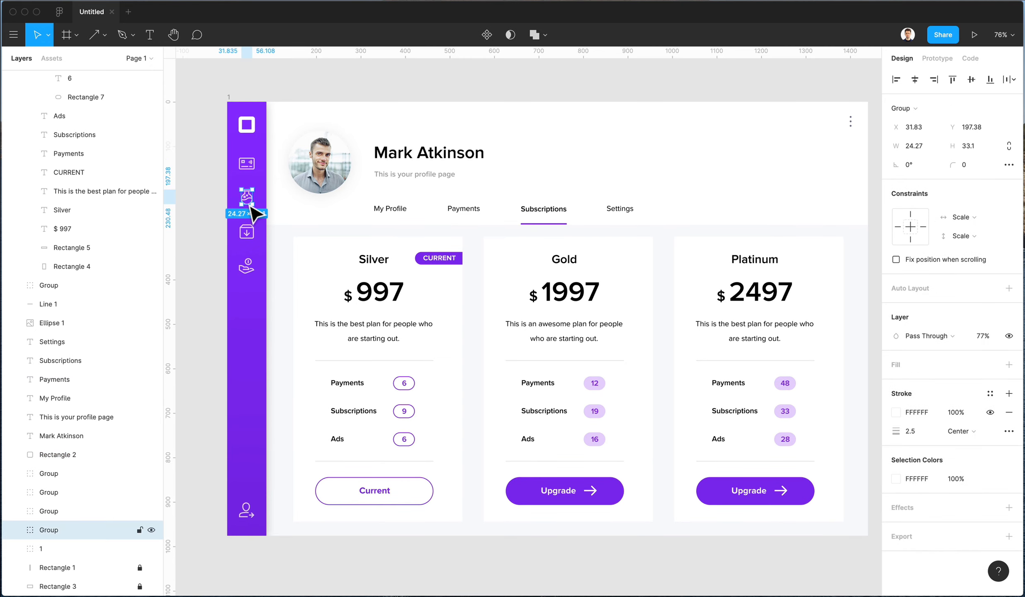
{"action": "key", "text": "super+r"}
{"action": "type", "text": "2"}
{"action": "key", "text": "Return"}
- Rename the sidebar's download box icon group as 3 and the hand-with-coin icon group as 4
{"action": "left_click", "coordinate": [253, 240]}
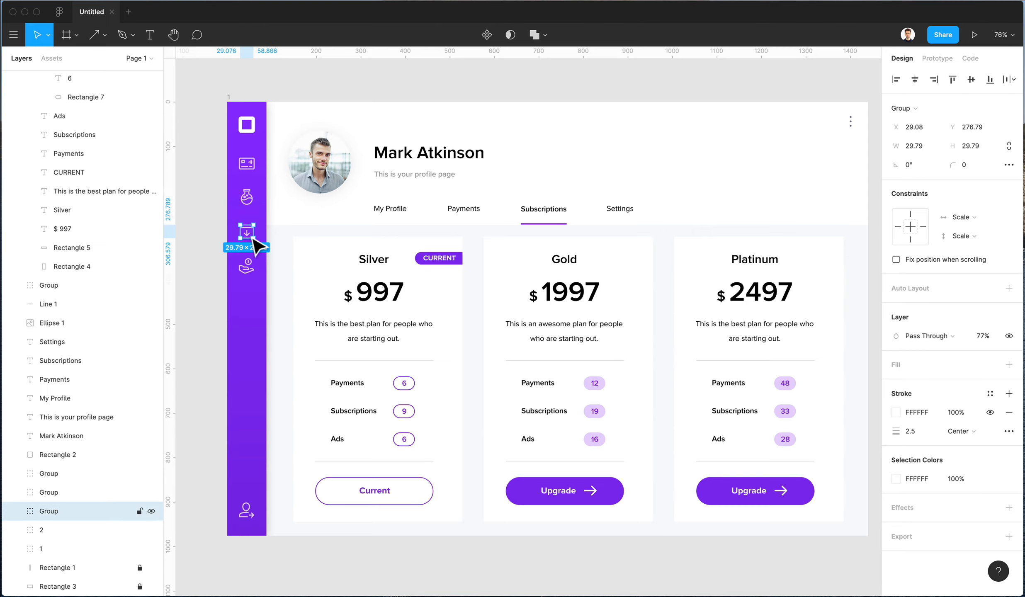
{"action": "key", "text": "super+r"}
{"action": "key", "text": "Return"}
{"action": "left_click", "coordinate": [256, 269]}
{"action": "key", "text": "super+r"}
{"action": "key", "text": "Return"}
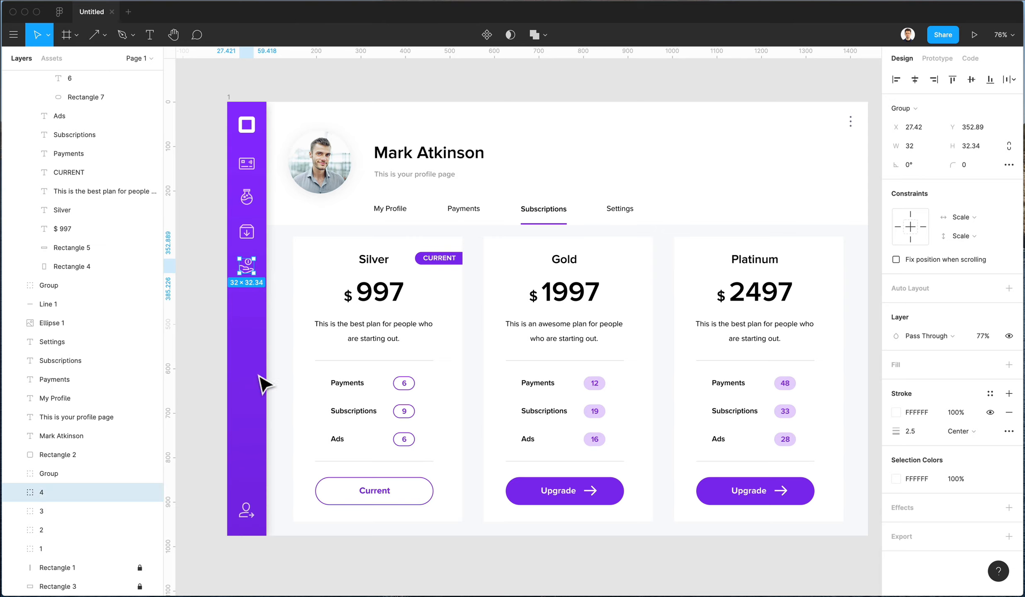
- Rename the person icon group at the foot of the purple sidebar as 5
{"action": "left_click", "coordinate": [249, 504]}
{"action": "key", "text": "super+r"}
{"action": "type", "text": "5"}
{"action": "key", "text": "Return"}
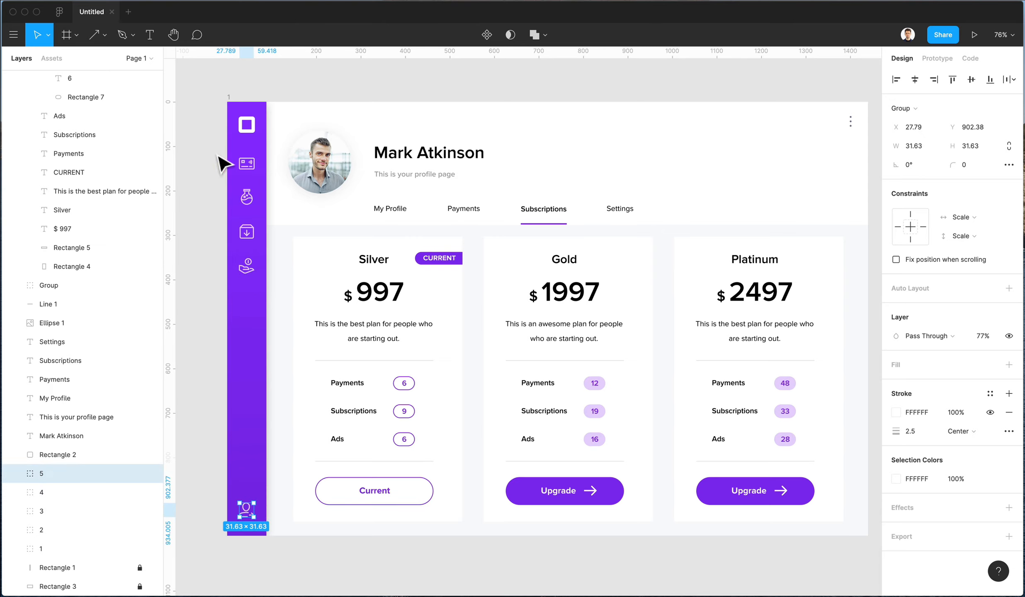
- Group the five sidebar icons and name the group Icons
{"action": "left_click_drag", "start_coordinate": [206, 149], "coordinate": [260, 547]}
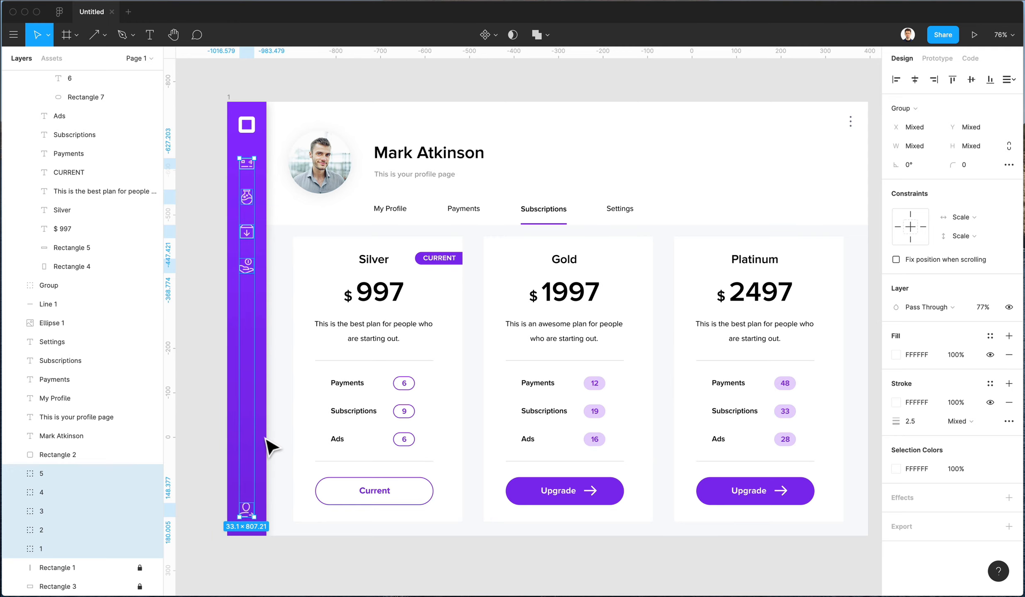
{"action": "key", "text": "super+g"}
{"action": "key", "text": "super+r"}
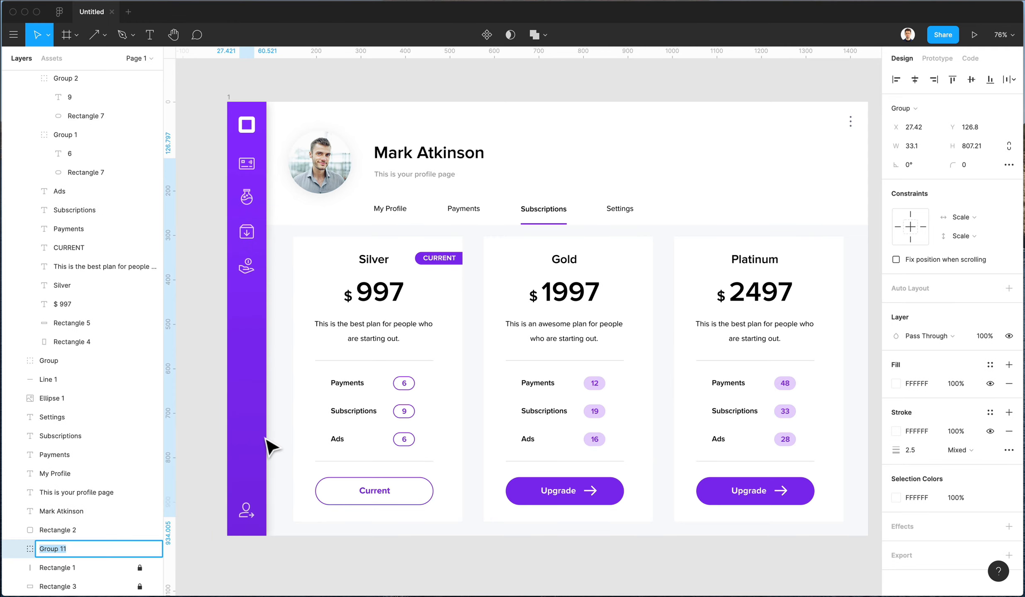
{"action": "type", "text": "Icons"}
{"action": "key", "text": "Return"}
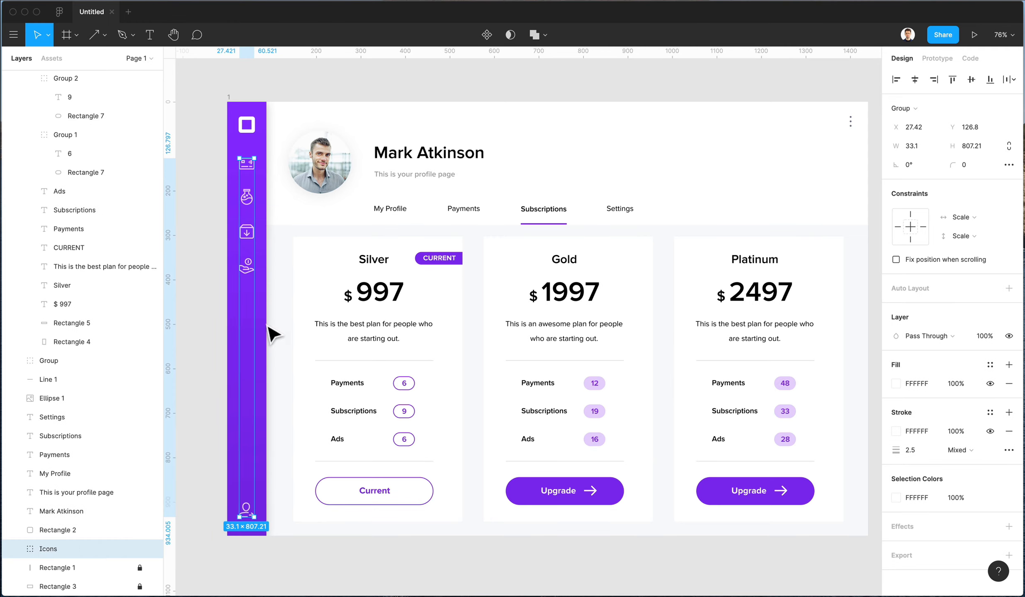
- Rename the purple sidebar rectangle as Background Side menu
{"action": "left_click", "coordinate": [267, 334]}
{"action": "right_click", "coordinate": [268, 334]}
{"action": "mouse_move", "coordinate": [300, 280]}
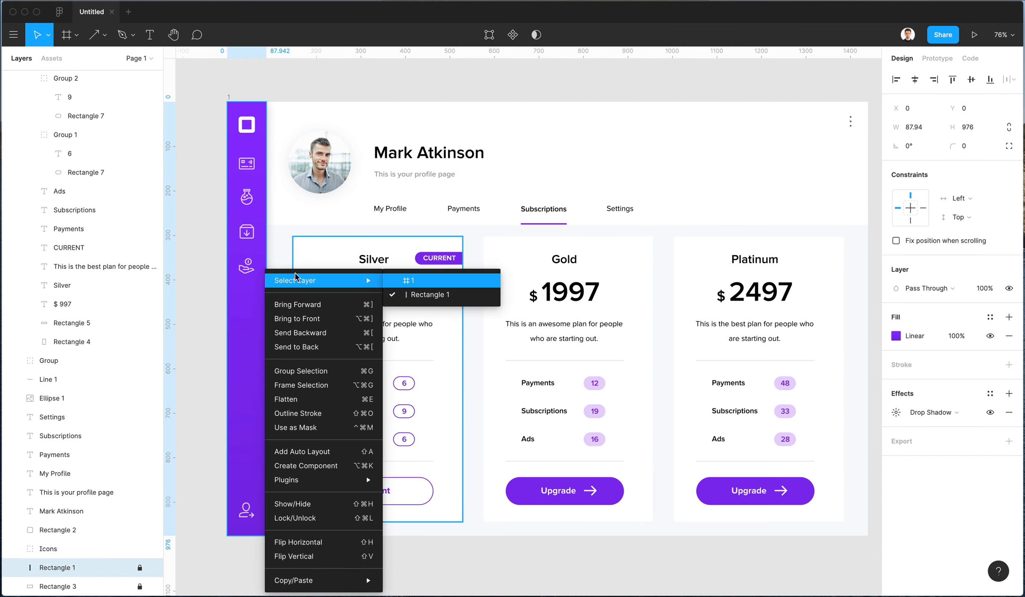
{"action": "left_click", "coordinate": [425, 293]}
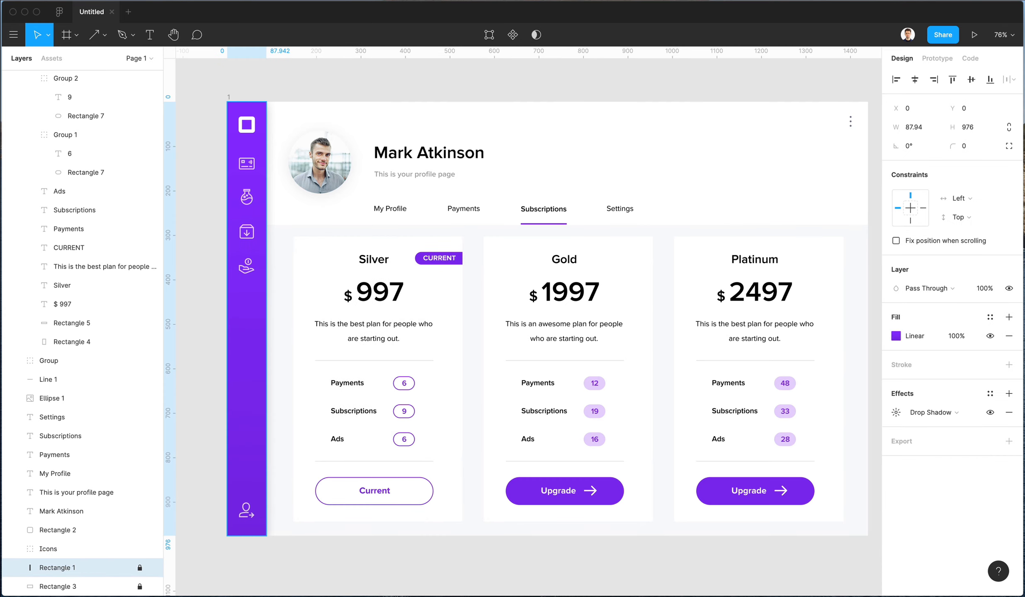
{"action": "double_click", "coordinate": [75, 569]}
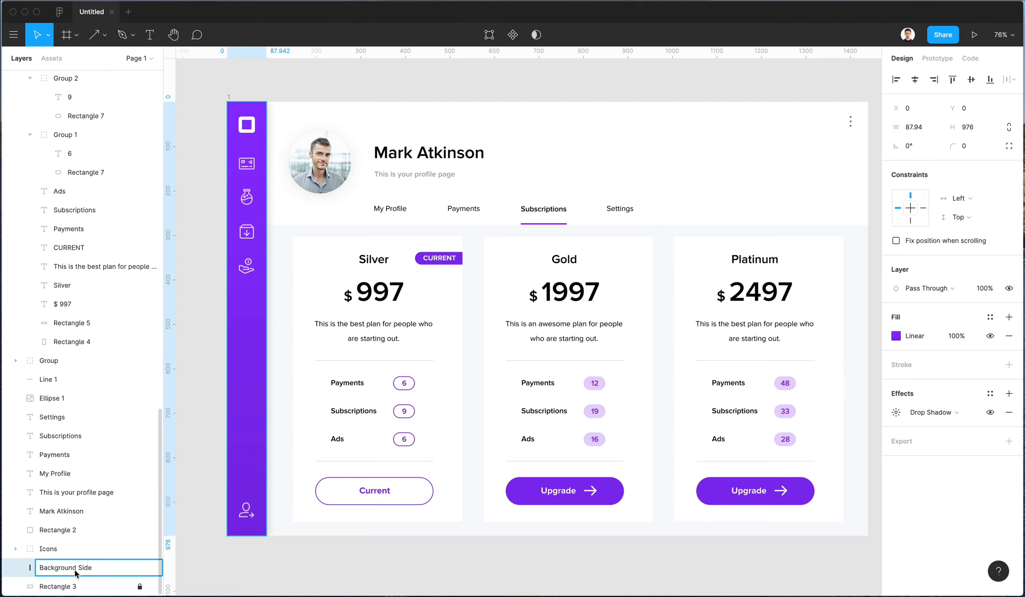
{"action": "type", "text": "Background Side menu"}
{"action": "key", "text": "Return"}
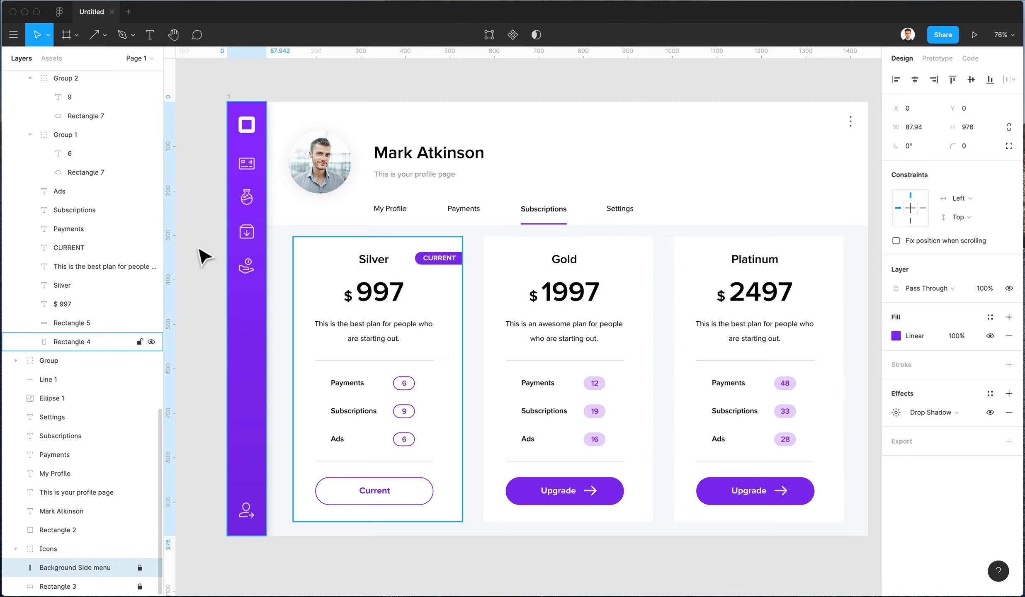
- Rename the white square at the top of the sidebar as Logo and dismiss the software update notice
{"action": "left_click", "coordinate": [256, 135]}
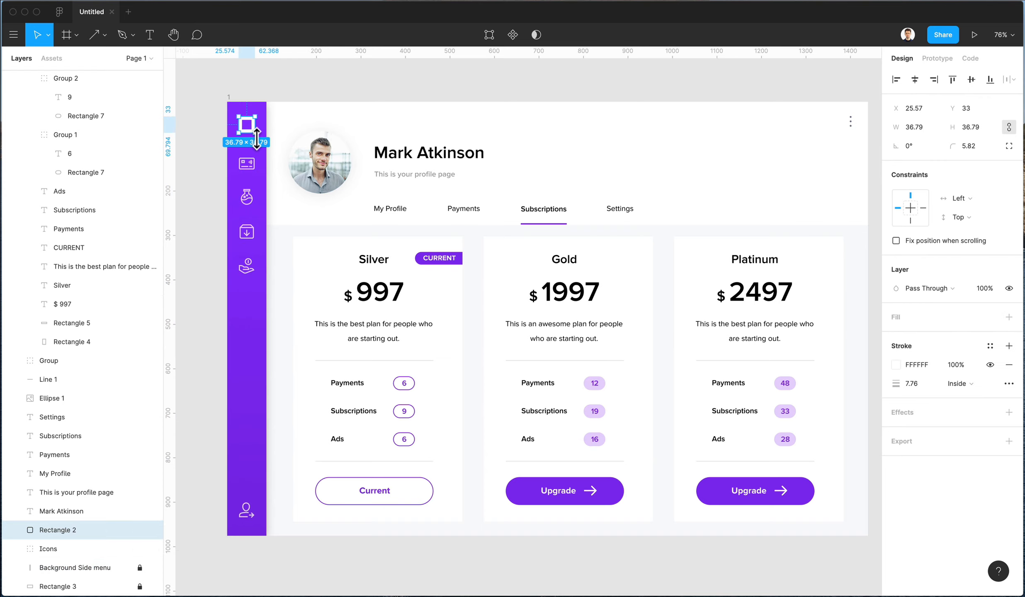
{"action": "key", "text": "super+r"}
{"action": "key", "text": "Return"}
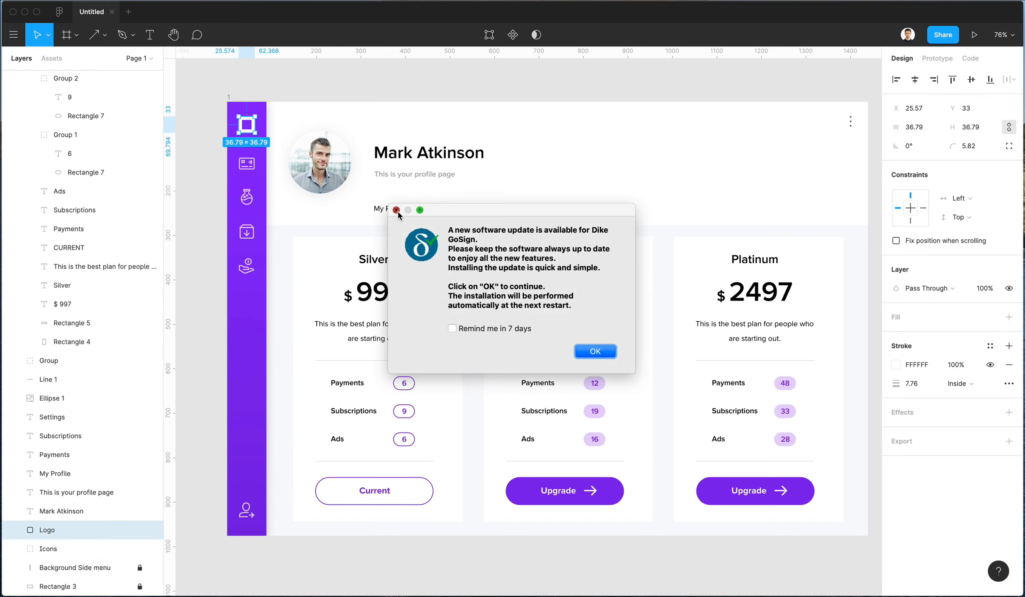
{"action": "left_click", "coordinate": [396, 210]}
- Group the Logo, Icons and Background Side menu layers and name the group Side Menu
{"action": "left_click", "coordinate": [222, 128]}
{"action": "left_click_drag", "start_coordinate": [213, 119], "coordinate": [275, 544]}
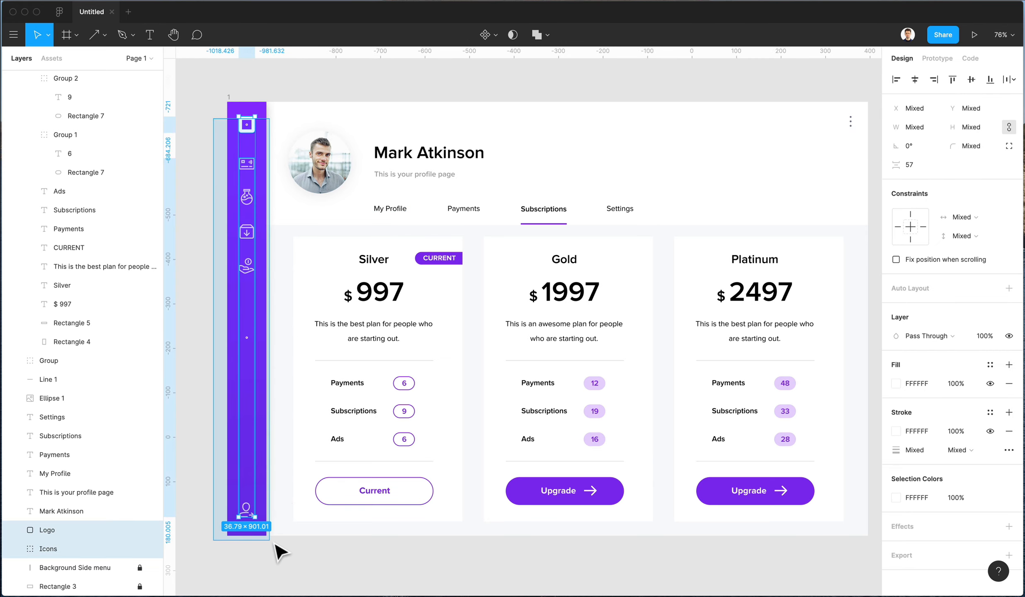
{"action": "scroll", "coordinate": [268, 545], "scroll_direction": "down", "scroll_amount": 1}
{"action": "left_click", "coordinate": [88, 564]}
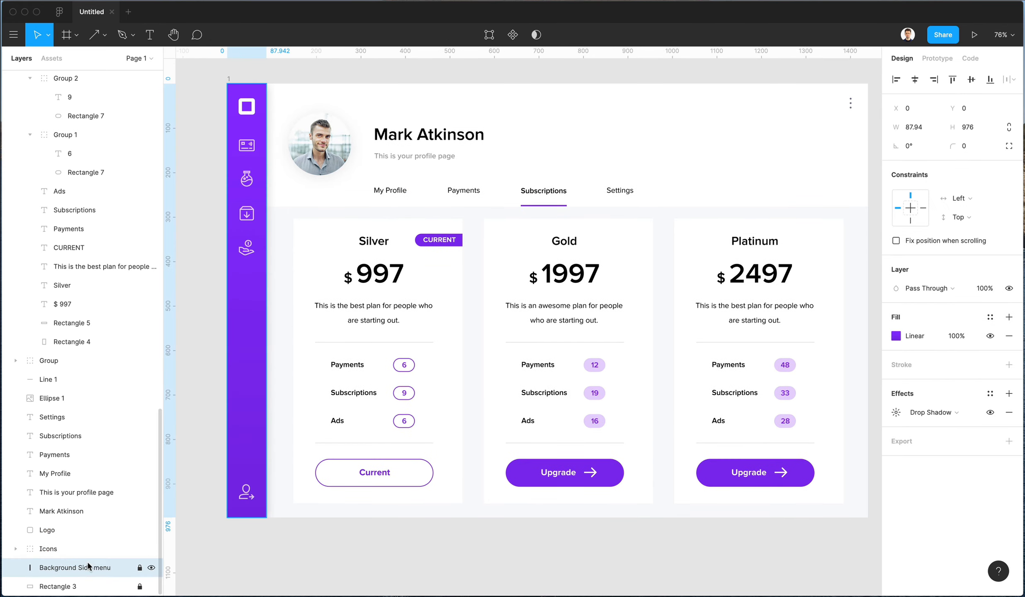
{"action": "left_click", "coordinate": [70, 526], "text": "shift"}
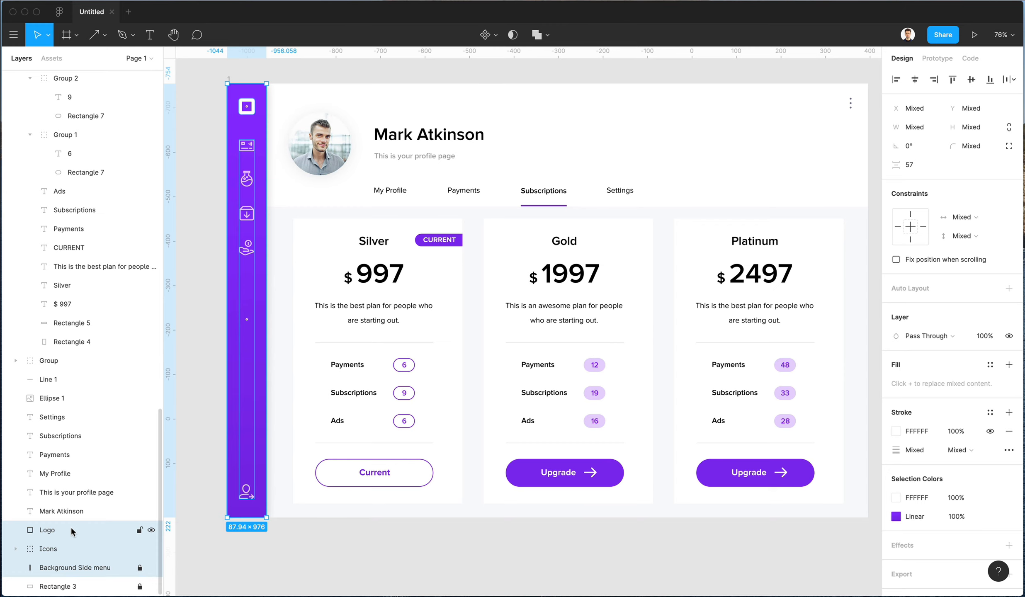
{"action": "key", "text": "super+g"}
{"action": "double_click", "coordinate": [75, 568]}
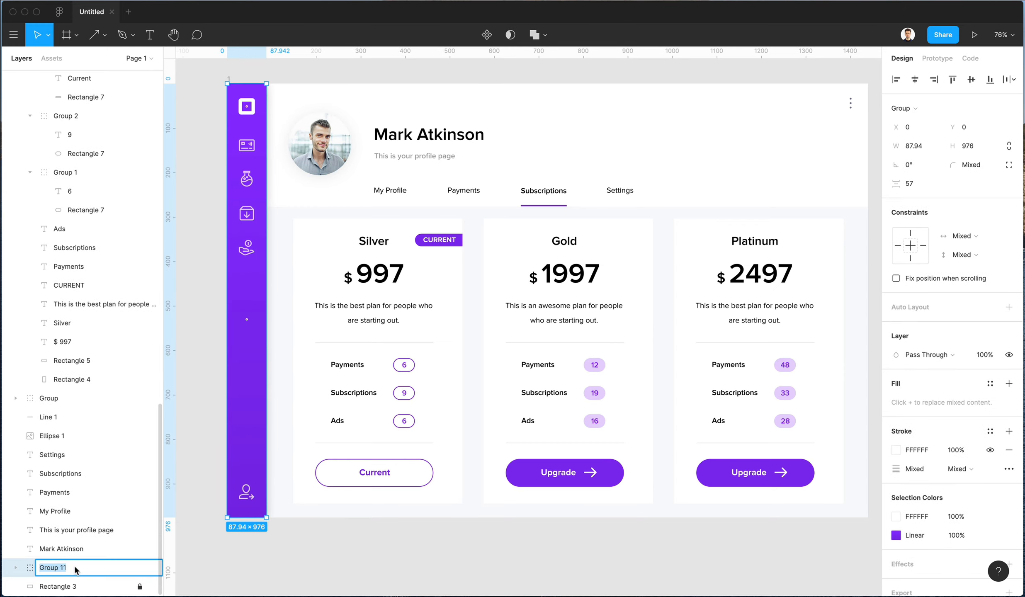
{"action": "type", "text": "Side Menu"}
{"action": "key", "text": "Return"}
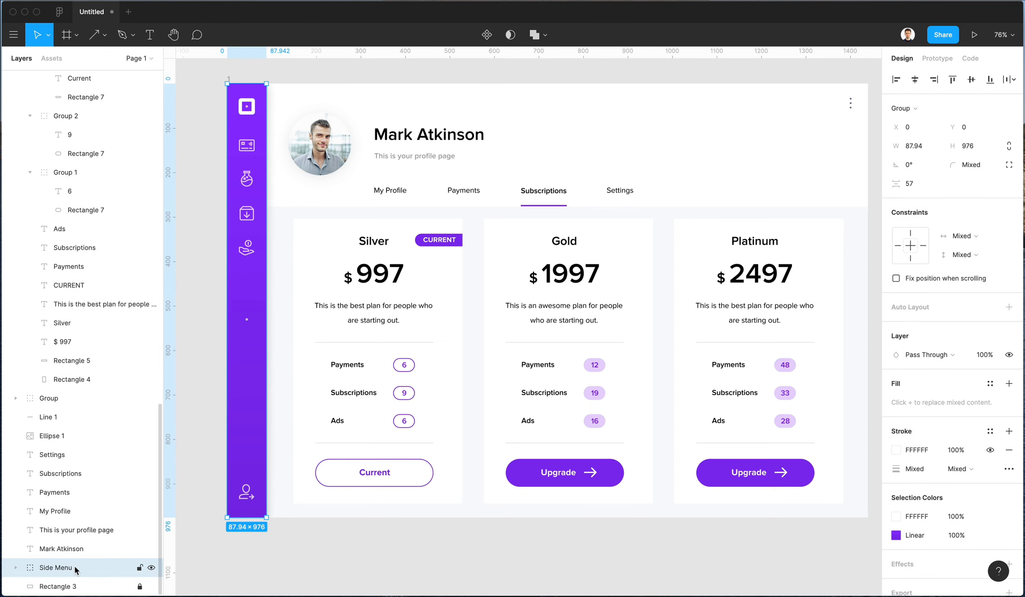
{"action": "left_click", "coordinate": [533, 168]}
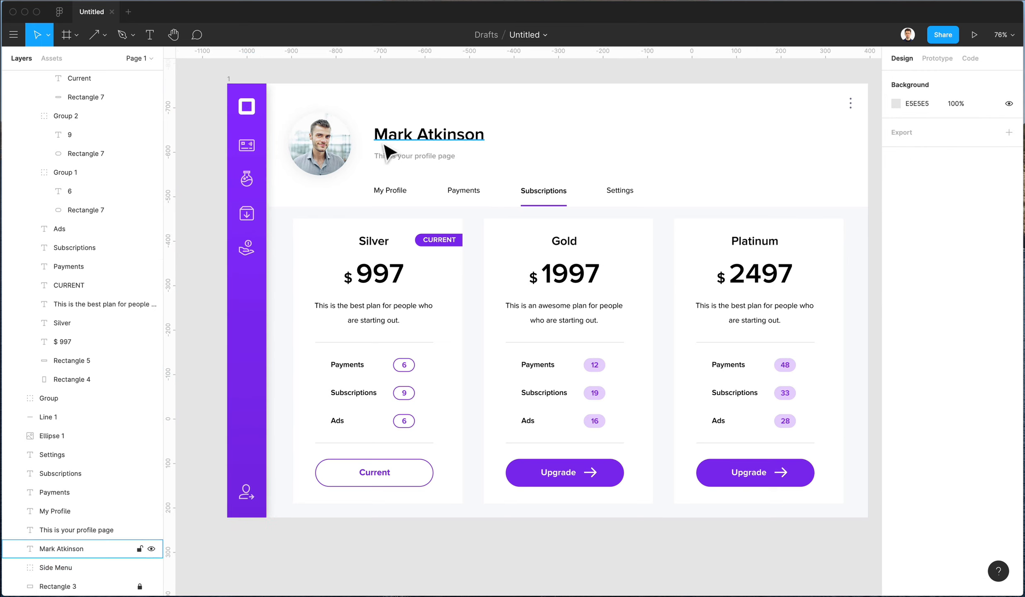
- Rename the round profile photo layer as Pic
{"action": "left_click", "coordinate": [326, 146]}
{"action": "left_click_drag", "start_coordinate": [299, 95], "coordinate": [509, 181]}
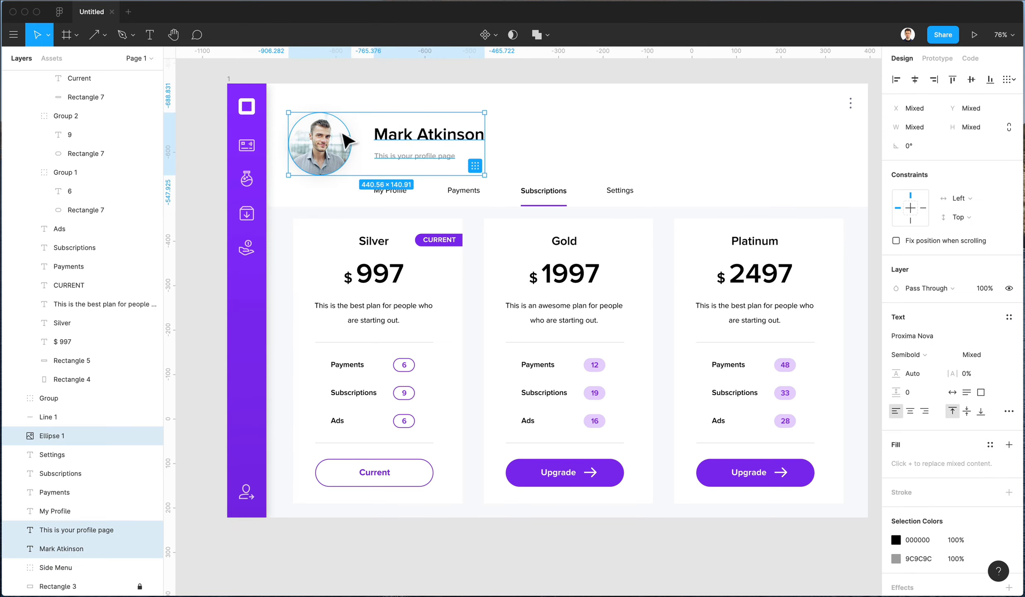
{"action": "left_click", "coordinate": [330, 137]}
{"action": "key", "text": "super+r"}
{"action": "type", "text": "Pi"}
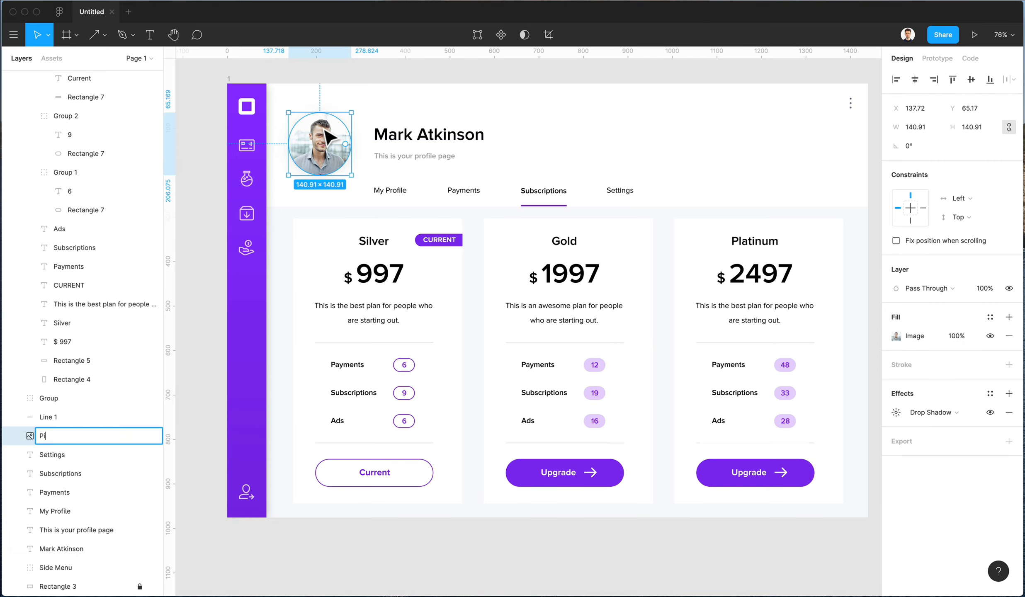
{"action": "type", "text": "c"}
{"action": "key", "text": "Return"}
{"action": "left_click", "coordinate": [620, 126]}
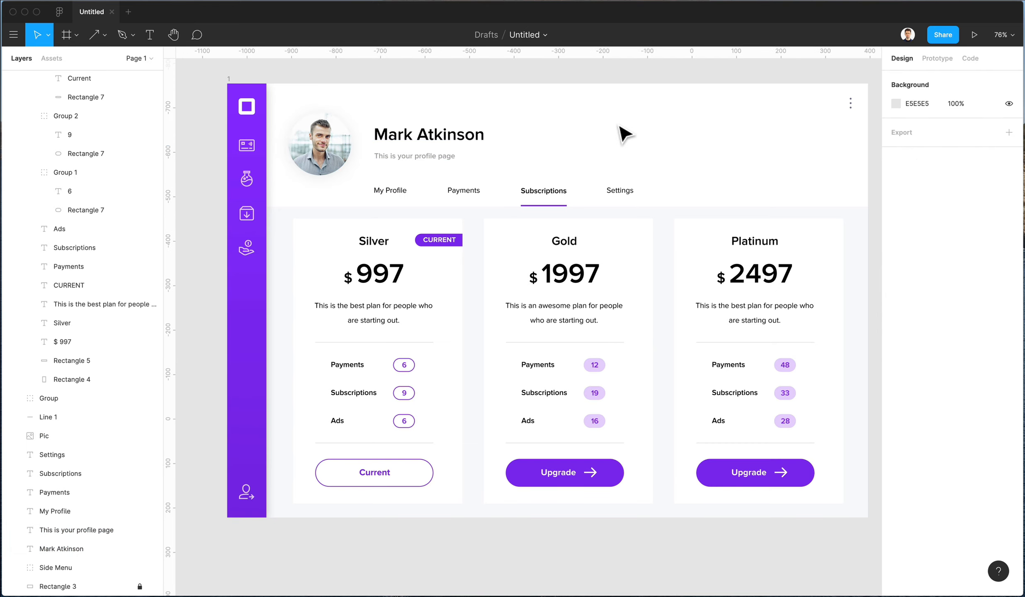
- Rename the three-dot icon group in the page header as Menu
{"action": "left_click", "coordinate": [851, 105]}
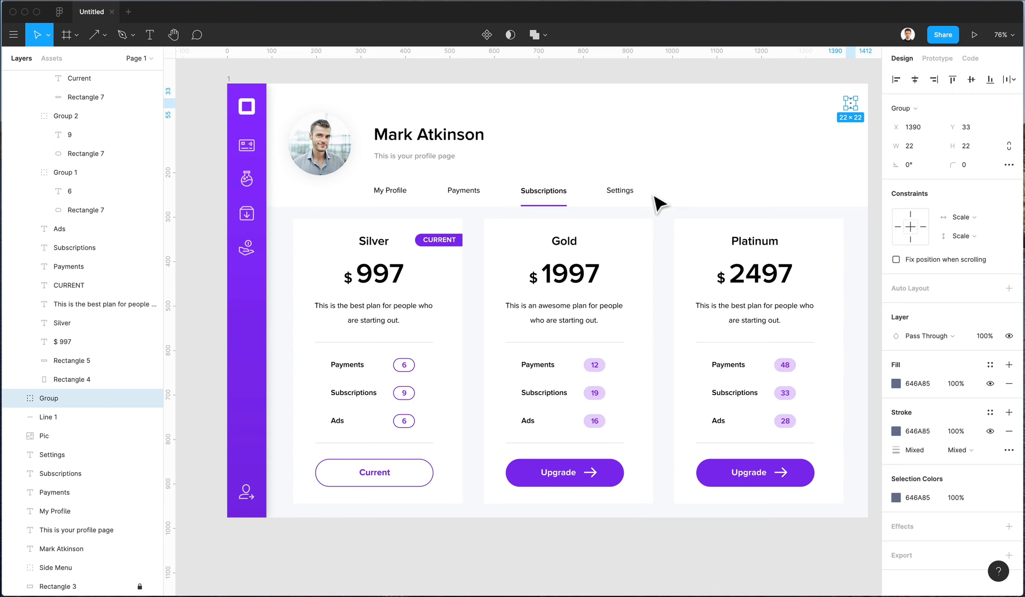
{"action": "key", "text": "super+r"}
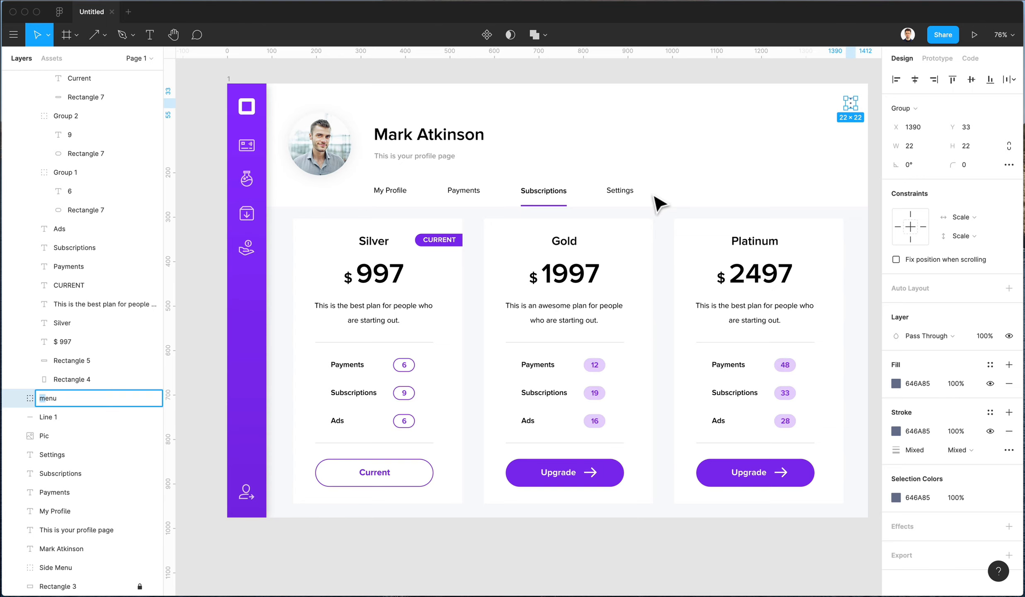
{"action": "type", "text": "M"}
{"action": "key", "text": "Return"}
{"action": "left_click", "coordinate": [623, 168]}
{"action": "scroll", "coordinate": [624, 168], "scroll_direction": "up", "scroll_amount": 2}
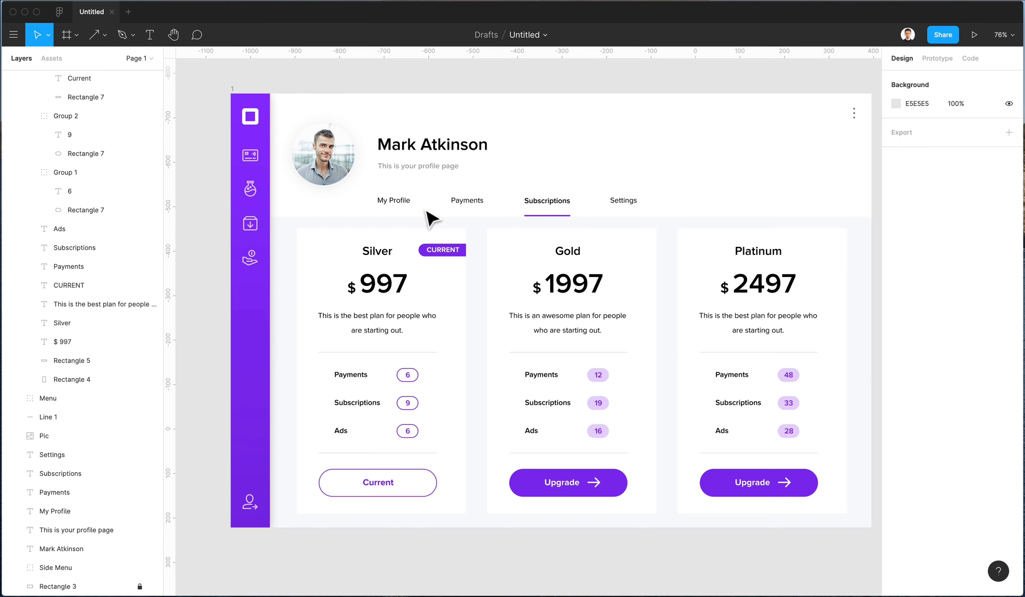
{"action": "scroll", "coordinate": [423, 217], "scroll_direction": "right", "scroll_amount": 1}
{"action": "scroll", "coordinate": [539, 189], "scroll_direction": "down", "scroll_amount": 1}
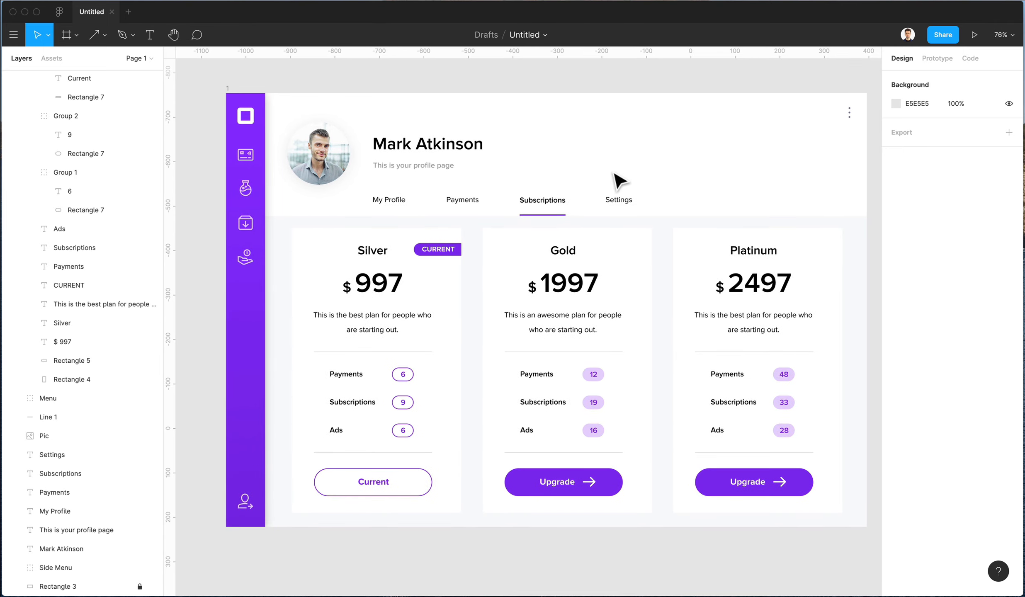
{"action": "scroll", "coordinate": [379, 200], "scroll_direction": "up", "scroll_amount": 2}
{"action": "scroll", "coordinate": [379, 201], "scroll_direction": "right", "scroll_amount": 1}
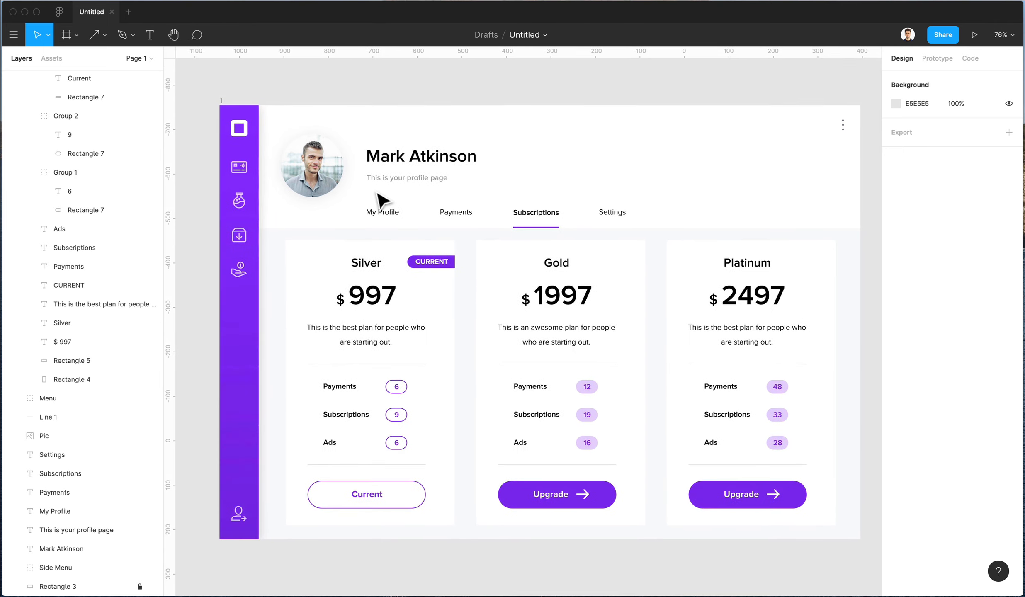
{"action": "scroll", "coordinate": [375, 195], "scroll_direction": "down", "scroll_amount": 1}
{"action": "scroll", "coordinate": [375, 195], "scroll_direction": "right", "scroll_amount": 2}
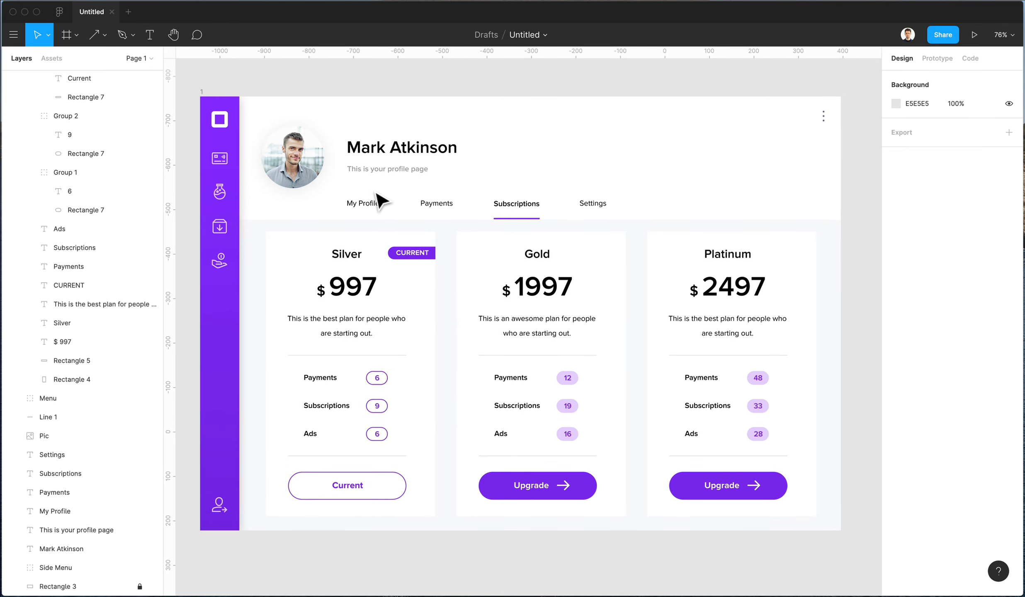
{"action": "scroll", "coordinate": [378, 195], "scroll_direction": "down", "scroll_amount": 1}
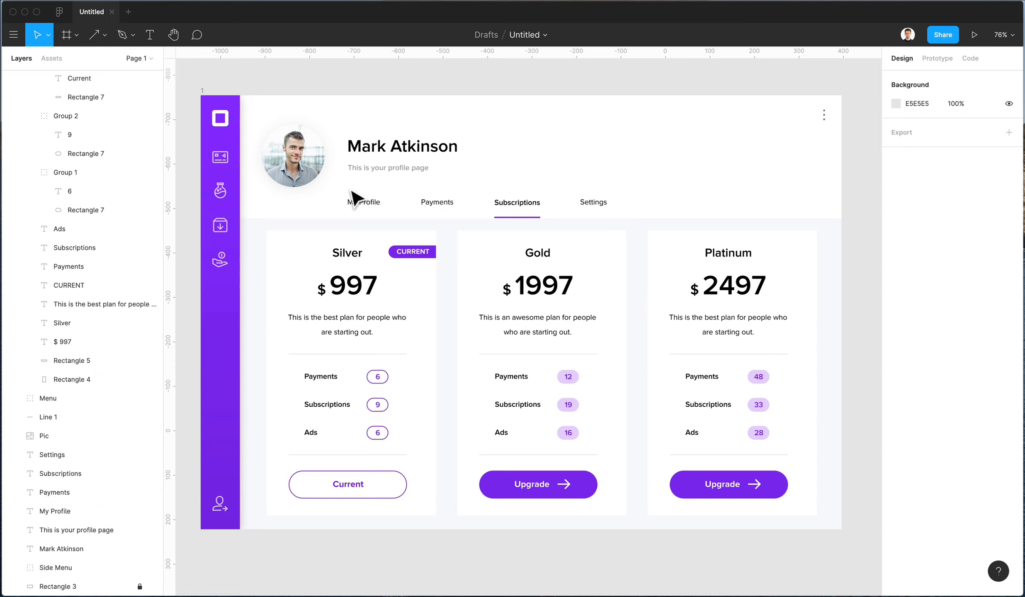
- Rename the purple underline below the Subscriptions tab as Line
{"action": "left_click_drag", "start_coordinate": [346, 185], "coordinate": [690, 225]}
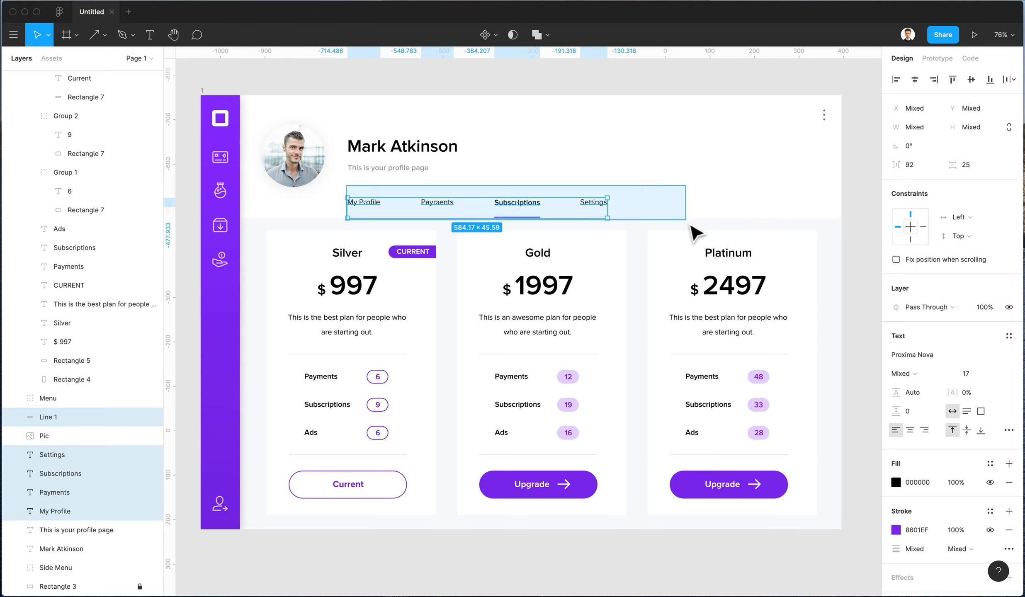
{"action": "scroll", "coordinate": [690, 225], "scroll_direction": "left", "scroll_amount": 1}
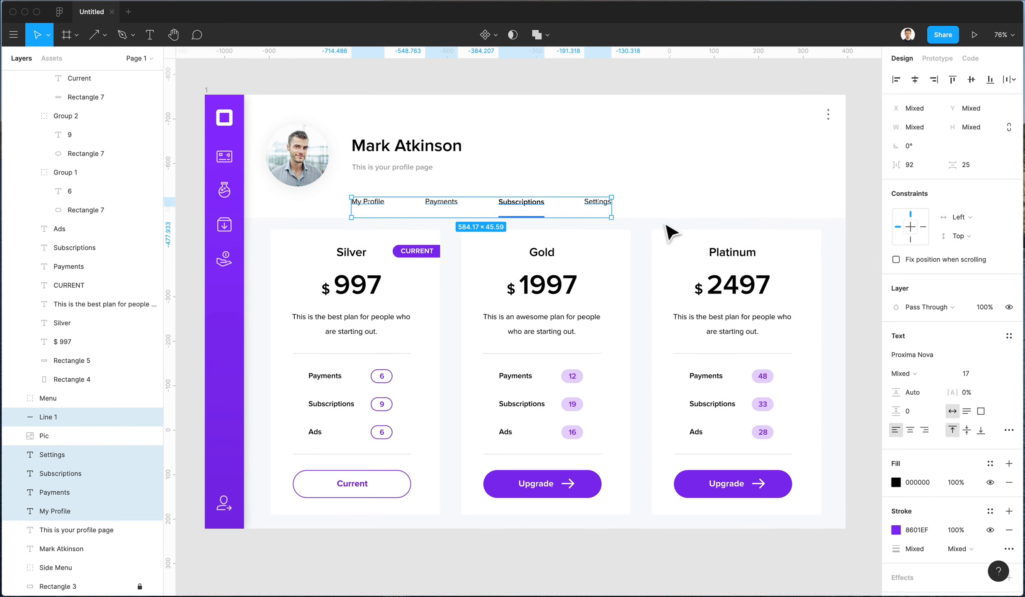
{"action": "key", "text": "Escape"}
{"action": "left_click", "coordinate": [528, 220]}
{"action": "key", "text": "super+r"}
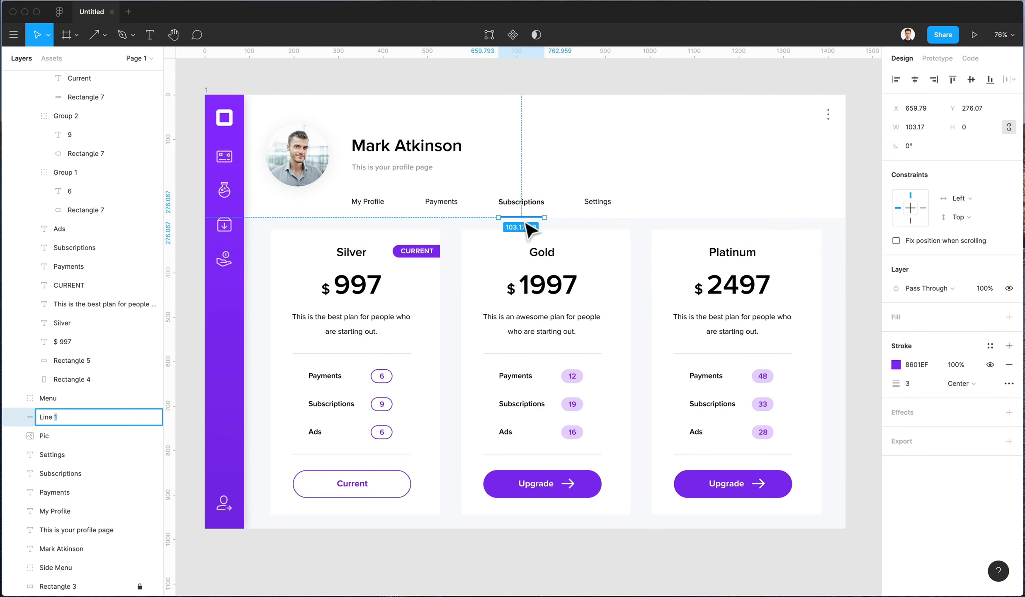
{"action": "key", "text": "BackSpace"}
{"action": "key", "text": "Return"}
{"action": "left_click", "coordinate": [597, 168]}
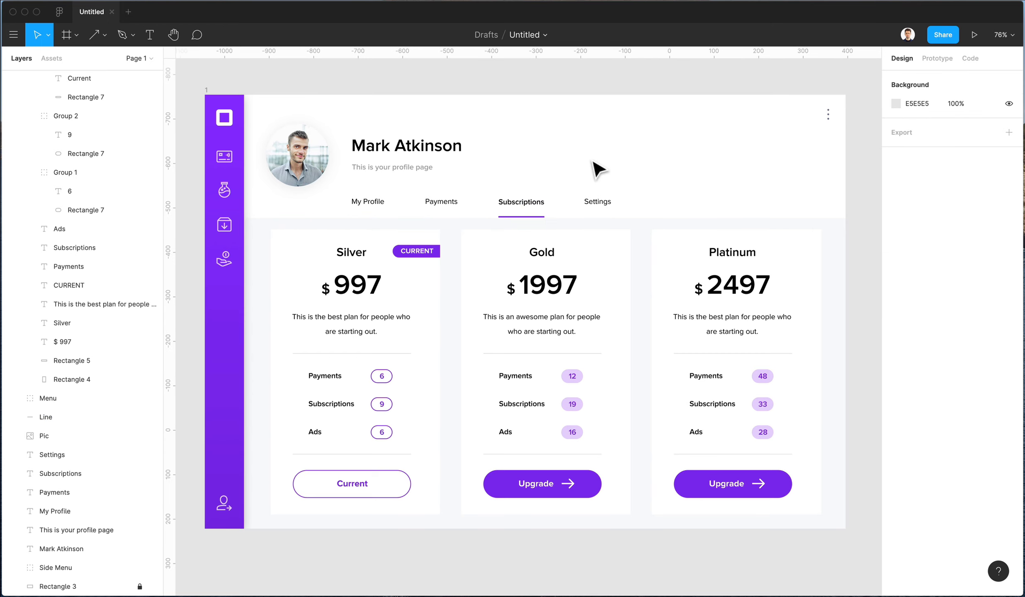
- Group the four tab labels together with the purple underline and name the group Menu
{"action": "scroll", "coordinate": [593, 177], "scroll_direction": "down", "scroll_amount": 2}
{"action": "scroll", "coordinate": [591, 176], "scroll_direction": "up", "scroll_amount": 4}
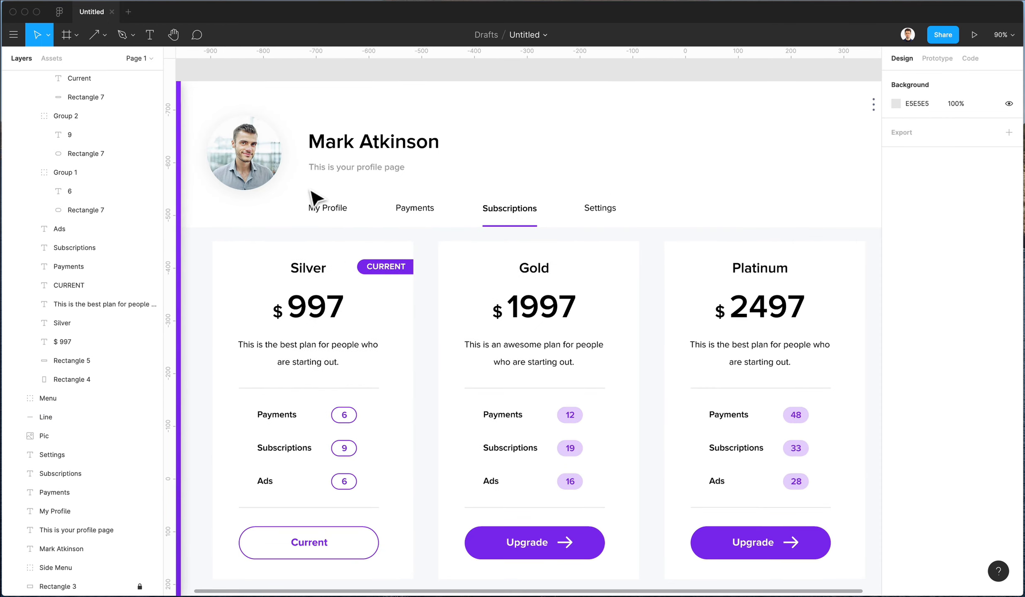
{"action": "left_click_drag", "start_coordinate": [305, 186], "coordinate": [647, 240]}
{"action": "key", "text": "super+g"}
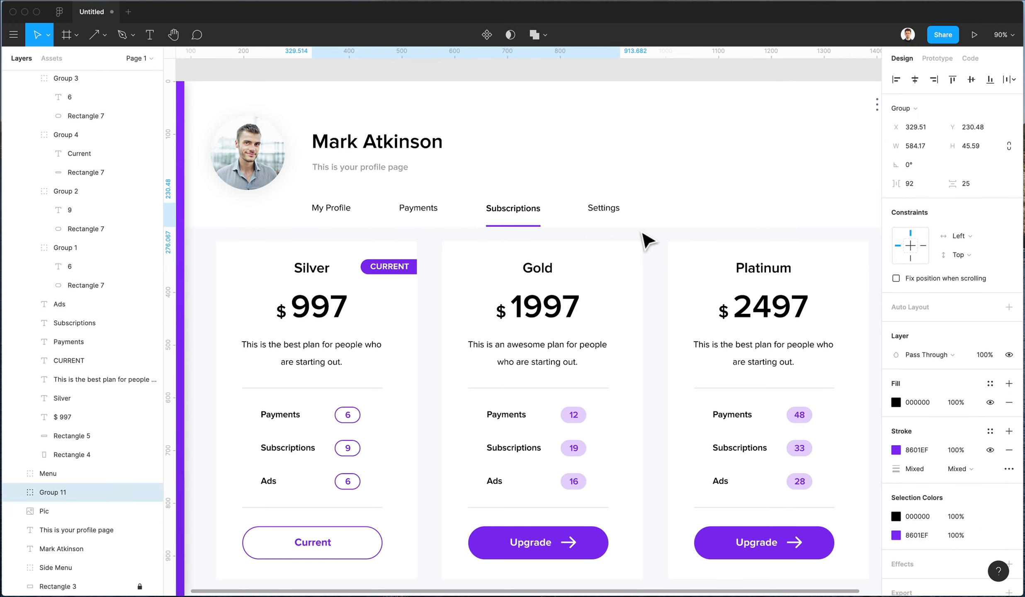
{"action": "key", "text": "super+r"}
{"action": "type", "text": "Menu"}
{"action": "key", "text": "Return"}
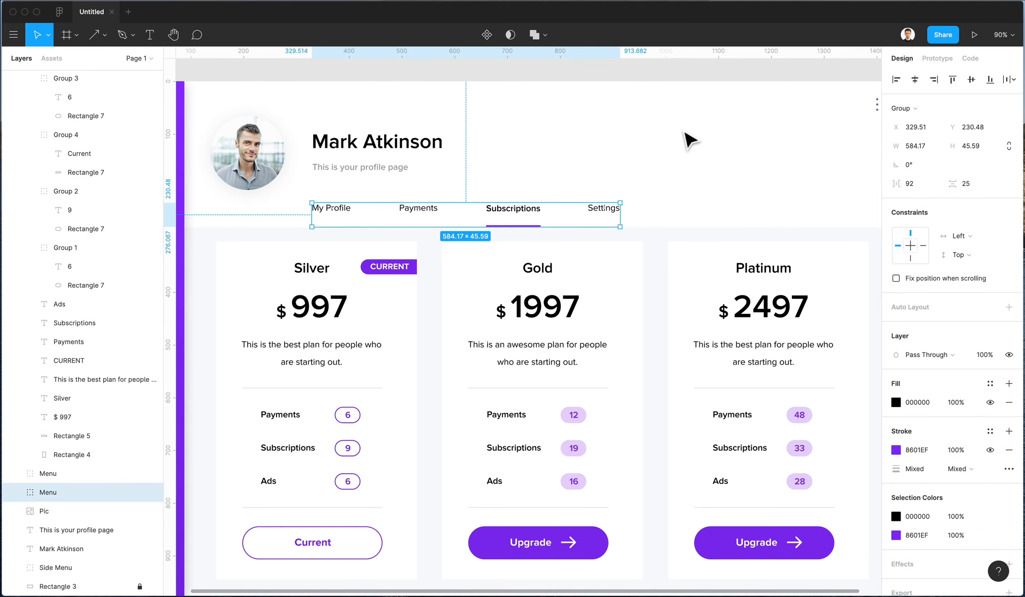
{"action": "left_click", "coordinate": [682, 133]}
- Group the profile photo, the person's name and the subtitle, and name the group with the person's first name
{"action": "left_click_drag", "start_coordinate": [238, 116], "coordinate": [432, 195]}
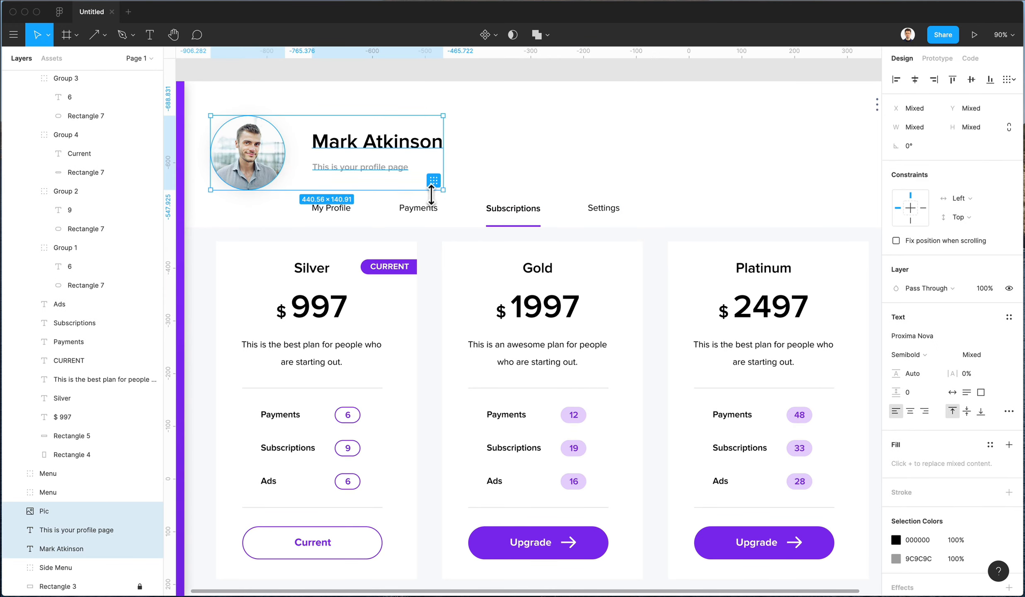
{"action": "key", "text": "super+g"}
{"action": "key", "text": "super+r"}
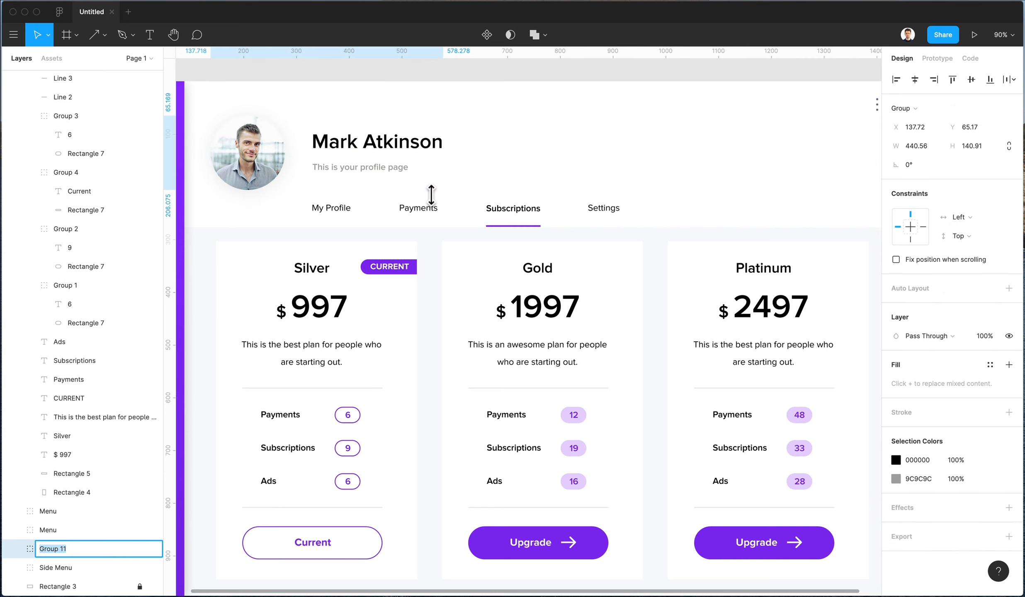
{"action": "type", "text": "Mark"}
{"action": "key", "text": "Return"}
{"action": "left_click", "coordinate": [524, 169]}
{"action": "key", "text": "shift+1"}
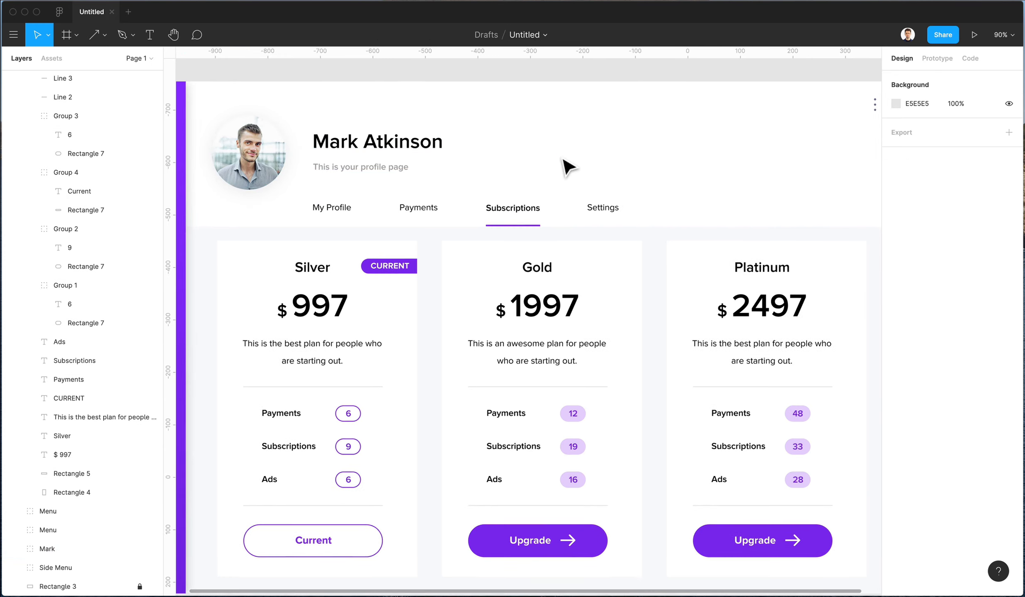
- Rename the three-dot icon group in the page header as Dots
{"action": "left_click", "coordinate": [799, 117]}
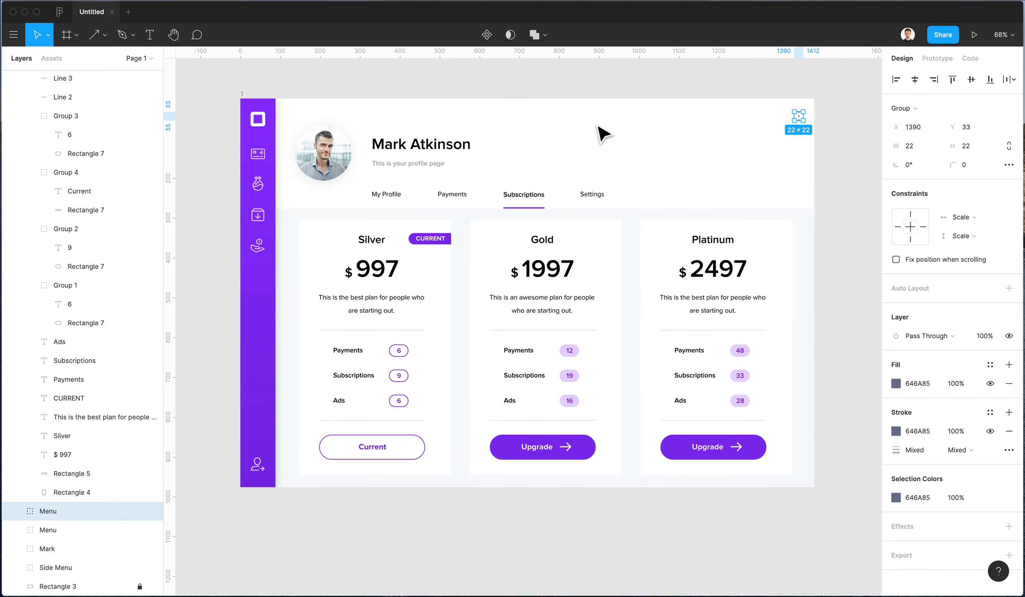
{"action": "left_click_drag", "start_coordinate": [294, 100], "coordinate": [829, 216]}
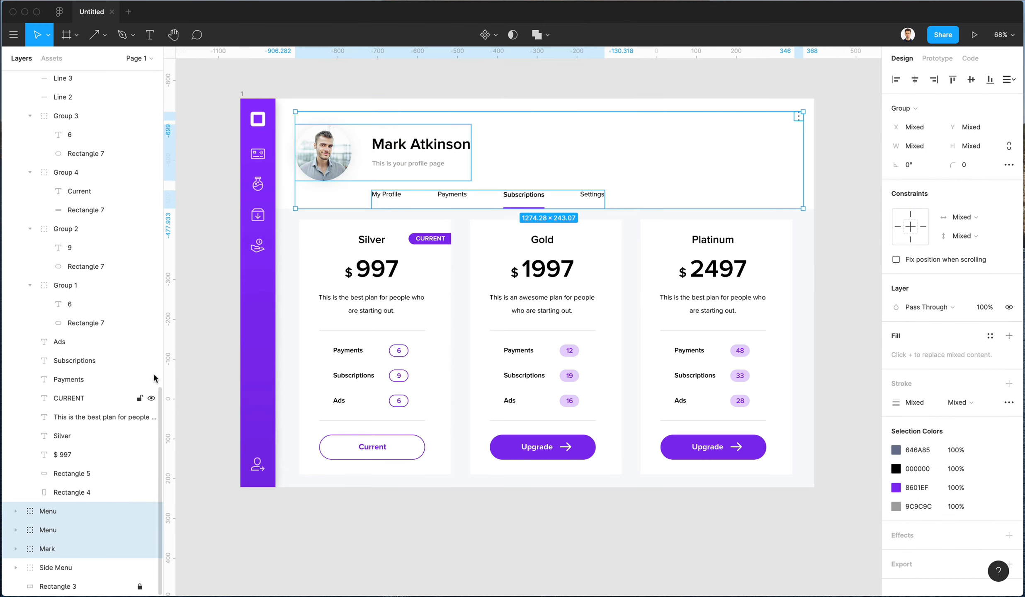
{"action": "left_click", "coordinate": [875, 95]}
{"action": "left_click", "coordinate": [801, 120]}
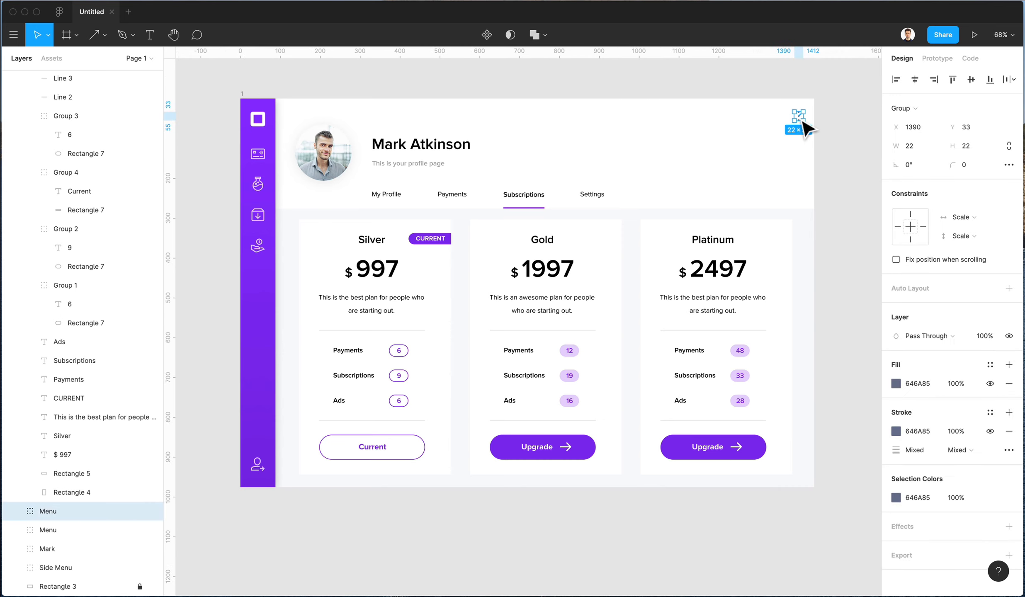
{"action": "key", "text": "super+r"}
{"action": "type", "text": "Dots"}
{"action": "key", "text": "Return"}
{"action": "left_click", "coordinate": [500, 95]}
- Group the Dots, Menu and profile header groups and name the new group Top area
{"action": "left_click_drag", "start_coordinate": [311, 92], "coordinate": [832, 214]}
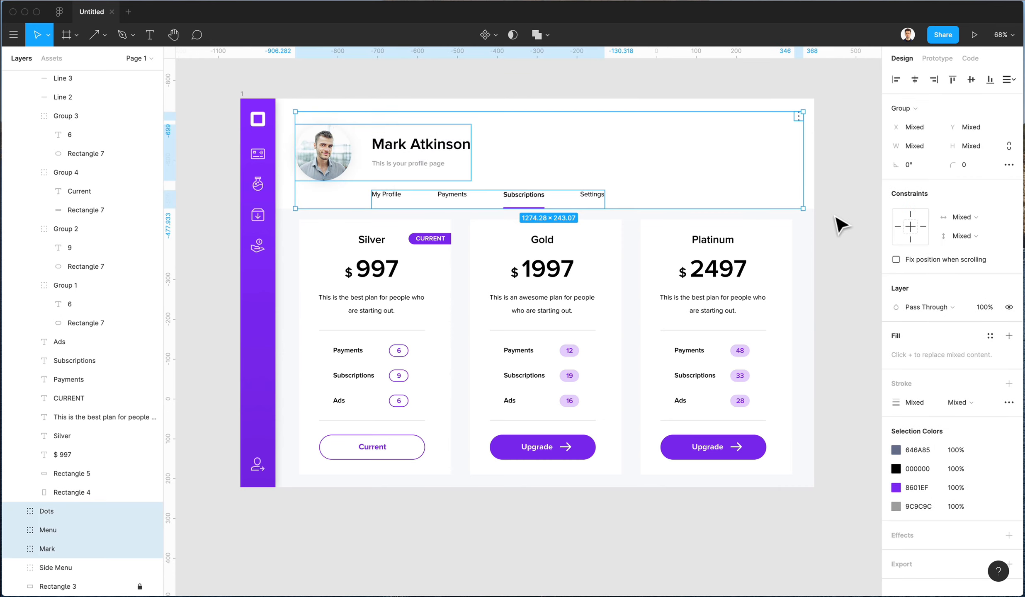
{"action": "key", "text": "super+g"}
{"action": "key", "text": "super+r"}
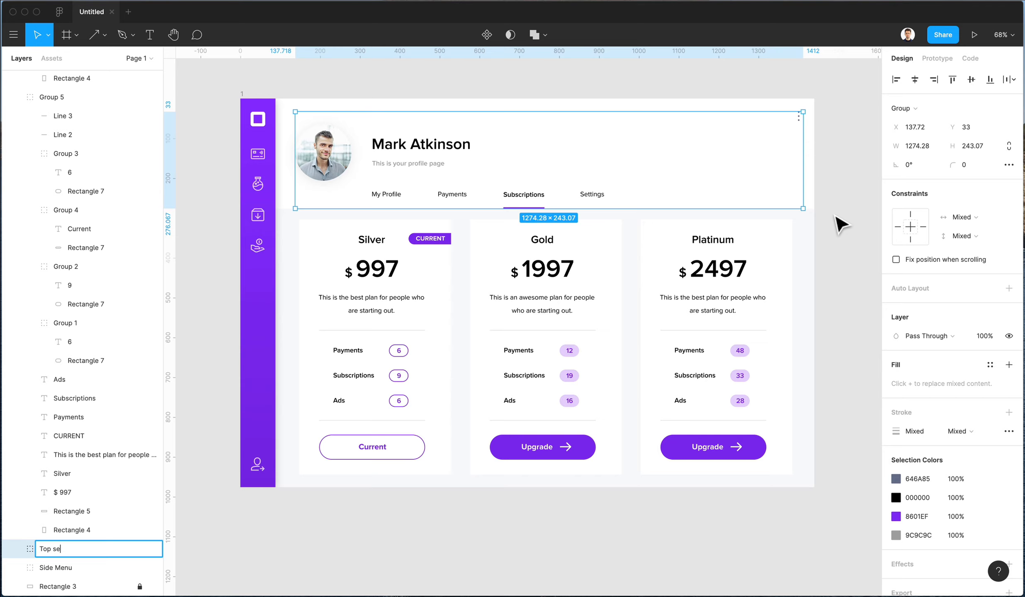
{"action": "type", "text": "Top area"}
{"action": "key", "text": "Return"}
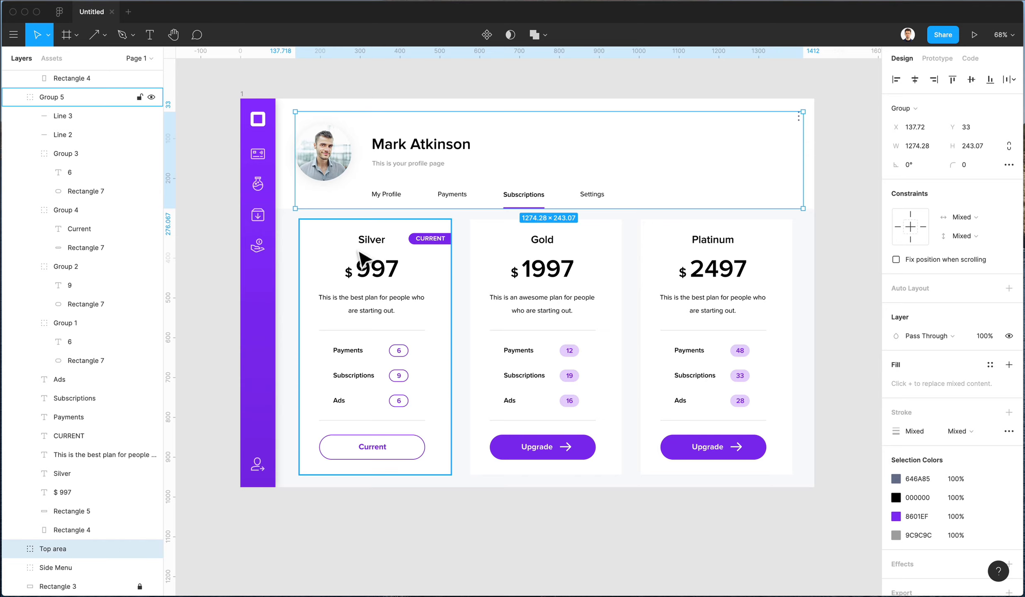
{"action": "key", "text": "Escape"}
- Ungroup the Gold, Platinum and Silver plan cards
{"action": "left_click", "coordinate": [322, 234]}
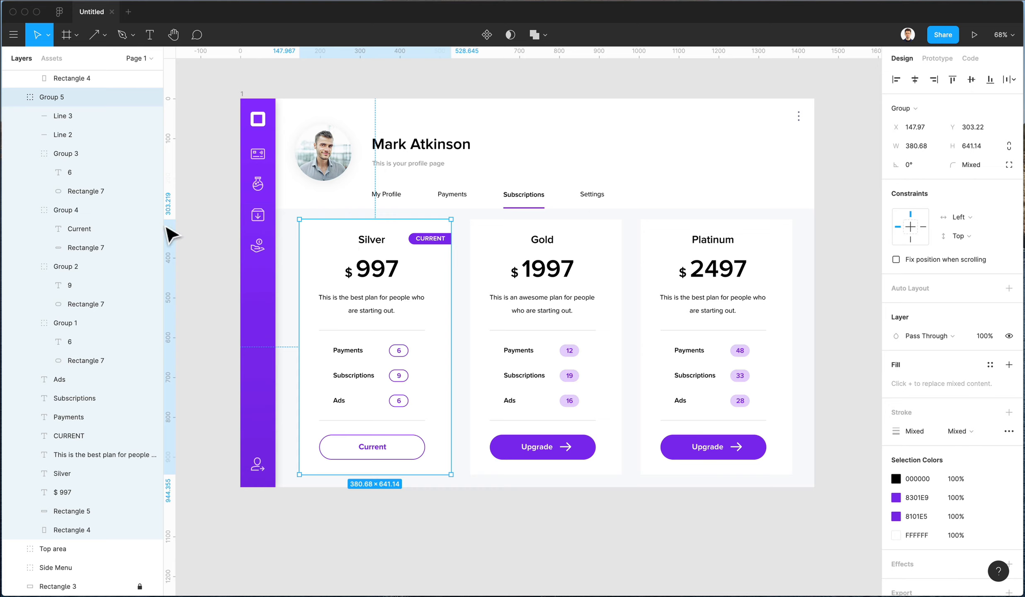
{"action": "left_click", "coordinate": [16, 98]}
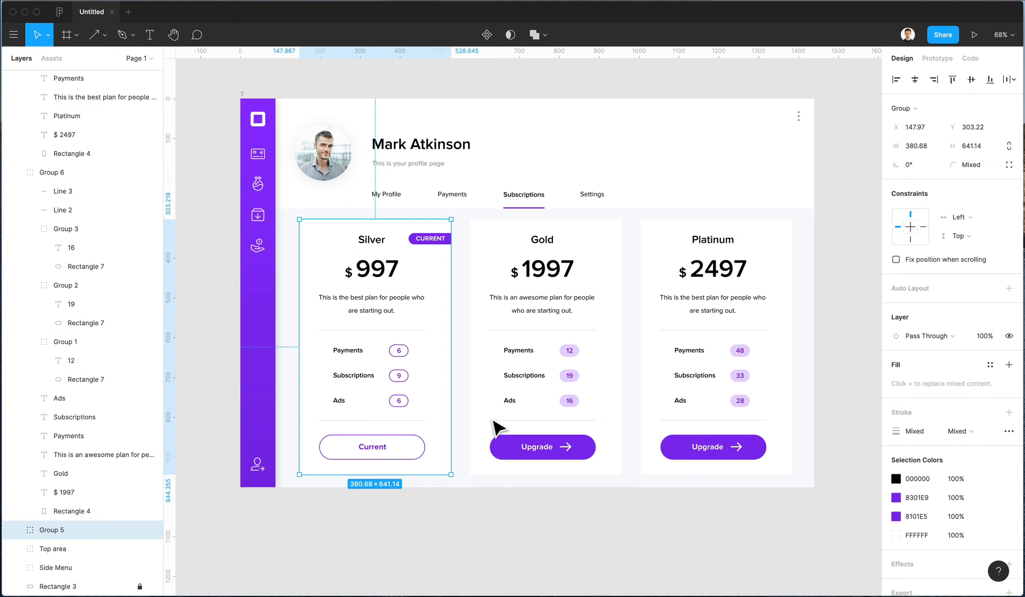
{"action": "left_click", "coordinate": [566, 301]}
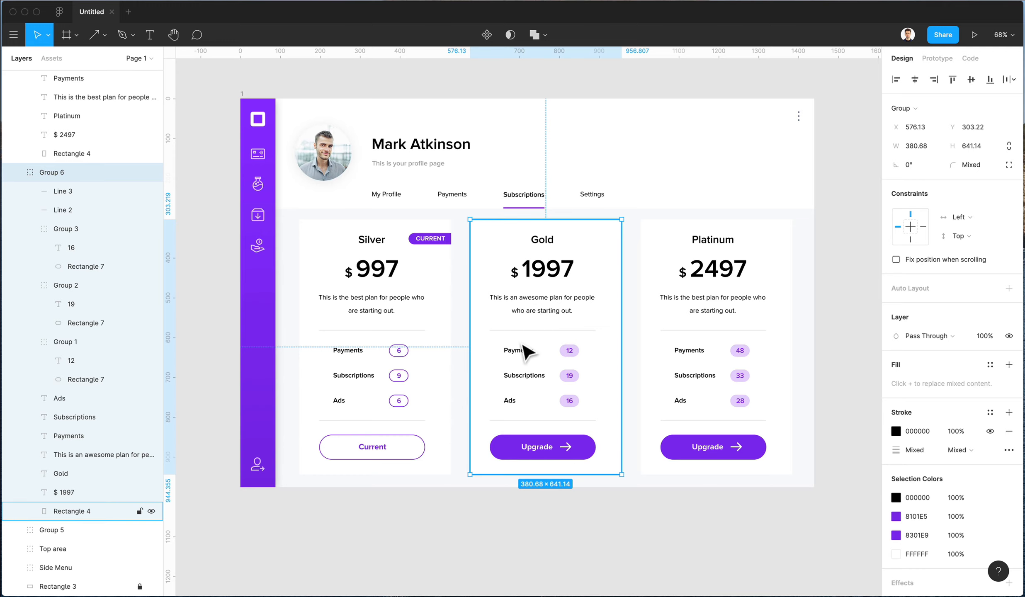
{"action": "key", "text": "super+shift+g"}
{"action": "left_click", "coordinate": [367, 408]}
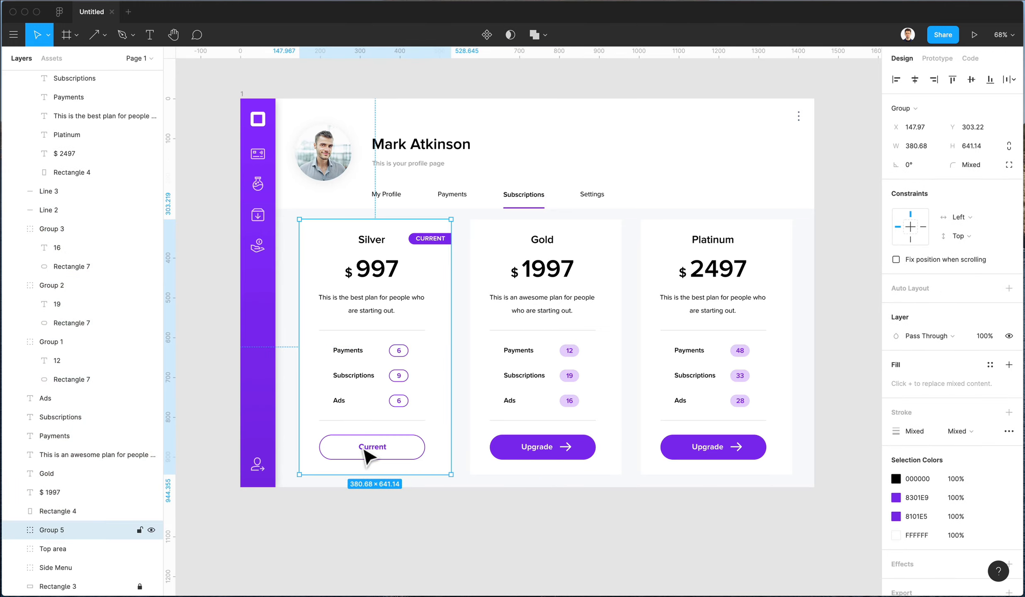
{"action": "left_click", "coordinate": [688, 323]}
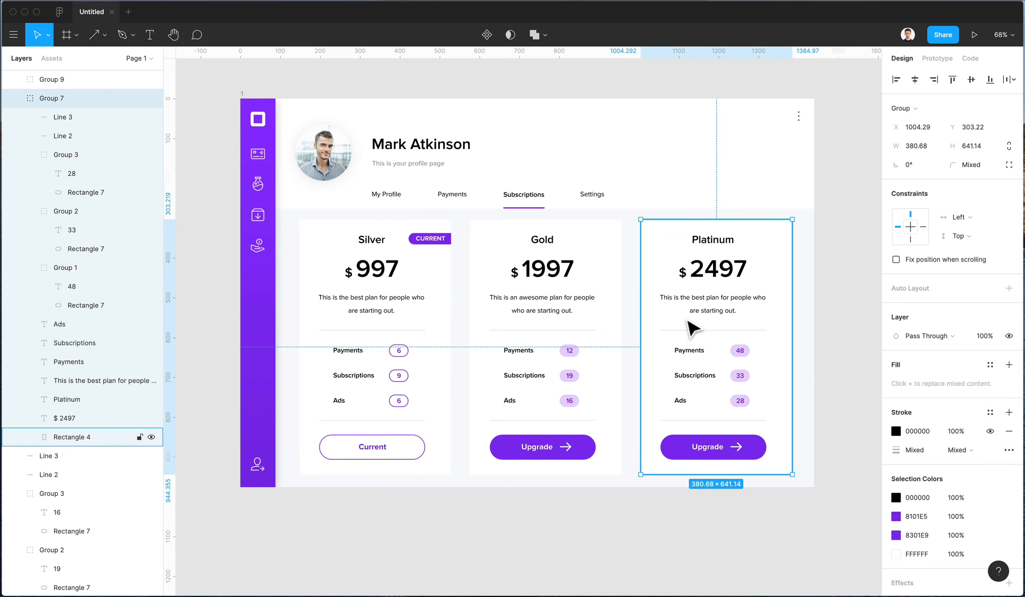
{"action": "key", "text": "super+shift+g"}
{"action": "key", "text": "Escape"}
{"action": "left_click", "coordinate": [358, 251]}
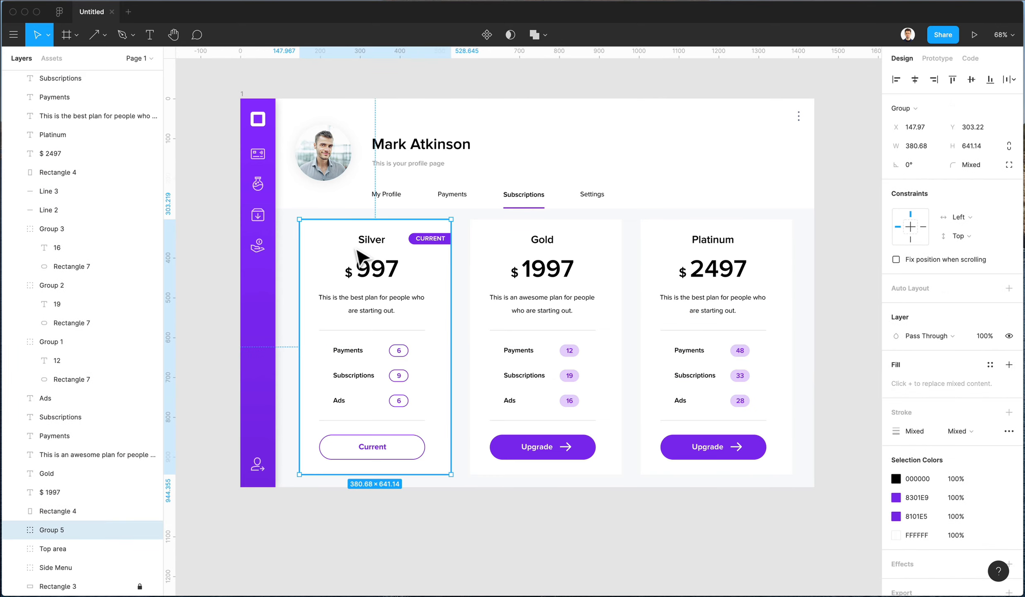
{"action": "key", "text": "super+shift+g"}
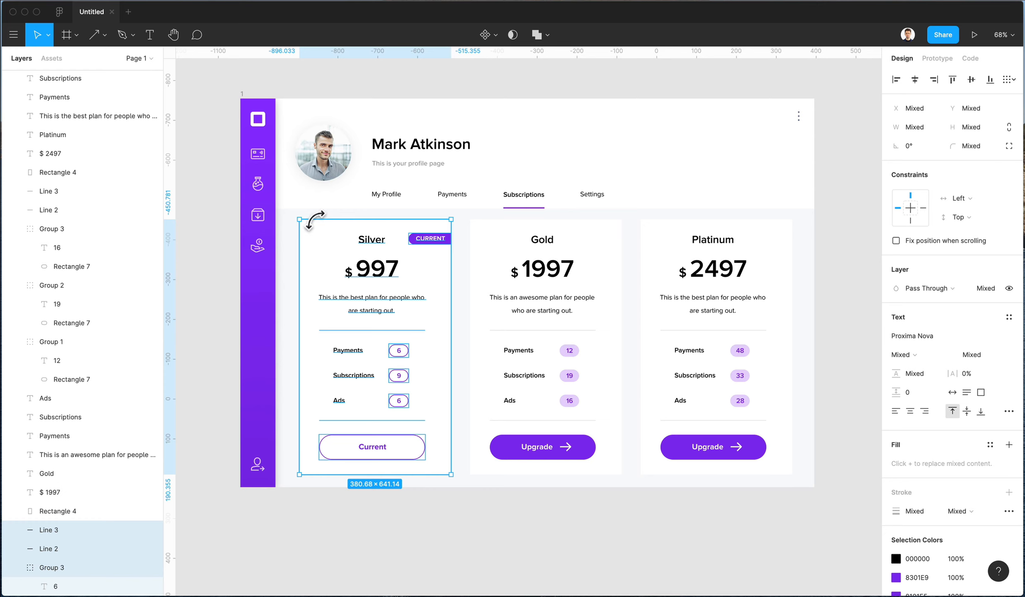
{"action": "key", "text": "Escape"}
- Regroup the Silver, Gold and Platinum plan cards separately, each with all its contents including its button
{"action": "left_click_drag", "start_coordinate": [289, 214], "coordinate": [460, 506]}
{"action": "left_click_drag", "start_coordinate": [458, 213], "coordinate": [630, 484]}
{"action": "key", "text": "super+g"}
{"action": "key", "text": "Escape"}
{"action": "left_click_drag", "start_coordinate": [633, 213], "coordinate": [831, 515]}
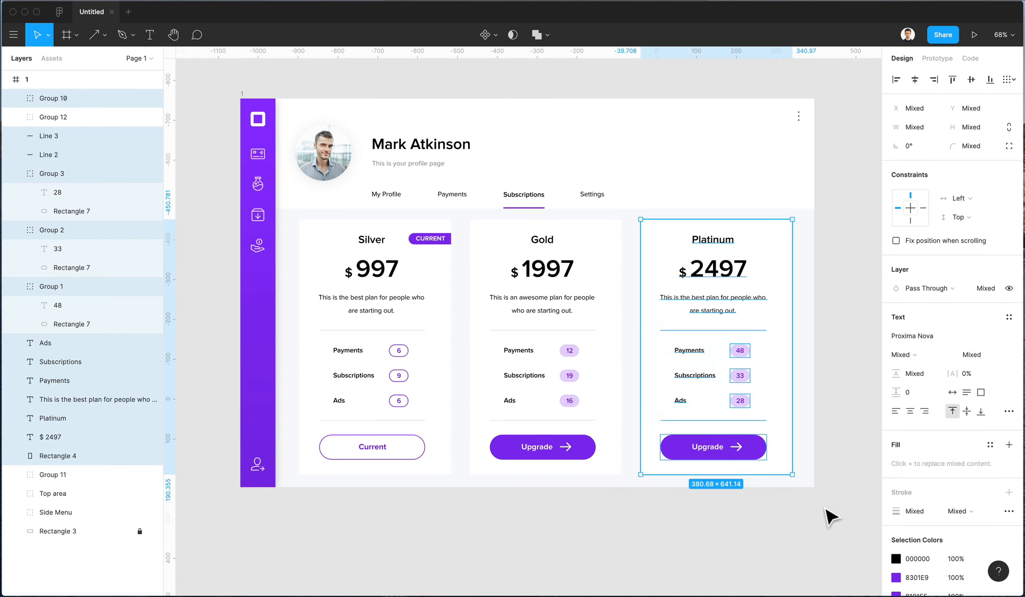
{"action": "key", "text": "super+g"}
{"action": "scroll", "coordinate": [509, 344], "scroll_direction": "up", "scroll_amount": 5}
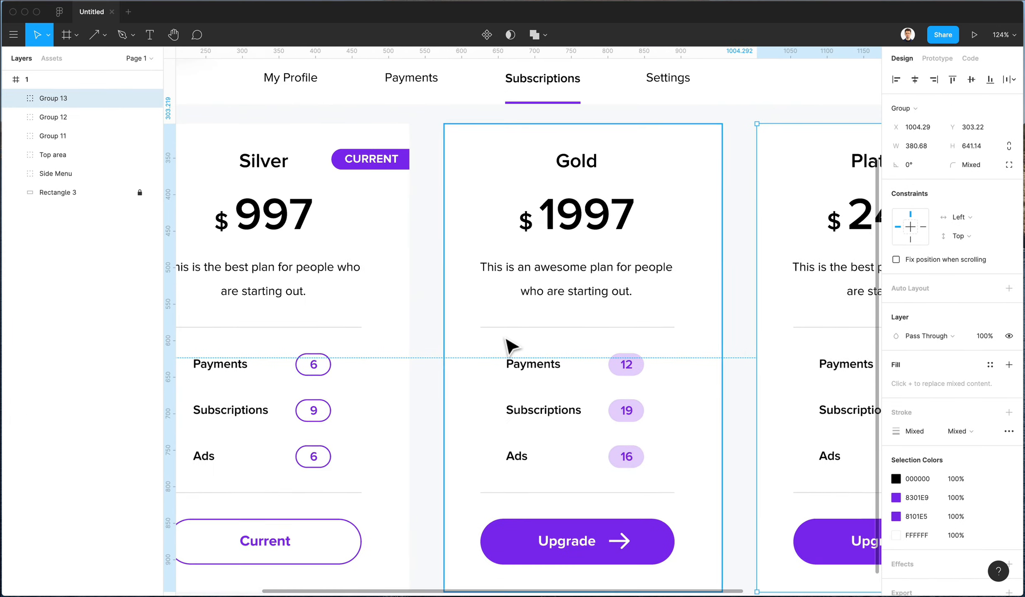
- Rename the Silver plan card's group as 1
{"action": "scroll", "coordinate": [419, 203], "scroll_direction": "up", "scroll_amount": 3}
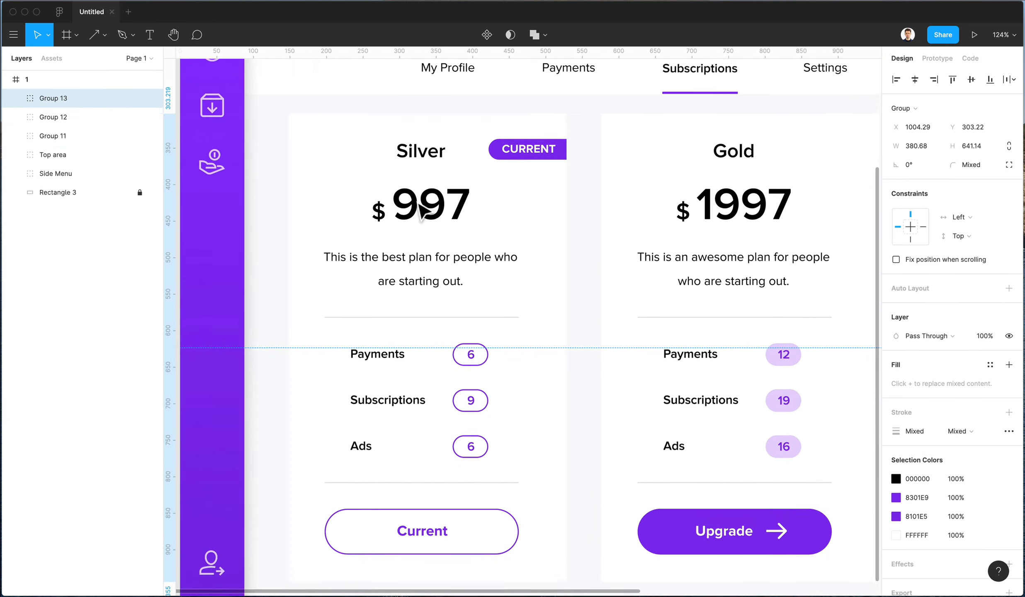
{"action": "scroll", "coordinate": [425, 212], "scroll_direction": "right", "scroll_amount": 3}
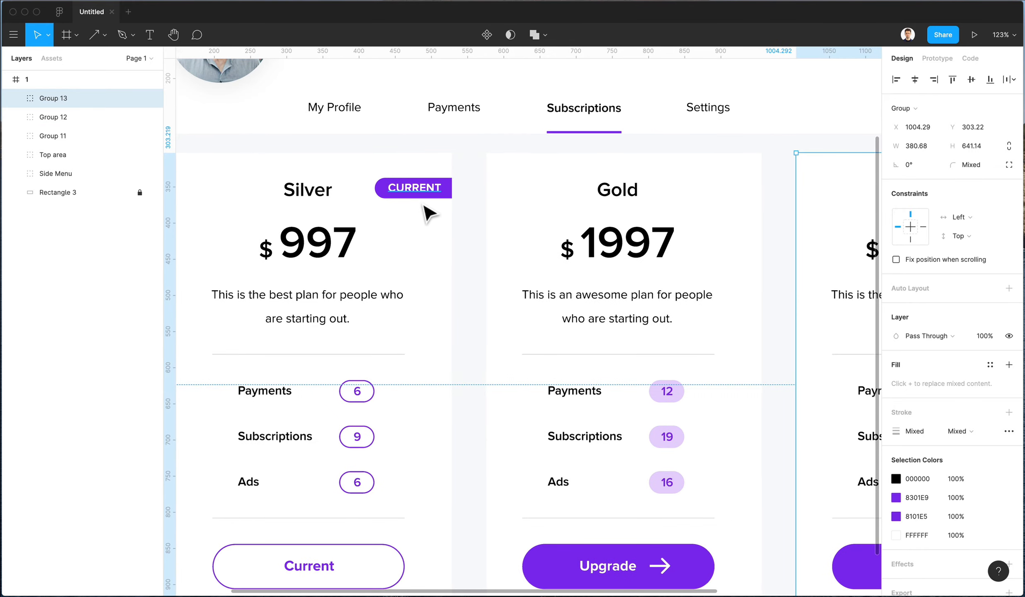
{"action": "scroll", "coordinate": [427, 212], "scroll_direction": "down", "scroll_amount": 2}
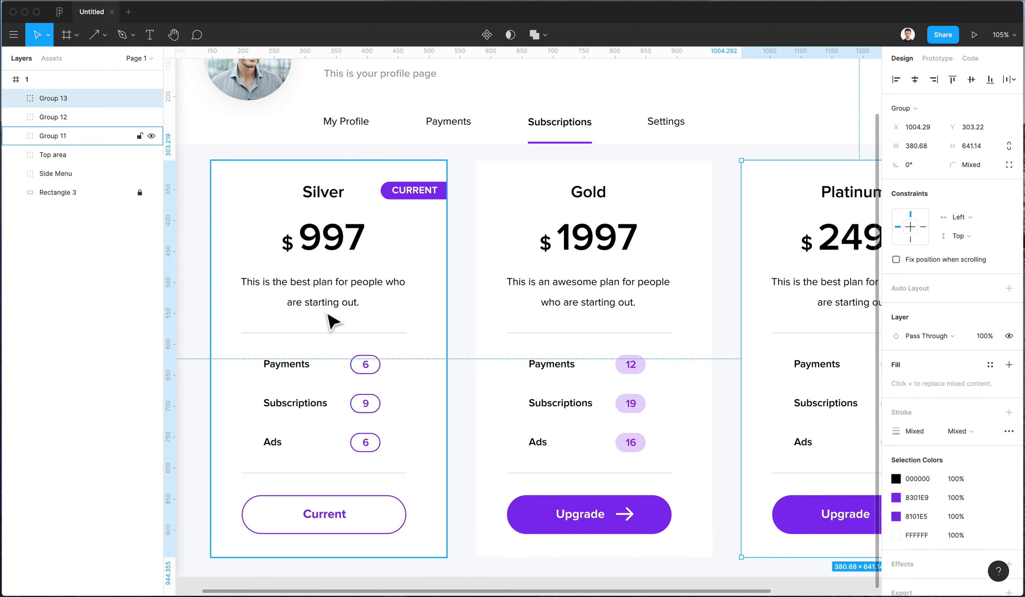
{"action": "scroll", "coordinate": [365, 367], "scroll_direction": "down", "scroll_amount": 5}
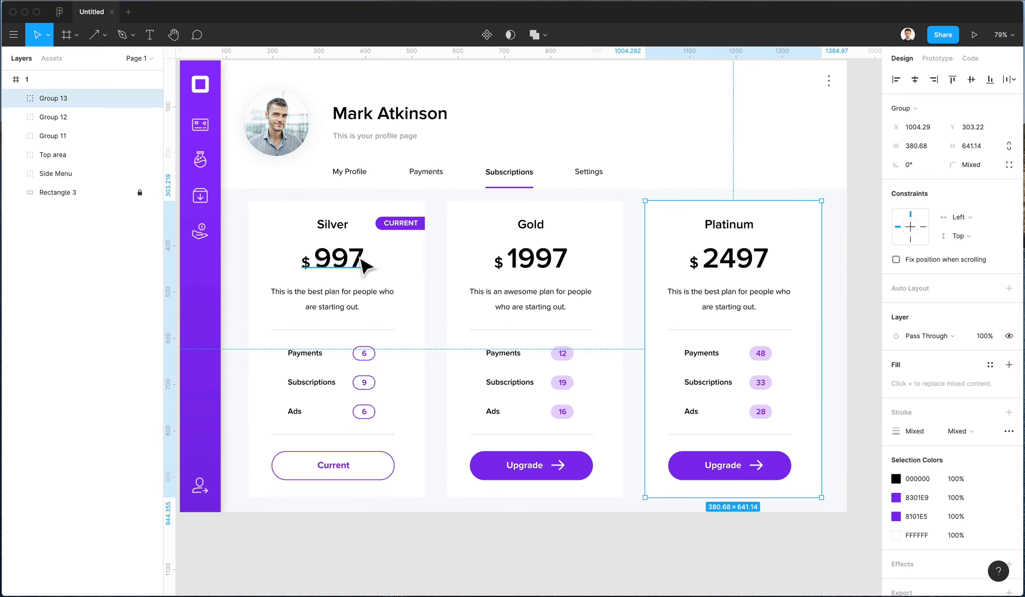
{"action": "left_click", "coordinate": [285, 199]}
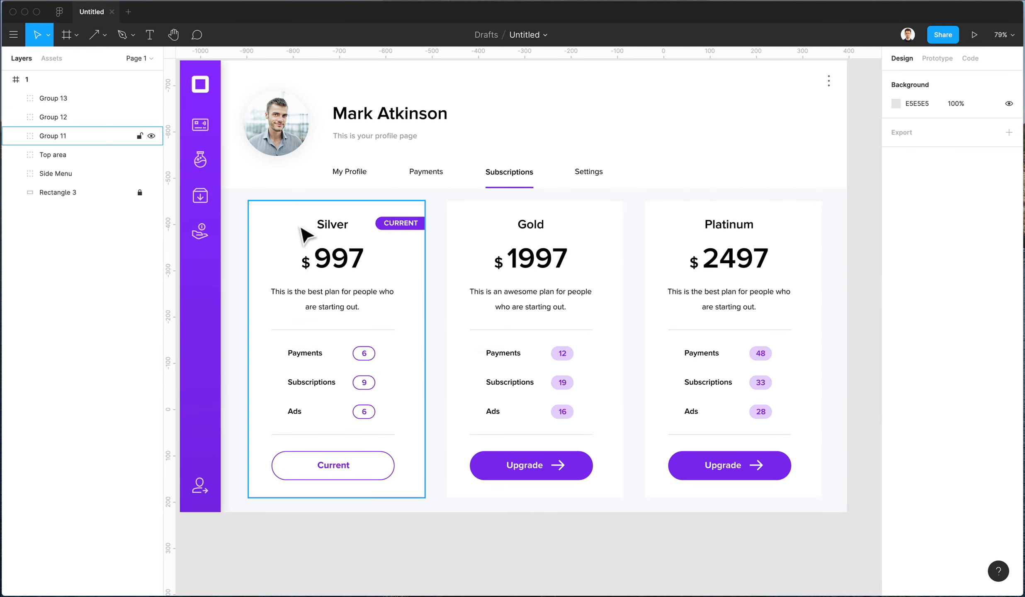
{"action": "left_click", "coordinate": [343, 232]}
{"action": "key", "text": "super+r"}
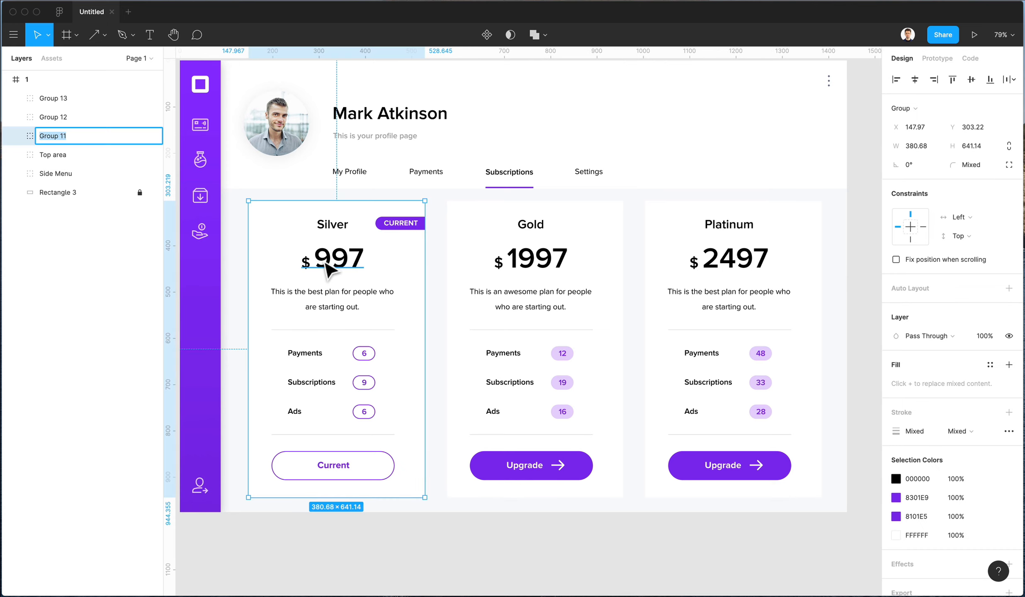
{"action": "type", "text": "1"}
{"action": "key", "text": "Return"}
- Rename the Gold plan card's group as 2 and the Platinum plan card's group as 3
{"action": "left_click", "coordinate": [508, 298]}
{"action": "key", "text": "super+r"}
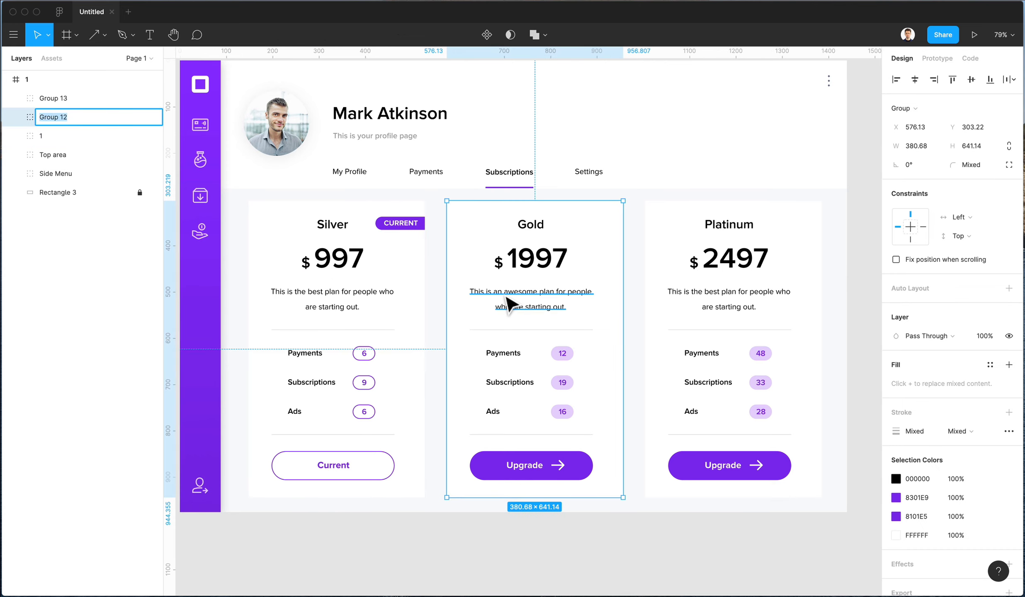
{"action": "type", "text": "2"}
{"action": "key", "text": "Return"}
{"action": "left_click", "coordinate": [733, 259]}
{"action": "key", "text": "super+r"}
{"action": "type", "text": "3"}
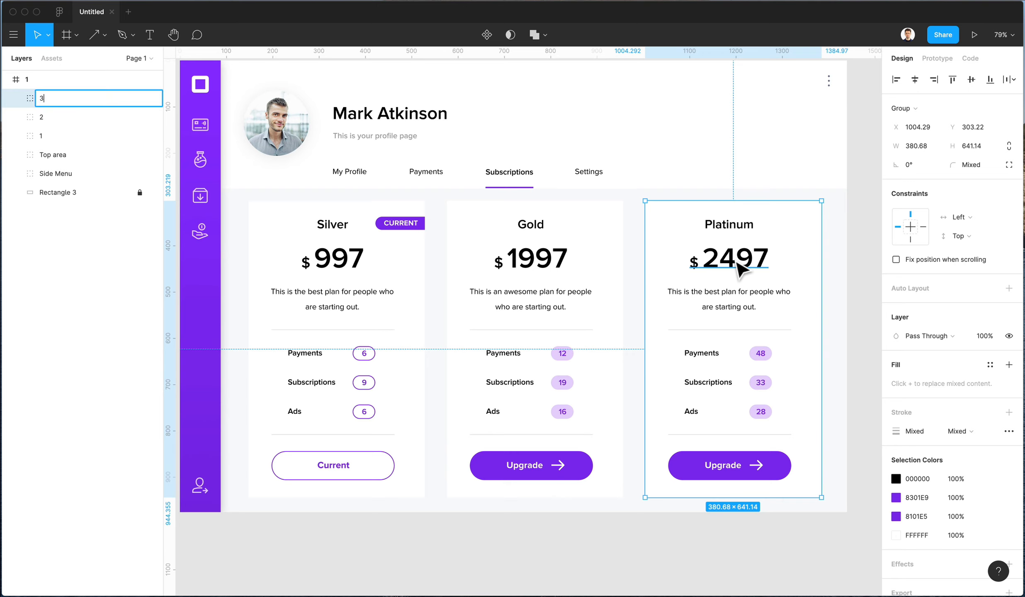
{"action": "key", "text": "Return"}
- Clear the selection and hide the editor interface to examine the complete Subscriptions page without distractions
{"action": "scroll", "coordinate": [642, 194], "scroll_direction": "down", "scroll_amount": 5}
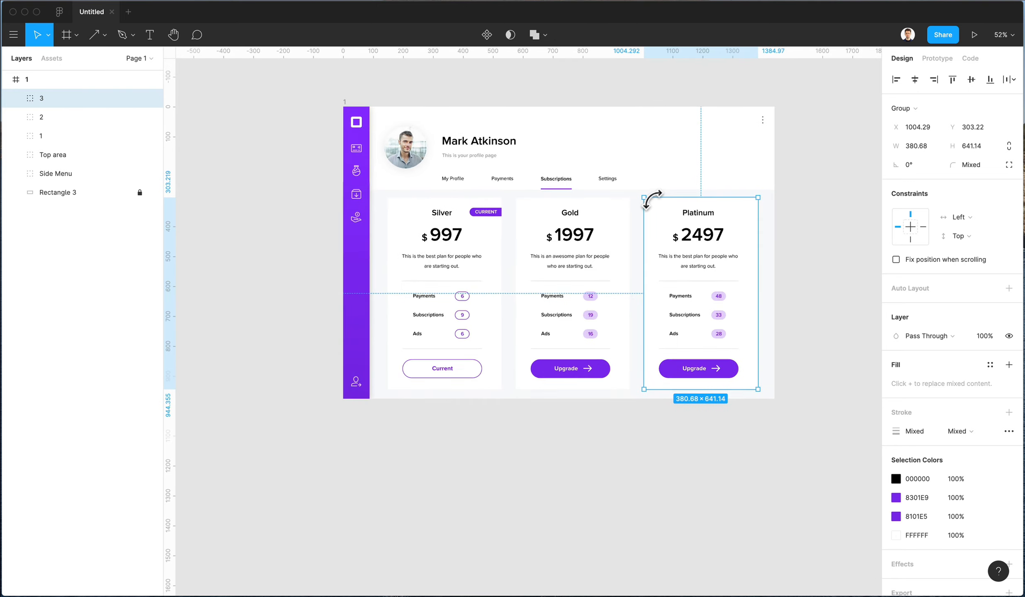
{"action": "left_click", "coordinate": [671, 180]}
{"action": "scroll", "coordinate": [674, 187], "scroll_direction": "up", "scroll_amount": 5}
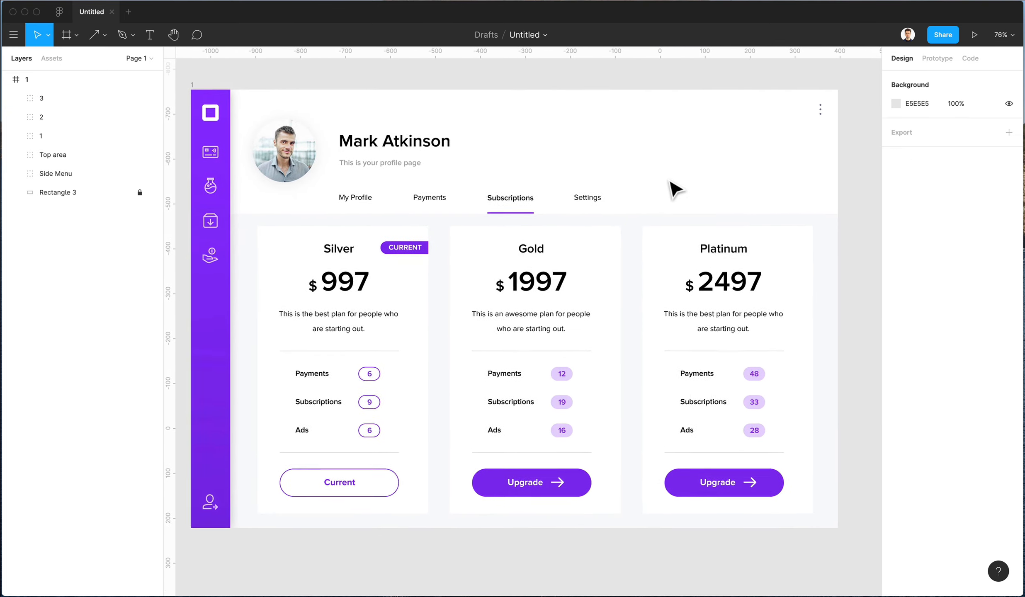
{"action": "scroll", "coordinate": [682, 201], "scroll_direction": "left", "scroll_amount": 3}
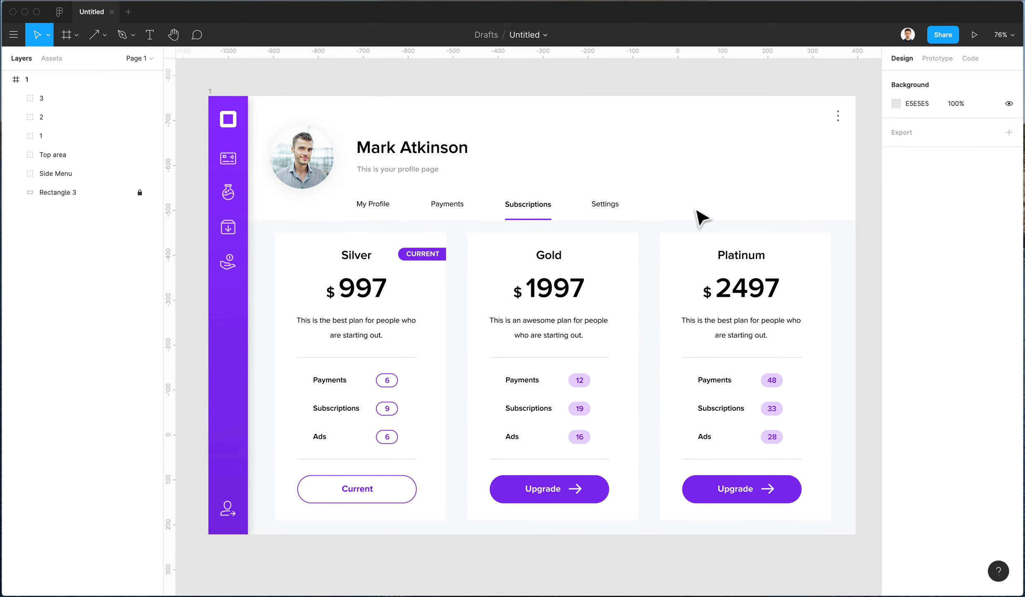
{"action": "key", "text": "super+backslash"}
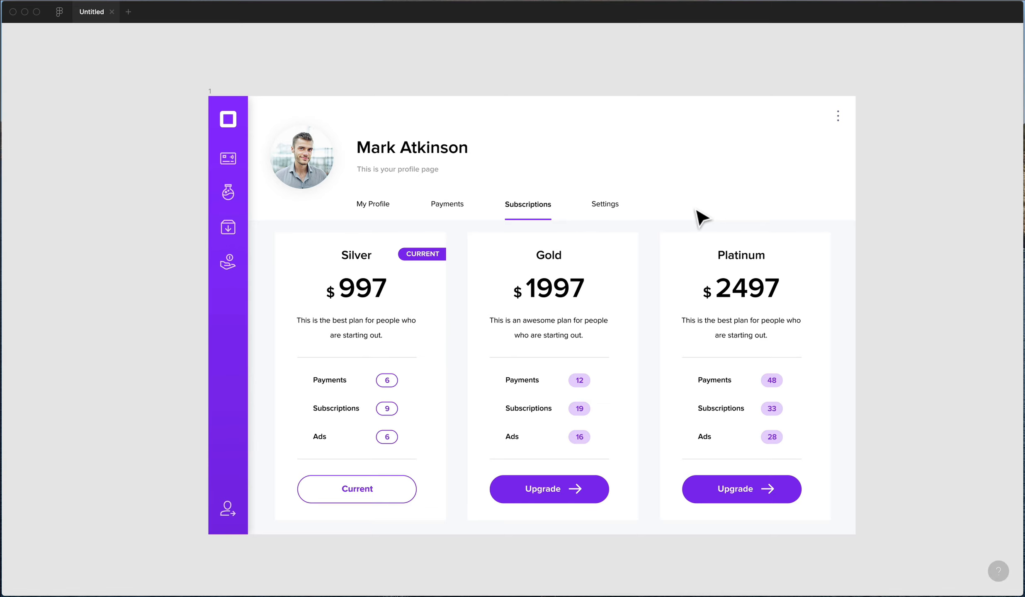
{"action": "scroll", "coordinate": [701, 218], "scroll_direction": "down", "scroll_amount": 2}
{"action": "scroll", "coordinate": [701, 218], "scroll_direction": "up", "scroll_amount": 5}
{"action": "scroll", "coordinate": [696, 212], "scroll_direction": "down", "scroll_amount": 3}
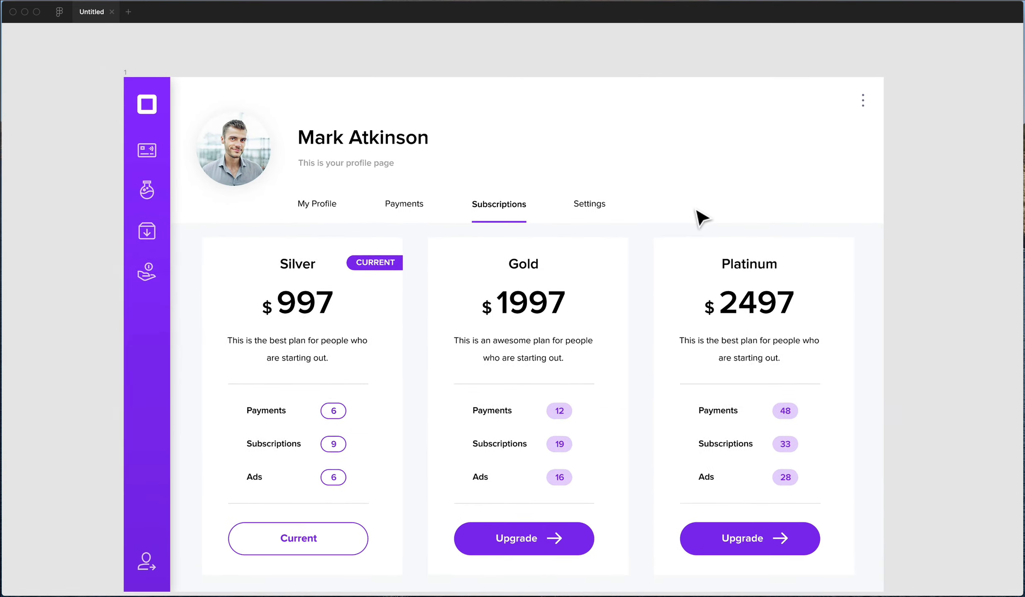
{"action": "scroll", "coordinate": [697, 212], "scroll_direction": "down", "scroll_amount": 1}
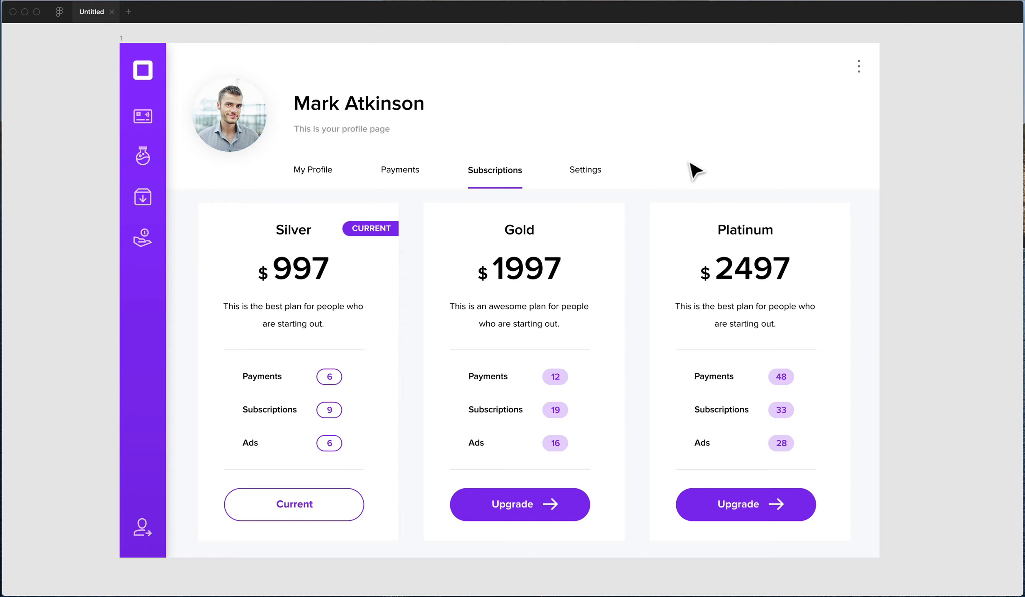